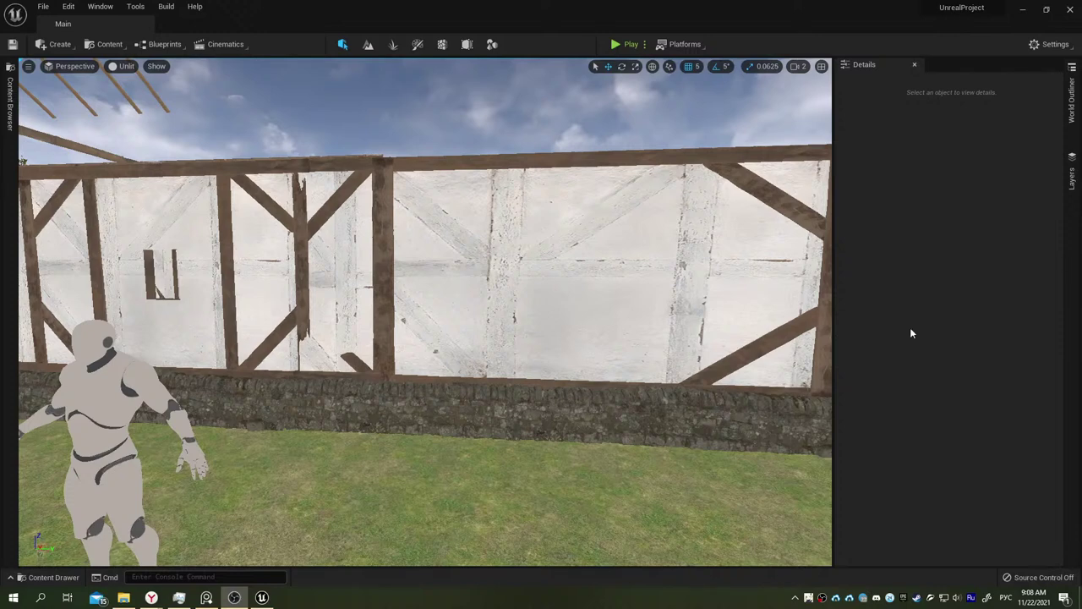
Step: Check the reference image of medieval houses, then return to the level editor
click(207, 598)
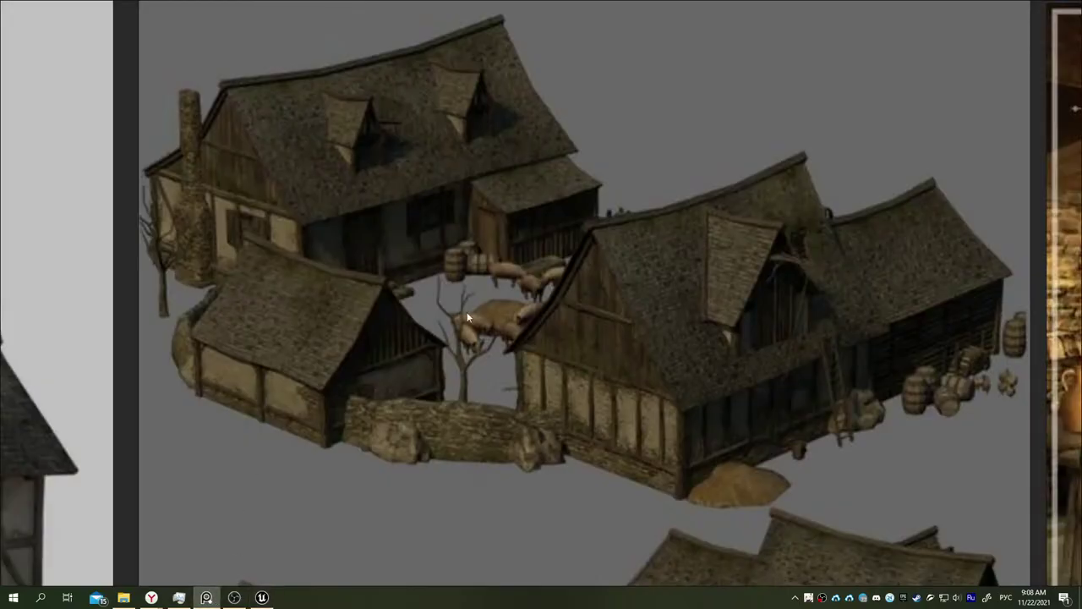
click(267, 599)
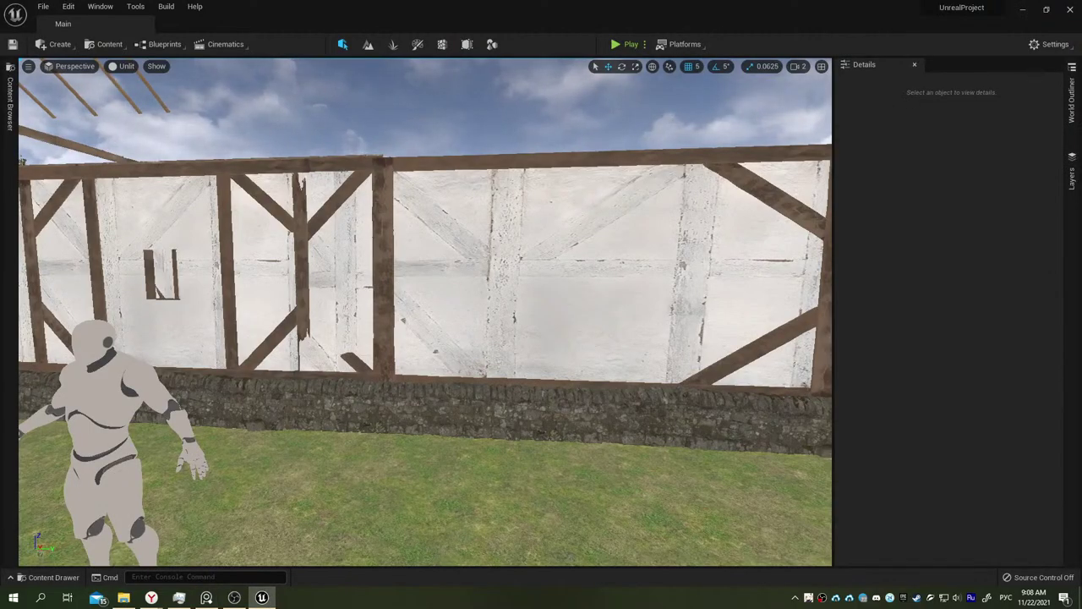
click(151, 598)
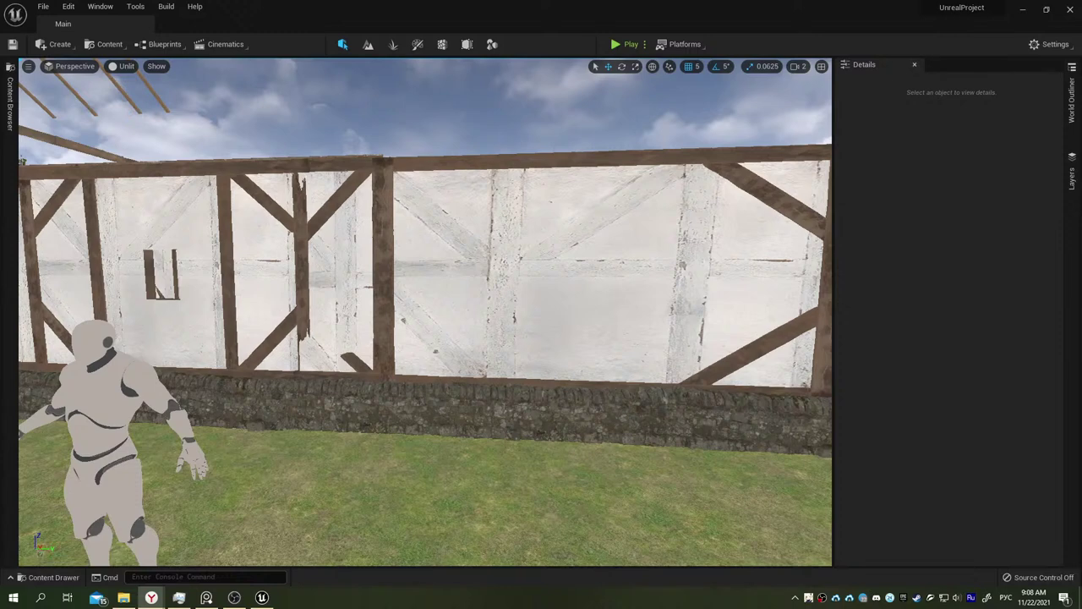
key(alt+Tab)
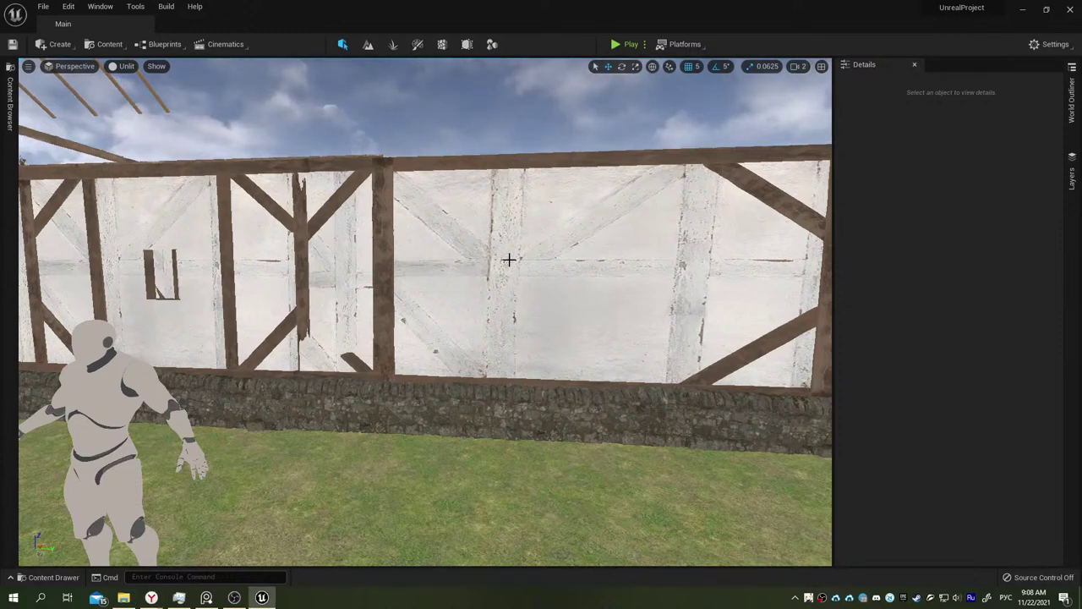
key(alt+Tab)
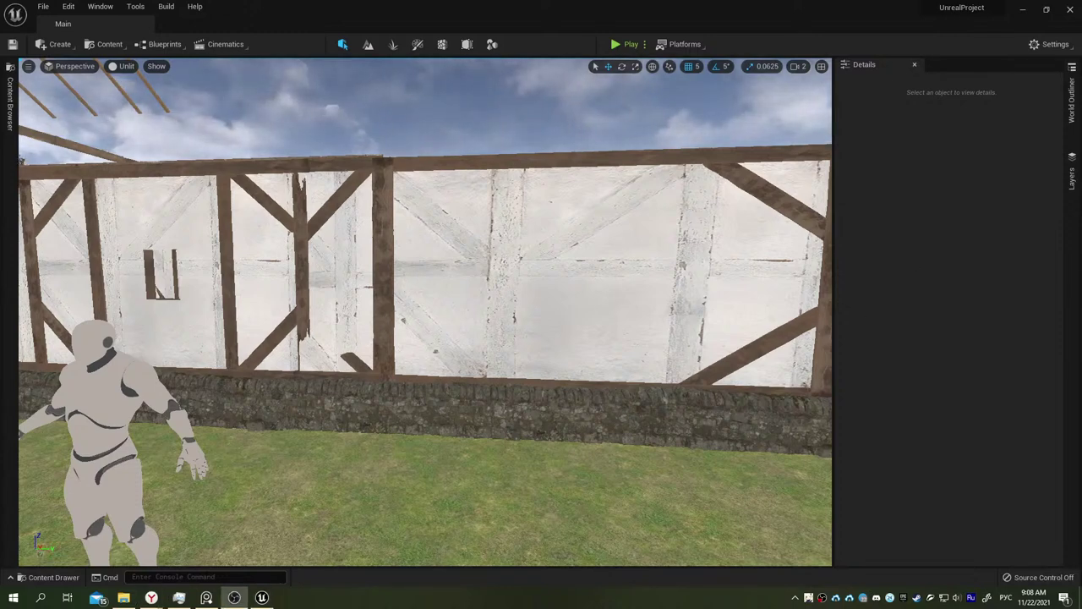
Step: Fly the camera over the field toward the small wall and look down onto its top
mouse_move(671, 297)
mouse_down()
mouse_move(625, 364)
mouse_move(592, 355)
mouse_move(575, 440)
mouse_up()
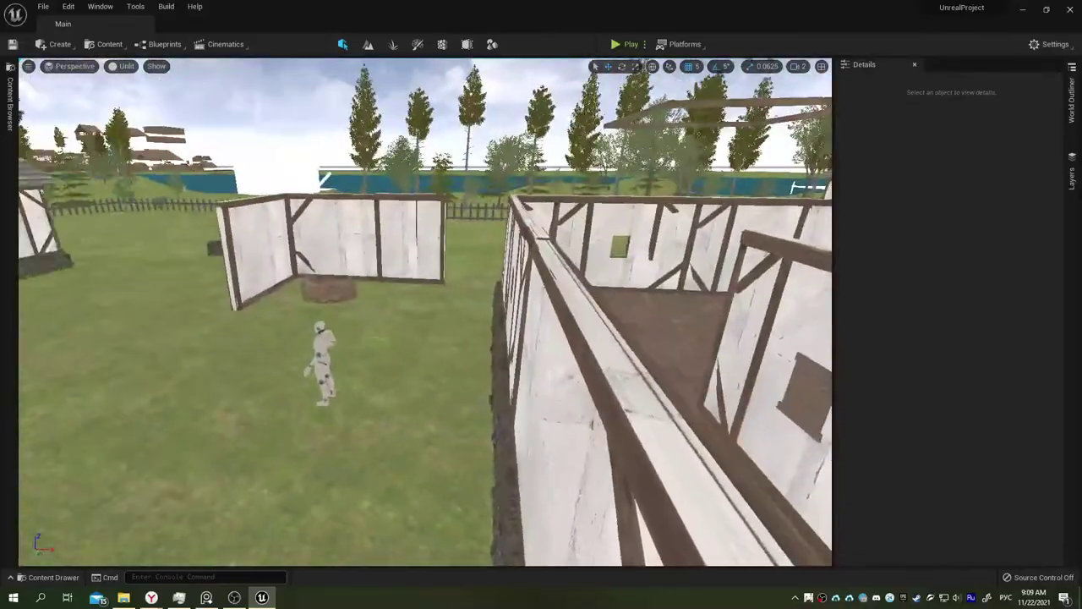
mouse_move(575, 440)
mouse_down()
mouse_move(541, 397)
mouse_move(524, 398)
mouse_up()
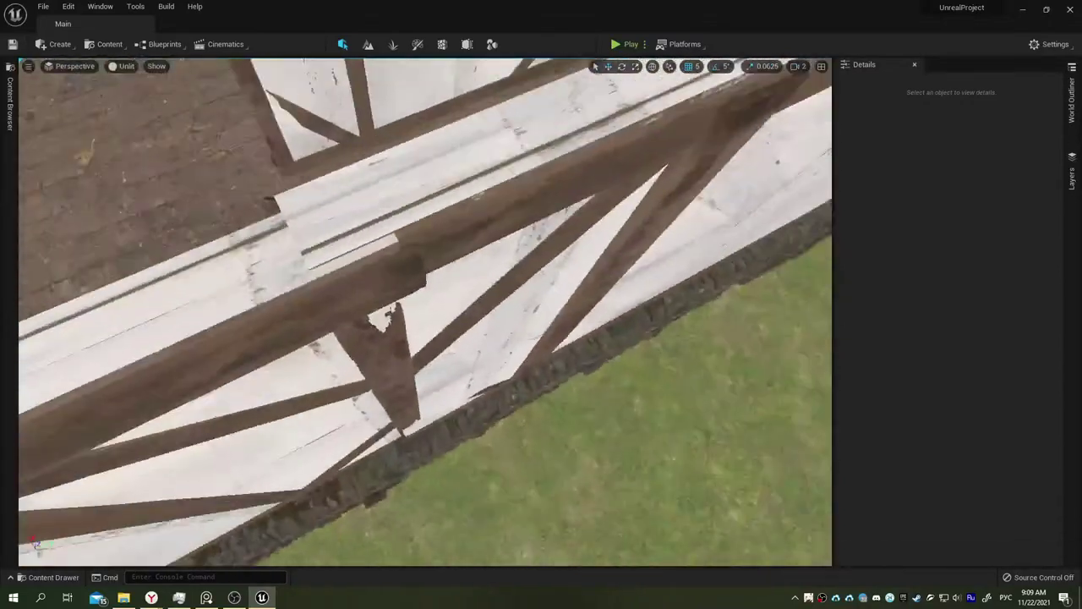
drag(524, 398, 491, 398)
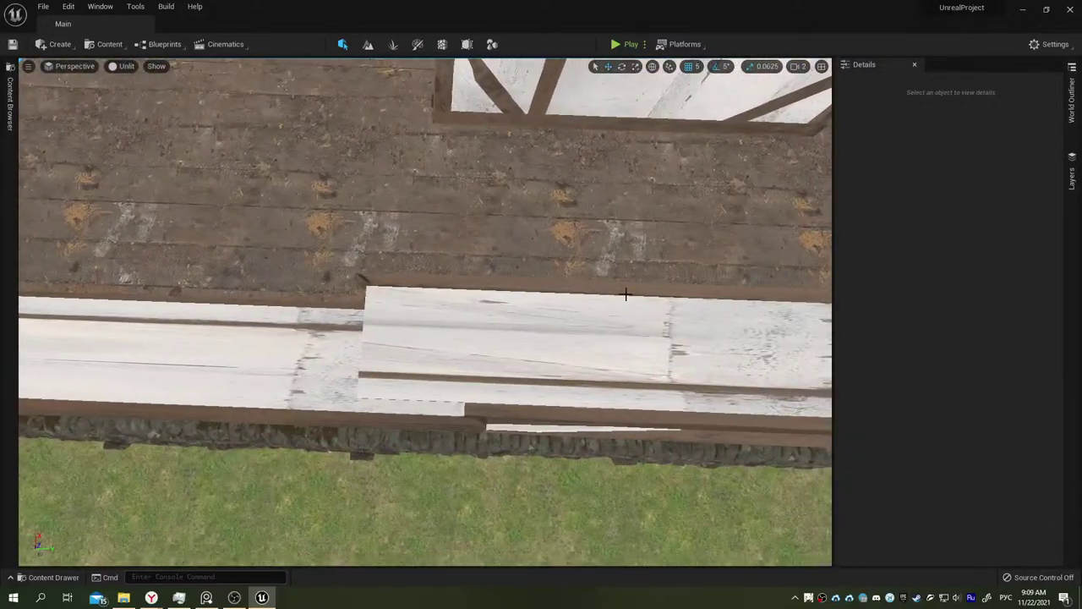
Step: Select the overlapping plank wall, nudge Location X to 76886, and try Y scale 0.5
click(629, 295)
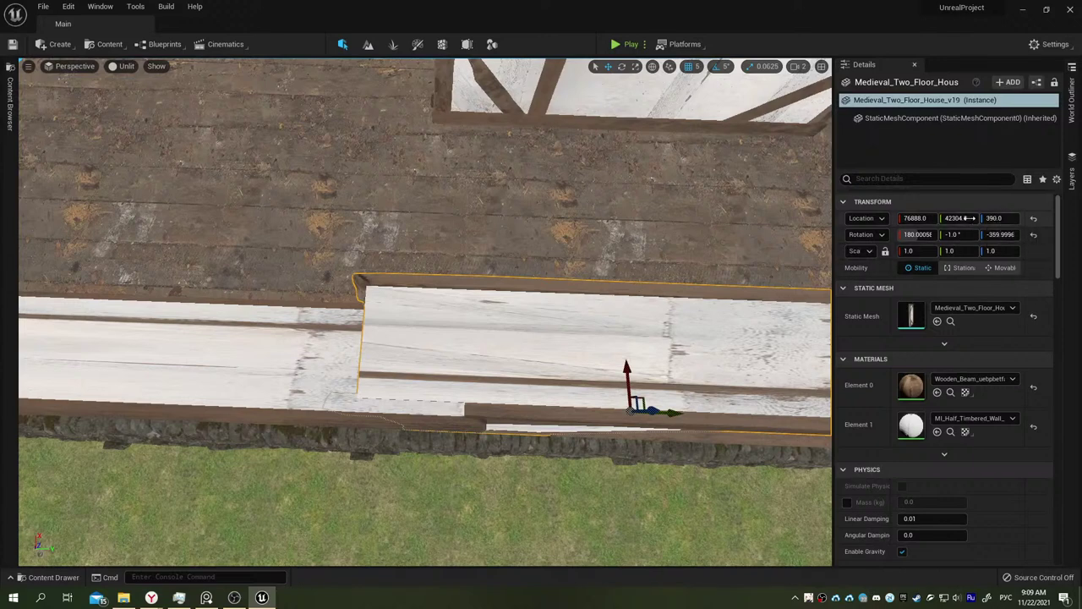
click(925, 217)
drag(925, 217, 931, 217)
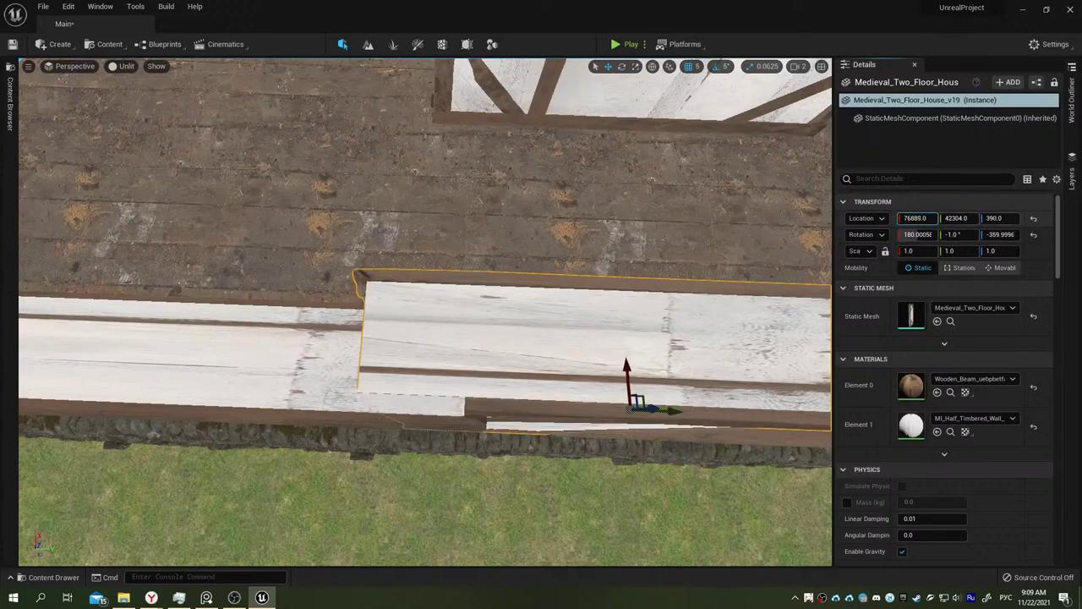
click(950, 250)
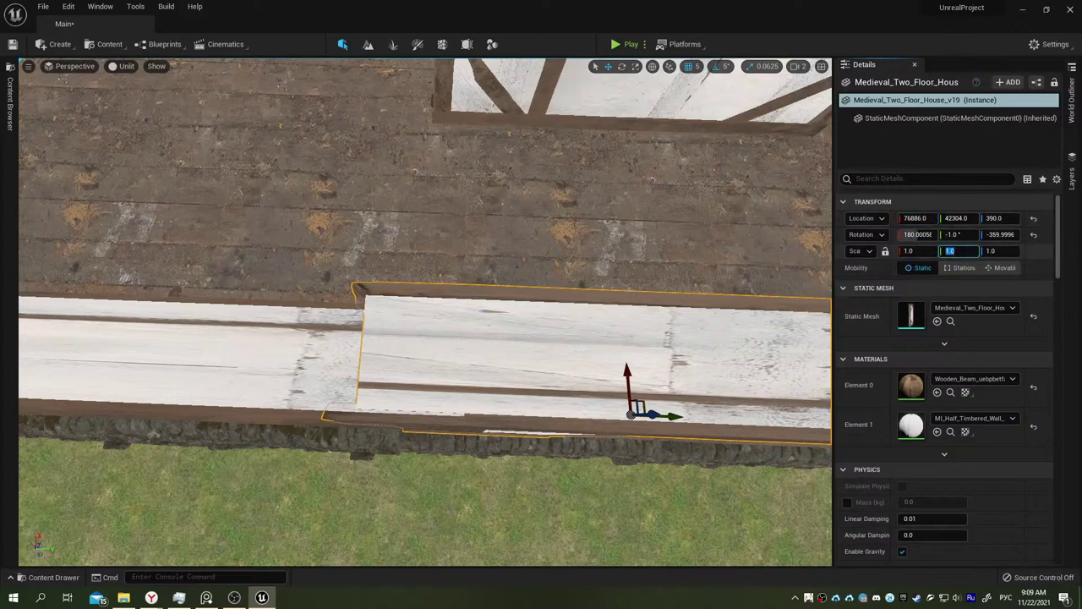
key(alt+shift)
text(0.5)
key(Return)
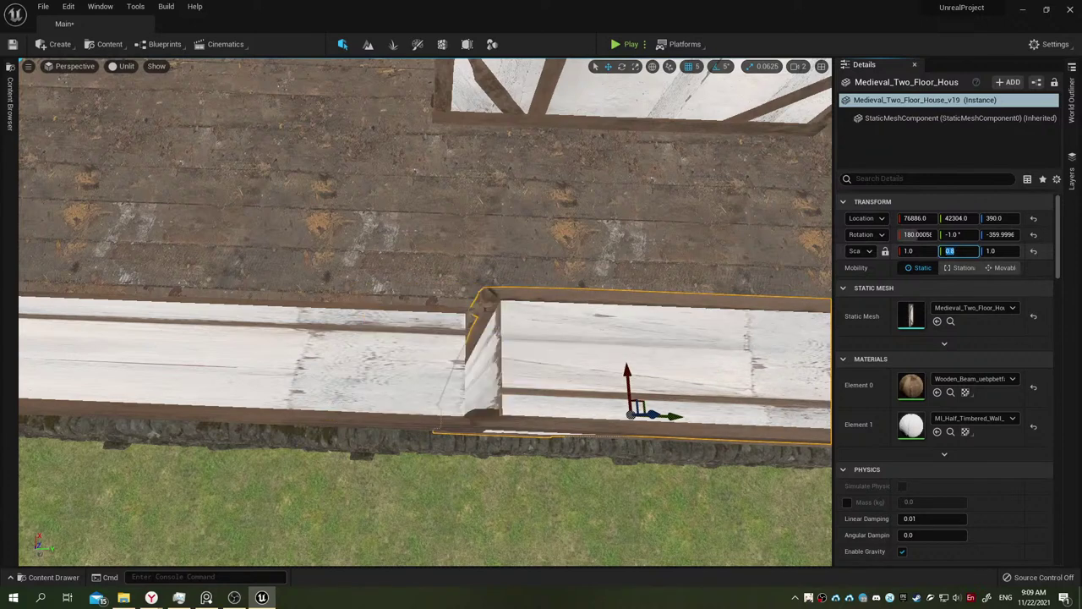
Step: Restore Y scale to 1, set X scale to 0.8, and slide Location X to 76884
text(1)
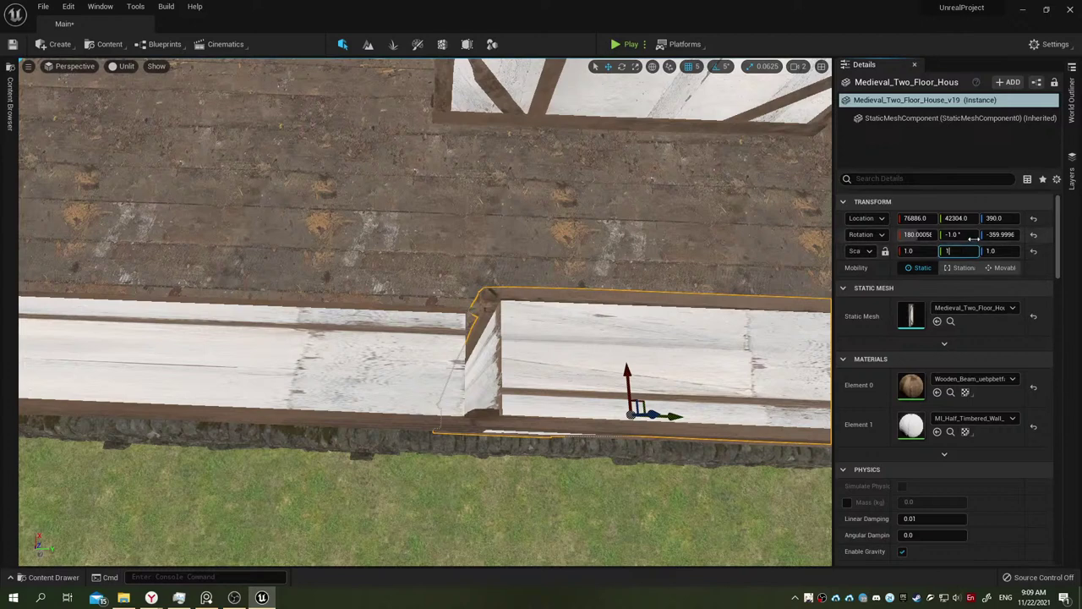
click(912, 251)
text(0.8)
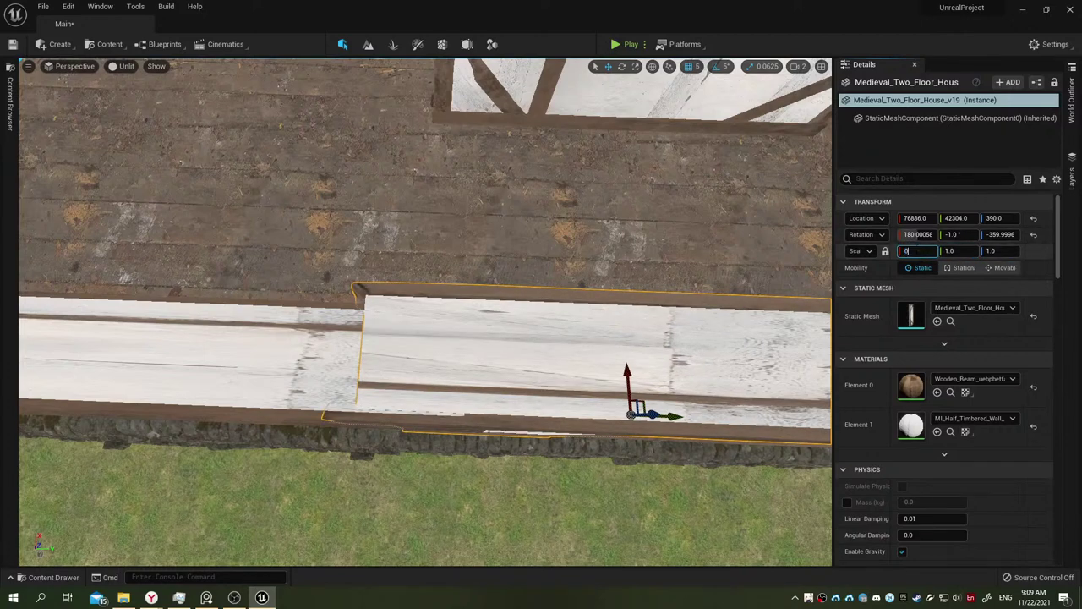
key(Return)
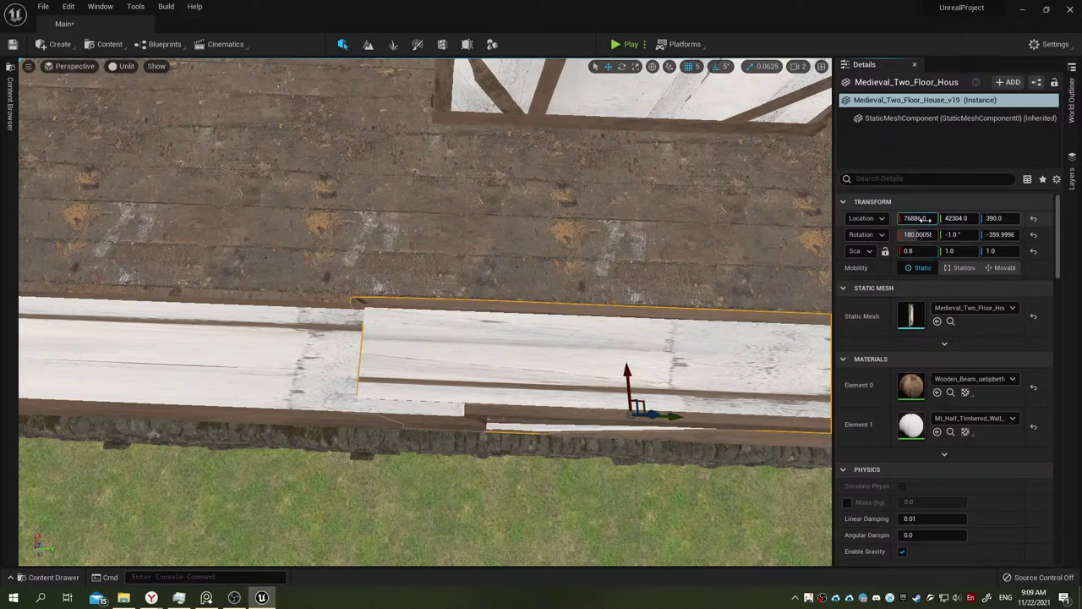
drag(928, 219, 939, 219)
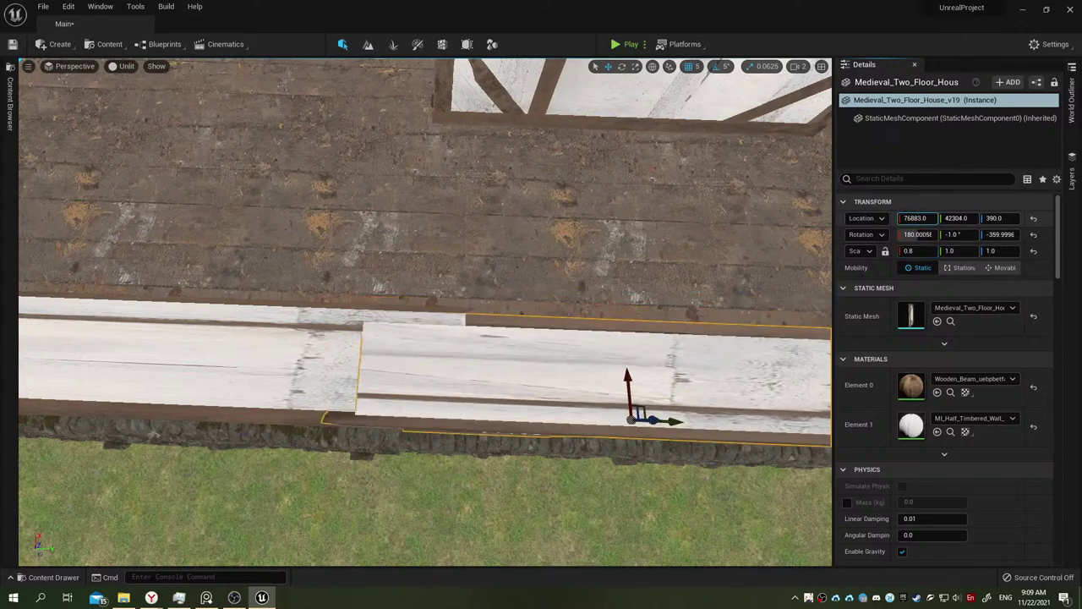
drag(938, 219, 939, 219)
Step: Move the wall piece back to X 76883 and view the joined wall from the side
mouse_move(423, 338)
right_down()
mouse_move(423, 170)
mouse_move(532, 314)
mouse_move(541, 271)
mouse_move(534, 369)
right_up()
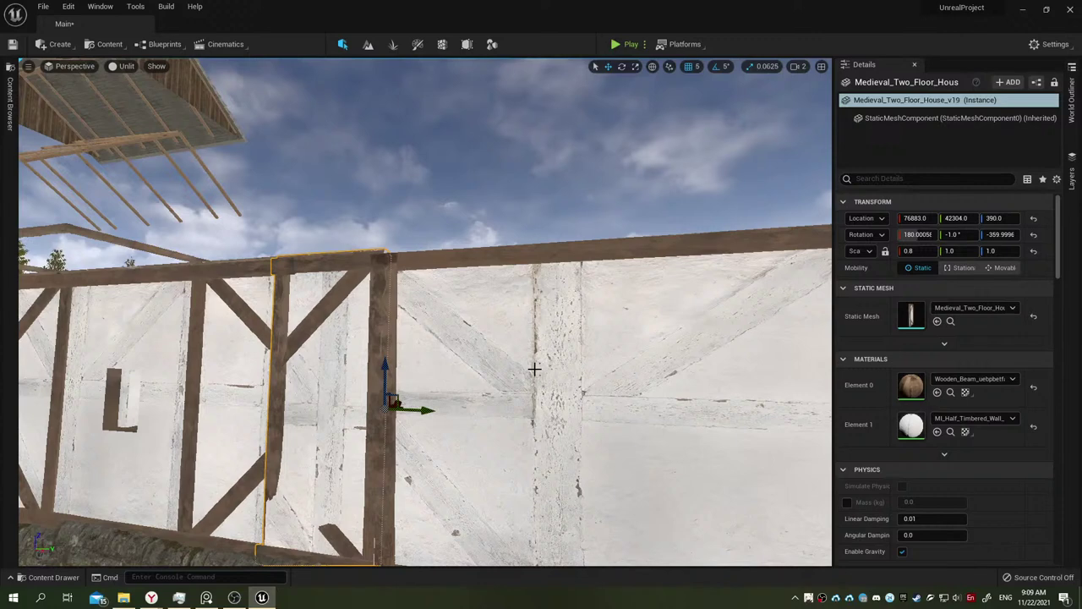
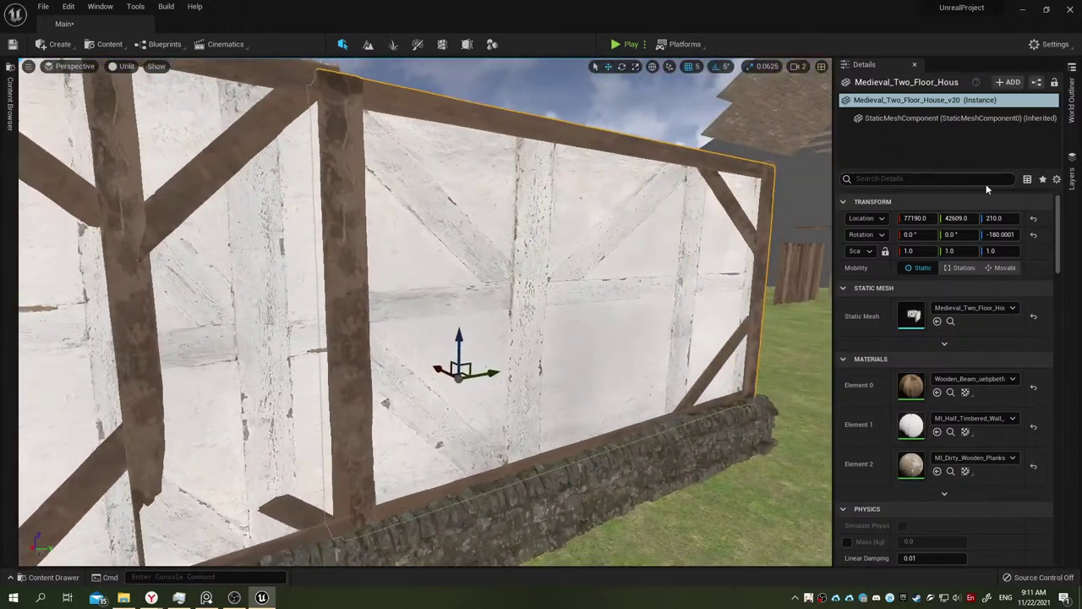
Step: Move Medieval_Two_Floor_House_v20 to Z 213 and Y 42630 onto the stone foundation
drag(996, 218, 1001, 218)
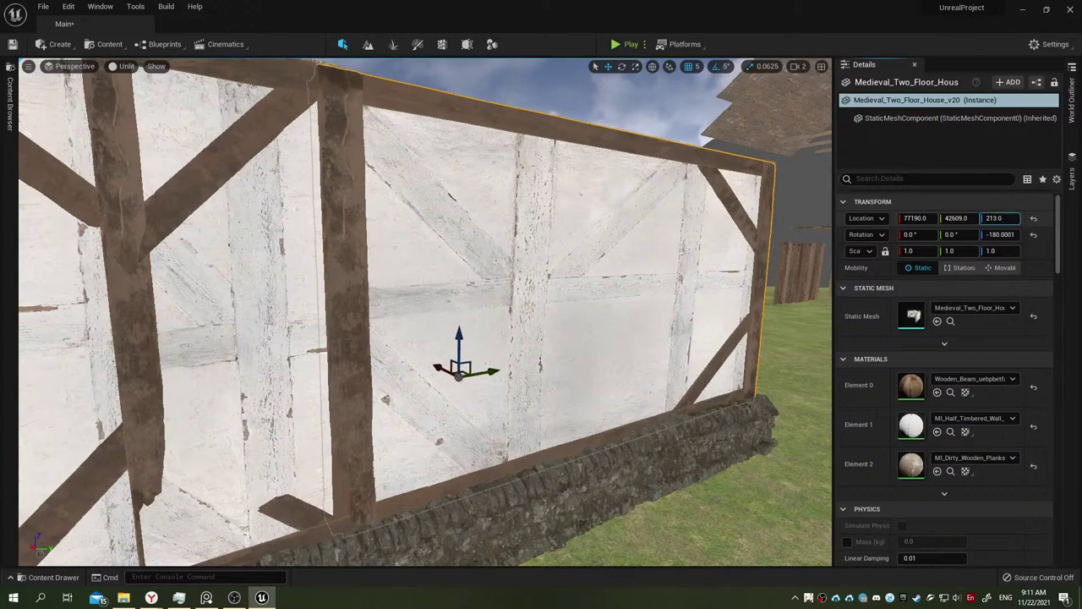
right_drag(550, 309, 551, 310)
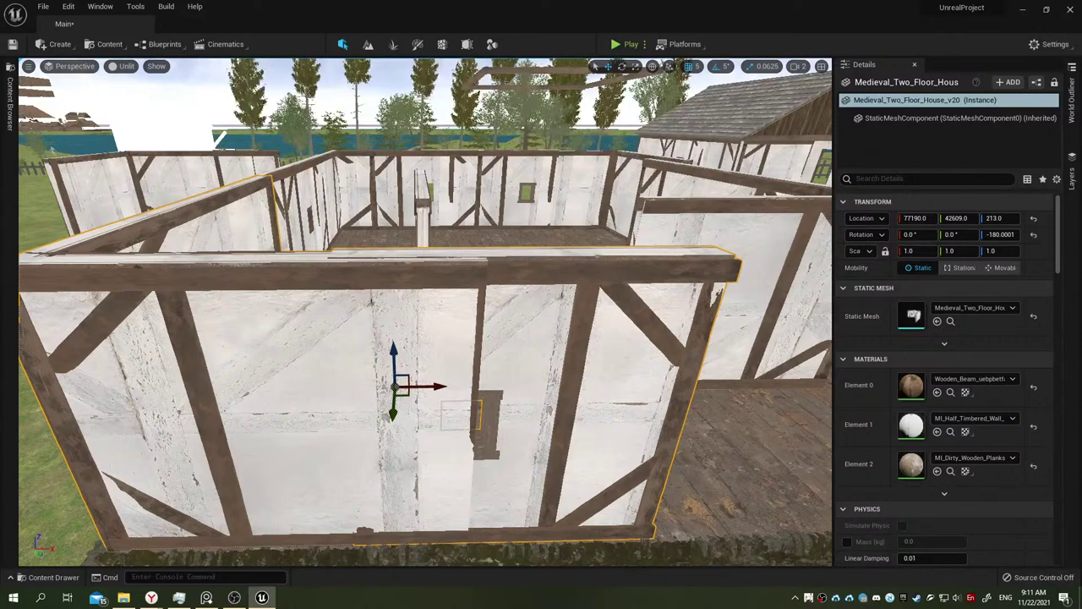
scroll(573, 299, down, 3)
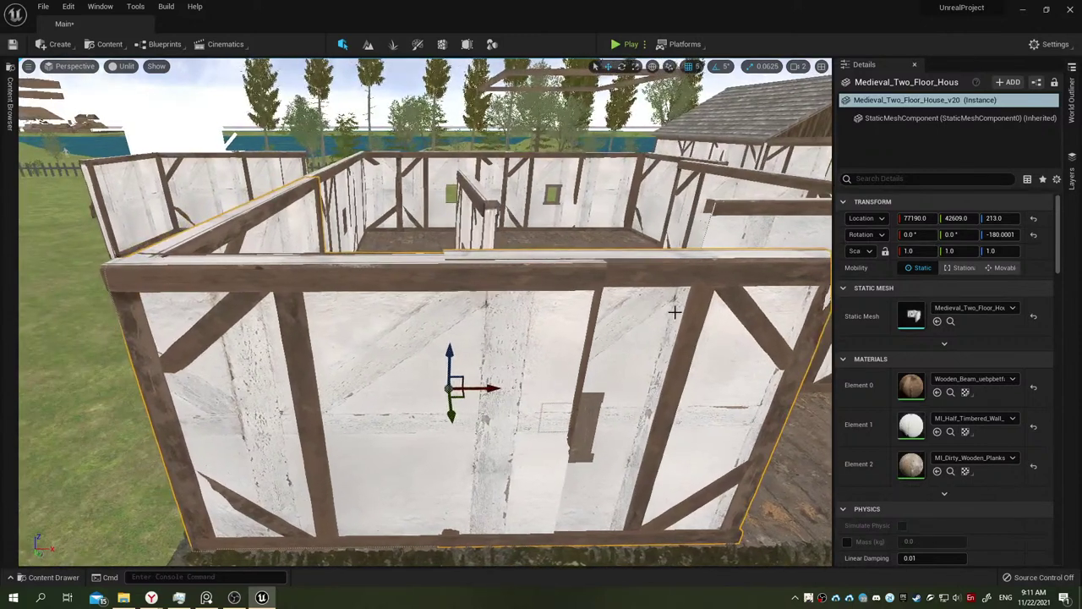
mouse_move(635, 326)
right_down()
mouse_move(609, 347)
mouse_move(609, 321)
right_up()
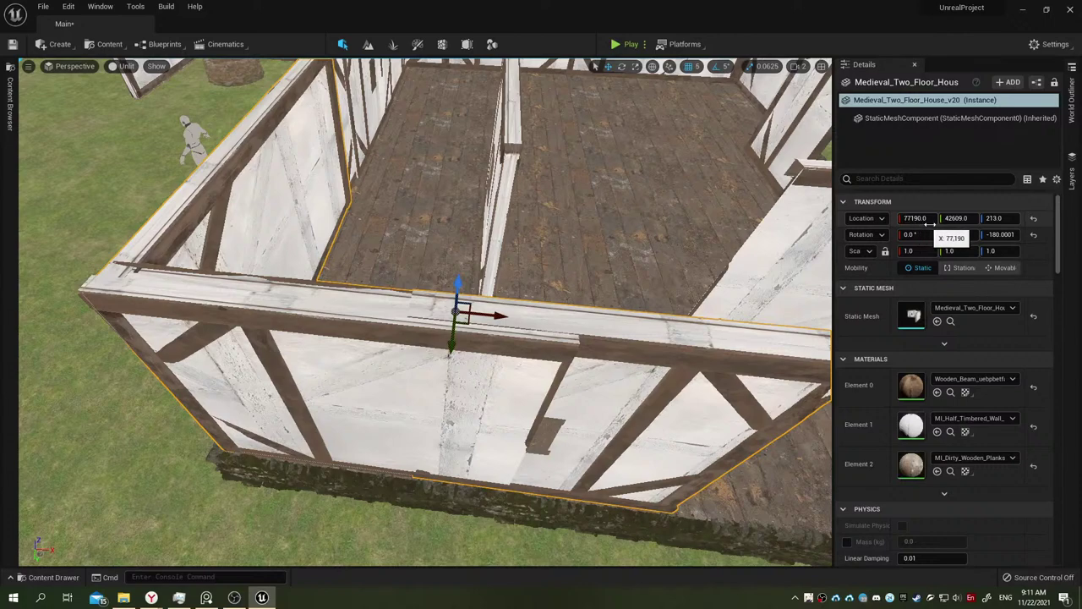
drag(956, 218, 975, 218)
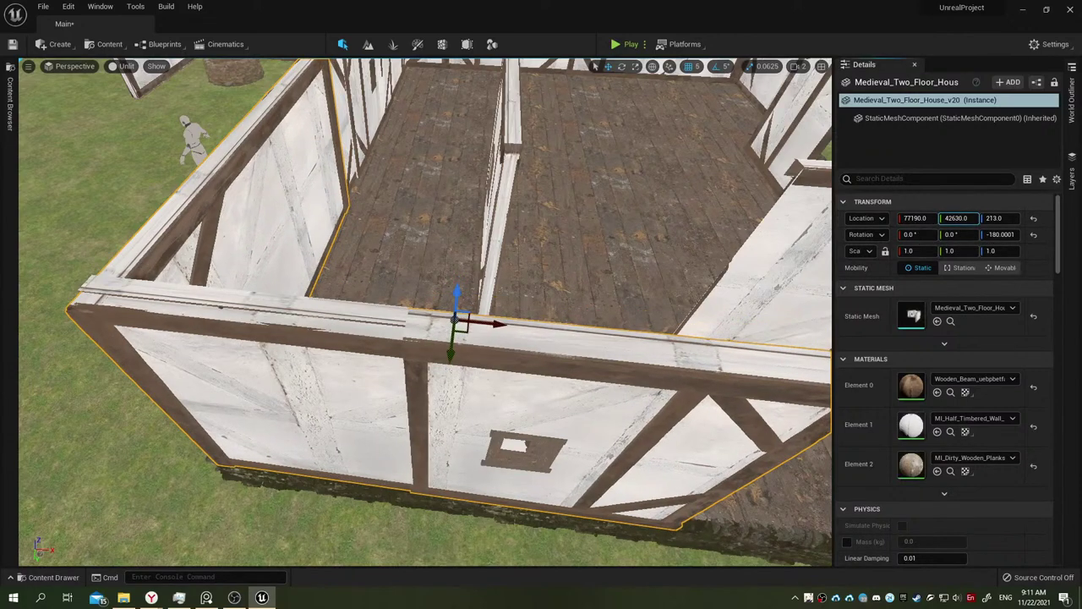
Step: Undo the house's last move, then slide SM_MERGED_GroupActor_94 along X to 78746
key(ctrl+z)
click(529, 380)
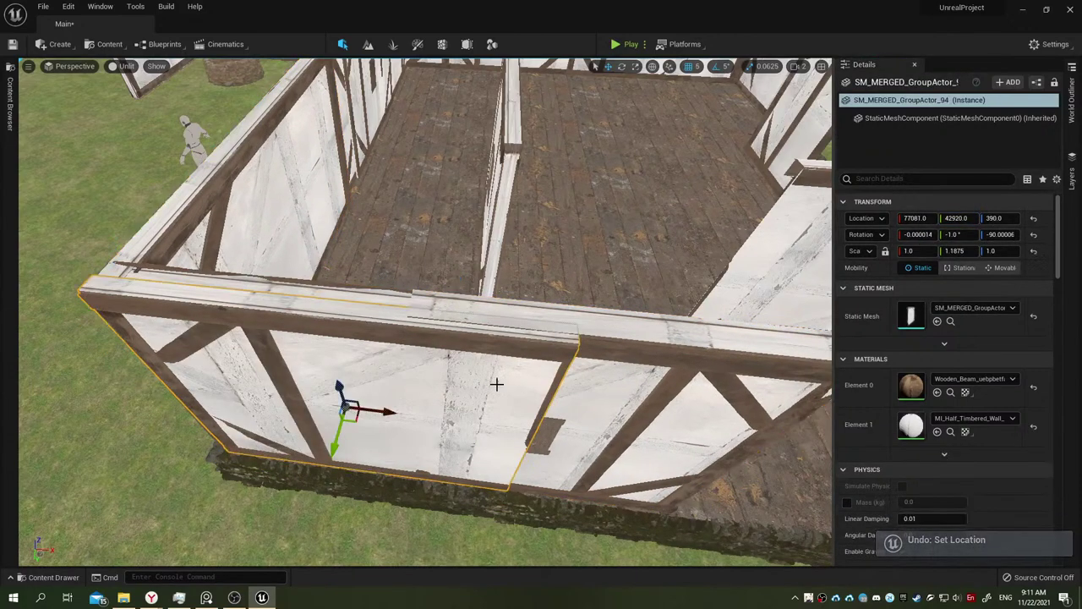
drag(376, 412, 724, 457)
key(f)
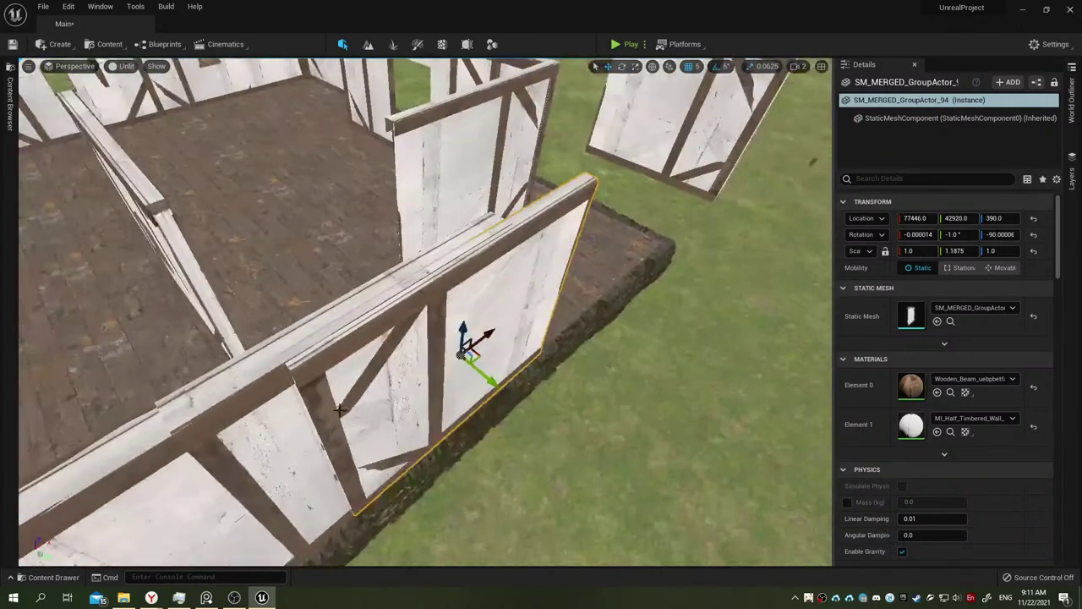
drag(486, 337, 688, 169)
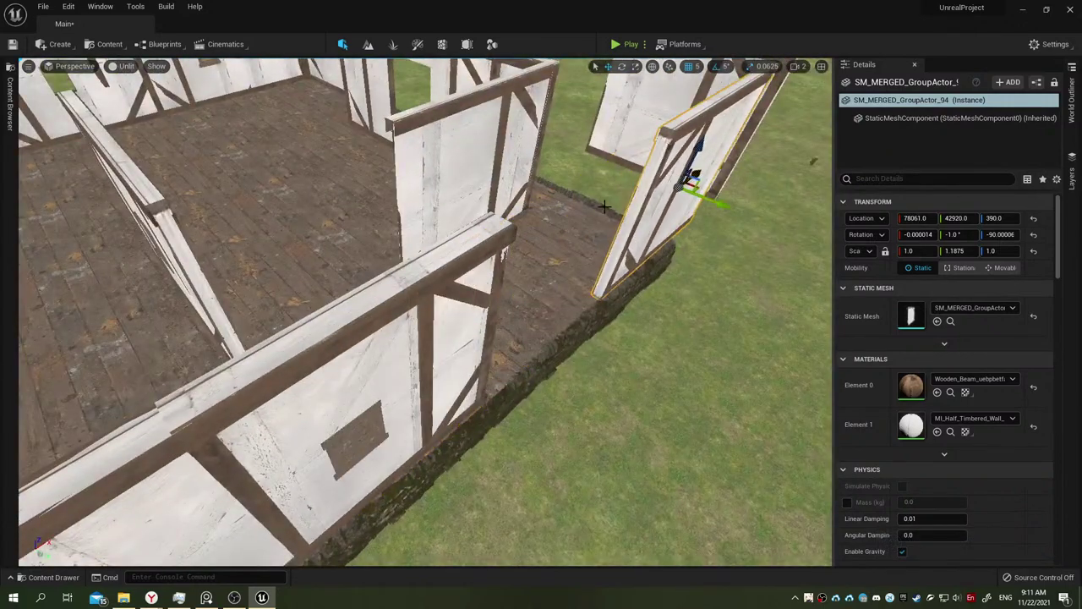
alt+drag(423, 338, 254, 338)
alt+drag(550, 330, 380, 322)
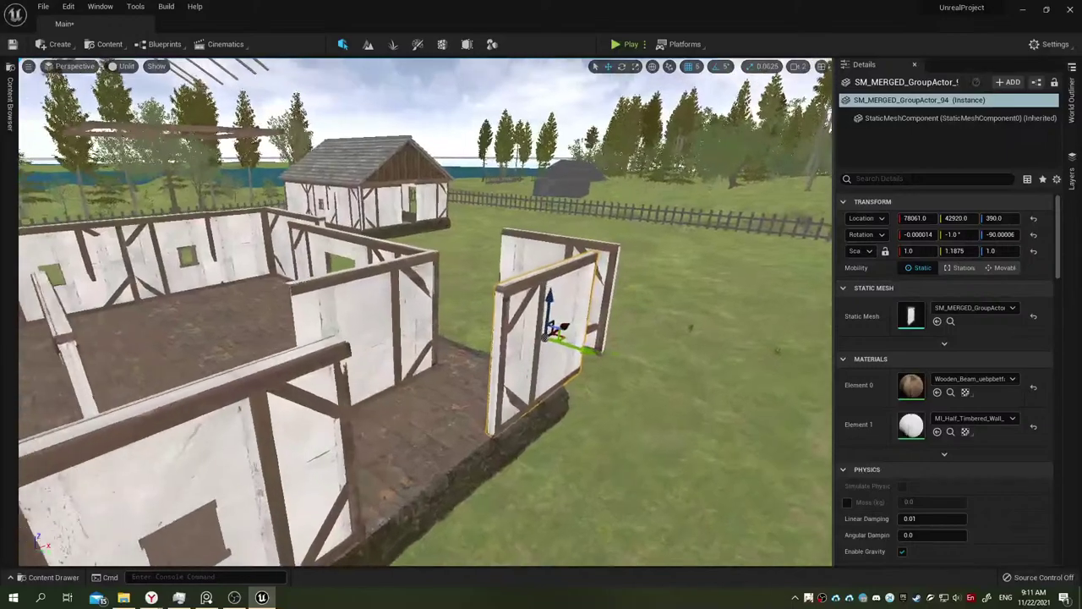
mouse_move(550, 330)
mouse_down()
mouse_move(592, 325)
mouse_move(21, 325)
mouse_move(21, 305)
mouse_move(23, 542)
mouse_up()
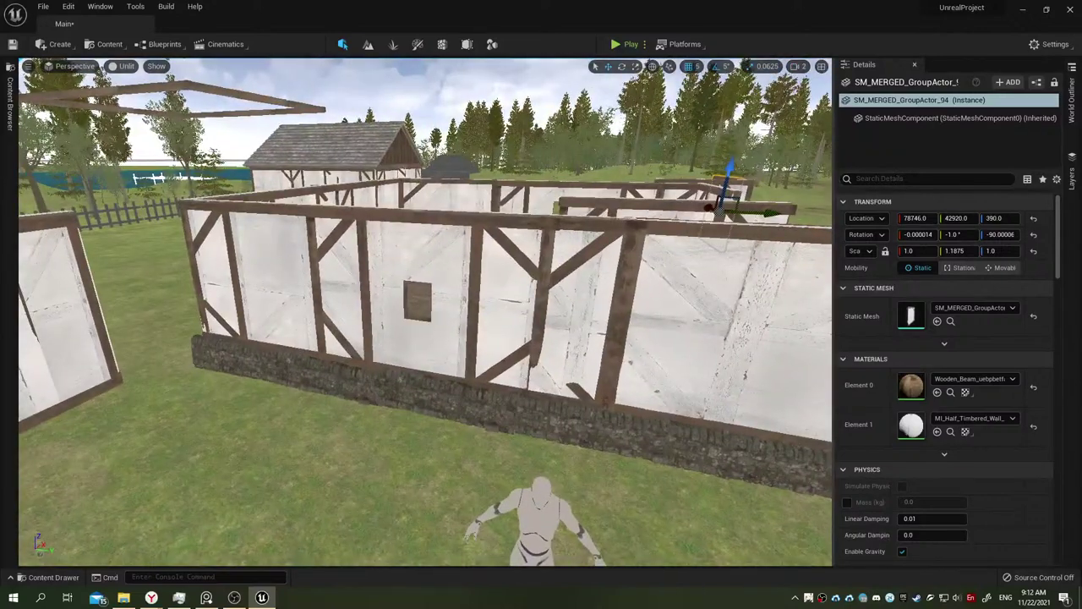
Step: Orbit around the enclosure to check the aligned half-timbered wall from several sides
alt+drag(23, 383, 23, 418)
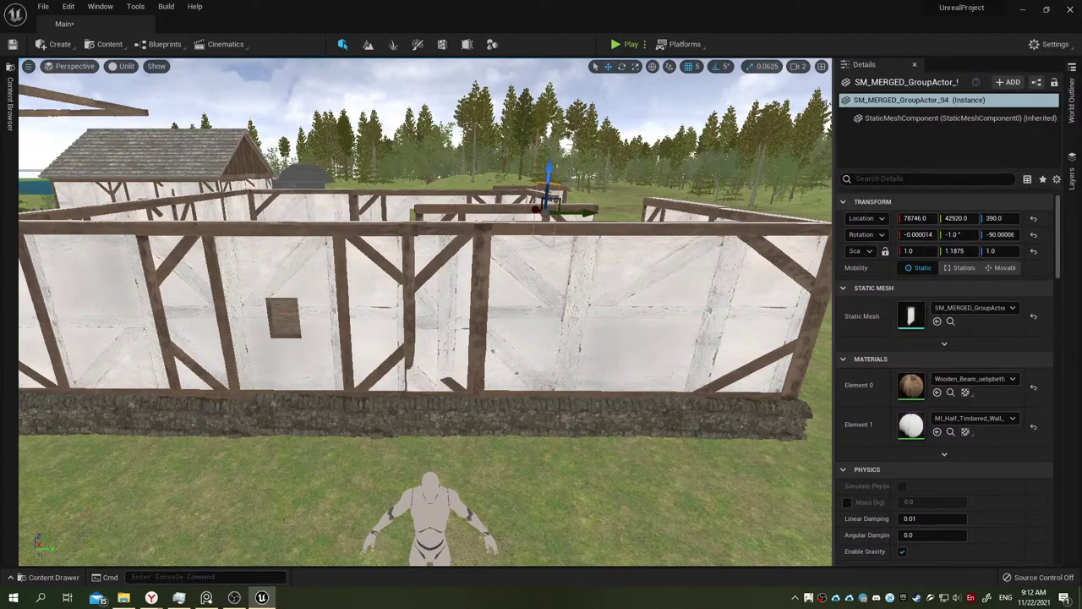
alt+drag(23, 398, 23, 385)
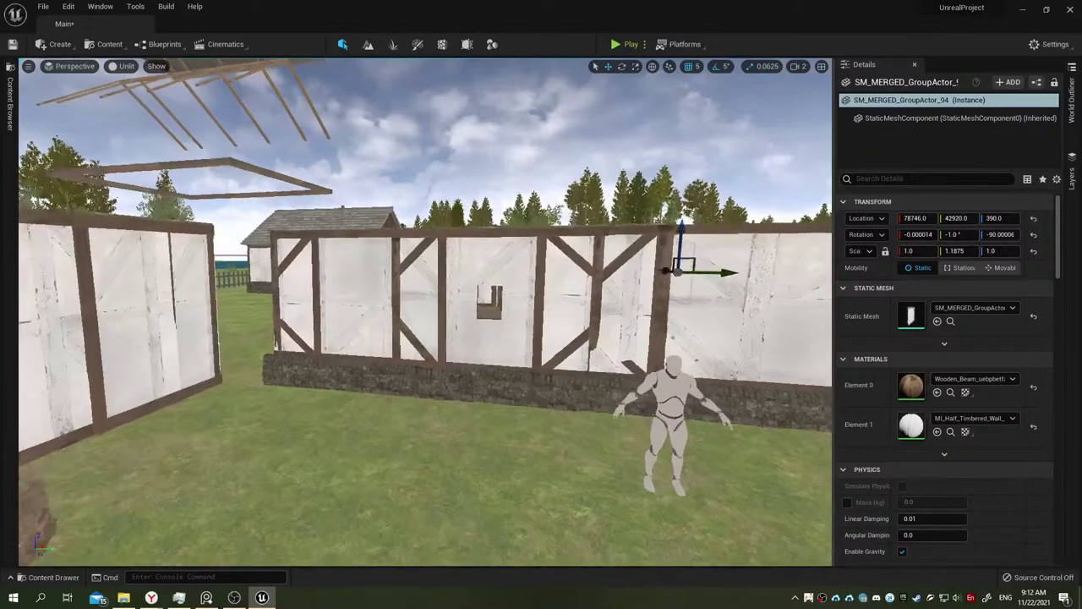
right_drag(423, 313, 440, 313)
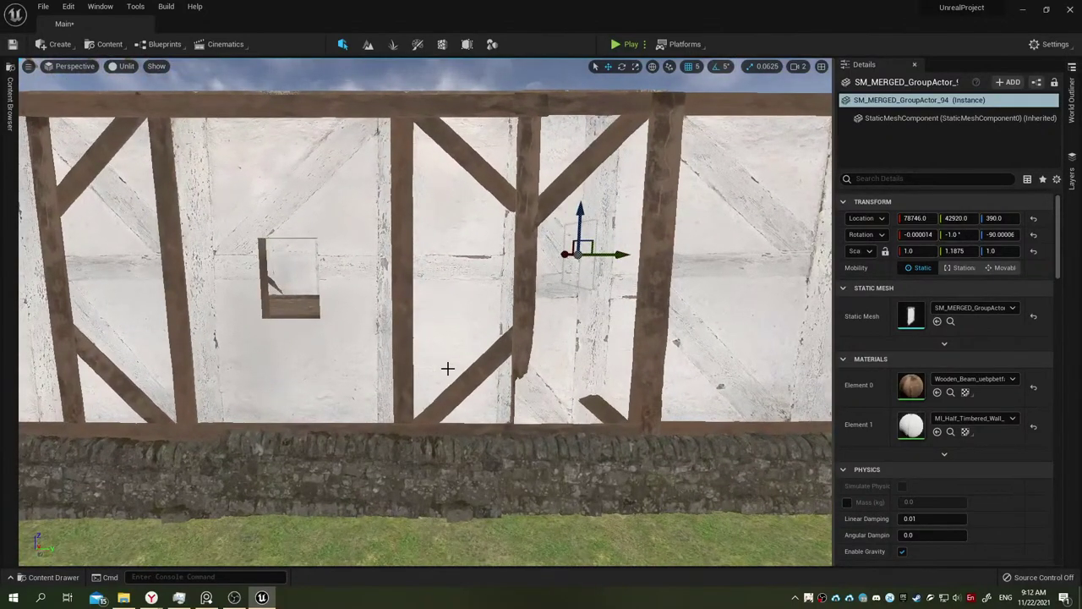
right_drag(447, 368, 447, 372)
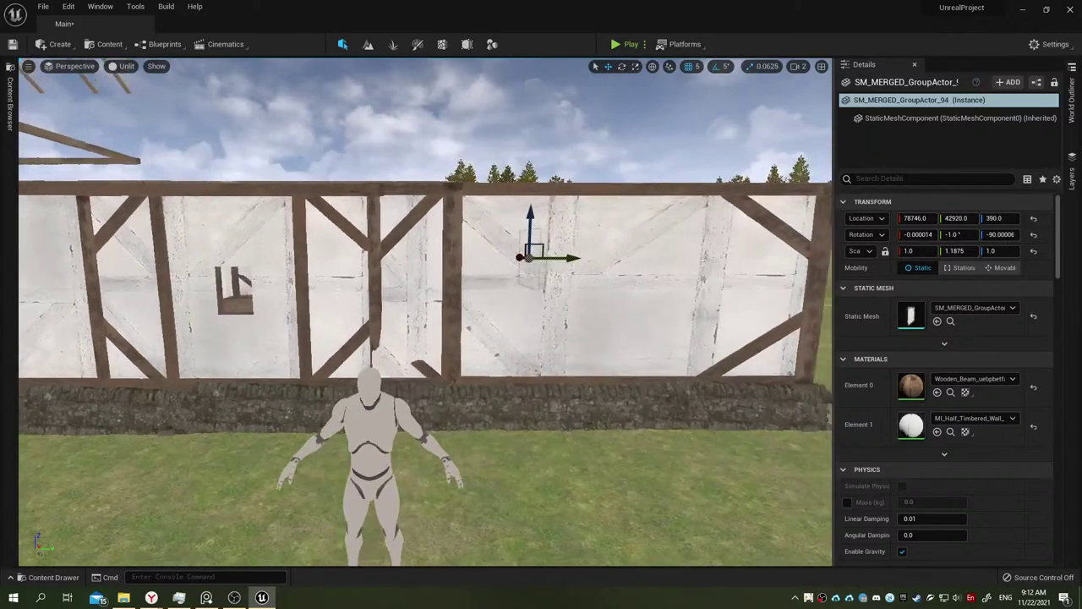
Step: Select the Medieval_Two_Floor_House_v18 wall, which ends up shifted along Y to 41734
right_drag(423, 313, 474, 313)
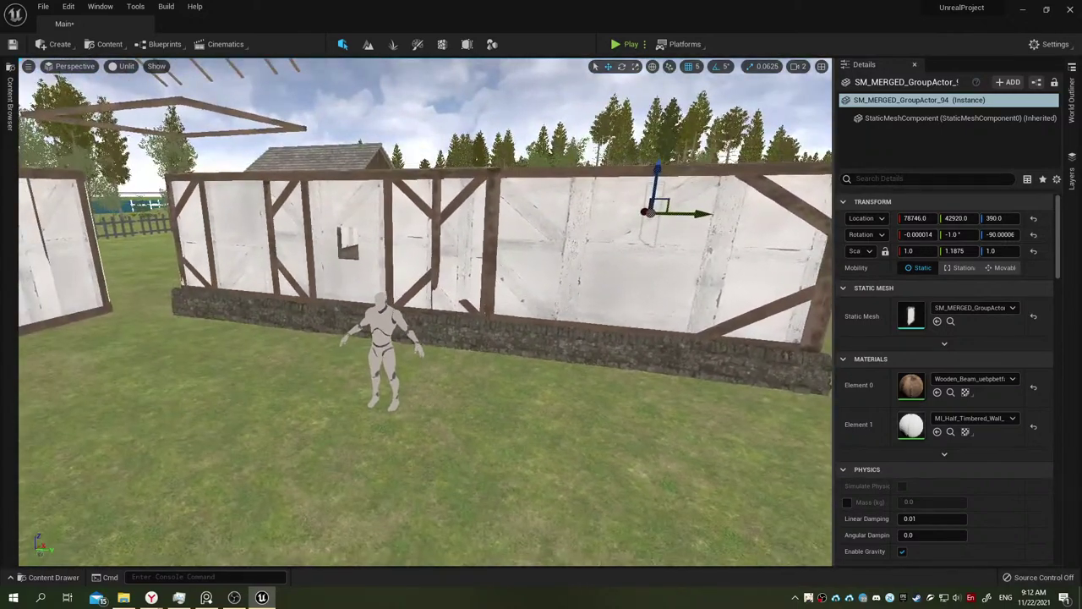
right_drag(396, 360, 380, 360)
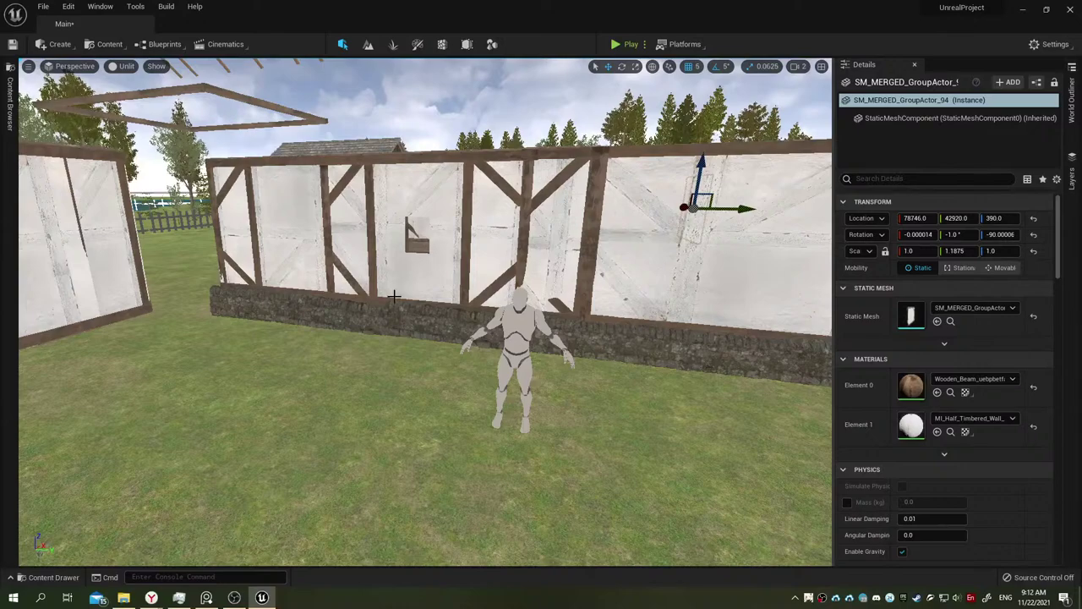
click(404, 282)
right_drag(419, 253, 413, 288)
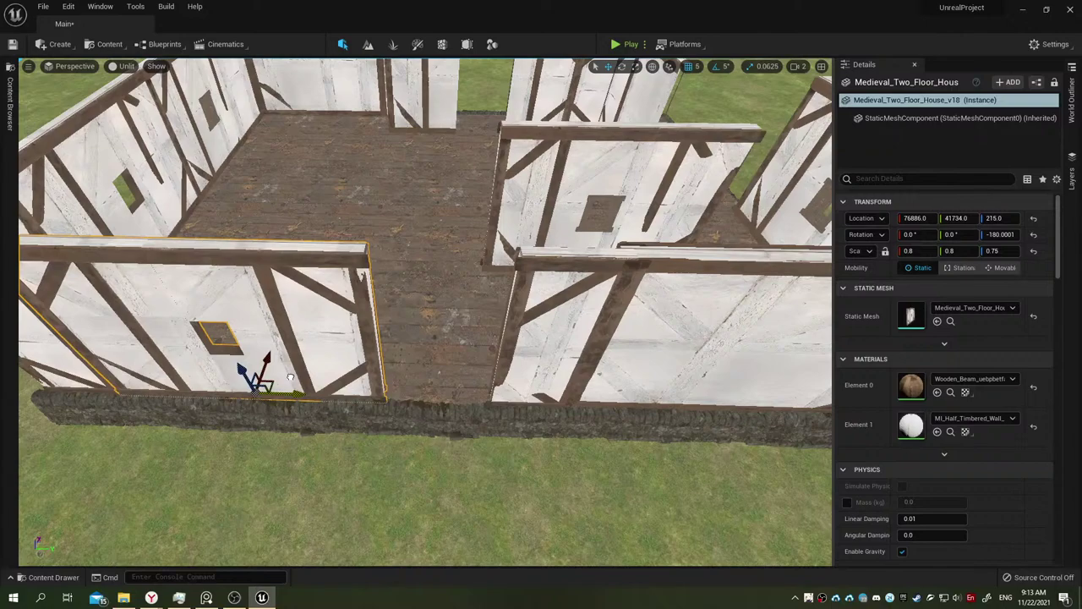
Step: Undo the v18 wall's move back to Y 41944 and view the house from outside
key(ctrl+z)
right_drag(439, 297, 504, 292)
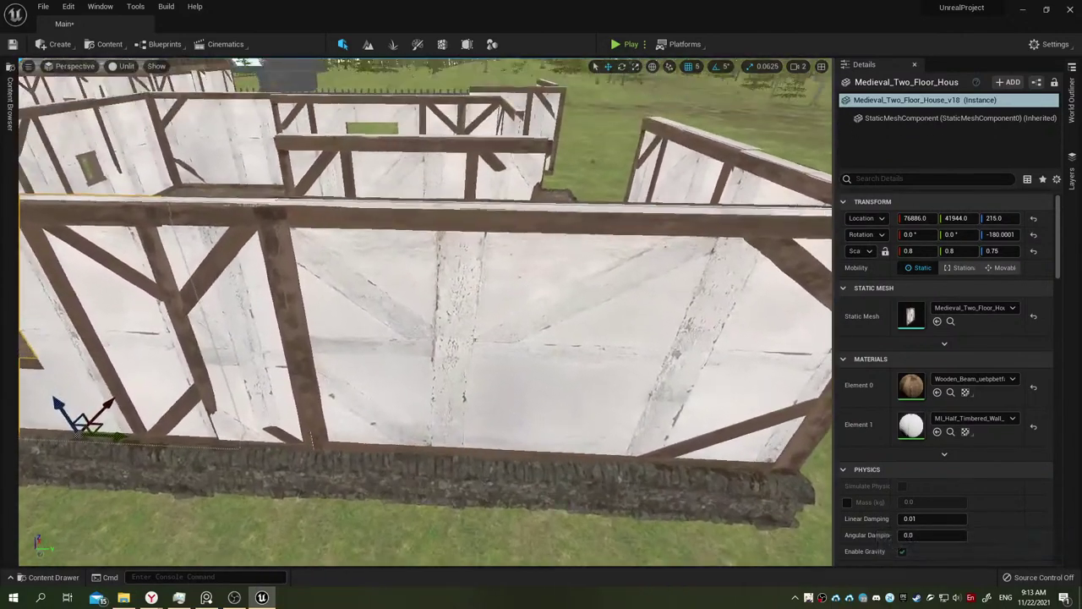
right_drag(501, 399, 502, 399)
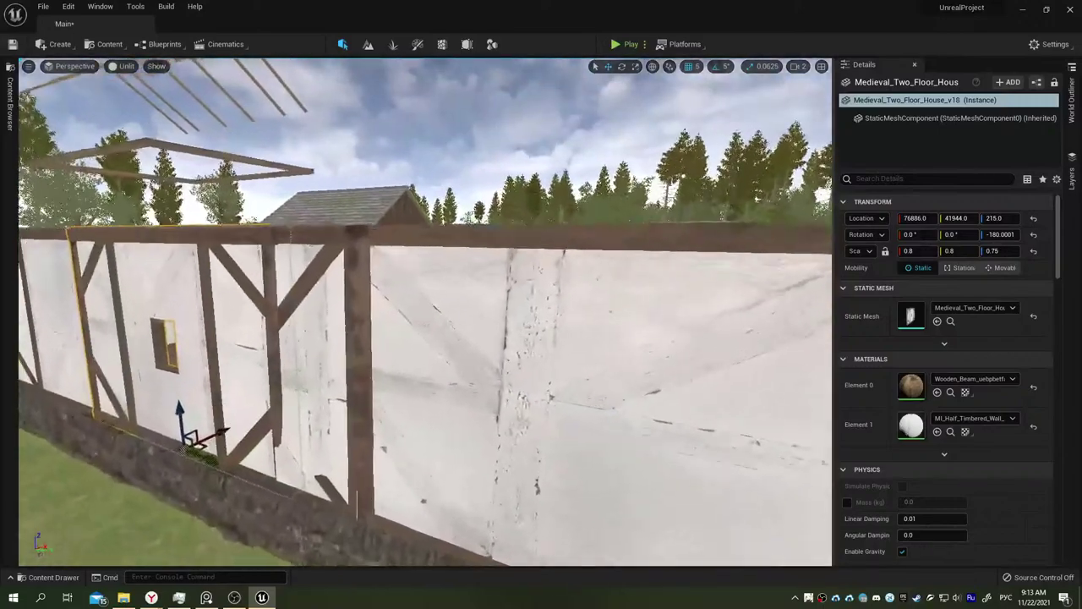
right_drag(691, 321, 691, 321)
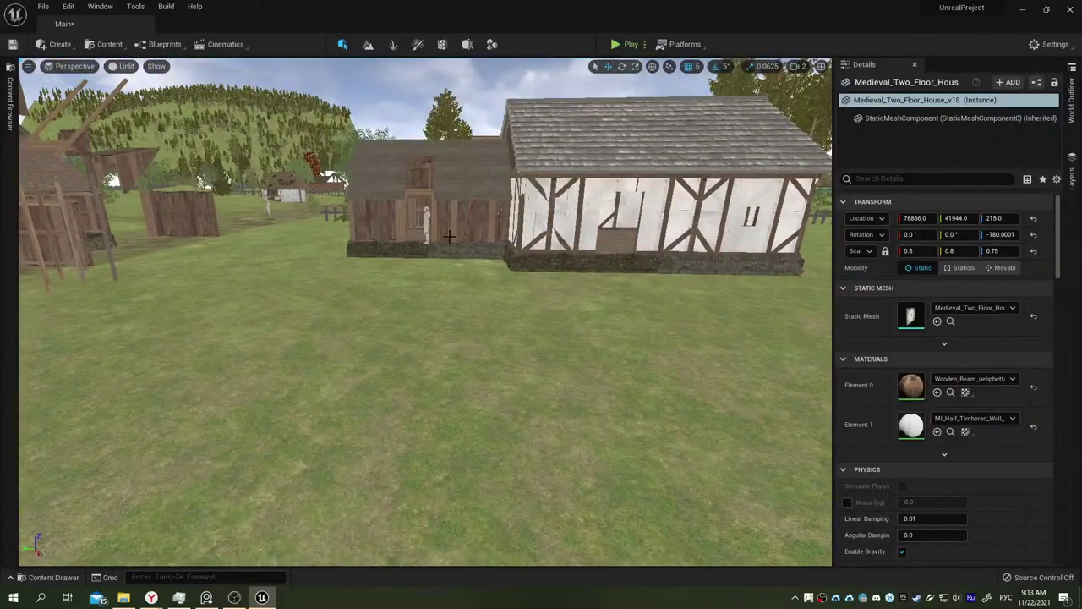
Step: Duplicate Beam_House_Doorway3 as Beam_House_Doorway7 and place it at 74992, 42038, 240 against the house
click(429, 223)
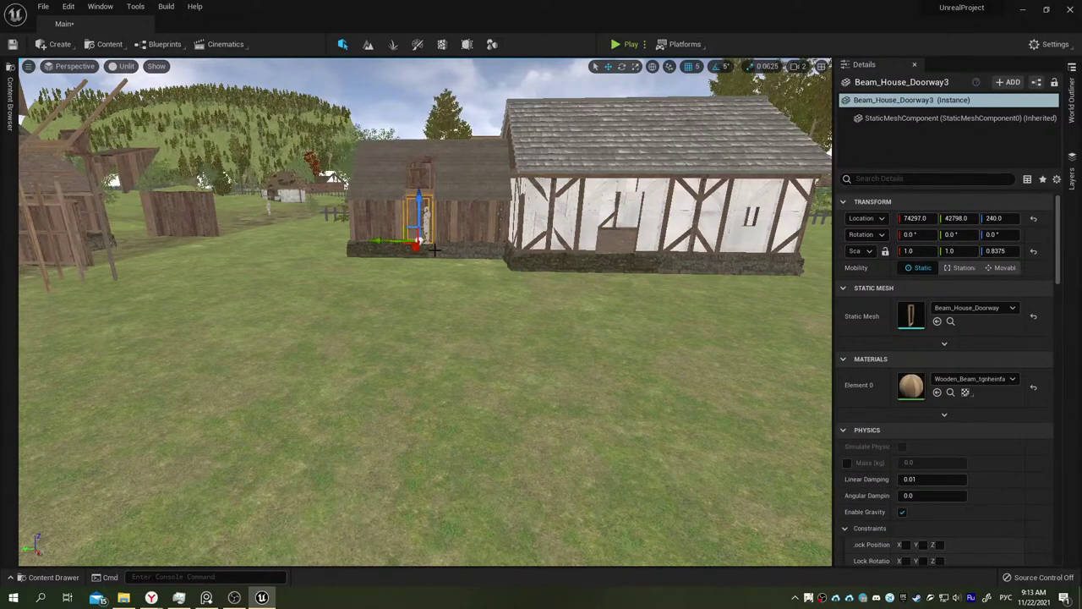
mouse_move(416, 245)
mouse_down()
mouse_move(399, 328)
mouse_move(417, 295)
mouse_up()
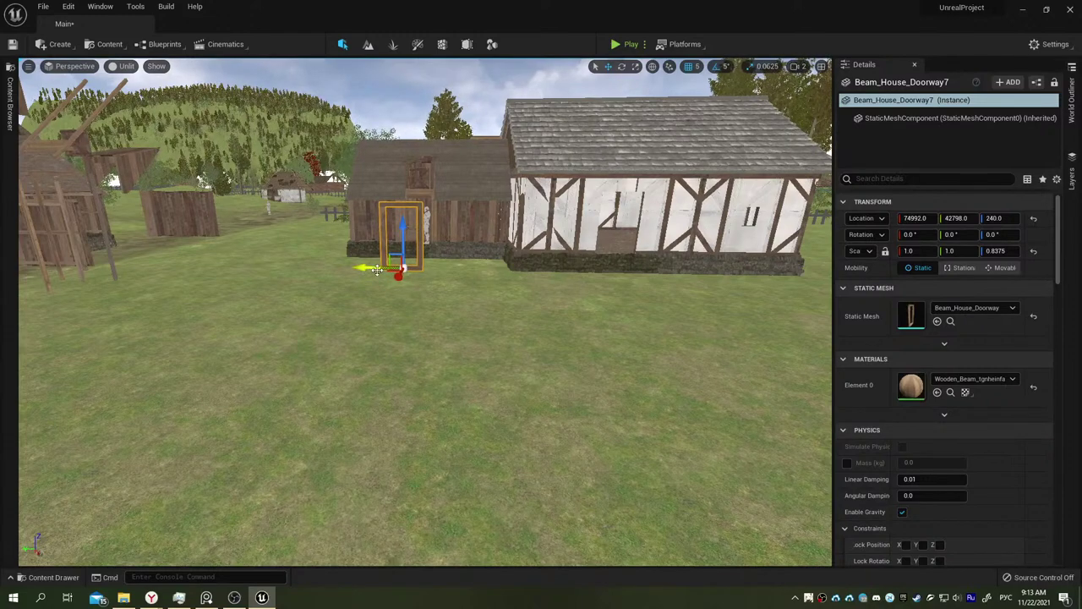
drag(398, 272, 592, 274)
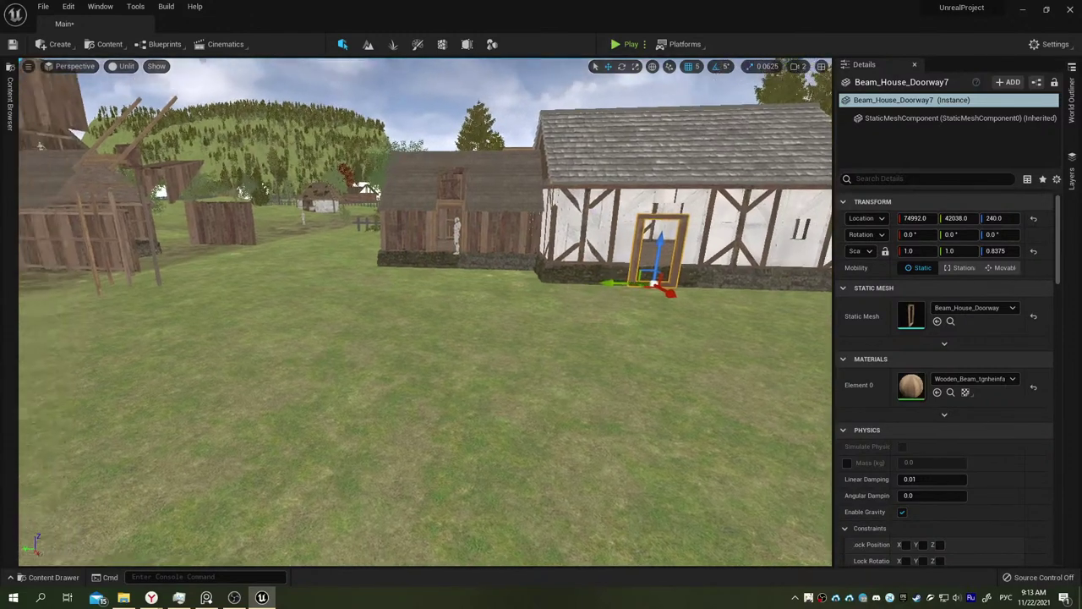
right_drag(592, 274, 507, 292)
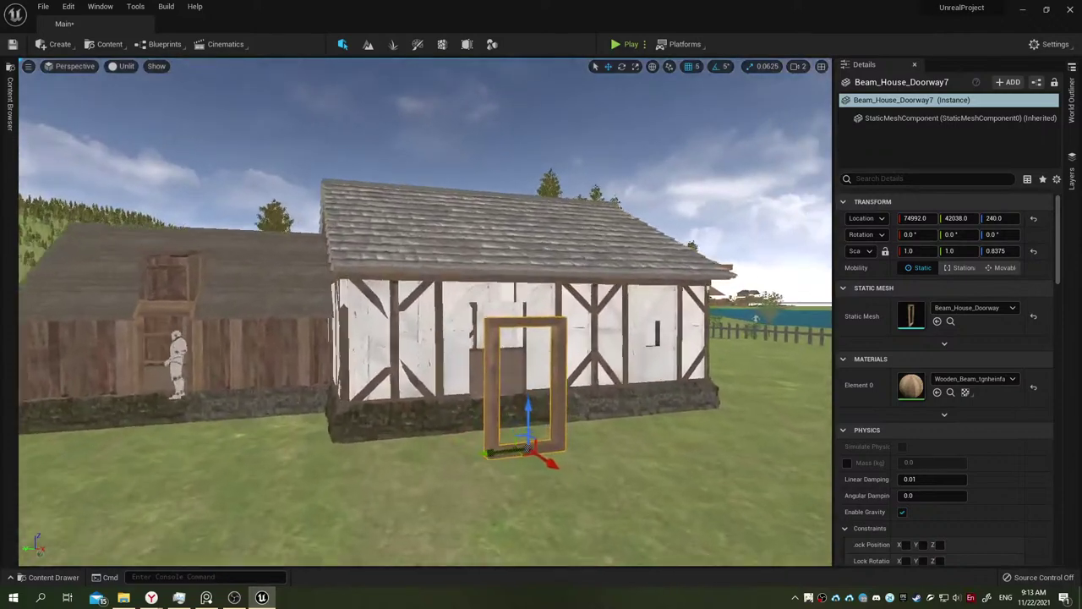
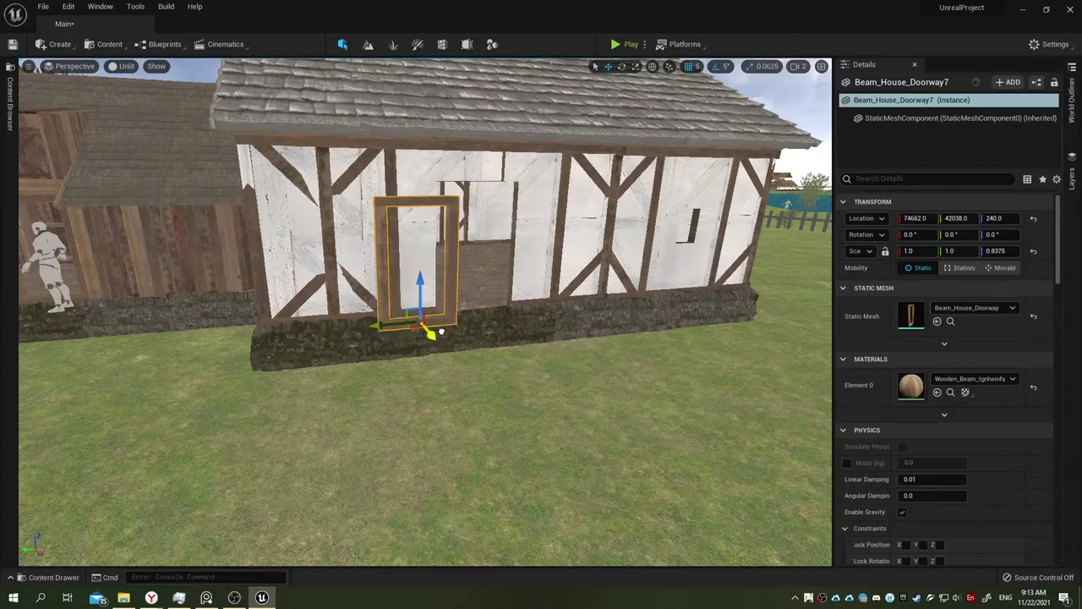
Step: Move Beam_House_Doorway7 along X, Y and Z into the wall opening, resting at Z 245
drag(448, 335, 428, 320)
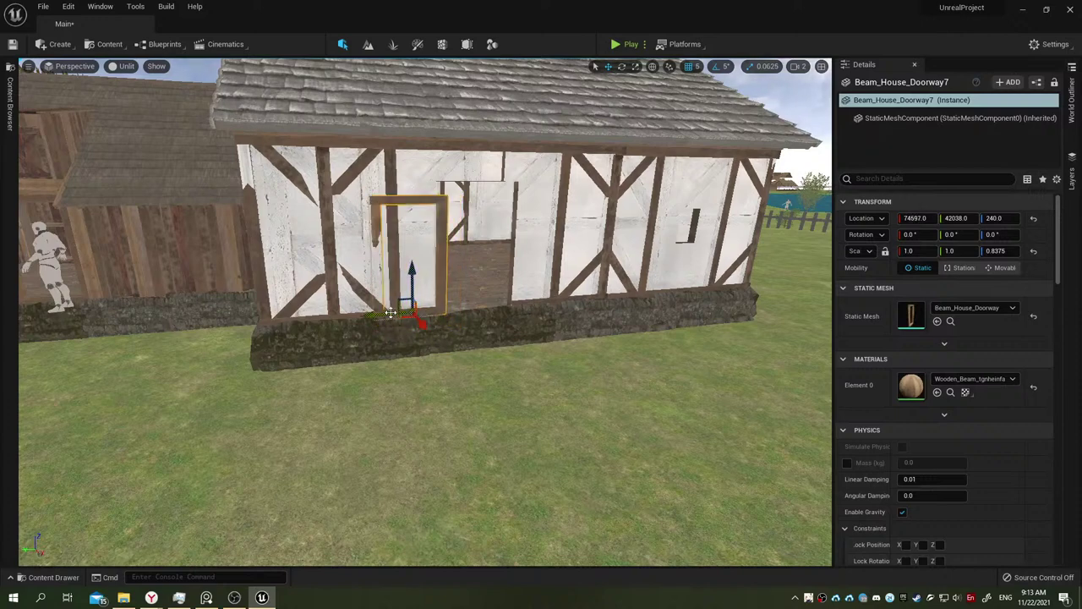
mouse_move(428, 321)
mouse_down()
mouse_move(411, 314)
mouse_move(474, 314)
mouse_up()
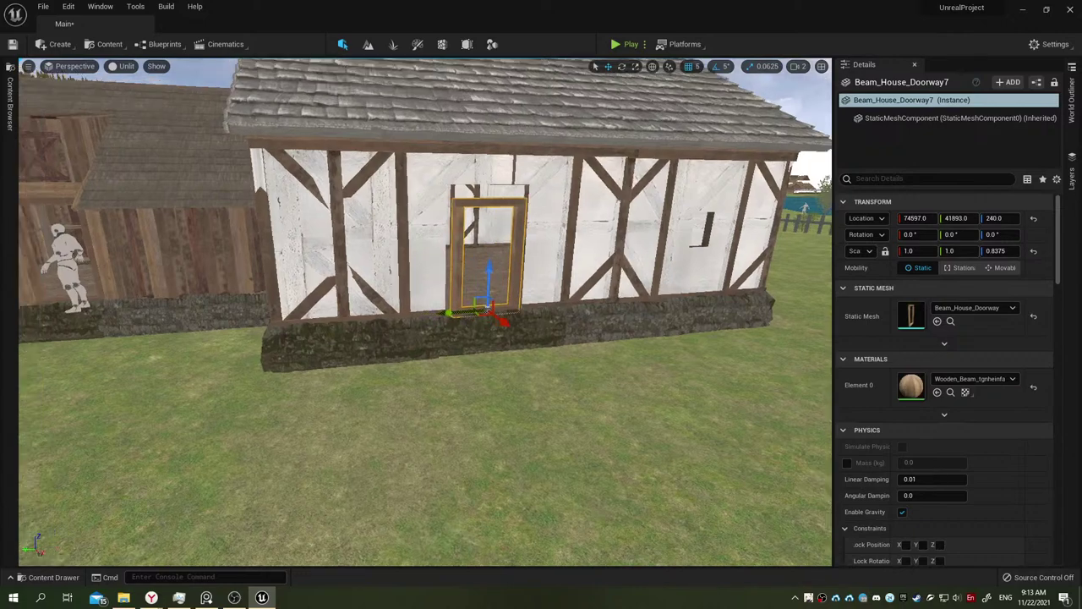
scroll(489, 405, up, 4)
scroll(488, 406, up, 3)
scroll(489, 415, up, 3)
scroll(489, 427, up, 2)
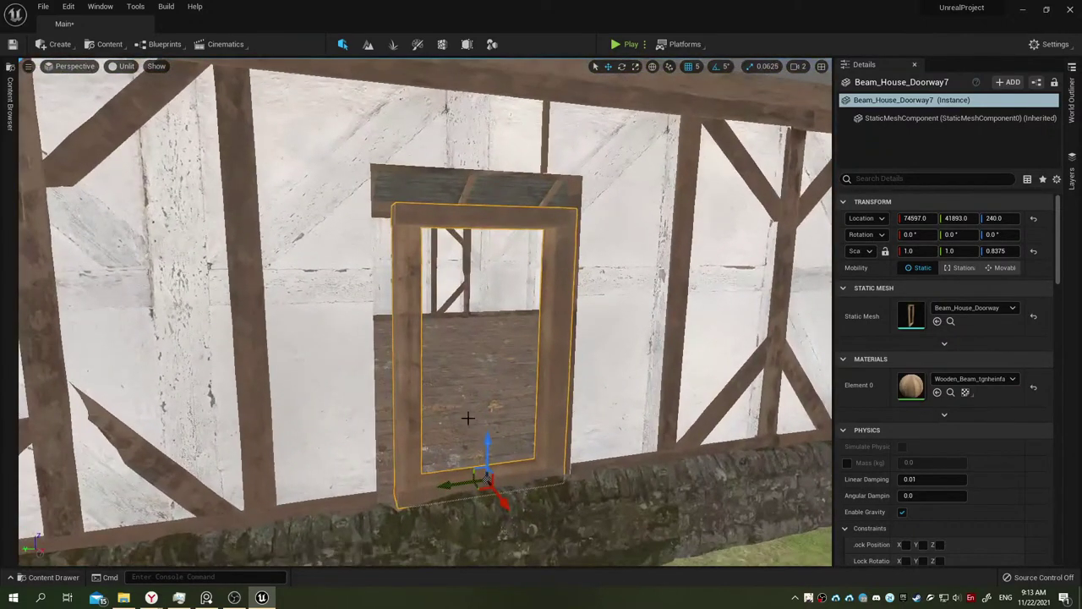
drag(489, 439, 484, 432)
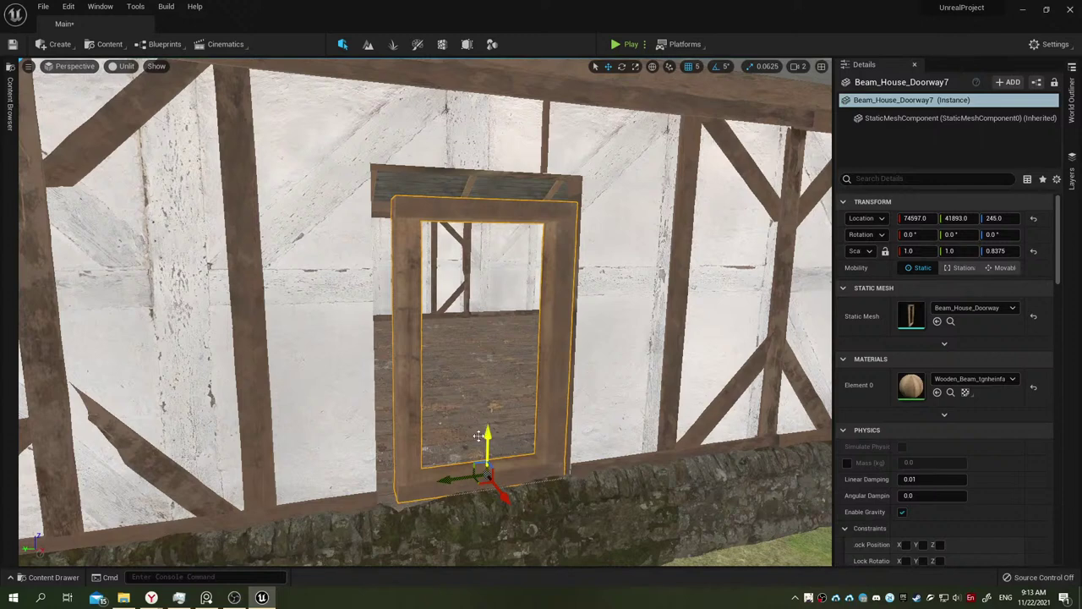
drag(448, 479, 437, 480)
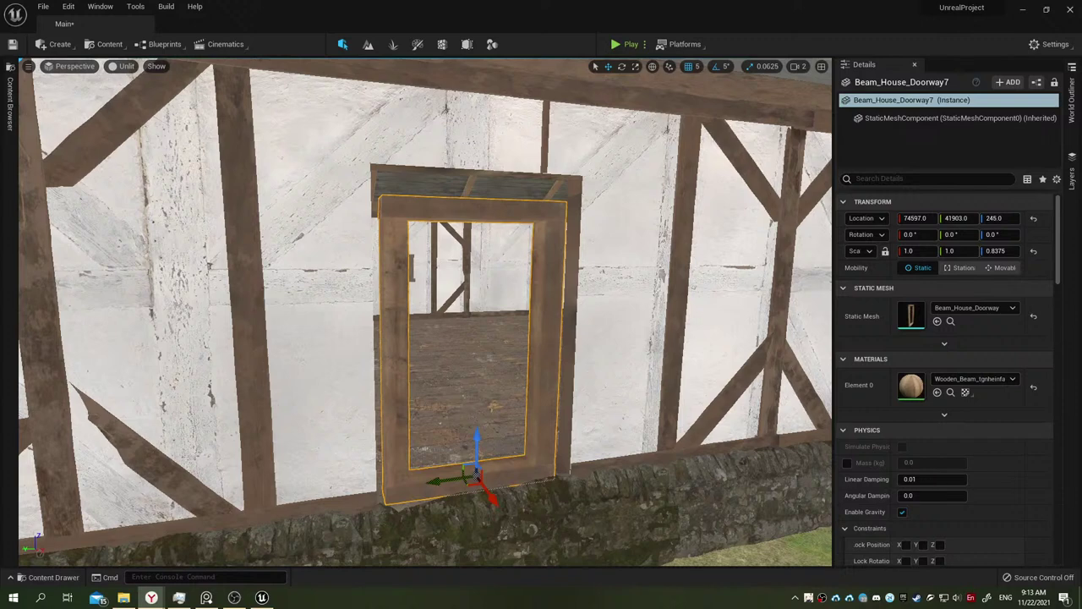
Step: Tilt and fly the view to check the doorway frame sitting on the stone base
right_drag(671, 474, 671, 508)
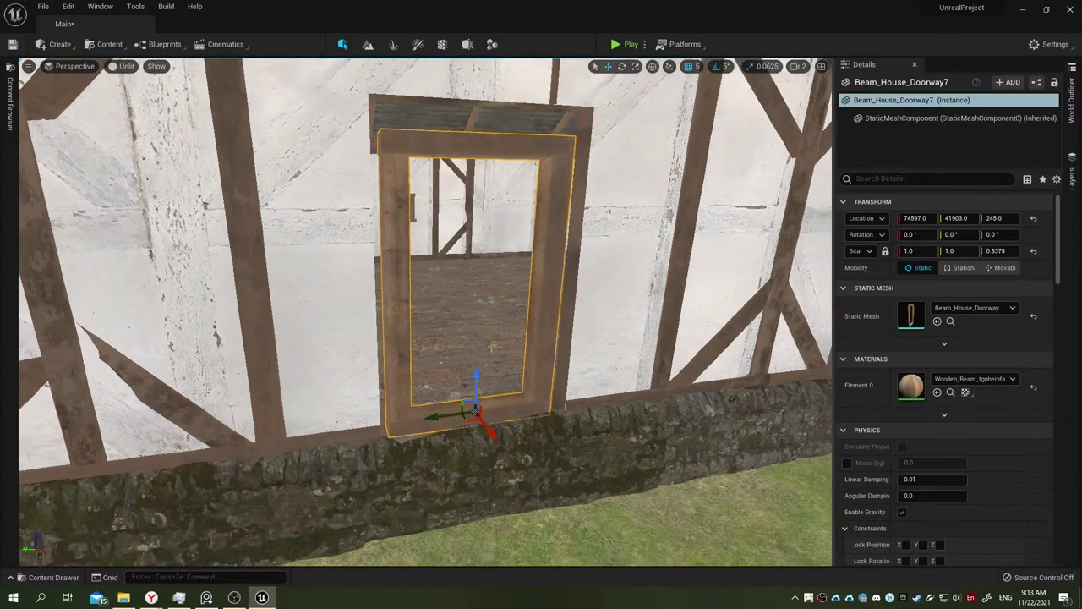
scroll(670, 474, up, 2)
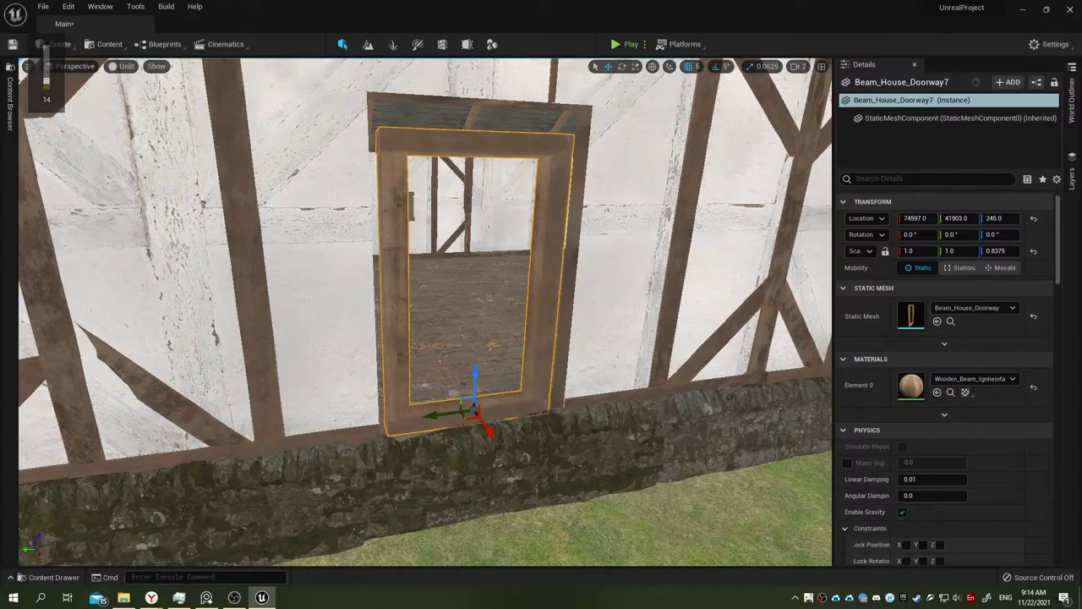
mouse_move(504, 467)
right_down()
mouse_move(504, 457)
mouse_move(541, 448)
right_up()
key(w)
key(s)
key(s)
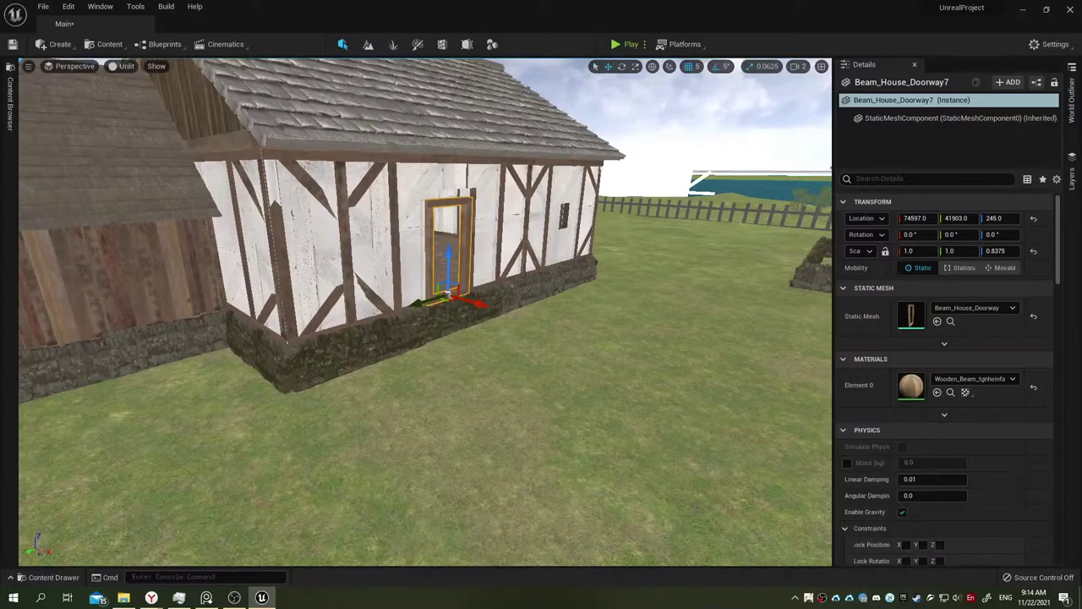
Step: Alt-drag the doorway frame to create Beam_House_Doorway8 at X 76857, against another house wall
key(s)
right_drag(541, 448, 482, 418)
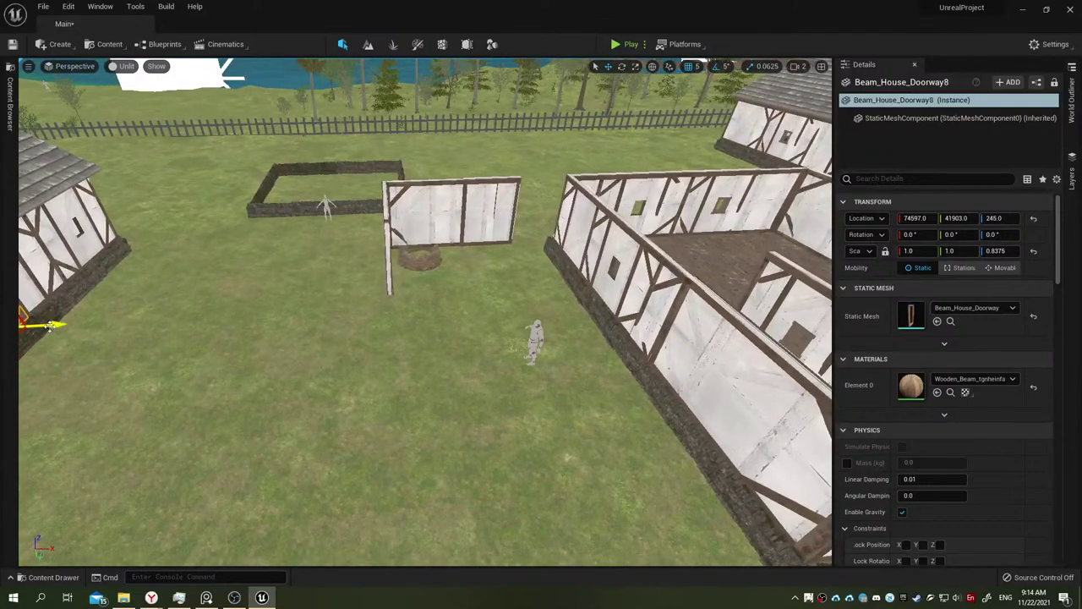
drag(51, 324, 519, 331)
mouse_move(599, 344)
right_down()
mouse_move(550, 288)
mouse_move(427, 308)
right_up()
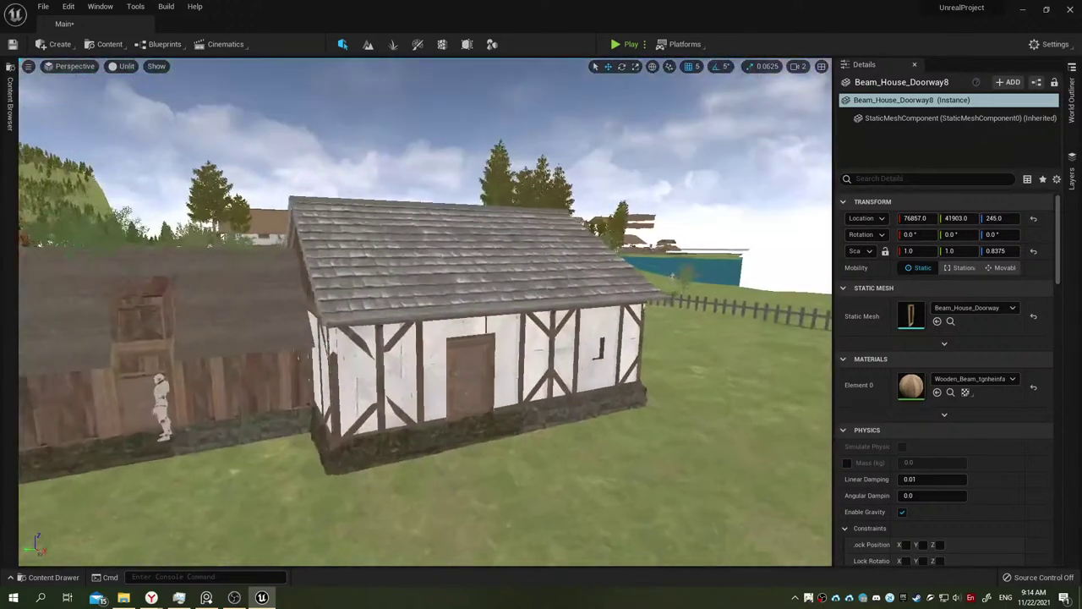
Step: Alt-drag a mannequin copy, SK_Mannequin_PhysicsAsset19, into the white house's doorway at 74685, 41830, 240
click(298, 269)
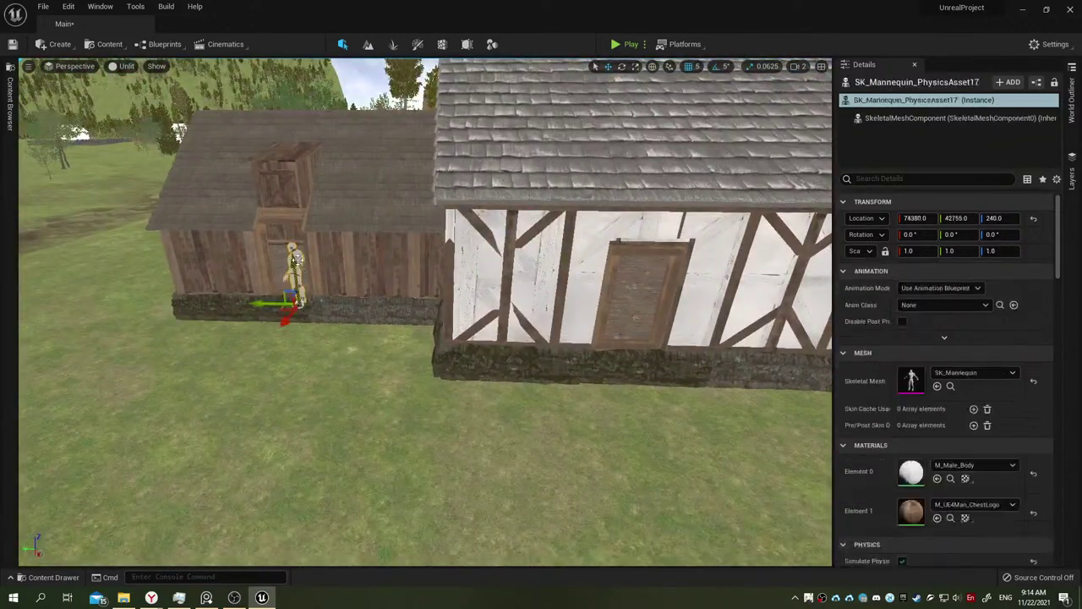
alt+drag(265, 301, 538, 318)
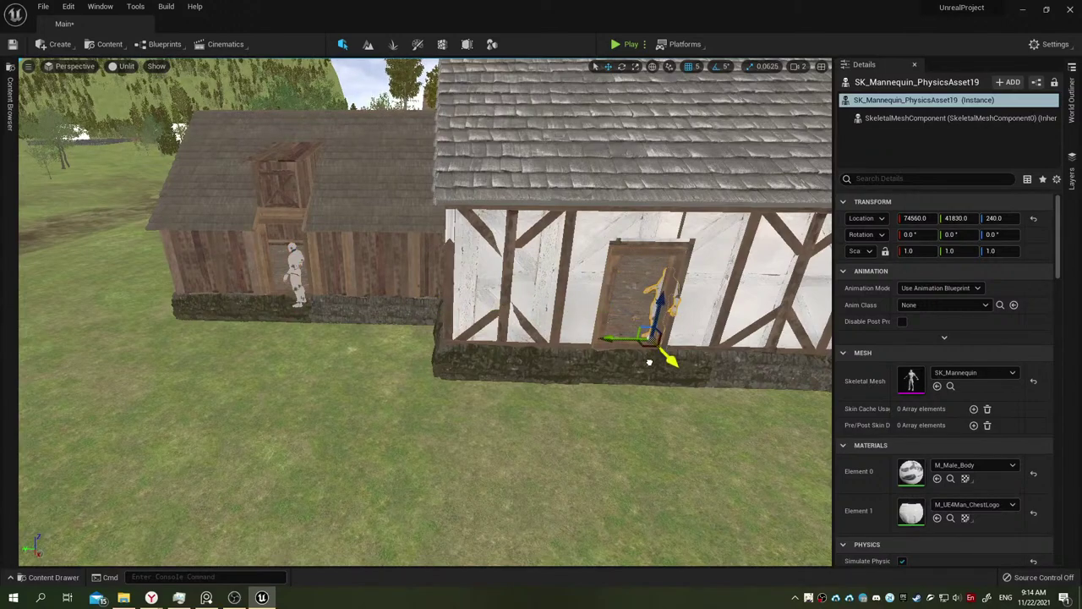
mouse_move(656, 393)
right_down()
mouse_move(508, 397)
mouse_move(575, 397)
right_up()
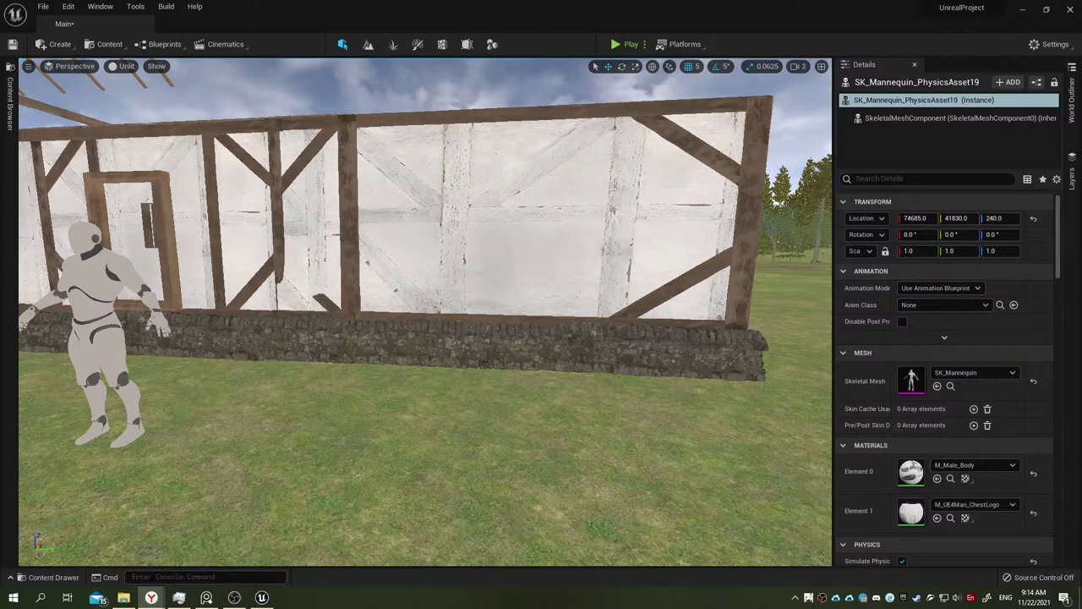
mouse_move(573, 234)
right_down()
mouse_move(507, 237)
mouse_move(498, 283)
right_up()
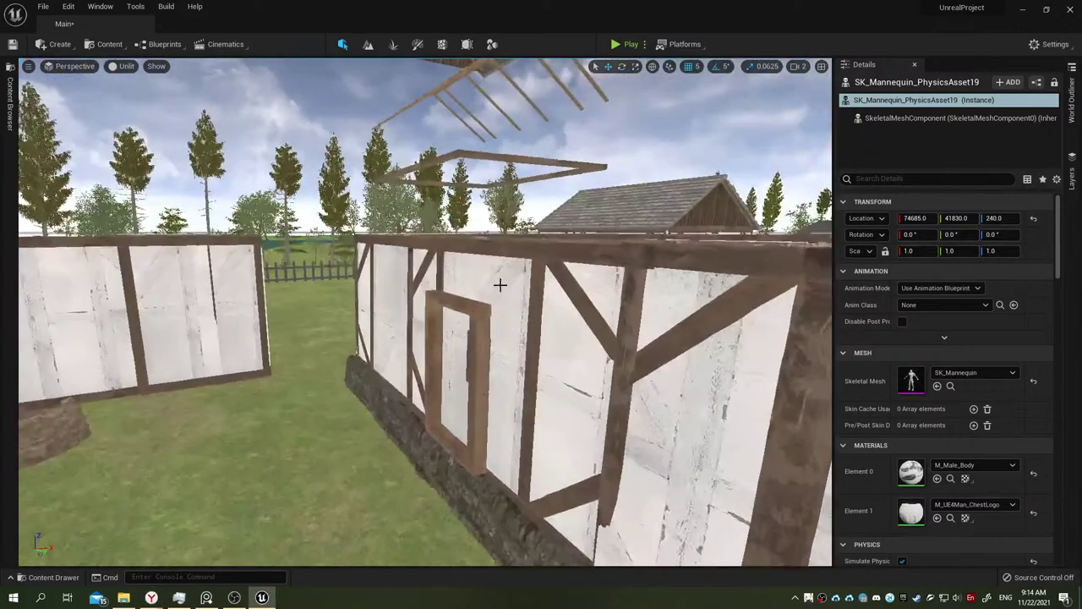
Step: Slide Beam_House_Doorway8 to the right along the timber wall toward the opening
click(455, 338)
right_drag(454, 338, 398, 339)
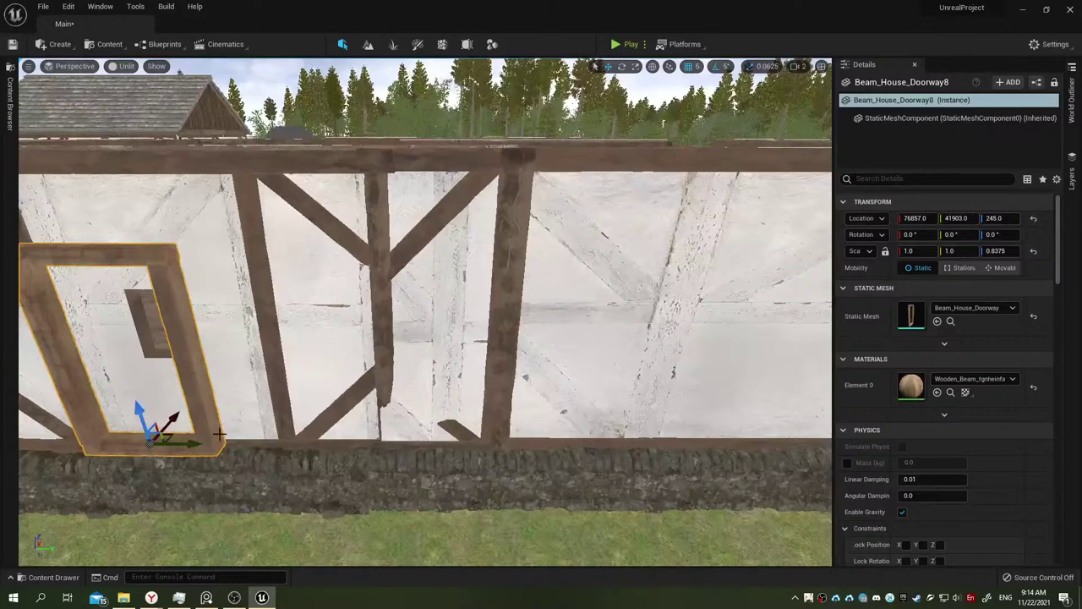
drag(182, 441, 592, 440)
drag(606, 438, 630, 441)
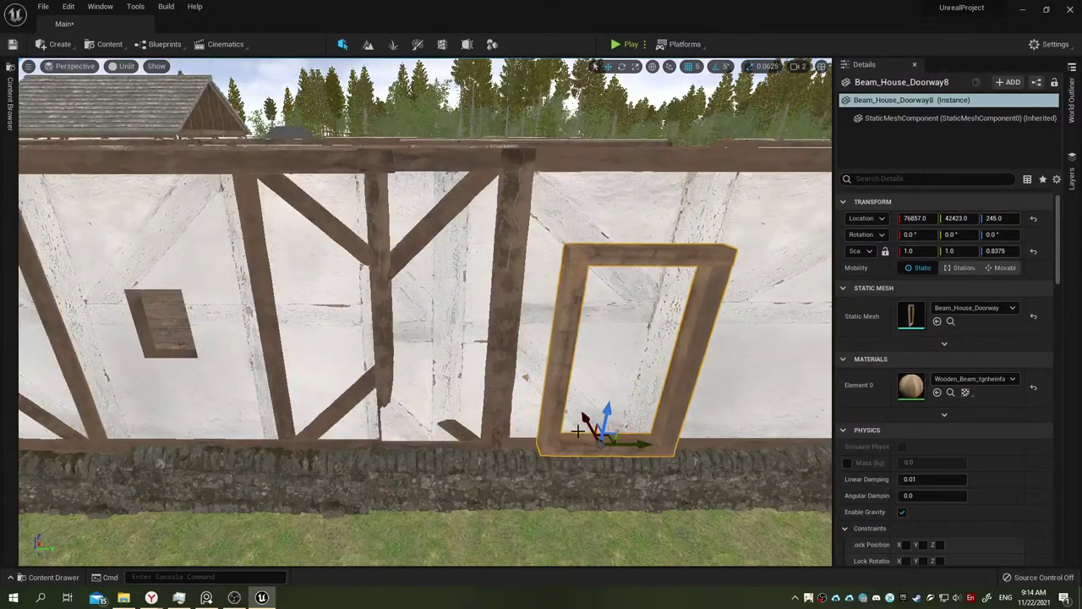
alt+drag(456, 410, 491, 395)
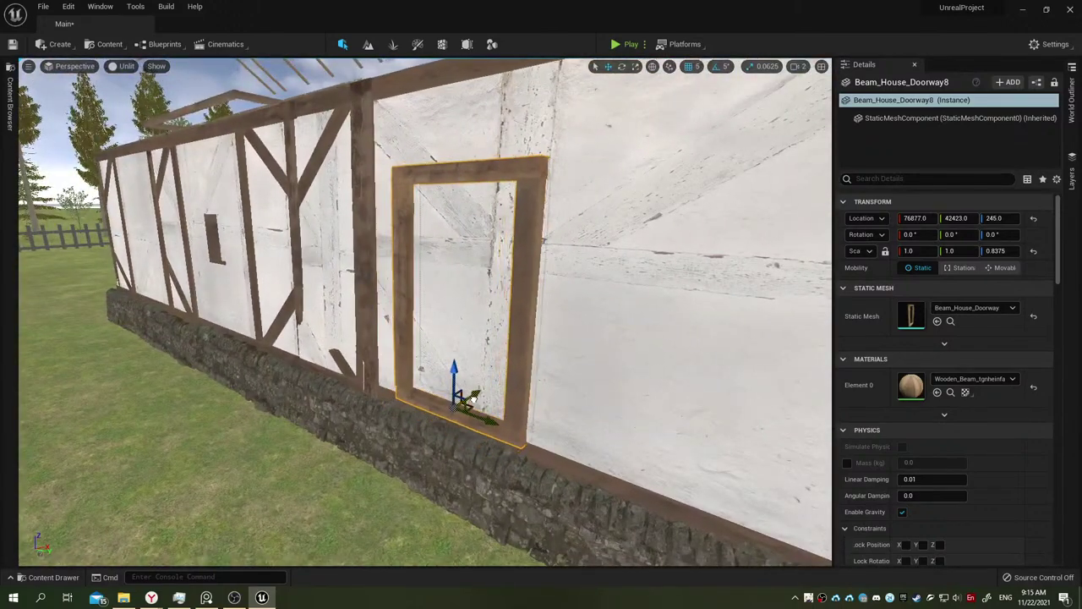
mouse_move(488, 360)
alt+mouse_down()
mouse_move(439, 364)
mouse_move(489, 357)
alt+mouse_up()
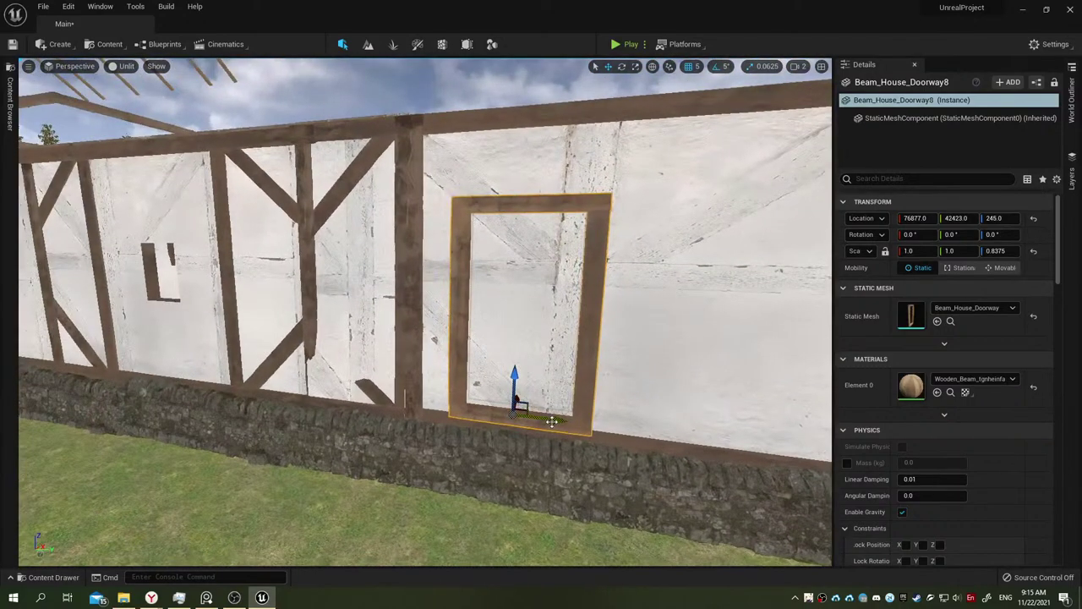
Step: Shift and lower the frame onto the stone base, ending at 76867, 42388, 235
mouse_move(552, 421)
mouse_down()
mouse_move(507, 398)
mouse_move(560, 397)
mouse_up()
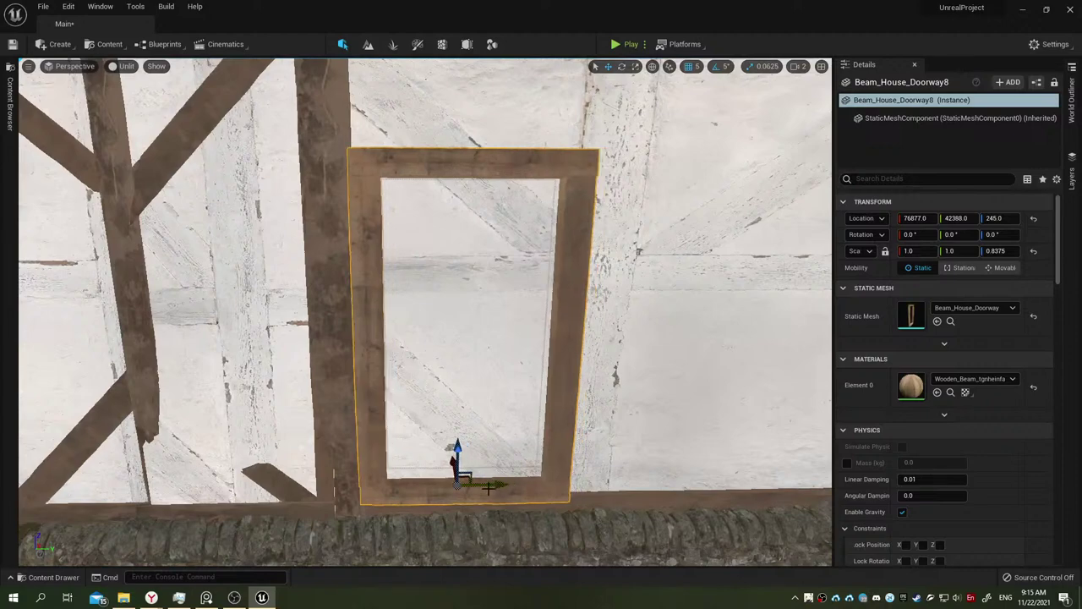
drag(457, 446, 455, 452)
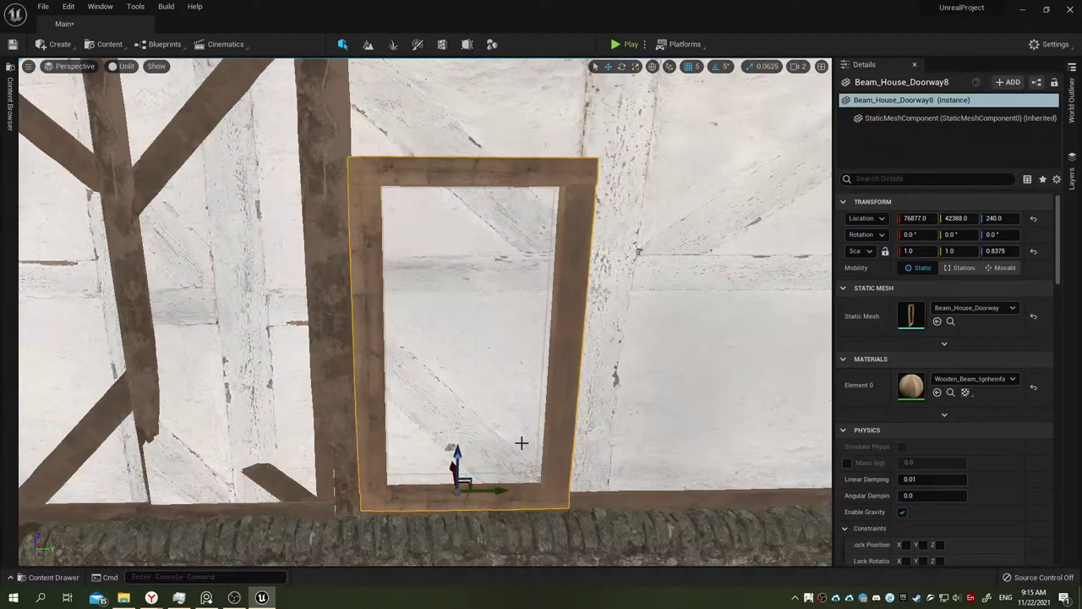
alt+drag(522, 443, 404, 416)
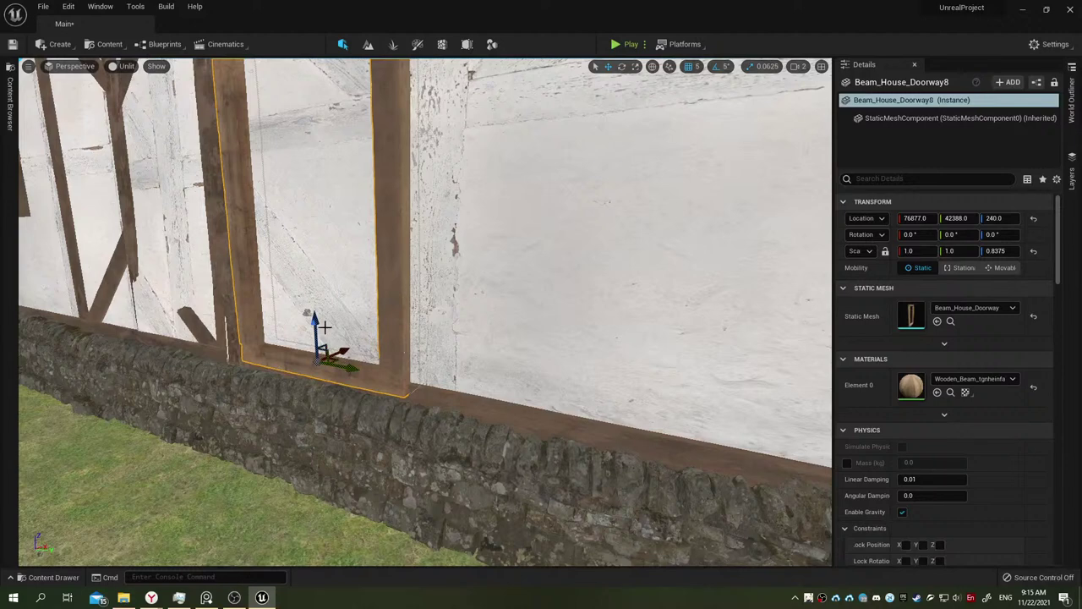
mouse_move(316, 318)
mouse_down()
mouse_move(322, 302)
mouse_move(332, 327)
mouse_up()
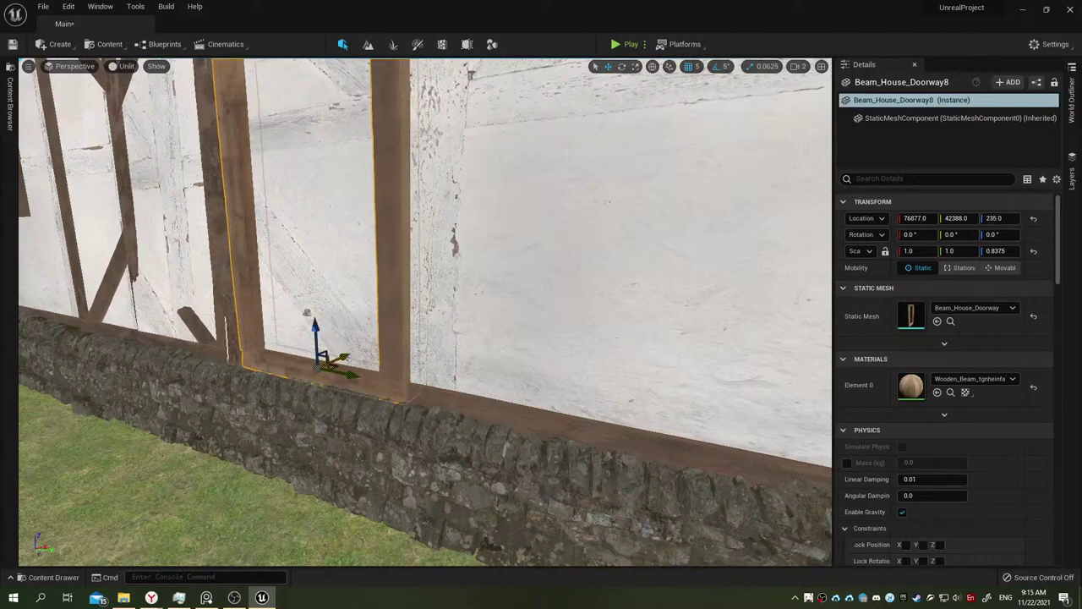
right_drag(333, 327, 332, 328)
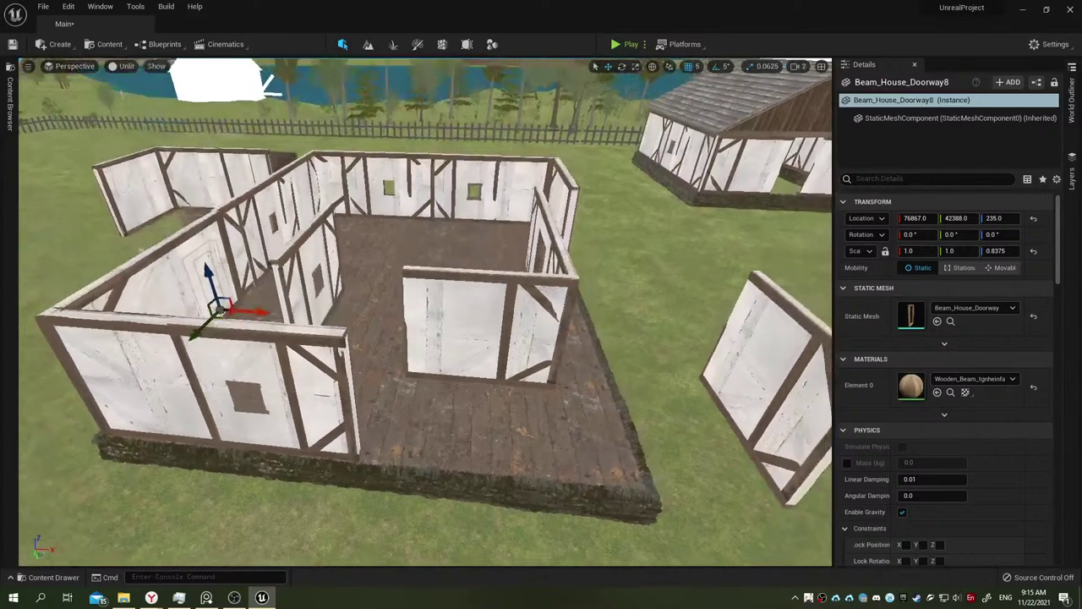
Step: Rotate Medieval_Two_Floor_House_v14 90° on Z and move it in line with the front wall at 77765, 42925, 390
right_drag(437, 322, 438, 322)
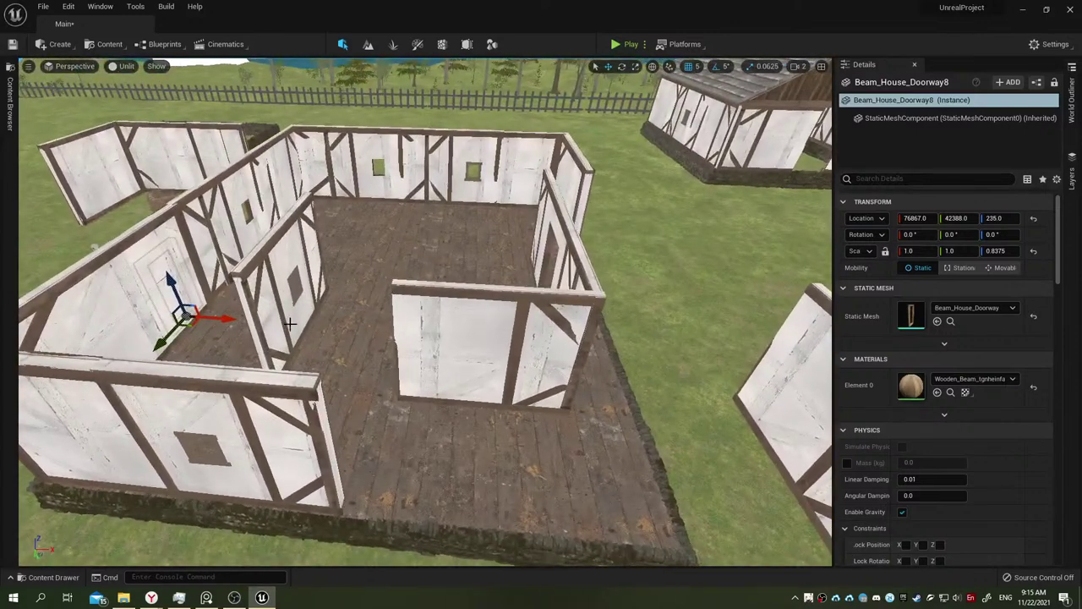
click(290, 323)
key(e)
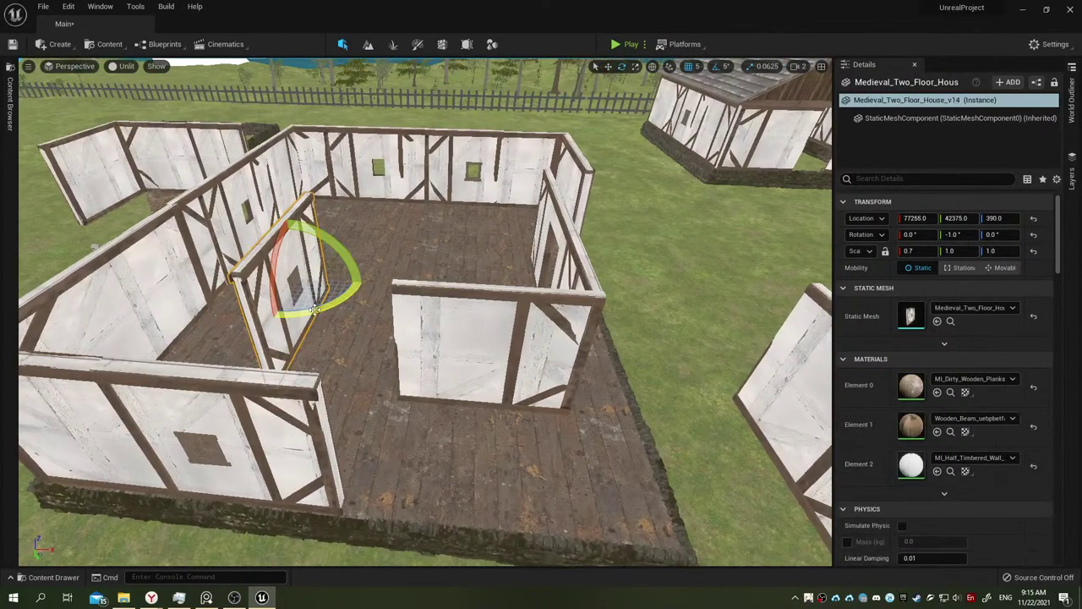
drag(314, 311, 273, 318)
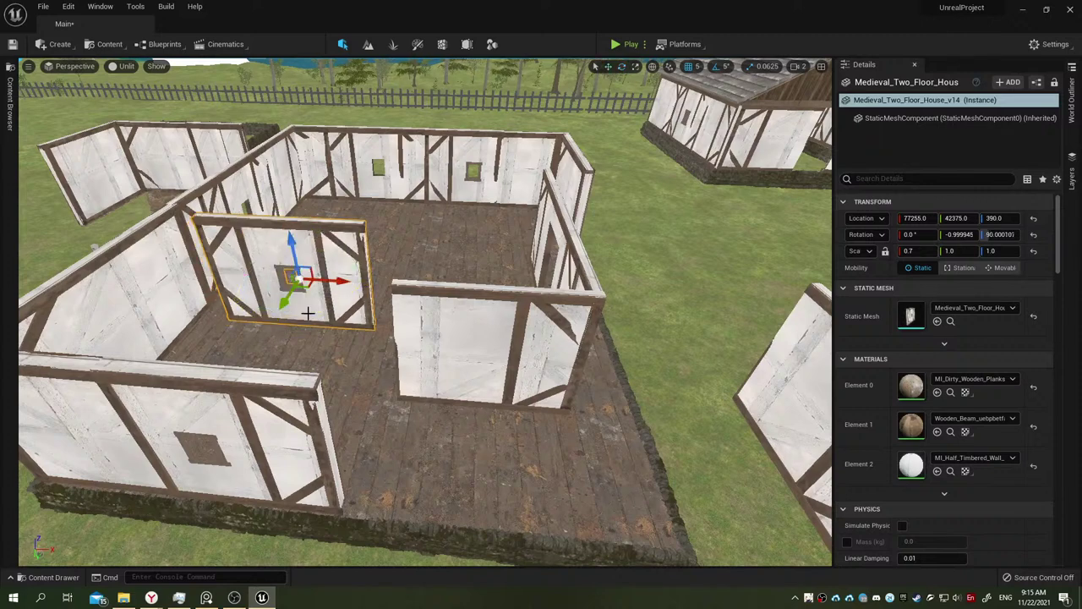
mouse_move(331, 286)
mouse_down()
mouse_move(503, 324)
mouse_move(438, 435)
mouse_up()
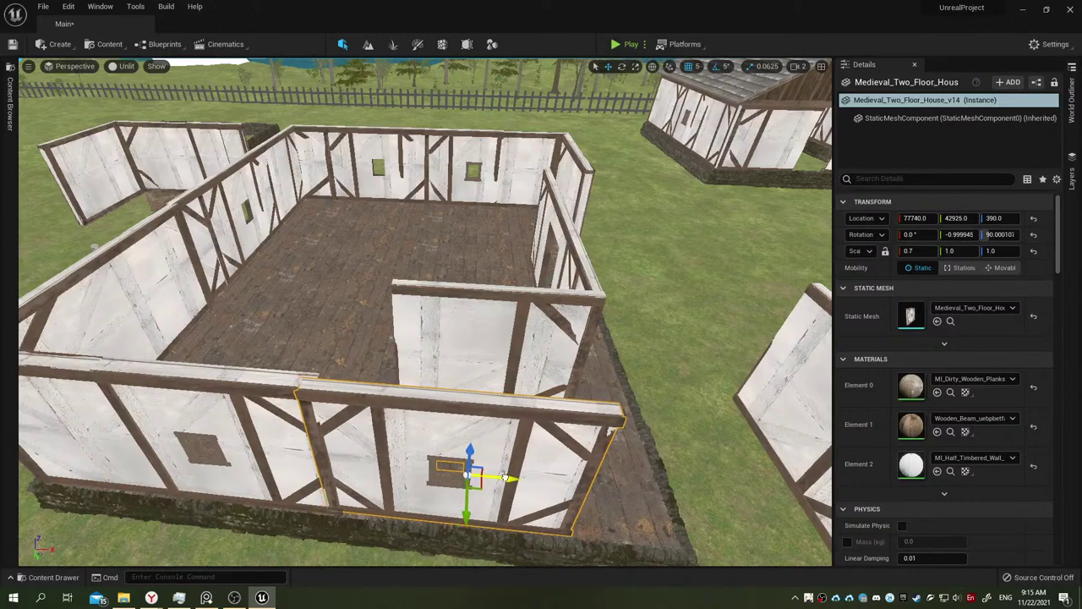
mouse_move(519, 481)
right_down()
mouse_move(406, 473)
mouse_move(354, 429)
mouse_move(338, 456)
right_up()
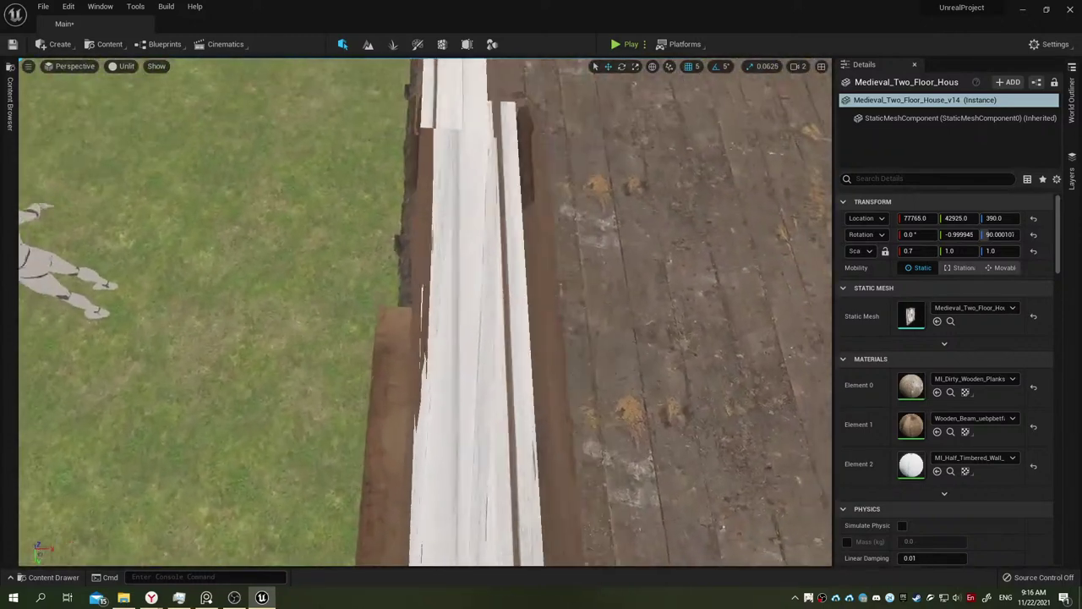
Step: Set Scale X of Medieval_Two_Floor_House_v20 to 0.8 in the Details panel
right_drag(380, 375, 379, 375)
click(462, 317)
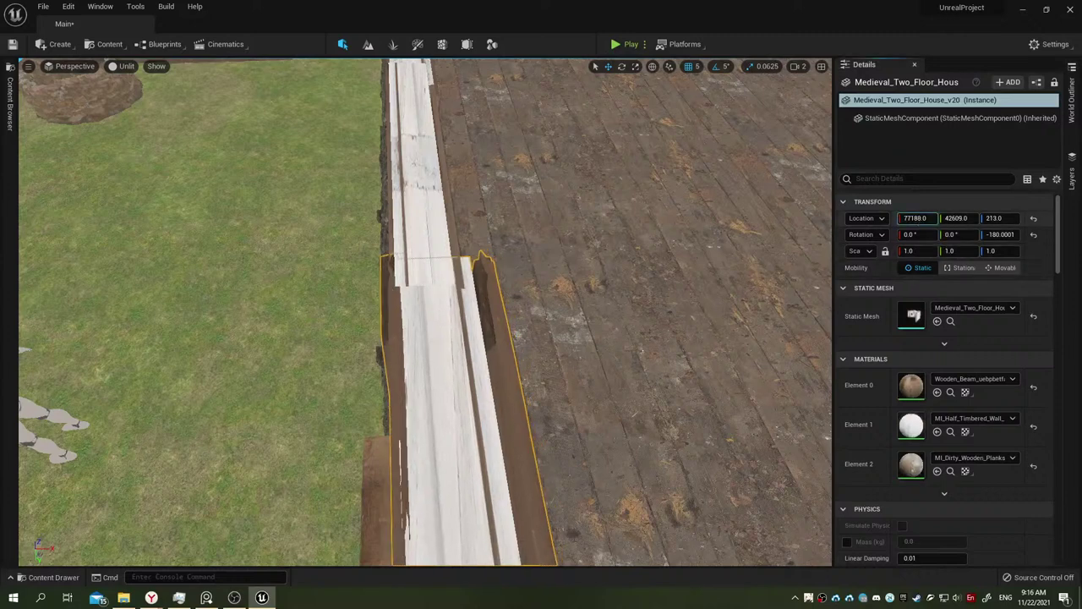
click(928, 252)
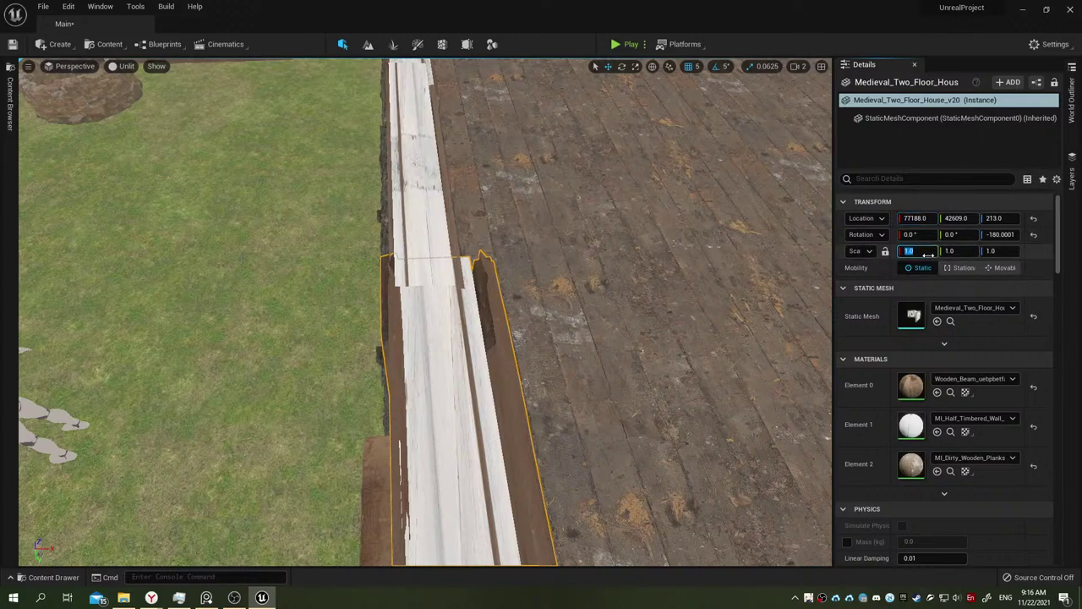
text(0.8)
key(Return)
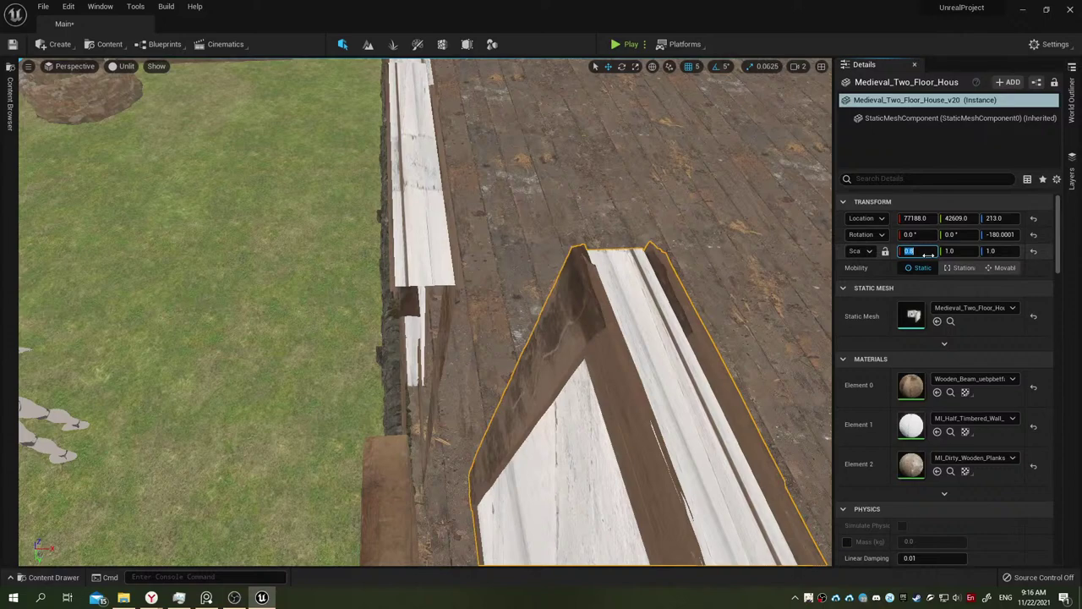
Step: Move the wall piece to Location X 77126 and fine-tune Scale X to about 0.8575
drag(924, 220, 896, 220)
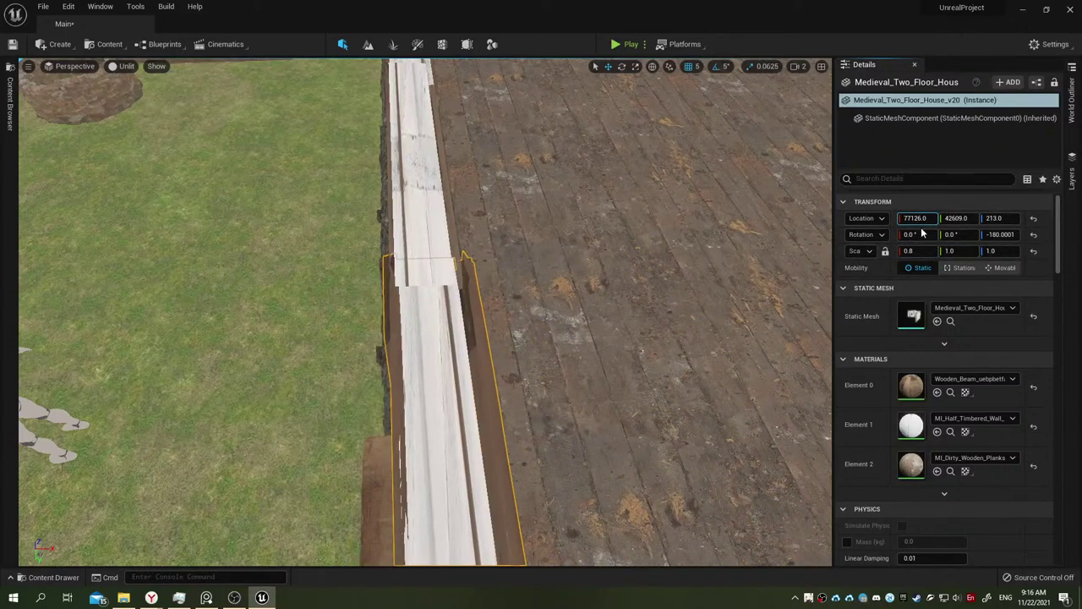
right_drag(549, 335, 549, 335)
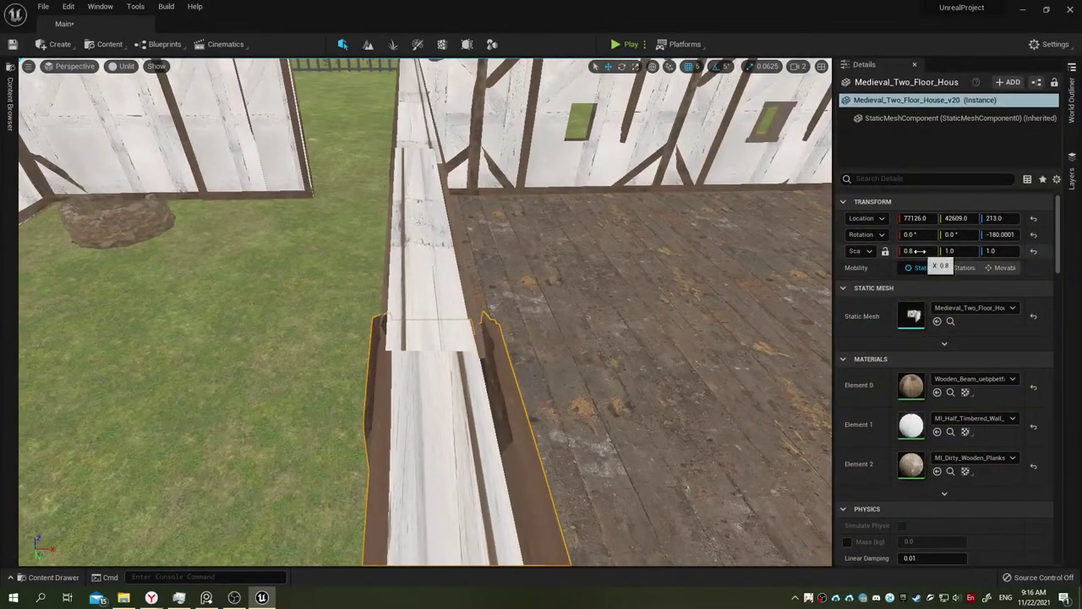
drag(920, 252, 920, 251)
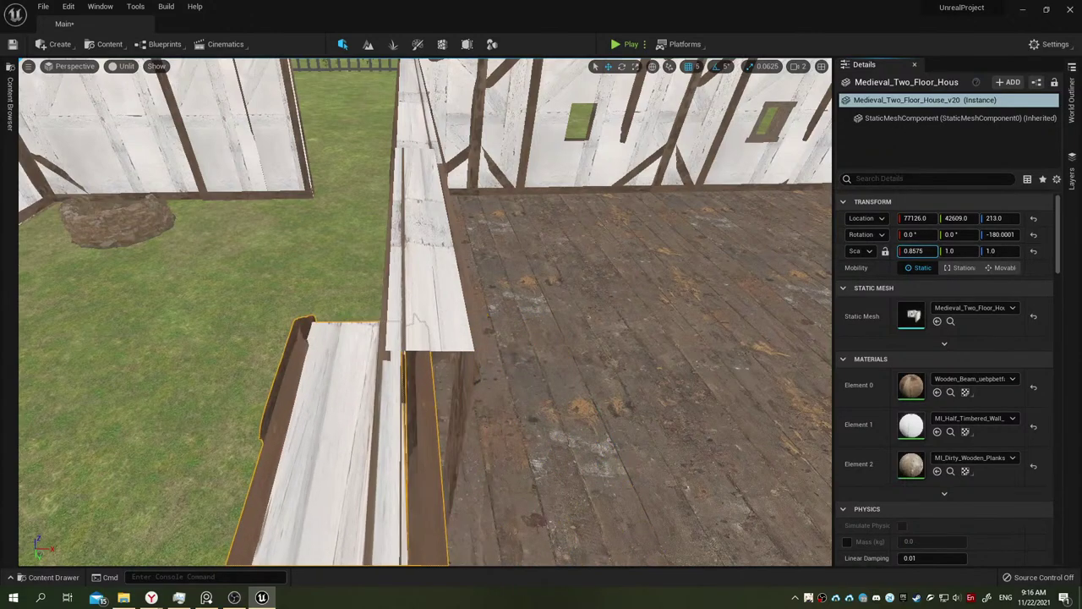
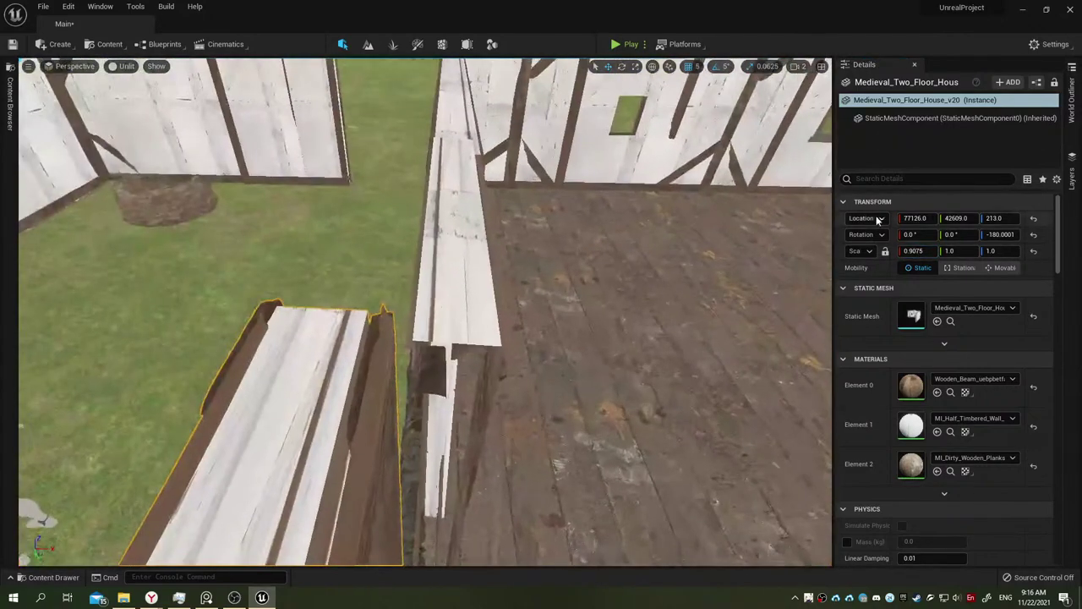
Step: Try 1.0 and 0.8 scale values on the v20 wall, then undo the 0.8 Y scale
key(Return)
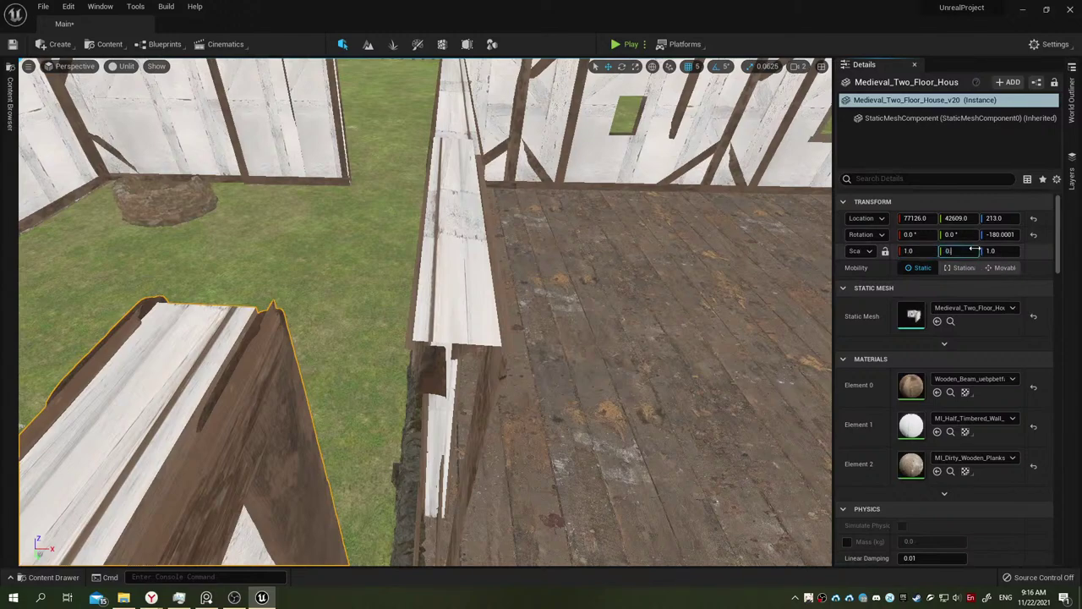
text(.8)
key(Return)
right_drag(788, 251, 788, 279)
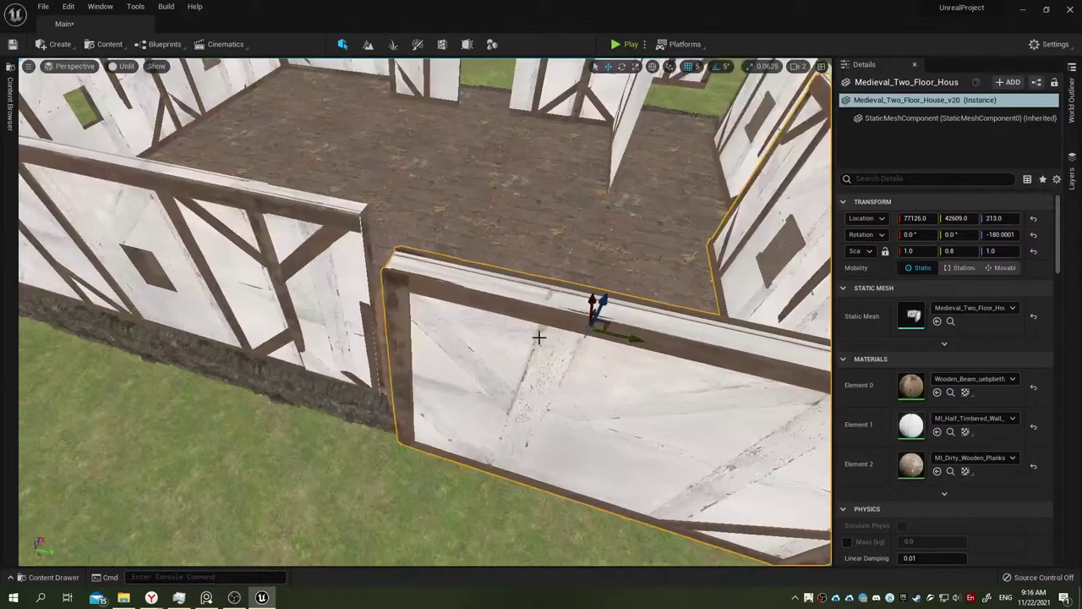
key(ctrl+z)
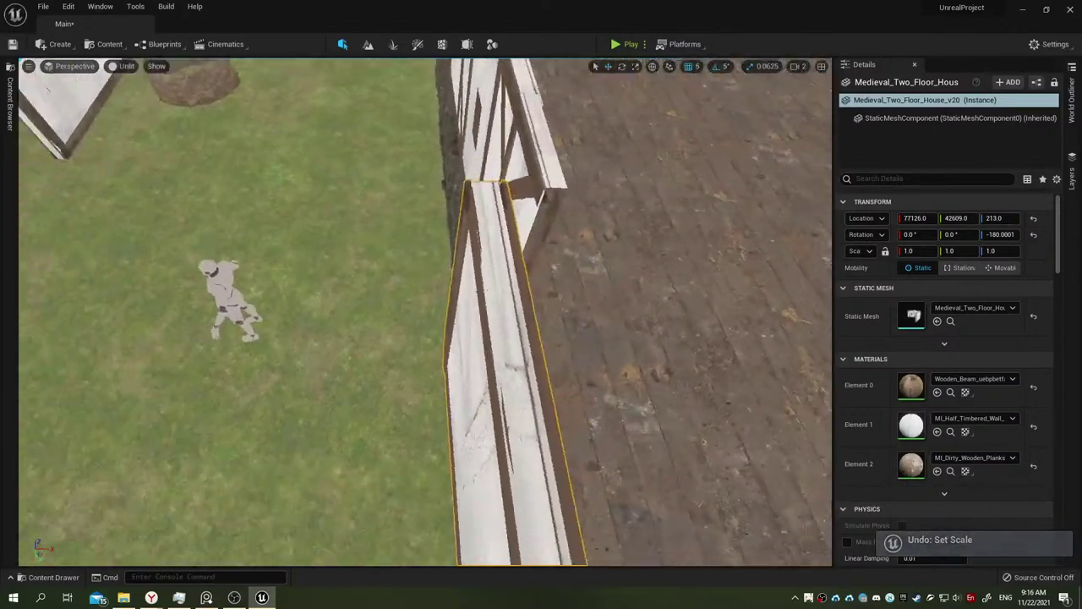
mouse_move(423, 313)
right_down()
mouse_move(473, 321)
mouse_move(419, 320)
right_up()
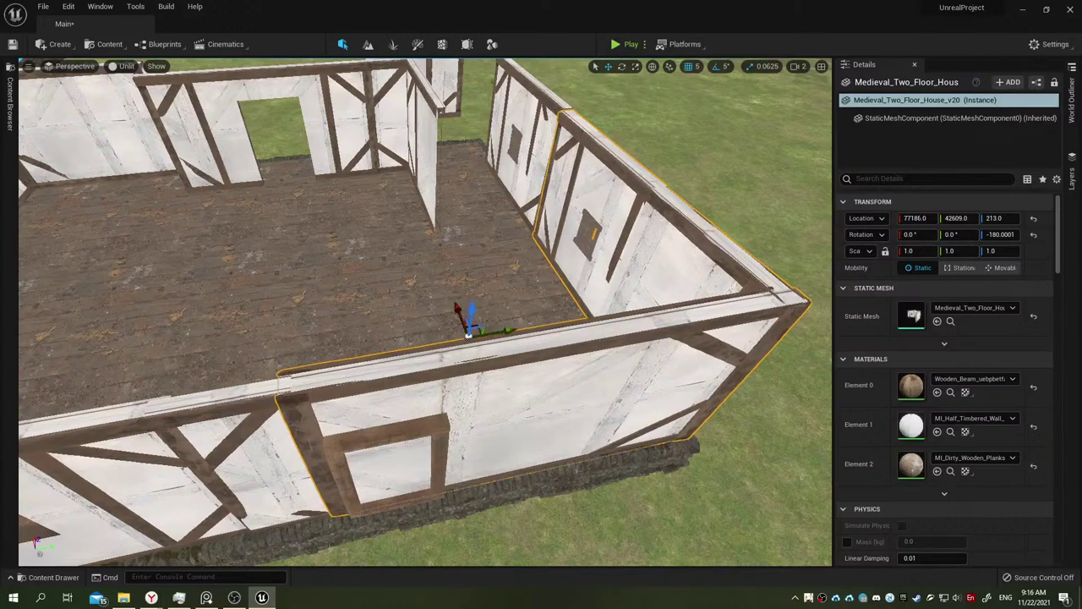
mouse_move(418, 320)
right_down()
mouse_move(406, 254)
mouse_move(440, 270)
mouse_move(423, 263)
right_up()
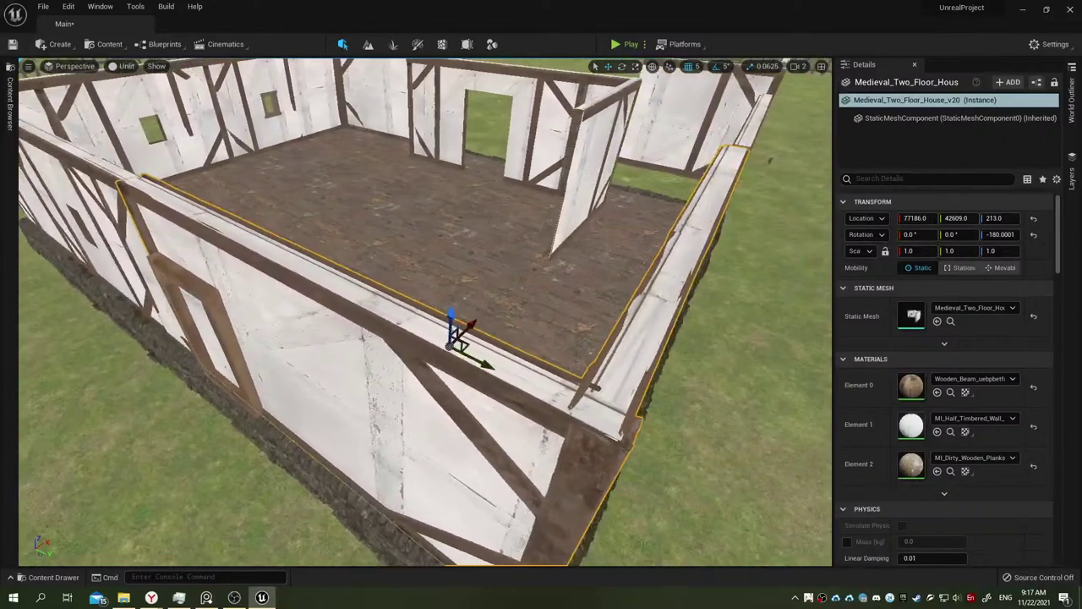
right_drag(423, 262, 440, 270)
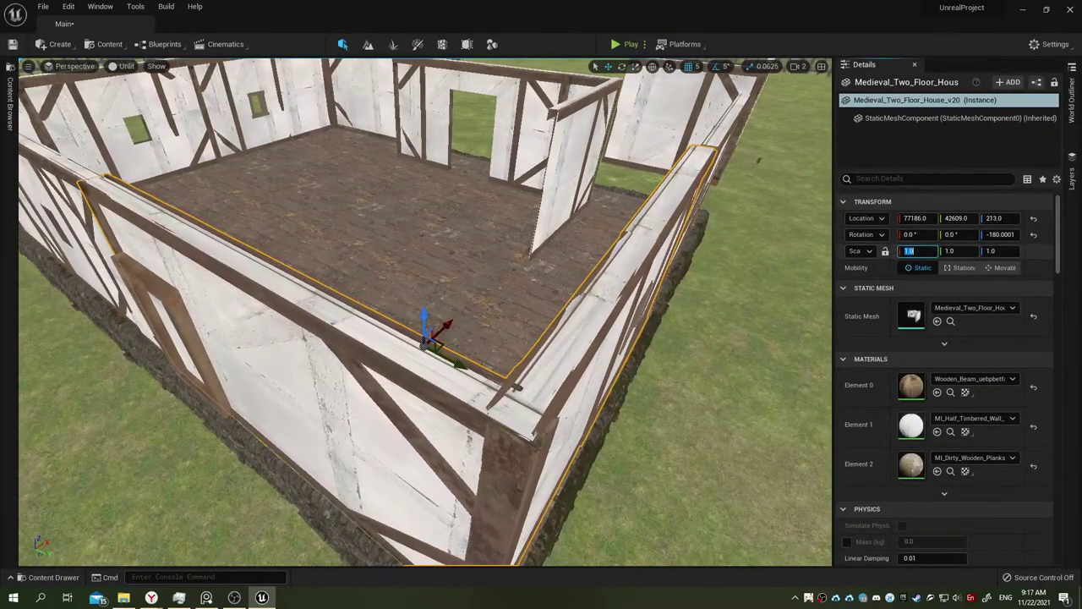
Step: Set the v20 wall's Scale X to 0.8 and enter the next scale value
text(0.8)
key(Tab)
text(0)
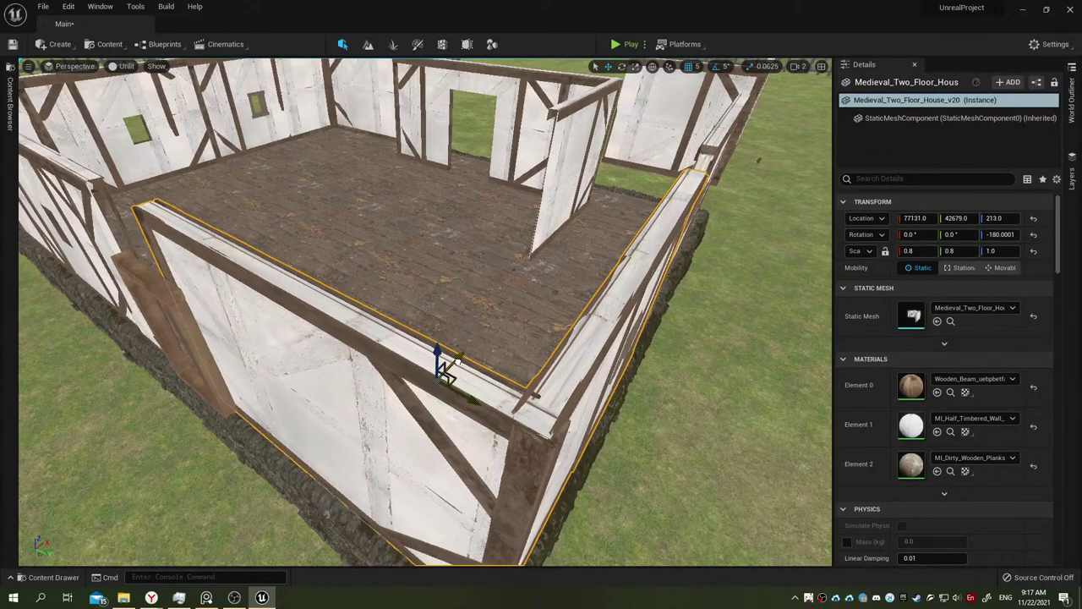
mouse_move(457, 357)
right_down()
mouse_move(507, 254)
mouse_move(473, 211)
mouse_move(474, 279)
mouse_move(507, 254)
mouse_move(542, 254)
mouse_move(372, 362)
right_up()
Step: Slide the door-side wall and the Beam_House_Doorway8 frame along the Y axis
click(372, 362)
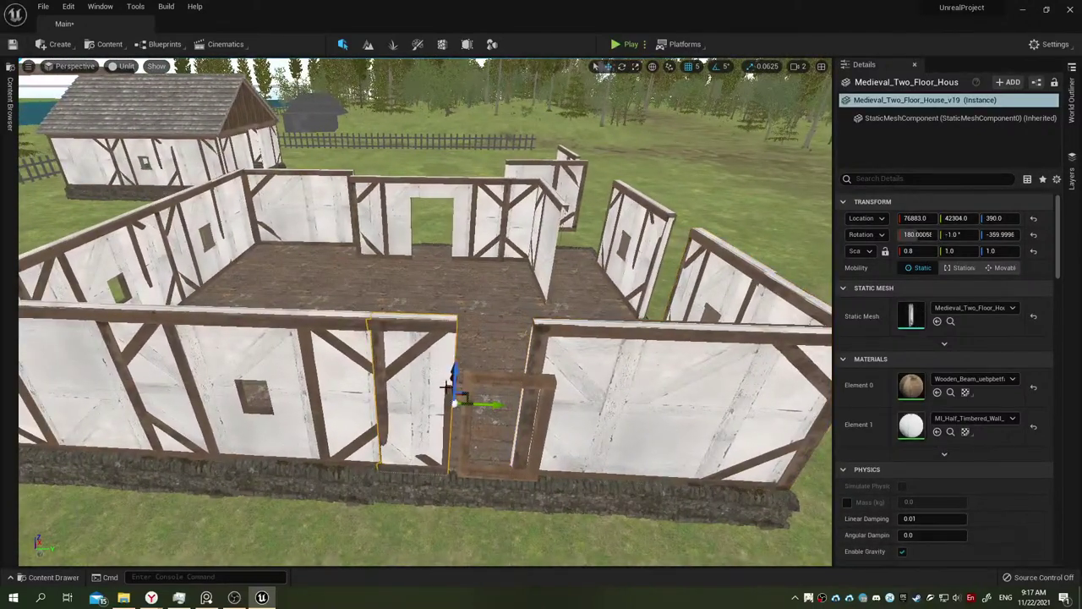
drag(479, 406, 536, 408)
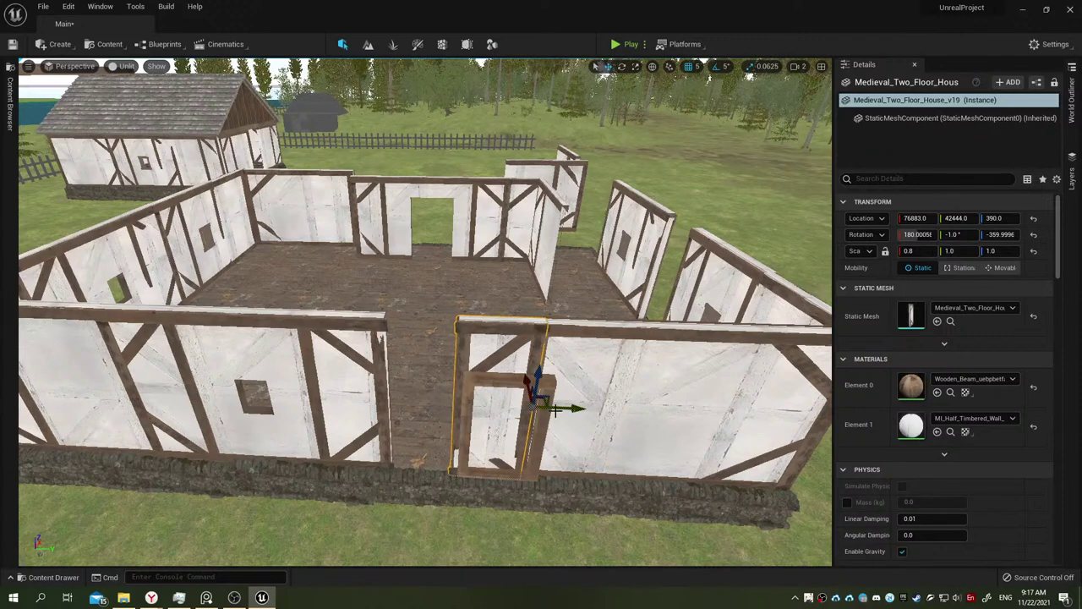
click(548, 386)
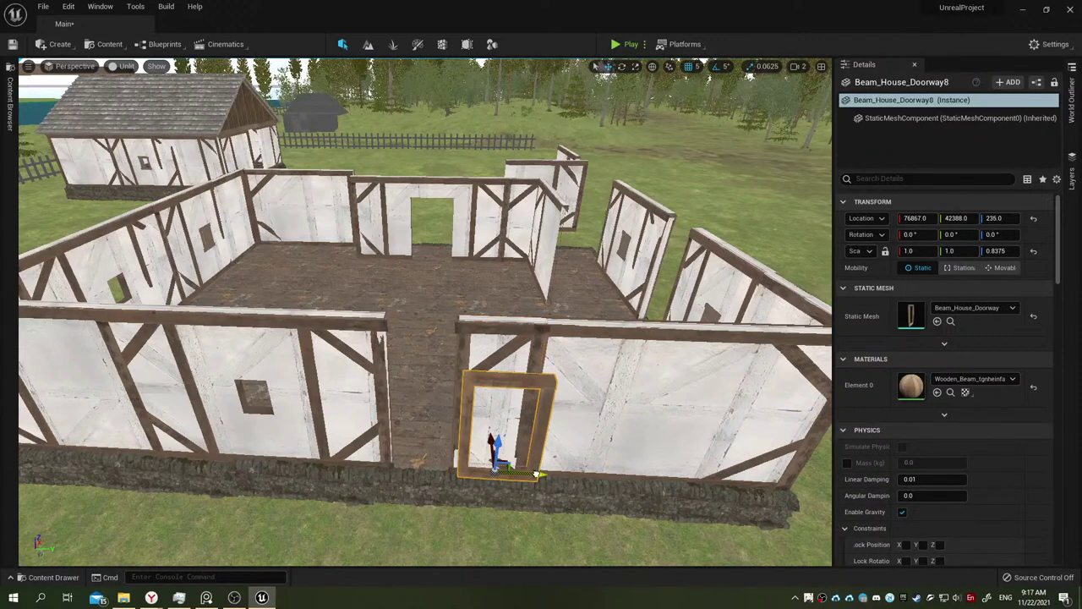
drag(536, 474, 458, 475)
scroll(374, 426, up, 3)
scroll(375, 425, up, 3)
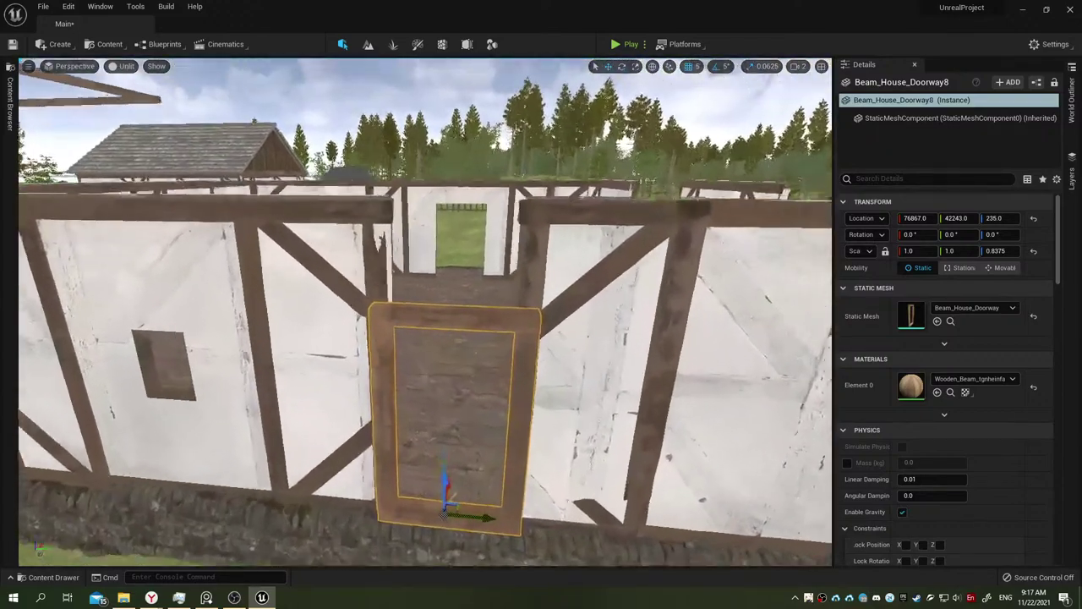
scroll(375, 425, up, 3)
Step: Select and frame the wall sections on either side of the doorway
click(374, 425)
key(f)
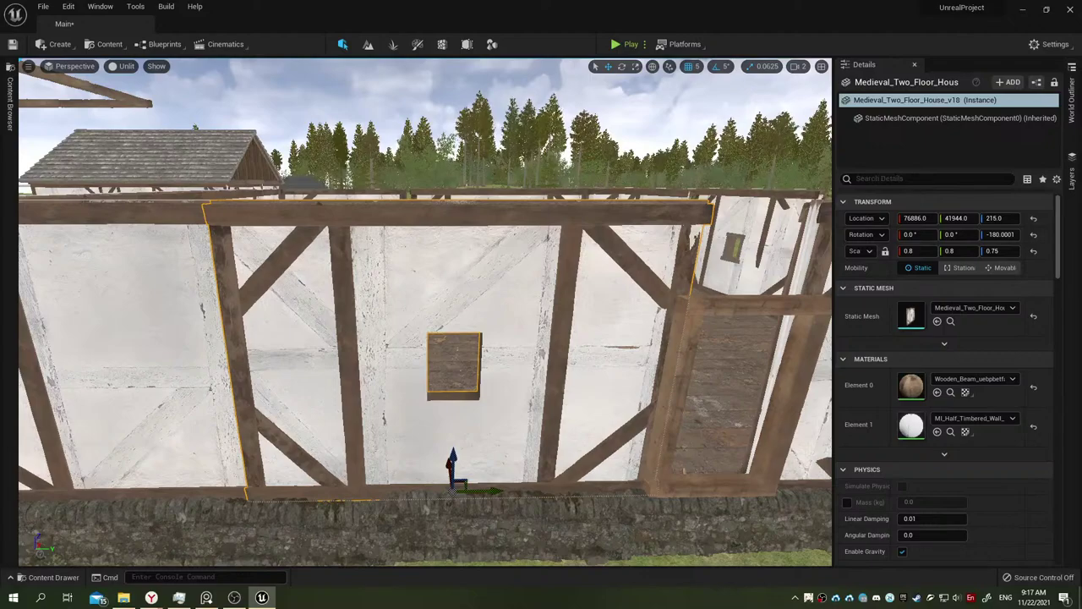
mouse_move(423, 338)
right_down()
mouse_move(439, 304)
mouse_move(398, 329)
right_up()
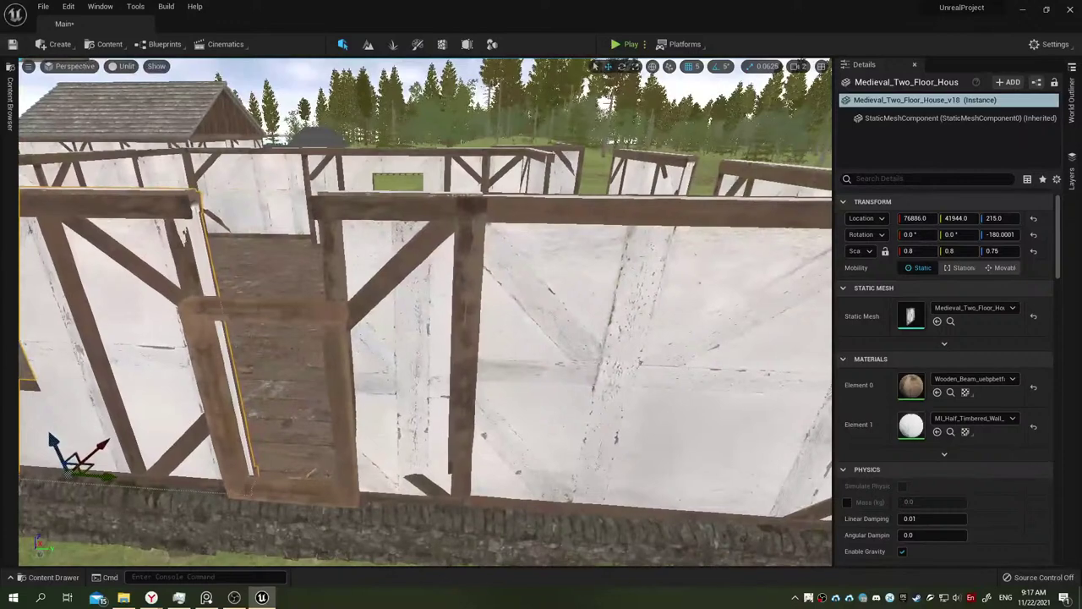
right_drag(374, 398, 380, 394)
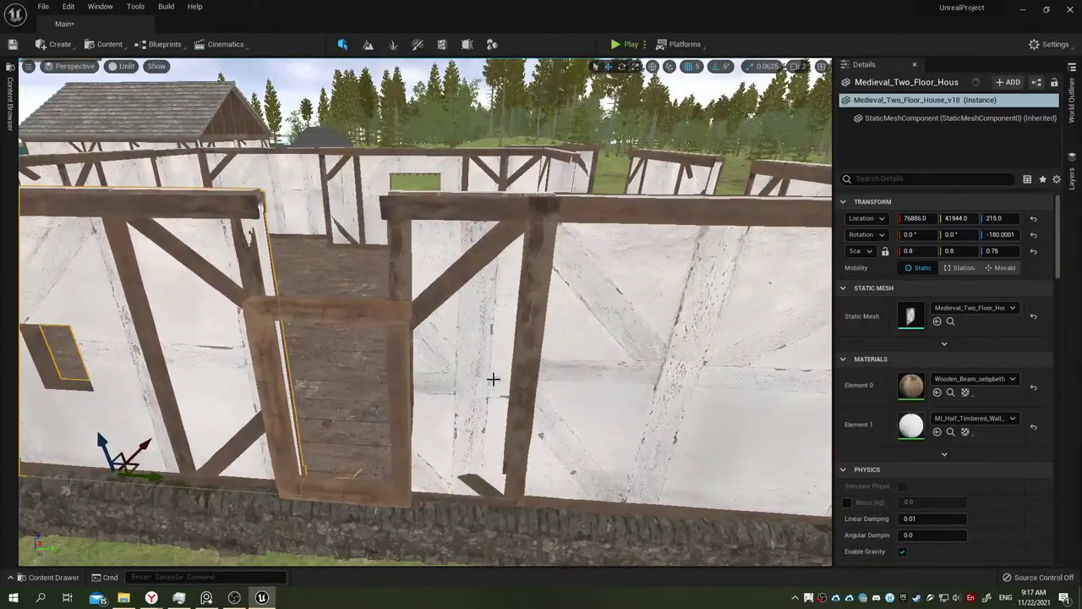
click(524, 372)
click(625, 268)
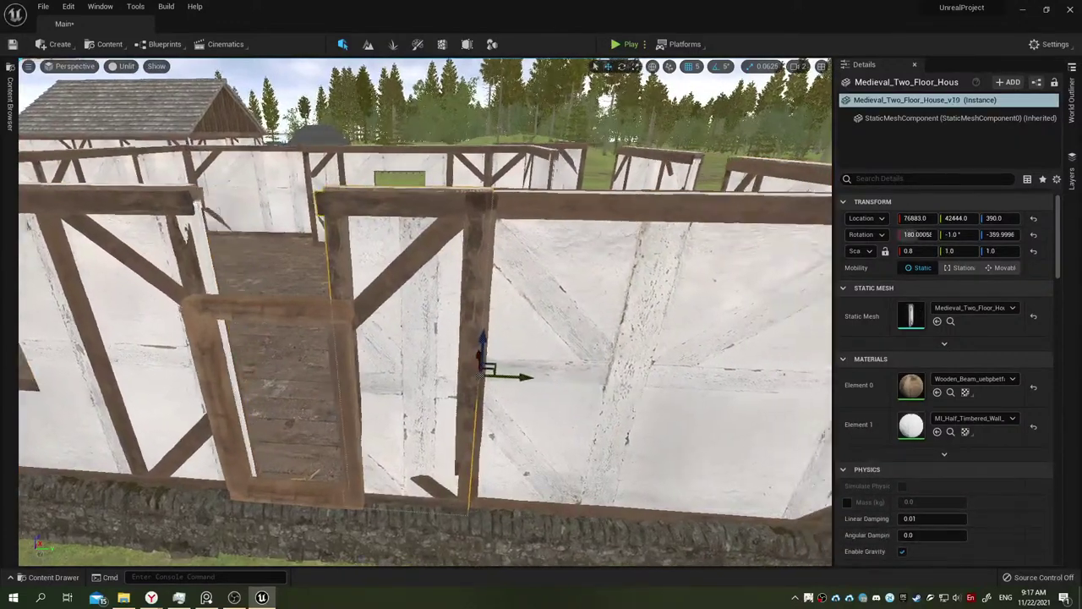
right_drag(625, 268, 630, 270)
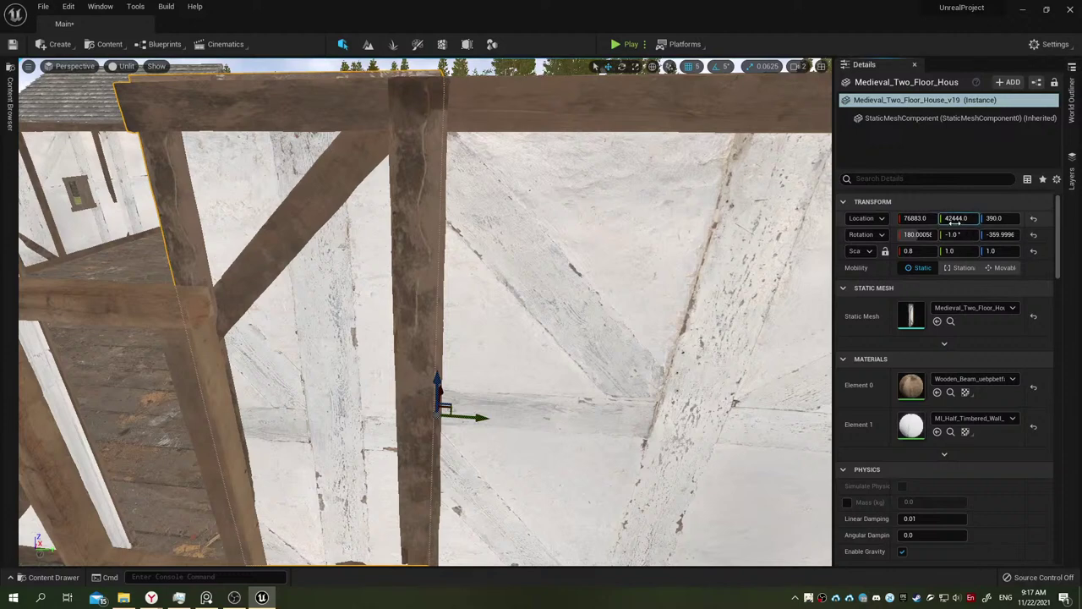
Step: Nudge the wall's Y and X location, then shift the doorway frame into the v19 wall's opening
drag(956, 222, 916, 218)
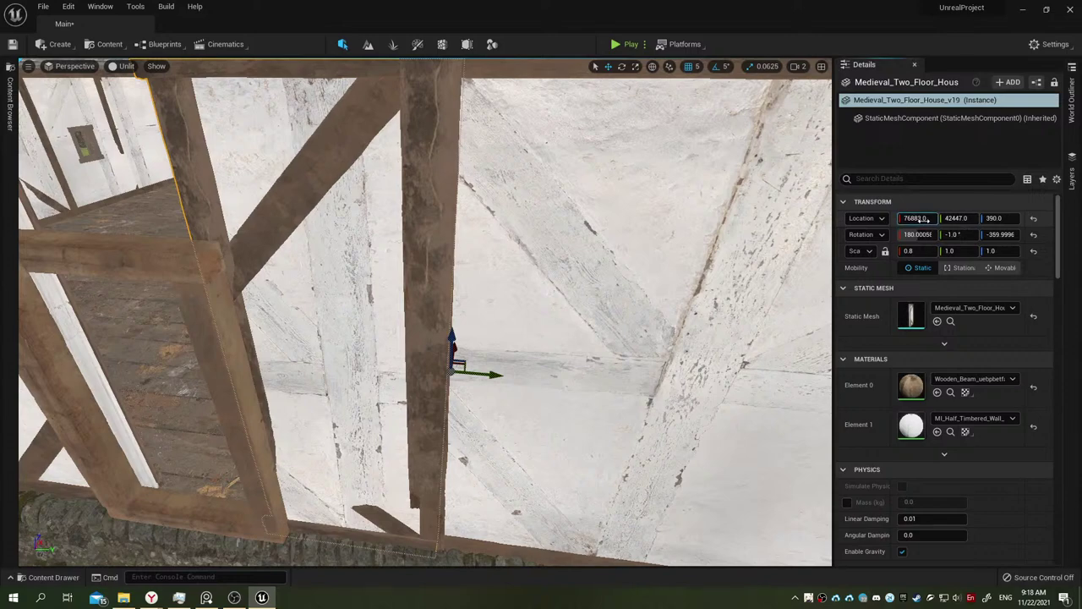
drag(916, 218, 917, 218)
scroll(492, 250, down, 5)
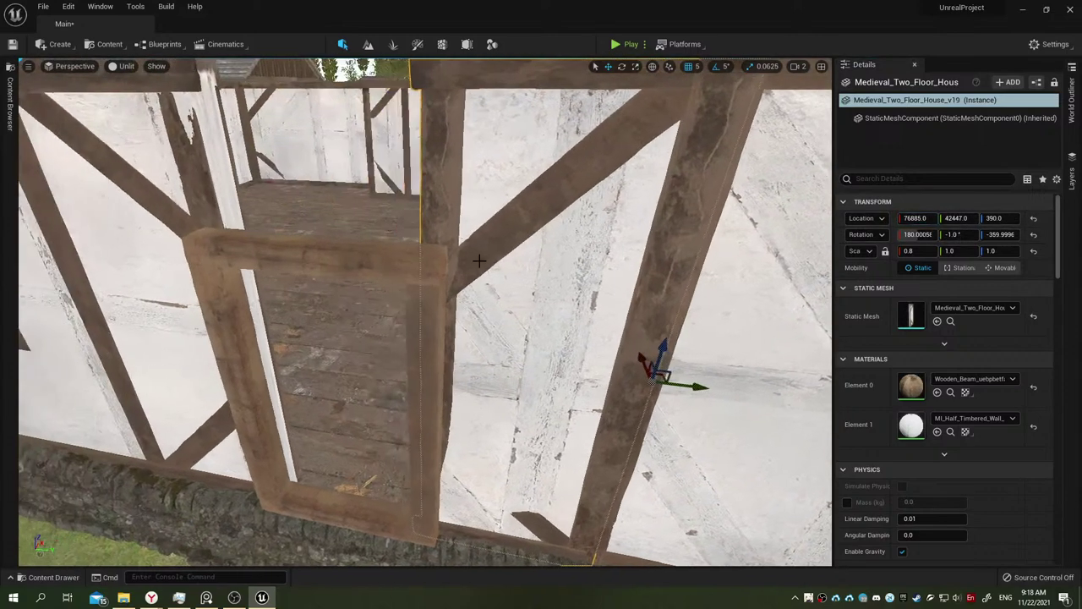
click(390, 261)
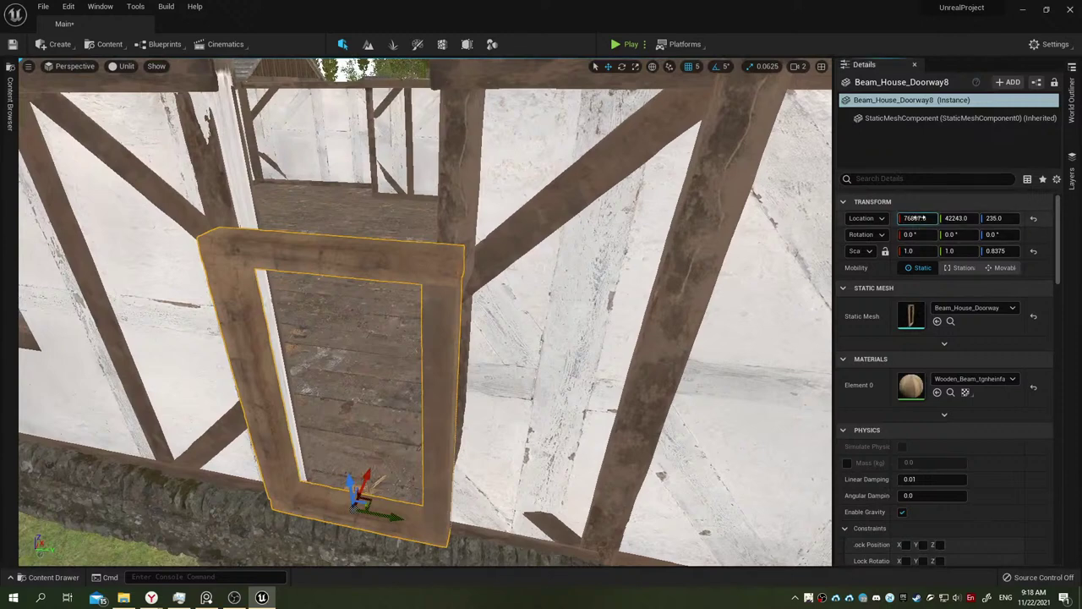
drag(916, 218, 945, 218)
key(Return)
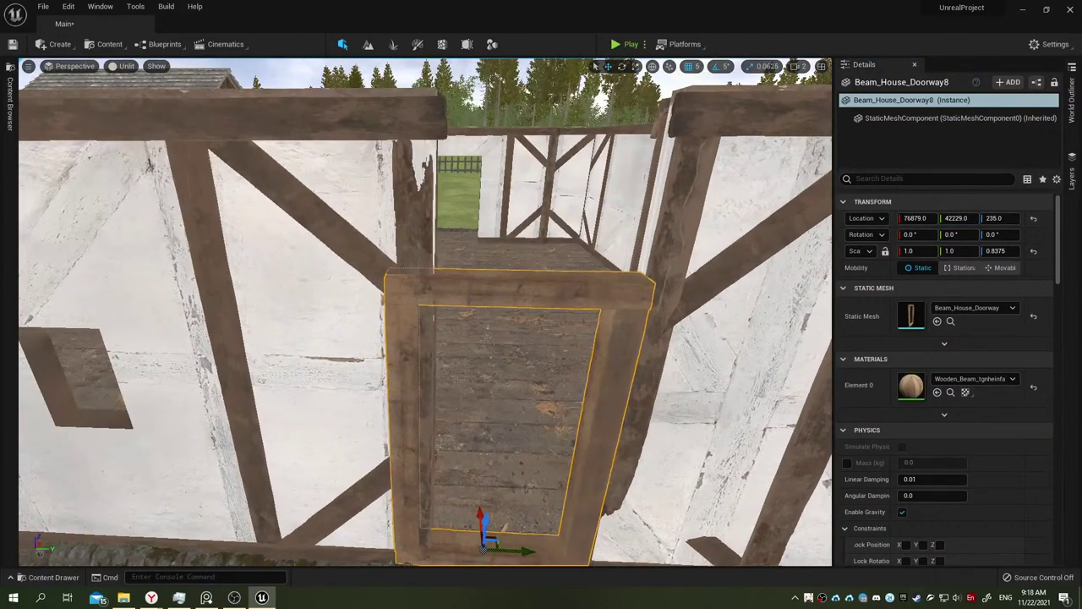
Step: Frame the Medieval_Two_Floor_House_v18 wall and slide it along Y to 41914
click(271, 289)
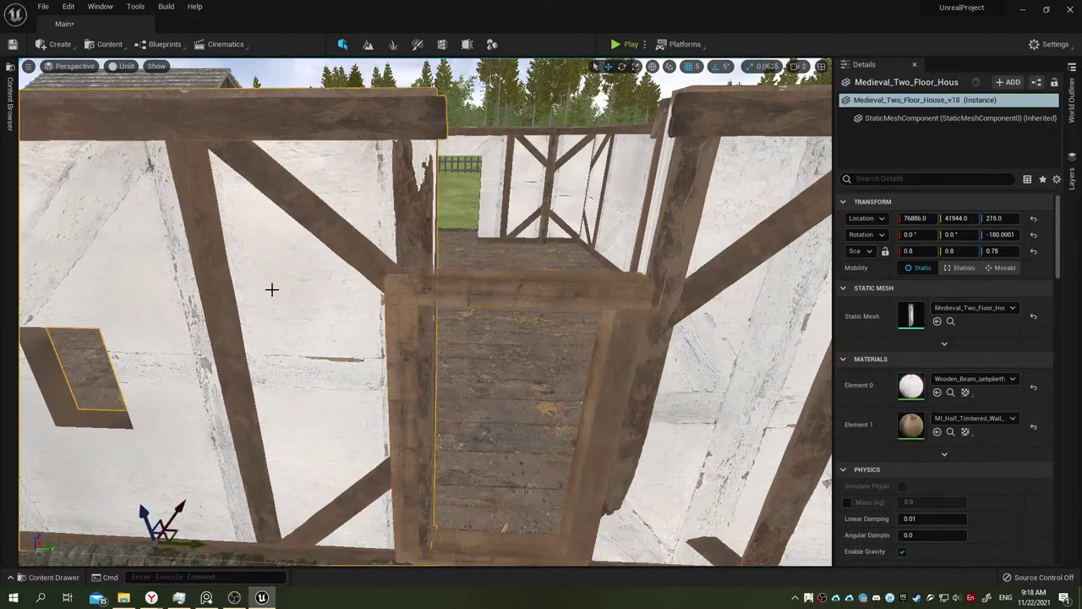
key(f)
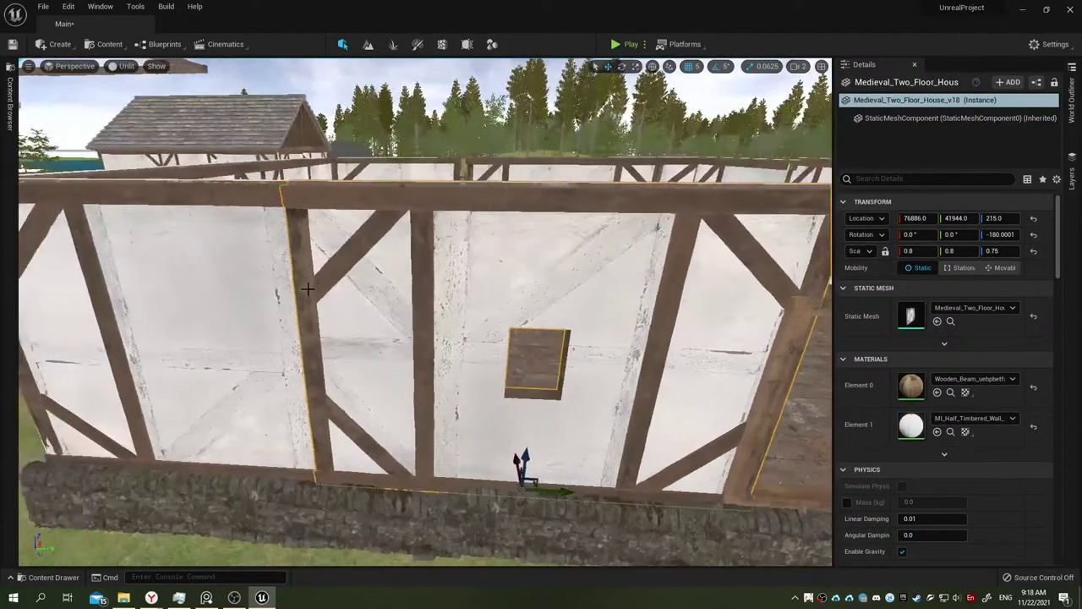
drag(560, 490, 534, 489)
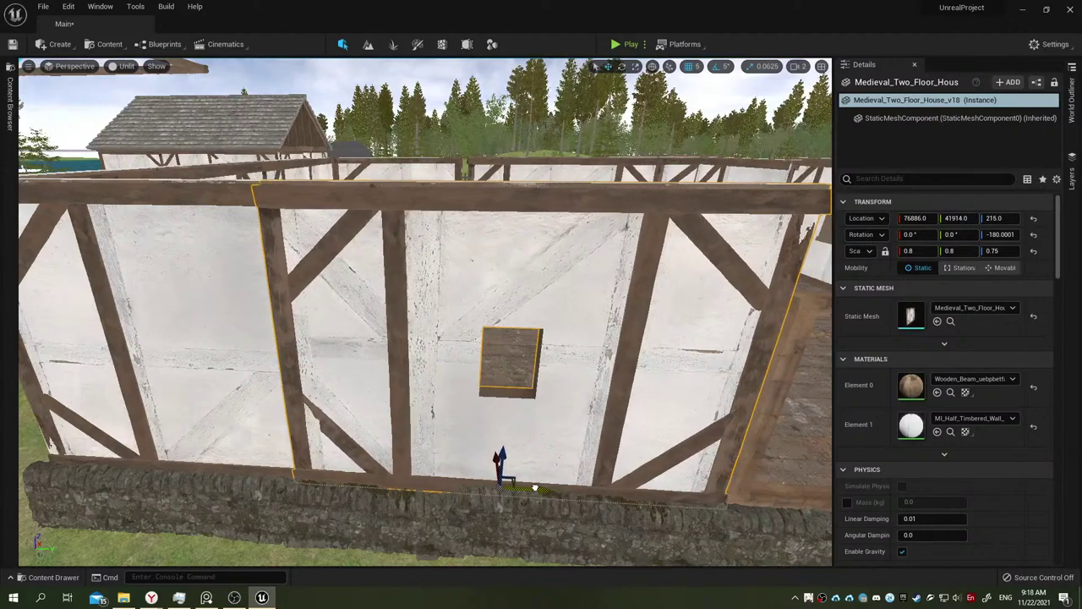
mouse_move(538, 467)
right_down()
mouse_move(474, 440)
mouse_move(606, 373)
right_up()
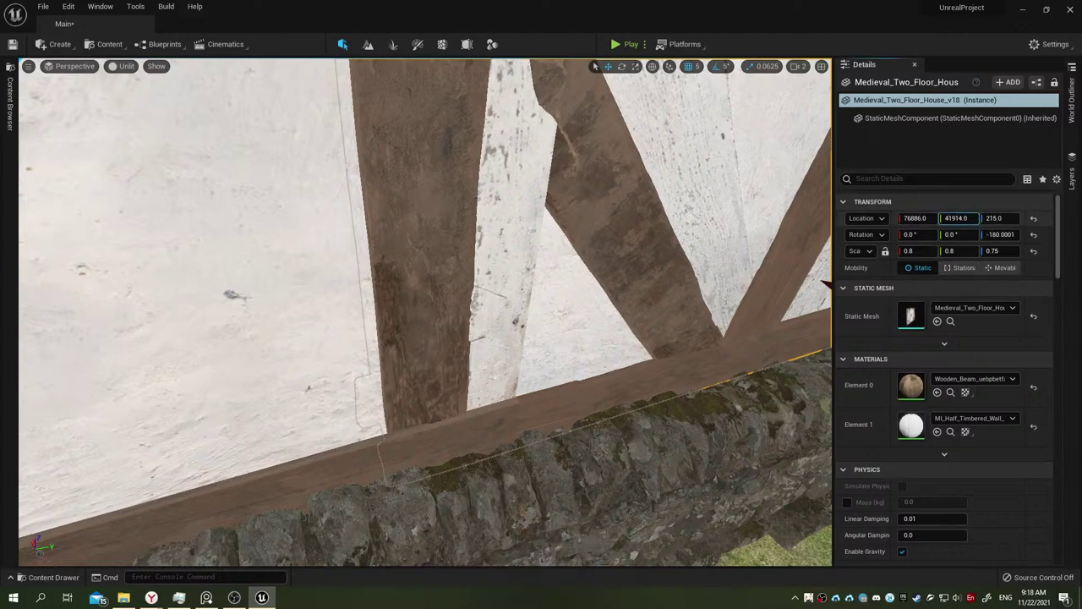
drag(958, 218, 917, 218)
key(ctrl+z)
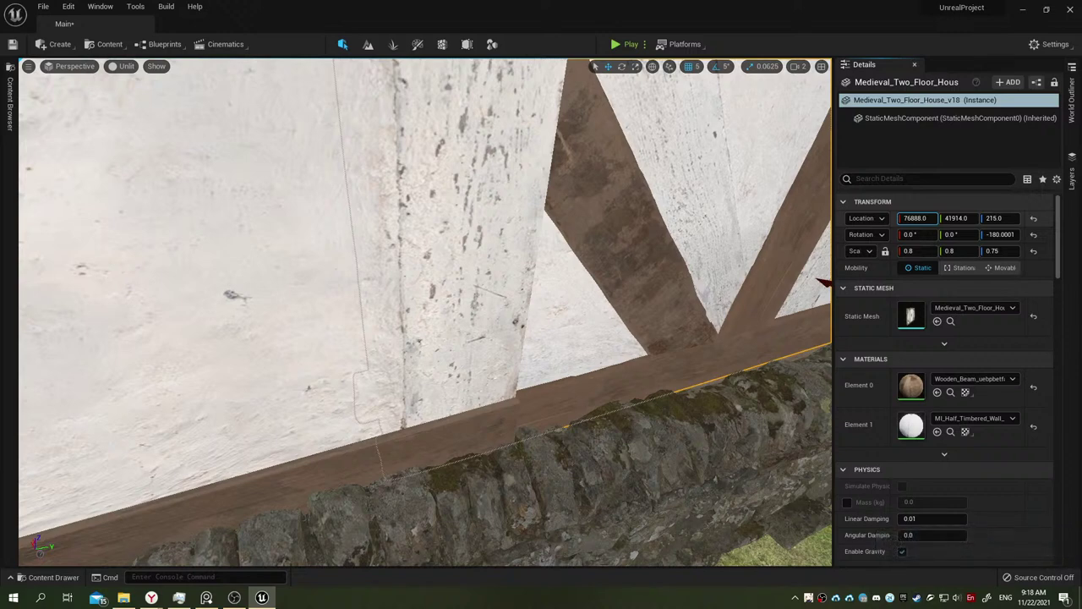
drag(916, 218, 918, 218)
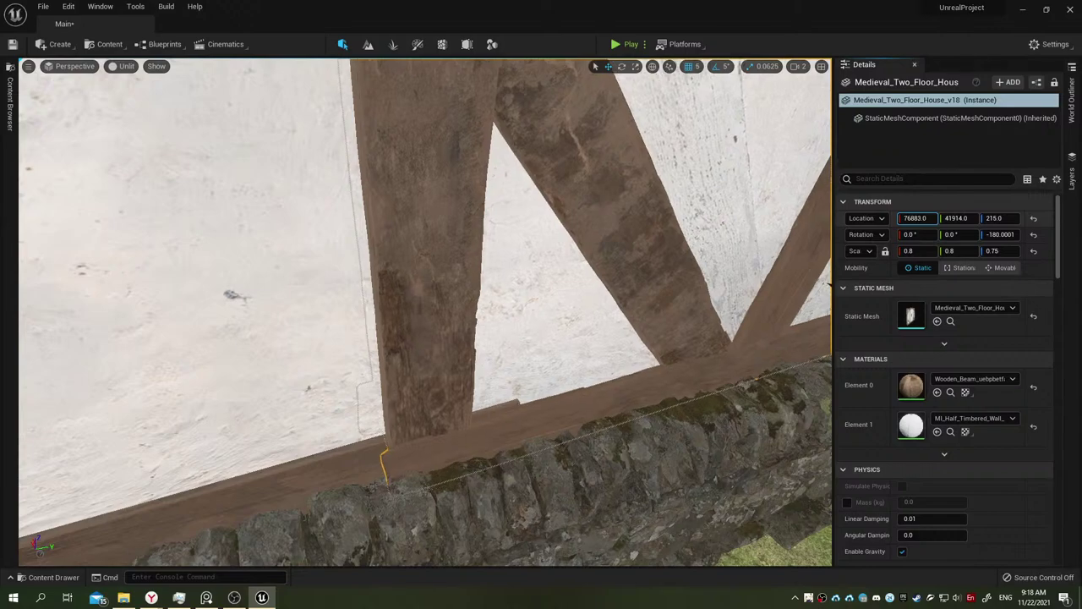
Step: Fly along the wall top and down low to check its alignment on the foundation
right_drag(487, 294, 487, 294)
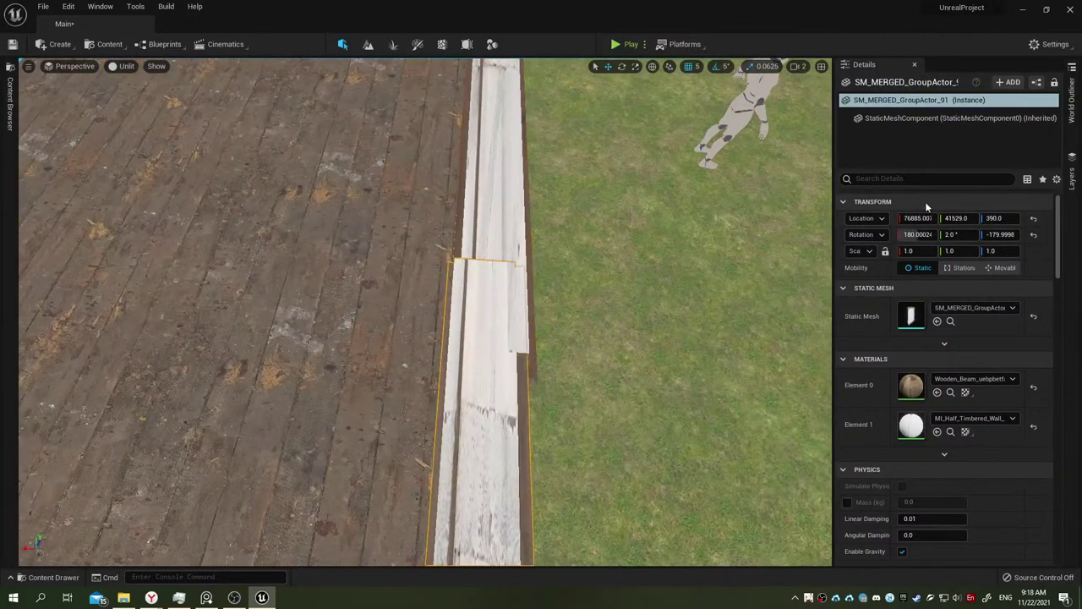
drag(683, 321, 518, 290)
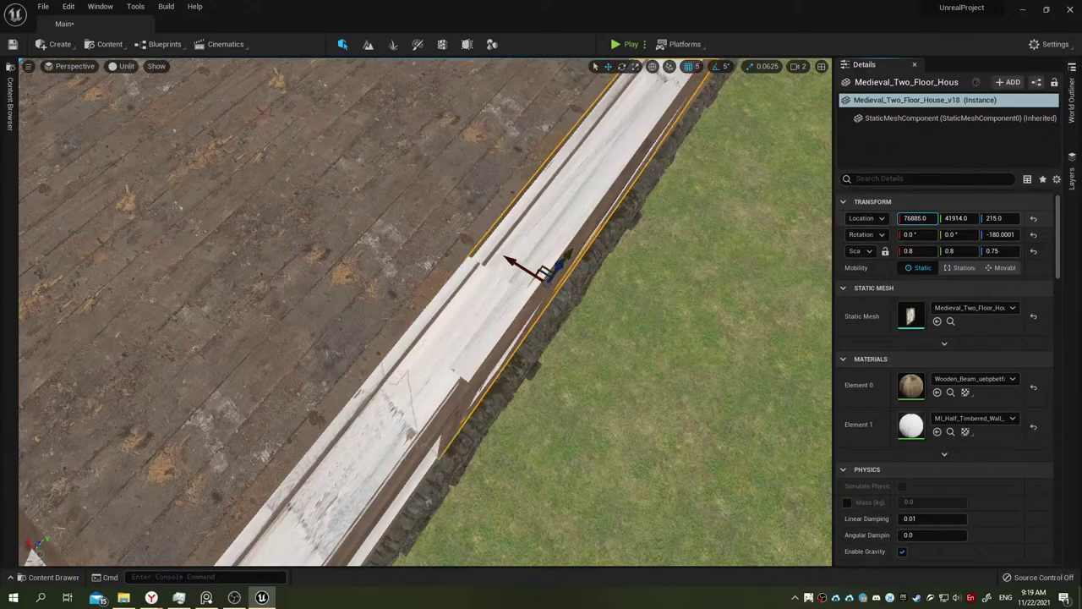
right_drag(508, 313, 541, 280)
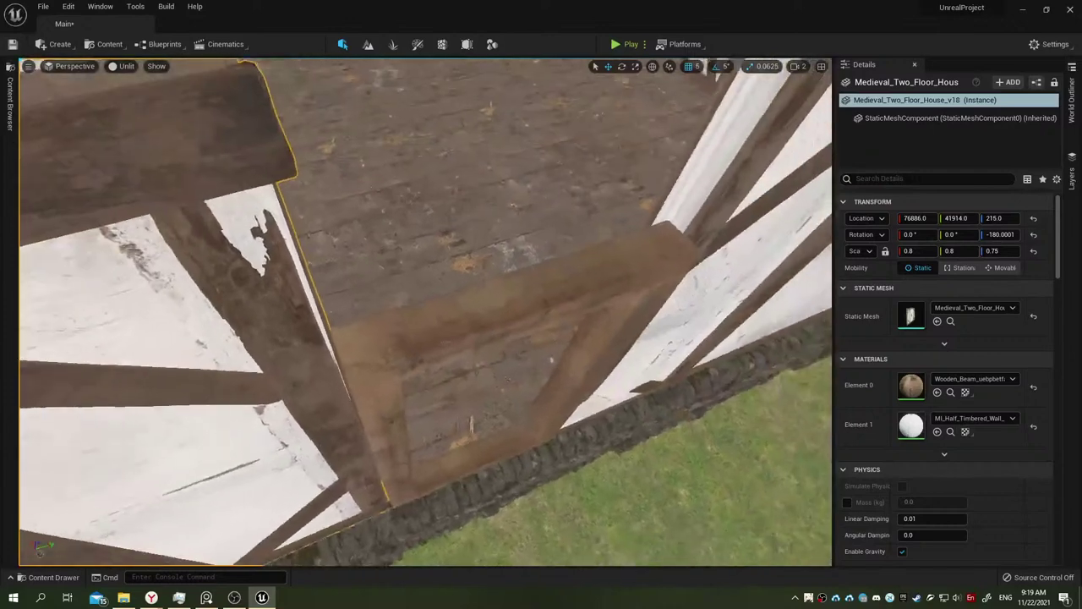
right_drag(491, 316, 491, 317)
Step: Move the Beam_House_Doorway8 frame along X to 76884 and check it at eye level
click(501, 364)
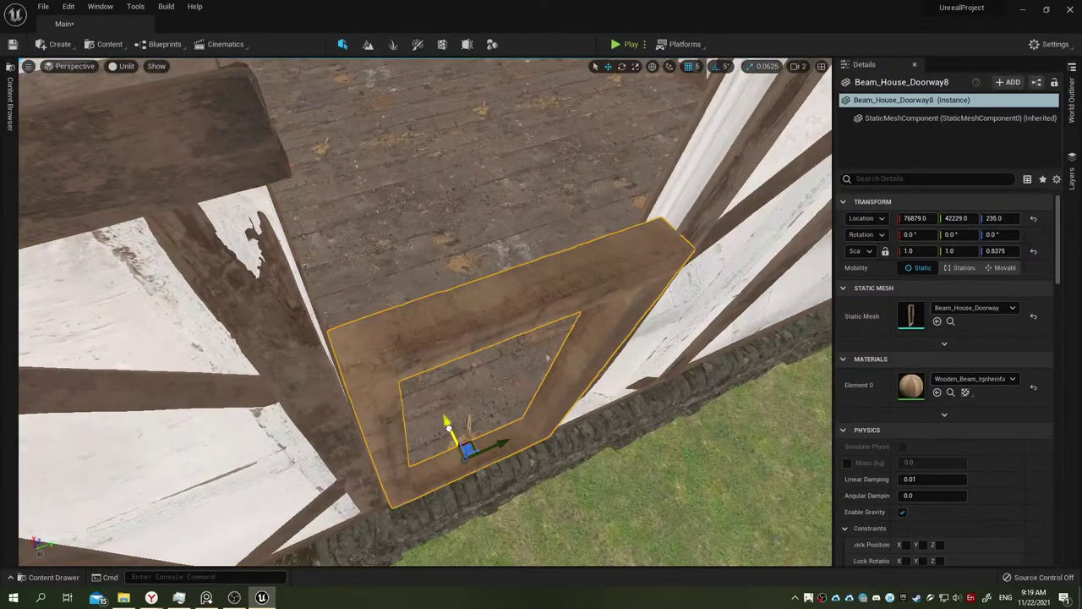
drag(447, 421, 442, 416)
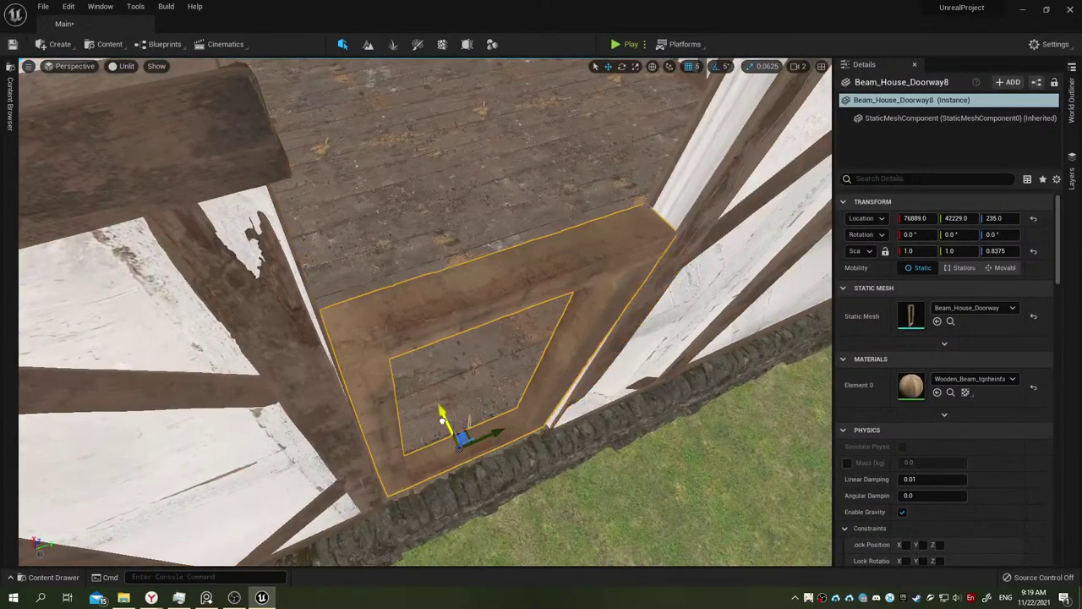
right_drag(425, 311, 425, 311)
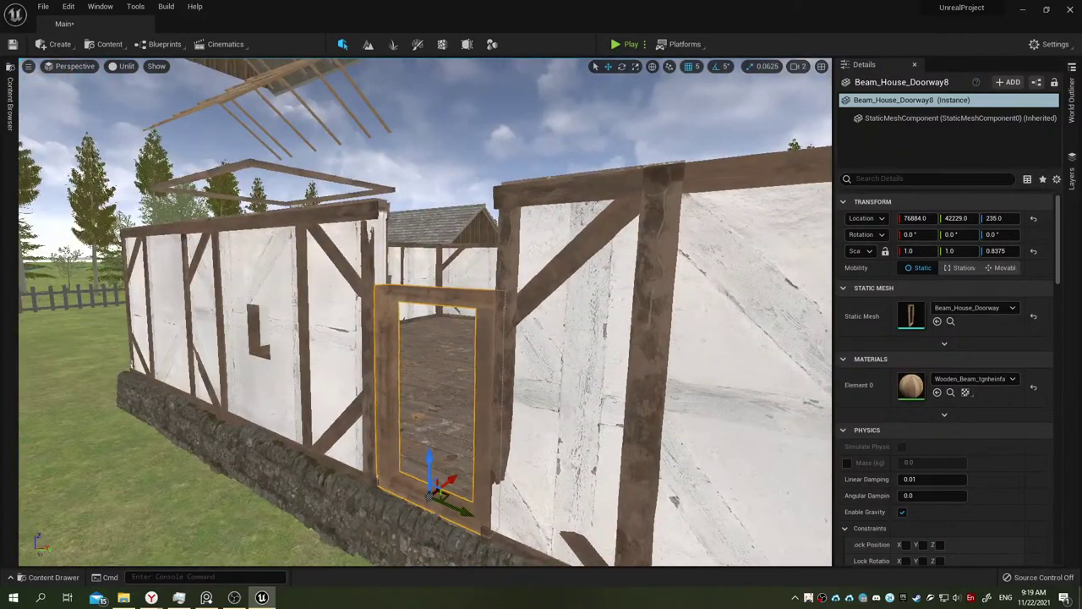
right_drag(425, 312, 425, 311)
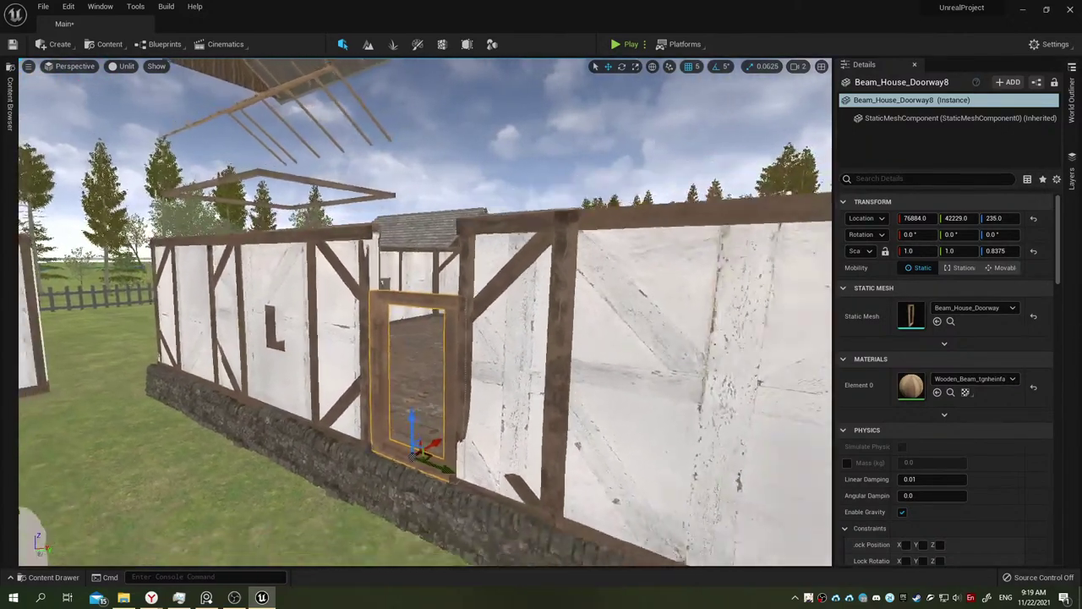
right_drag(149, 503, 150, 503)
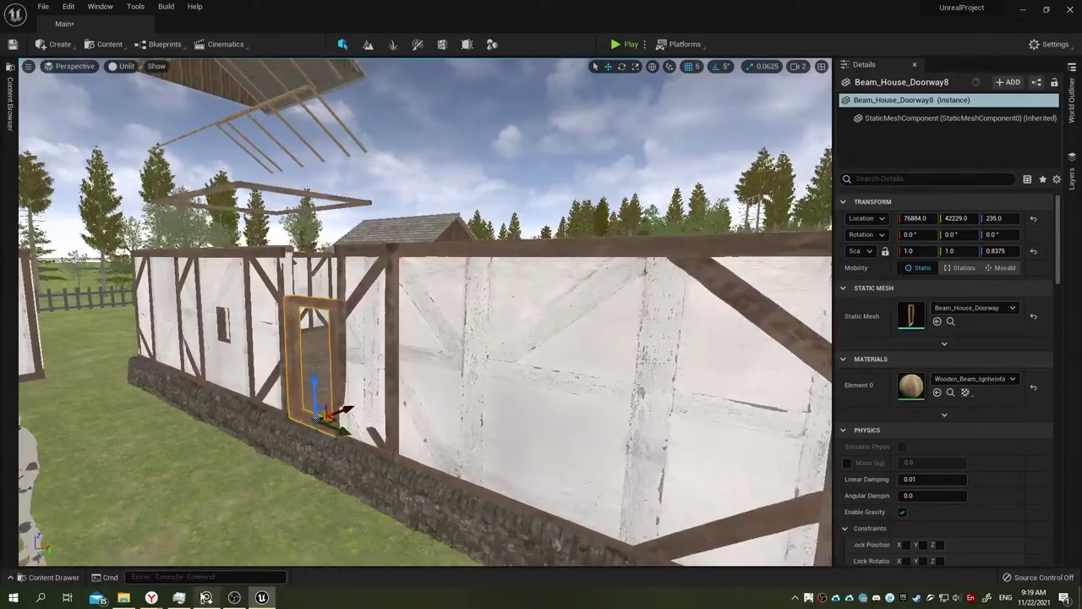
Step: Check the medieval village reference, then slide the v14 inner wall along X to 77635
click(205, 597)
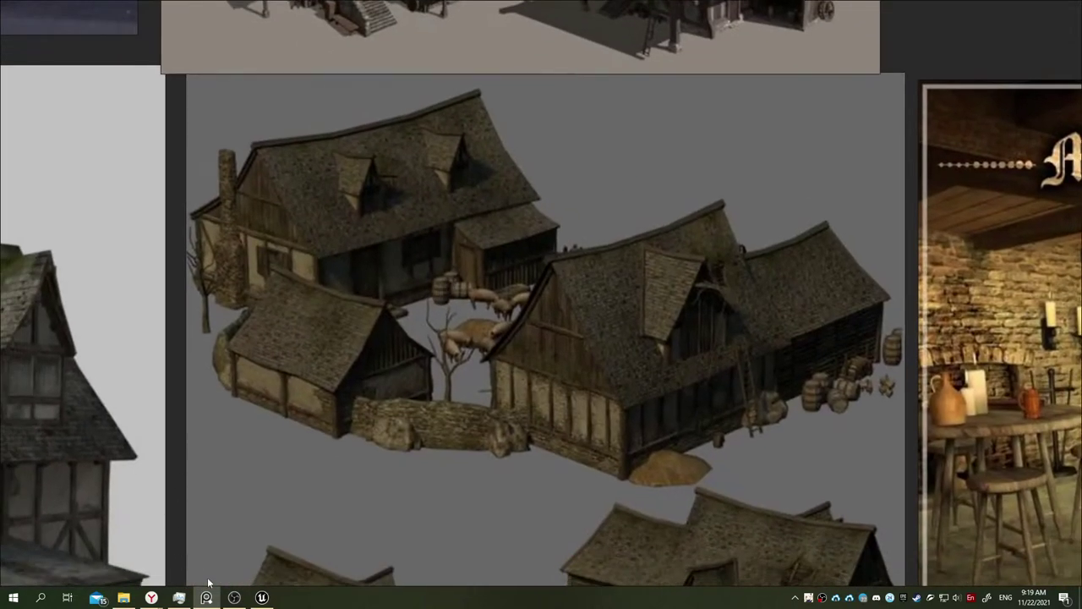
click(208, 592)
alt+drag(533, 302, 592, 321)
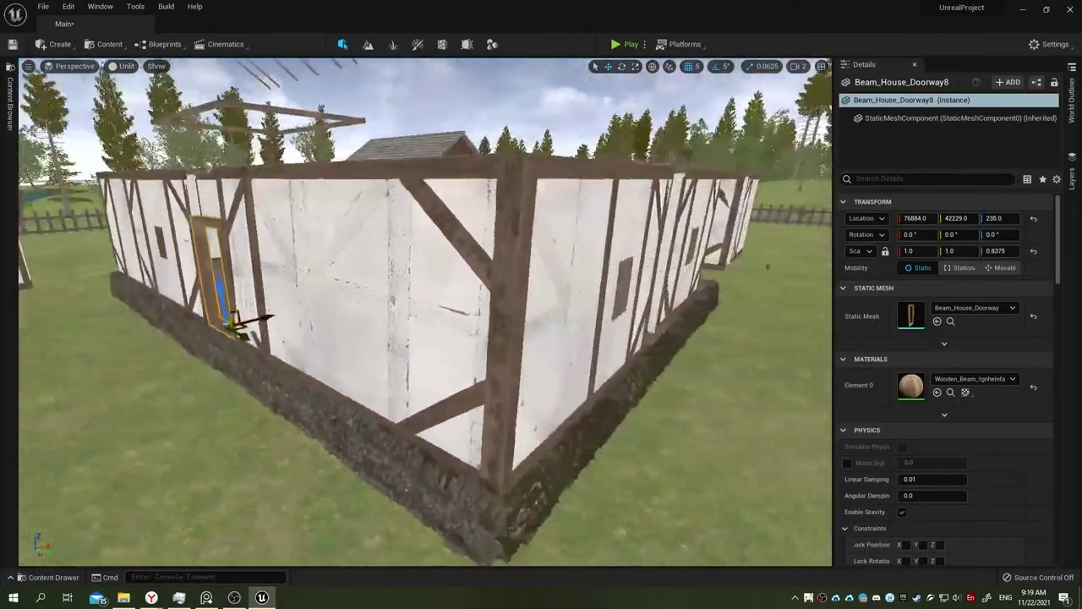
mouse_move(592, 322)
right_down()
mouse_move(541, 305)
mouse_move(360, 136)
mouse_move(450, 365)
mouse_move(479, 409)
right_up()
click(450, 365)
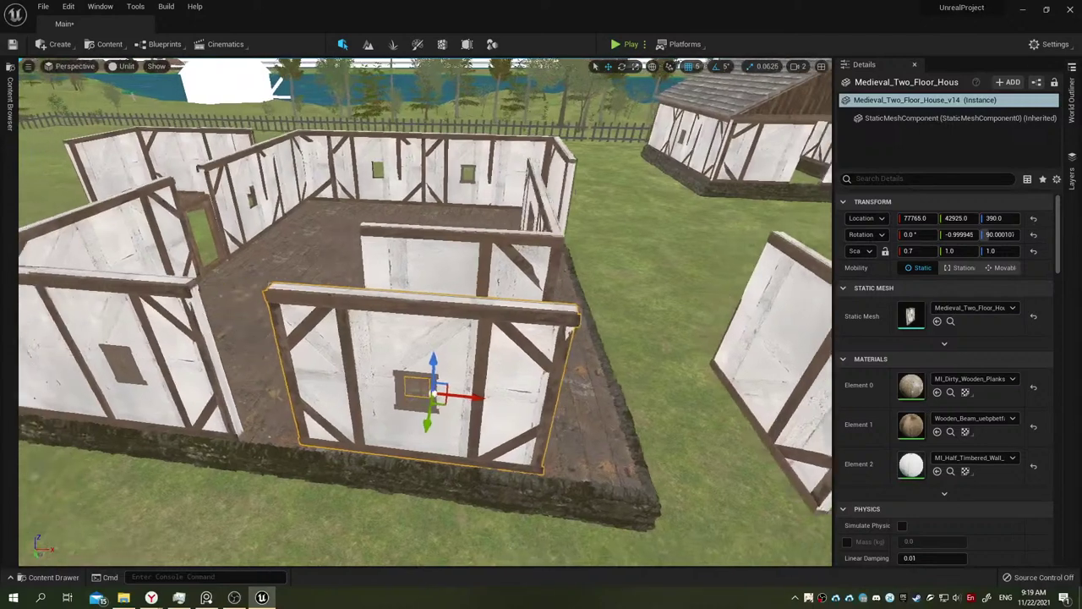
drag(495, 394, 415, 378)
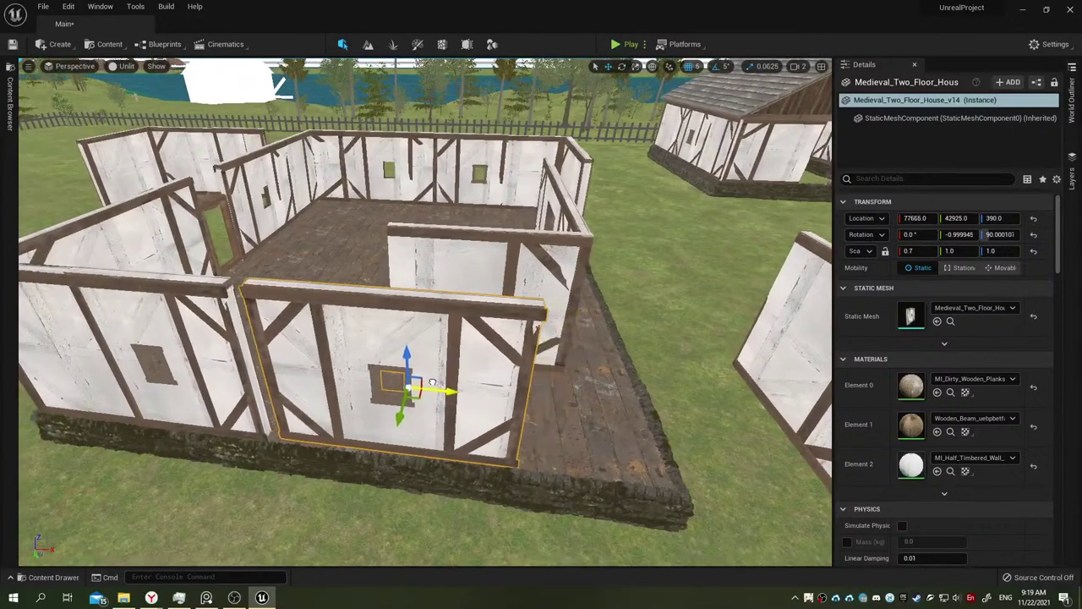
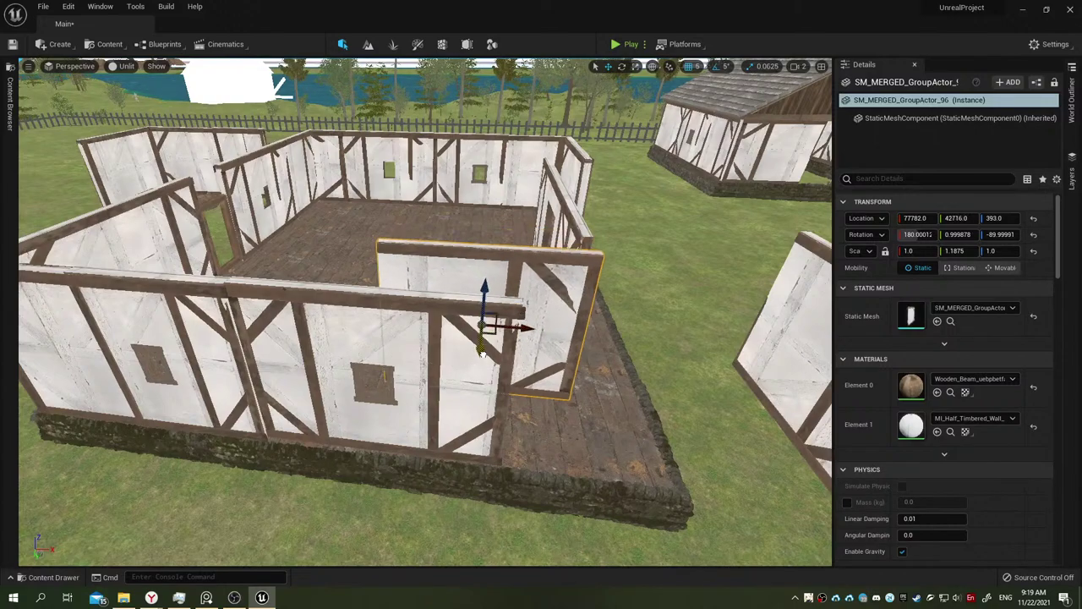
Step: Nudge the selected interior wall slightly sideways along Y
drag(482, 324, 524, 338)
right_drag(524, 338, 609, 346)
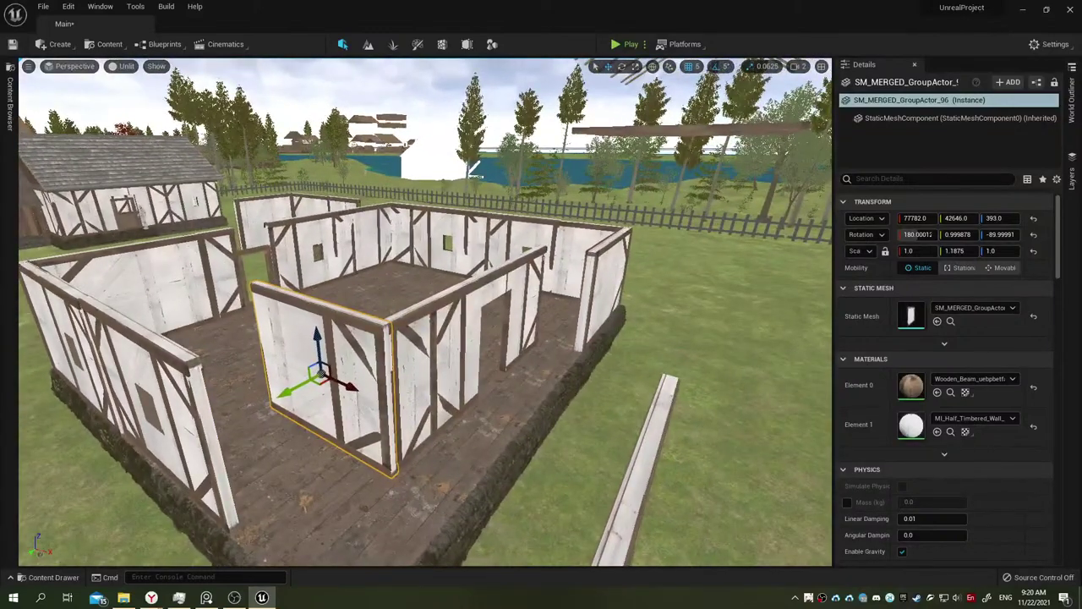
right_drag(522, 365, 541, 364)
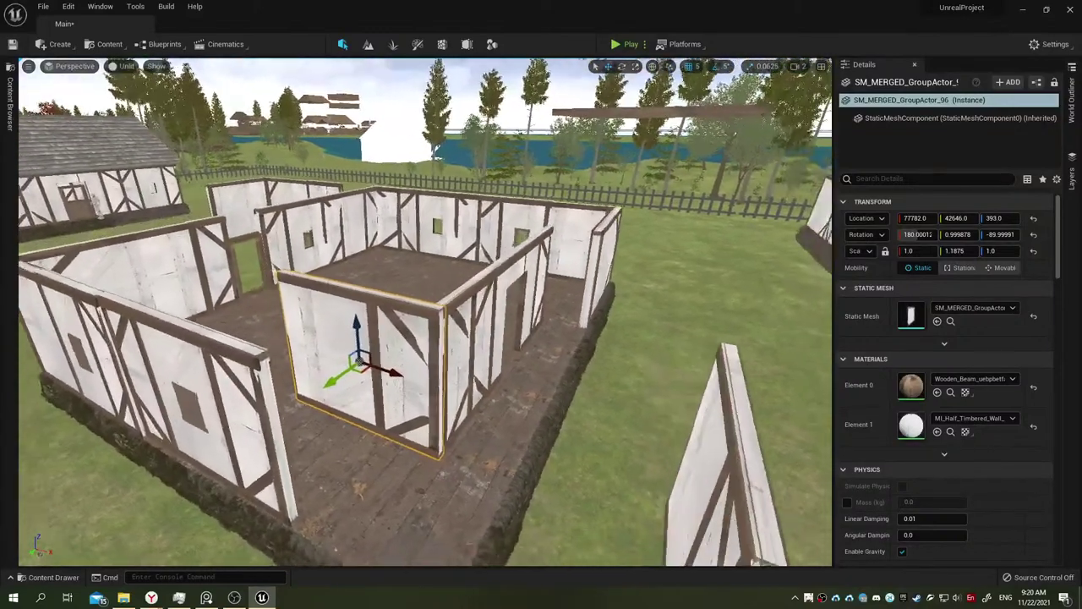
Step: Slide the wall with the doorway out of the house onto the grass
click(507, 330)
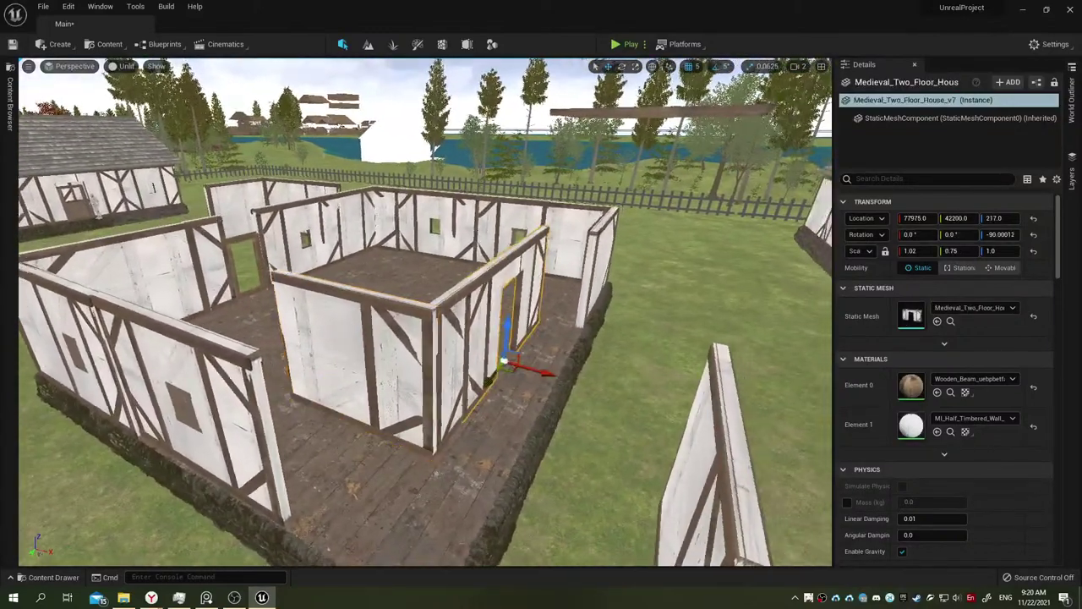
right_drag(507, 330, 476, 373)
drag(488, 385, 705, 457)
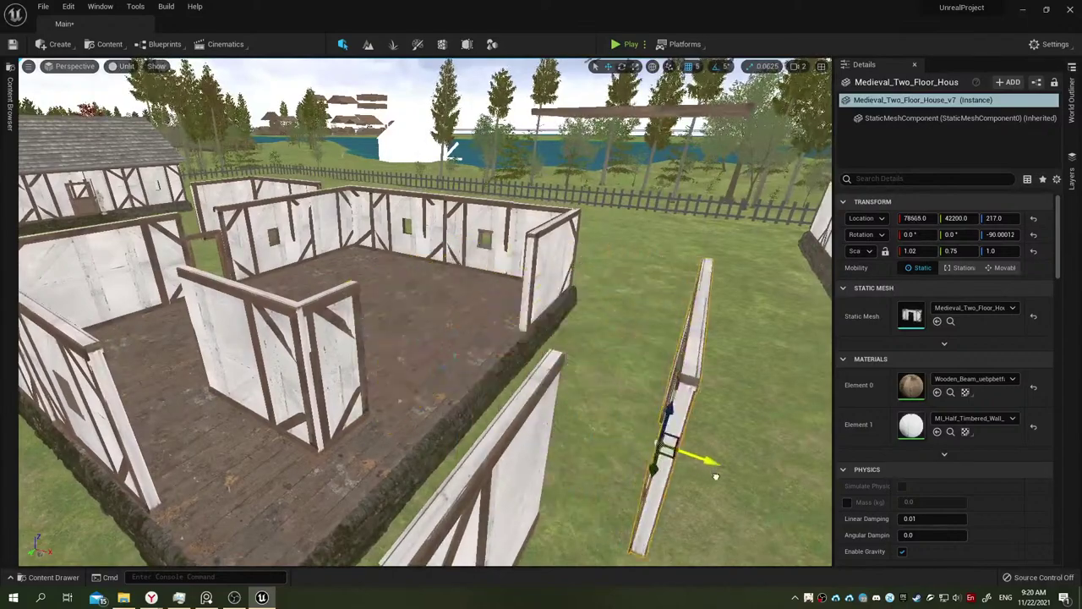
mouse_move(706, 457)
right_down()
mouse_move(735, 457)
mouse_move(423, 413)
mouse_move(435, 406)
right_up()
click(430, 415)
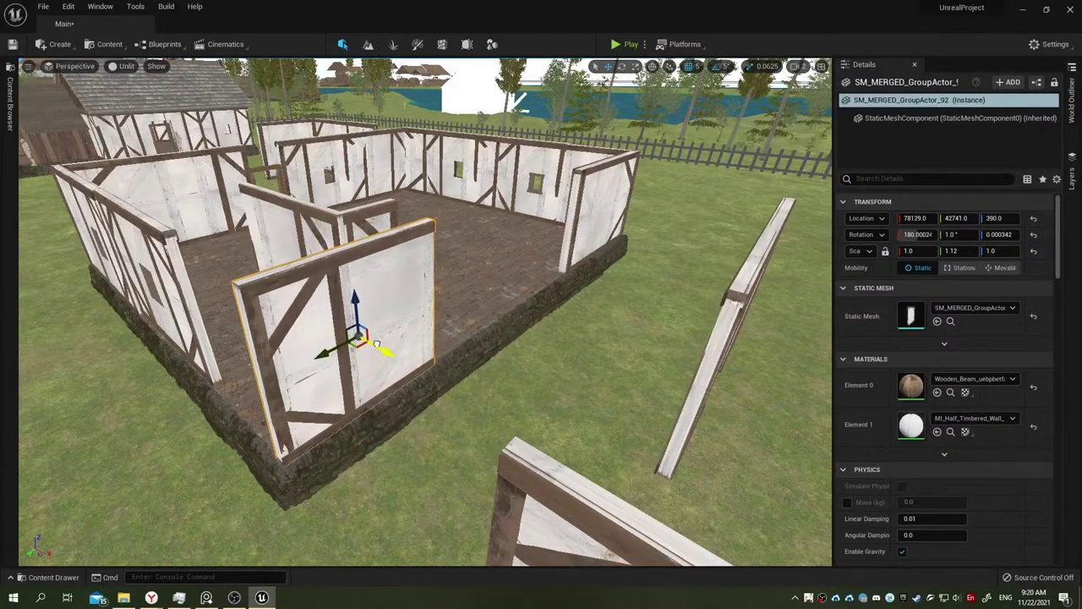
Step: Drag the loose wall panel GroupActor_94 back against the house and fine-tune its X position
right_drag(377, 344, 440, 338)
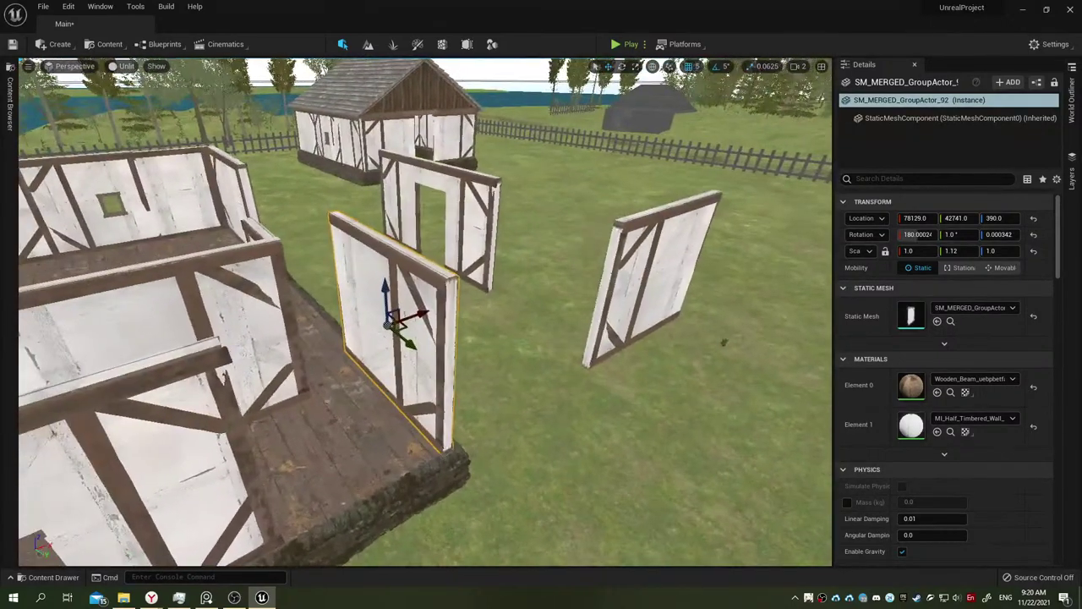
right_drag(440, 339, 556, 315)
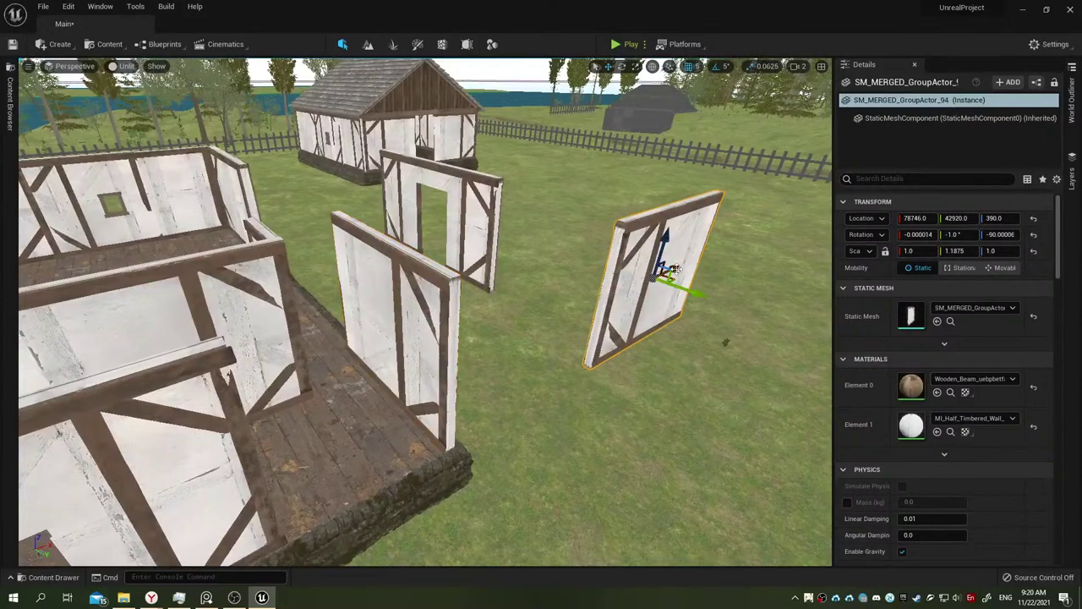
drag(674, 269, 406, 375)
mouse_move(425, 355)
right_down()
mouse_move(508, 347)
mouse_move(448, 322)
right_up()
Step: Select the front corner wall GroupActor_92 and inspect the front wall from around it
click(457, 321)
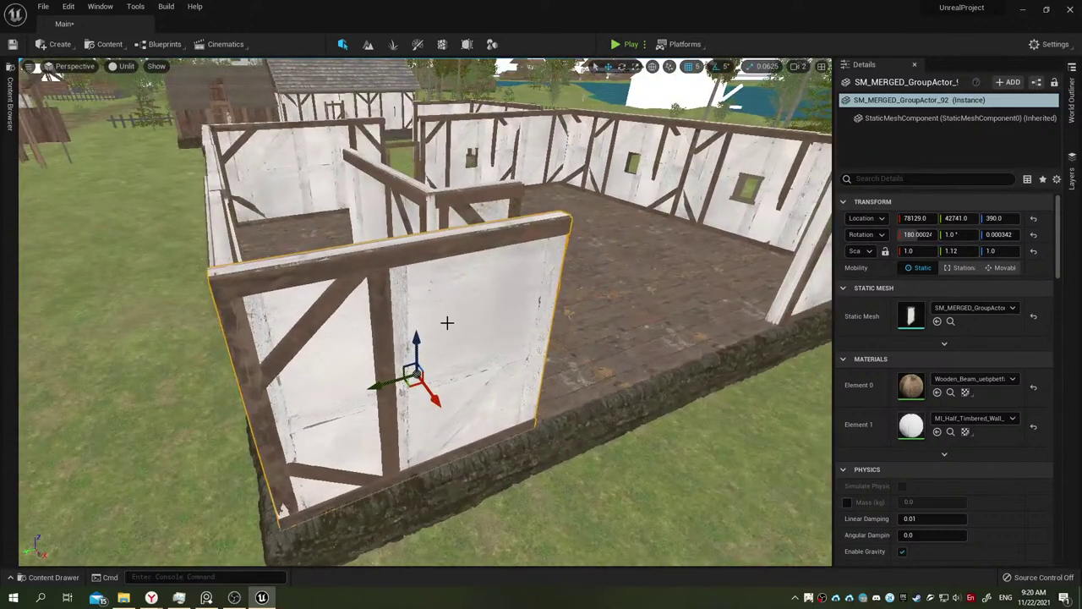
right_drag(360, 322, 364, 321)
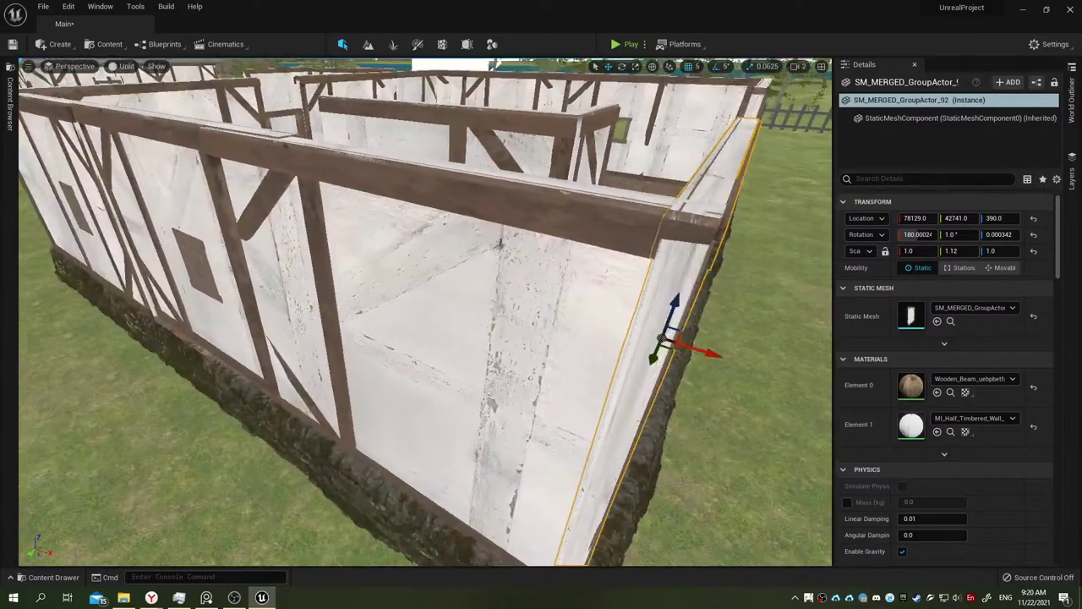
right_drag(314, 355, 314, 356)
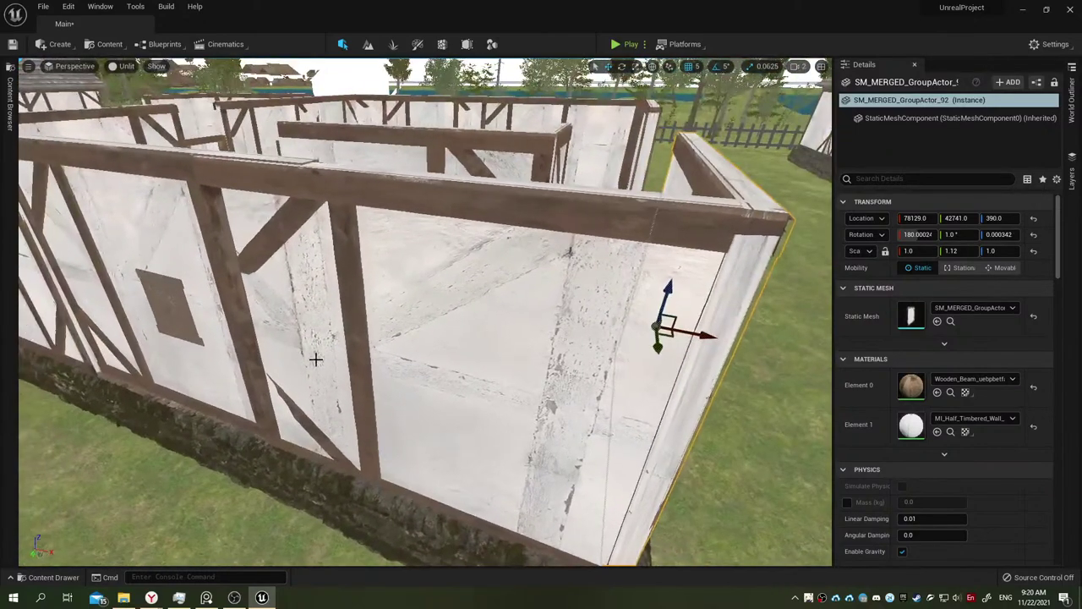
click(350, 354)
Step: Rotate the selected front wall 180 degrees
scroll(350, 353, down, 3)
key(e)
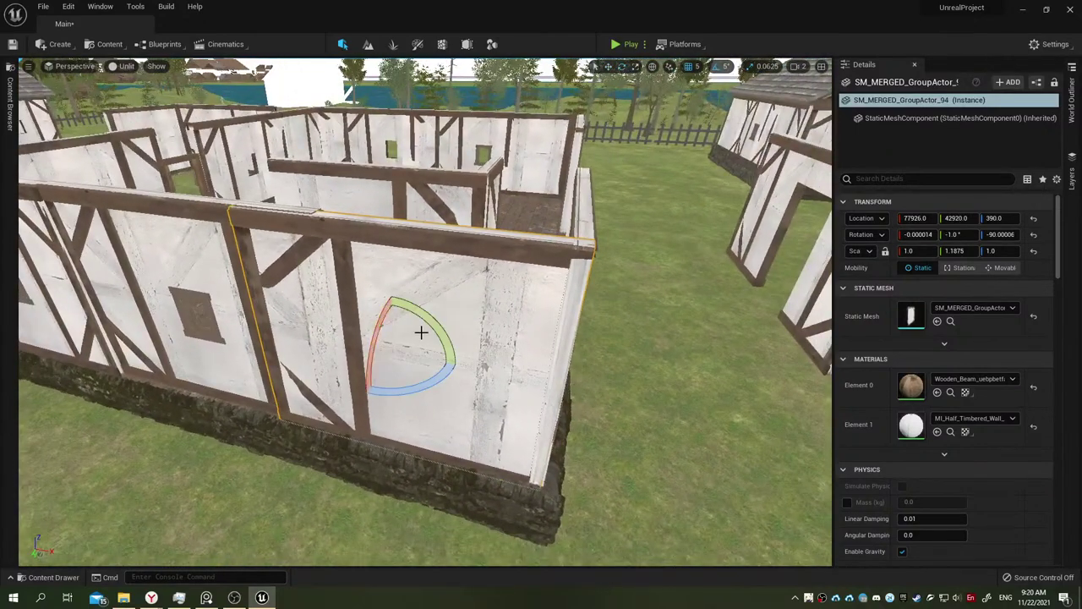
drag(432, 328, 338, 341)
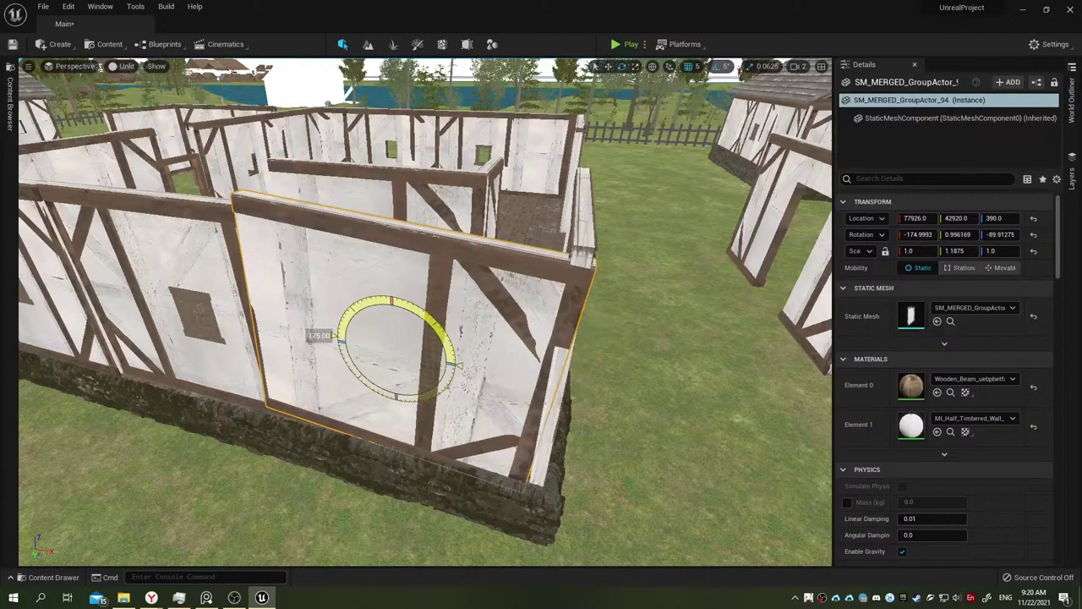
mouse_move(500, 324)
right_down()
mouse_move(480, 346)
mouse_move(508, 338)
right_up()
Step: Line the wall up with the foundation edge at X 77926, Y 42914, then check the corner
drag(922, 219, 918, 218)
right_drag(480, 346, 439, 338)
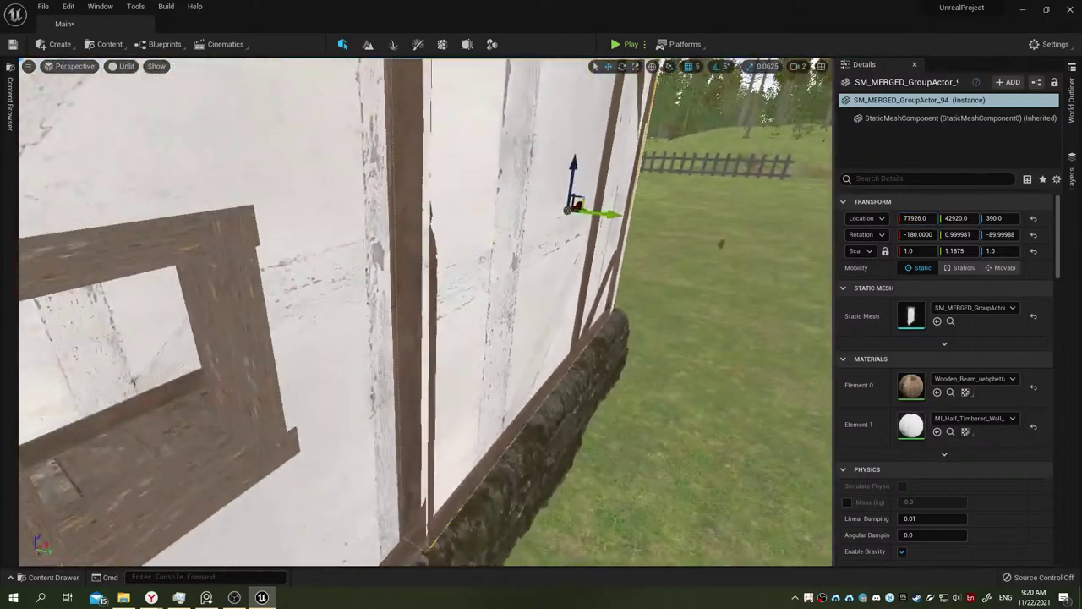
right_drag(721, 311, 721, 311)
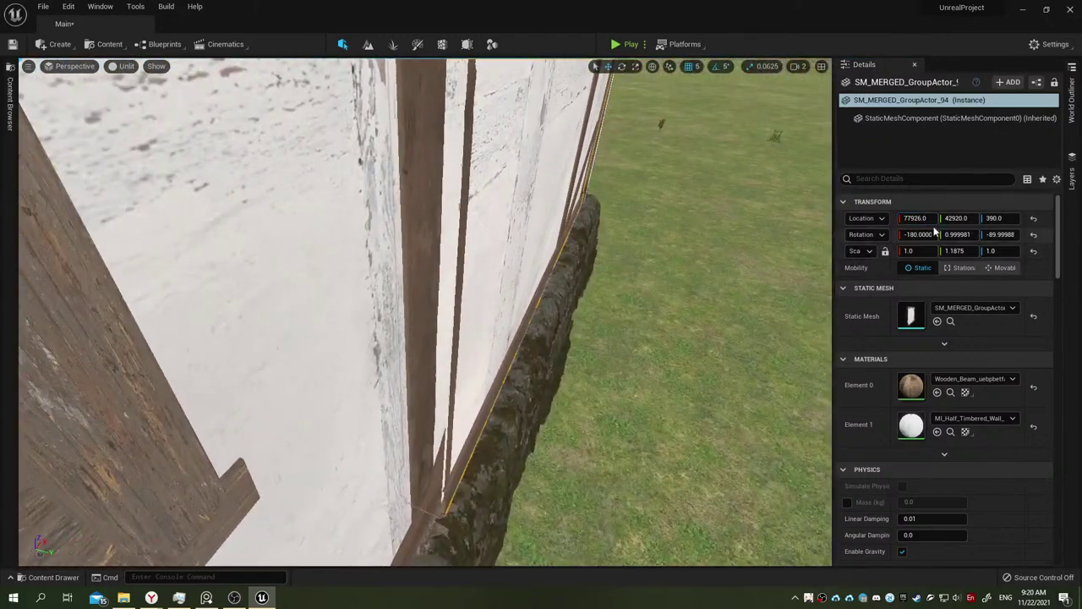
drag(958, 218, 955, 218)
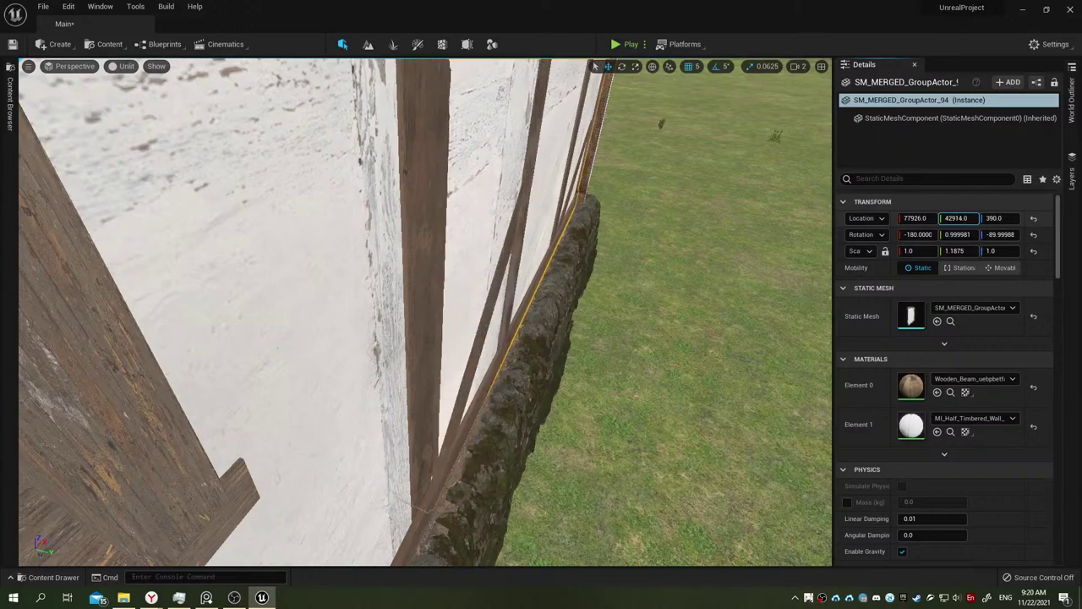
right_drag(423, 313, 423, 313)
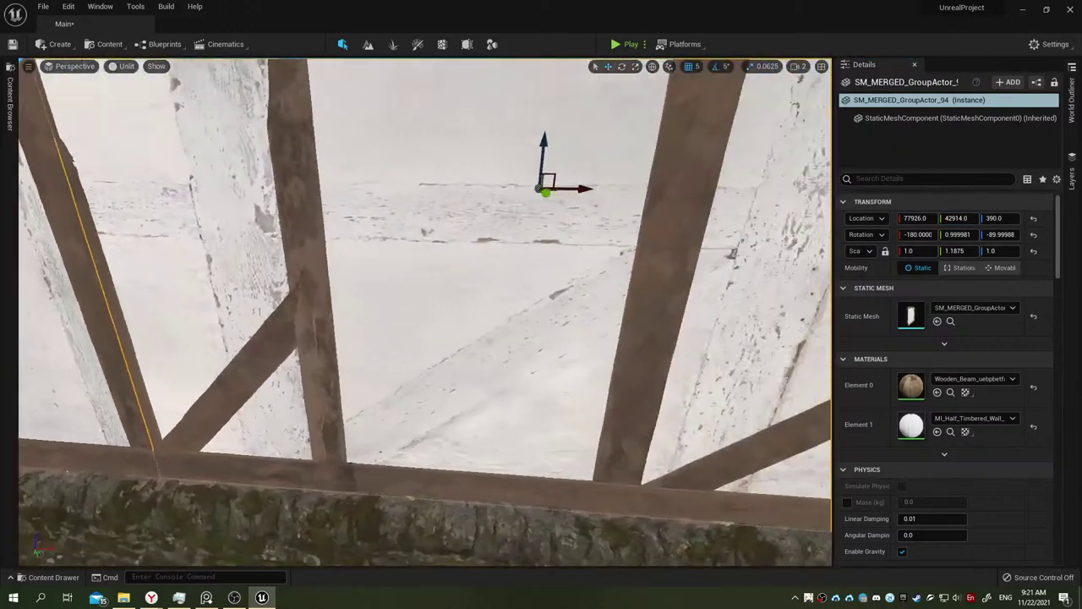
right_drag(579, 351, 578, 351)
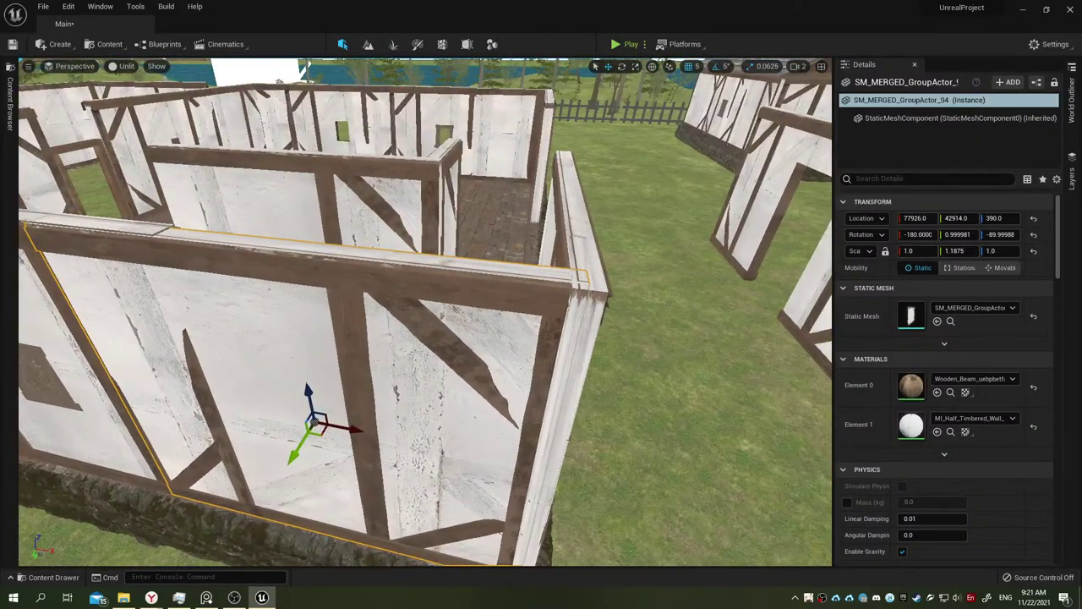
right_drag(614, 265, 504, 316)
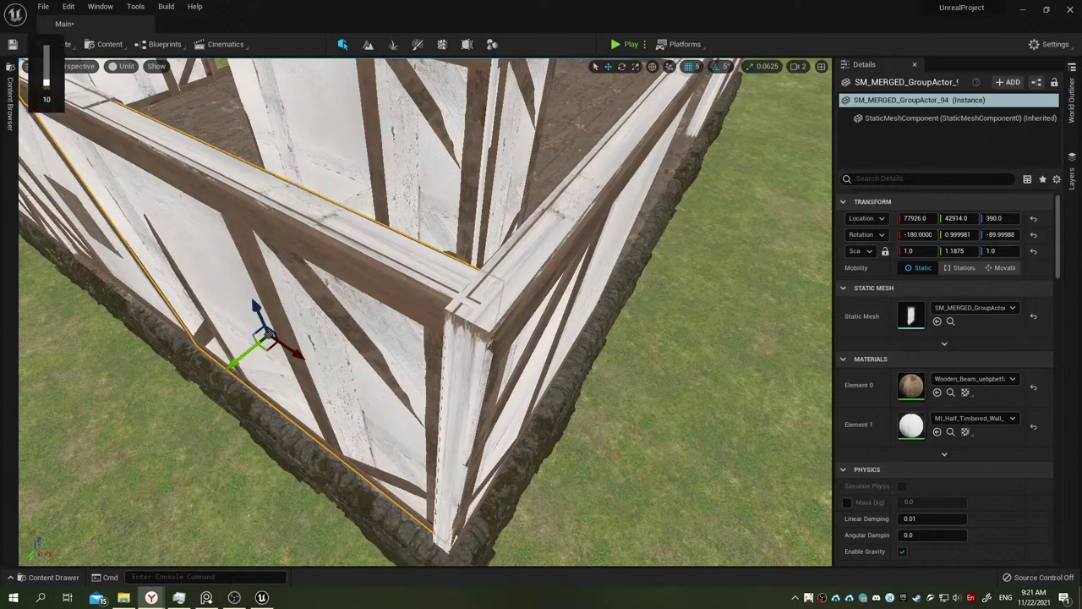
right_drag(561, 275, 562, 275)
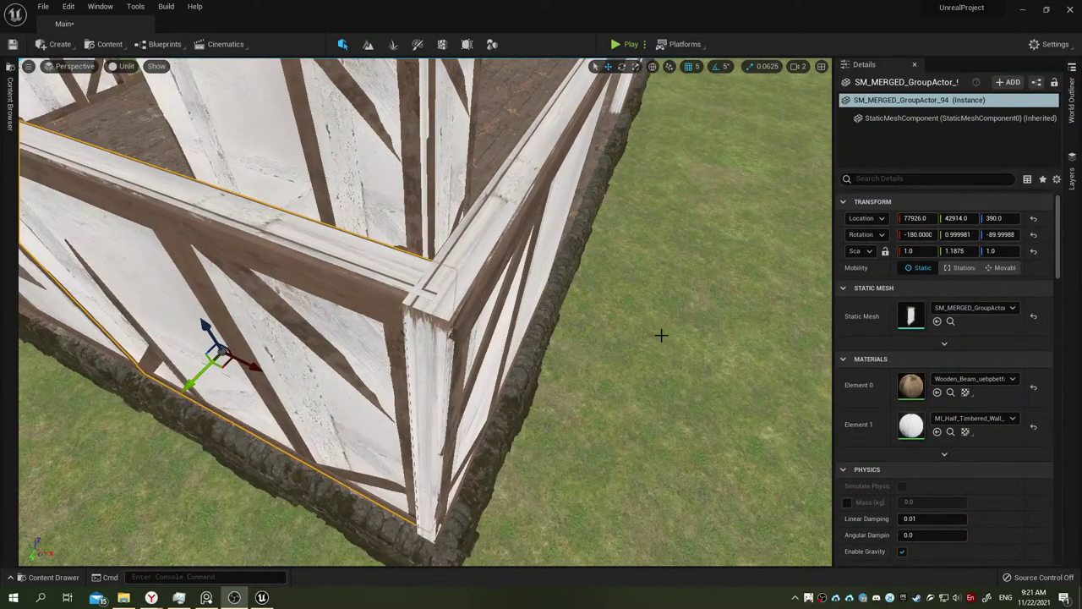
right_drag(661, 335, 661, 335)
Step: Nudge the side wall at the corner slightly along Y
click(535, 308)
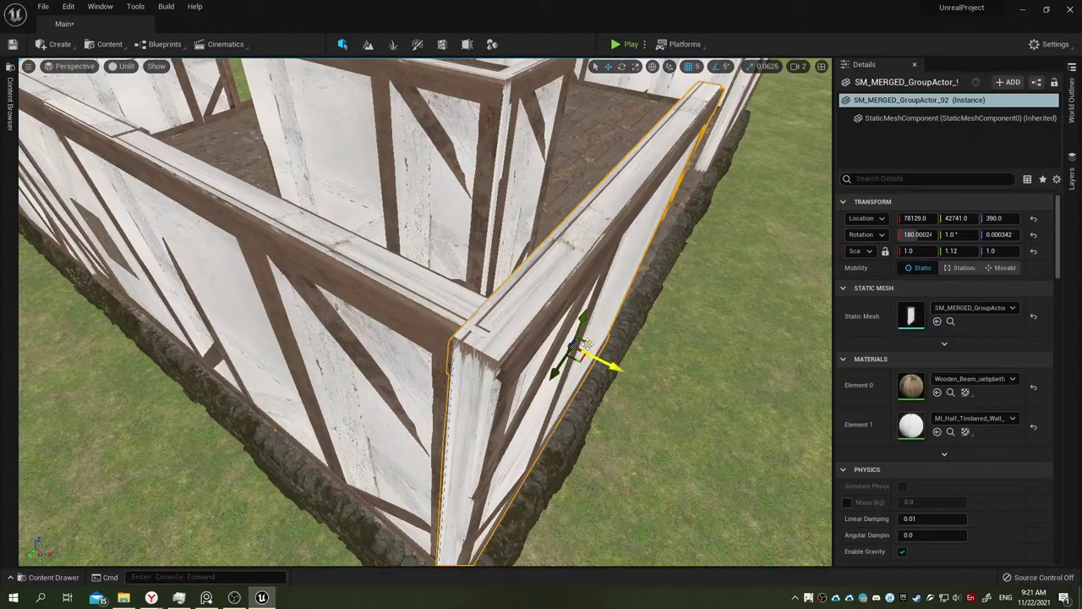
drag(553, 373, 558, 369)
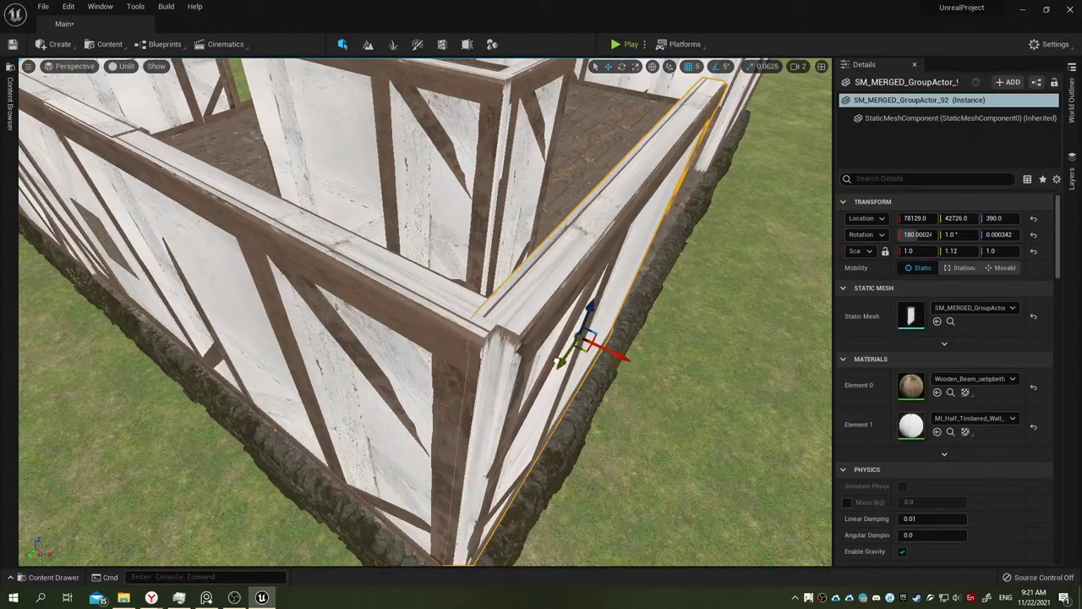
scroll(557, 368, up, 3)
scroll(423, 311, down, 3)
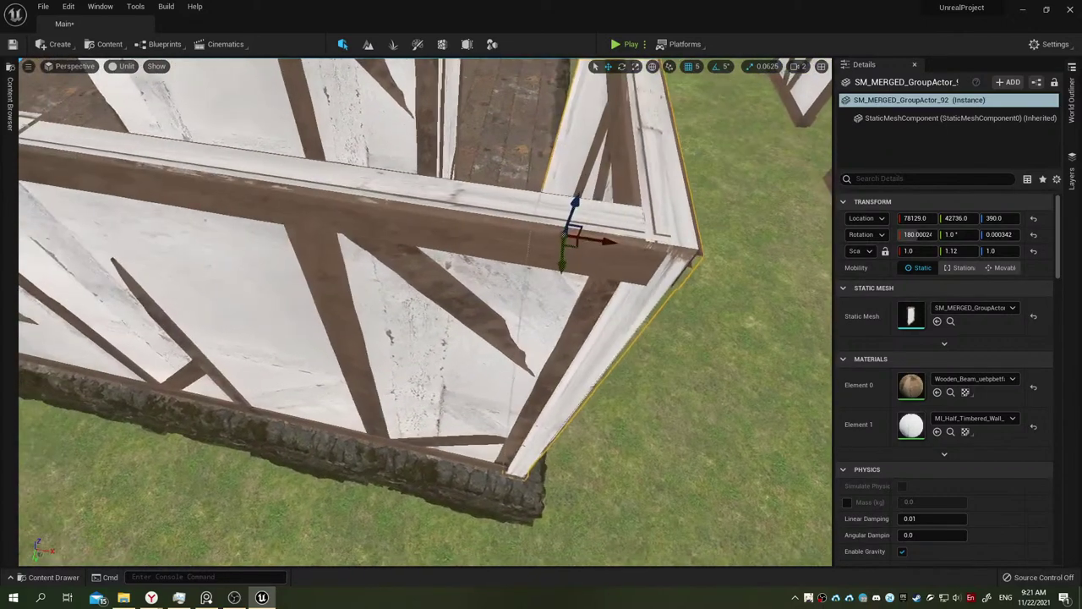
Step: Shift the front wall slightly along X and inspect the timber corner
click(285, 362)
scroll(285, 362, up, 5)
right_drag(423, 311, 473, 287)
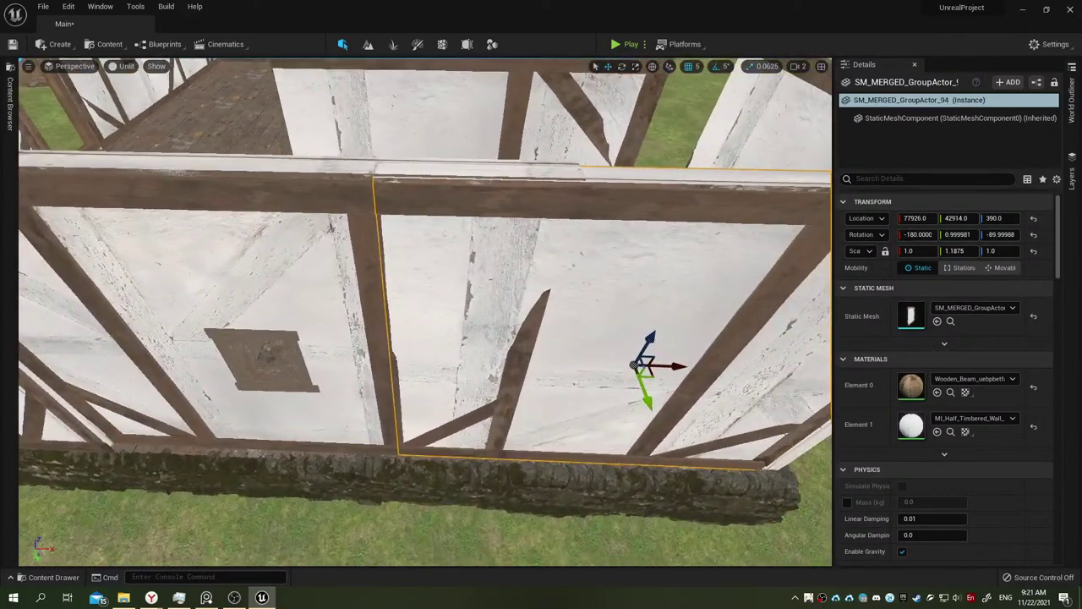
right_drag(418, 332, 473, 332)
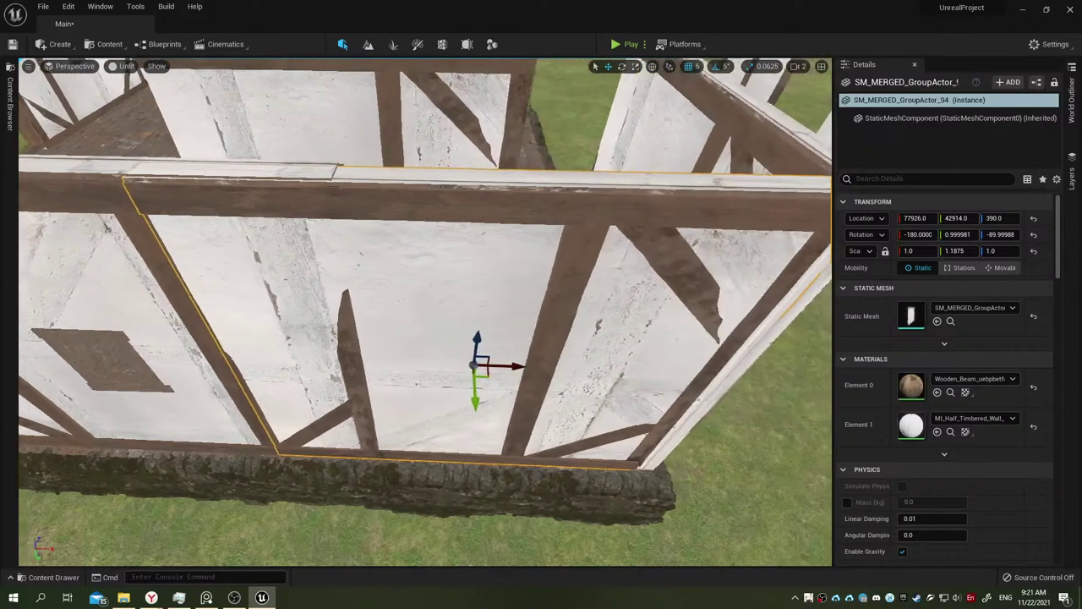
drag(486, 367, 482, 368)
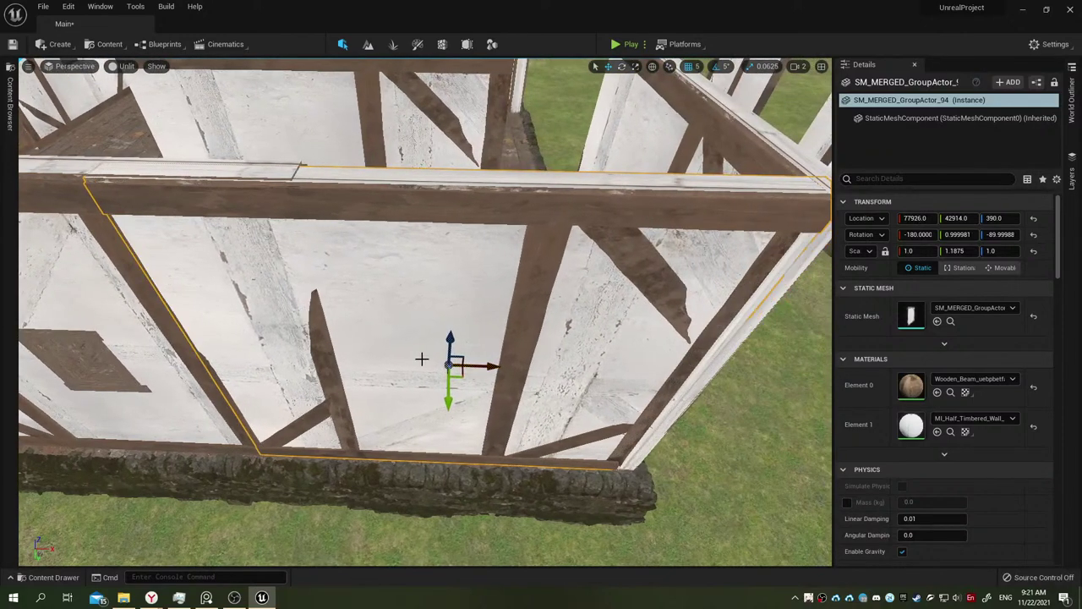
scroll(422, 357, up, 2)
scroll(406, 365, up, 3)
scroll(389, 376, up, 3)
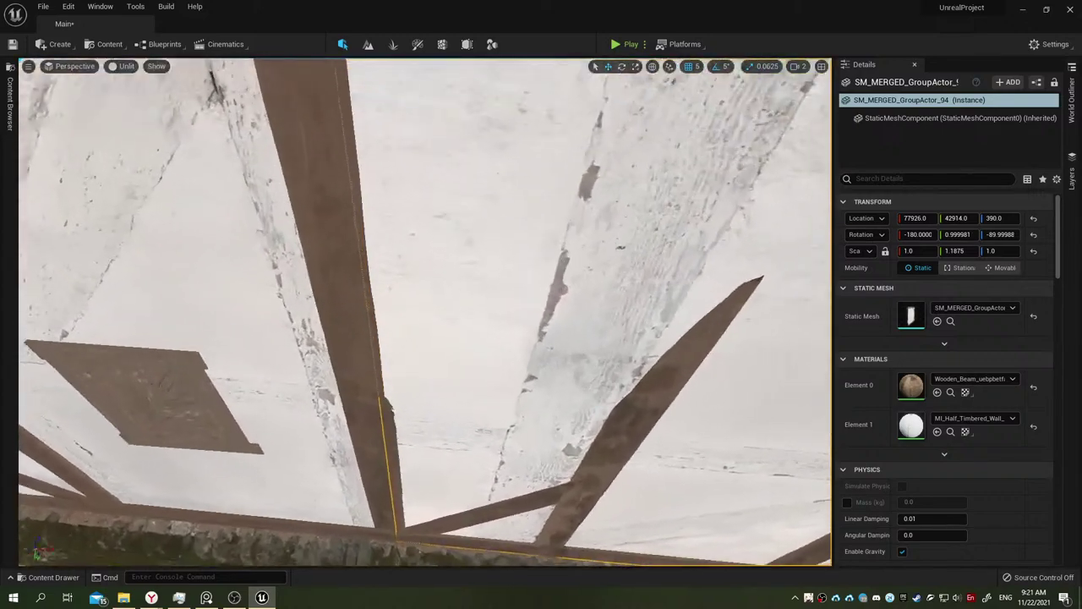
scroll(366, 391, up, 2)
right_drag(366, 391, 366, 392)
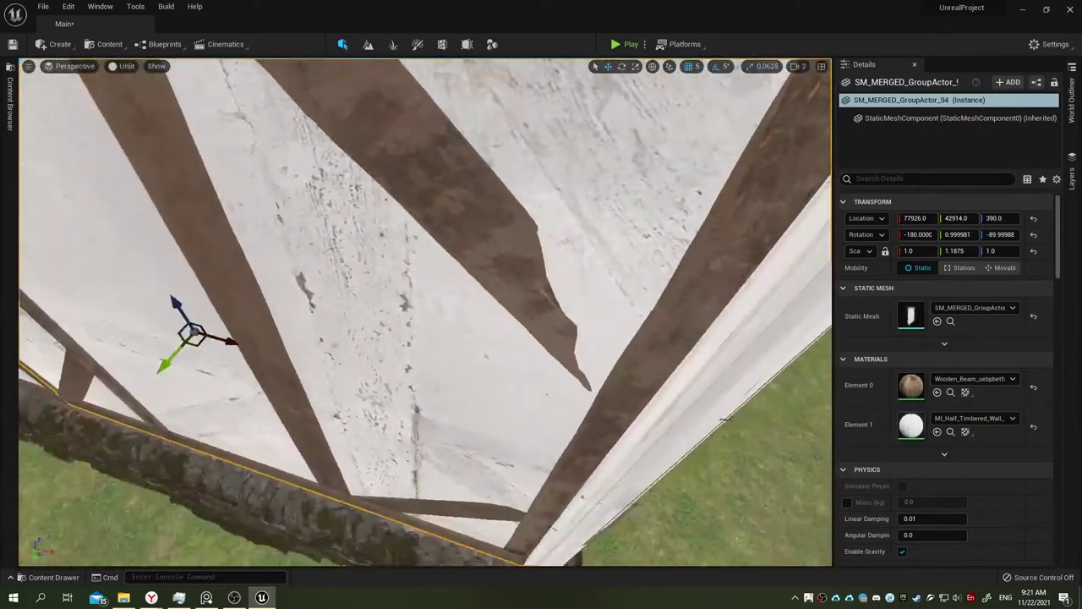
right_drag(427, 333, 427, 333)
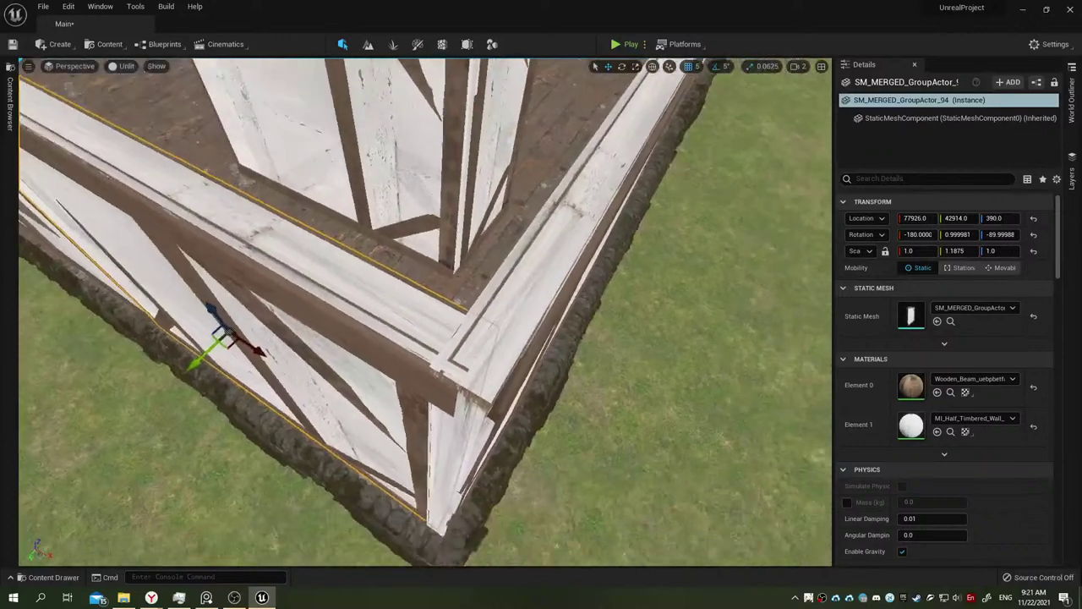
Step: Move corner wall SM_MERGED_GroupActor_92 to X 78126, Y 42730 so it meets the front wall
click(514, 282)
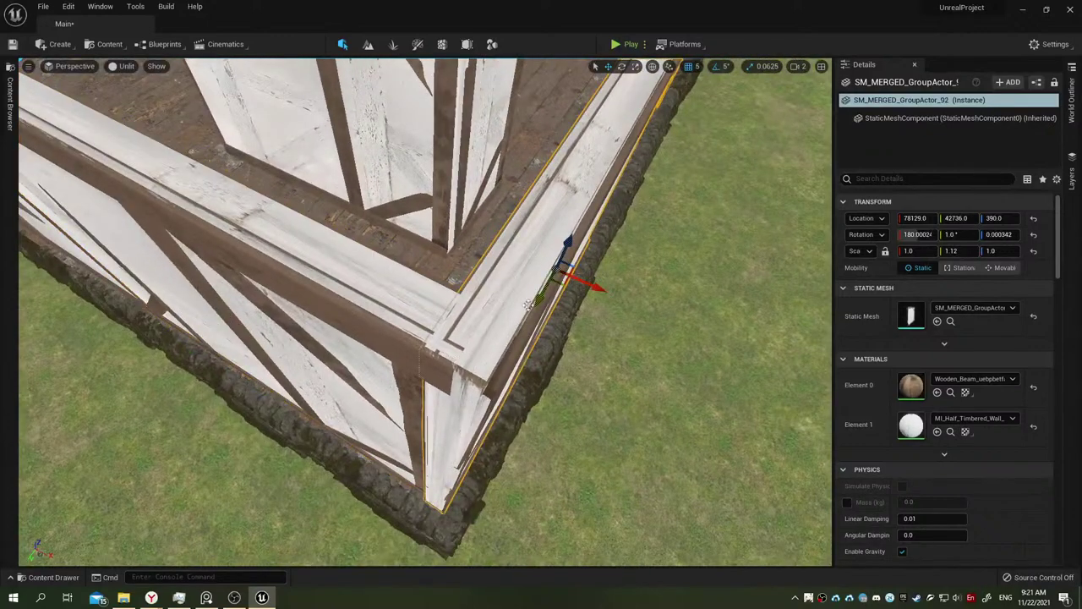
key(f)
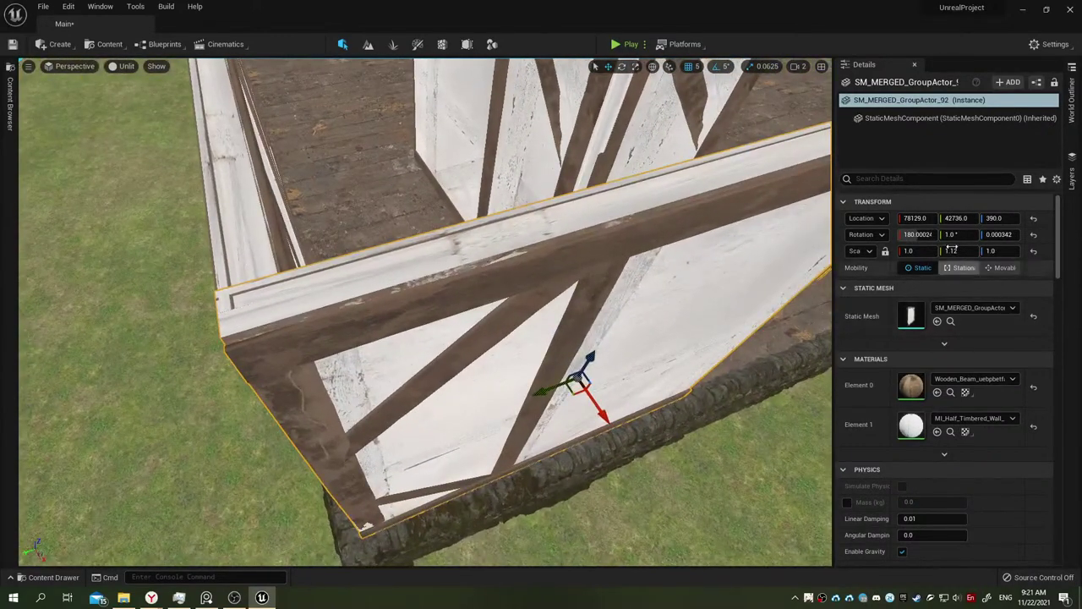
drag(958, 218, 958, 218)
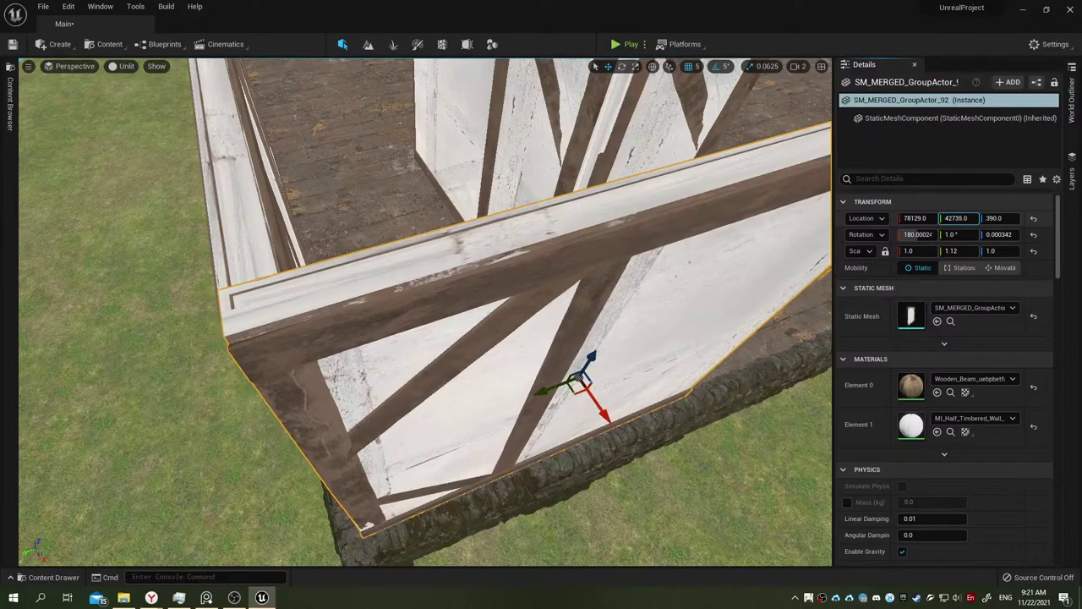
right_drag(636, 279, 636, 279)
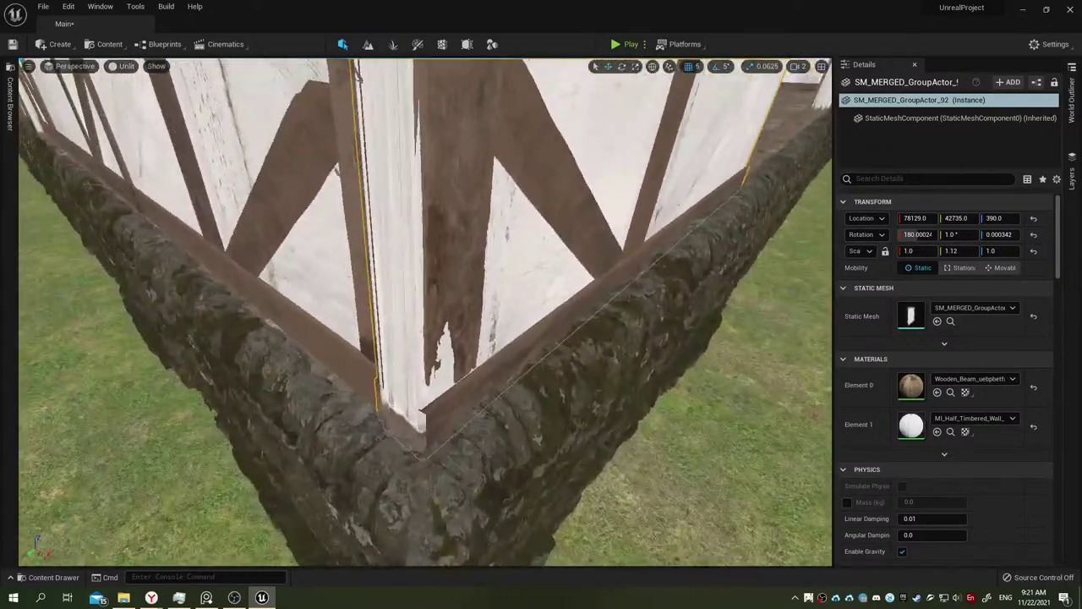
right_drag(635, 279, 636, 279)
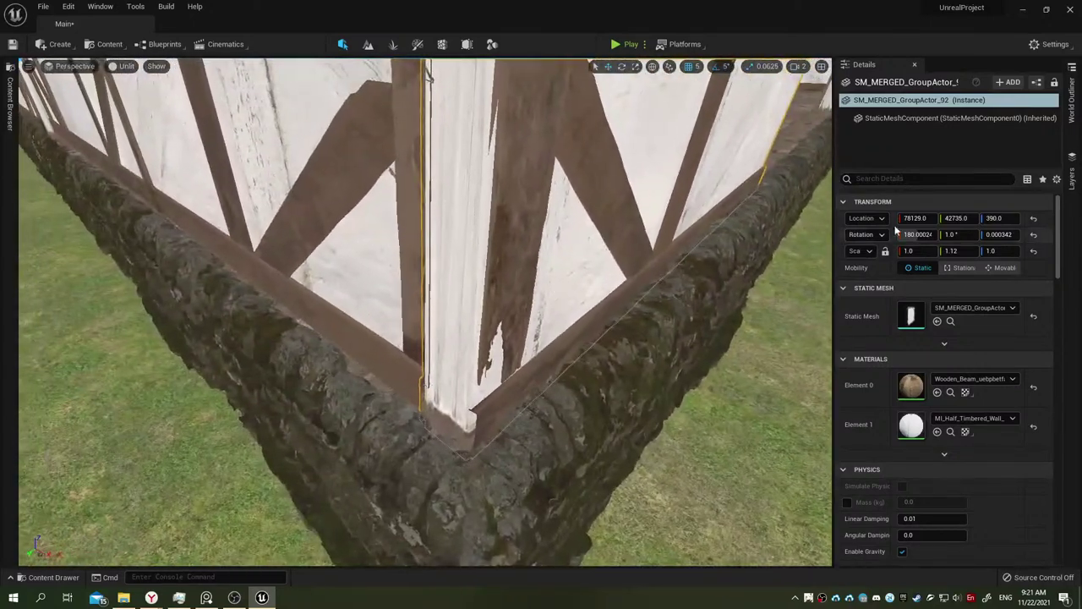
drag(916, 218, 964, 218)
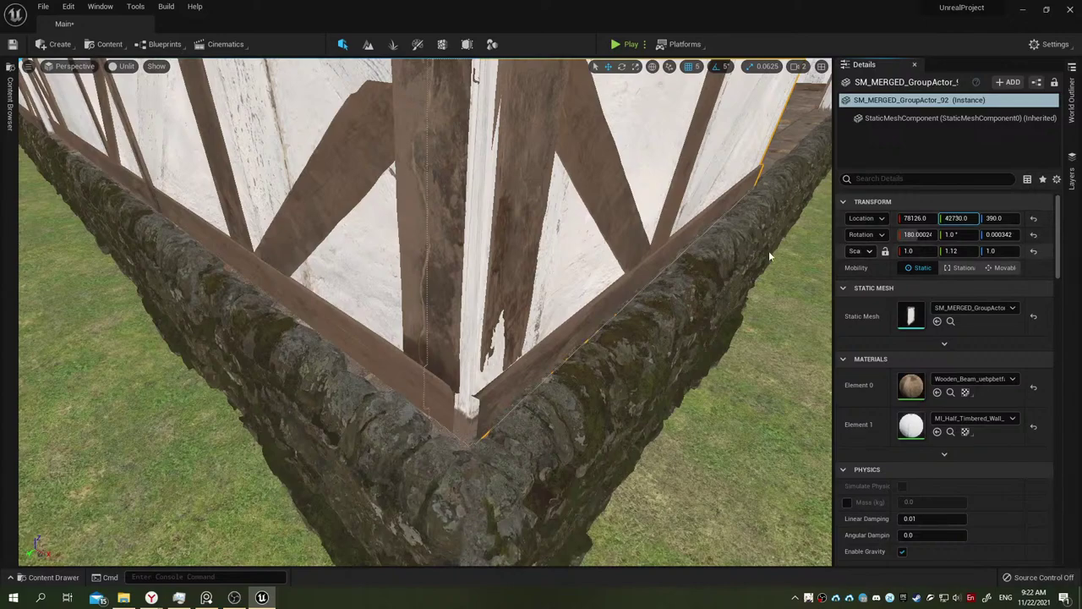
right_drag(769, 251, 769, 250)
drag(916, 218, 917, 218)
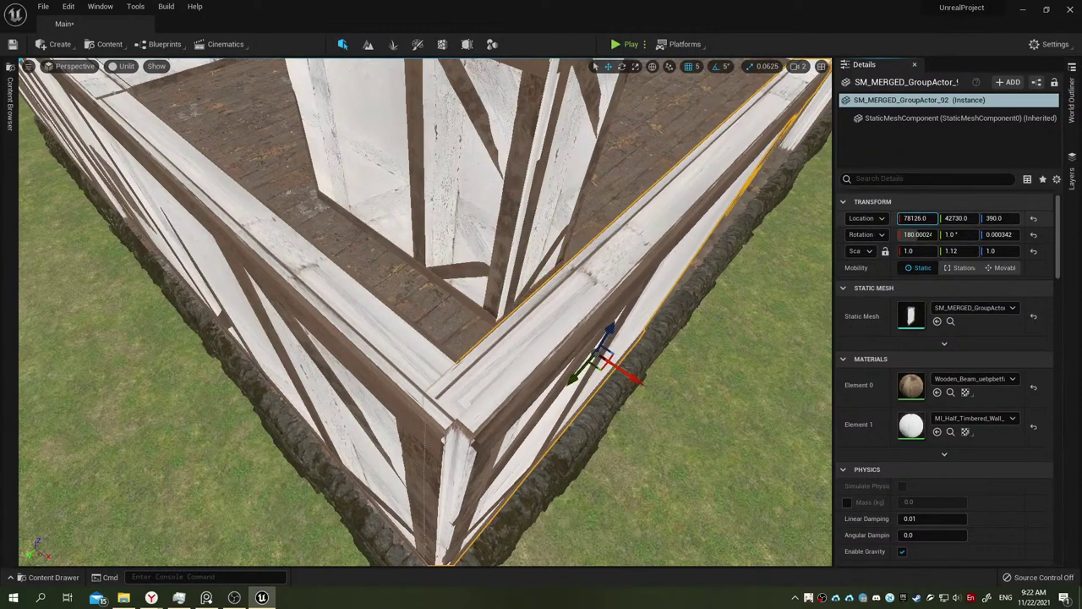
Step: Stretch the left wall GroupActor_94 to Y scale 1.21 and fine-tune its X position
click(345, 324)
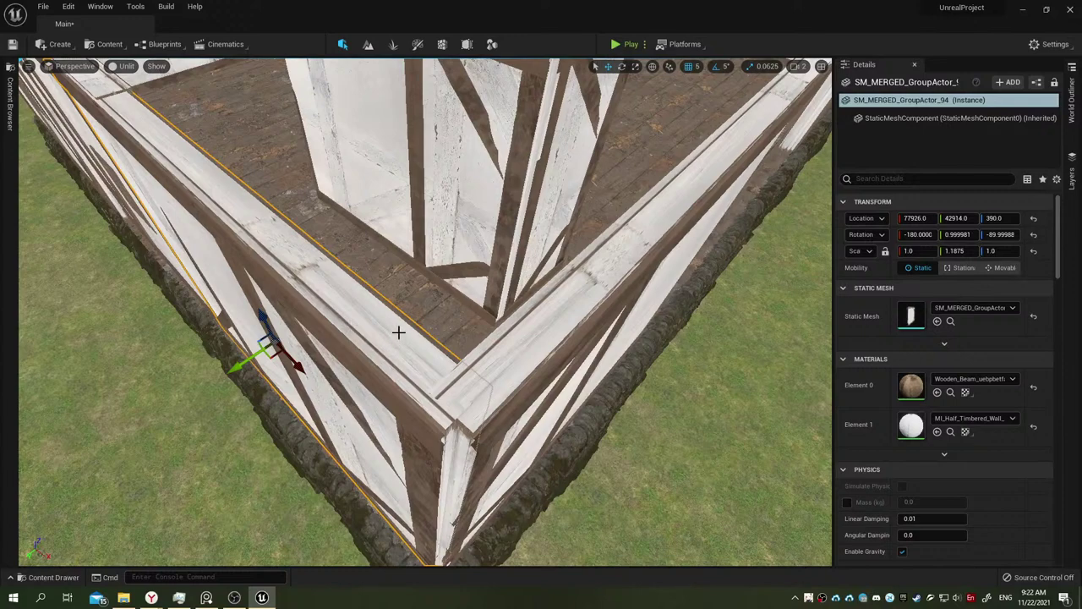
drag(954, 251, 959, 251)
text(1.21)
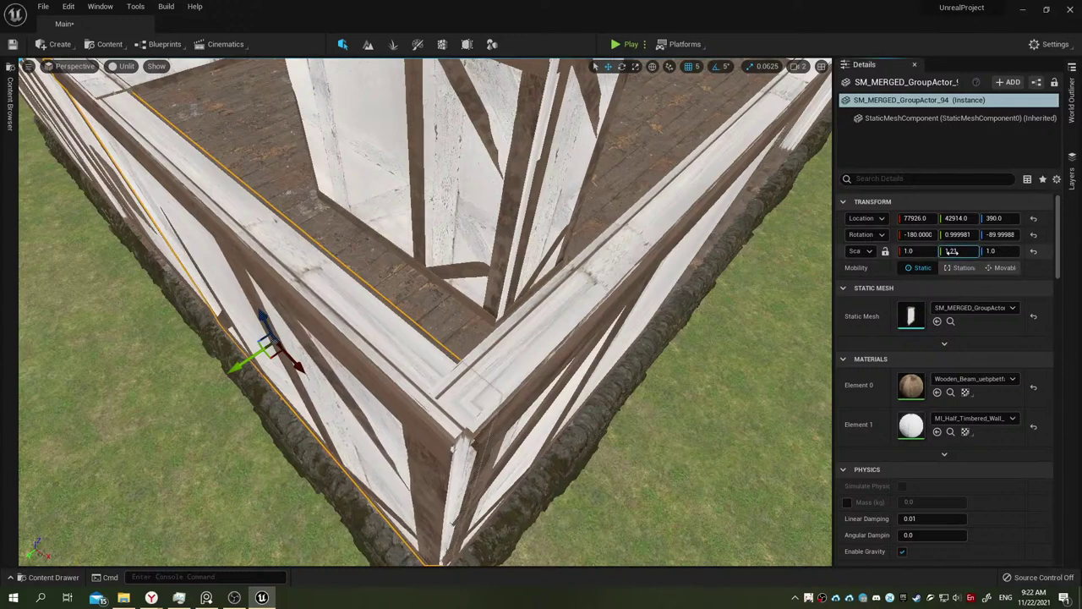
drag(916, 219, 919, 218)
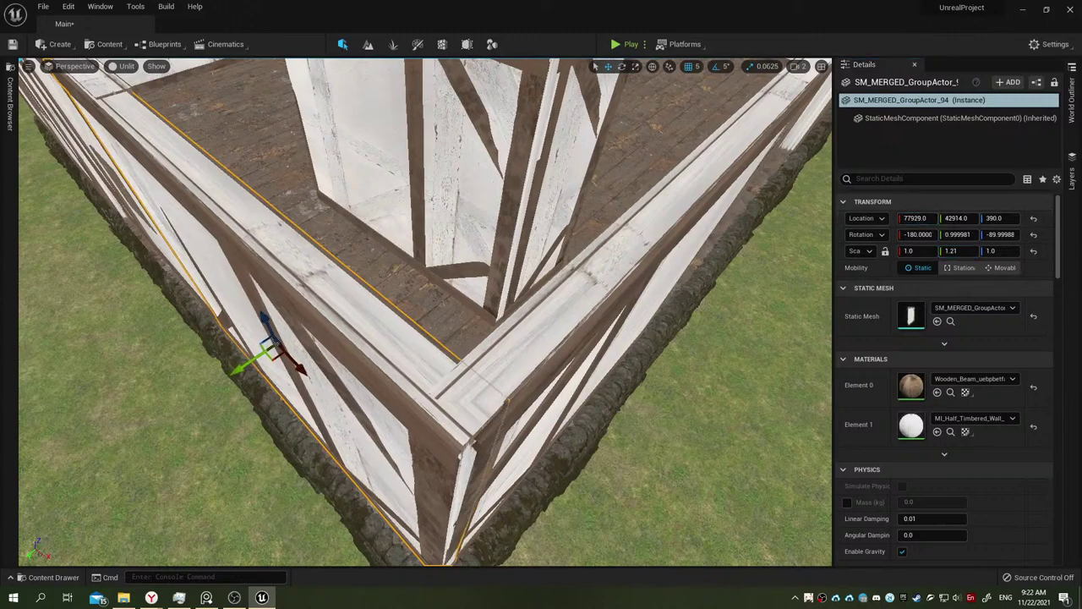
scroll(402, 351, up, 3)
scroll(402, 351, up, 3)
scroll(401, 351, up, 3)
scroll(401, 351, up, 2)
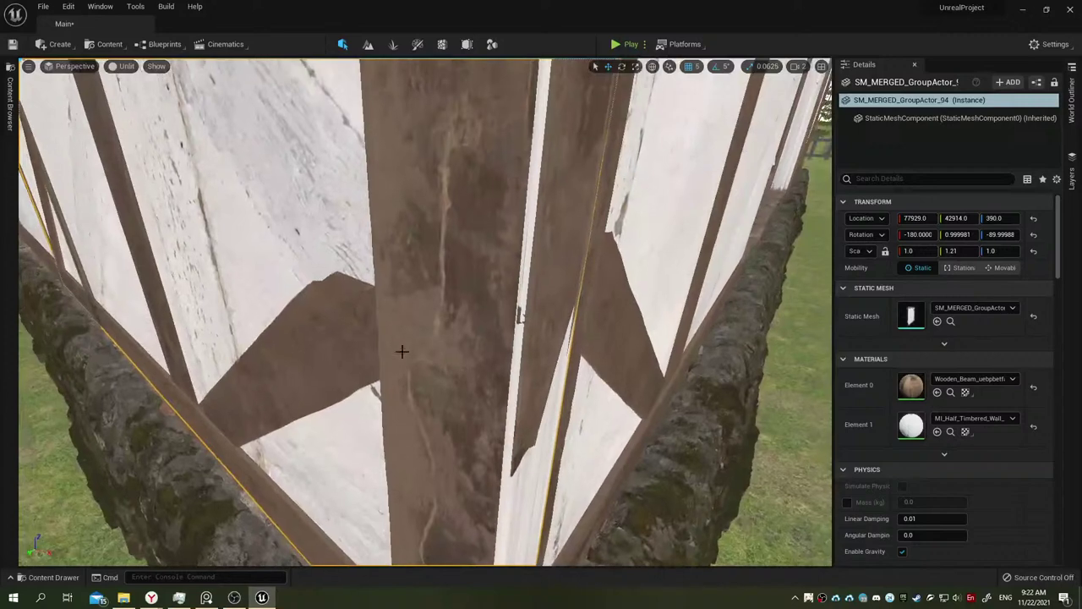
drag(918, 219, 917, 219)
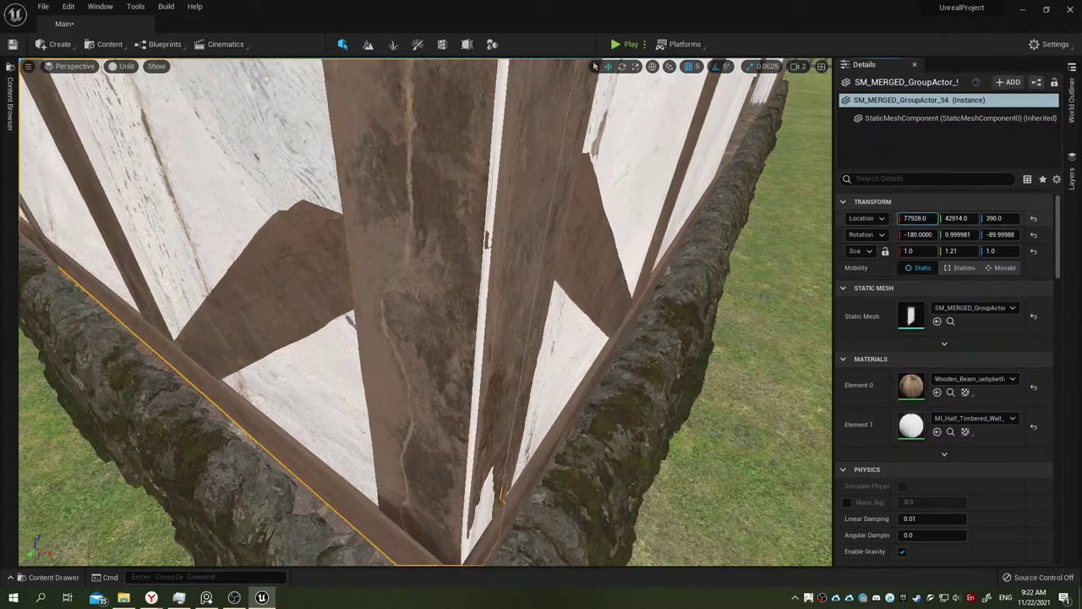
drag(917, 219, 917, 219)
key(f)
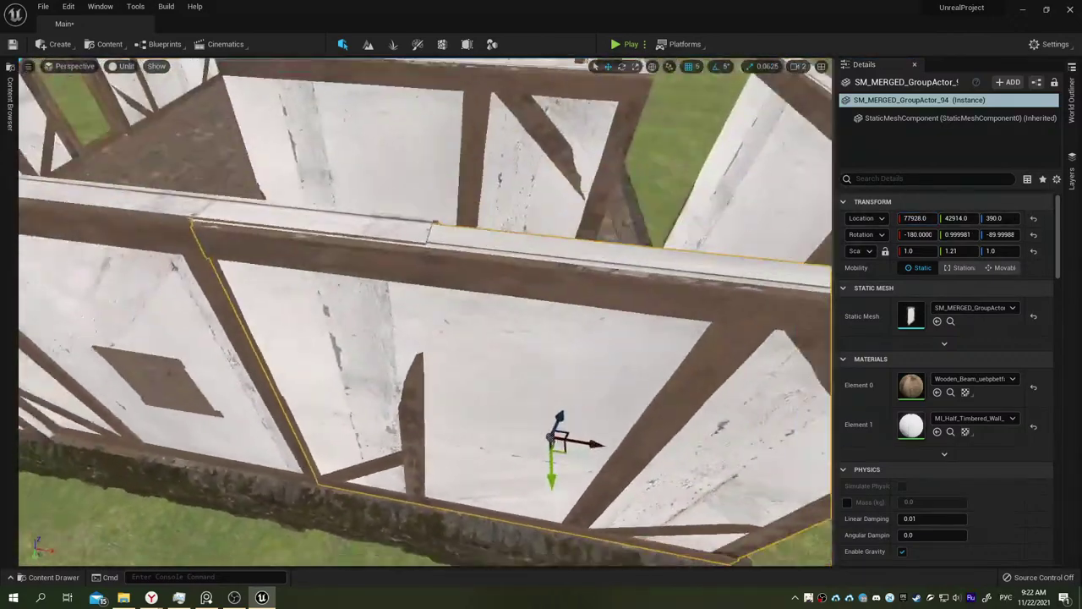
right_drag(423, 313, 560, 231)
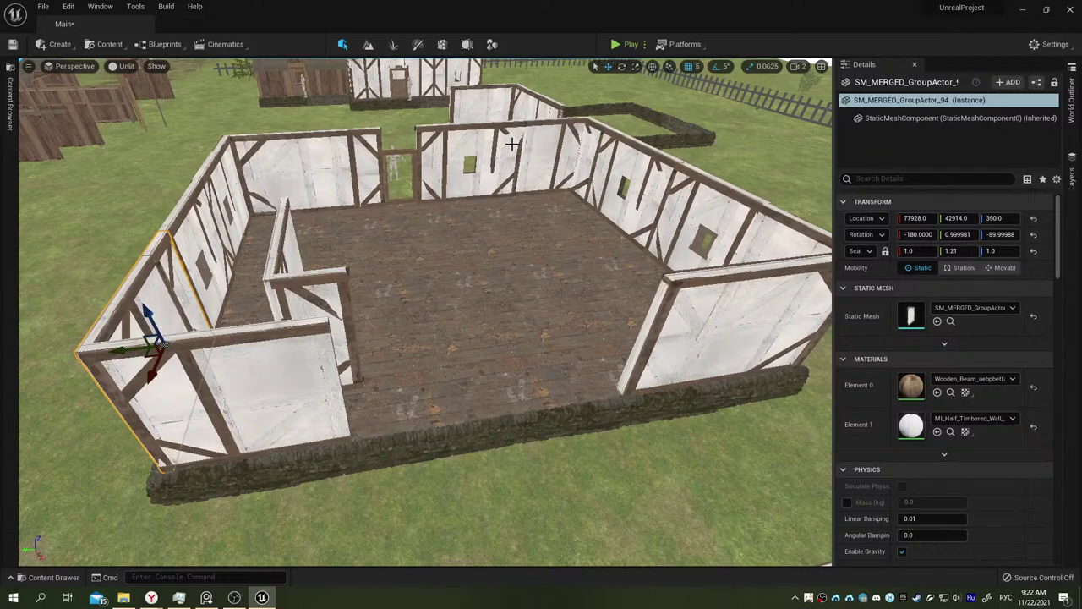
Step: Move the short inner wall GroupActor_97 out of the house onto the grass
click(307, 241)
click(310, 283)
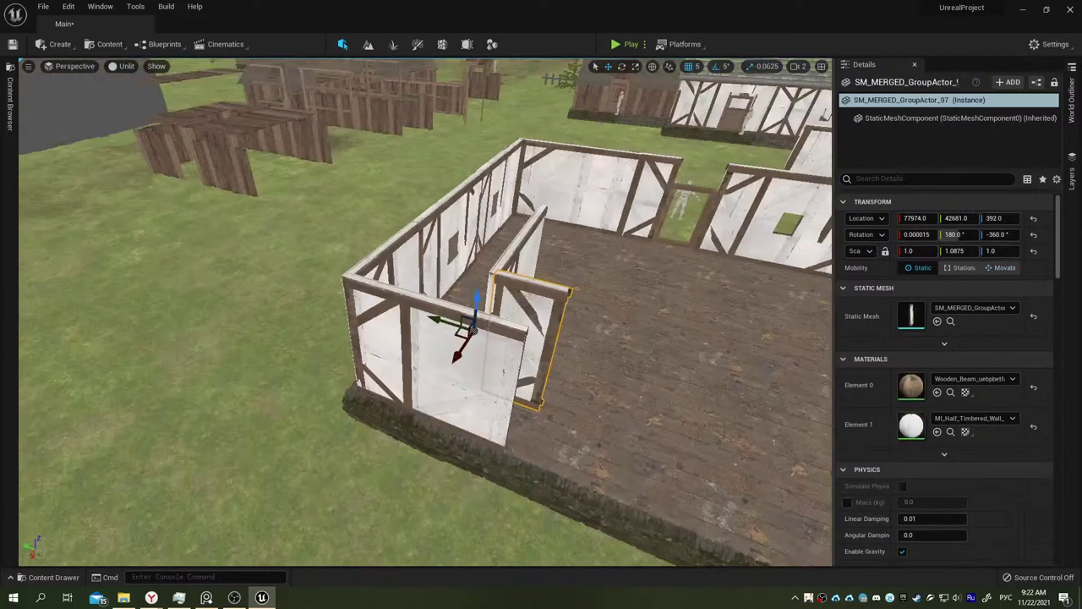
right_drag(560, 231, 524, 237)
right_drag(369, 329, 304, 325)
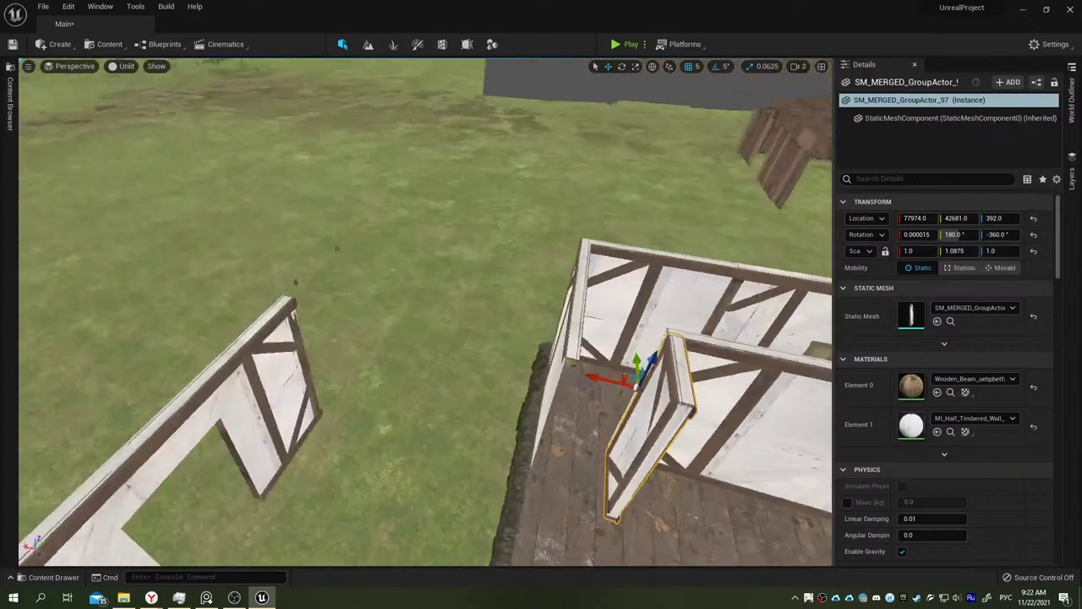
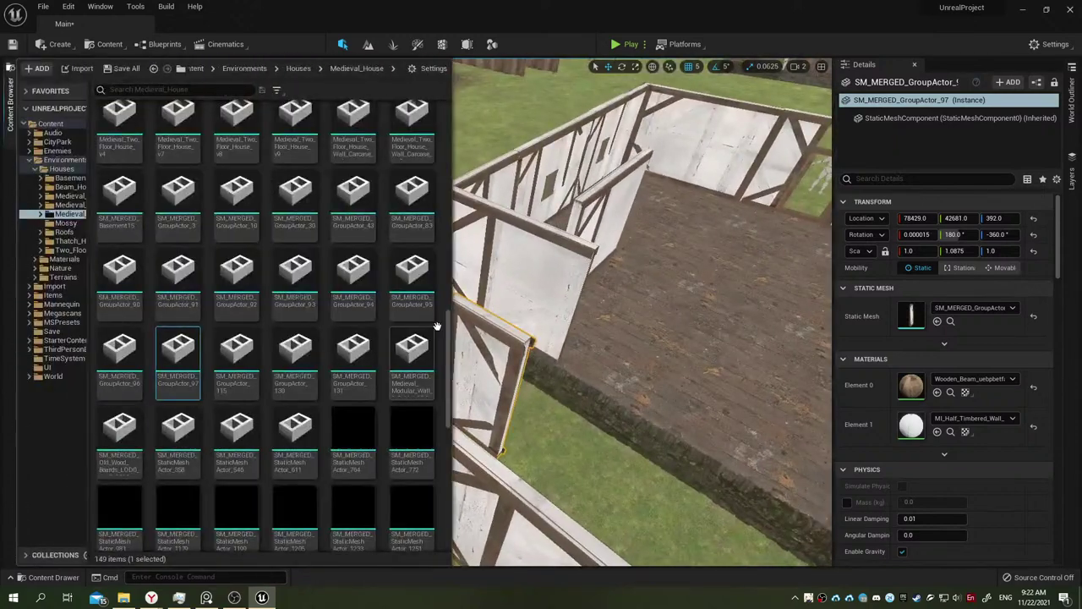
Step: Fly the viewport camera over the half-built house to bring the loose interior wall panel into view
right_drag(541, 304, 474, 322)
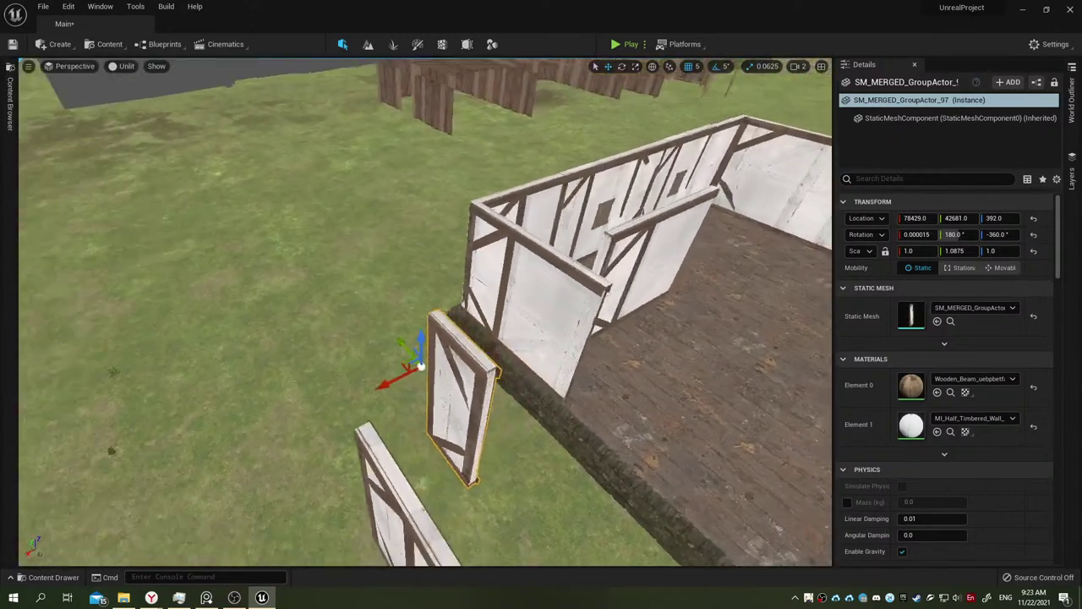
mouse_move(390, 306)
right_down()
mouse_move(571, 281)
mouse_move(571, 301)
right_up()
Step: Select the loose wall panel, turn it about Z to roughly -180, and slide it into the front wall line
click(570, 301)
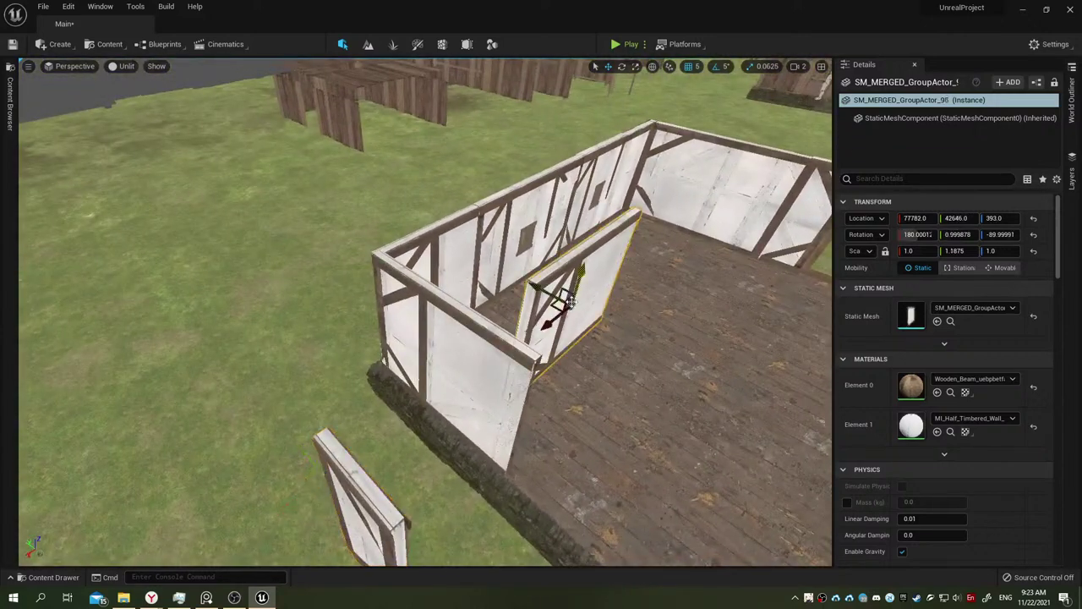
drag(547, 325, 467, 399)
right_drag(466, 399, 269, 383)
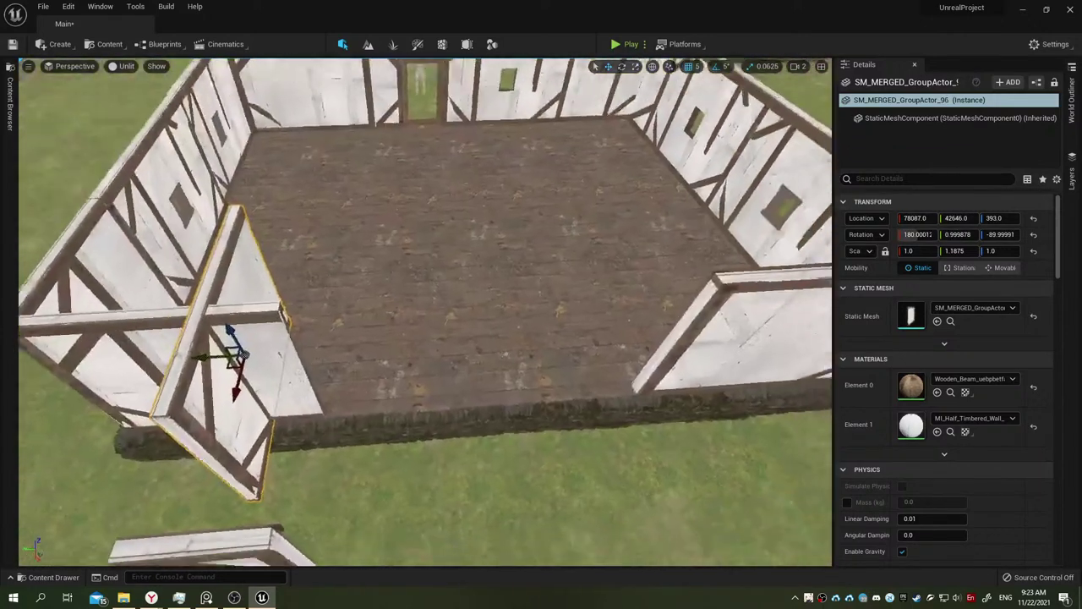
key(e)
mouse_move(269, 382)
mouse_down()
mouse_move(310, 326)
mouse_move(296, 338)
mouse_up()
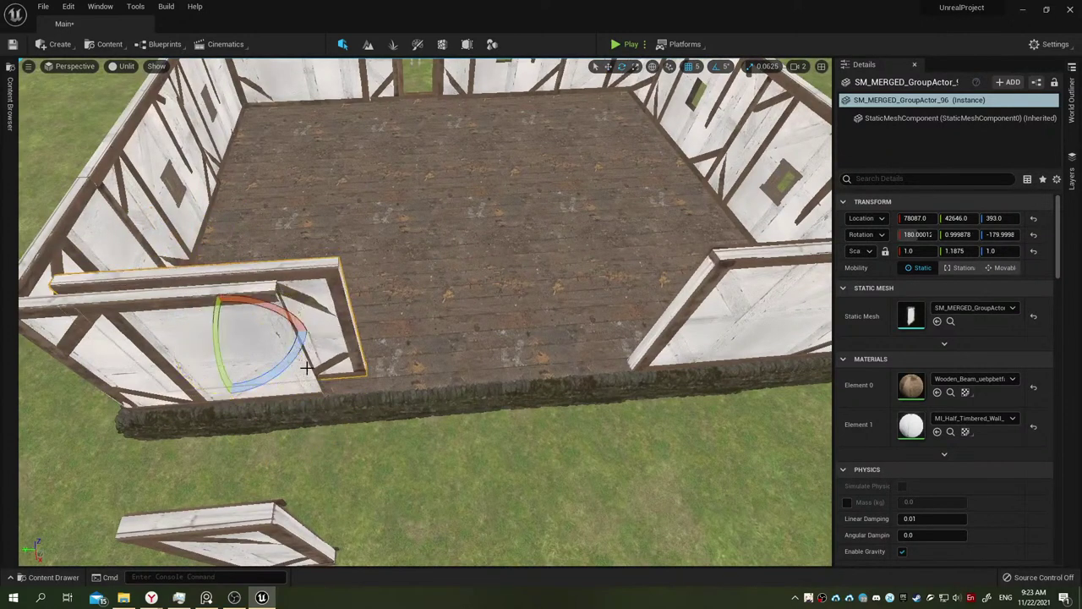
key(w)
drag(197, 338, 374, 365)
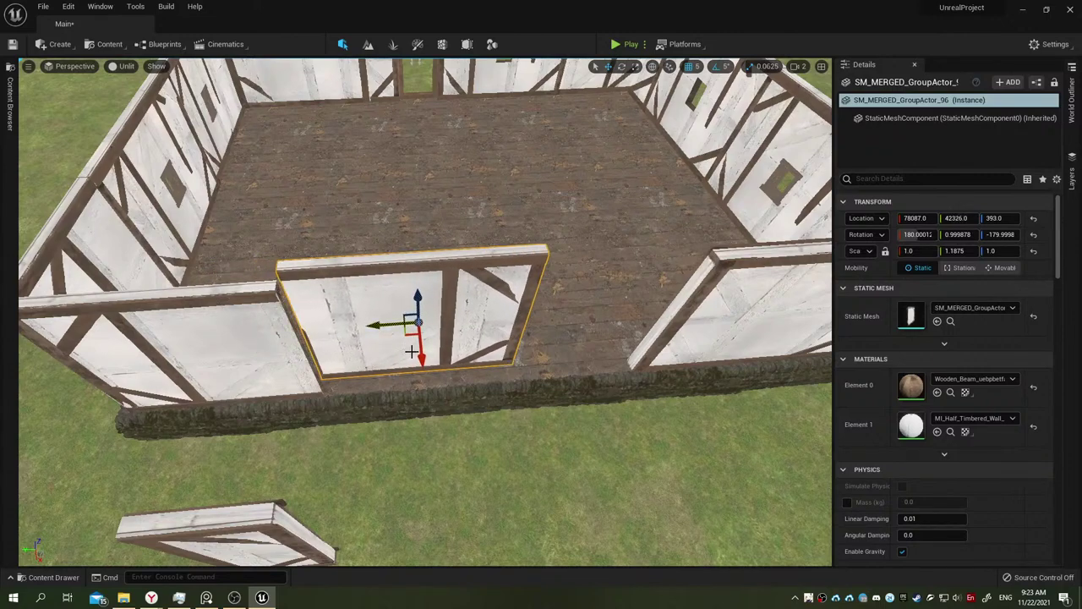
drag(412, 351, 435, 373)
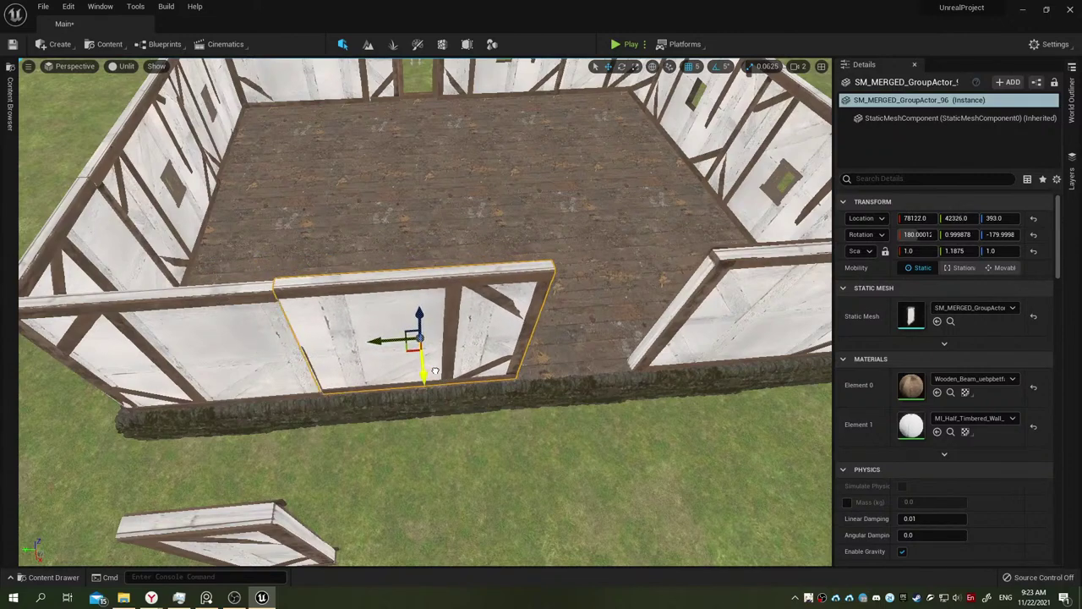
Step: Zoom in on the wall joint and nudge the panel along X to 78124.0 so the beams line up
scroll(435, 372, down, 3)
scroll(434, 372, down, 3)
scroll(434, 372, down, 3)
scroll(435, 372, down, 2)
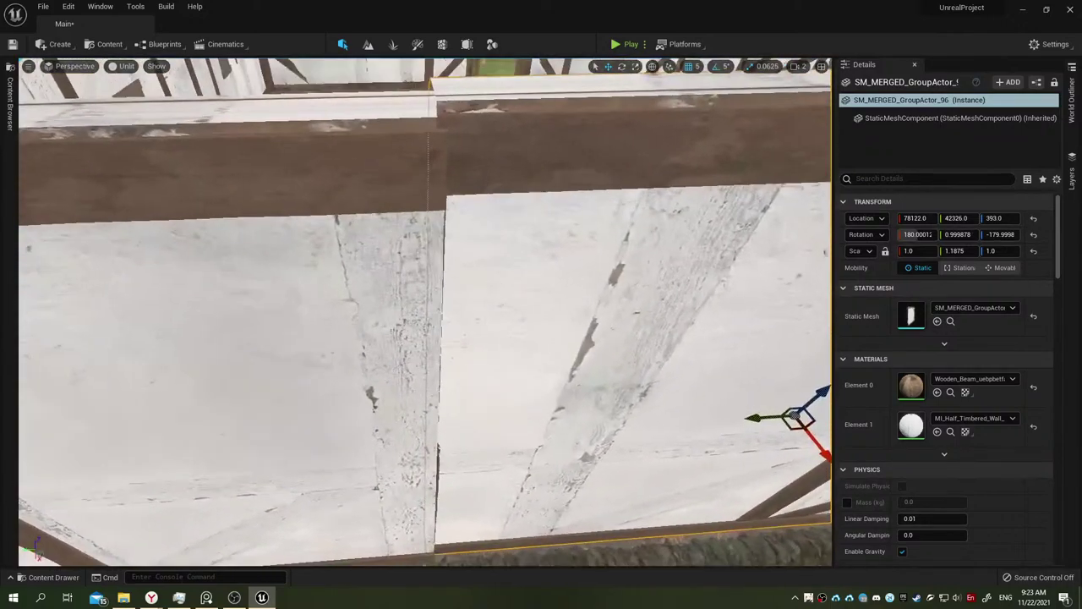
scroll(331, 371, down, 3)
scroll(330, 370, down, 3)
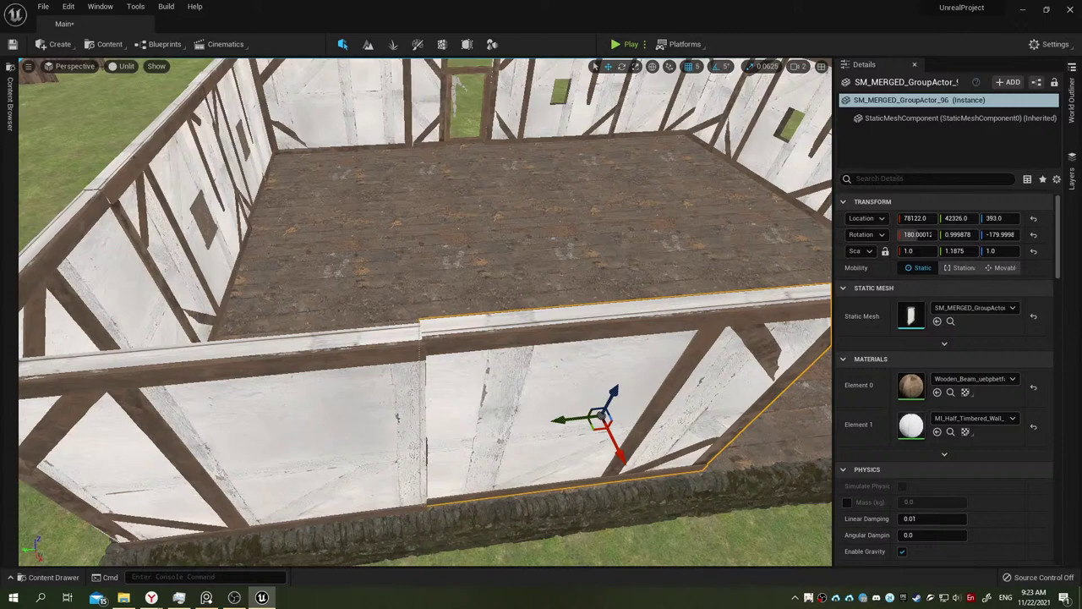
scroll(422, 313, down, 3)
scroll(423, 313, up, 3)
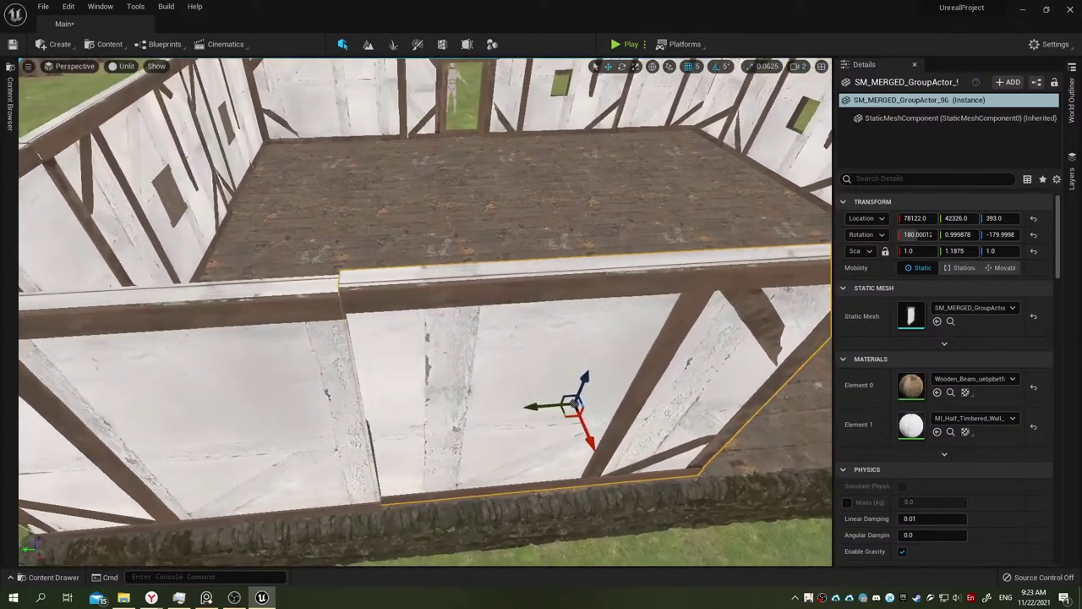
right_drag(774, 271, 773, 271)
drag(910, 218, 918, 218)
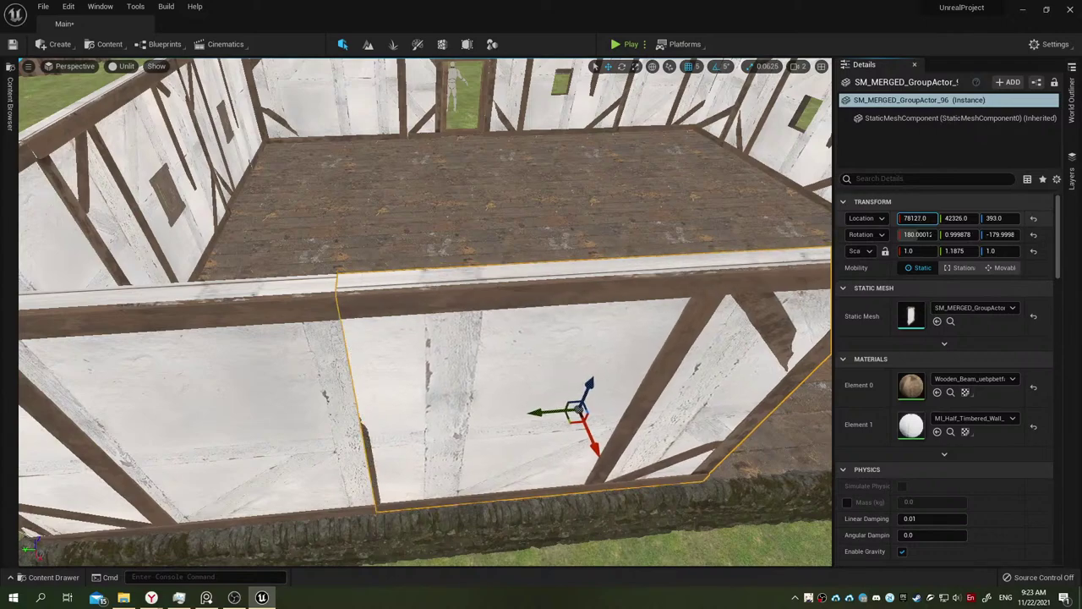
right_drag(466, 255, 466, 255)
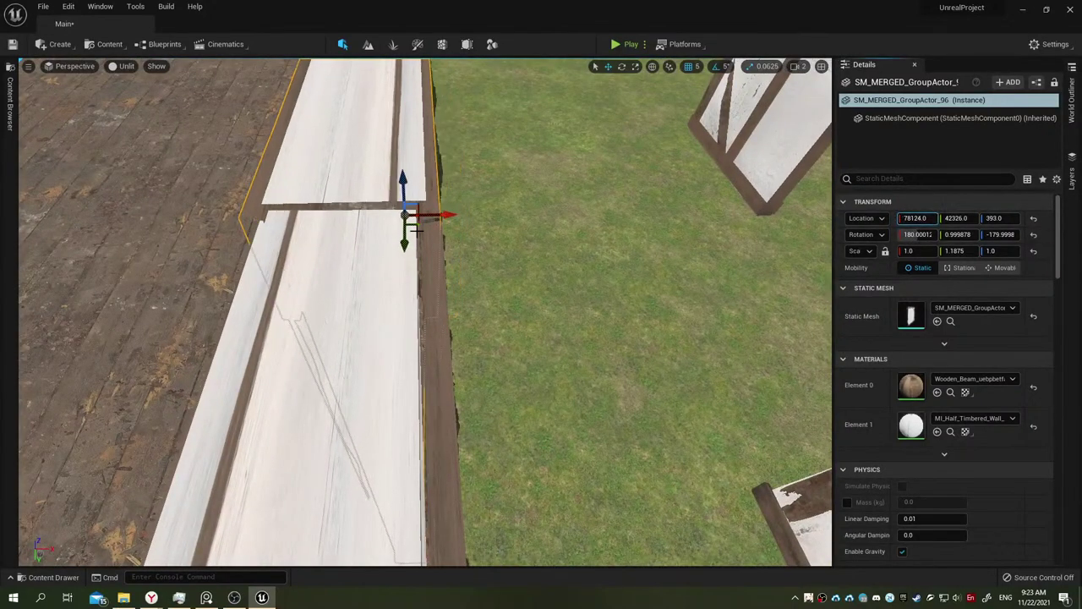
Step: Inspect the joint and refine the panel location, undoing a trial X of 78122 and nudging Y up by one
right_drag(416, 229, 416, 229)
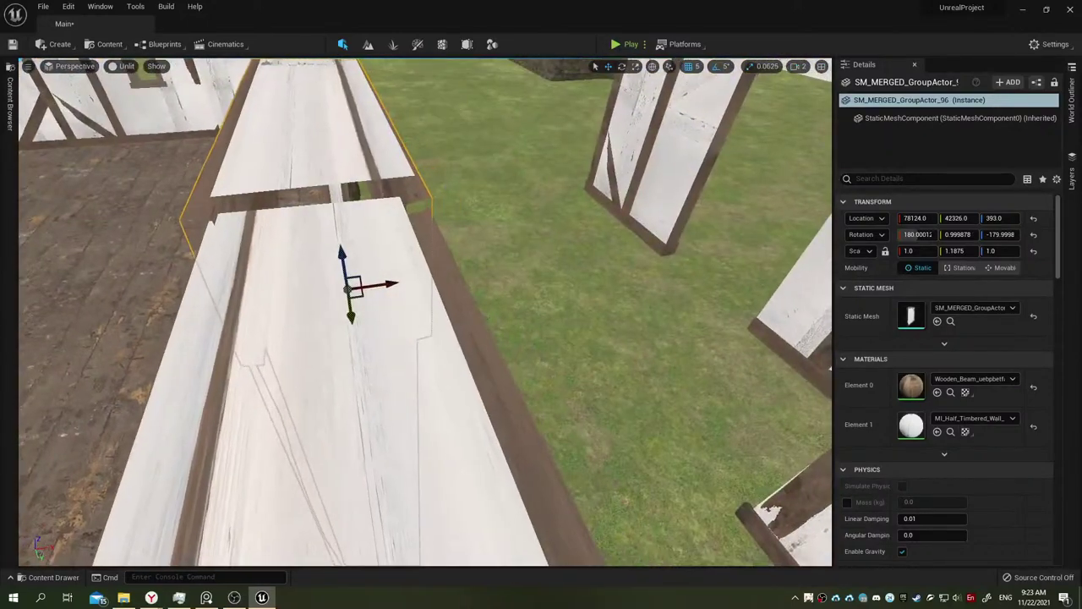
right_drag(416, 229, 416, 228)
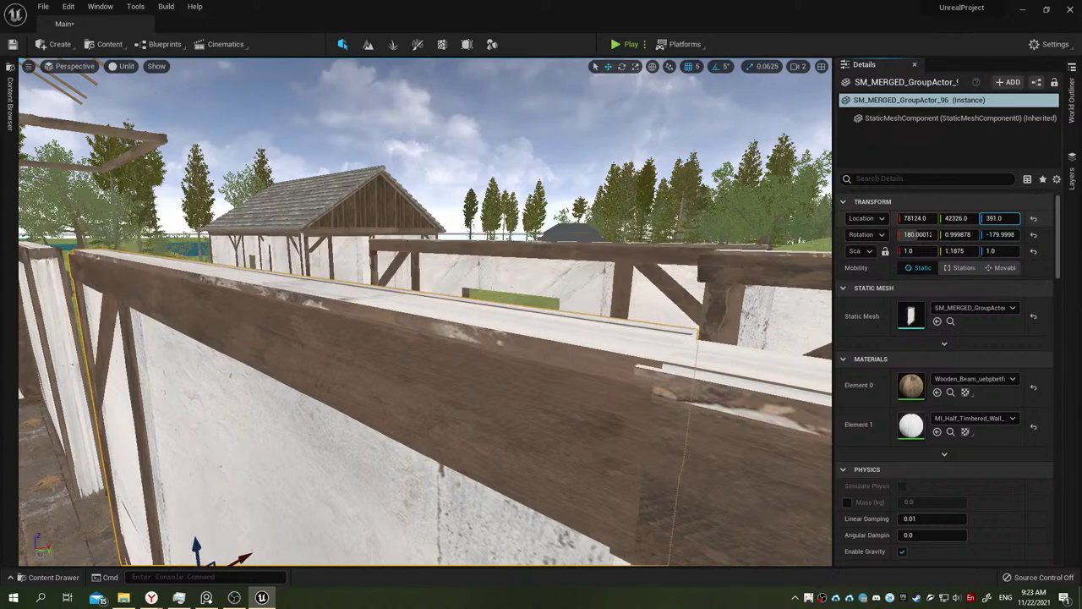
right_drag(768, 246, 768, 247)
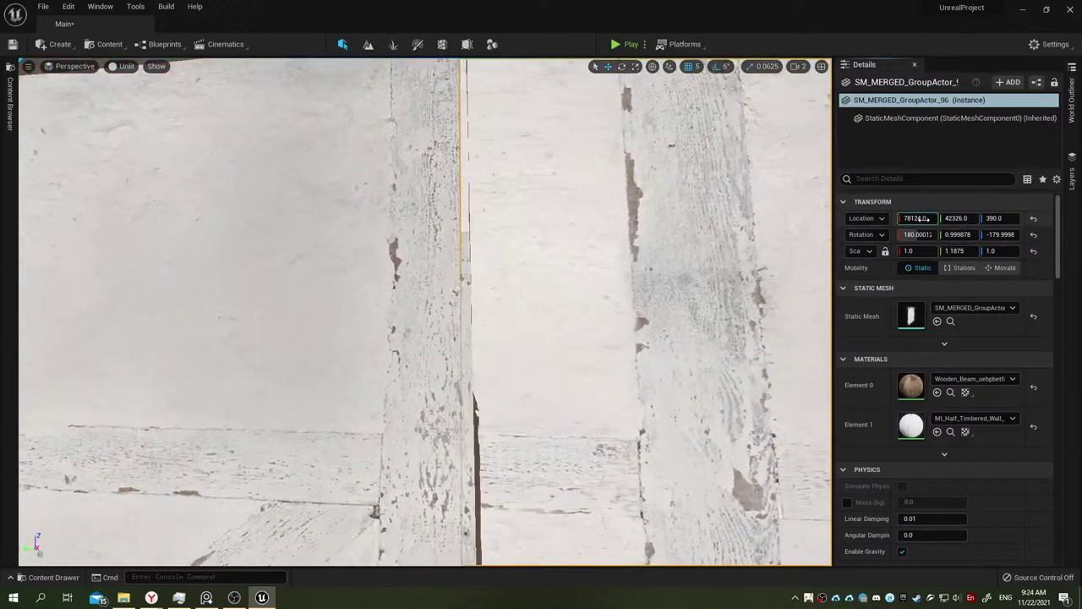
drag(921, 218, 925, 219)
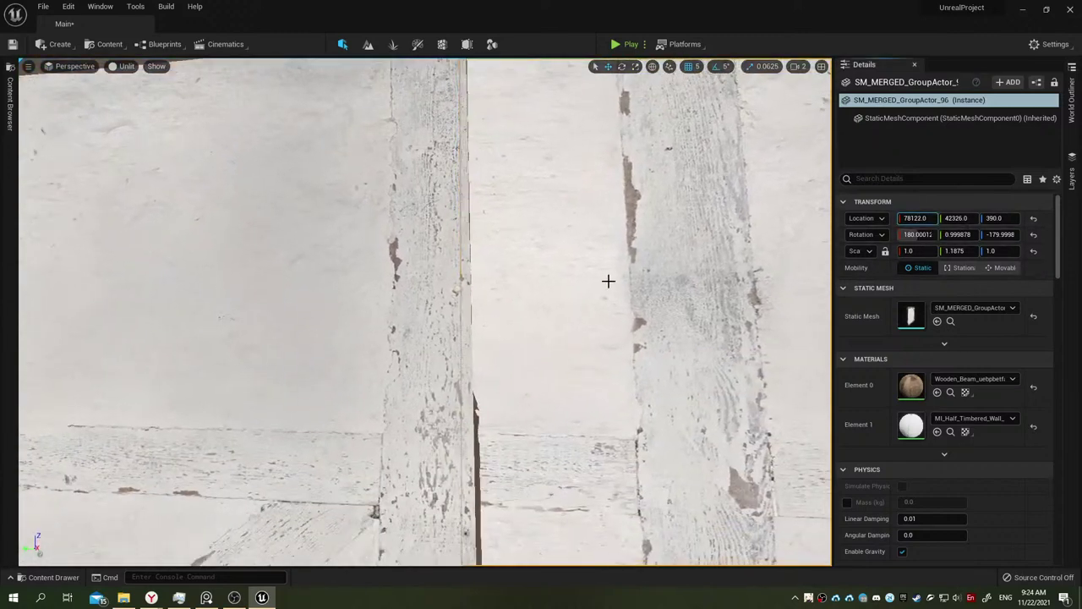
right_drag(608, 281, 608, 281)
key(ctrl+z)
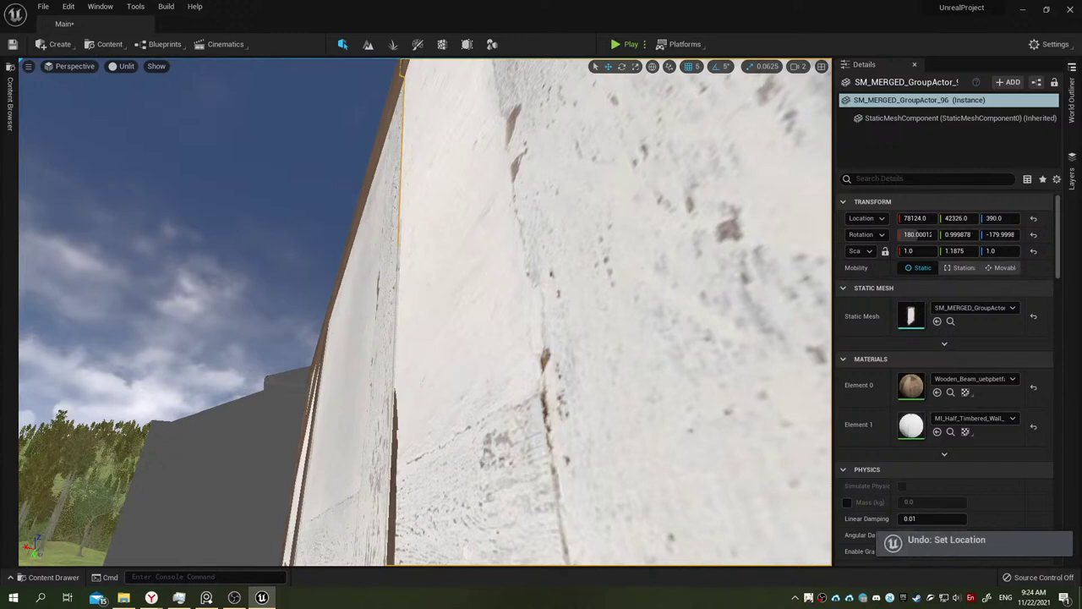
key(f)
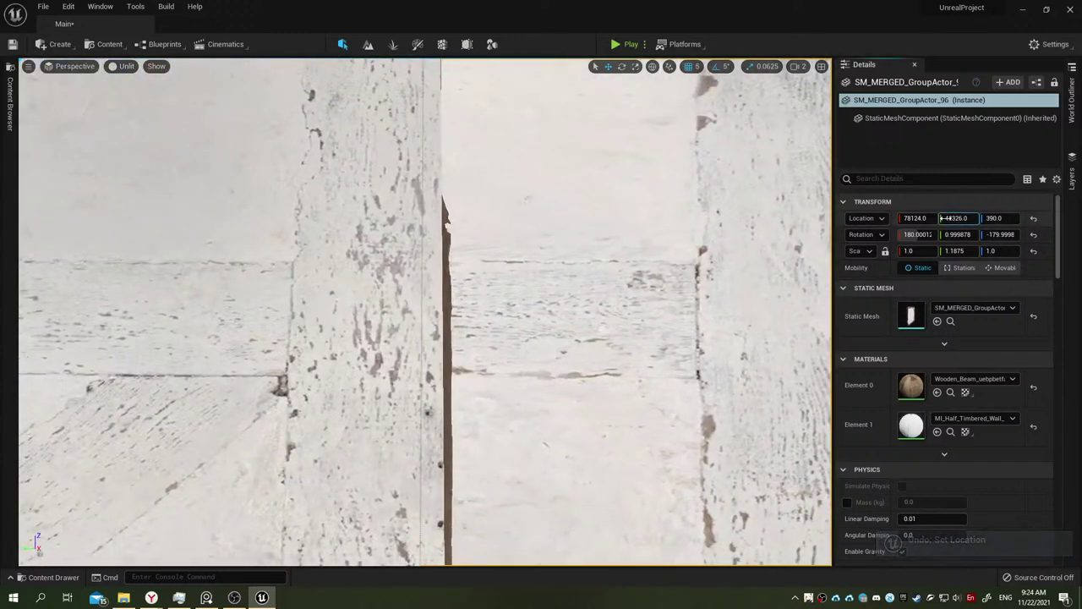
drag(937, 218, 942, 218)
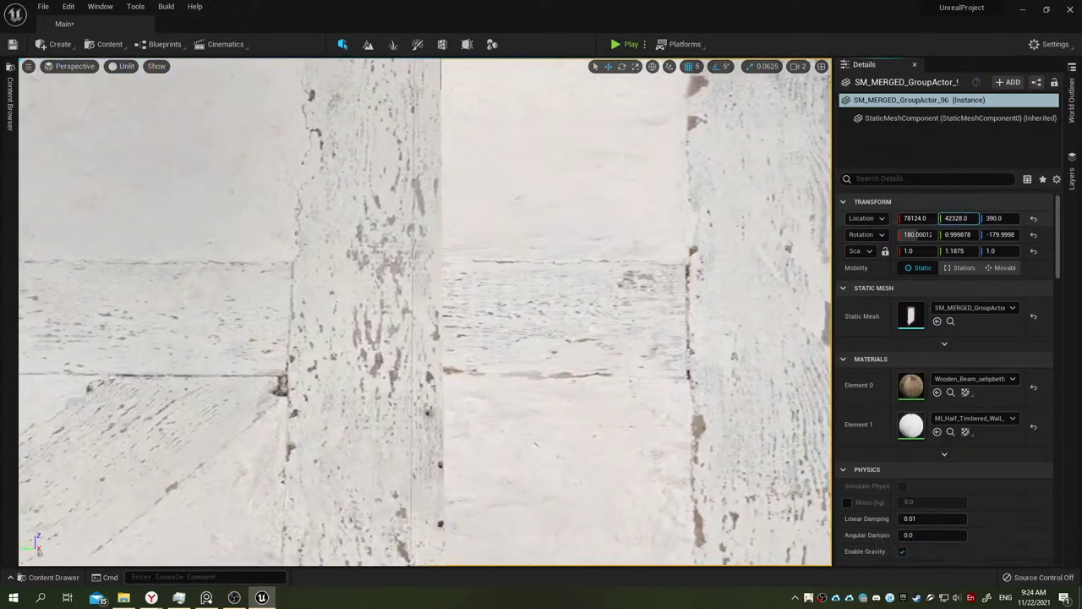
right_drag(345, 341, 344, 342)
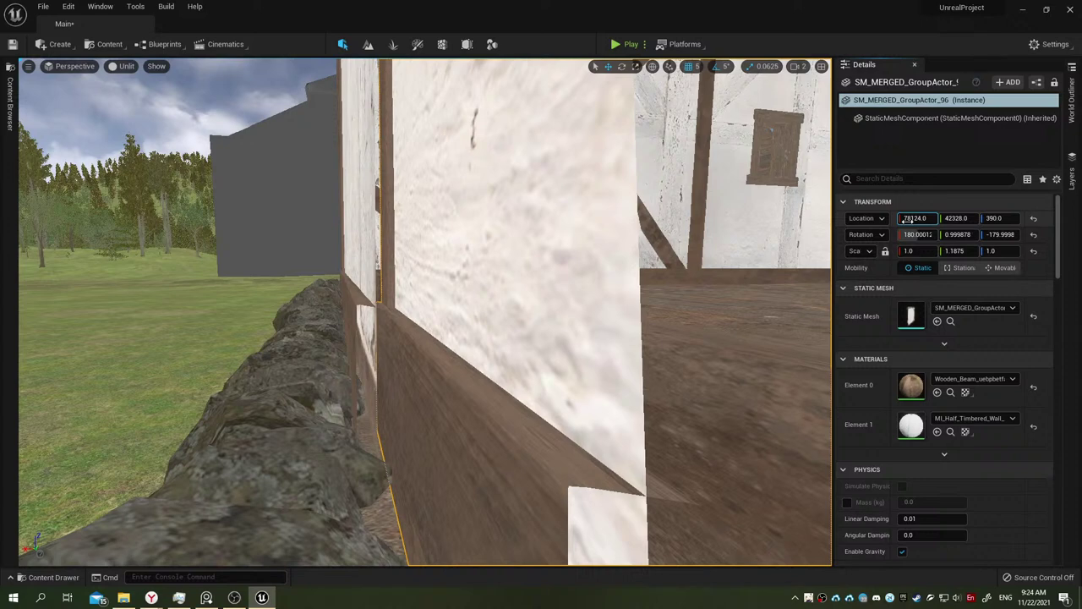
Step: Set the panel's rotation to 180, 0, -180 and check the fit from above
click(917, 235)
text(0)
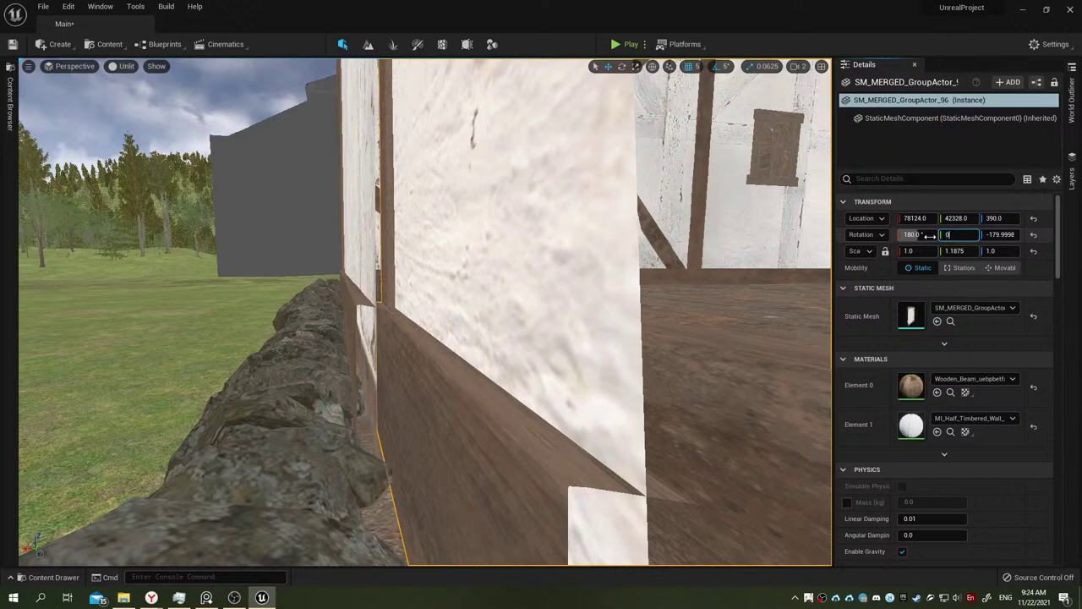
key(Return)
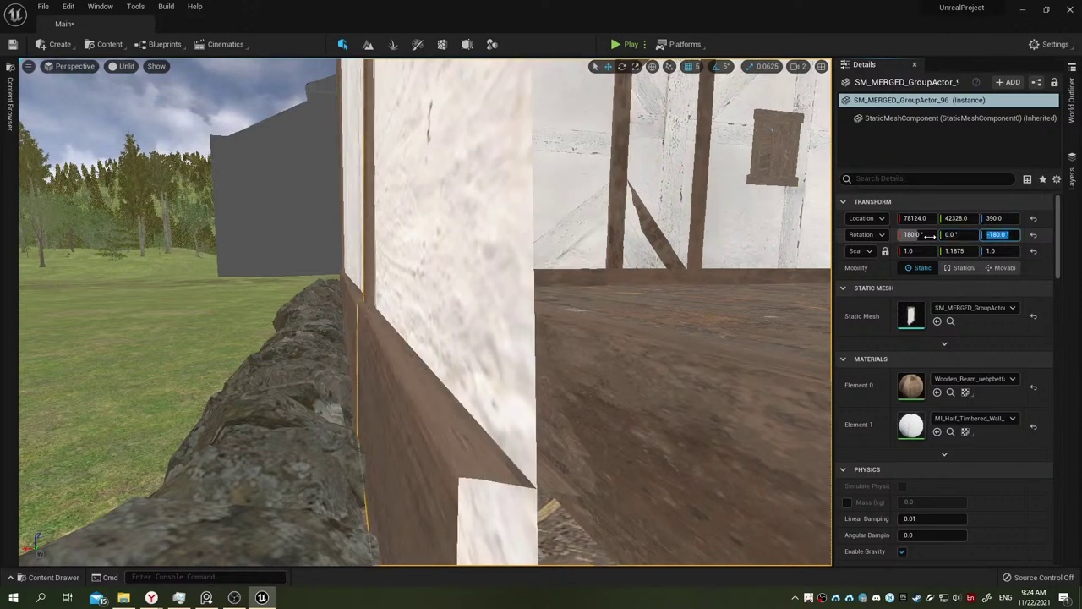
mouse_move(404, 327)
right_down()
mouse_move(405, 440)
mouse_move(404, 372)
right_up()
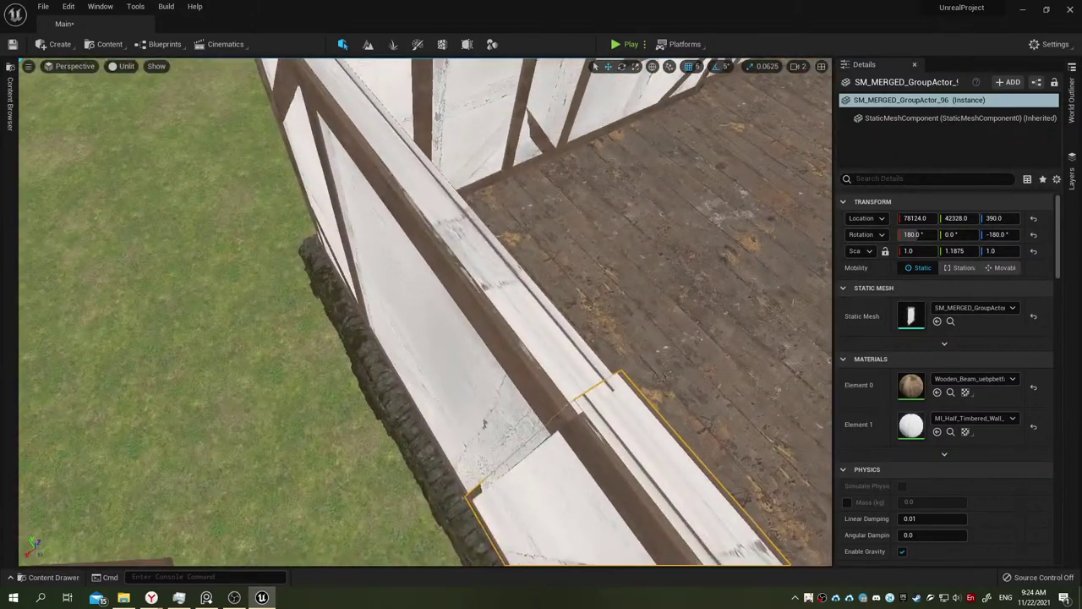
Step: Select the next front wall section and set its rotation to 180, 2.0, 0.0, checking the corner joint
click(403, 256)
right_drag(402, 256, 408, 286)
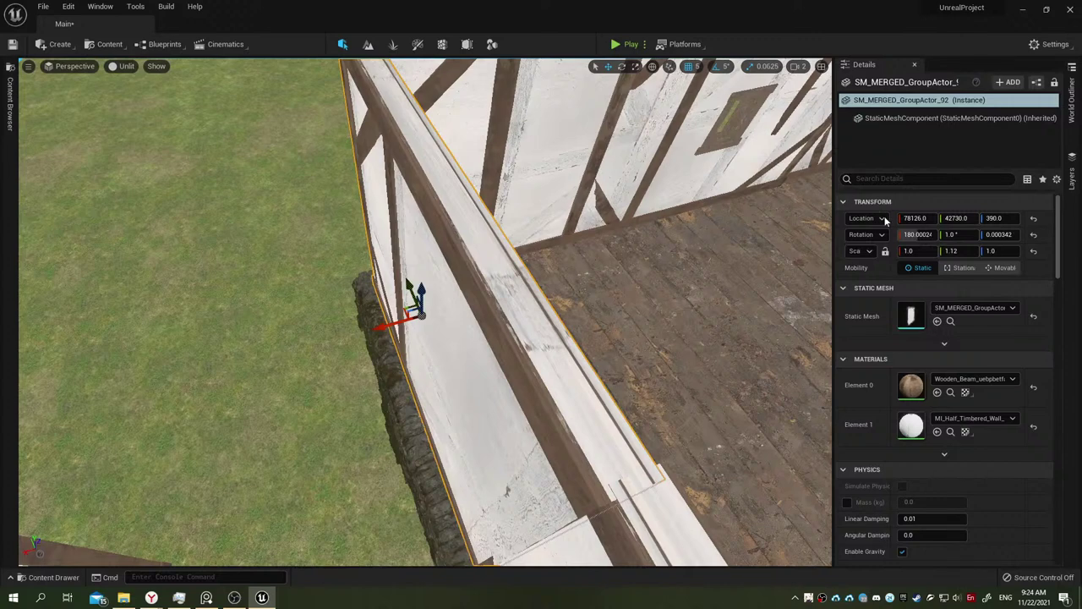
click(936, 234)
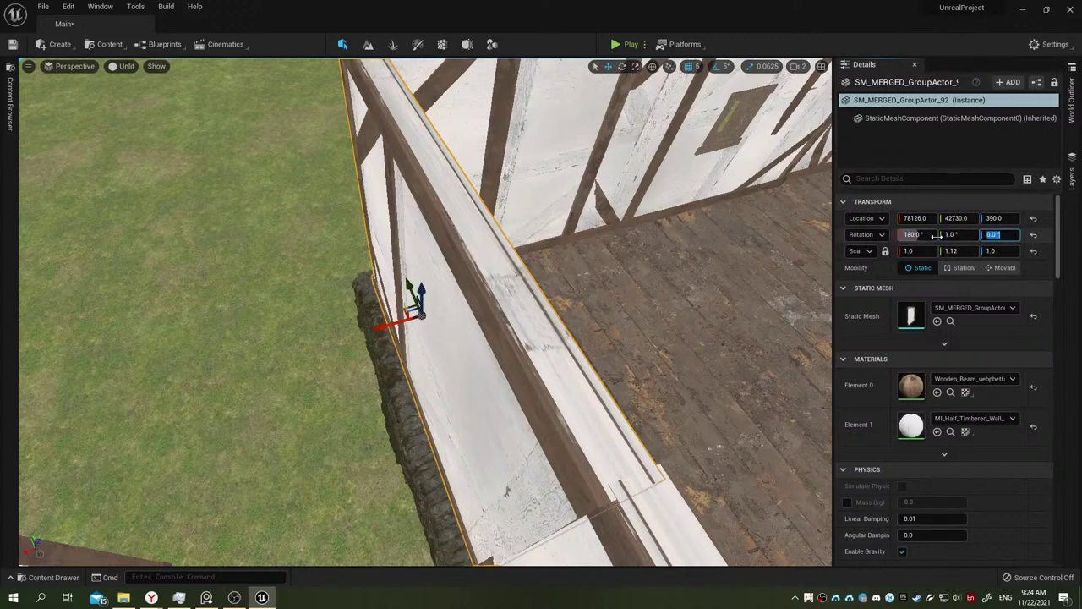
right_drag(431, 257, 457, 254)
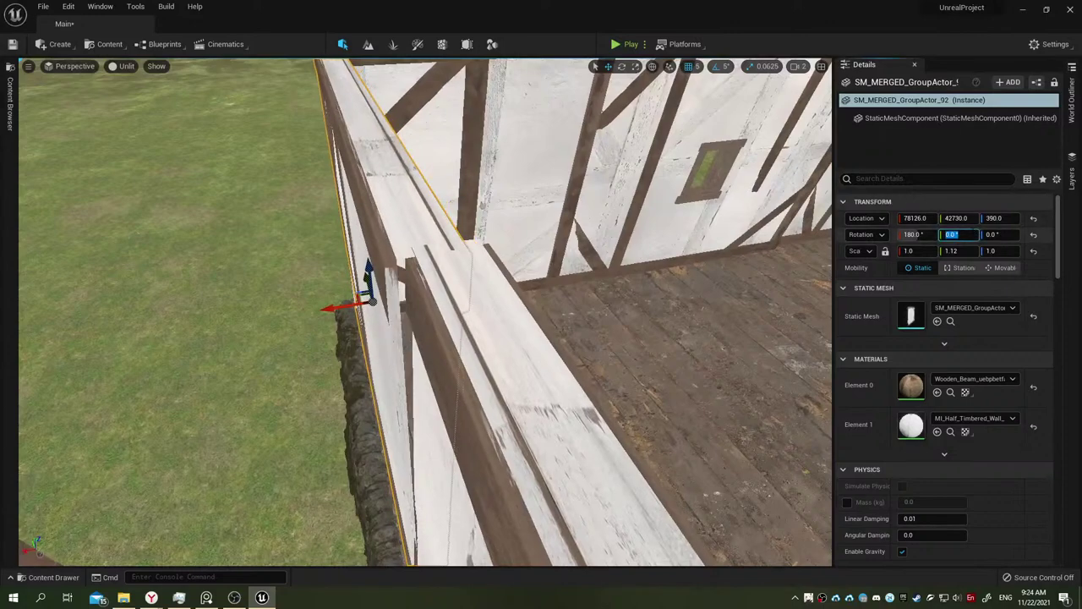
middle_drag(824, 256, 782, 355)
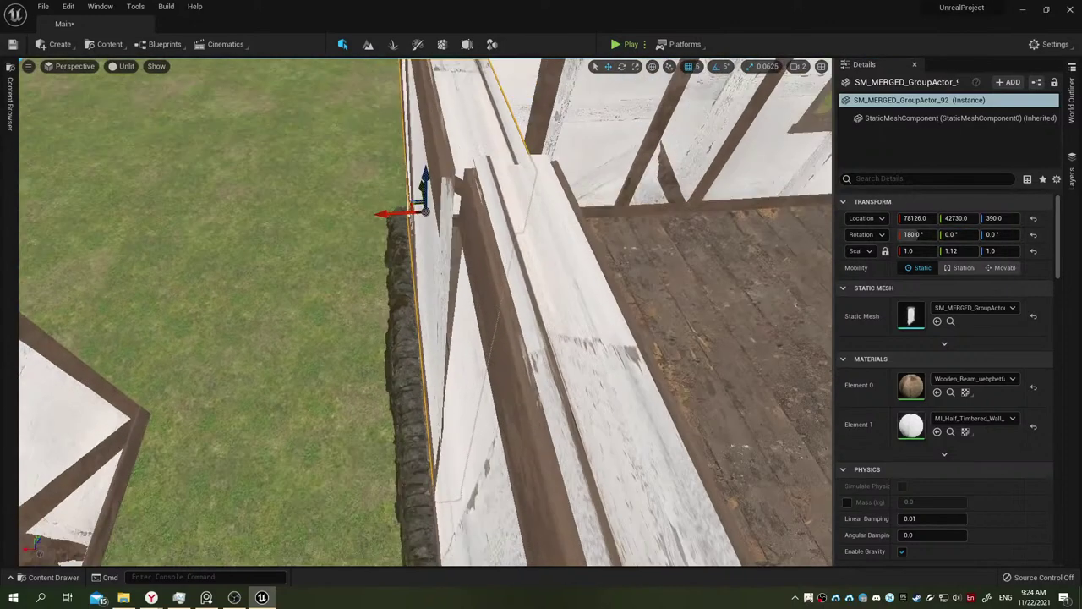
right_drag(782, 355, 783, 322)
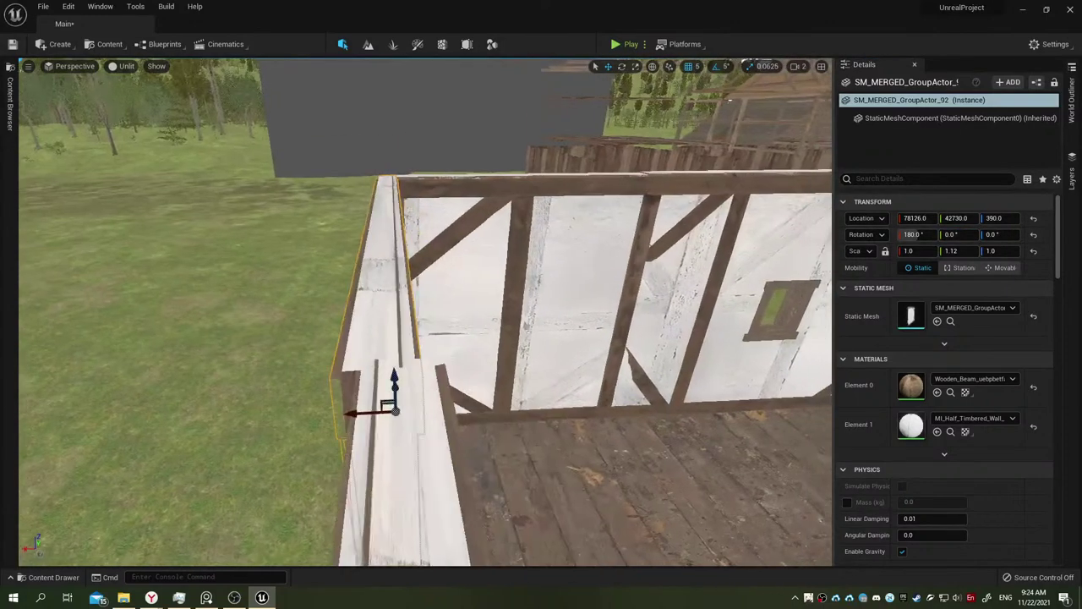
click(958, 236)
text(2)
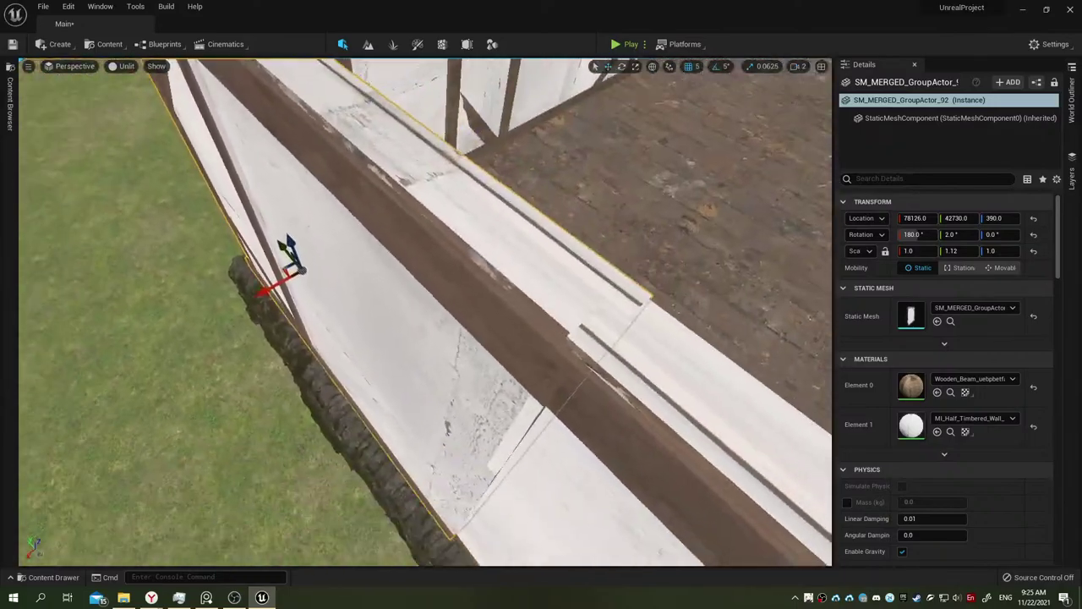
mouse_move(783, 321)
right_down()
mouse_move(592, 339)
mouse_move(609, 321)
mouse_move(558, 338)
right_up()
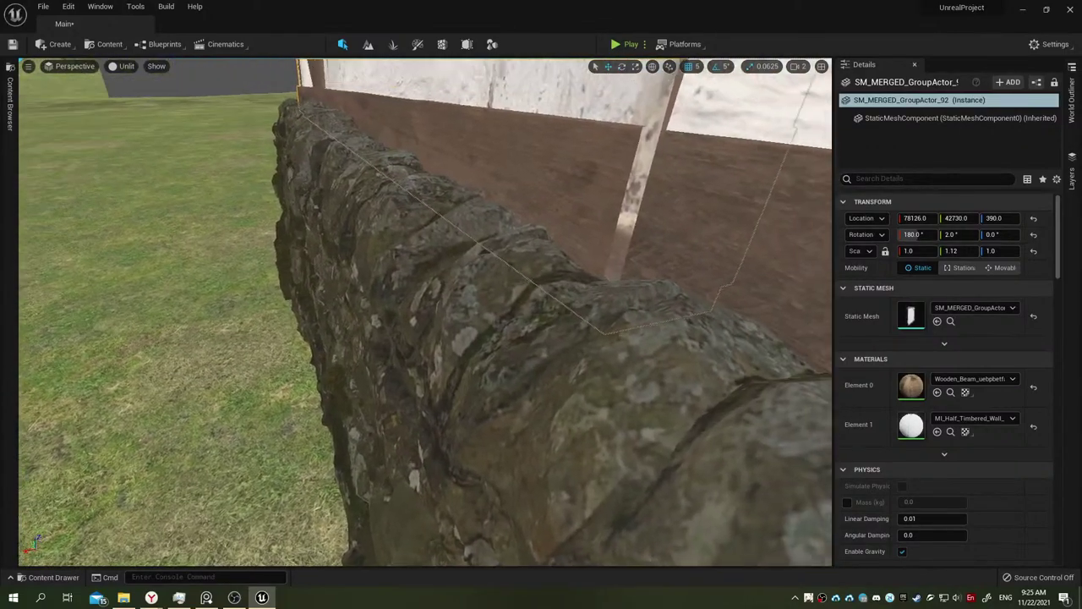
right_drag(442, 239, 442, 238)
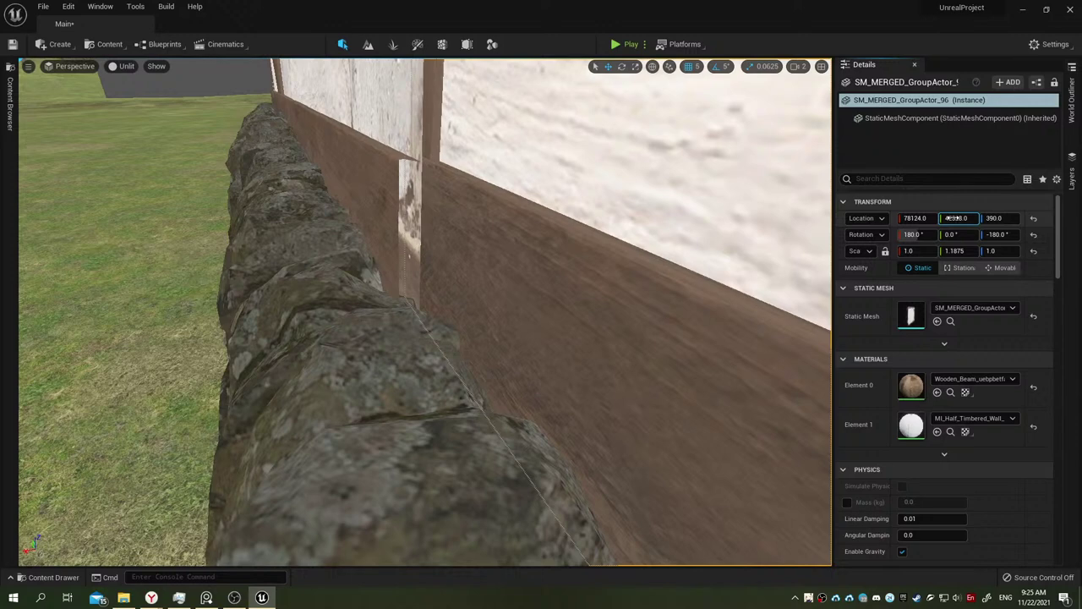
Step: Move the second wall piece to Y 42326 after undoing a first try, inspecting the seam from several angles
drag(958, 219, 954, 218)
key(ctrl+z)
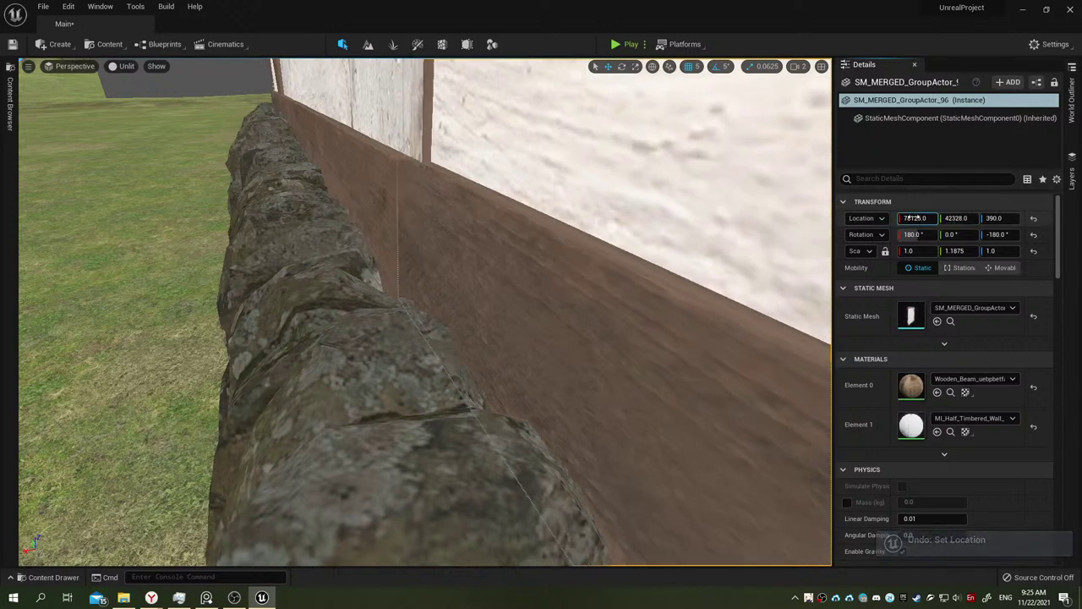
right_drag(423, 313, 440, 254)
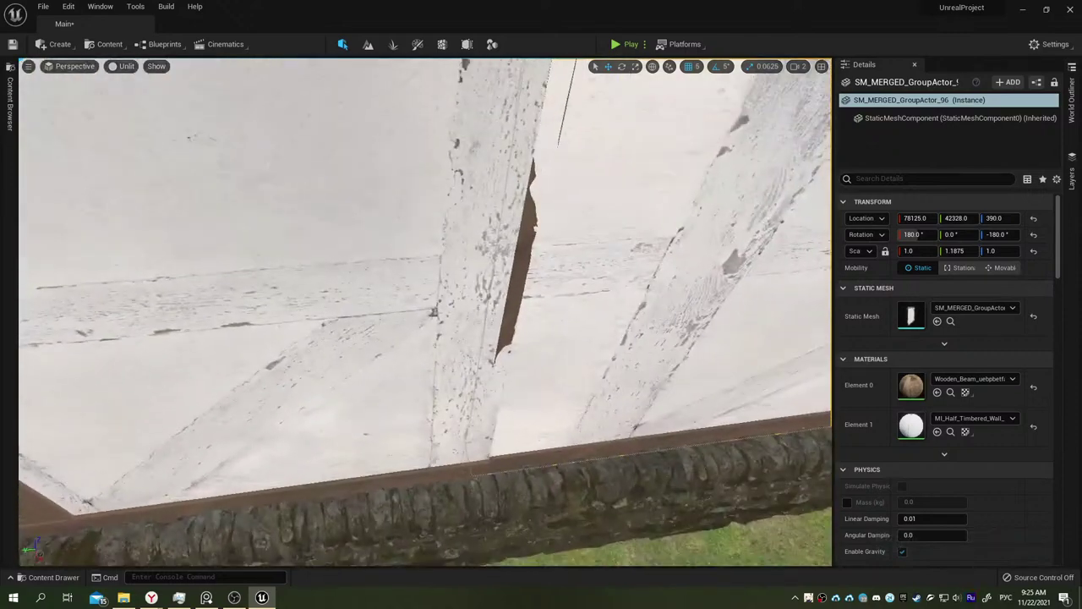
right_drag(423, 313, 423, 211)
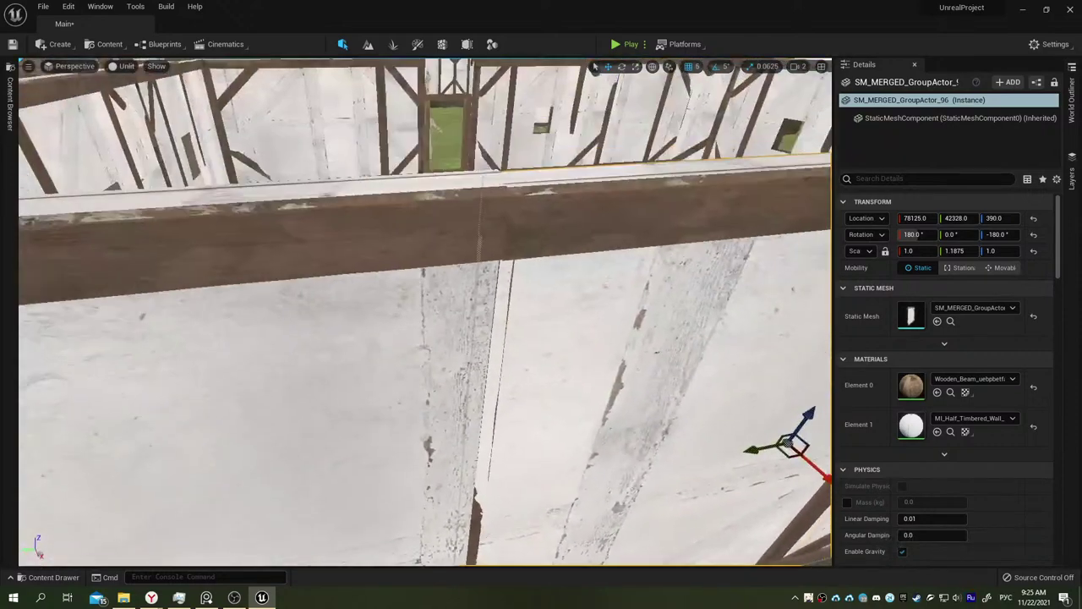
right_drag(653, 236, 653, 220)
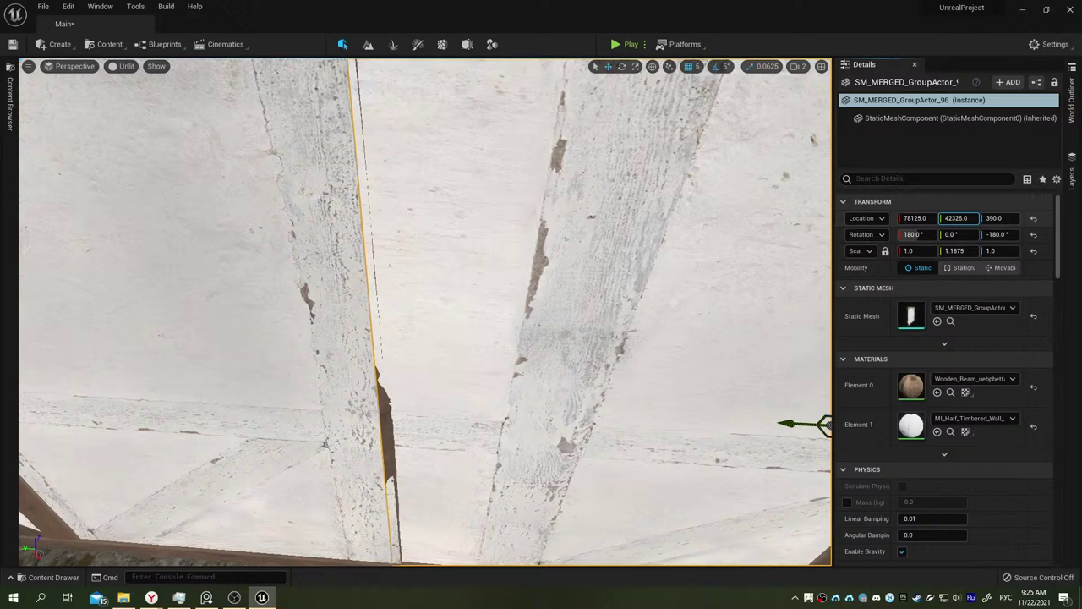
drag(957, 218, 956, 218)
drag(956, 218, 957, 218)
right_drag(423, 338, 423, 254)
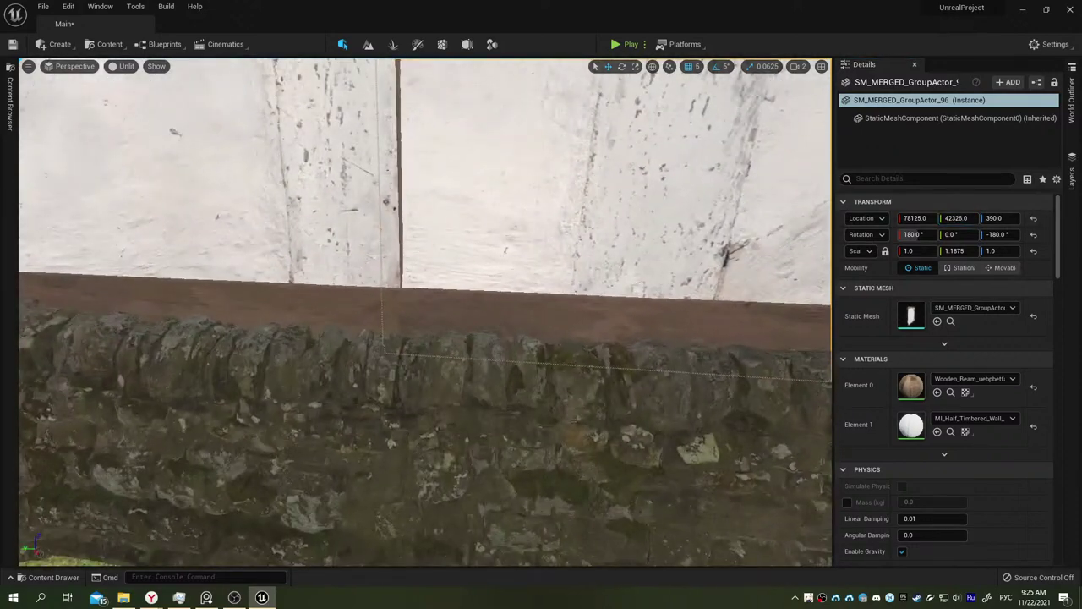
right_drag(423, 339, 423, 211)
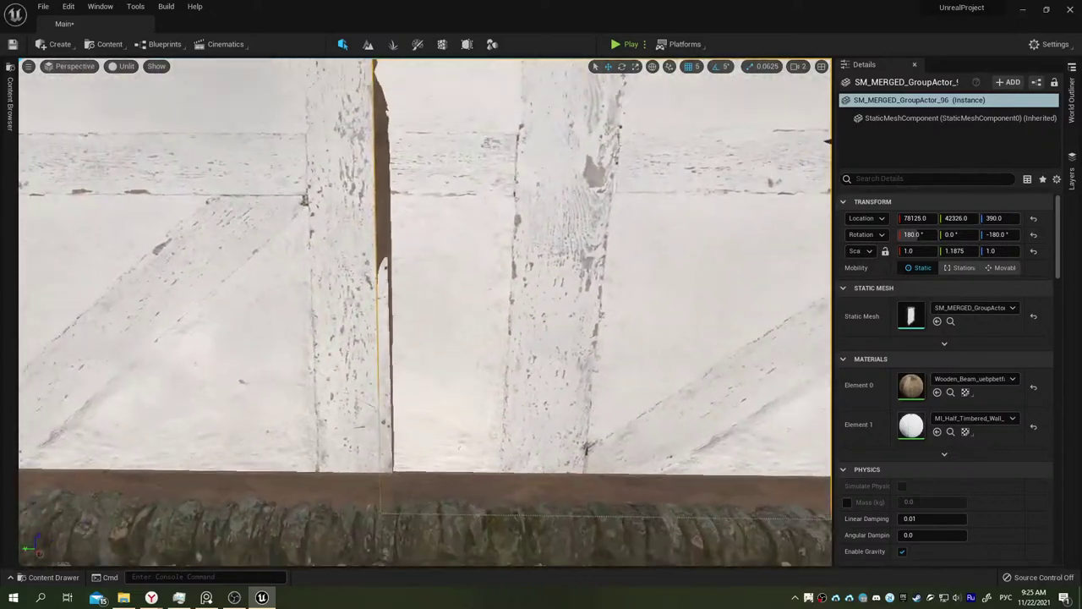
right_drag(423, 313, 423, 253)
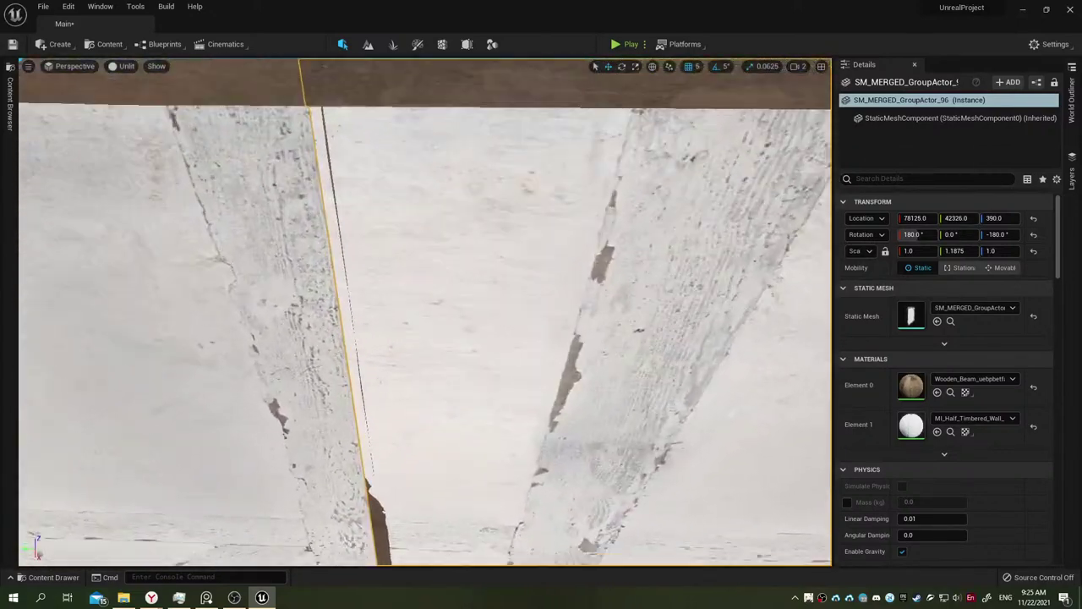
right_drag(422, 312, 423, 254)
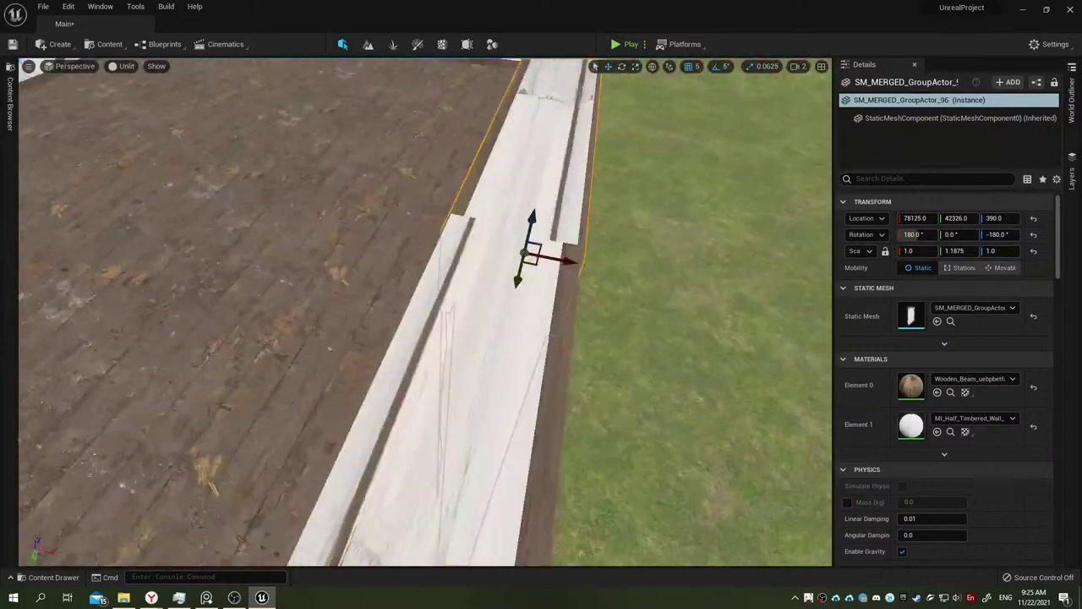
right_drag(423, 313, 457, 313)
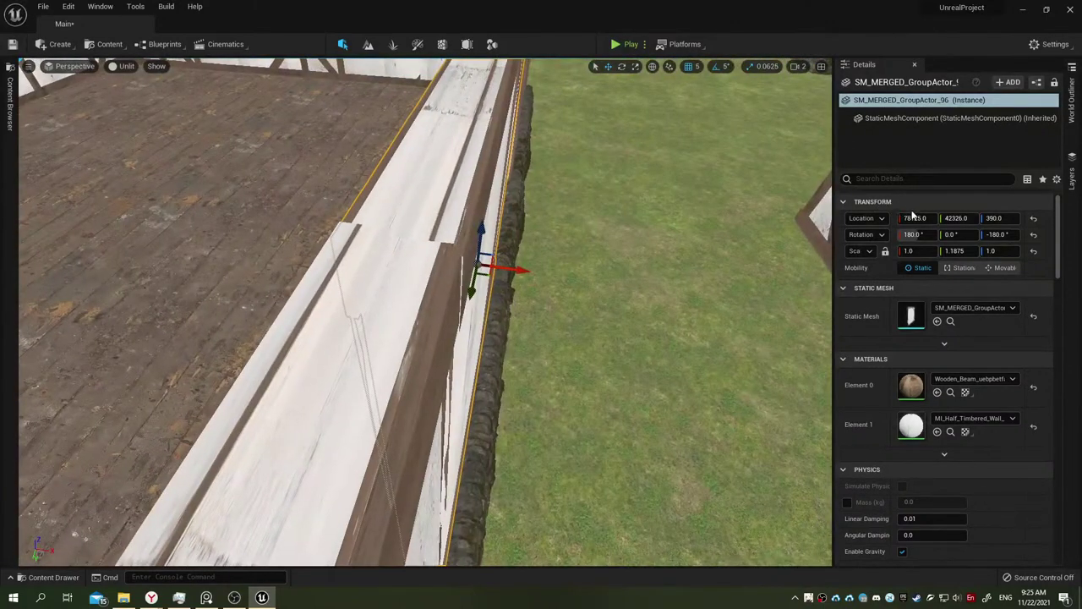
Step: Enter the wall piece's Location Y as 42325, then 42326
click(963, 220)
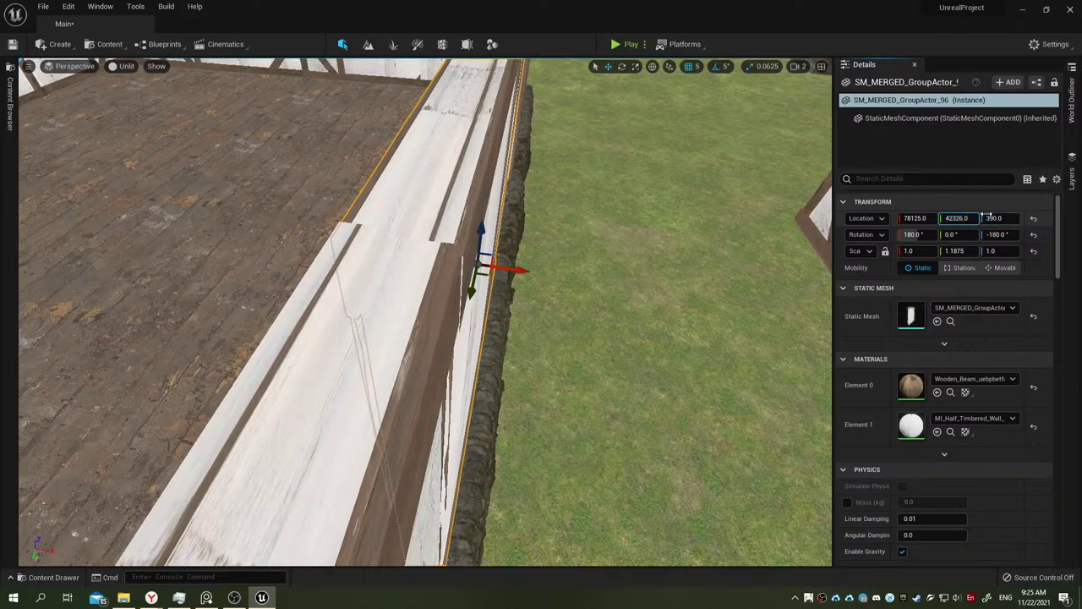
key(Return)
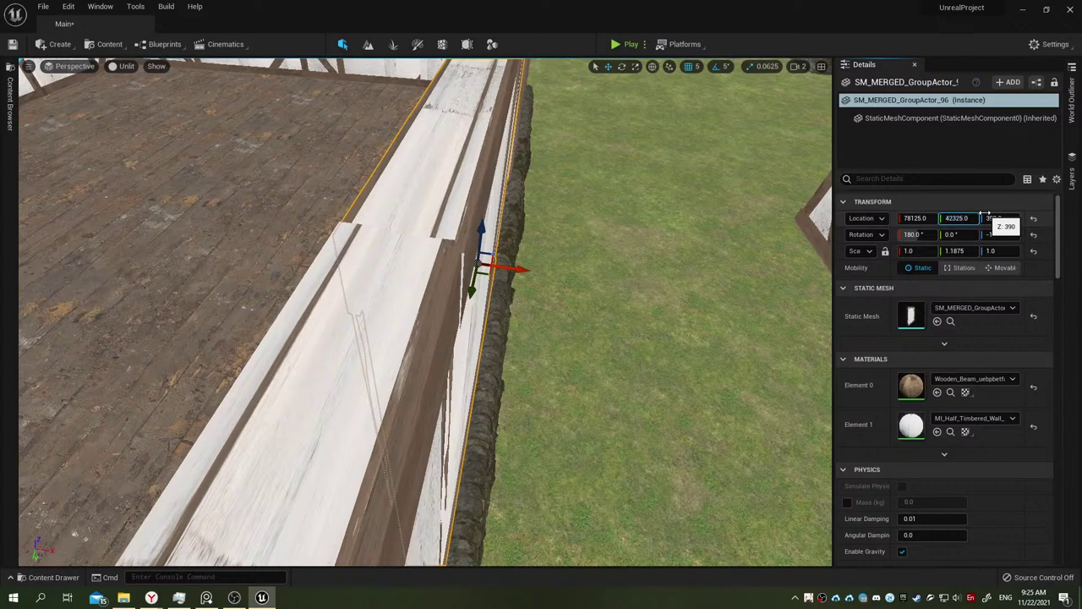
key(Return)
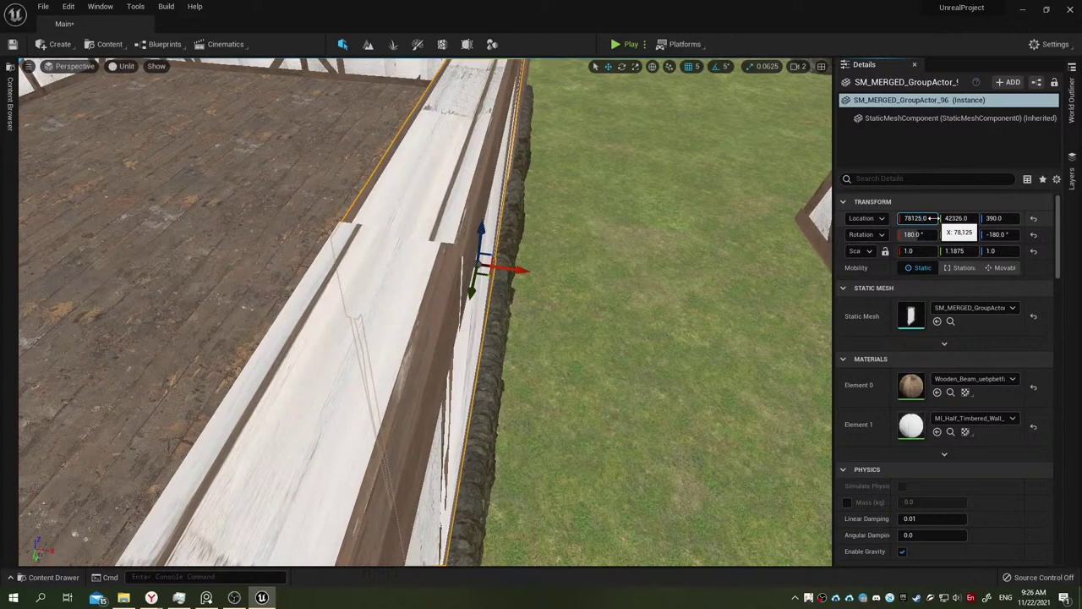
Step: Refine the wall piece's Location X from 78124 to 78124.5, then 78124.6, checking the beam joint
drag(934, 218, 933, 219)
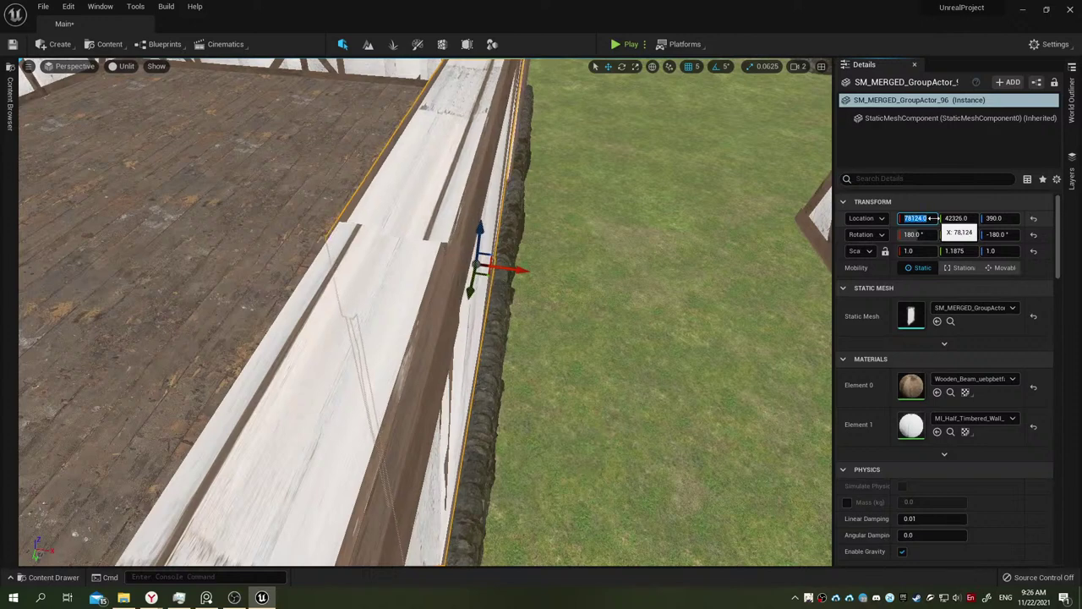
right_drag(668, 281, 668, 282)
text(78124.5)
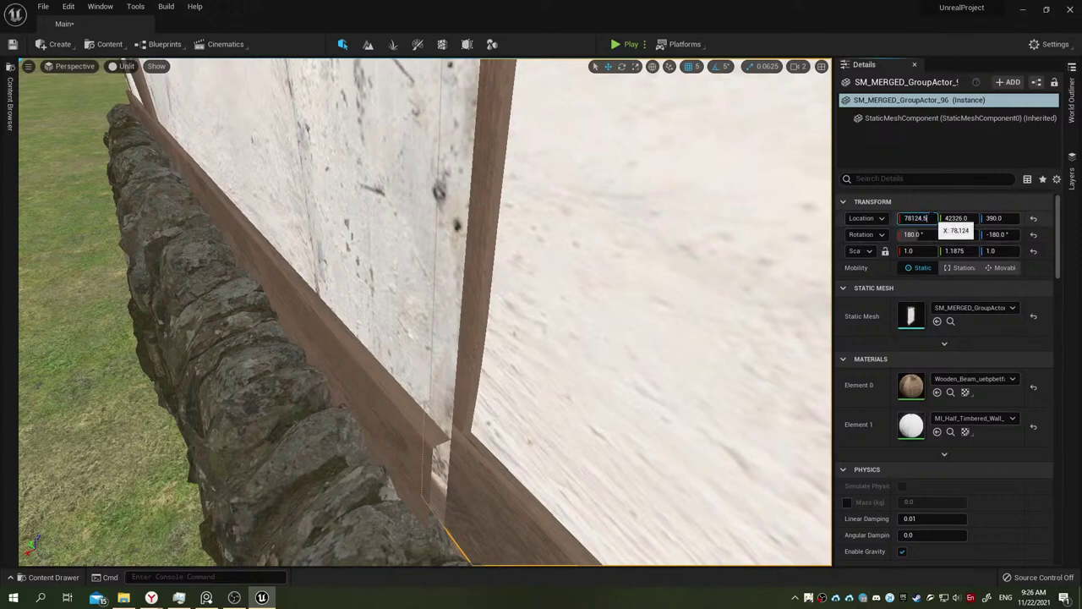
key(Return)
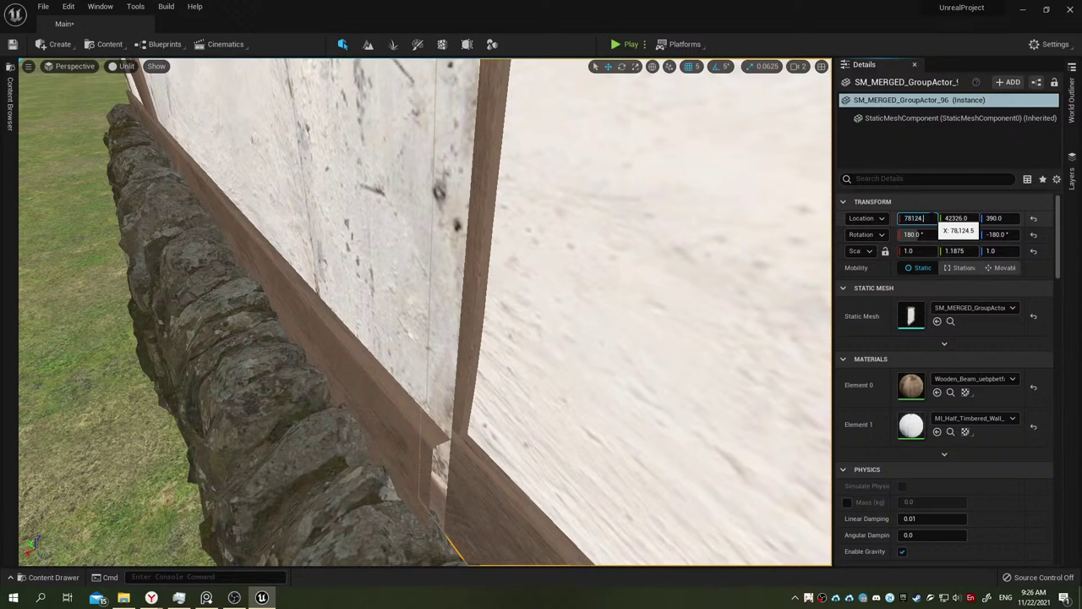
text(.6)
key(Return)
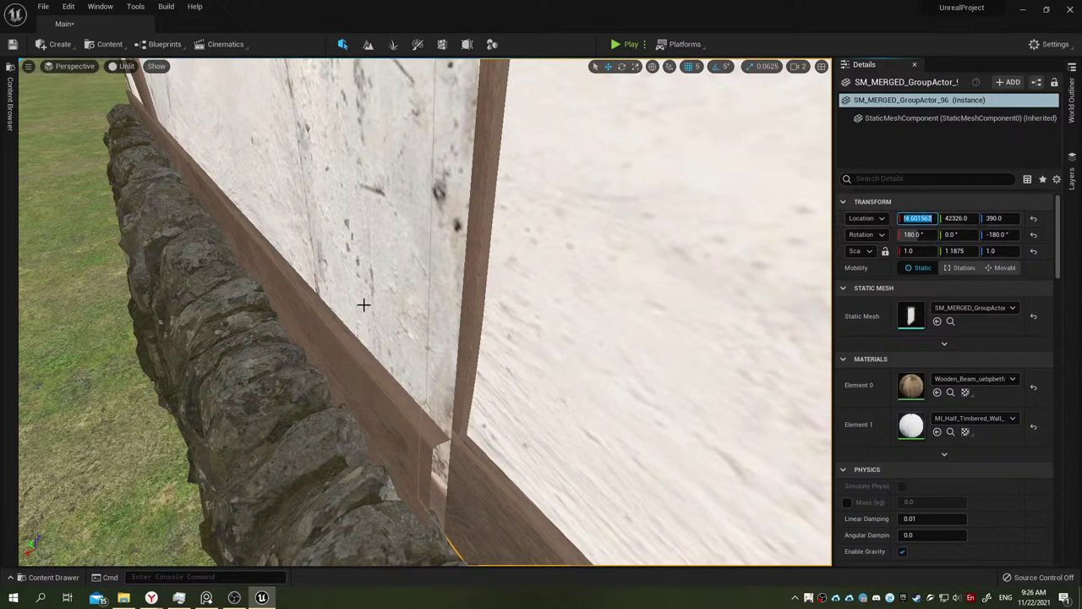
drag(364, 305, 381, 305)
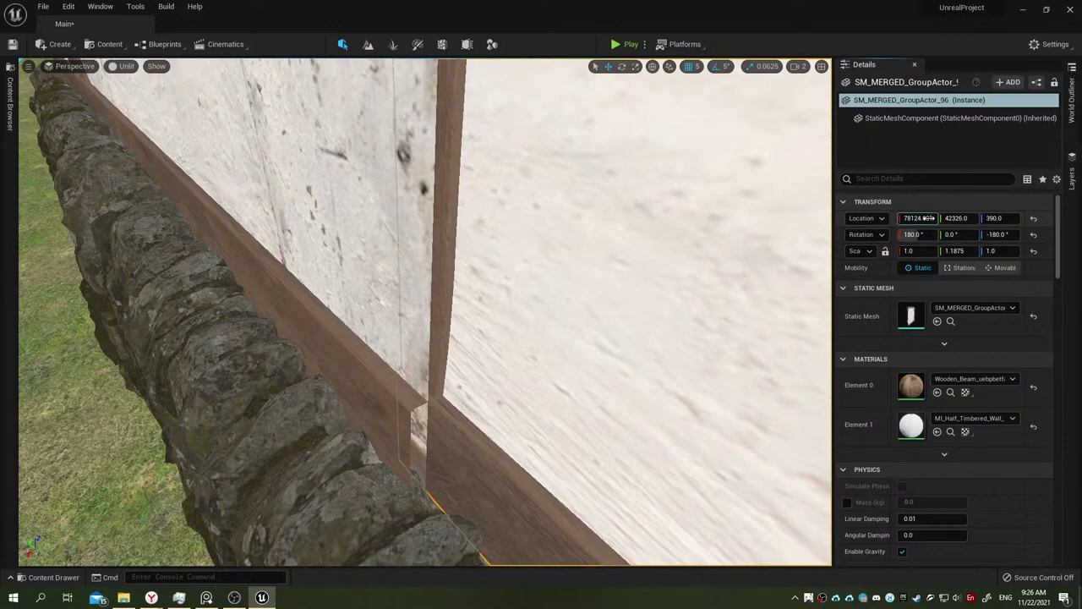
click(930, 219)
click(917, 218)
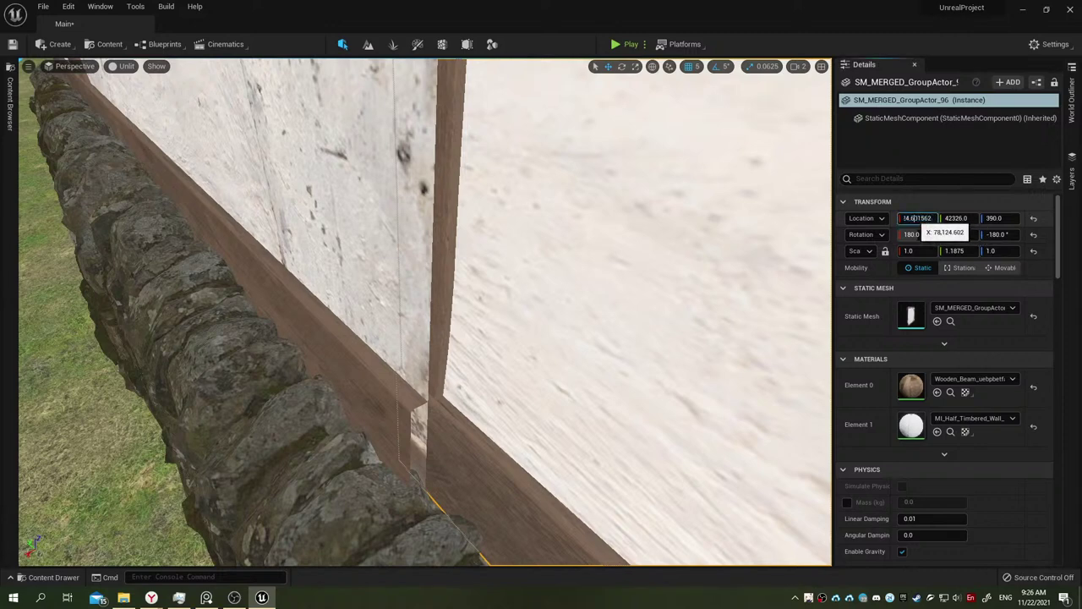
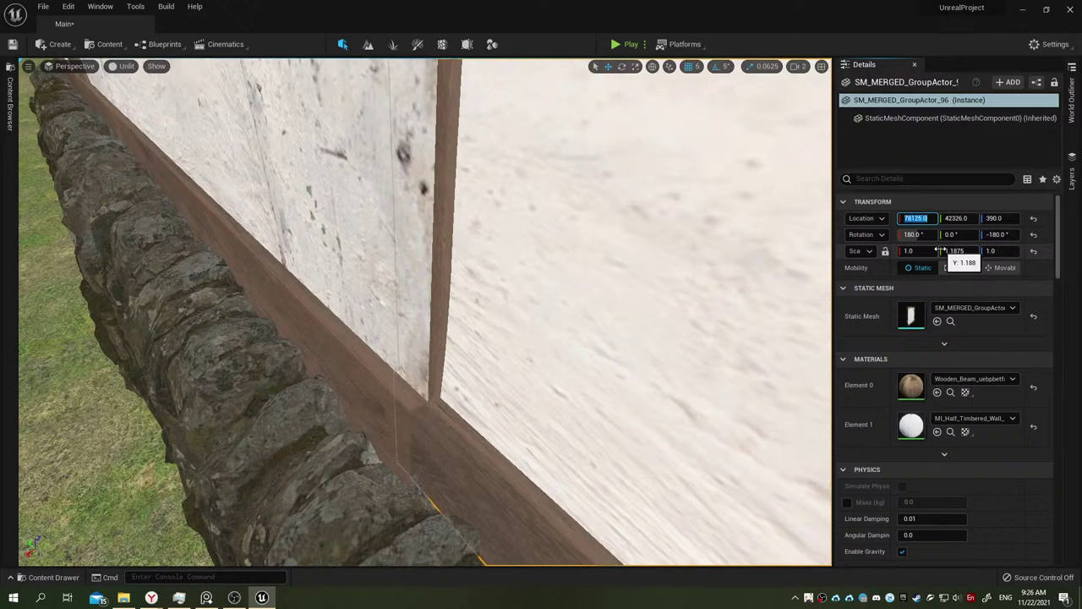
Step: Try Y rotation tilts of 2°, 1° and -1° on the timbered wall segment
right_drag(421, 361, 421, 361)
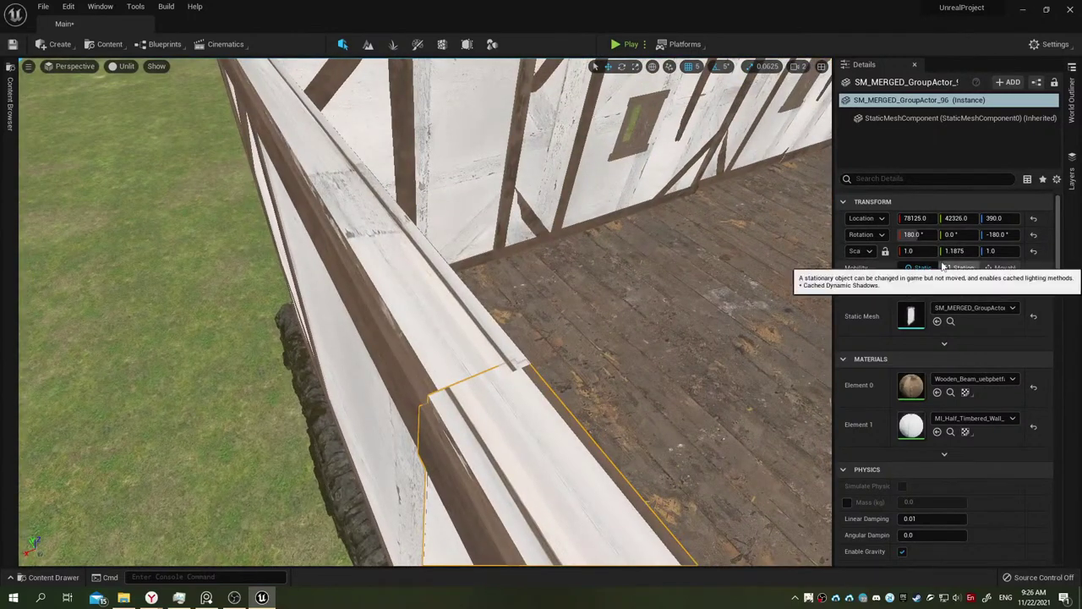
text(2)
key(Return)
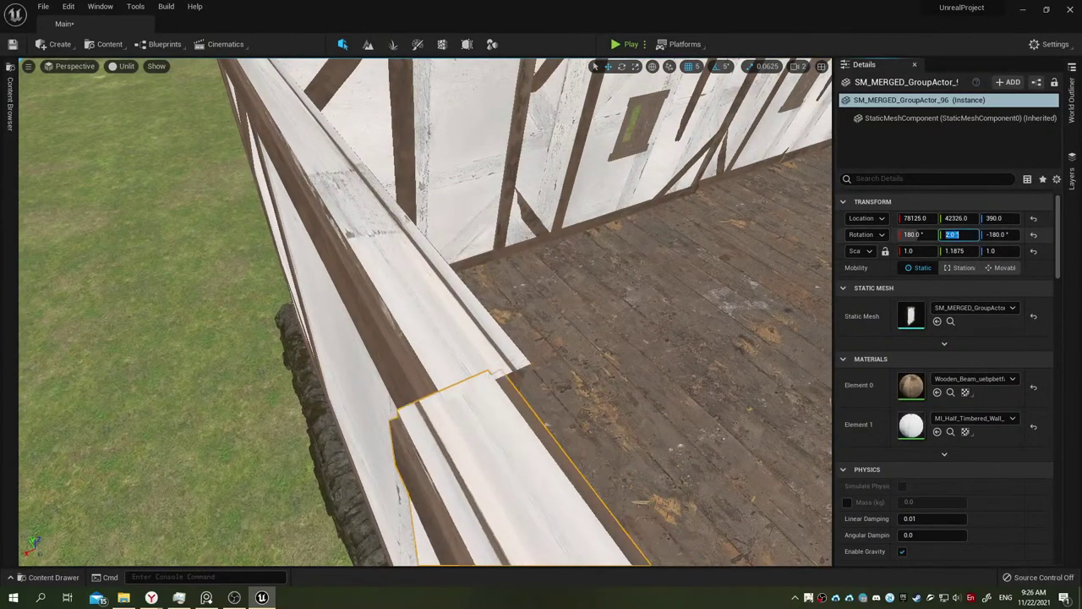
key(Return)
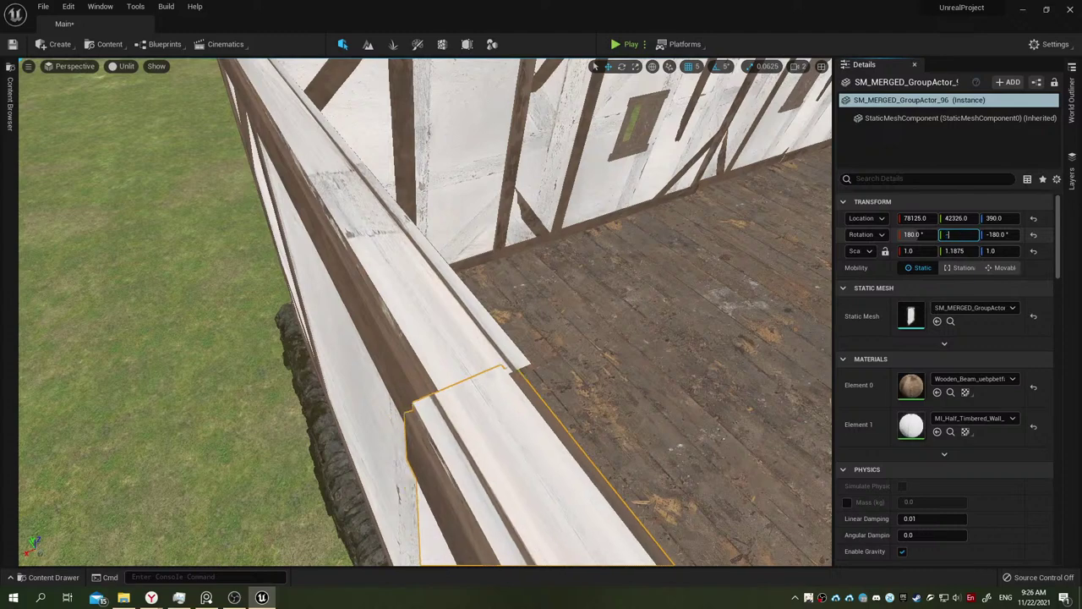
key(Return)
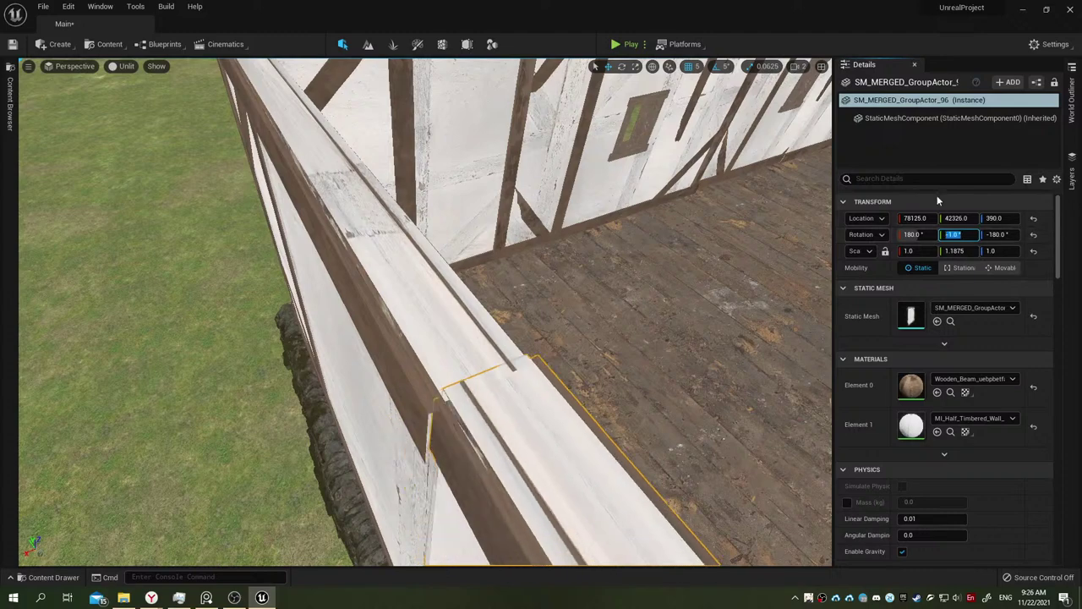
Step: Inspect the wall base along the foundation and reset its Y rotation to 0°
mouse_move(541, 304)
right_down()
mouse_move(474, 321)
mouse_move(457, 313)
right_up()
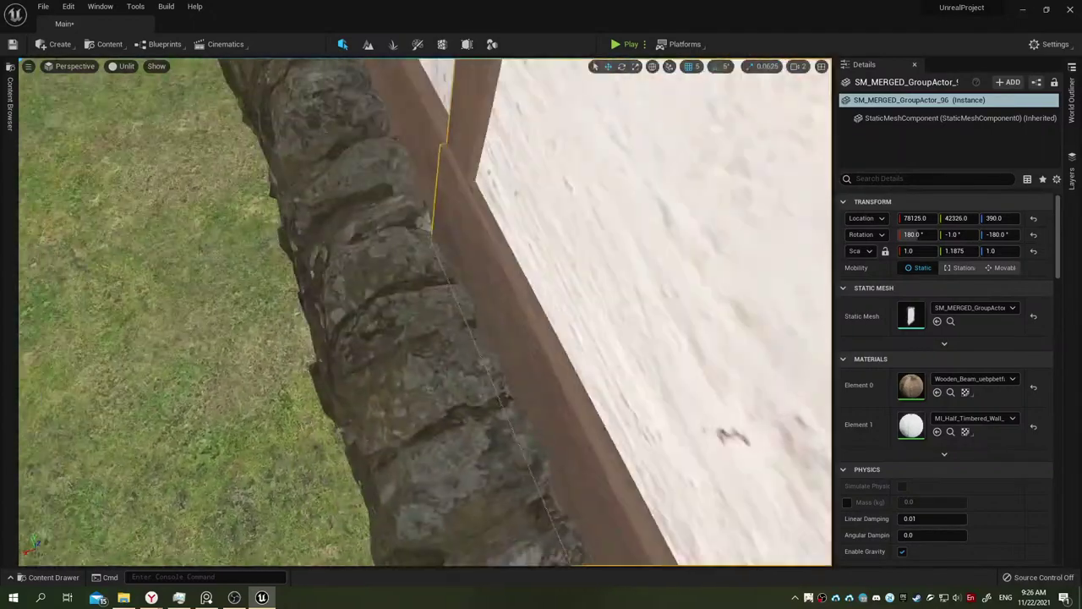
right_drag(457, 313, 457, 313)
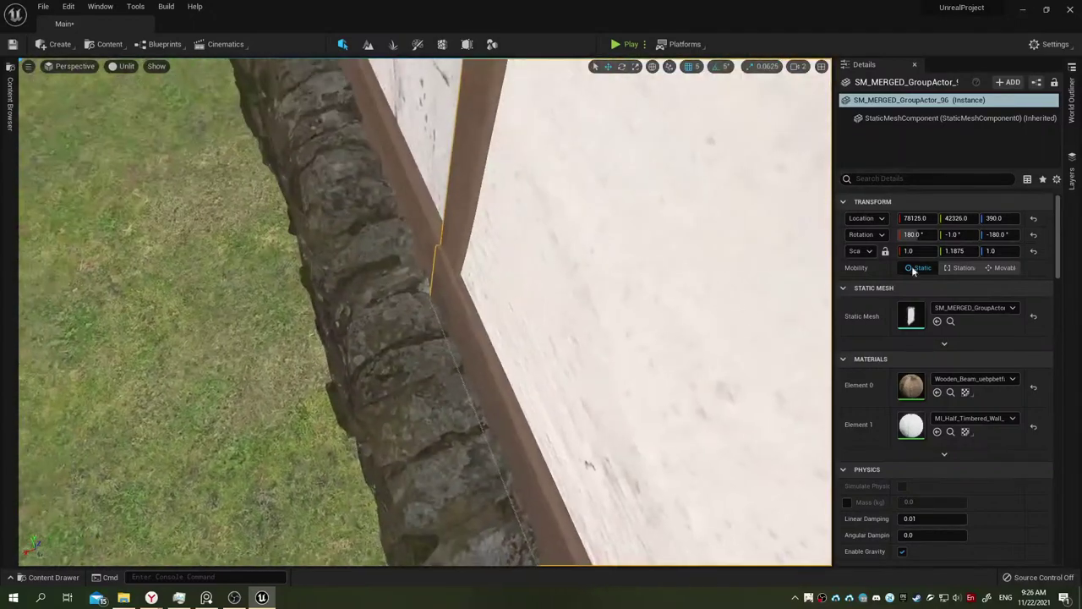
click(974, 234)
text(0)
key(Return)
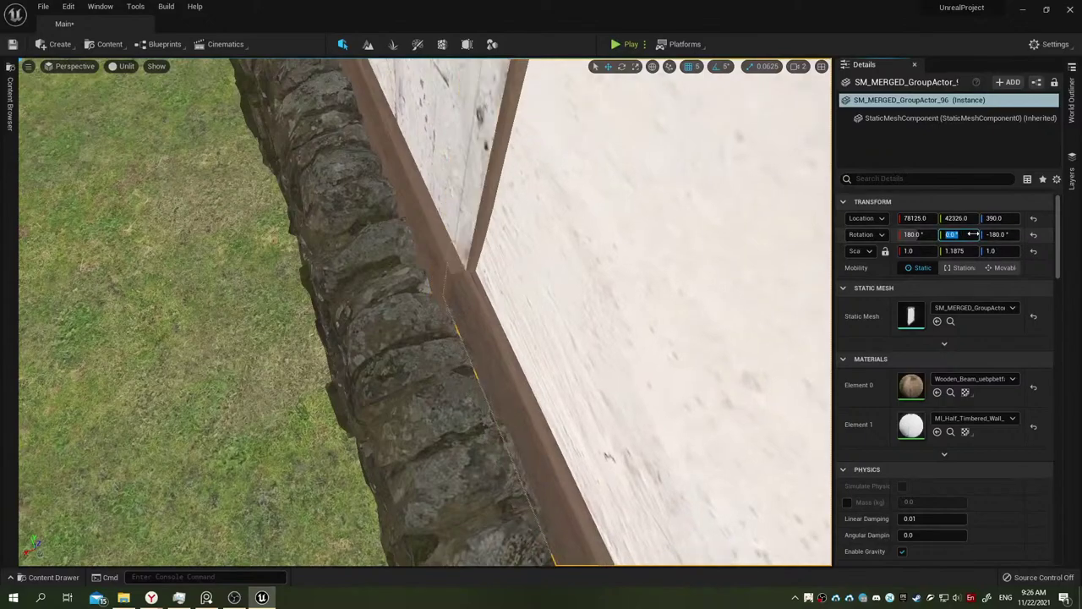
right_drag(787, 218, 787, 218)
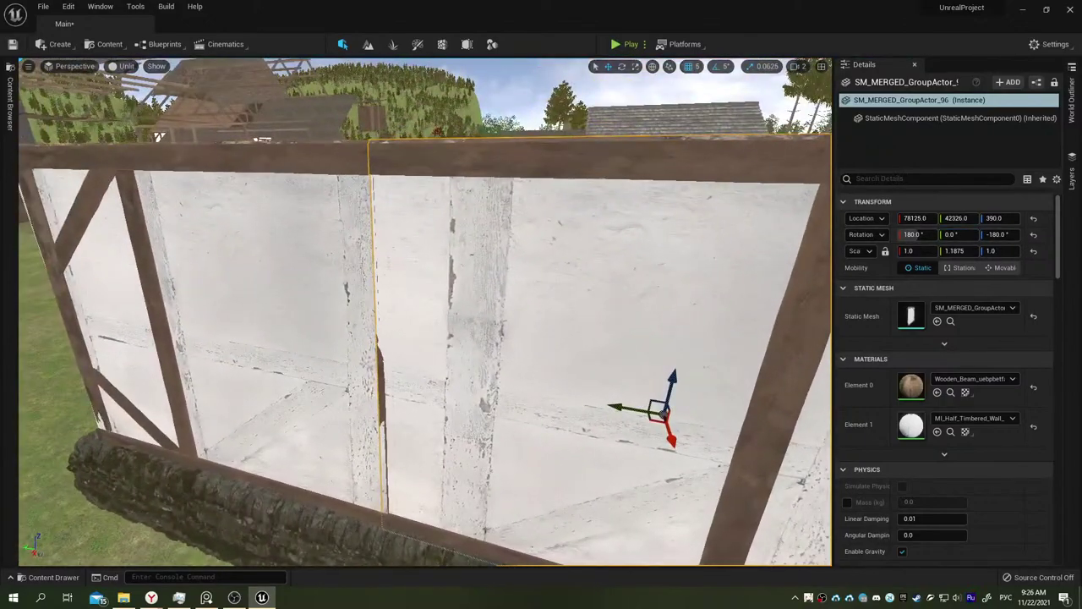
click(135, 133)
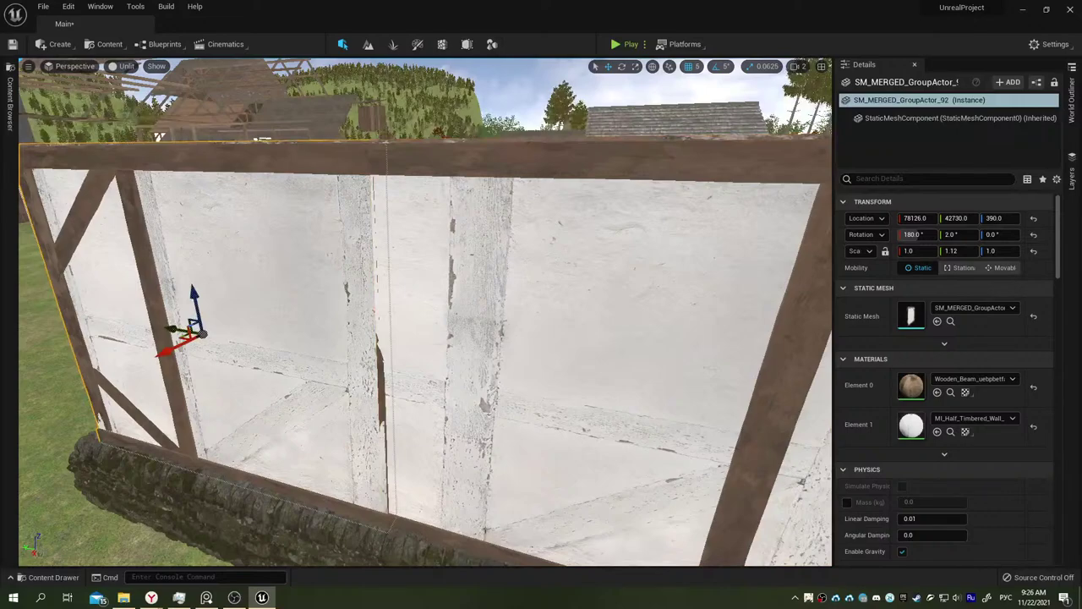
right_drag(136, 132, 135, 133)
right_drag(423, 313, 423, 313)
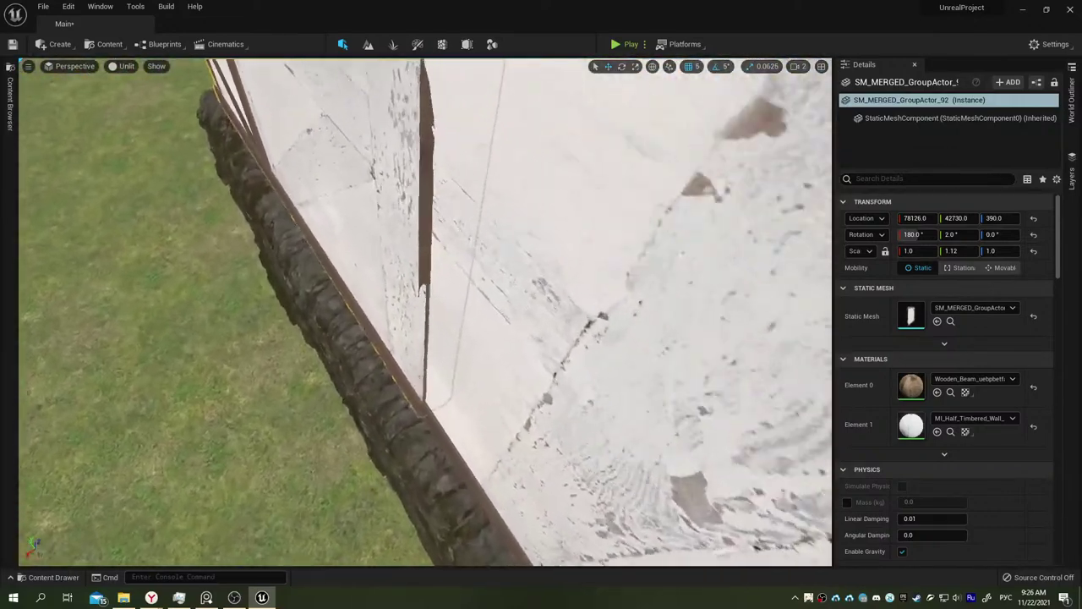
right_drag(329, 300, 328, 301)
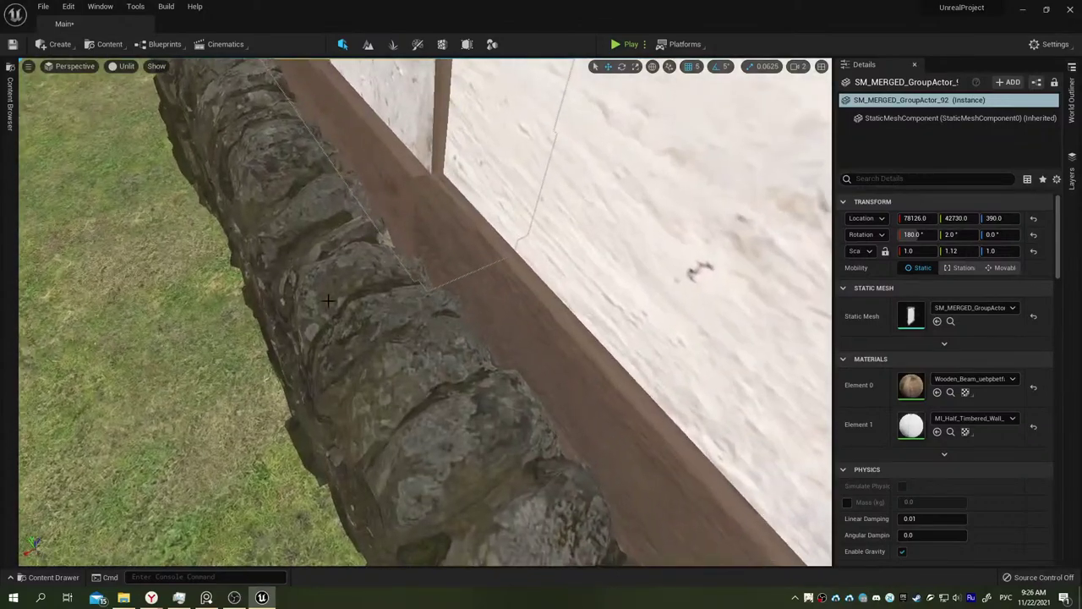
click(508, 241)
right_drag(507, 240, 508, 241)
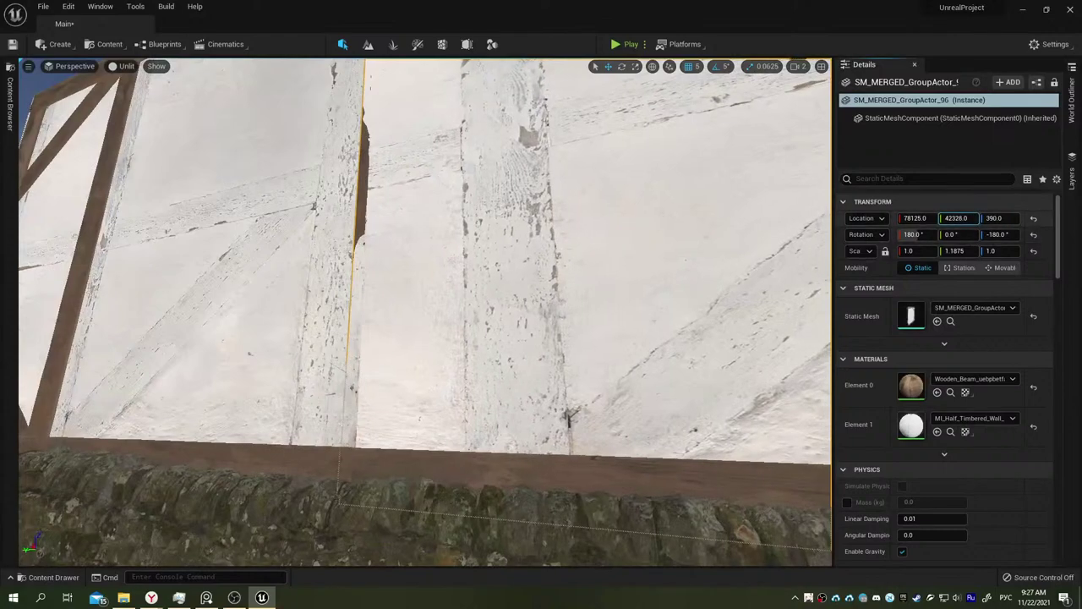
Step: Undo the stray location edit, set the wall's Location X to 78127, and check alignment
right_drag(508, 241, 508, 240)
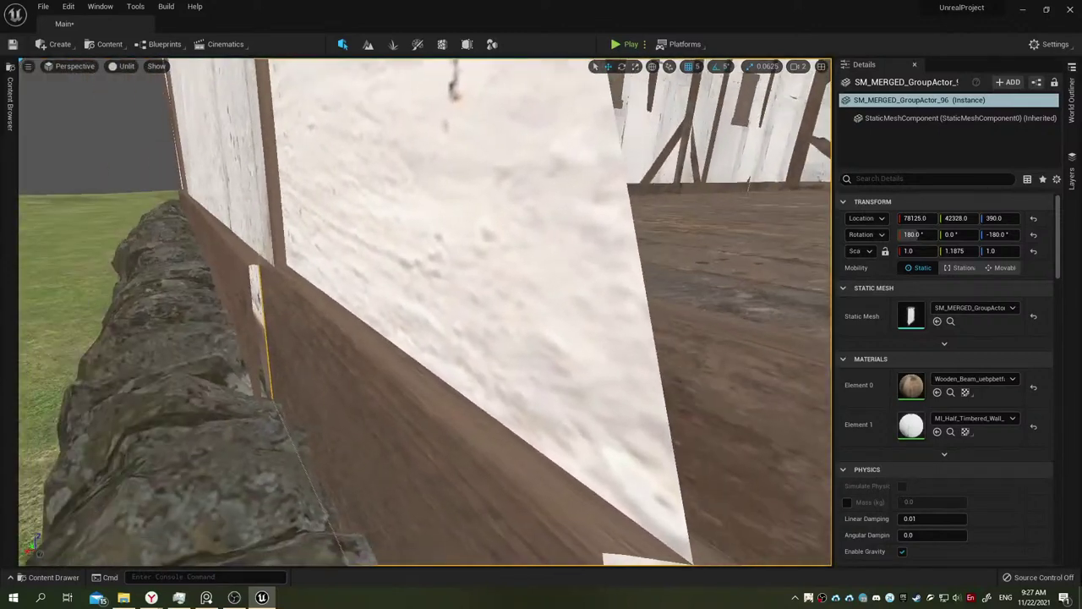
right_drag(681, 199, 681, 199)
click(952, 218)
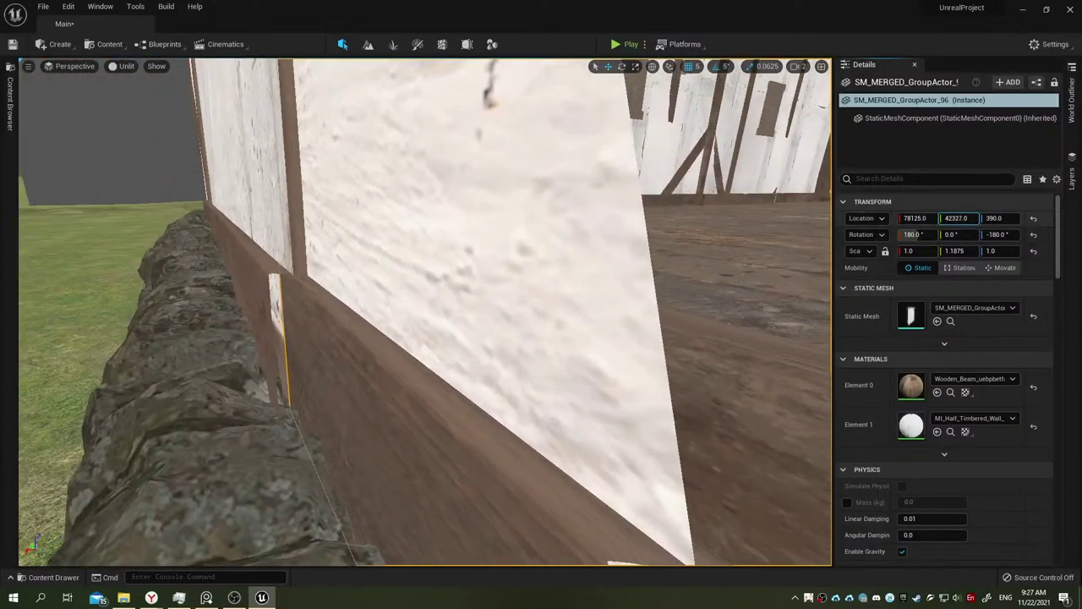
key(ctrl+z)
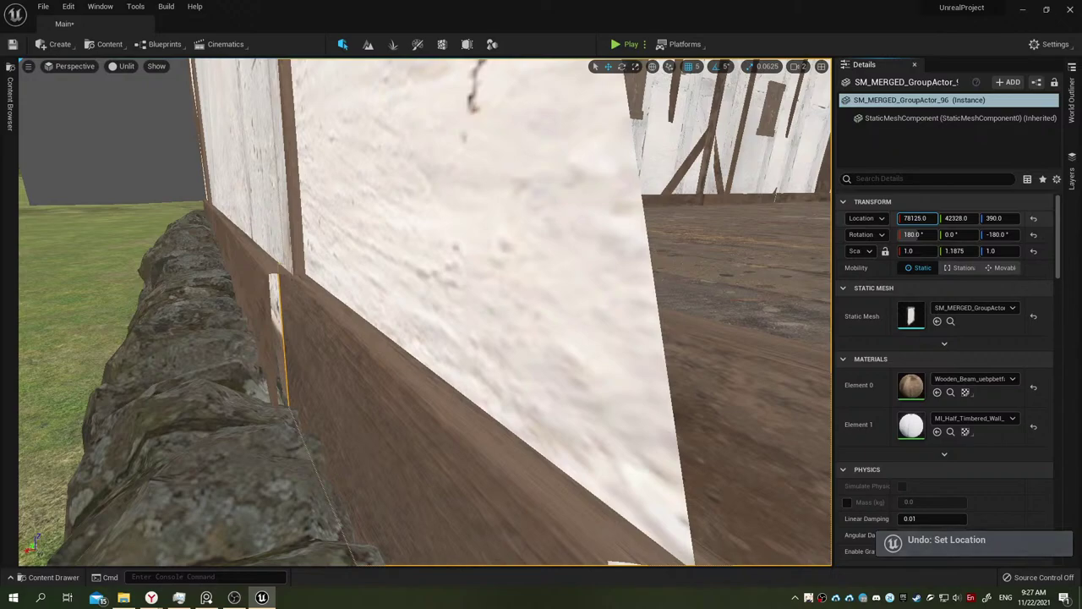
key(ctrl+z)
key(ctrl+z)
key(ctrl+z)
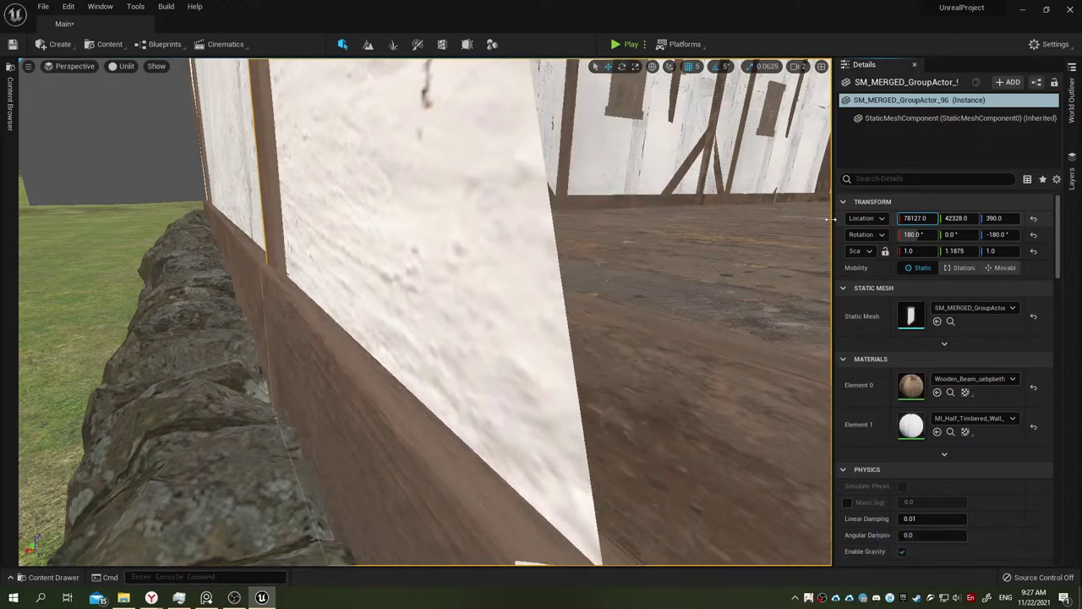
mouse_move(824, 220)
right_down()
mouse_move(744, 212)
mouse_move(745, 254)
mouse_move(83, 324)
right_up()
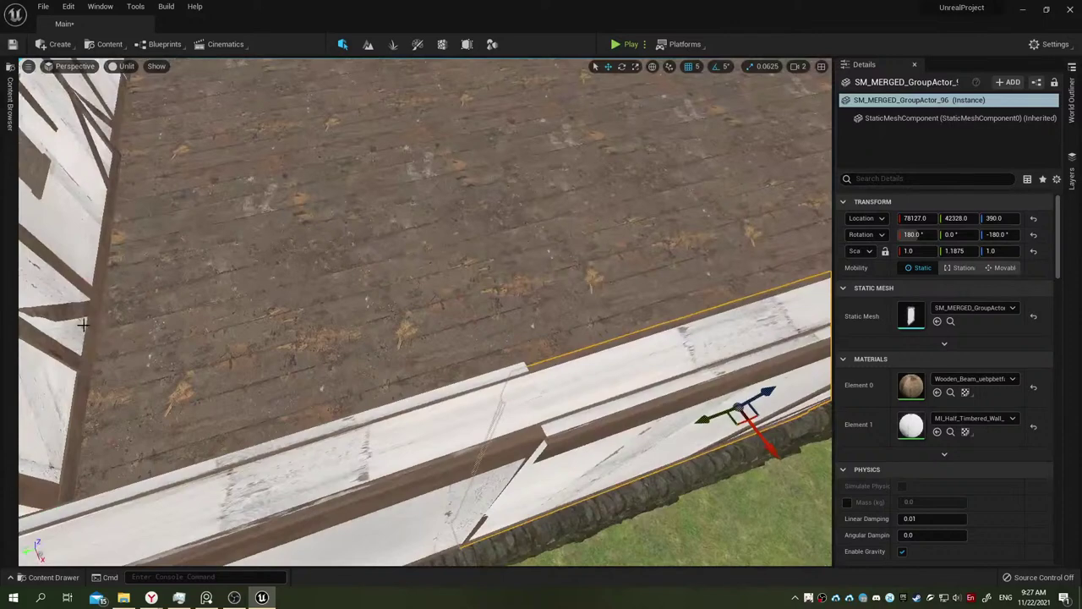
Step: Select the other wall segment, tilt it to 1°, and inspect its base from outside
click(341, 443)
mouse_move(341, 442)
right_down()
mouse_move(254, 435)
mouse_move(796, 321)
right_up()
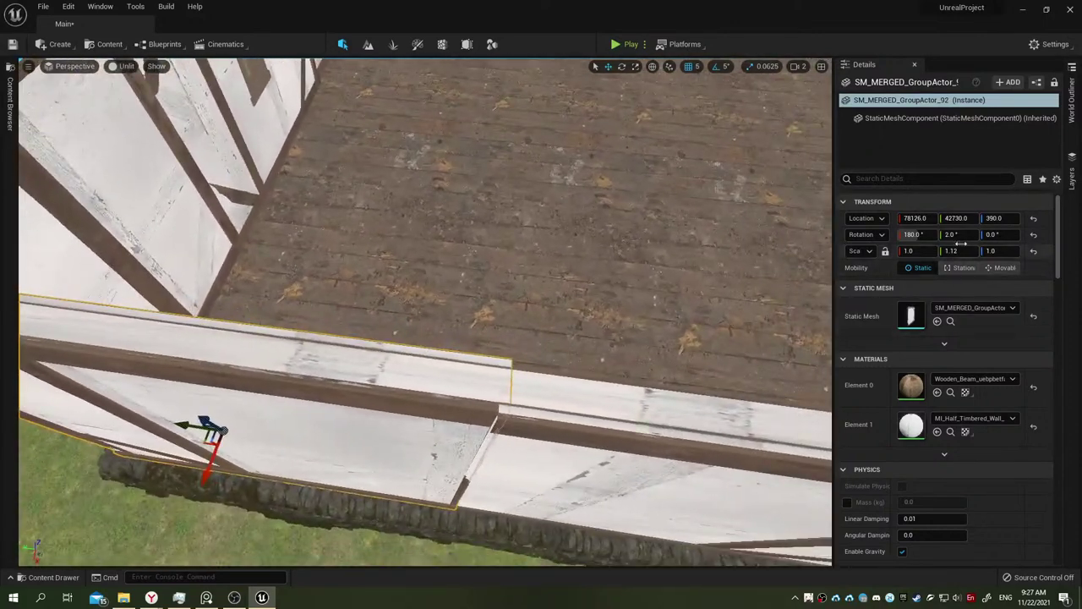
text(1)
key(Return)
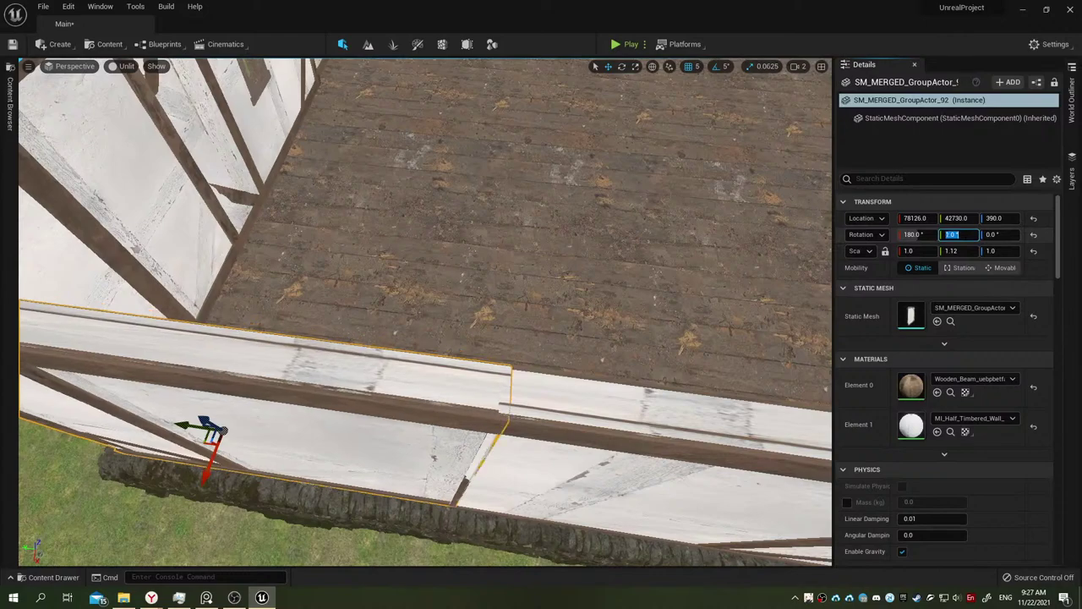
right_drag(423, 338, 422, 296)
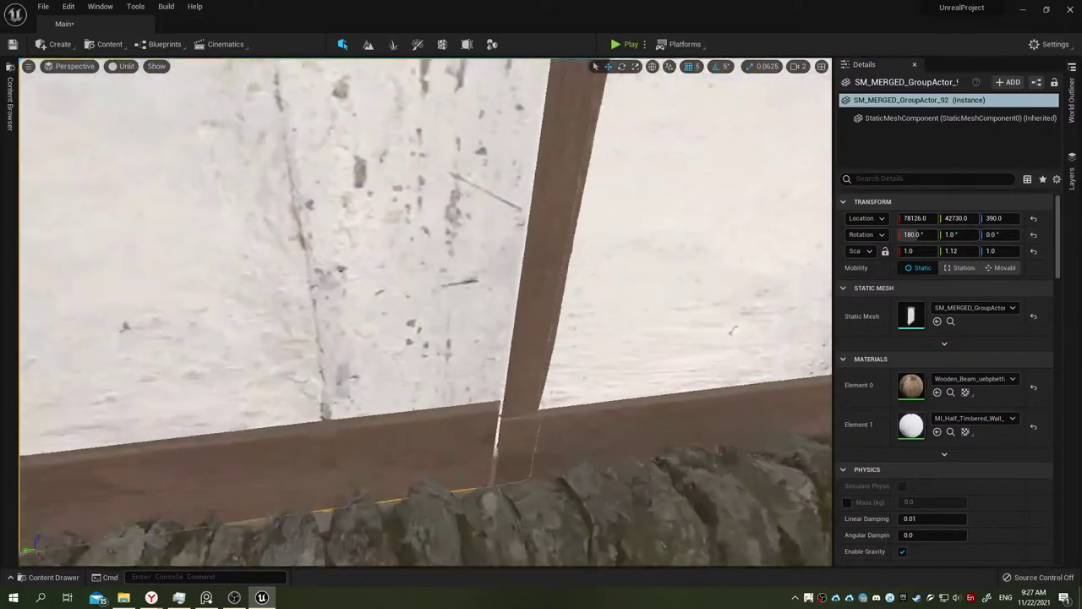
right_drag(423, 338, 355, 330)
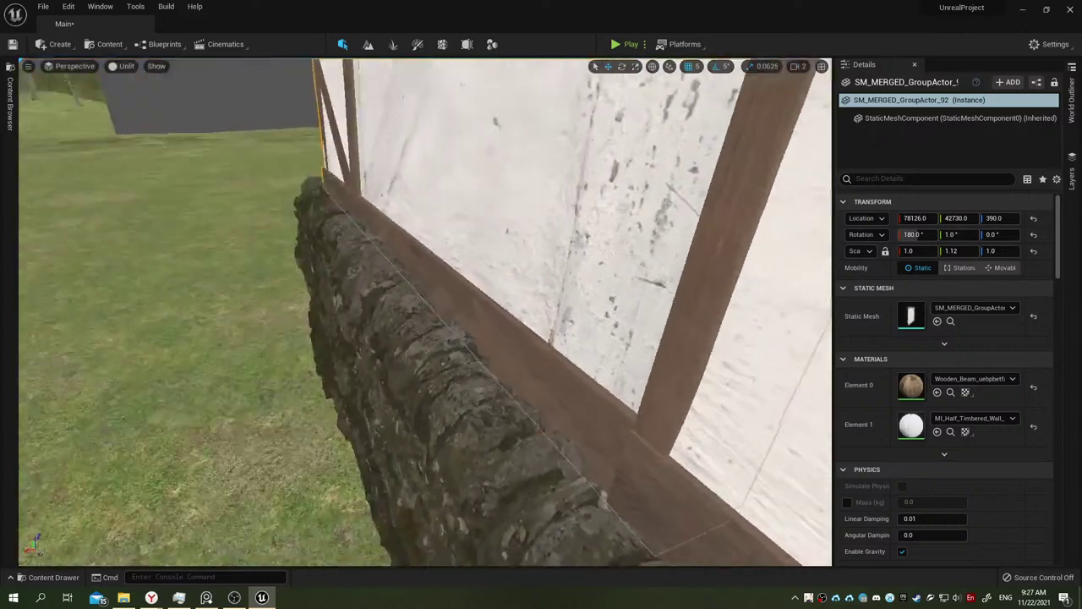
right_drag(422, 339, 321, 338)
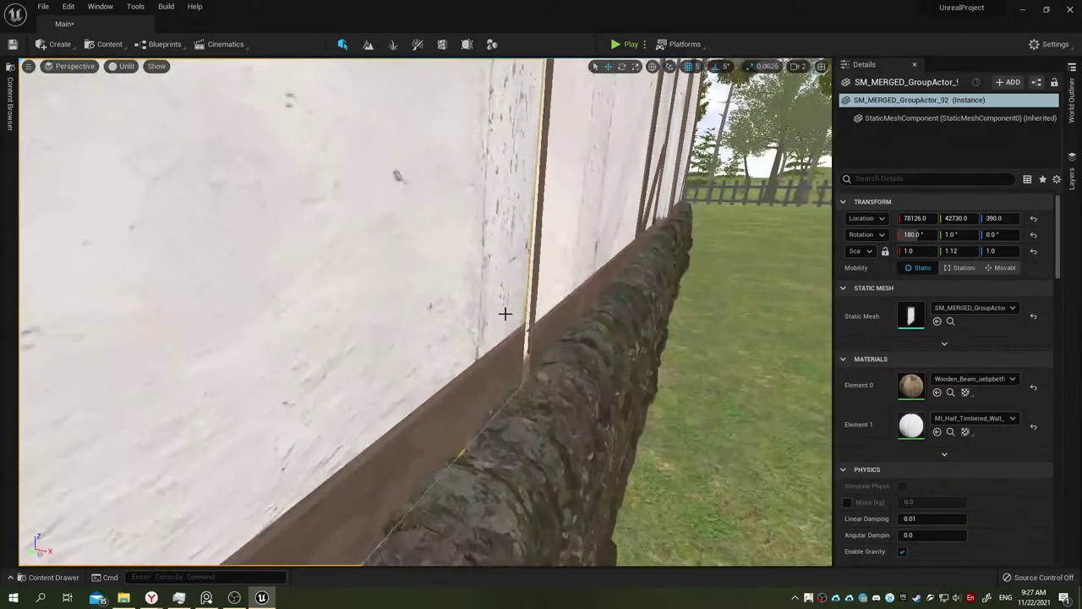
click(953, 235)
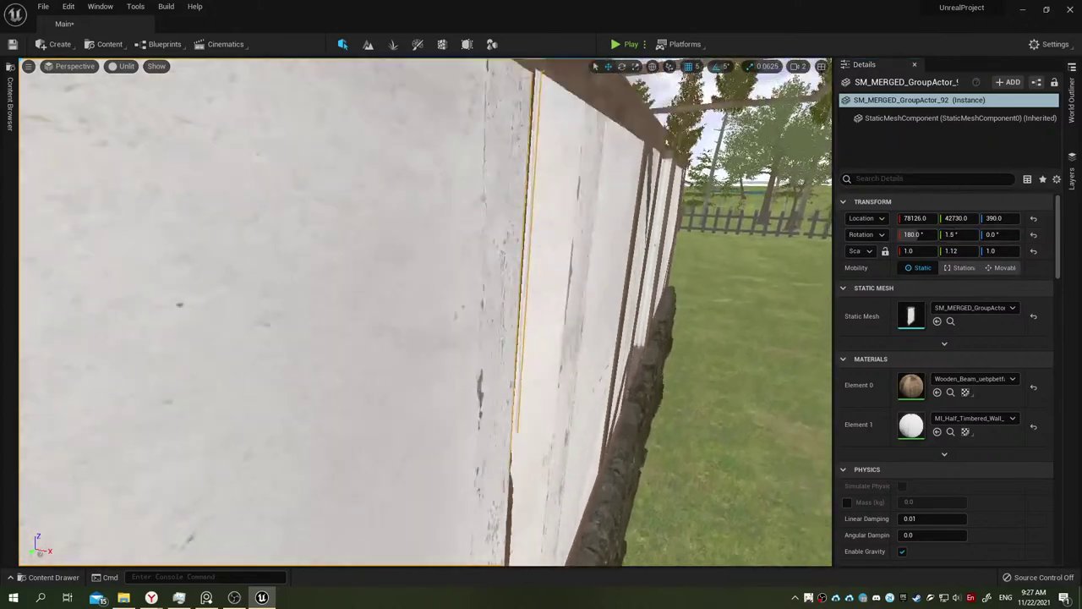
mouse_move(423, 338)
right_down()
mouse_move(381, 254)
mouse_move(338, 296)
right_up()
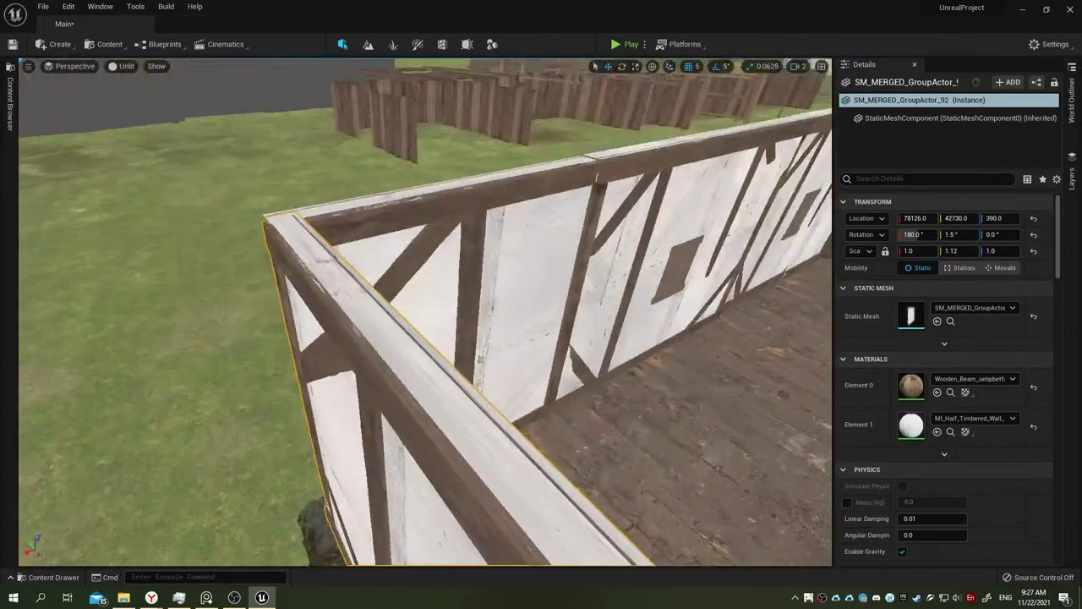
mouse_move(423, 338)
right_down()
mouse_move(473, 322)
mouse_move(406, 364)
mouse_move(449, 333)
mouse_move(389, 305)
right_up()
Step: Reselect the first wall segment and scrub its Location X to 78124
click(403, 329)
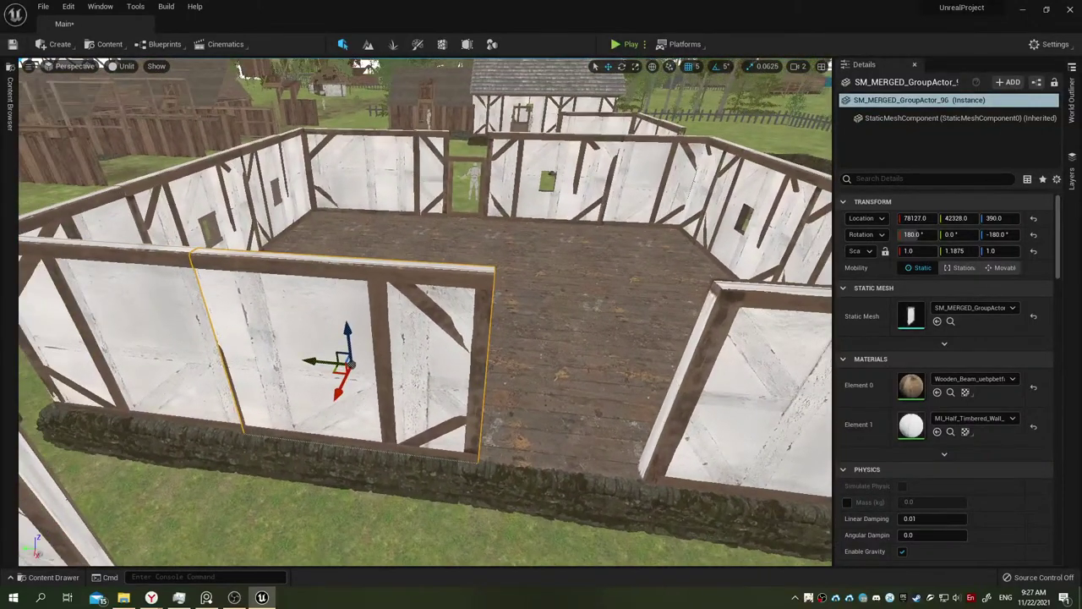
right_drag(423, 362, 423, 362)
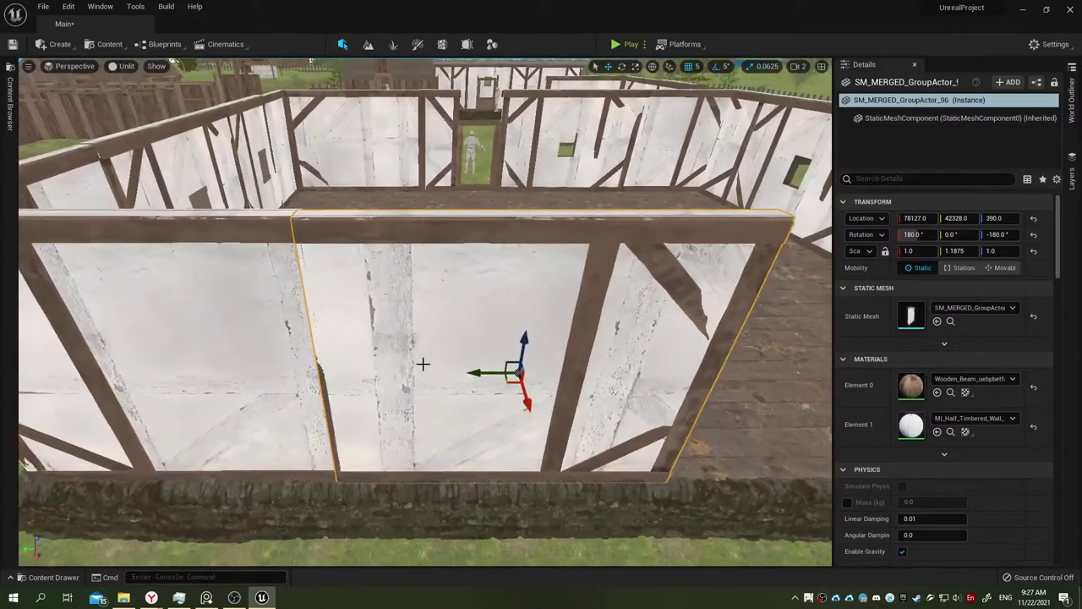
drag(471, 372, 427, 372)
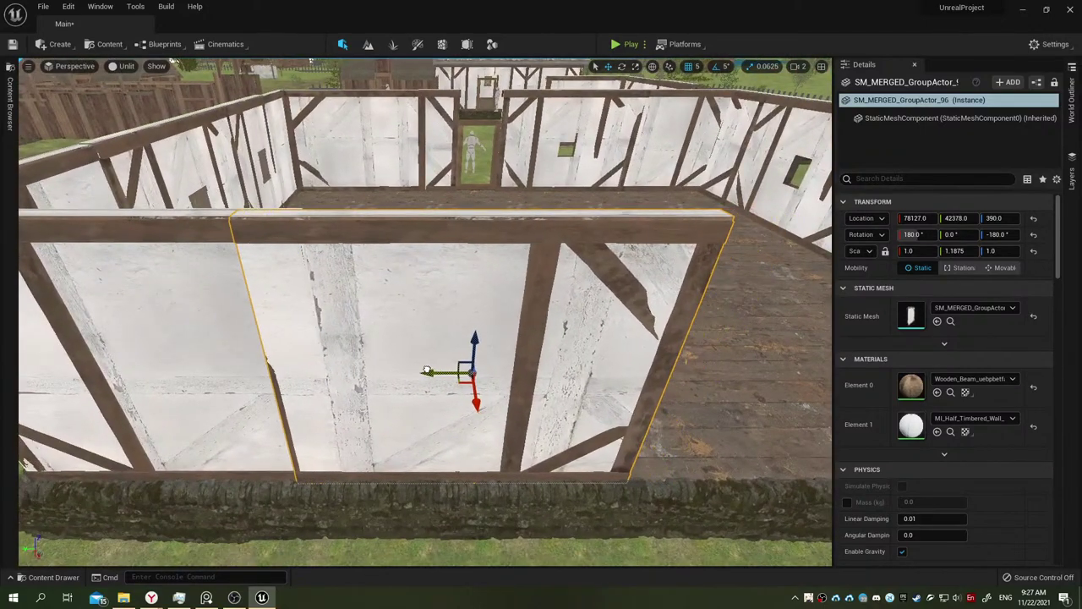
right_drag(427, 372, 427, 372)
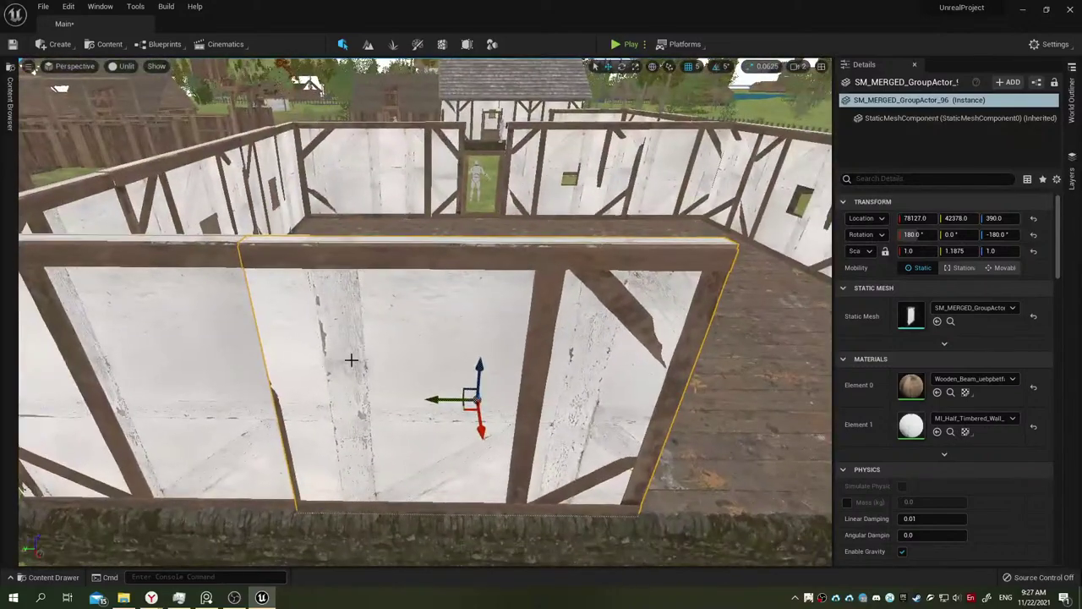
right_drag(351, 359, 731, 334)
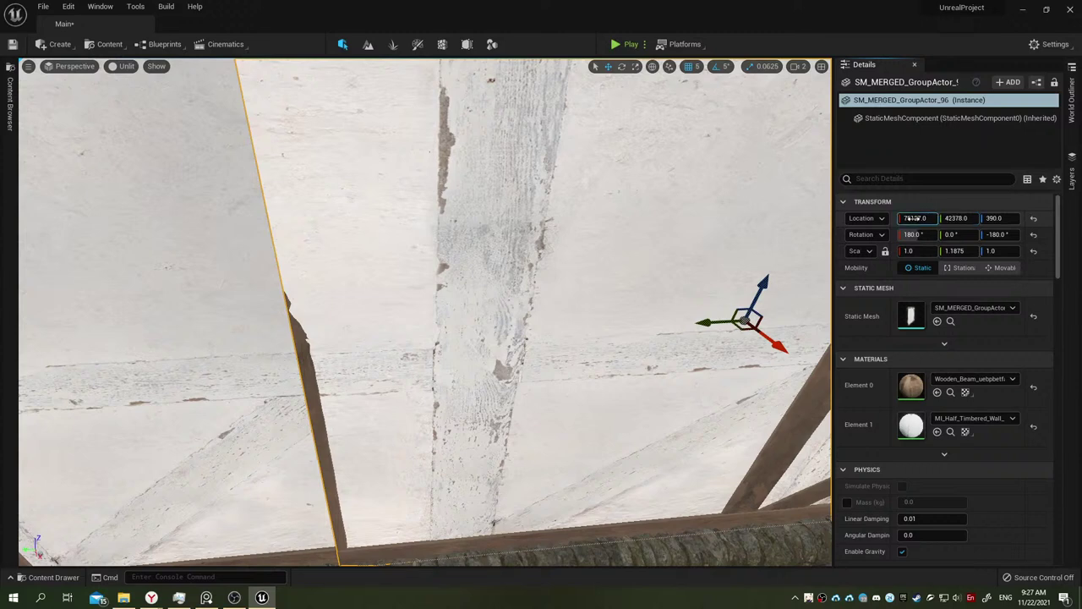
drag(913, 218, 911, 218)
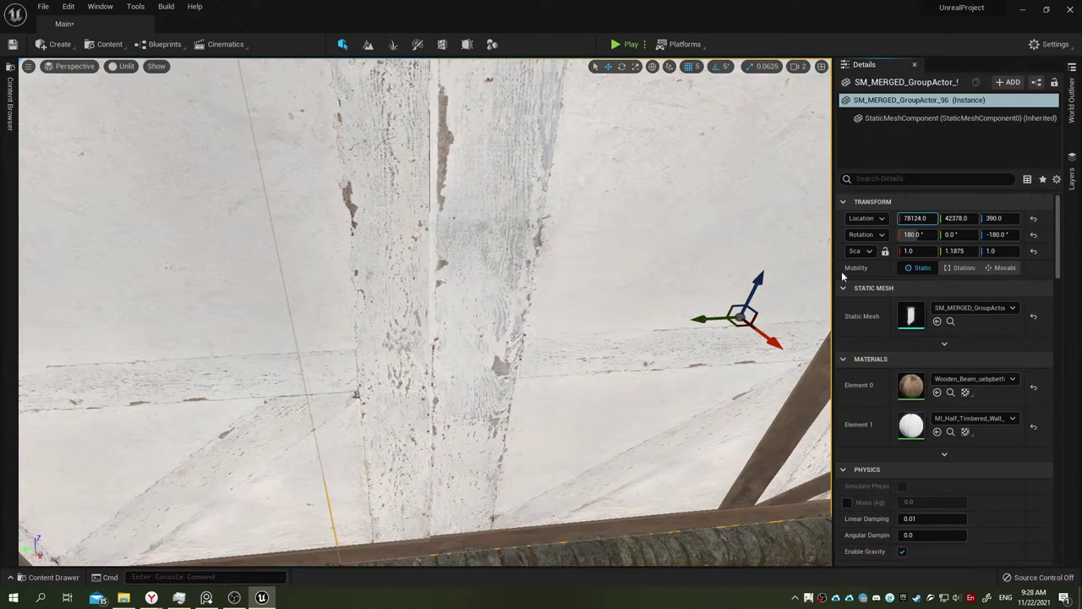
drag(960, 221, 995, 218)
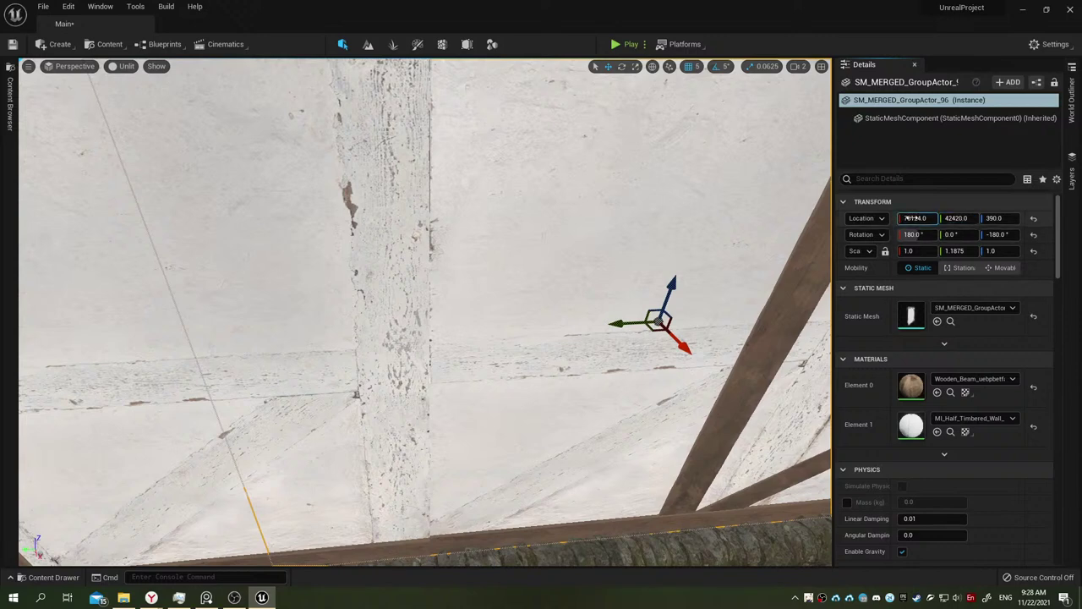
drag(915, 218, 918, 218)
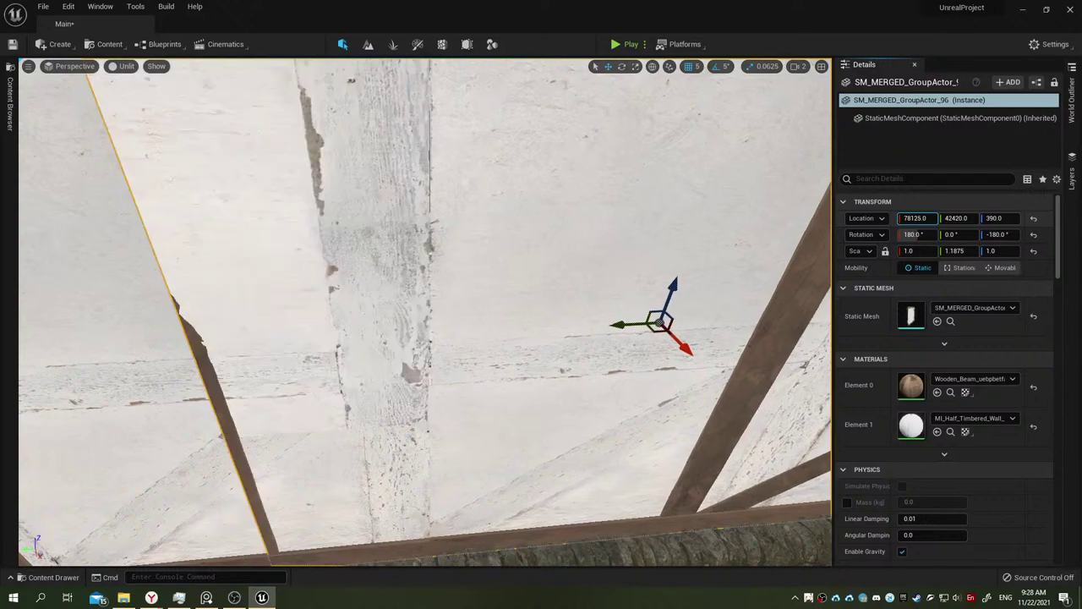
drag(916, 218, 913, 218)
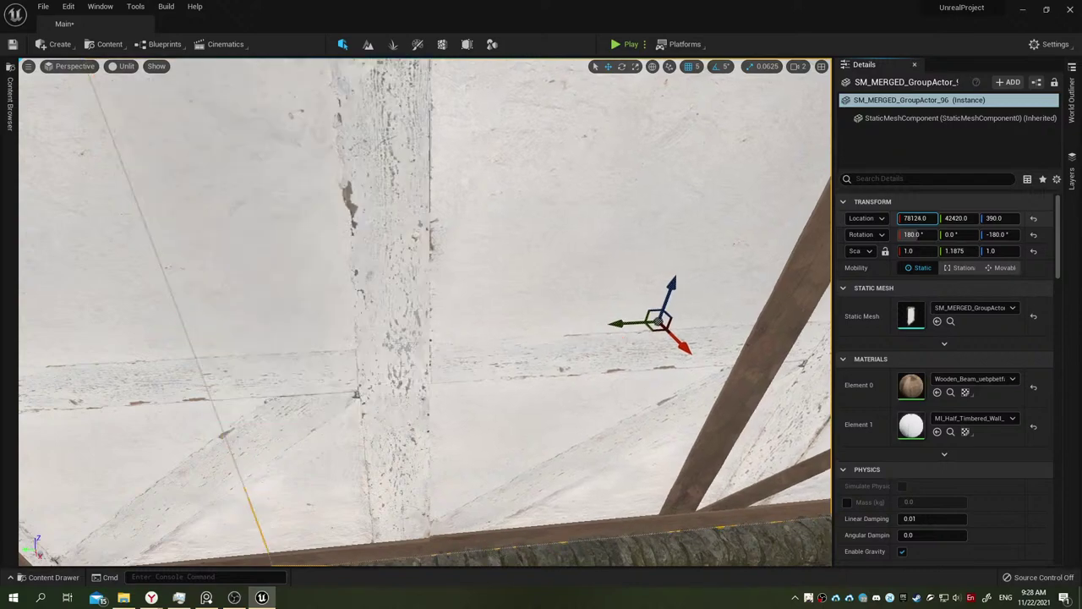
Step: Check the wall against the stone base and undo the stray fractional X change
right_drag(423, 313, 355, 321)
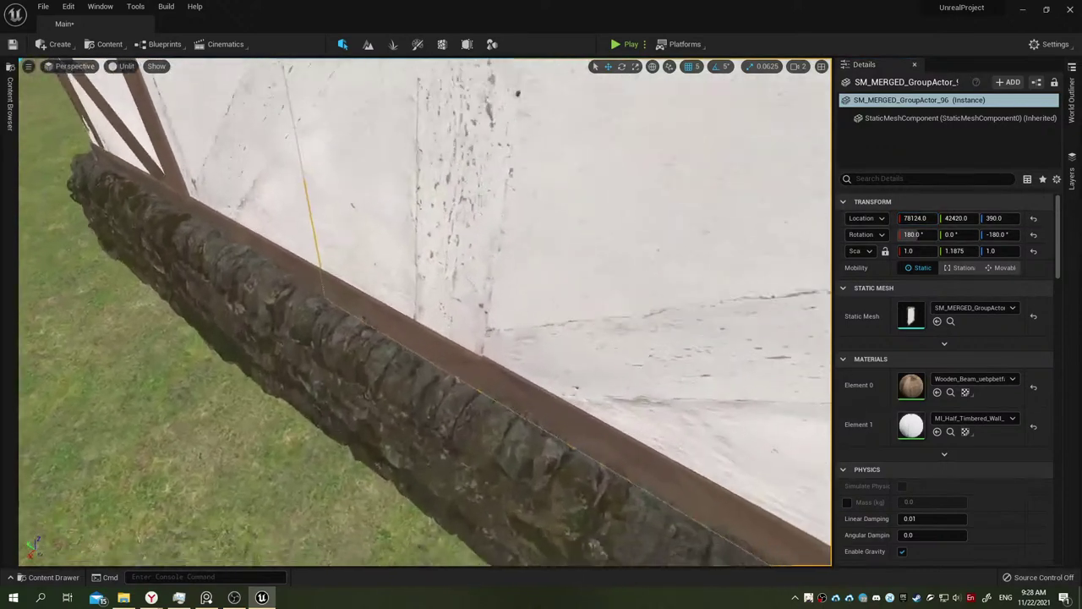
right_drag(592, 341, 592, 340)
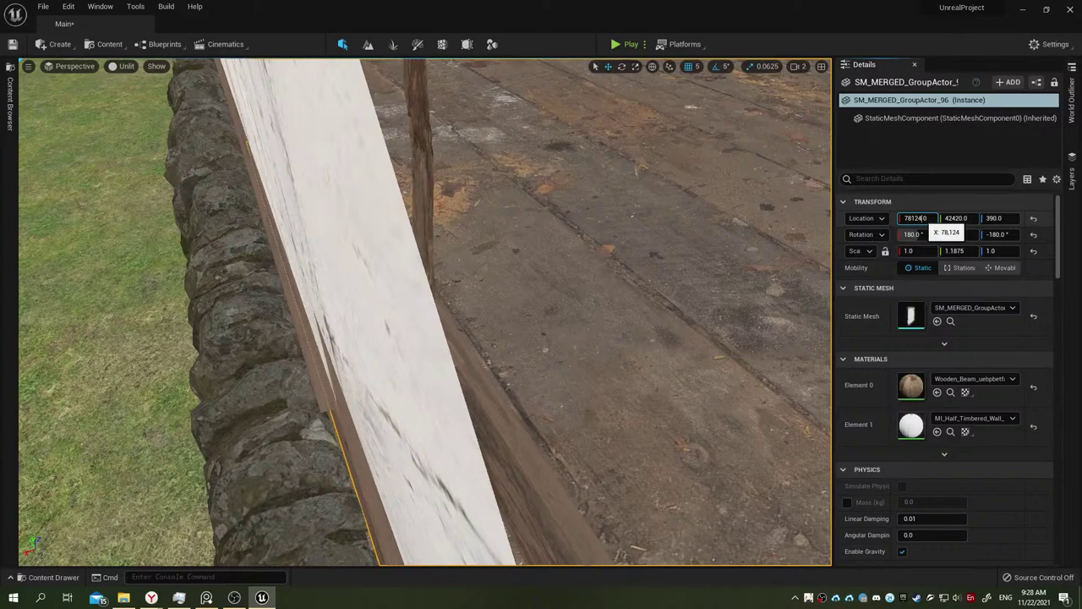
right_drag(350, 302, 350, 302)
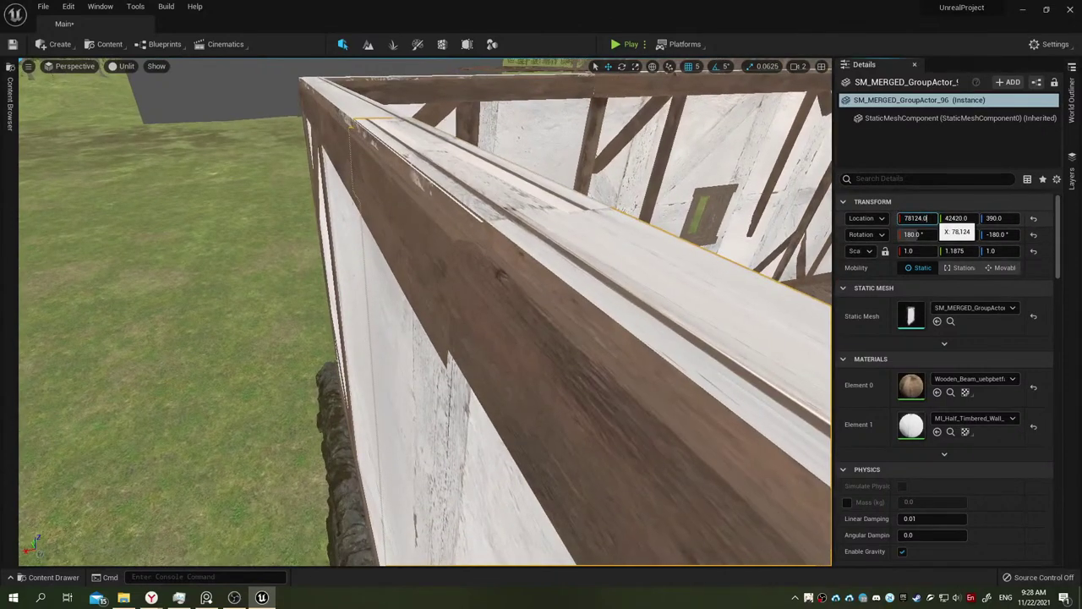
click(926, 218)
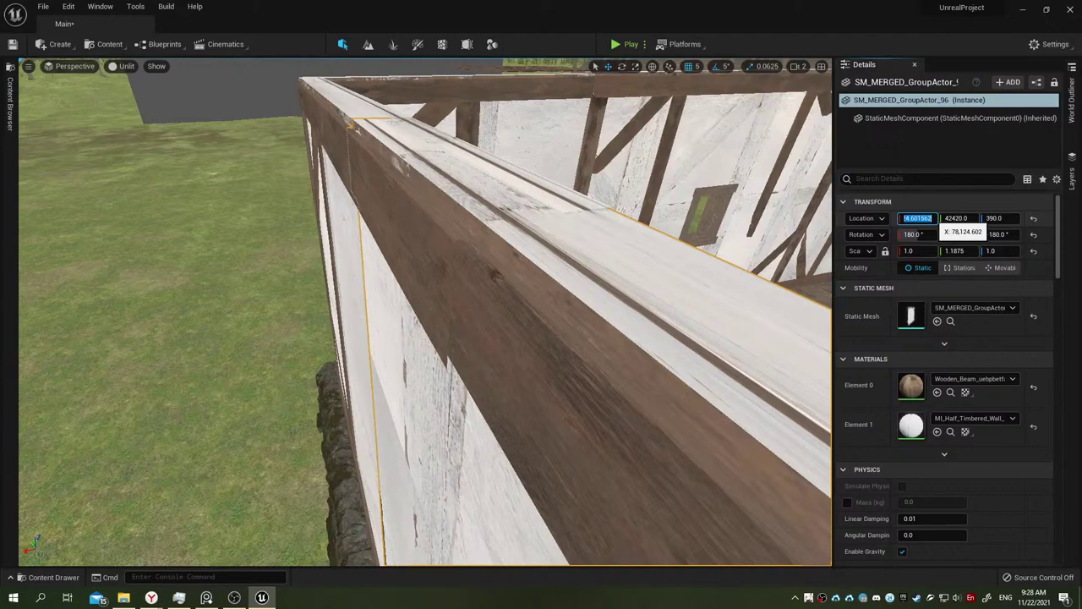
right_drag(423, 313, 423, 313)
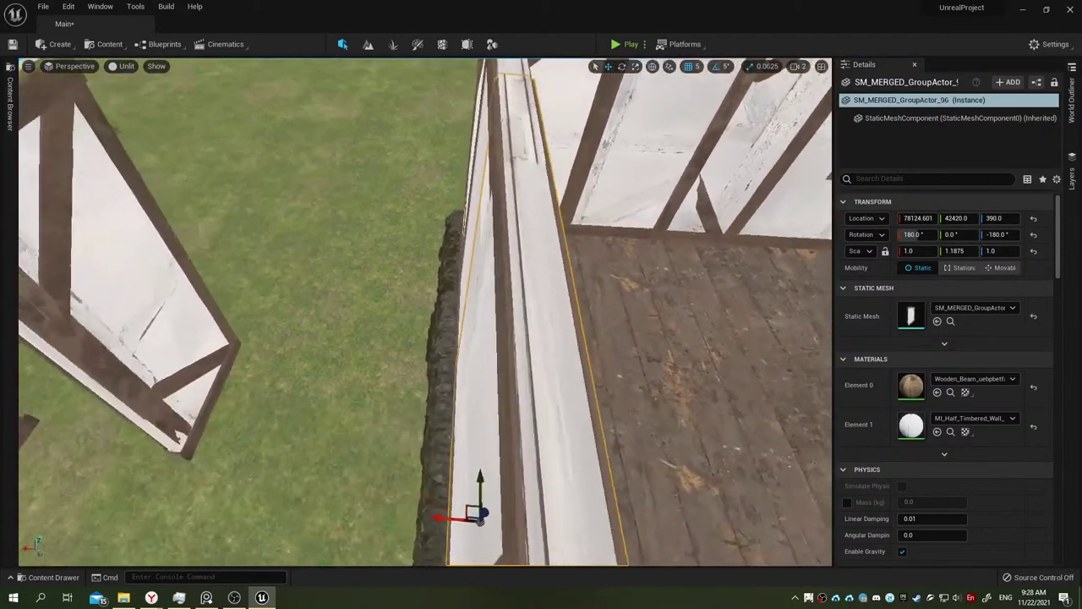
right_drag(501, 217, 501, 218)
key(ctrl+z)
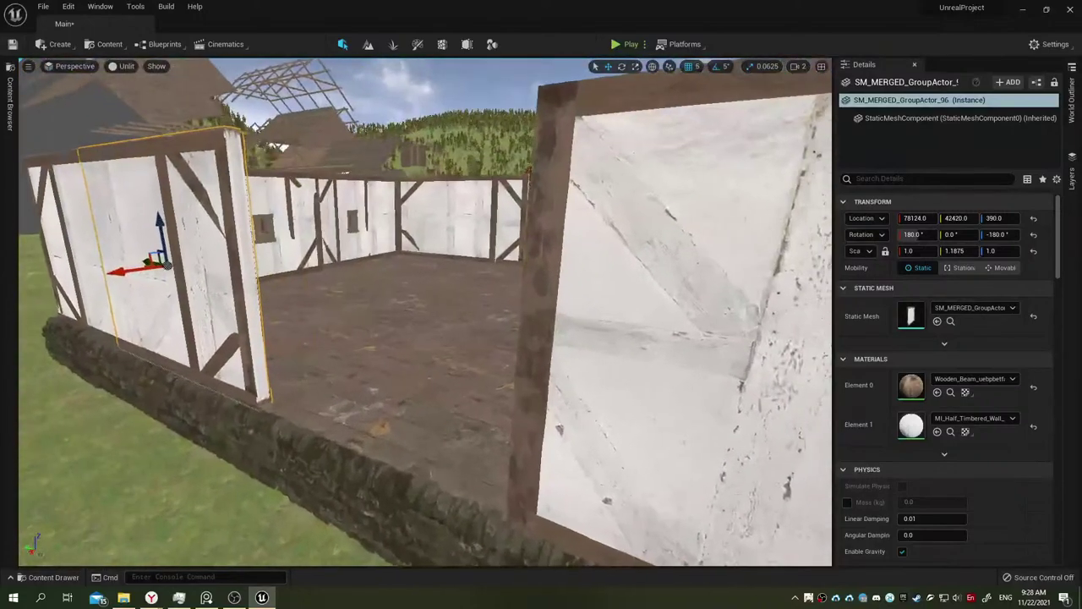
Step: Select the front wall piece, pull back over the house, and show the Medieval_House folder
key(alt+4)
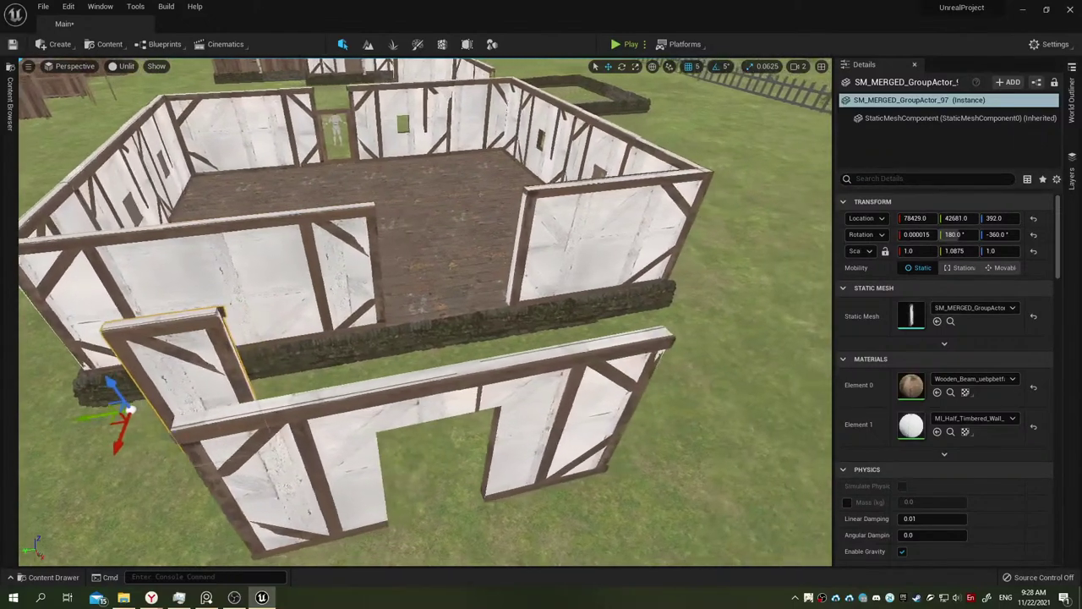
click(528, 430)
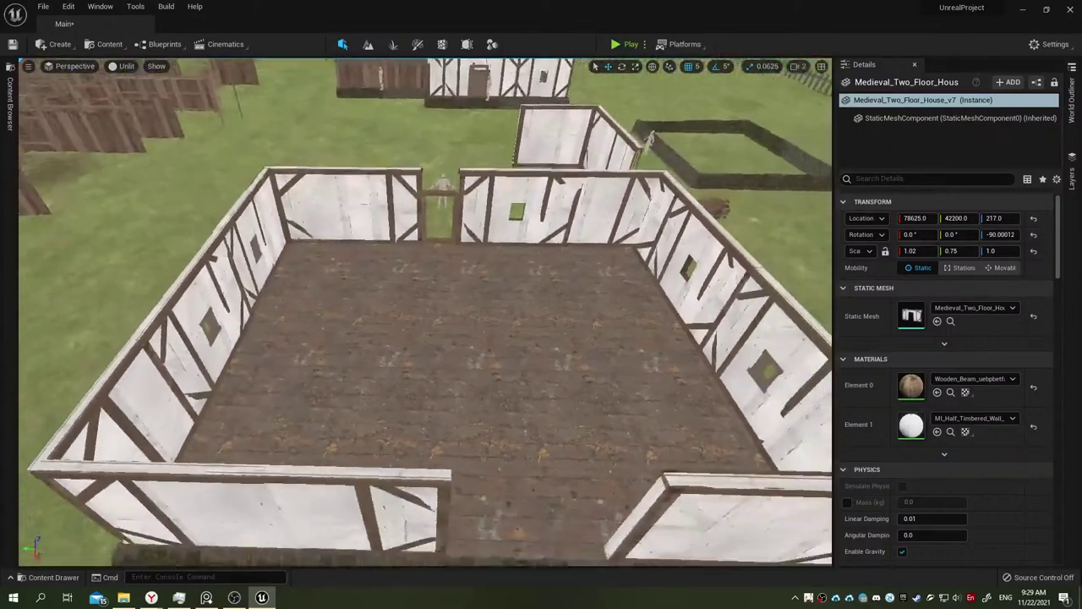
key(Down)
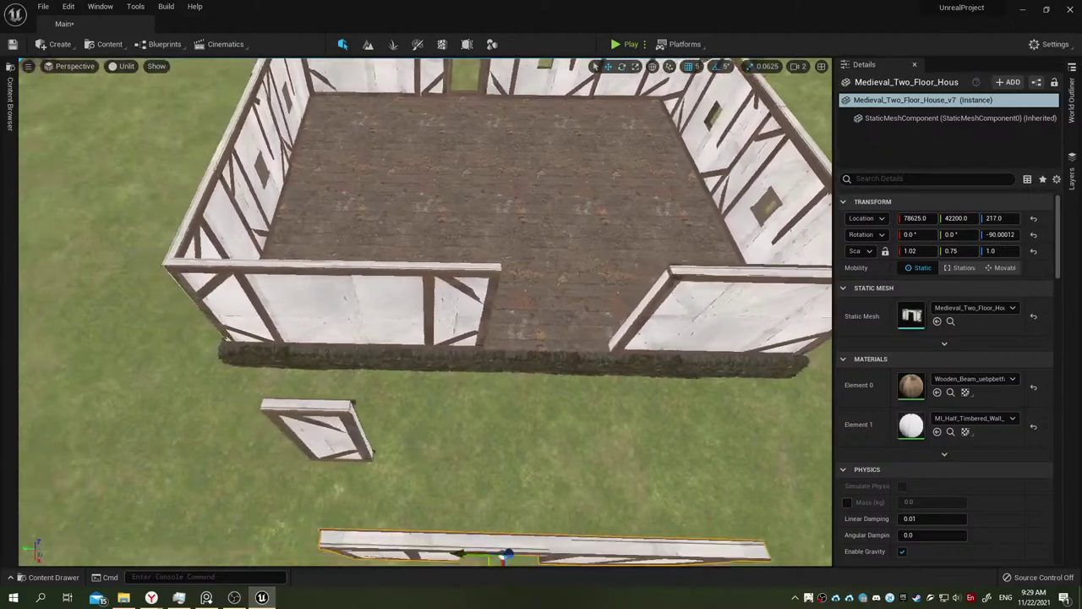
mouse_move(423, 313)
right_down()
mouse_move(440, 279)
mouse_move(561, 222)
mouse_move(196, 210)
mouse_move(220, 271)
mouse_move(545, 309)
right_up()
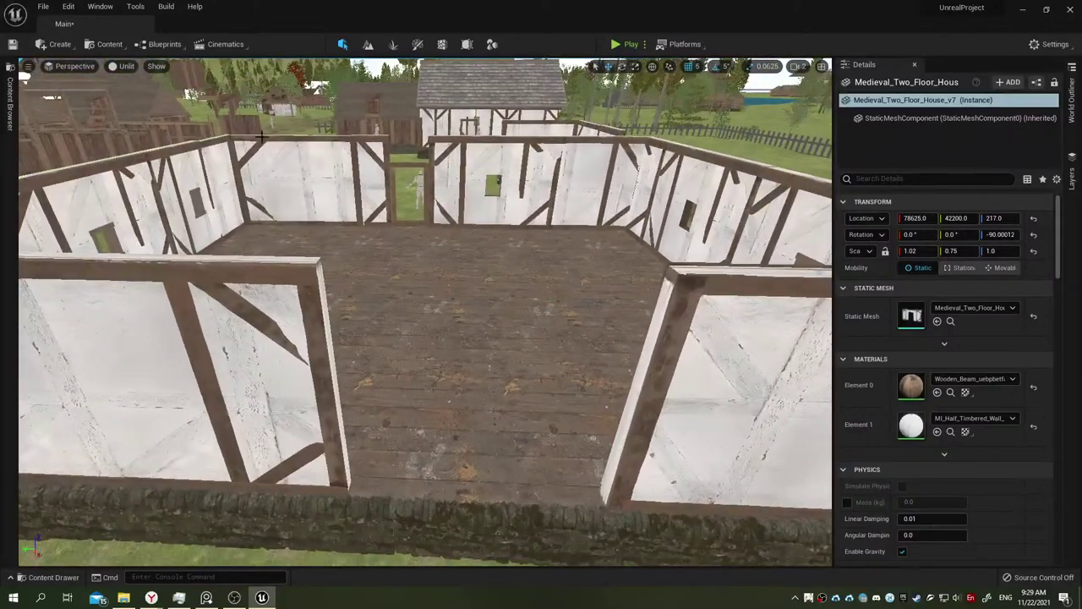
click(11, 109)
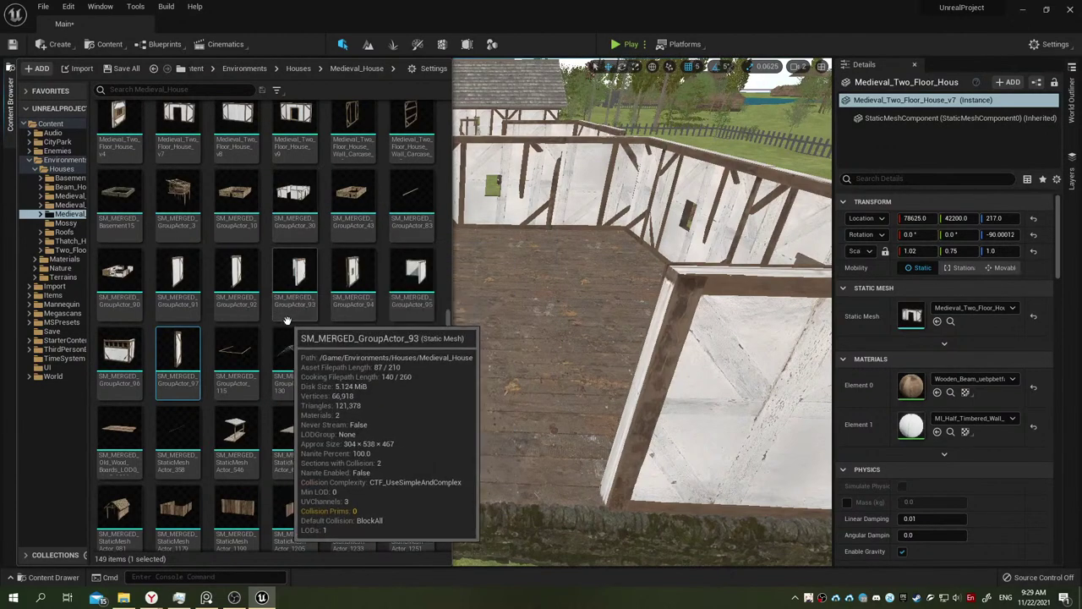
double_click(356, 280)
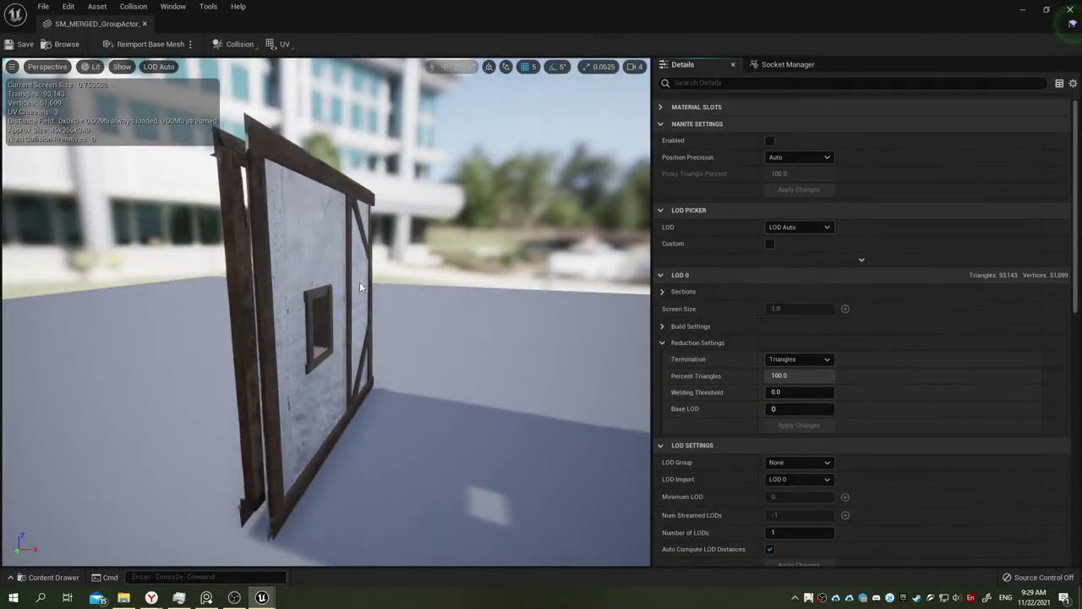
mouse_move(359, 281)
mouse_down()
mouse_move(338, 283)
mouse_move(347, 254)
mouse_up()
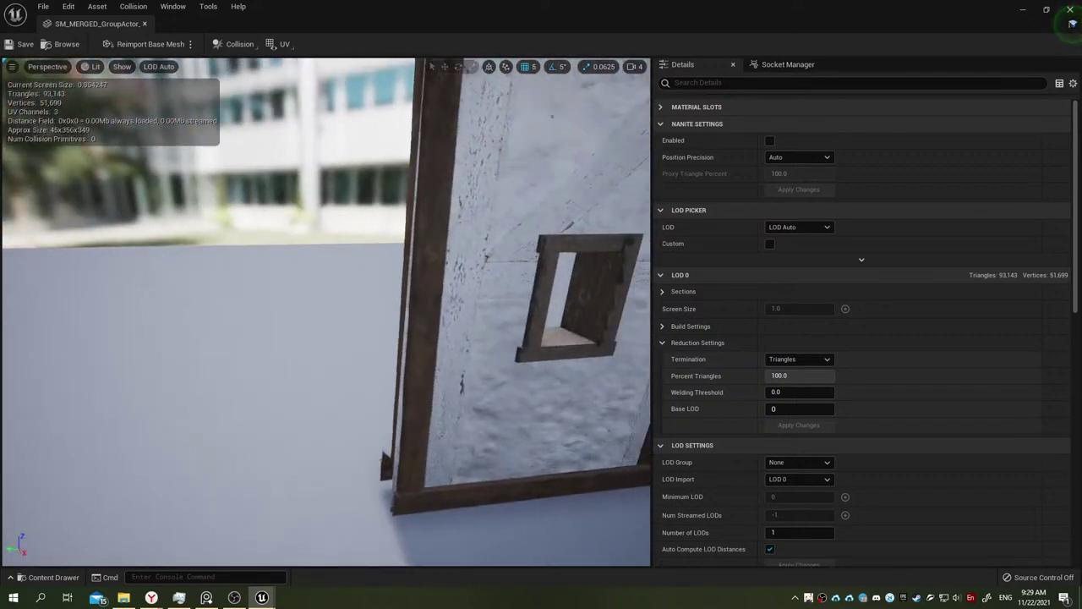
scroll(341, 259, down, 3)
scroll(342, 259, down, 2)
scroll(342, 259, up, 1)
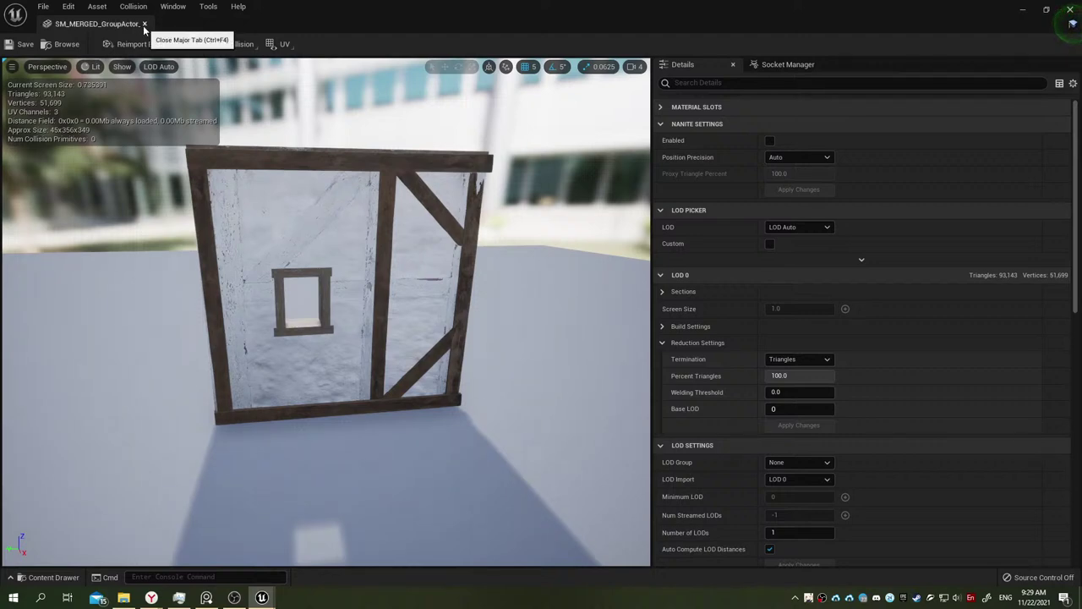
click(144, 24)
click(9, 105)
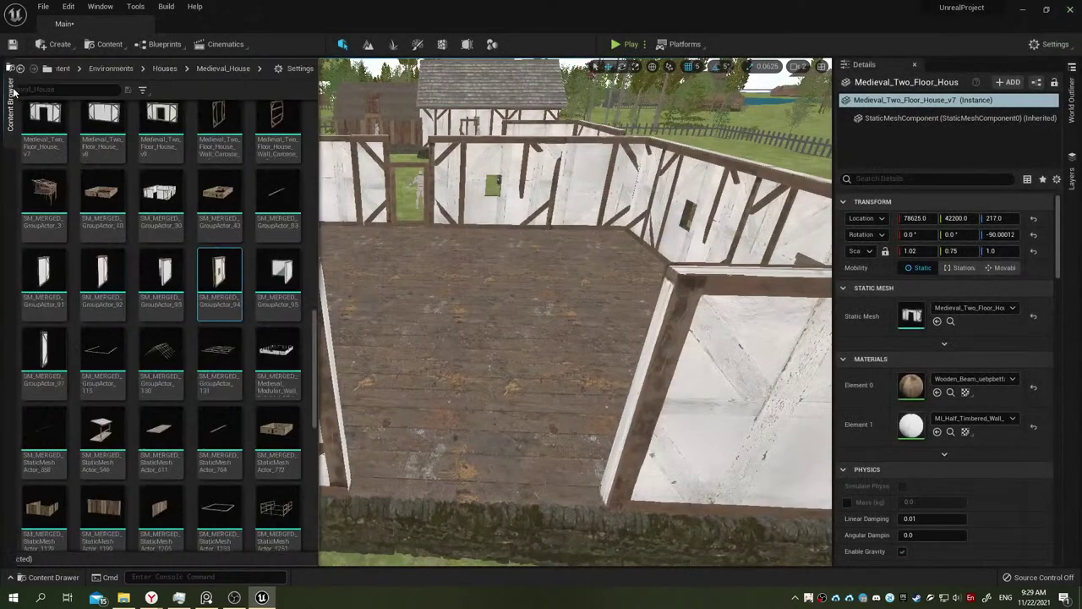
Step: Drop the SM_MERGED_GroupActor_94 windowed wall into the front wall gap and check its fit
mouse_move(257, 252)
mouse_down()
mouse_move(501, 456)
mouse_move(459, 505)
mouse_move(437, 381)
mouse_up()
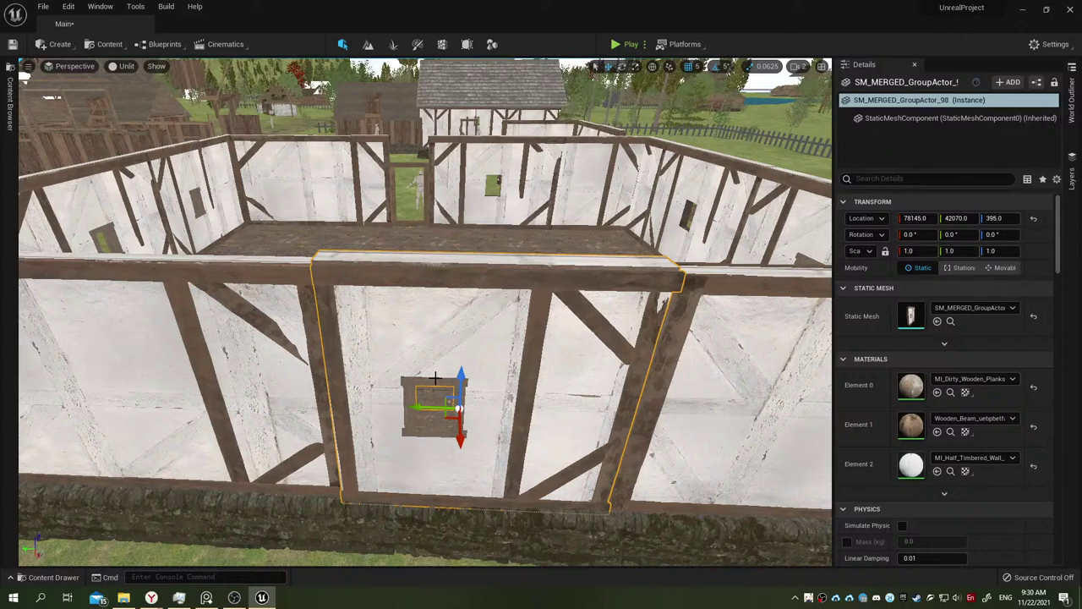
right_drag(413, 318, 397, 321)
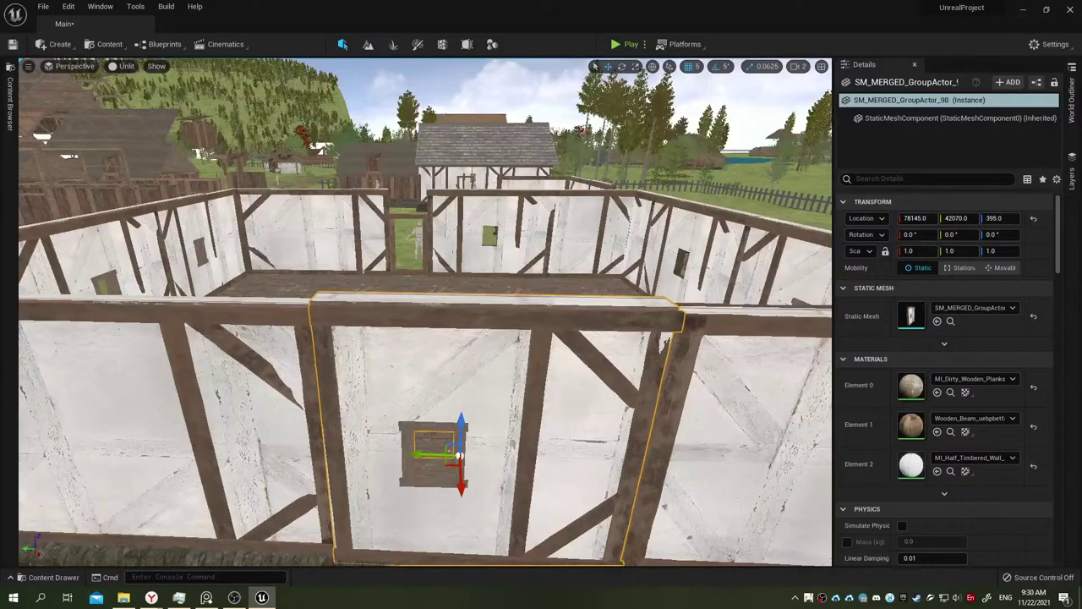
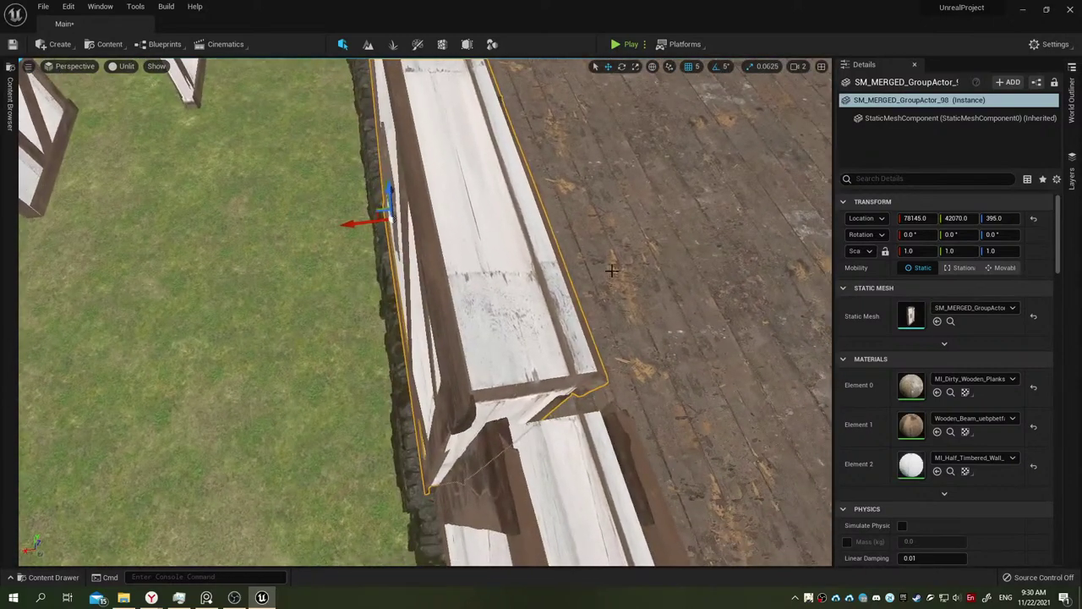
Step: Nudge the merged wall along Y to close the gaps at the floor edge
drag(956, 218, 917, 218)
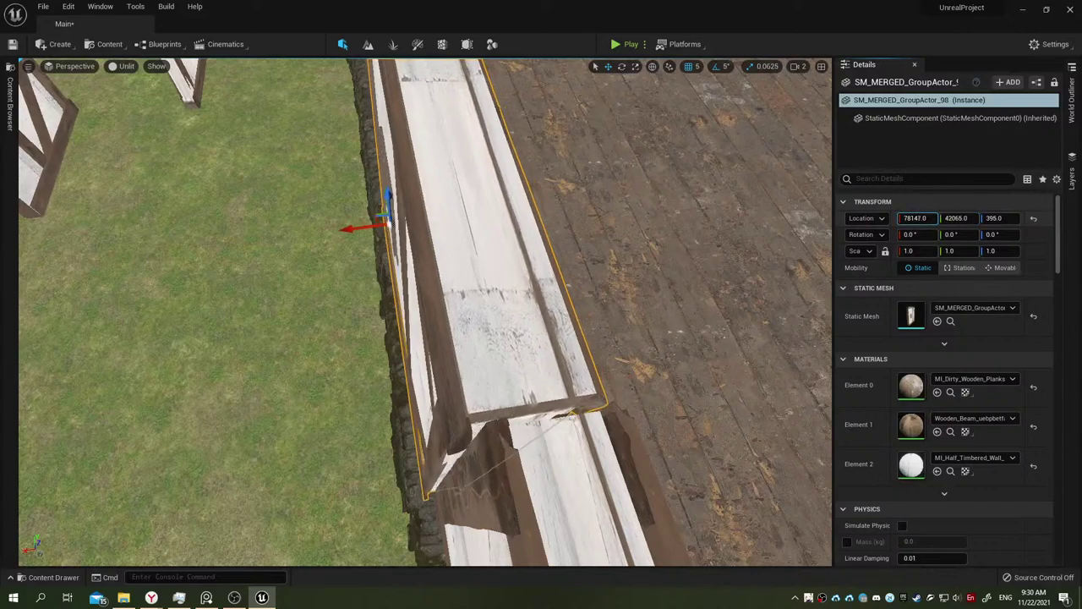
mouse_move(423, 313)
right_down()
mouse_move(440, 304)
mouse_move(427, 338)
right_up()
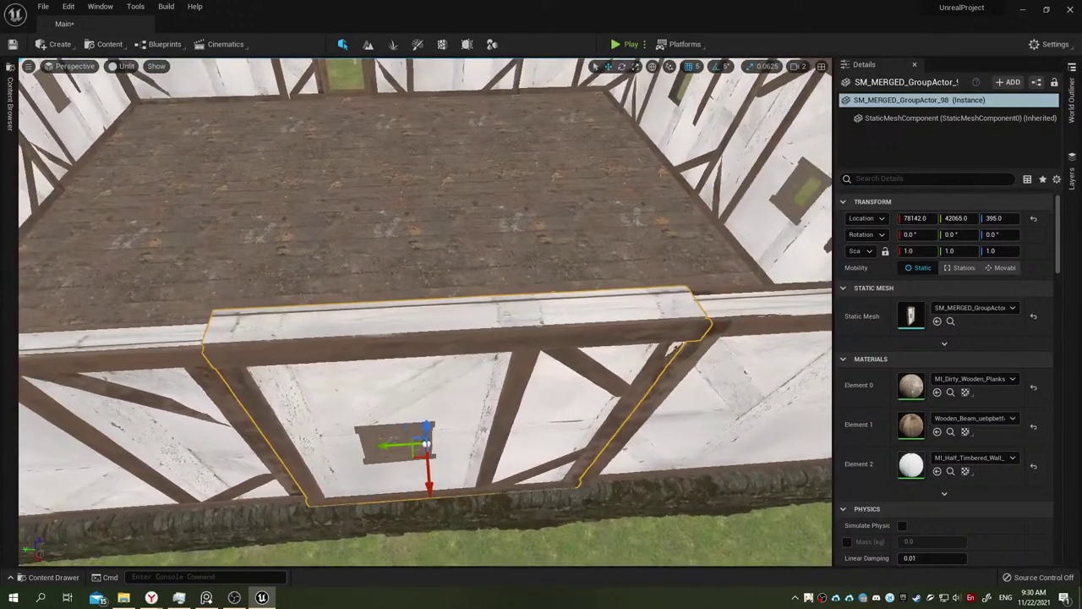
right_drag(795, 253, 802, 251)
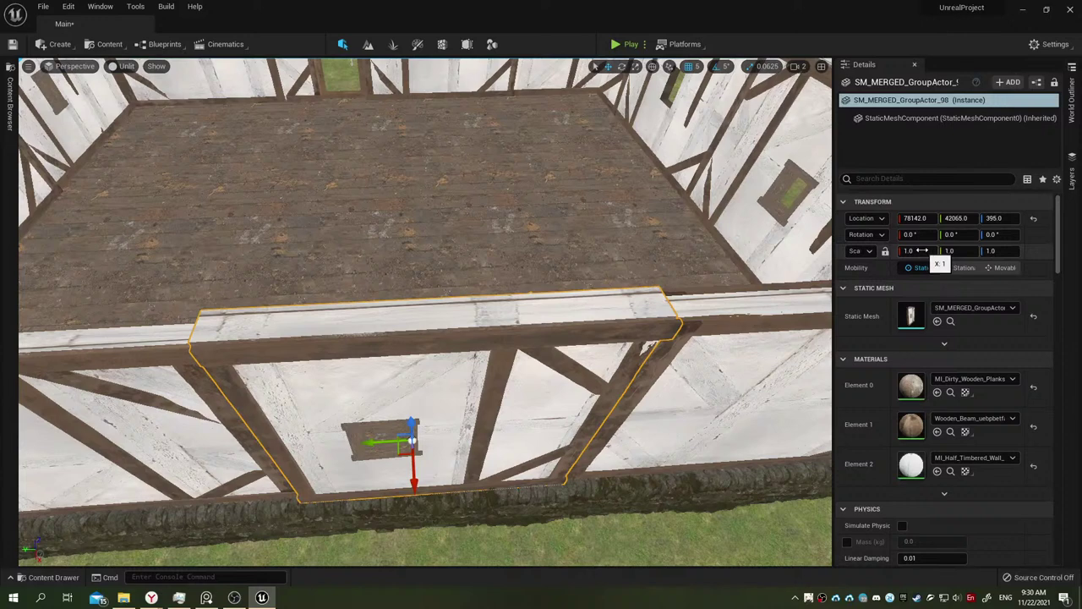
Step: Set the merged wall's X scale to 0.8
drag(922, 251, 927, 251)
text(0.8)
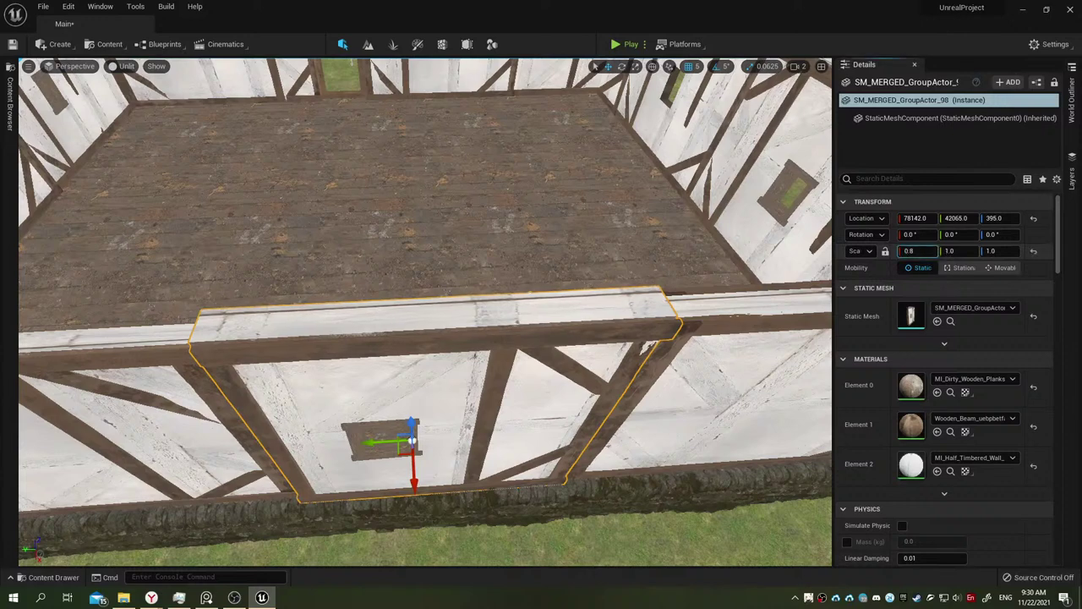
key(Return)
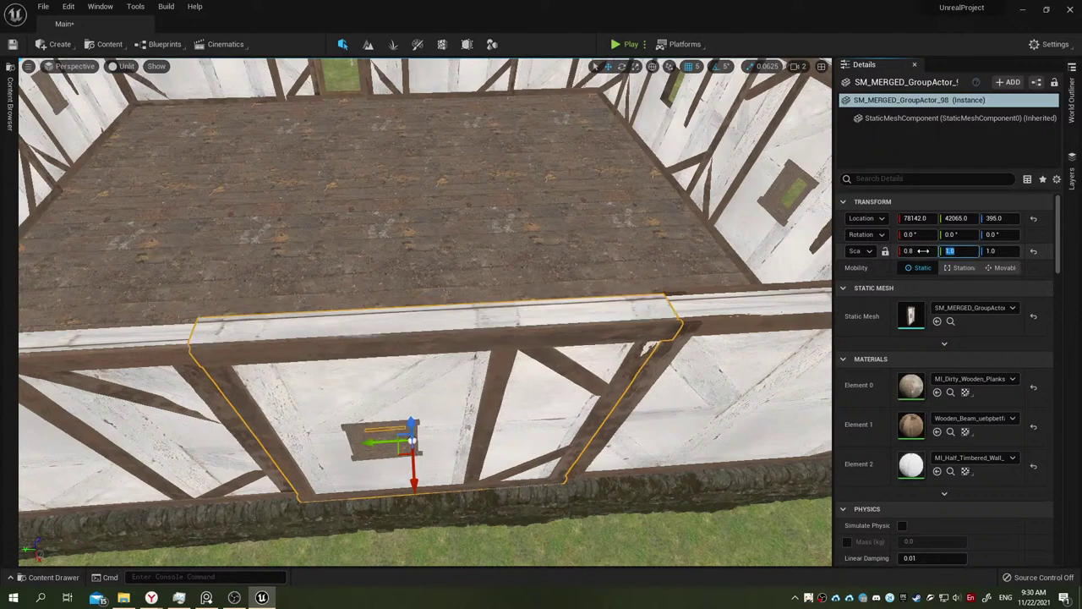
right_drag(792, 182, 669, 262)
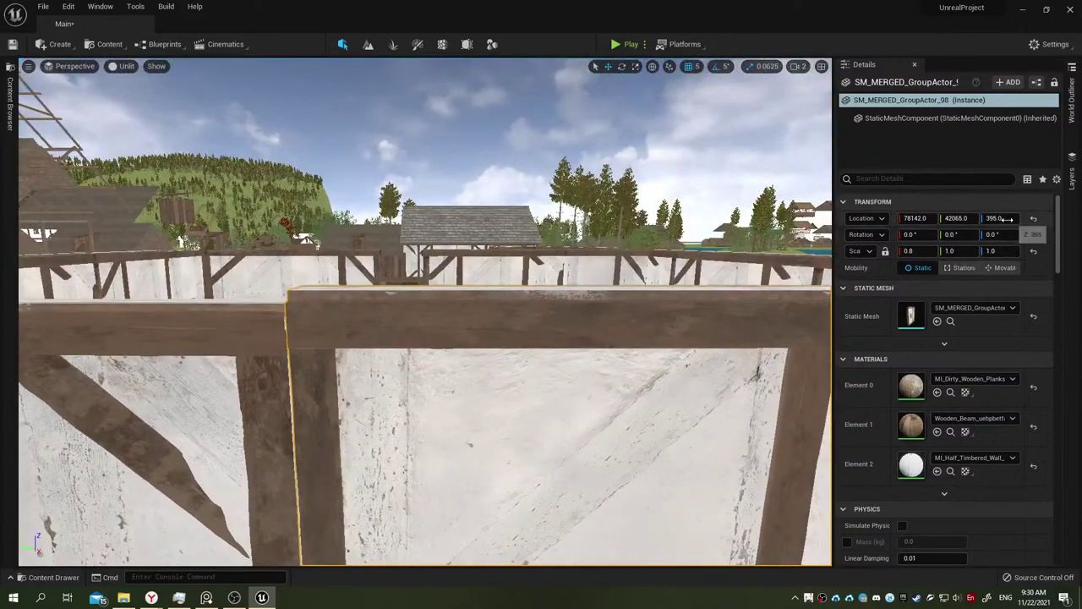
Step: Lower the merged wall to Location Z 390
click(998, 219)
text(394)
key(Return)
drag(998, 219, 989, 218)
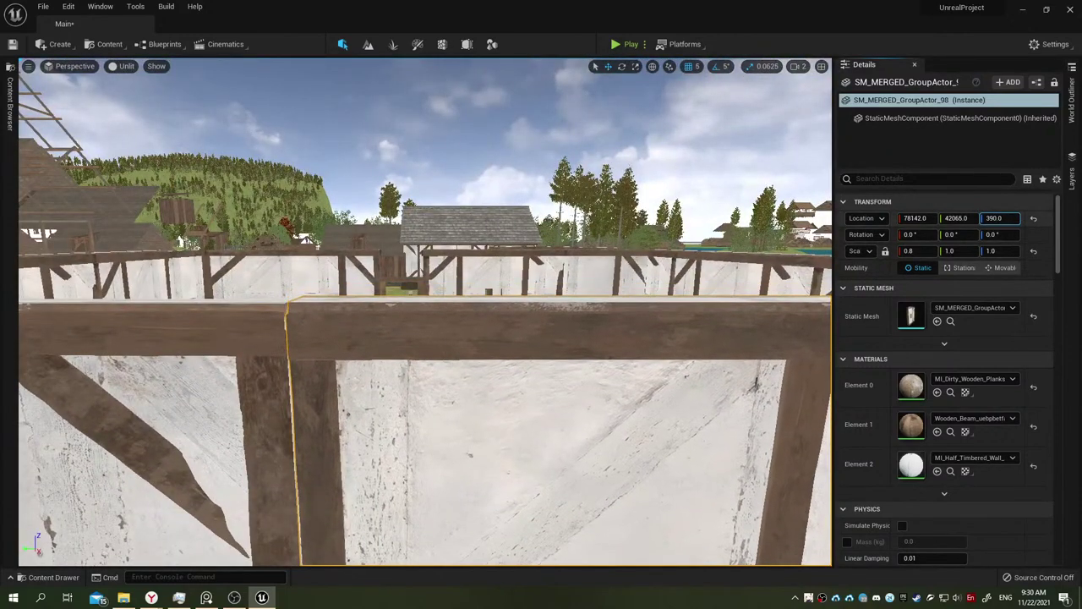
mouse_move(507, 380)
right_down()
mouse_move(507, 406)
mouse_move(507, 372)
mouse_move(430, 287)
right_up()
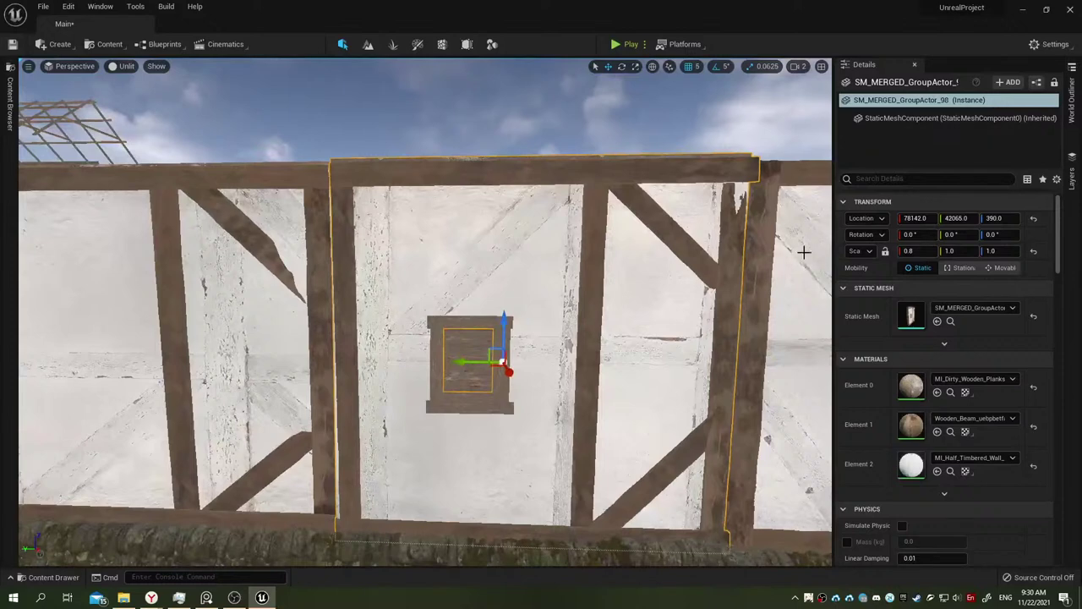
Step: Stretch the merged wall's Y scale to 1.1475
drag(948, 250, 989, 250)
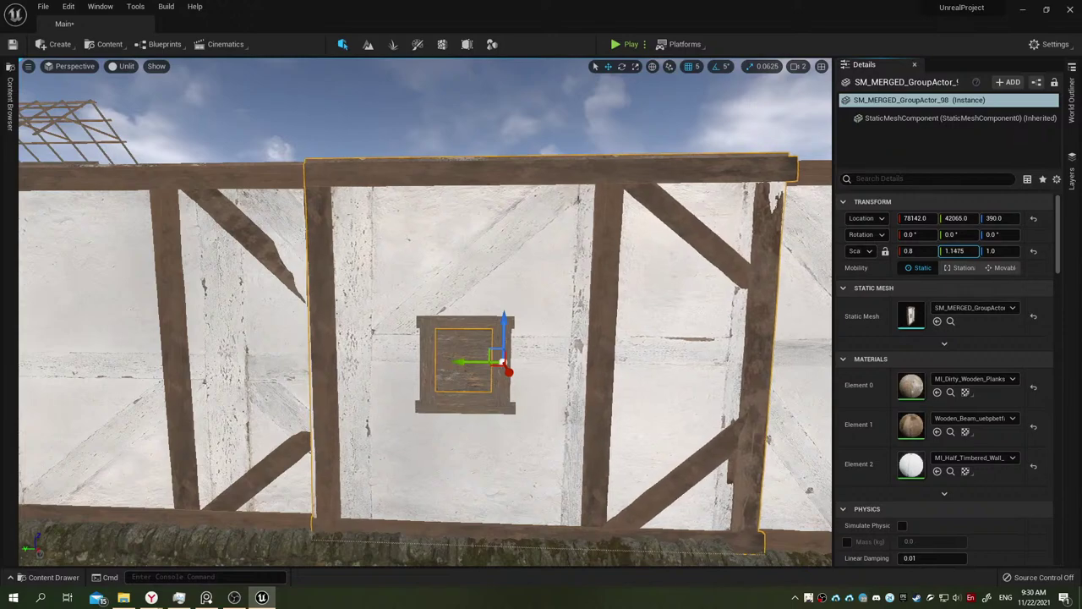
mouse_move(646, 277)
right_down()
mouse_move(609, 211)
mouse_move(608, 381)
right_up()
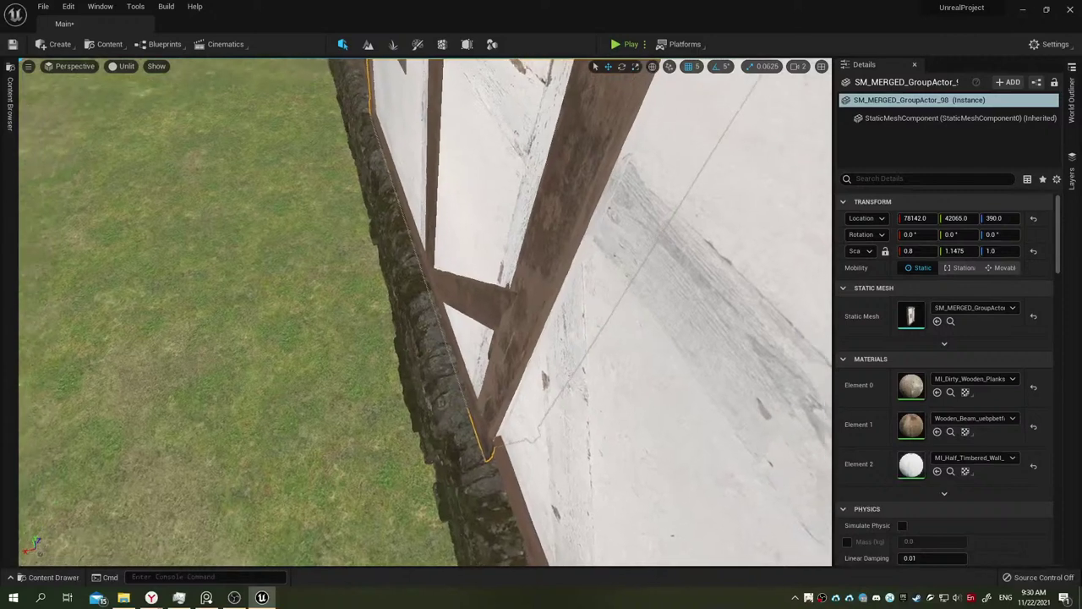
right_drag(612, 304, 611, 268)
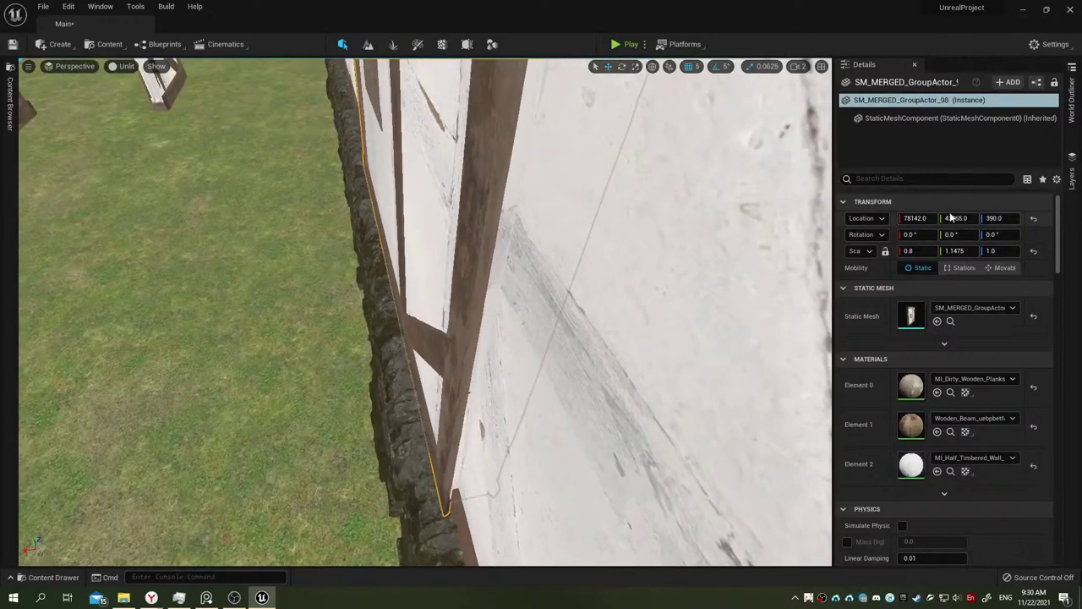
Step: Undo a stray Y nudge and slide the wall to Location X 78138
drag(952, 218, 956, 218)
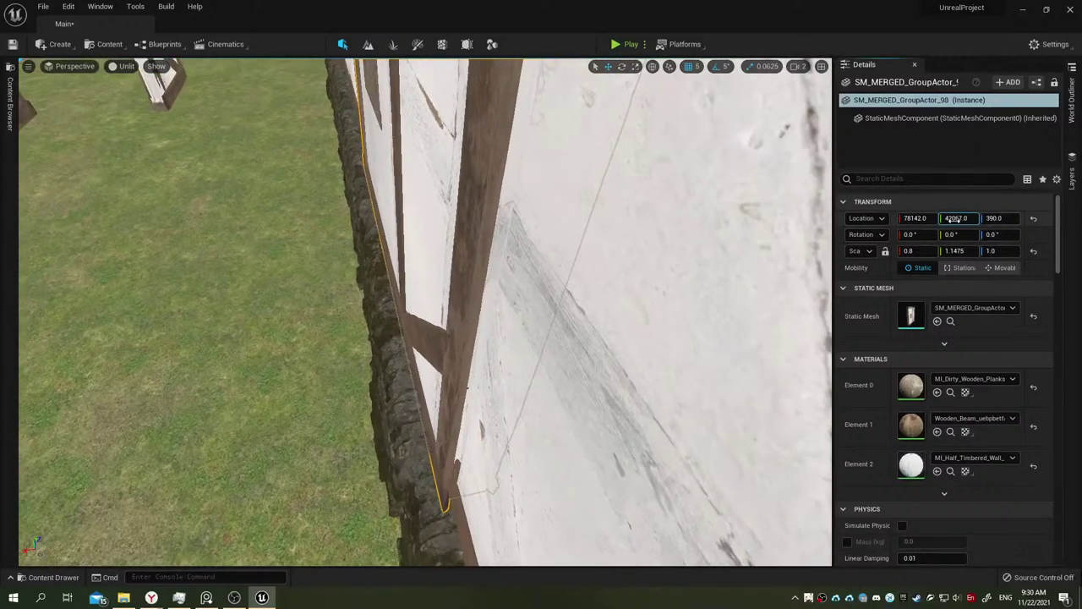
key(ctrl+z)
key(ctrl+z)
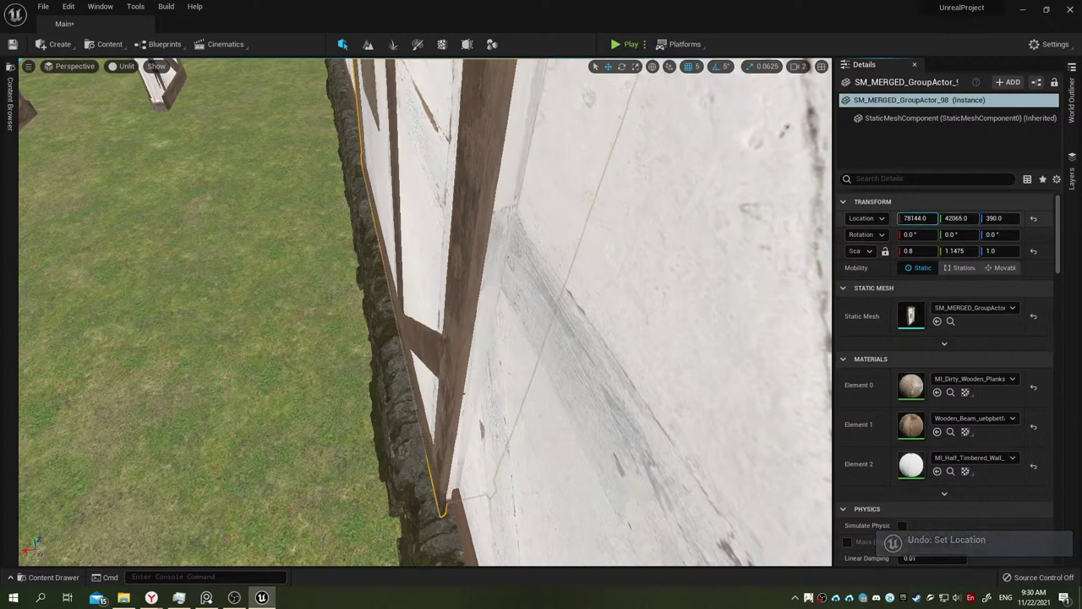
drag(916, 218, 911, 218)
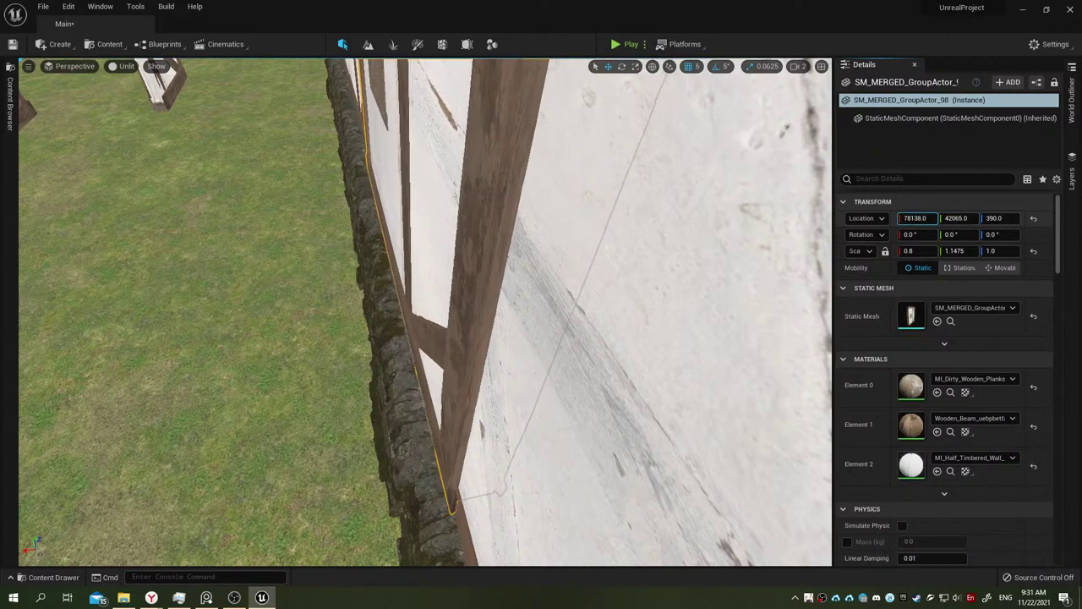
right_drag(423, 313, 423, 313)
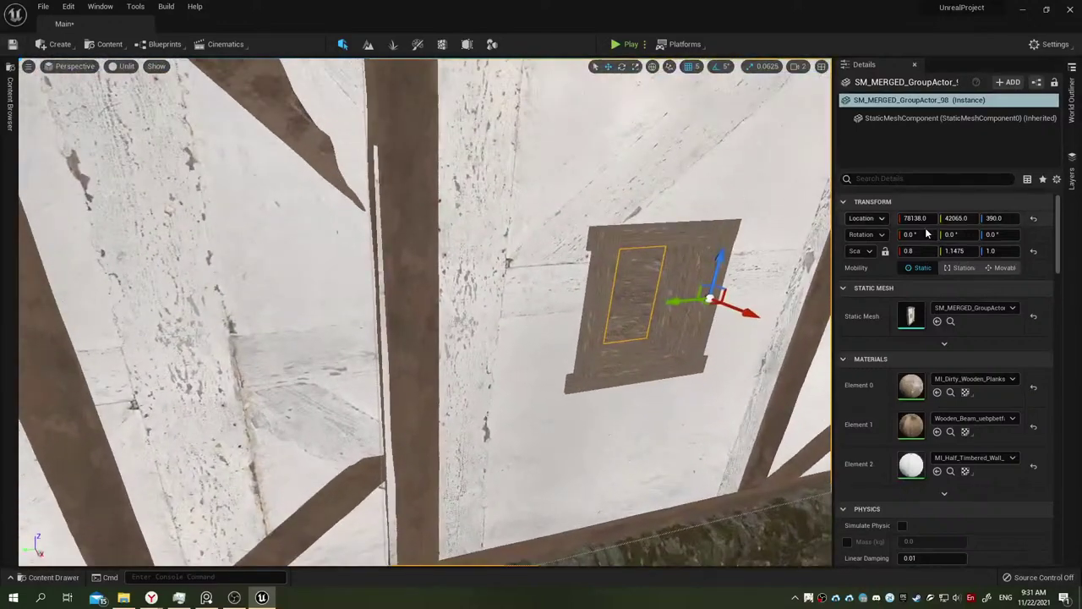
Step: Fine-tune the merged wall's Location X to 78136
drag(916, 218, 916, 218)
text(78139)
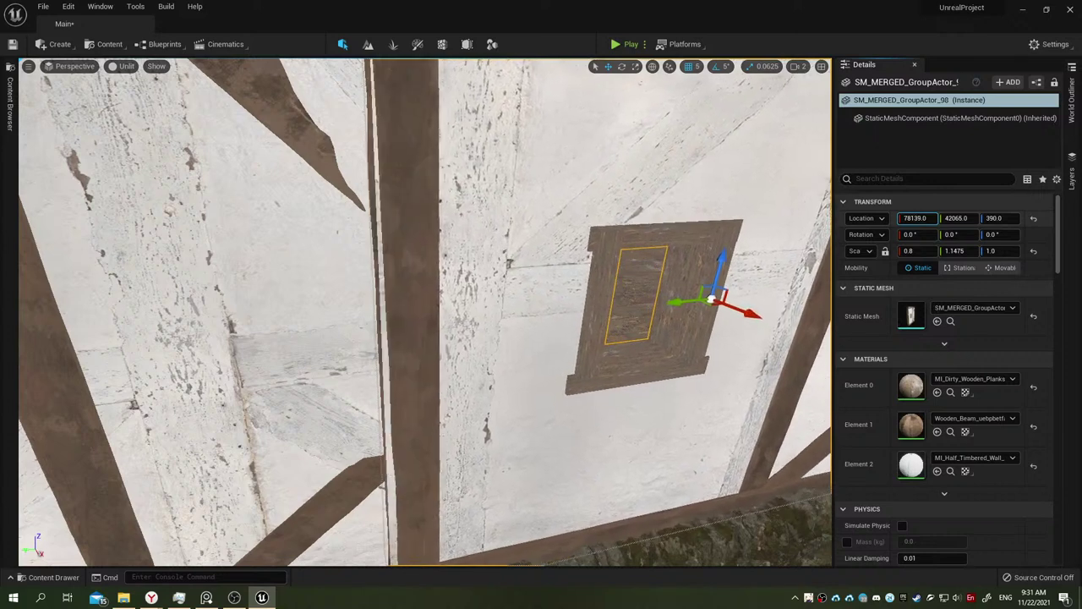
drag(955, 251, 956, 250)
text(1.17)
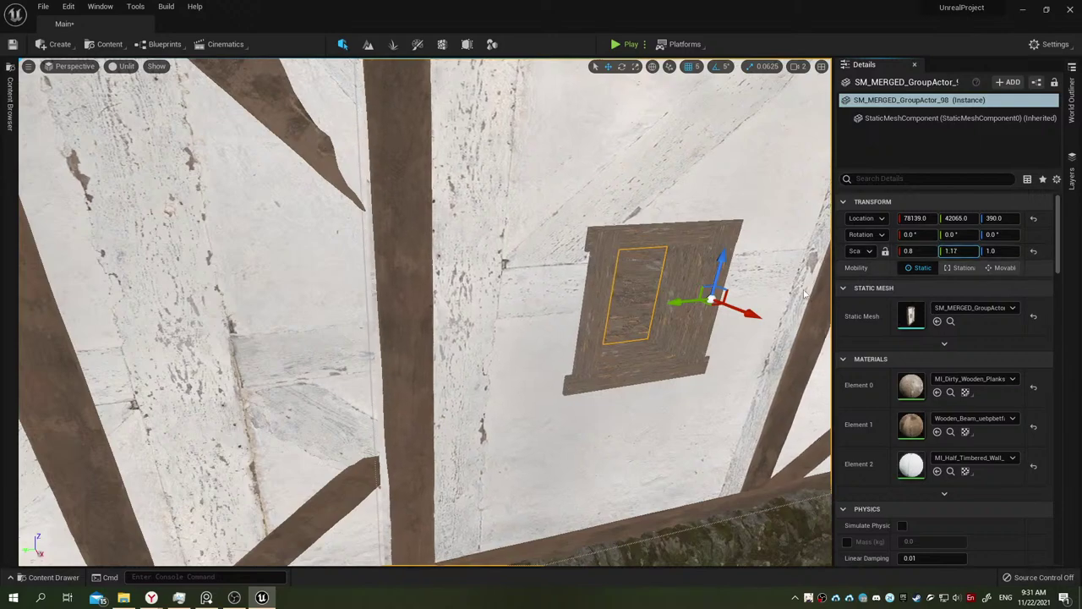
right_drag(423, 313, 423, 313)
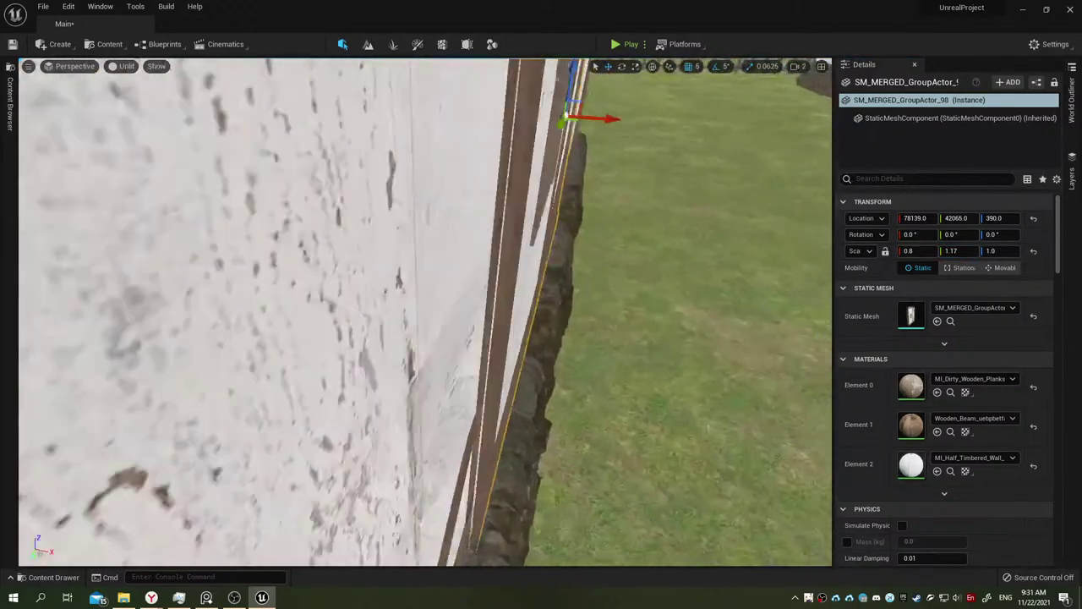
right_drag(782, 251, 781, 251)
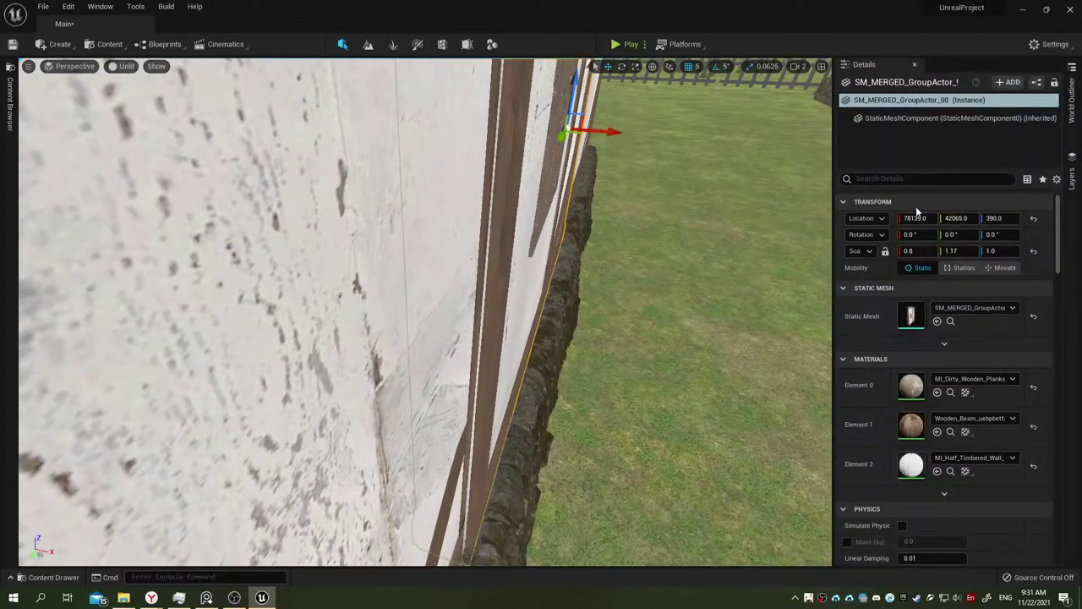
drag(934, 218, 926, 218)
right_drag(423, 313, 423, 313)
text(1.18)
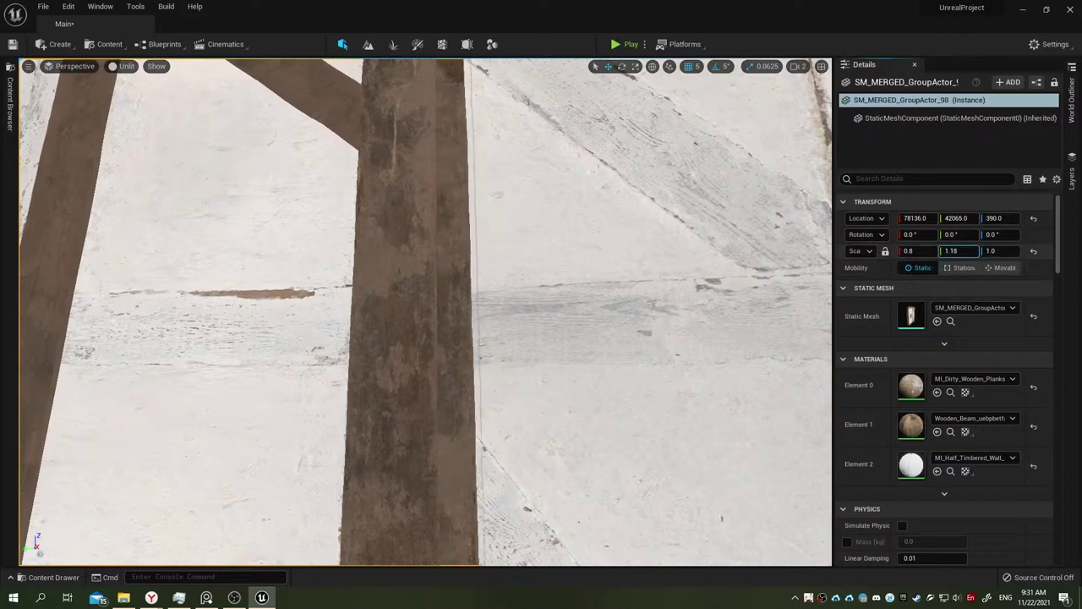
Step: Set the merged wall's Y scale to 1.1425
drag(959, 250, 947, 250)
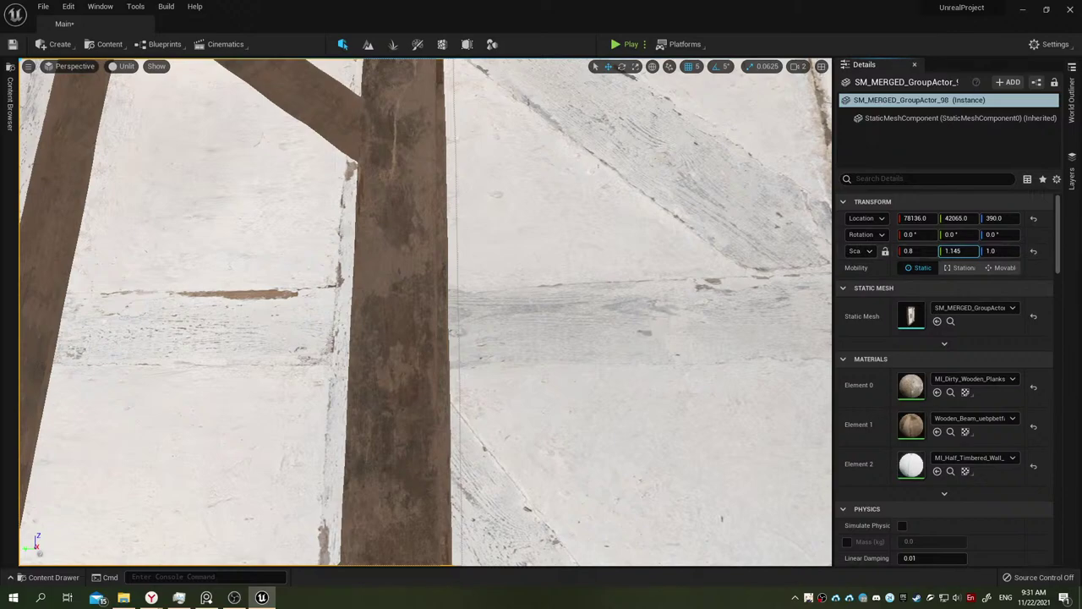
right_drag(423, 313, 423, 313)
right_drag(423, 313, 423, 313)
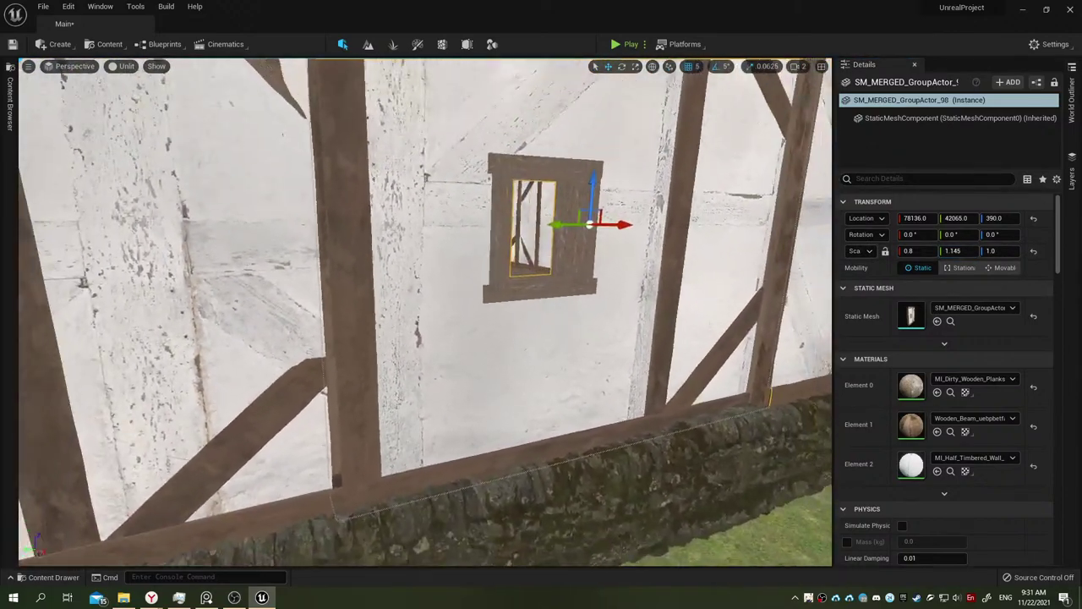
right_drag(516, 306, 516, 306)
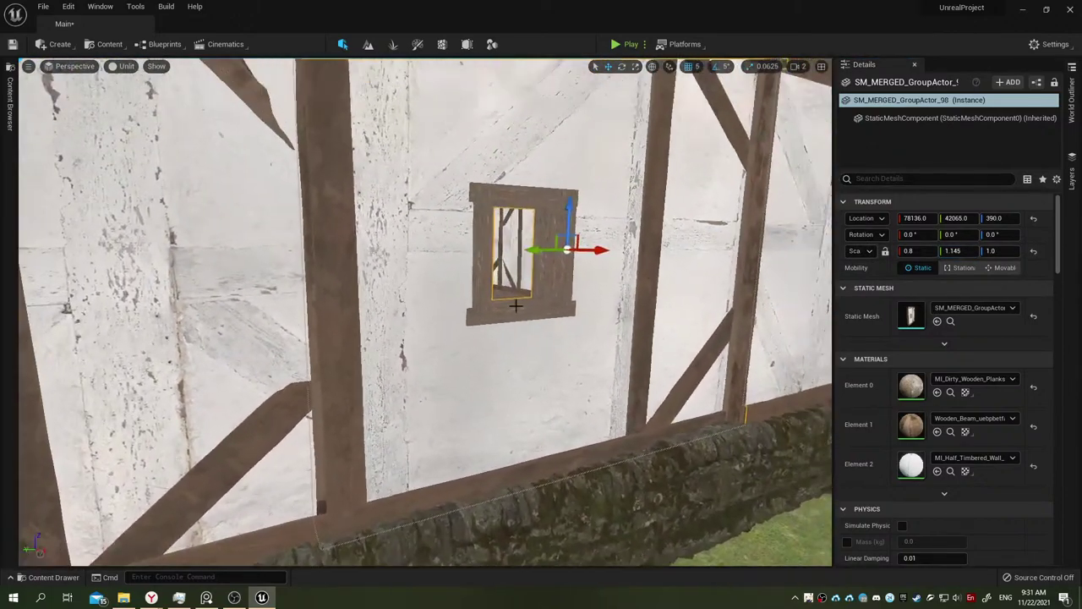
click(962, 251)
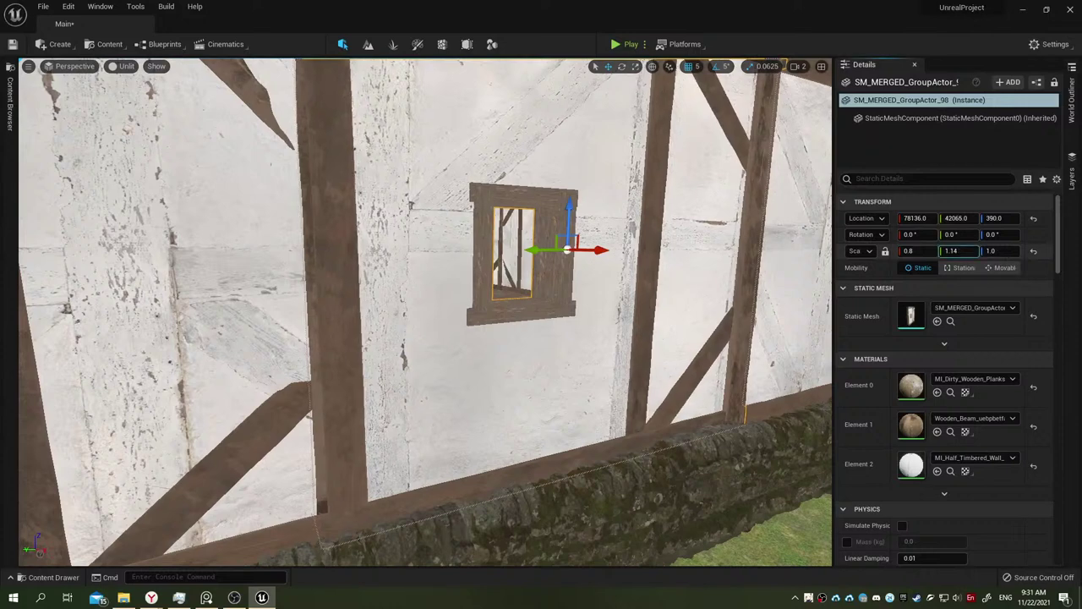
text(25)
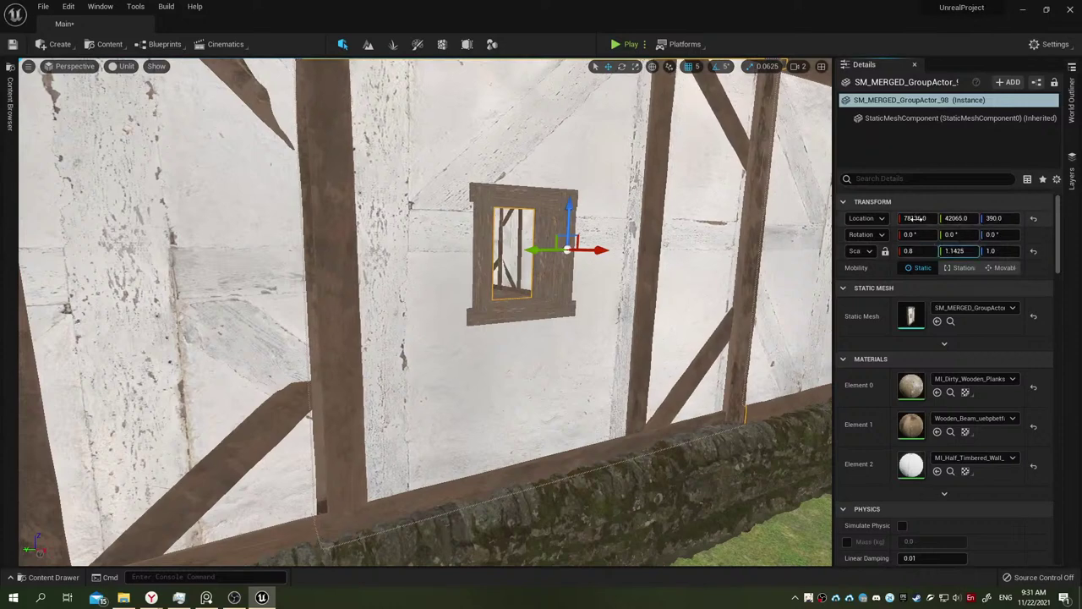
Step: Undo an accidental X change and shift the wall to Location Y 42070 so beams align
click(916, 218)
drag(916, 218, 913, 218)
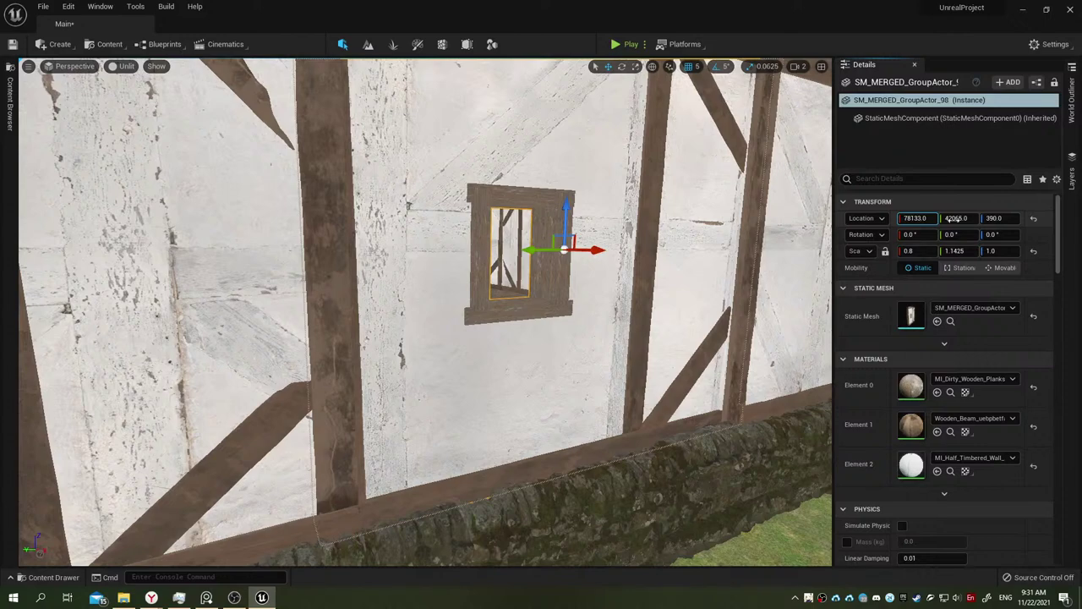
key(ctrl+z)
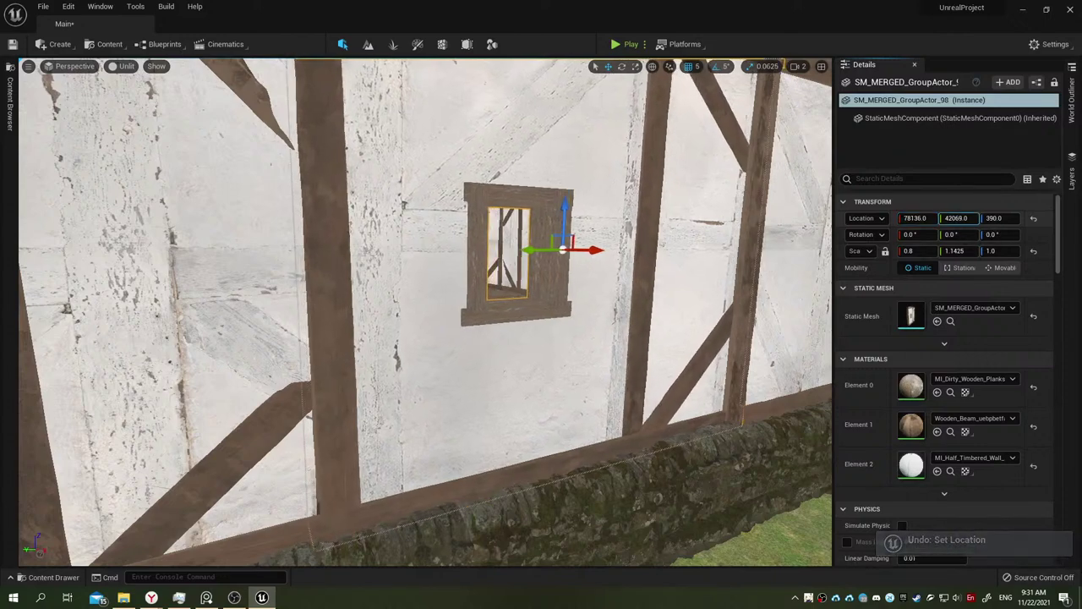
drag(956, 218, 955, 218)
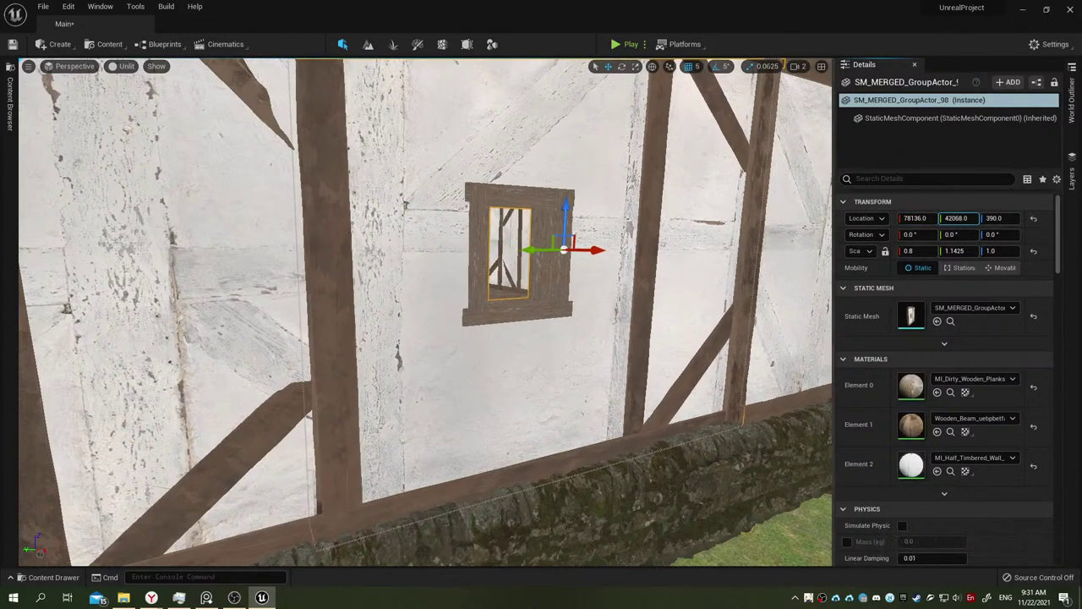
drag(621, 293, 592, 211)
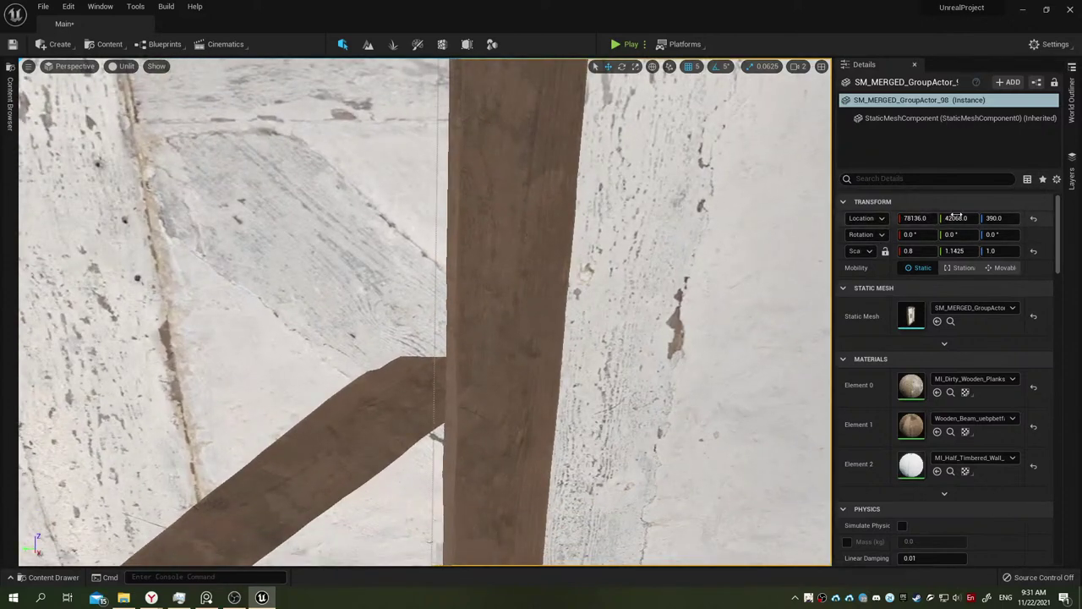
drag(957, 218, 958, 219)
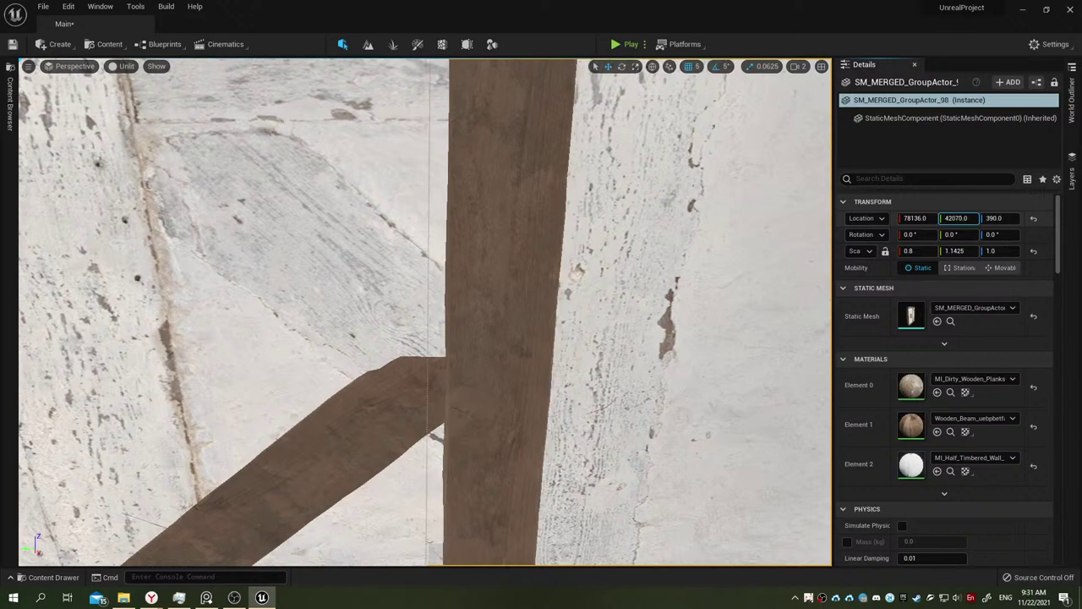
right_drag(423, 313, 603, 283)
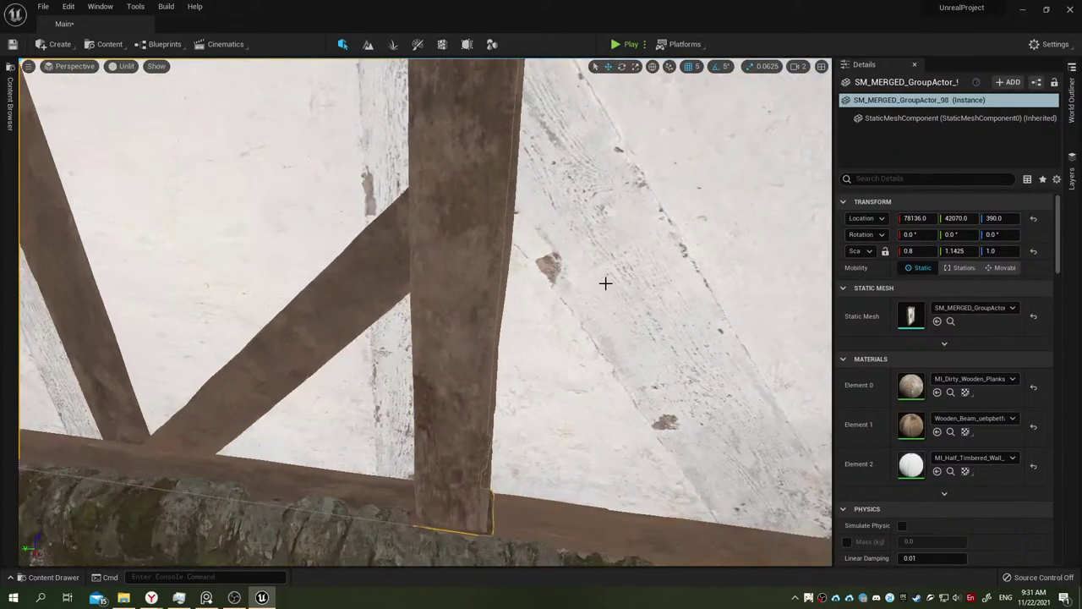
click(597, 290)
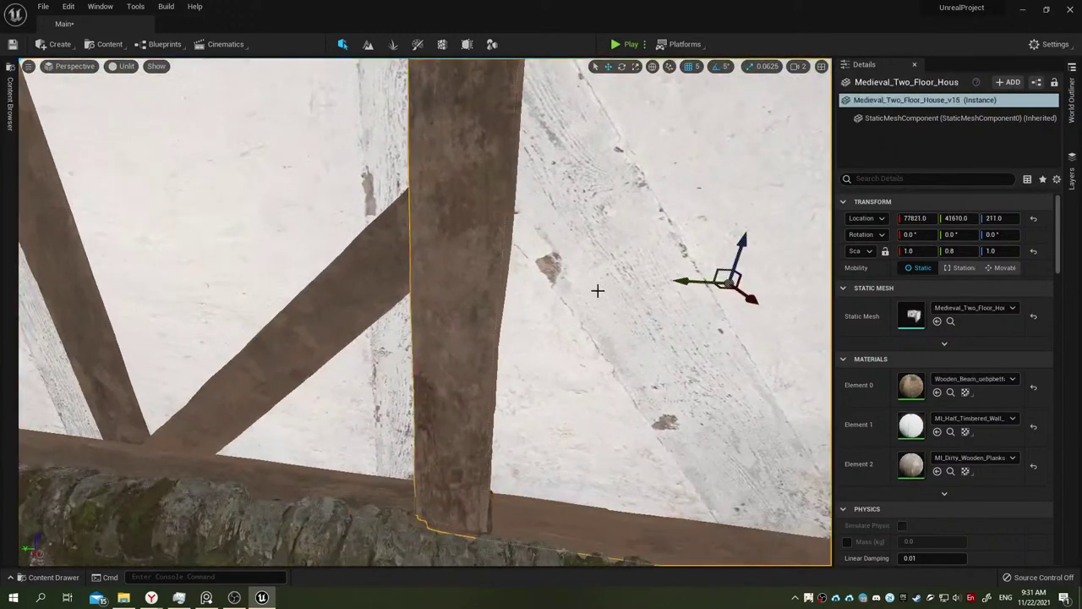
Step: Reselect the merged wall, try a Z scale of 0.8, then undo it
right_drag(477, 277, 476, 277)
click(477, 278)
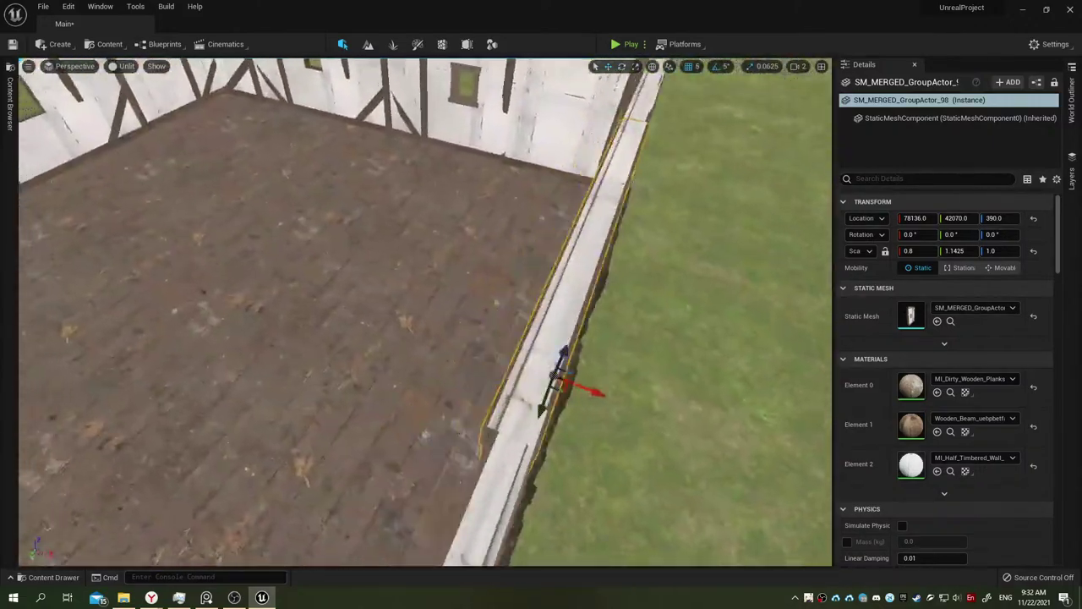
right_drag(643, 239, 643, 239)
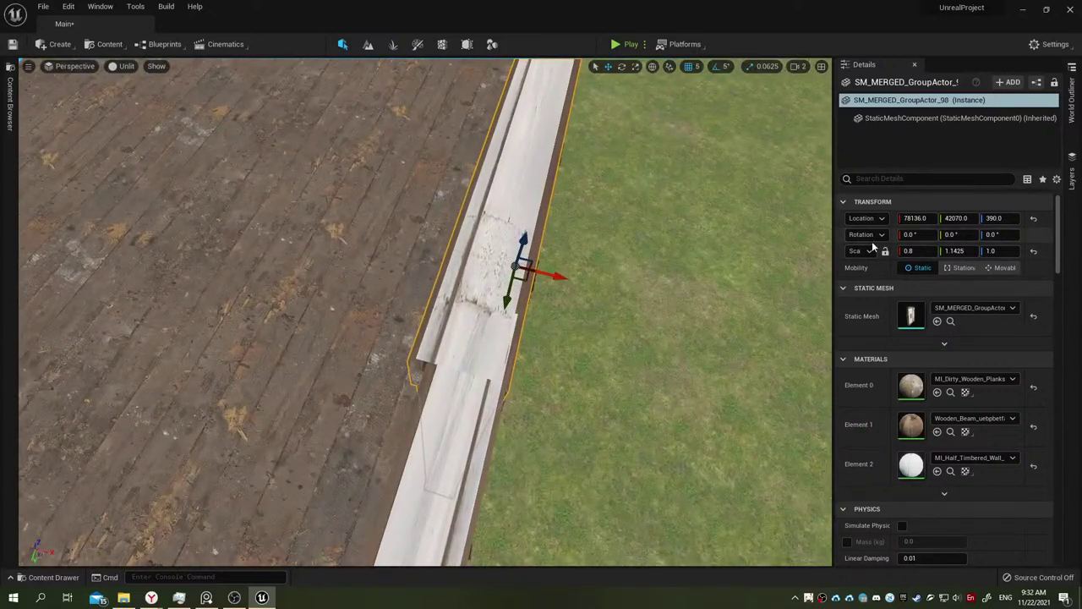
click(998, 251)
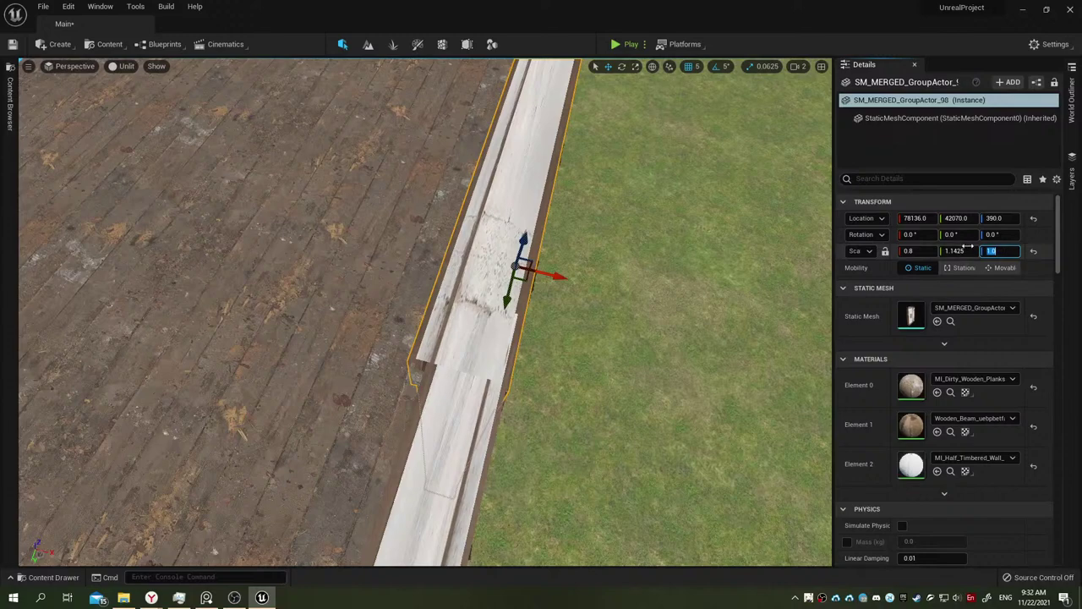
text(0.8)
key(Return)
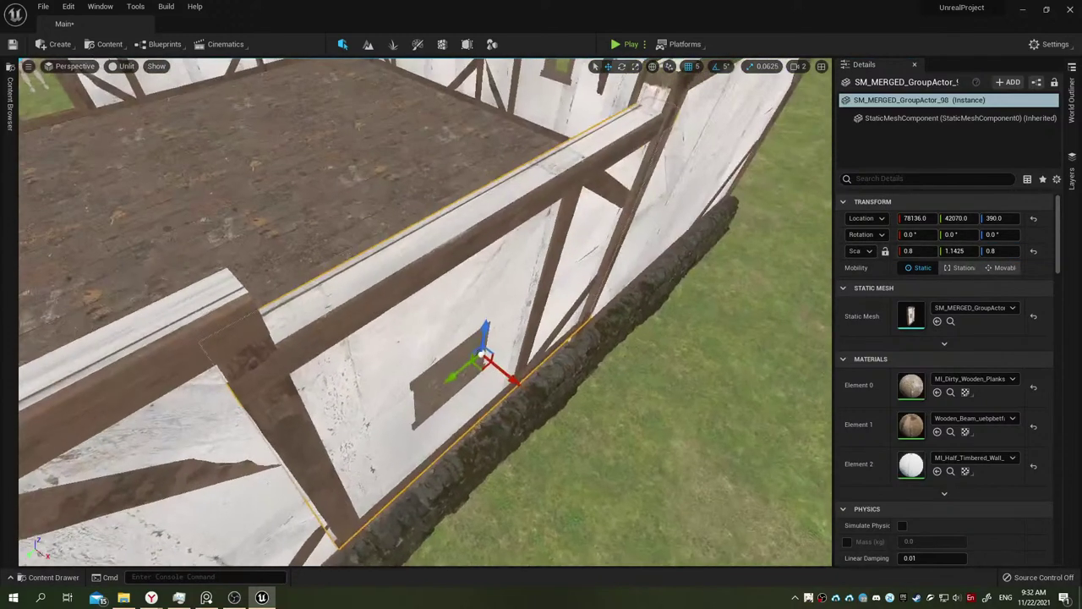
key(ctrl+z)
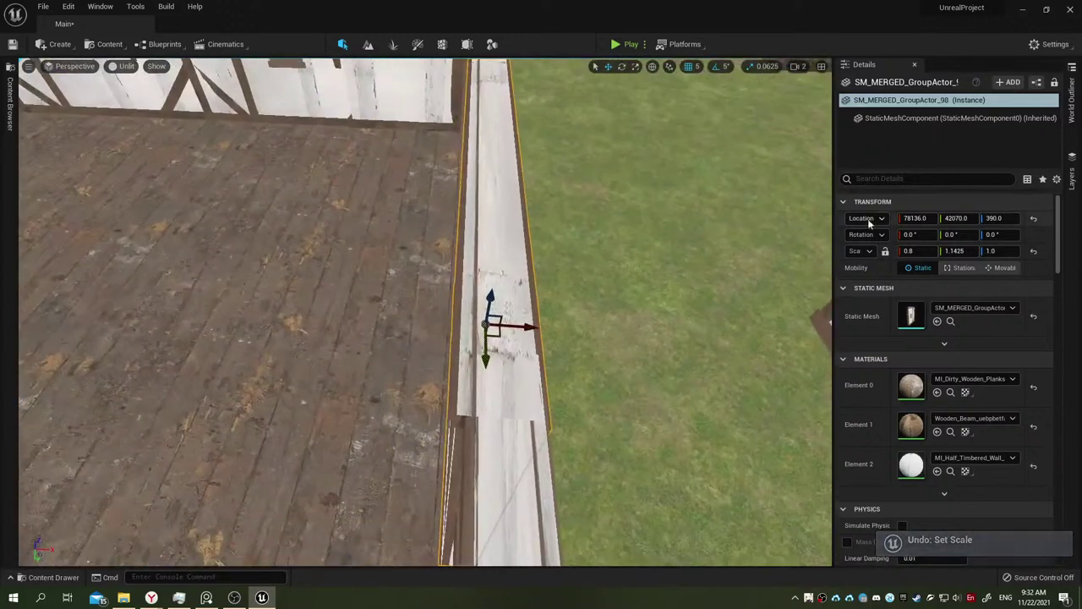
Step: Thin the merged wall to an X scale of 0.6325 along the floor edge
click(915, 251)
text(1)
drag(915, 252, 905, 252)
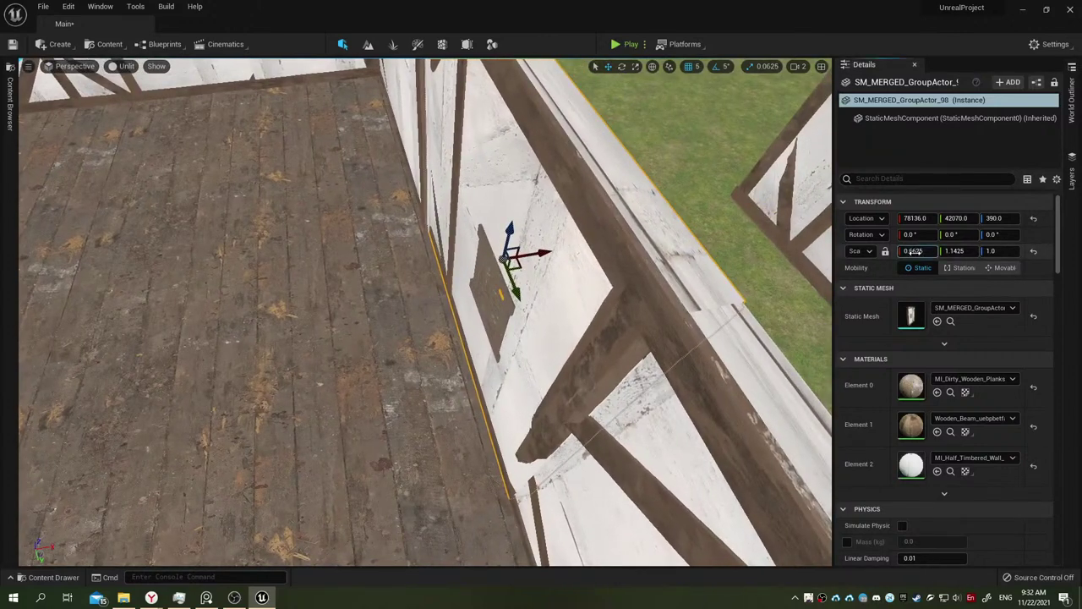
drag(913, 251, 912, 251)
mouse_move(588, 229)
right_down()
mouse_move(542, 288)
mouse_move(531, 229)
right_up()
click(423, 280)
Step: Give Medieval_Two_Floor_House_v15 an X scale of 0.8 and move it to Location X 77885
right_drag(425, 269, 423, 280)
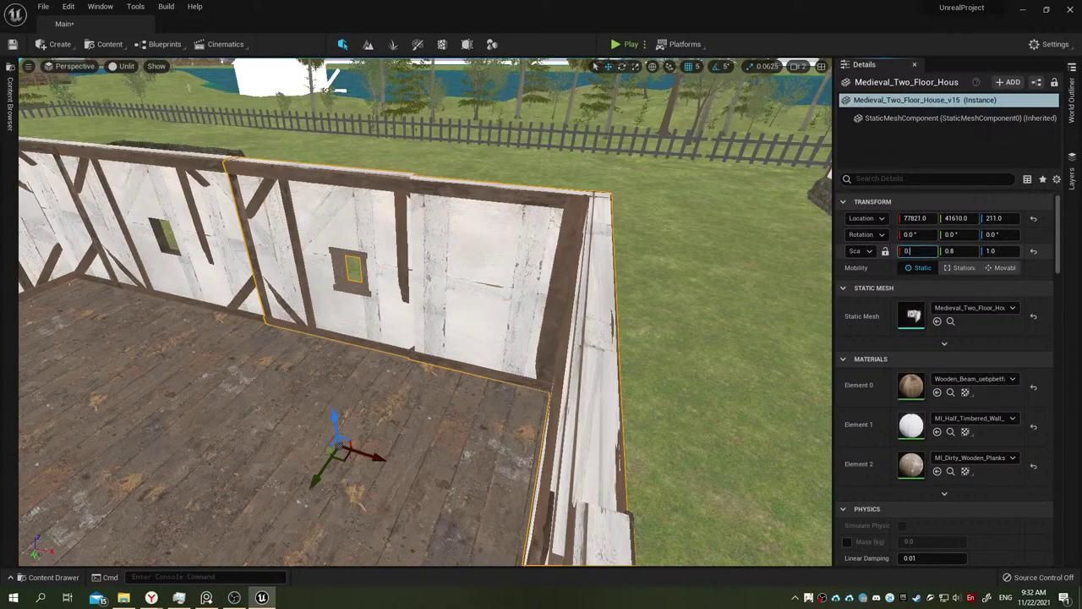
text(.8)
key(Return)
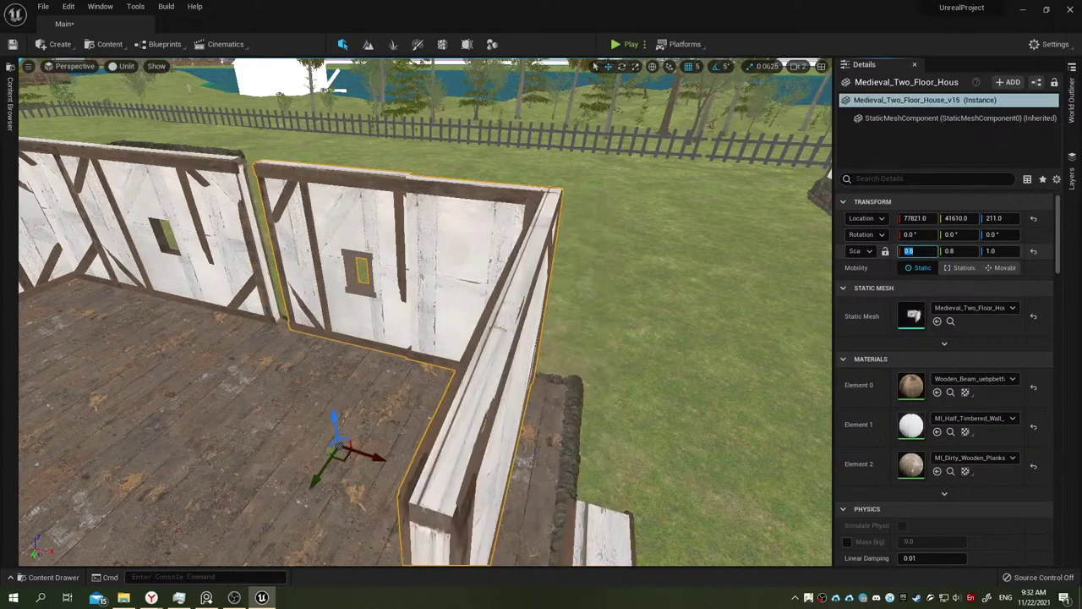
drag(913, 218, 939, 218)
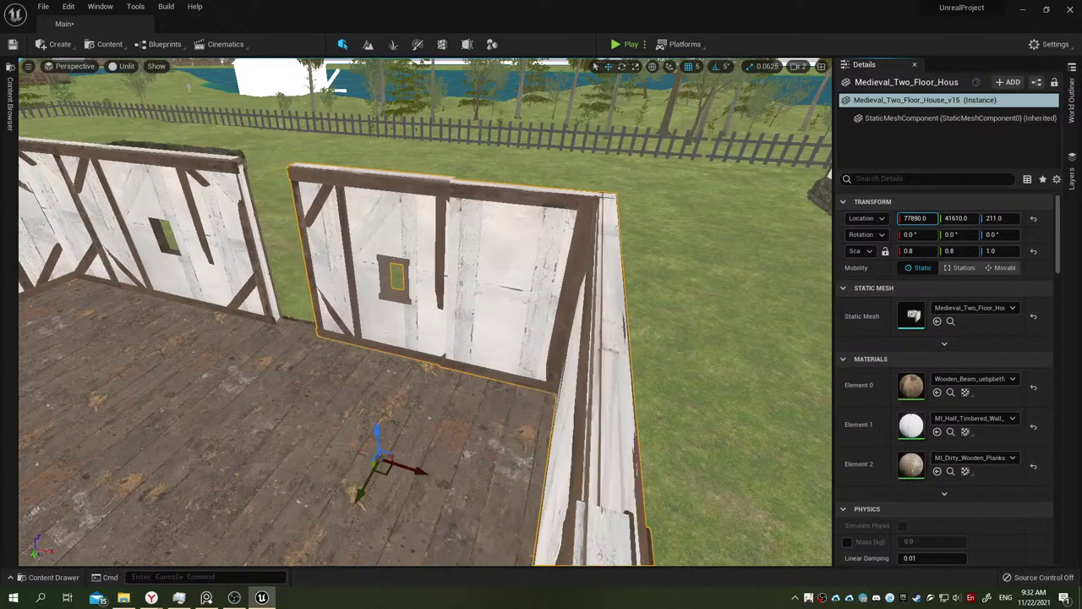
text(77885)
mouse_move(423, 321)
right_down()
mouse_move(423, 389)
mouse_move(440, 398)
right_up()
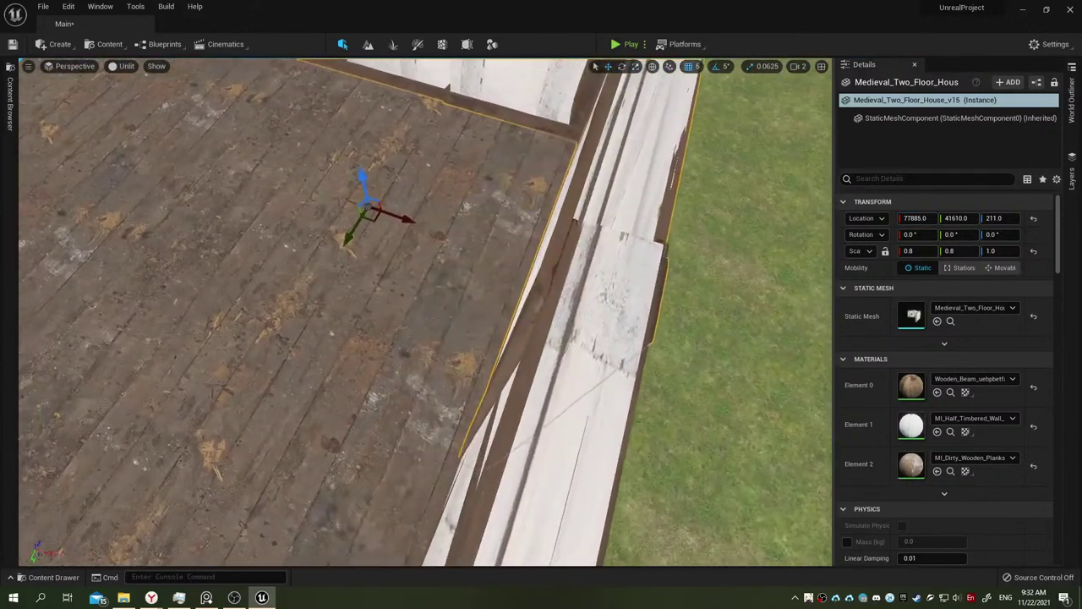
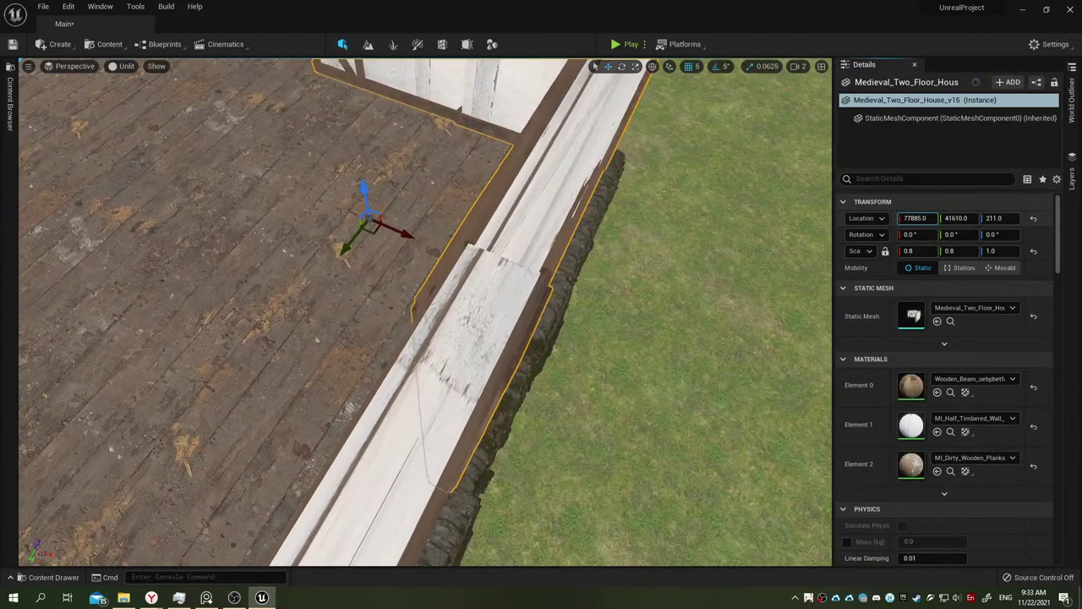
Step: Select the merged ledge piece SM_MERGED_GroupActor_98 beside the plank floor and frame it
right_drag(521, 221, 522, 221)
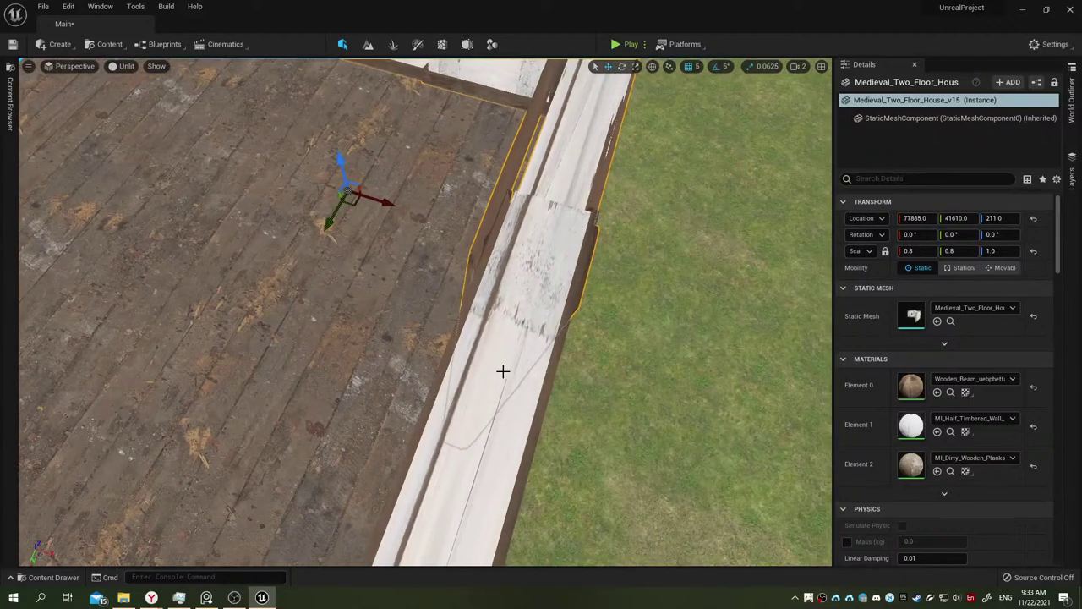
click(502, 365)
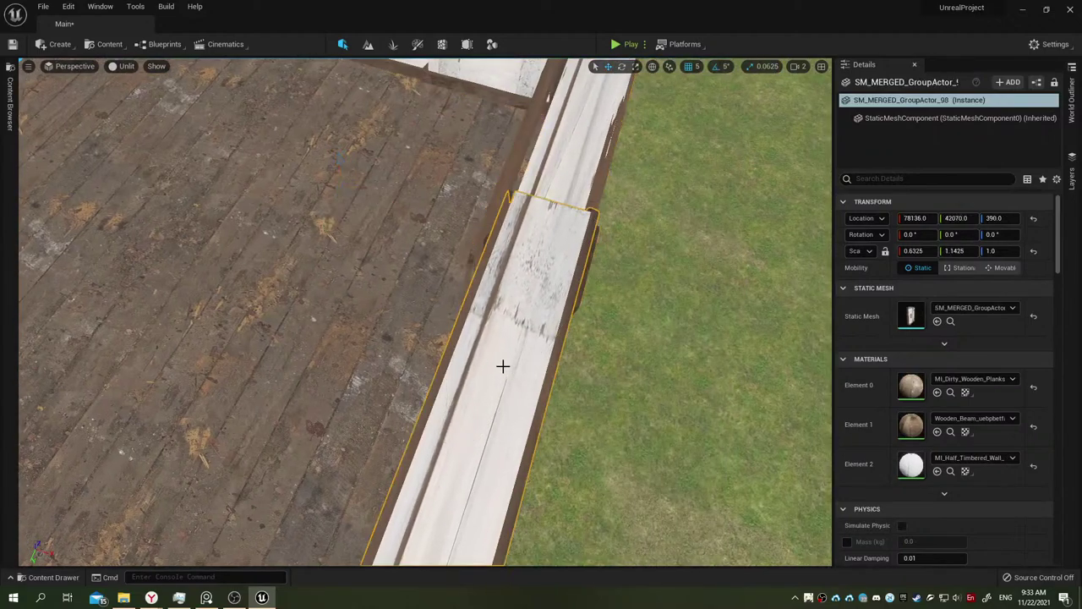
click(536, 180)
right_drag(546, 160, 816, 72)
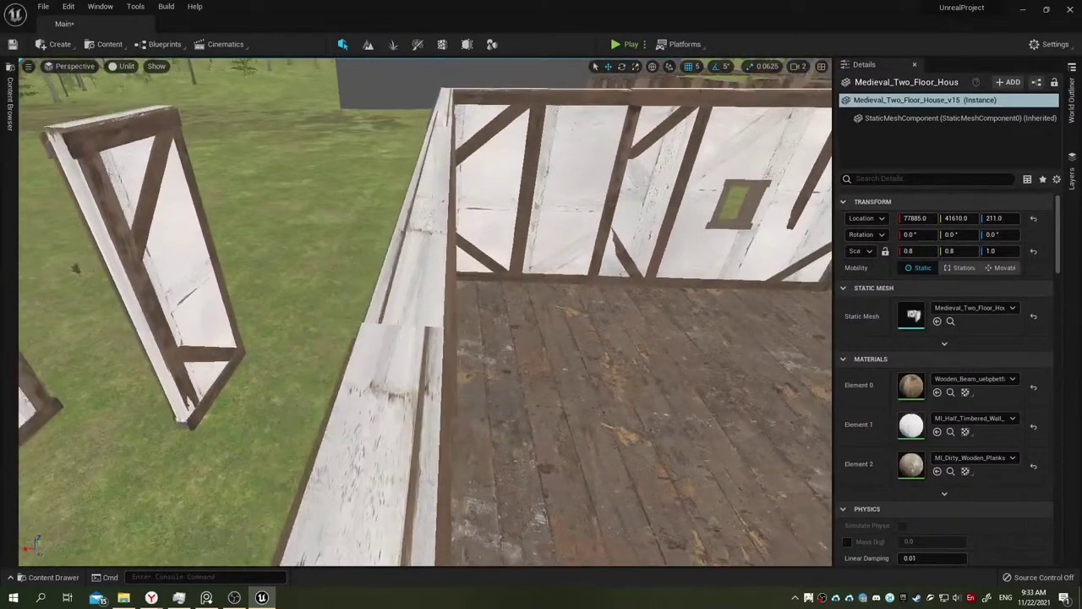
click(406, 364)
right_drag(406, 364, 411, 332)
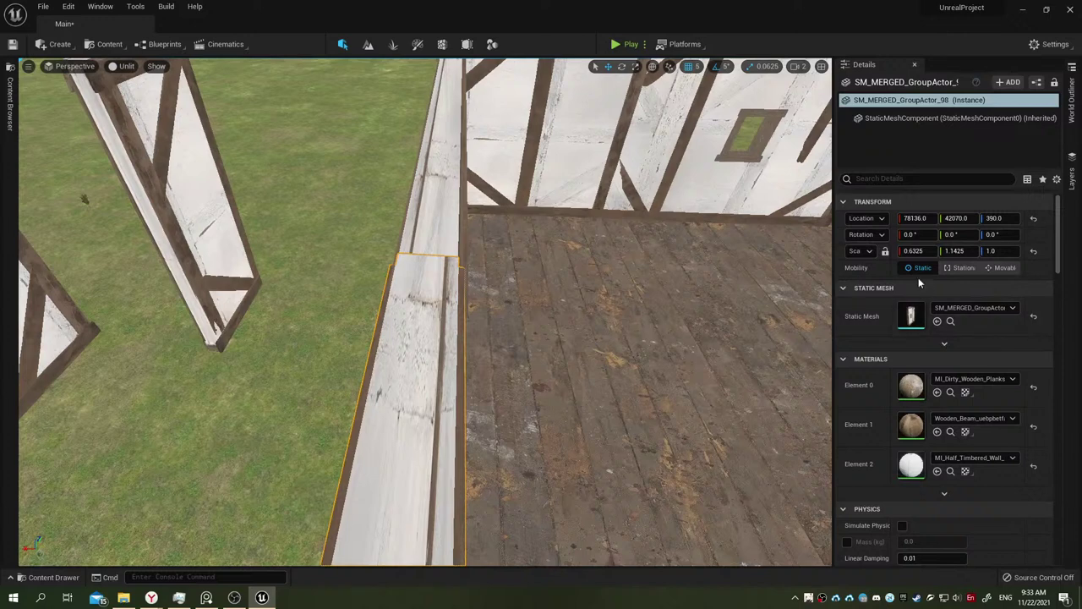
Step: Set the ledge's X scale to 0.65 and check it against the two-floor house wall
click(905, 250)
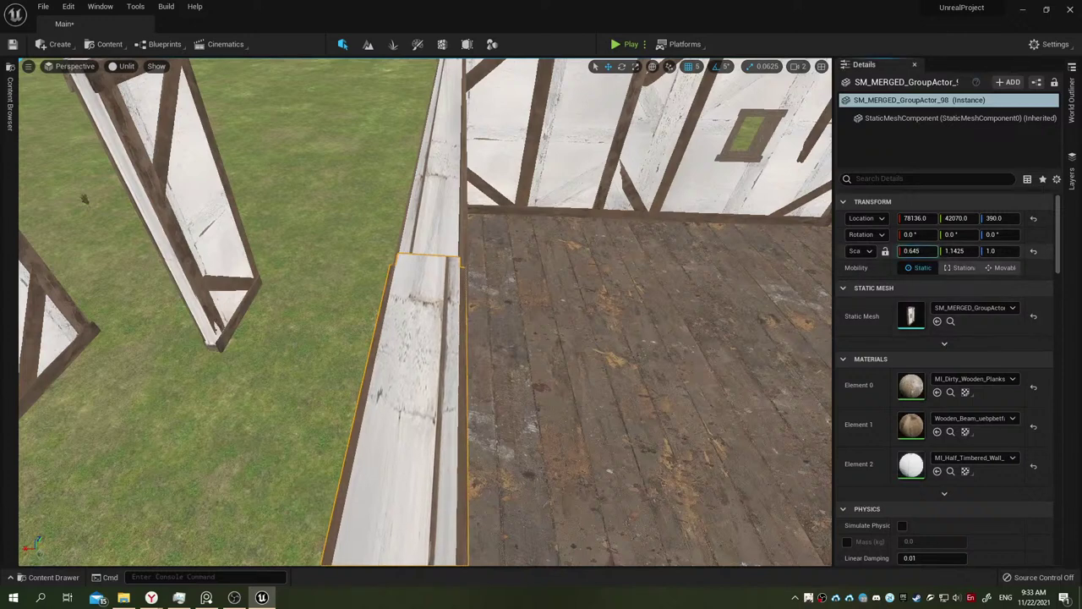
right_drag(411, 332, 440, 321)
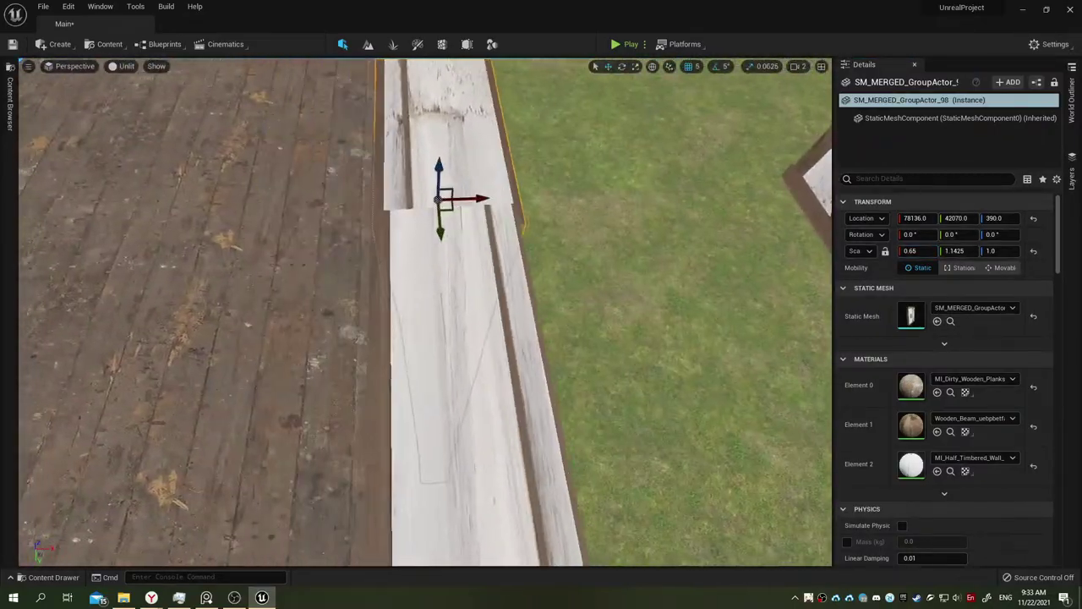
mouse_move(440, 321)
right_down()
mouse_move(439, 279)
mouse_move(440, 356)
right_up()
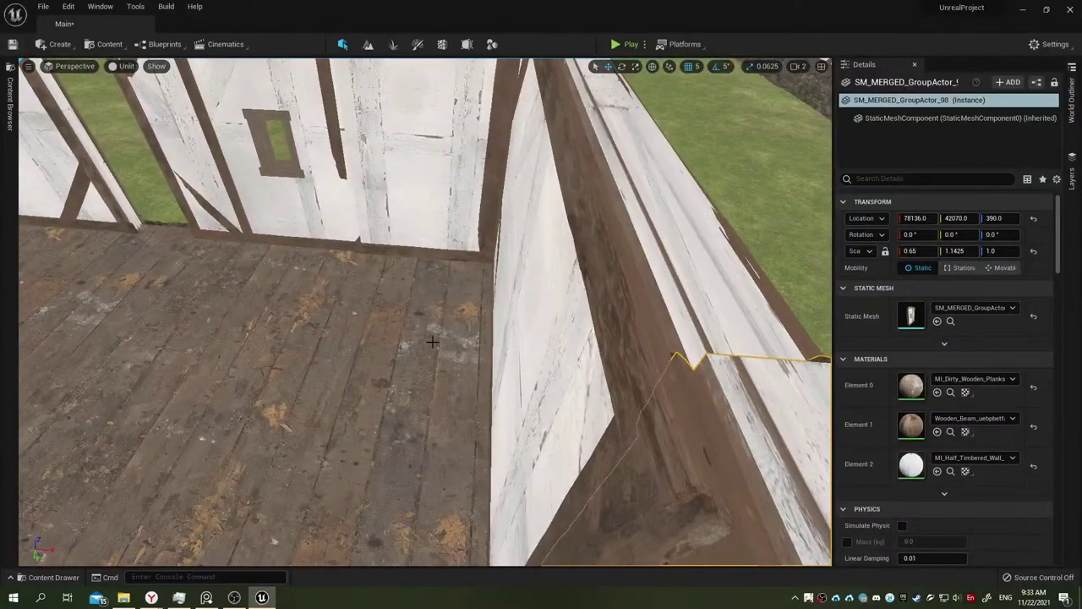
click(612, 306)
mouse_move(616, 308)
right_down()
mouse_move(616, 355)
mouse_move(616, 279)
mouse_move(616, 363)
mouse_move(615, 339)
right_up()
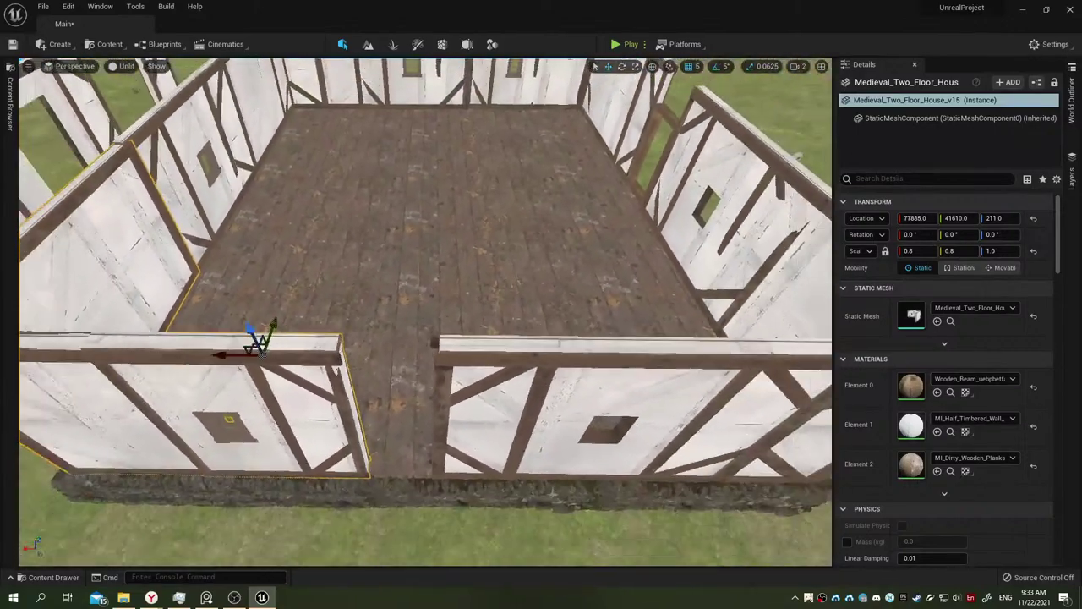
Step: Select the front wall Medieval_Two_Floor_House_v11 and orbit until it is centred head-on
right_drag(524, 254, 525, 254)
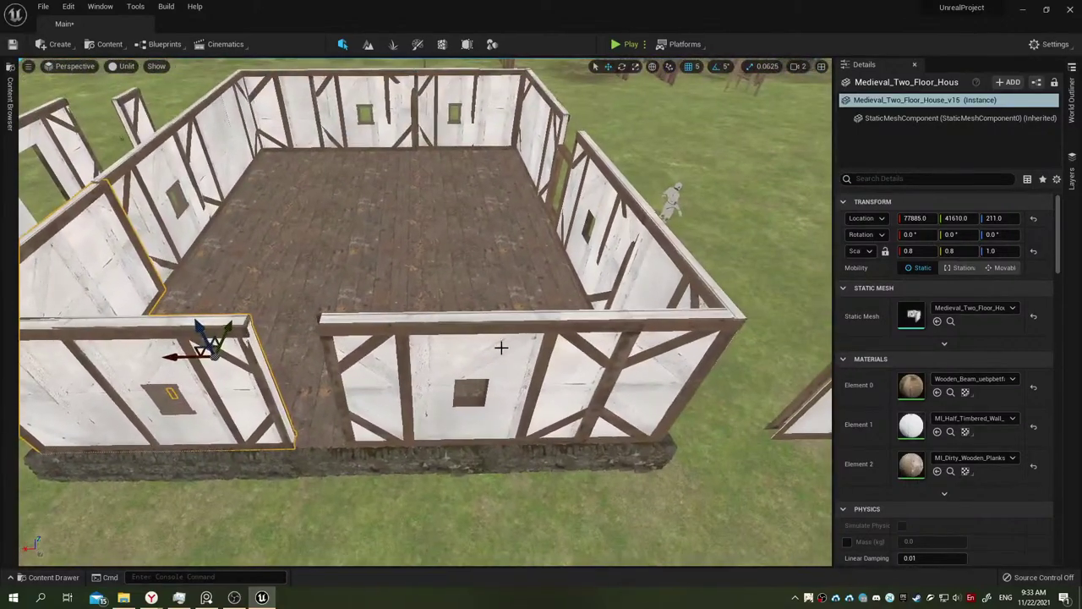
click(476, 350)
right_drag(476, 351, 476, 350)
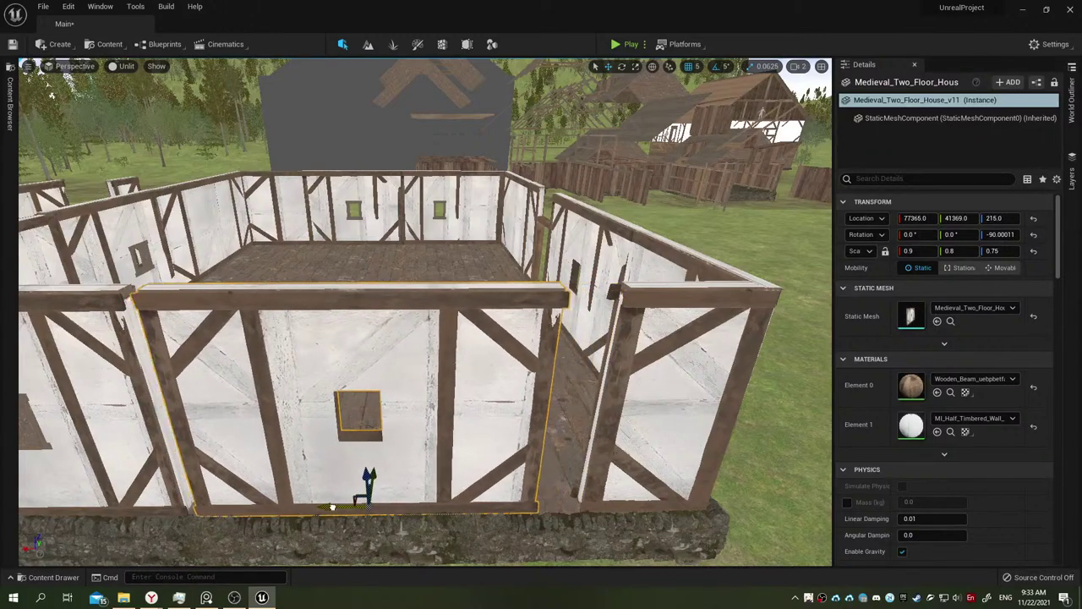
right_drag(341, 510, 341, 511)
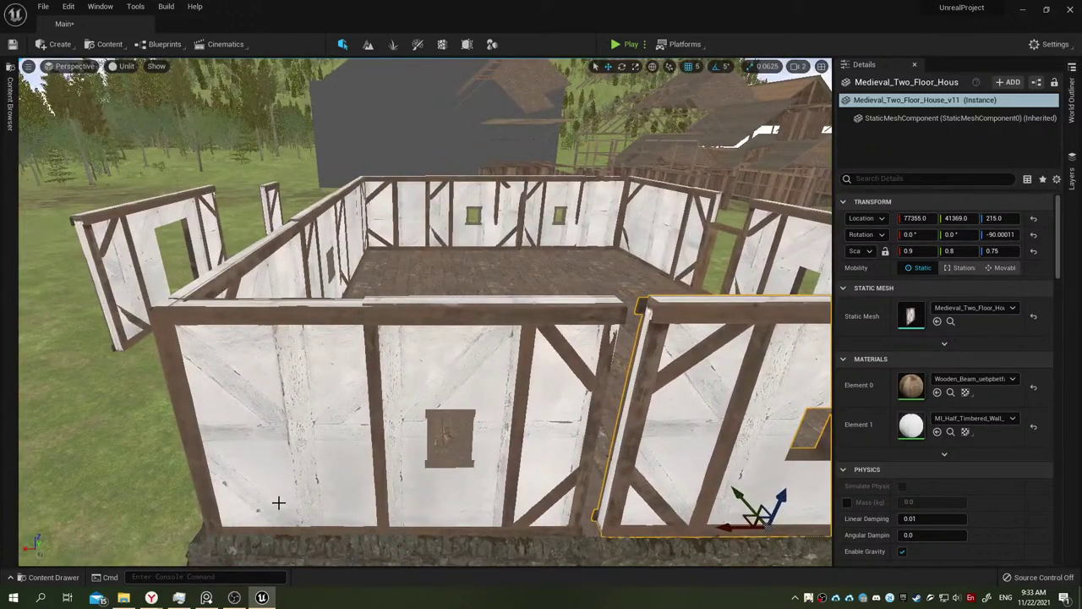
right_drag(366, 470, 366, 469)
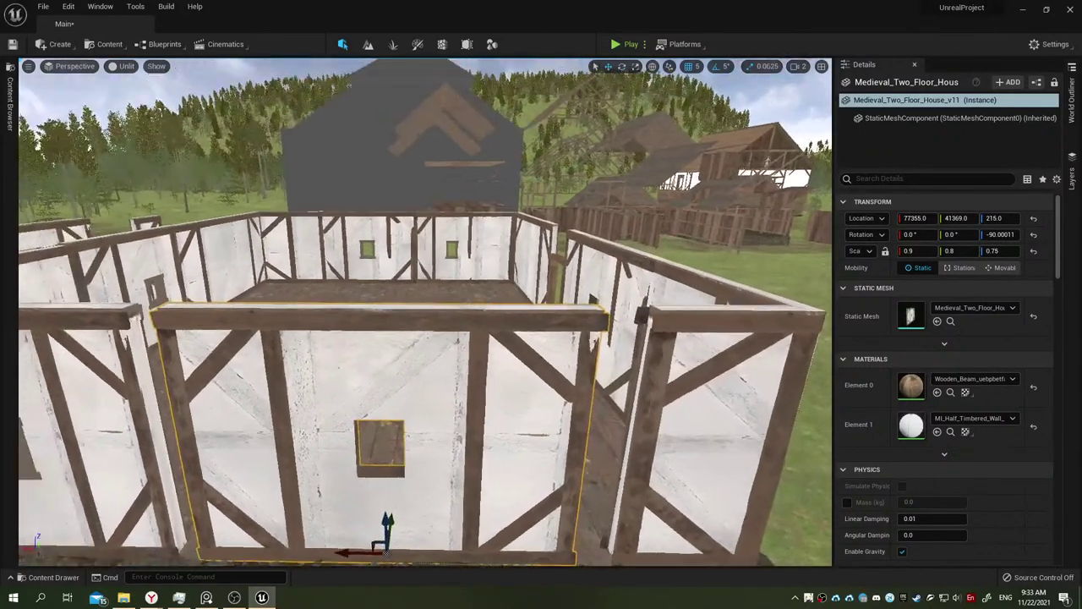
right_drag(504, 393, 504, 393)
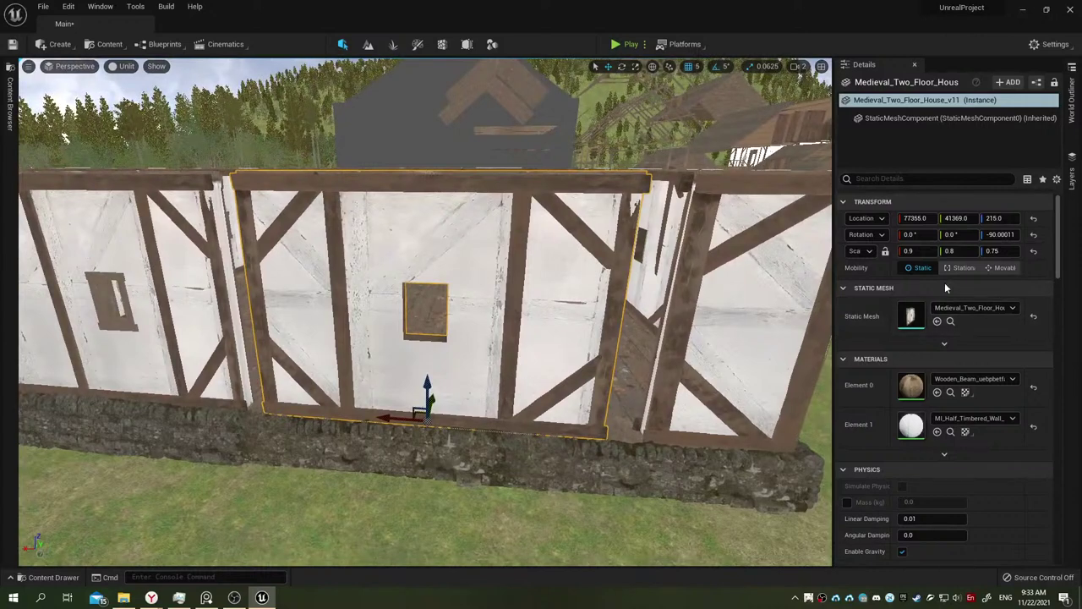
Step: Try a 0.85 Y scale on the front wall, then undo it to keep 0.8
click(957, 250)
text(0.85)
key(Return)
drag(956, 250, 964, 250)
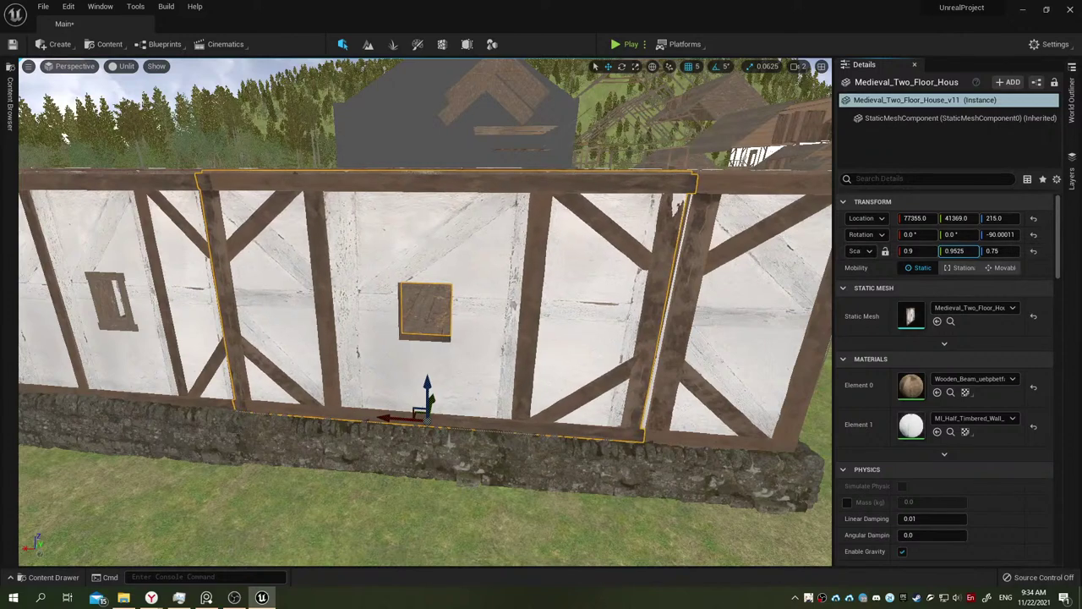
key(ctrl+z)
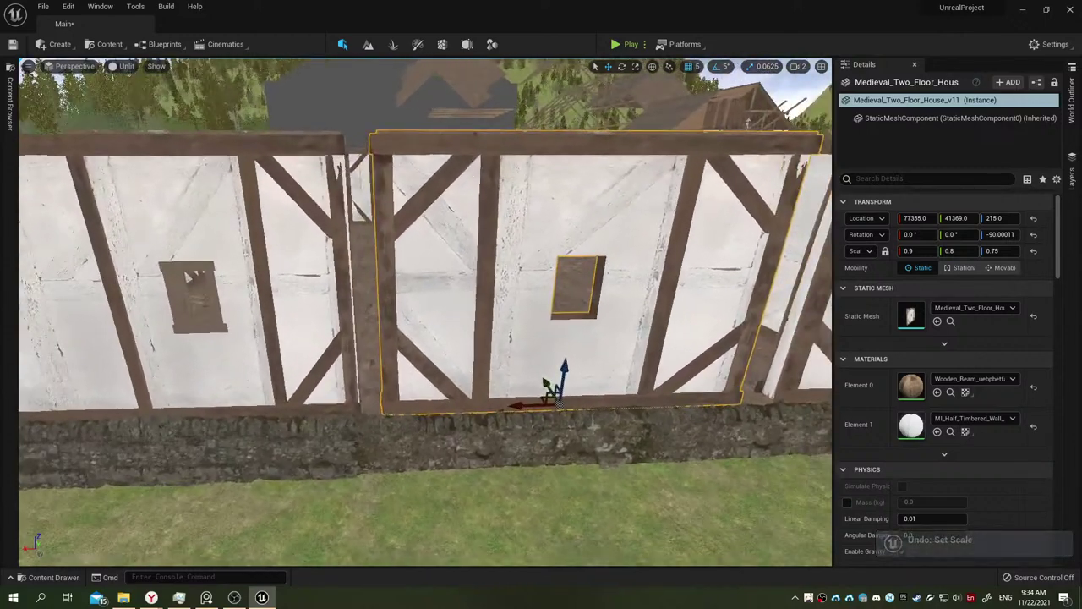
Step: Slide the front wall along X to 77405
right_drag(532, 305, 532, 287)
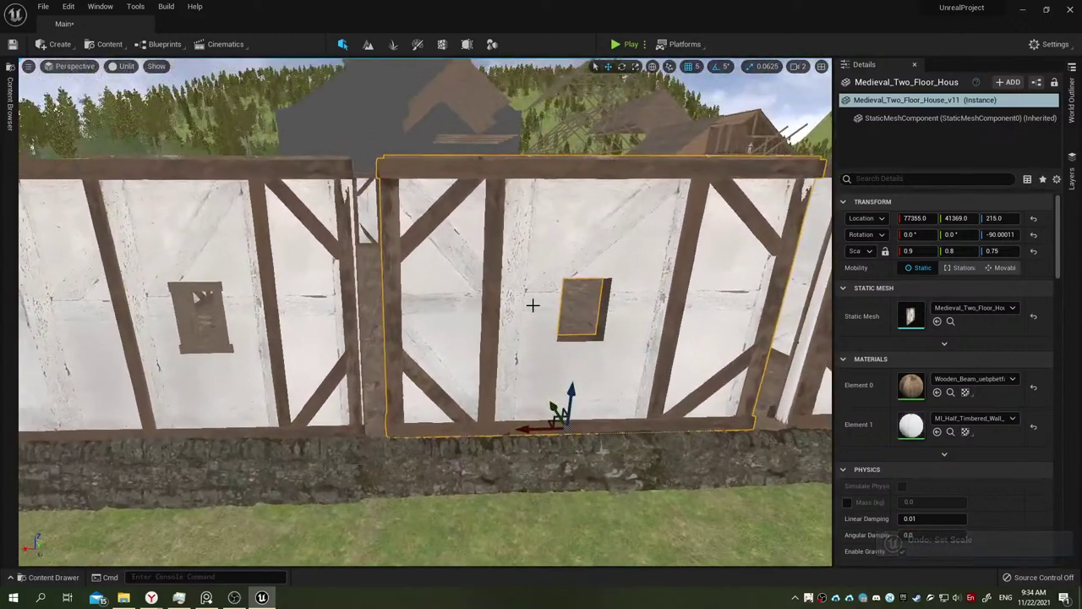
drag(530, 430, 496, 420)
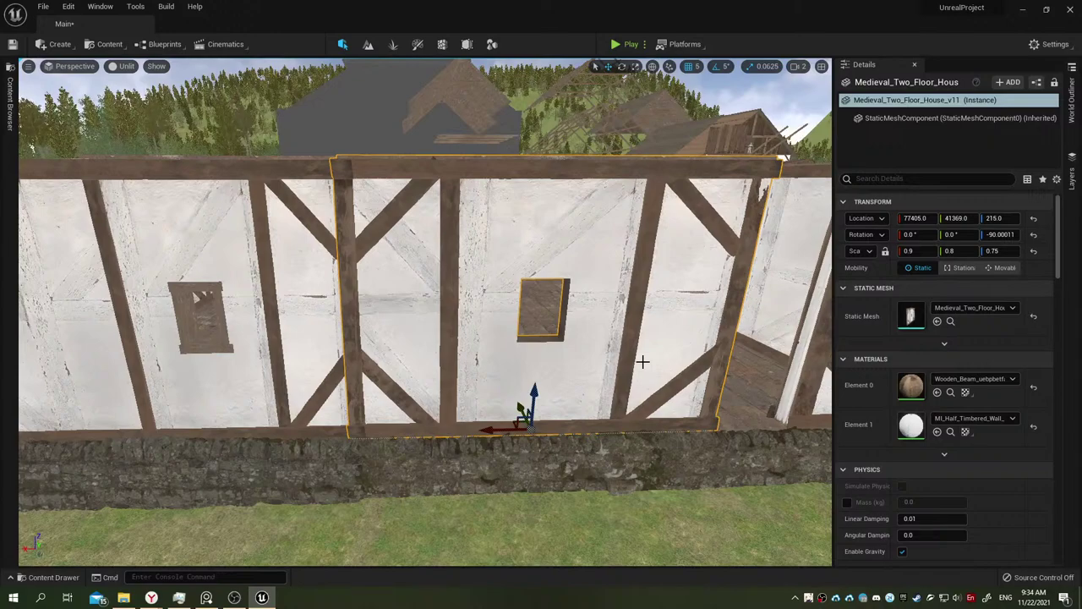
mouse_move(627, 355)
right_down()
mouse_move(508, 355)
mouse_move(541, 356)
mouse_move(541, 406)
mouse_move(624, 349)
right_up()
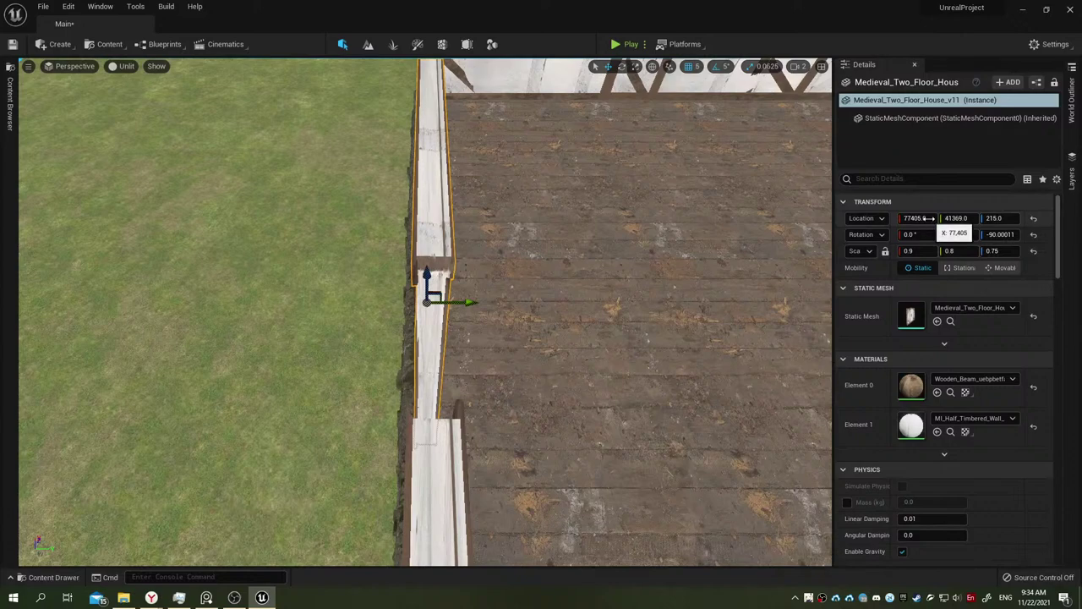
Step: Drag the front wall's Location X back to 77275, then pull back to view the house
drag(915, 218, 879, 218)
right_drag(542, 338, 542, 253)
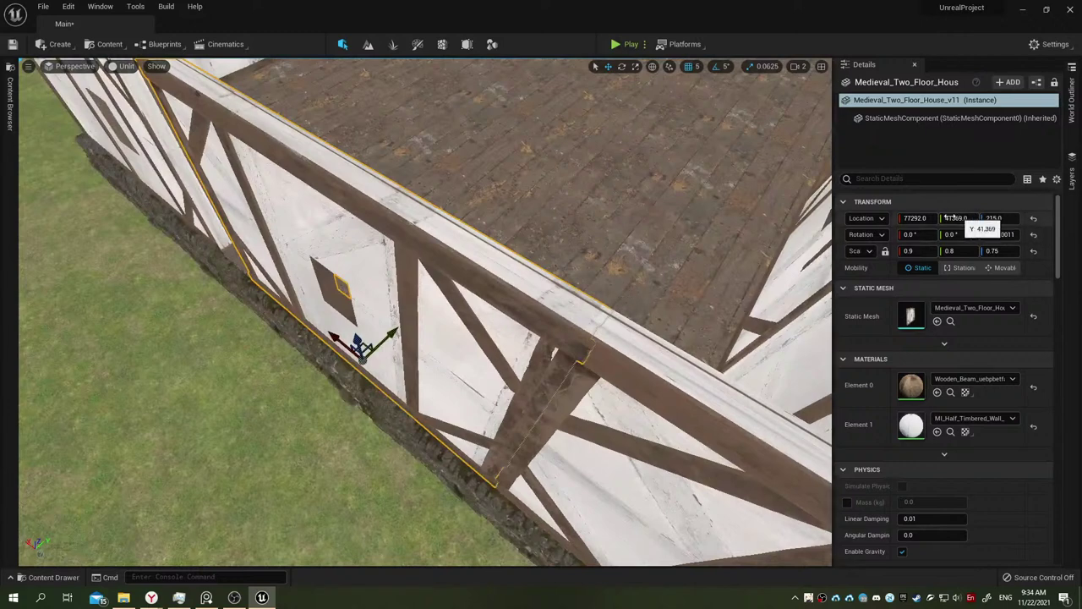
drag(915, 218, 911, 218)
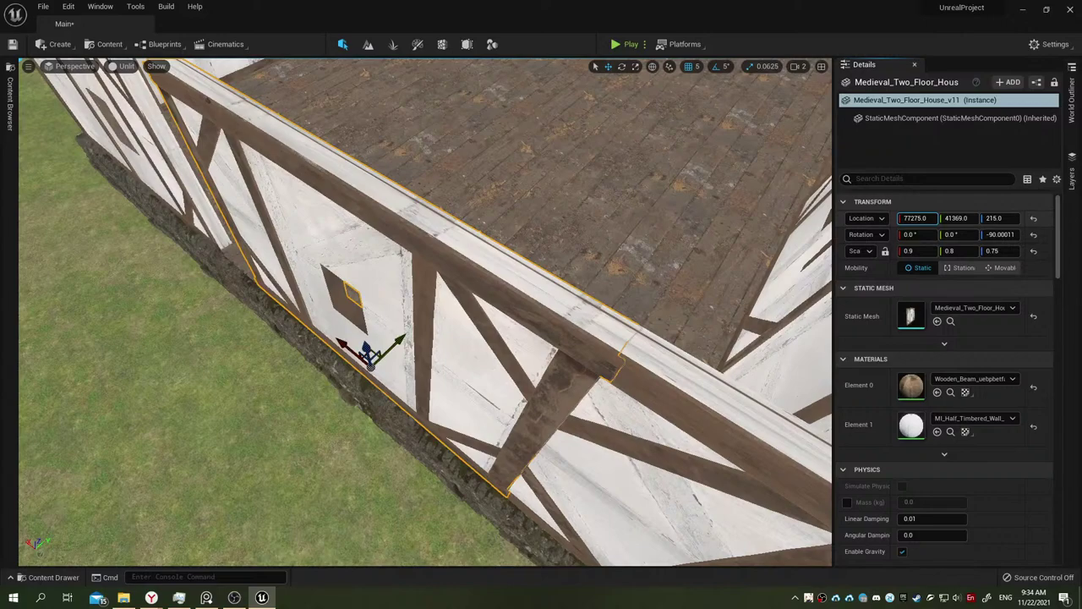
right_drag(499, 280, 499, 280)
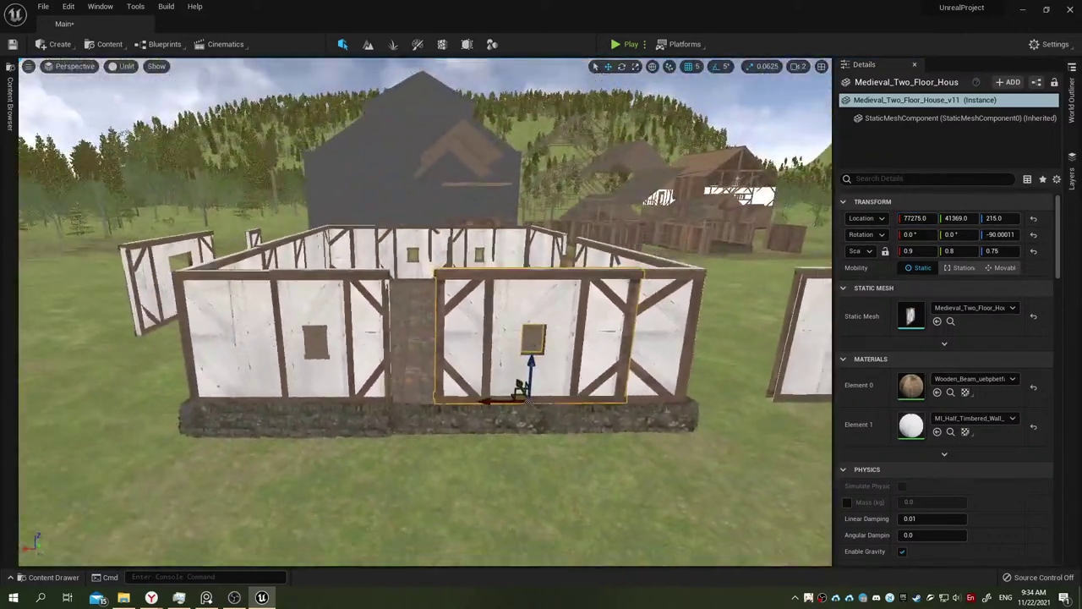
right_drag(499, 280, 497, 281)
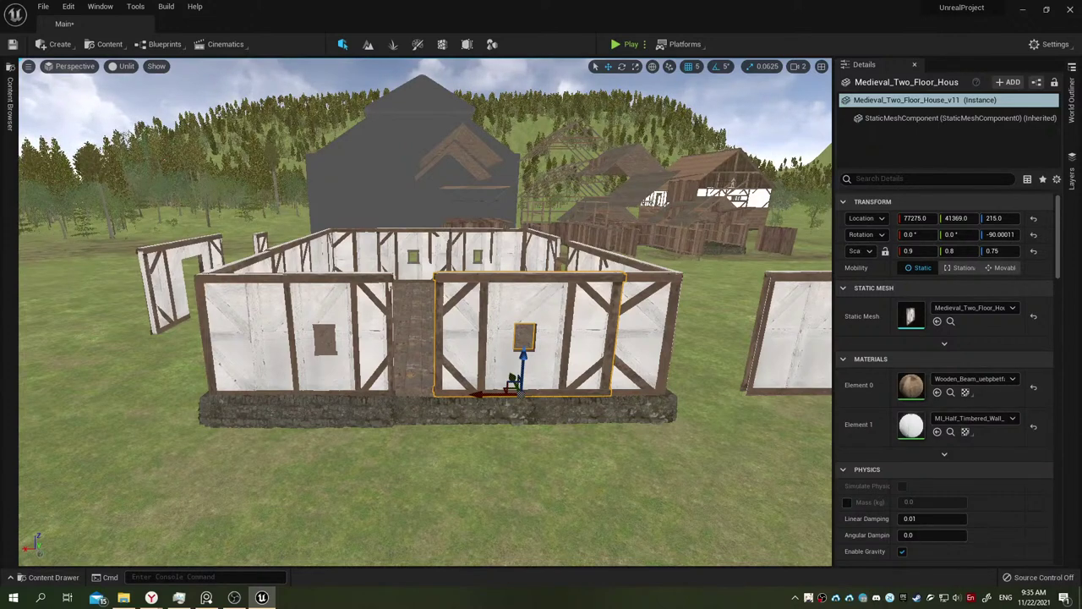
Step: Check the browser, then orbit back to the front wall aligned at 77275, yaw -90
key(alt+Tab)
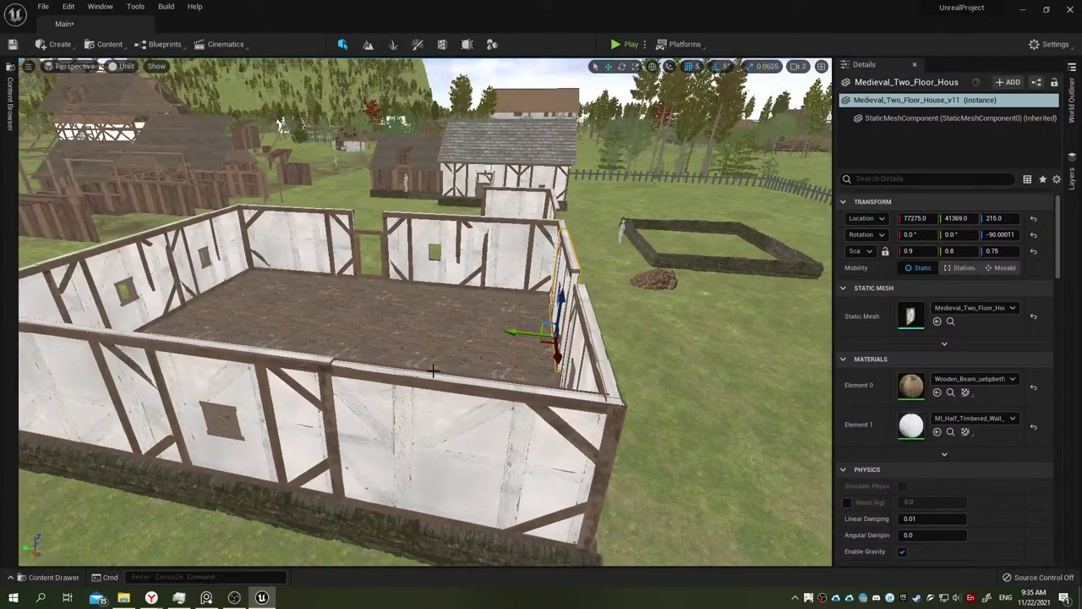
right_drag(432, 371, 432, 371)
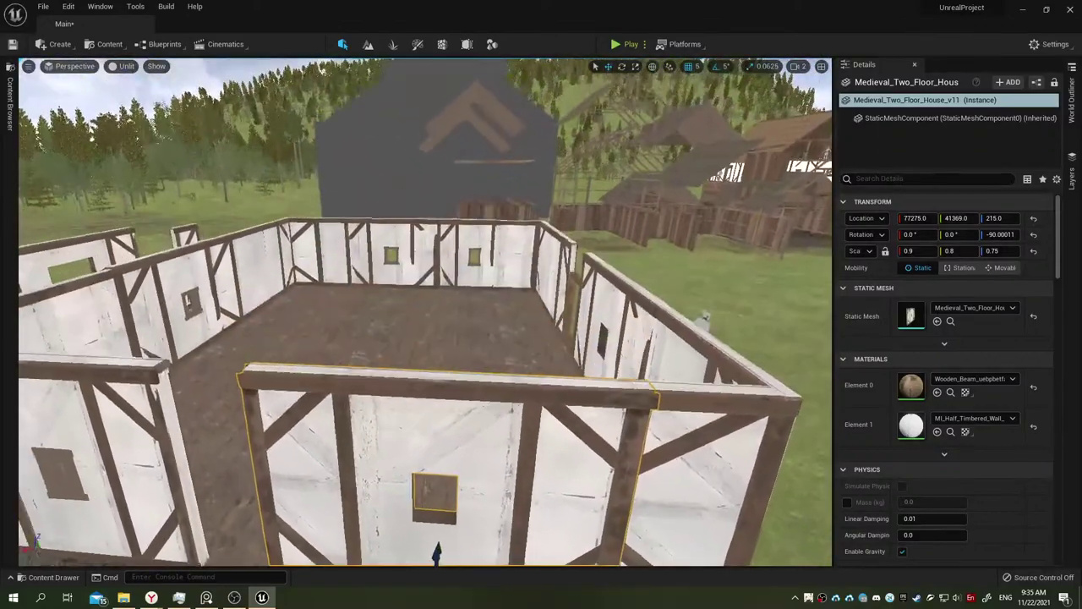
right_drag(134, 421, 135, 420)
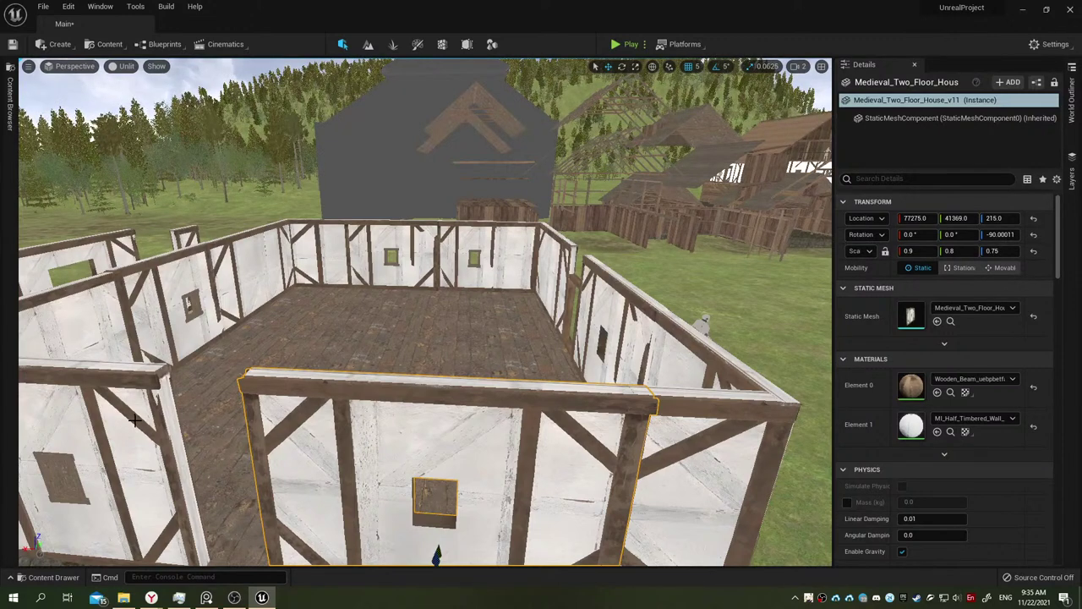
Step: Tilt over the foundation, focus on the wall, and fly around to inspect its left end
mouse_move(325, 414)
right_down()
mouse_move(326, 449)
mouse_move(405, 448)
right_up()
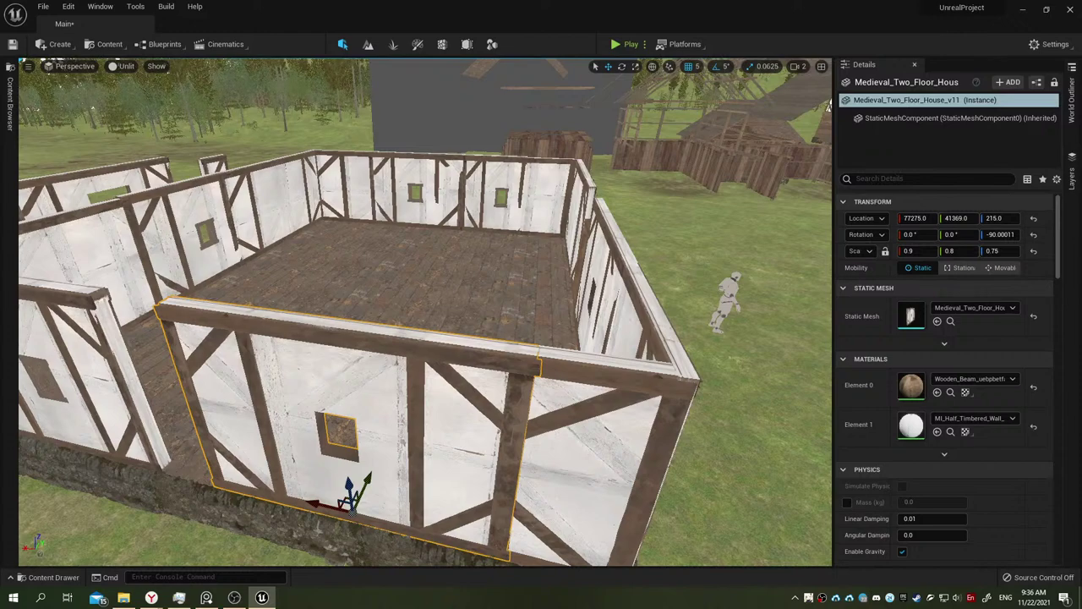
key(f)
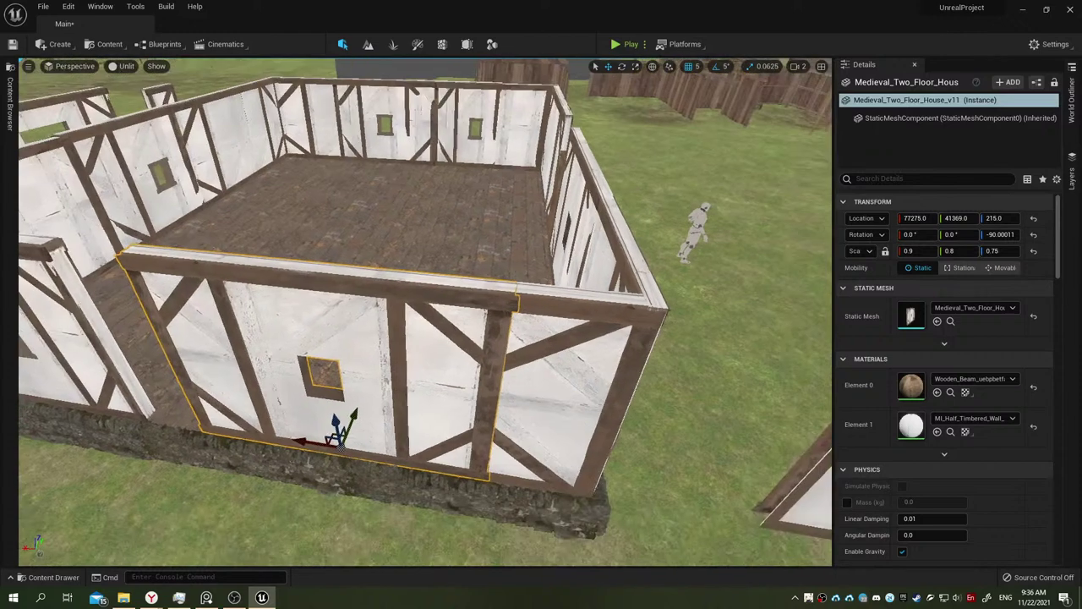
alt+drag(347, 406, 345, 405)
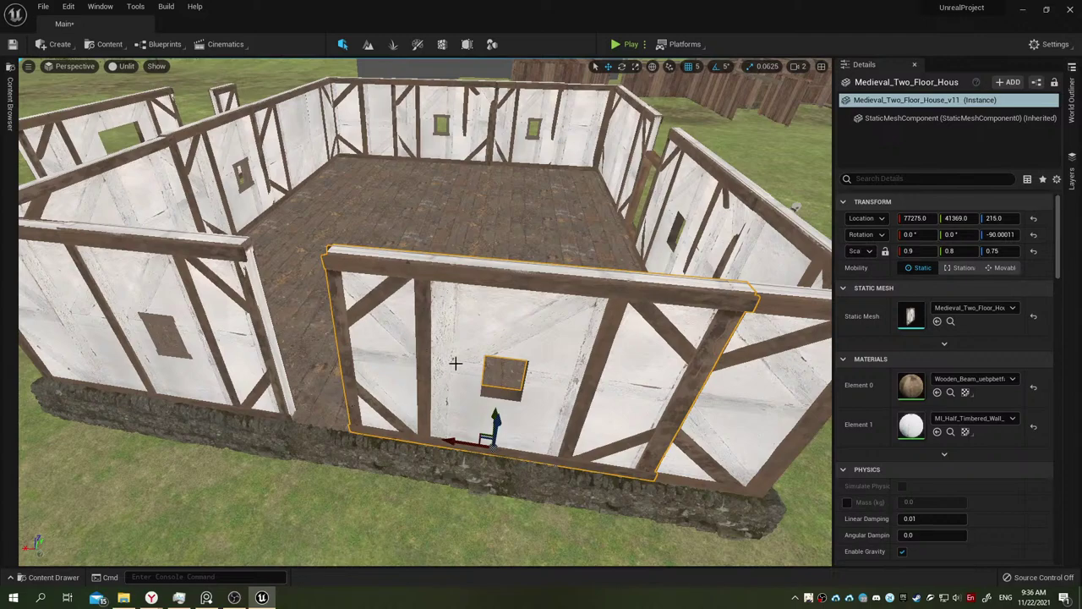
right_drag(435, 389, 364, 381)
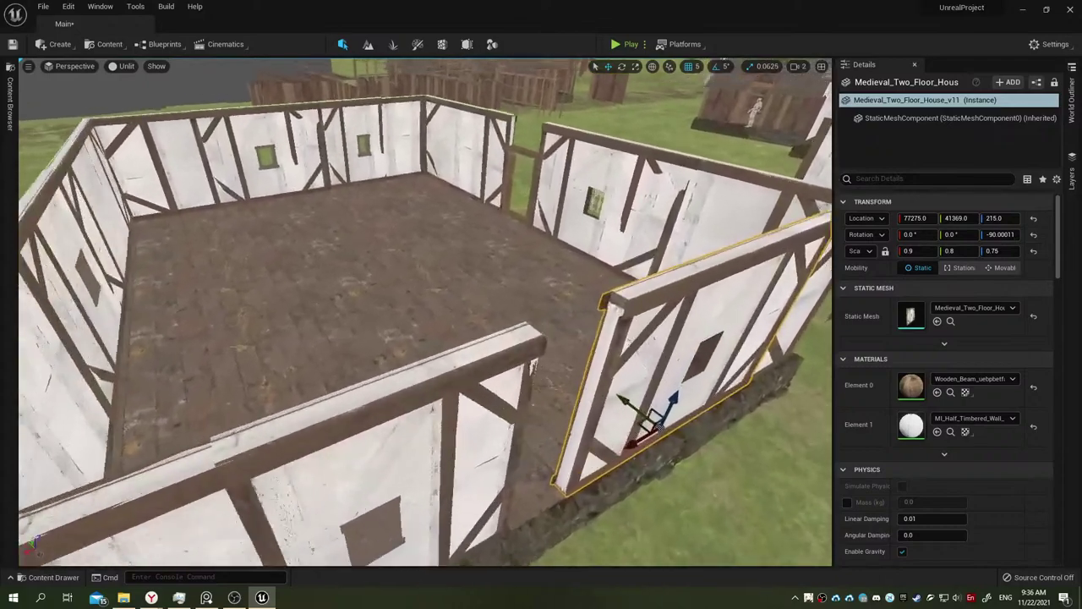
right_drag(26, 71, 26, 72)
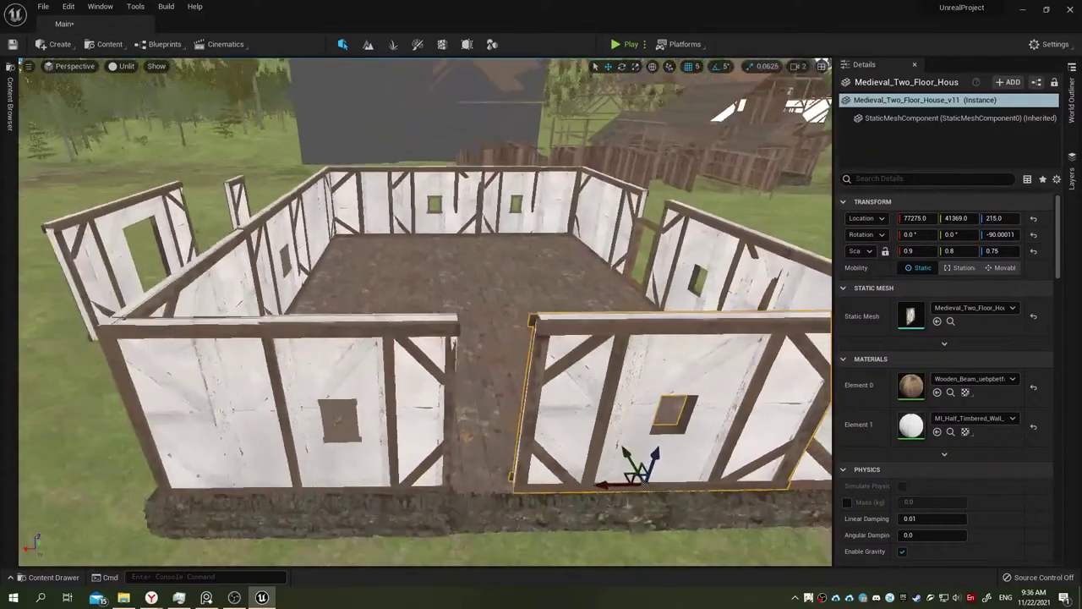
Step: Select the left front wall (v15) and drag it out of the house along X
click(311, 439)
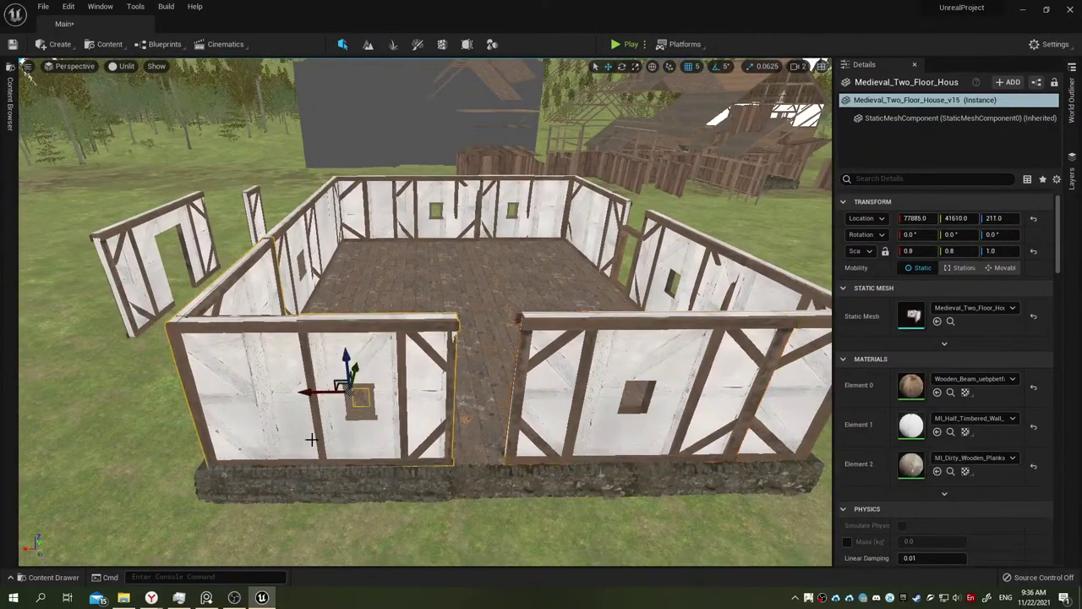
right_drag(364, 436, 364, 435)
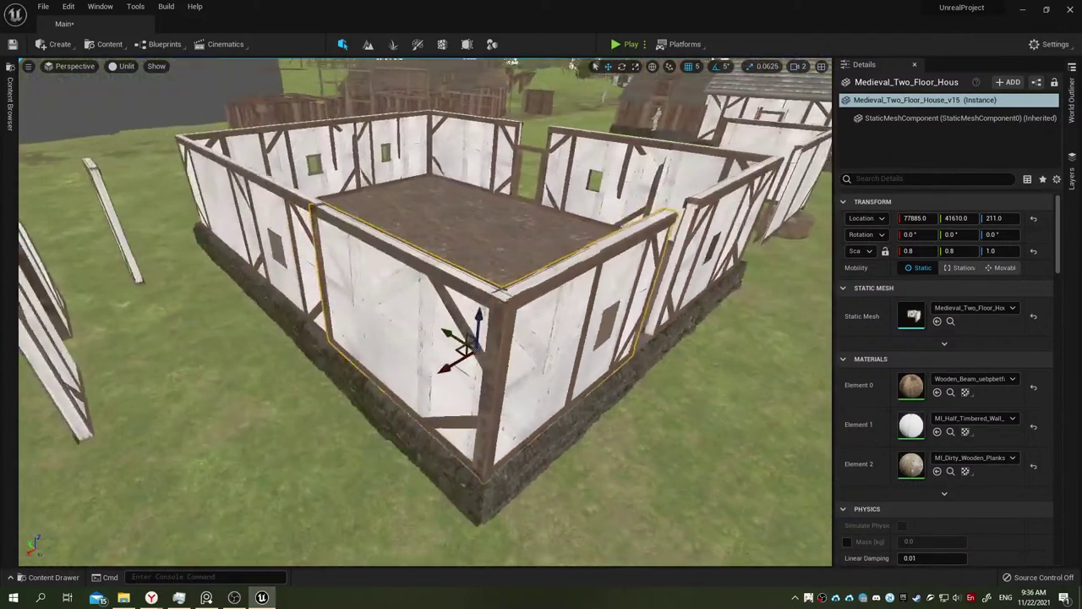
right_drag(397, 353, 397, 353)
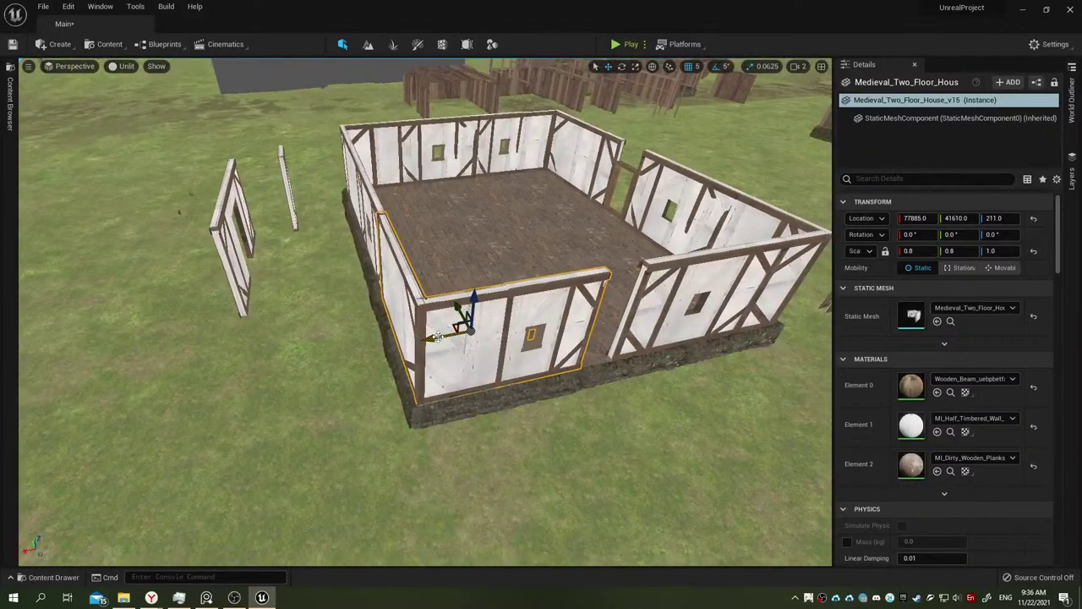
drag(437, 337, 179, 393)
right_drag(289, 324, 289, 325)
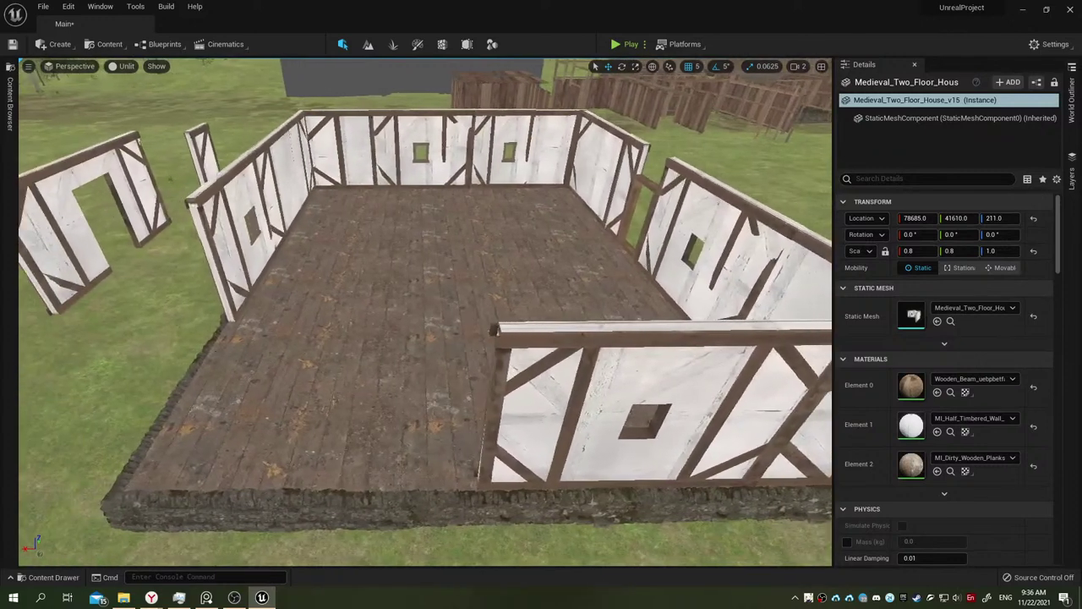
right_drag(6, 335, 6, 335)
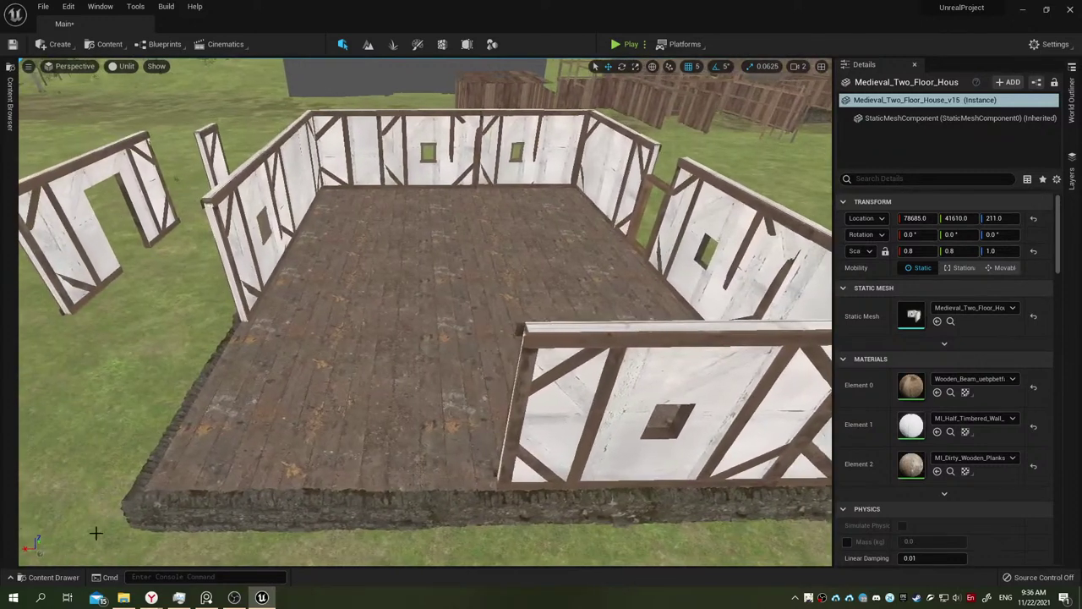
Step: Place a Medieval_Two_Floor_House_v10 wall from the Medieval_House assets at the open floor edge
click(10, 114)
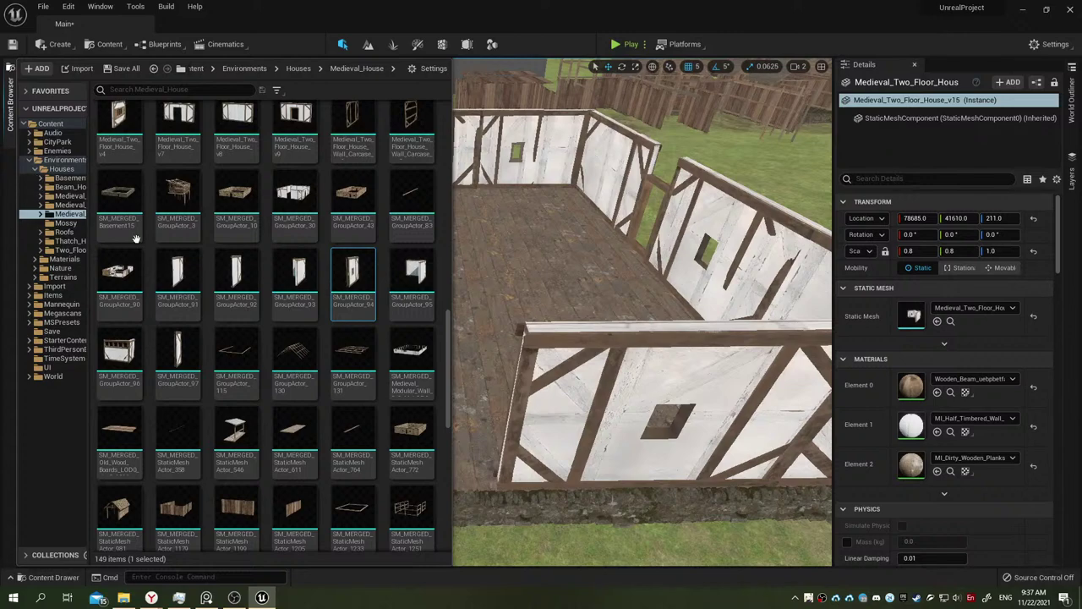
right_drag(551, 251, 545, 252)
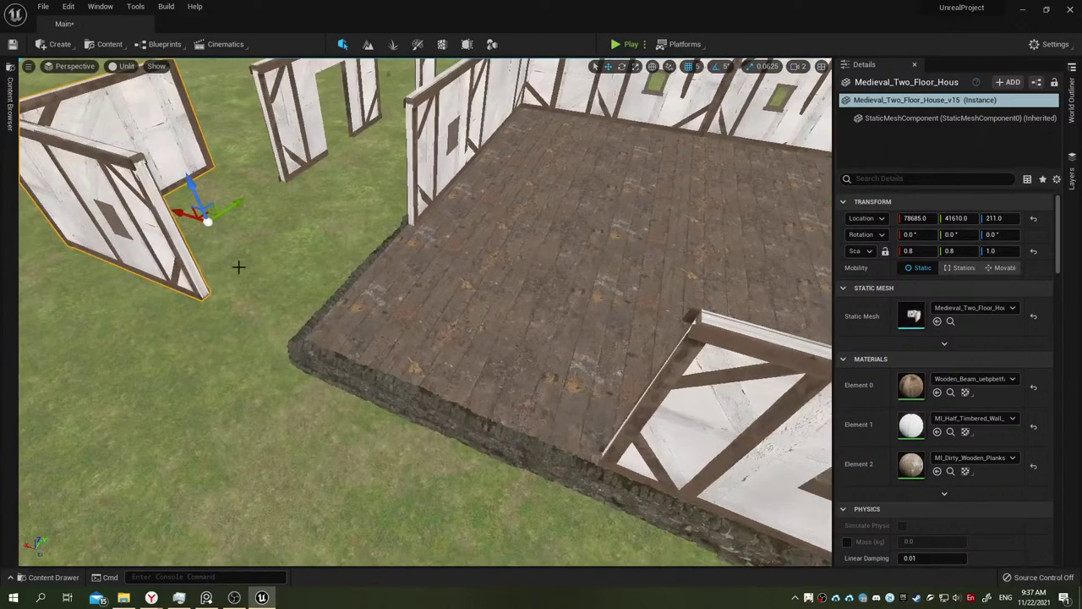
key(ctrl+space)
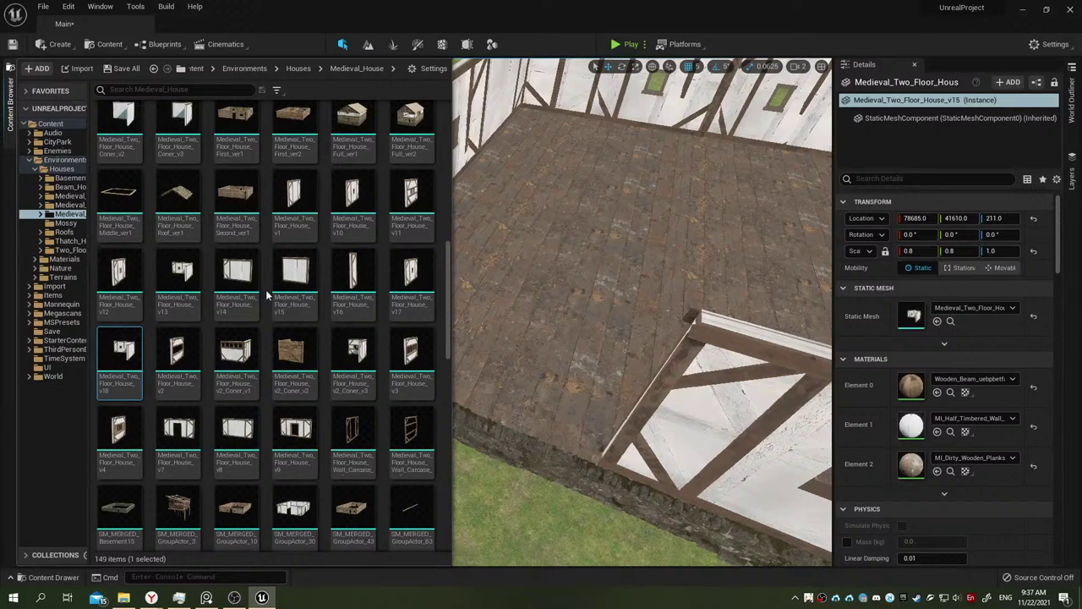
mouse_move(355, 351)
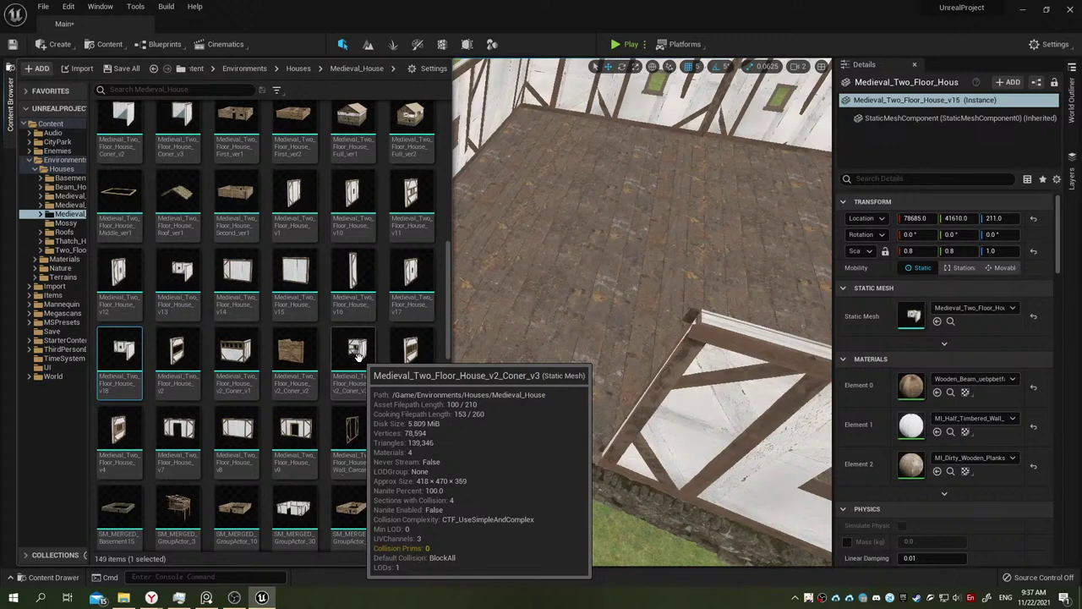
mouse_move(404, 376)
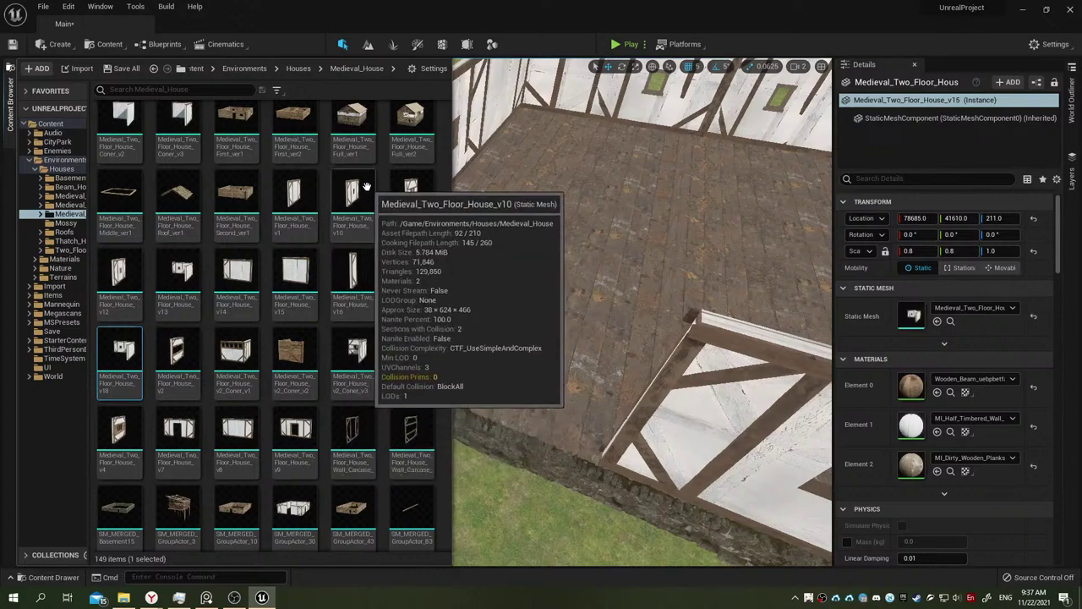
mouse_move(358, 207)
mouse_down()
mouse_move(486, 392)
mouse_move(438, 373)
mouse_up()
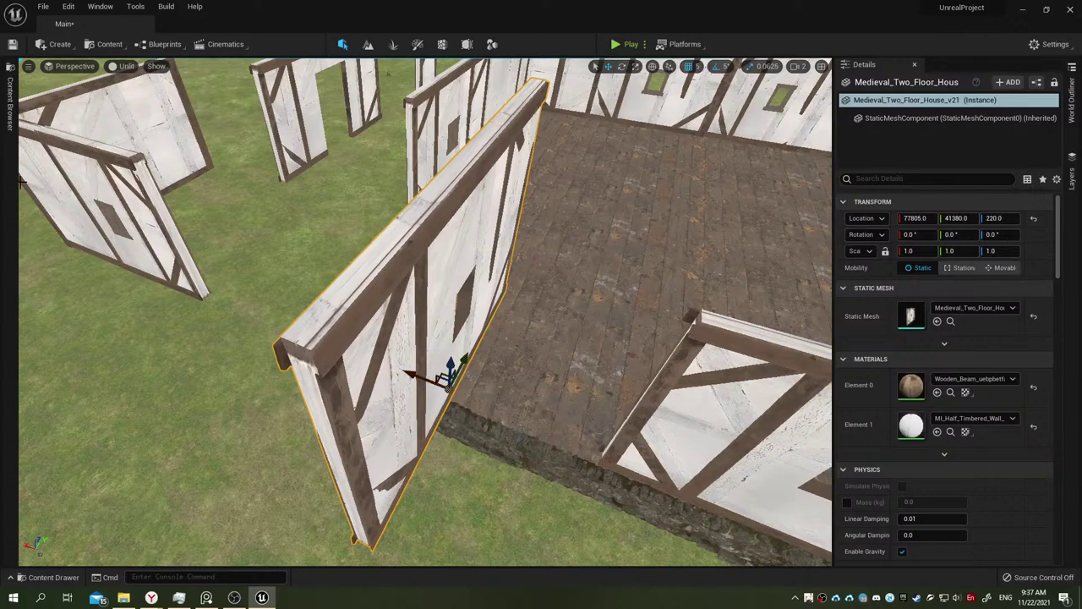
Step: Replace the placed wall with a Medieval_Two_Floor_House_v17 wall at the floor edge
click(11, 103)
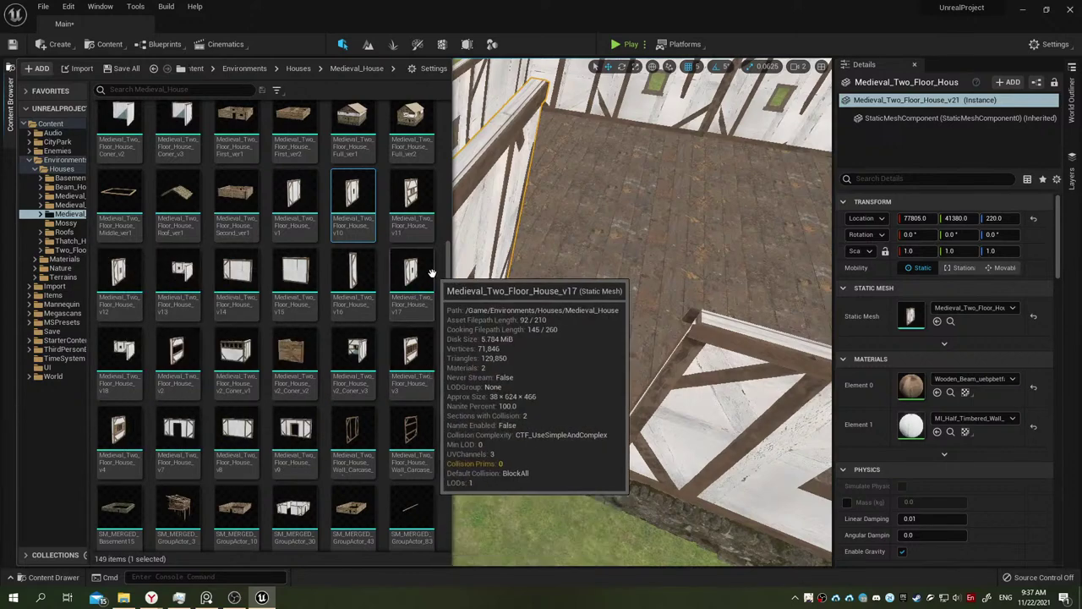
click(430, 268)
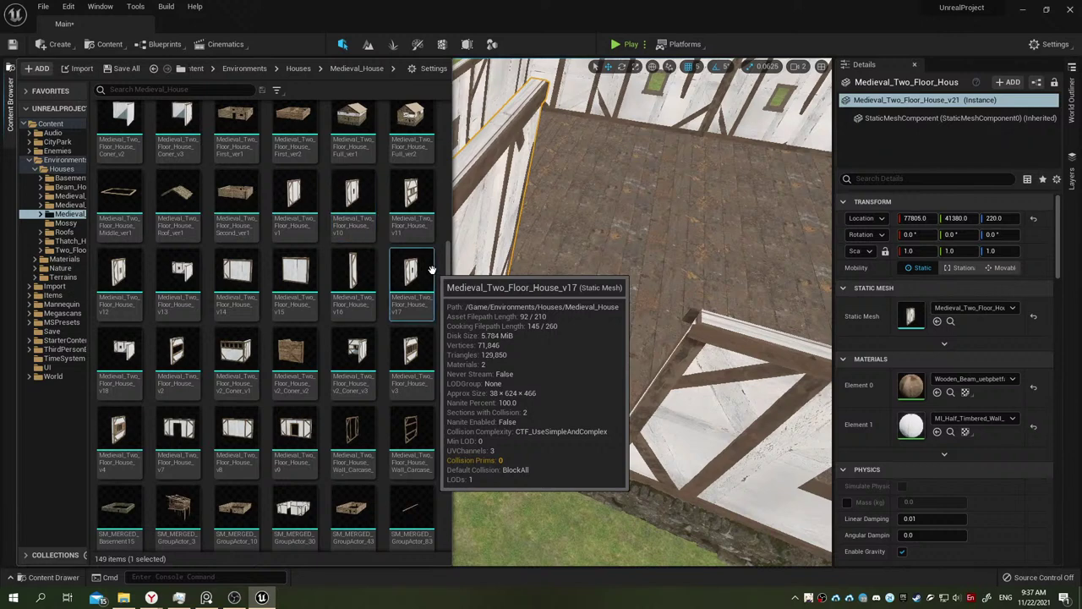
click(487, 262)
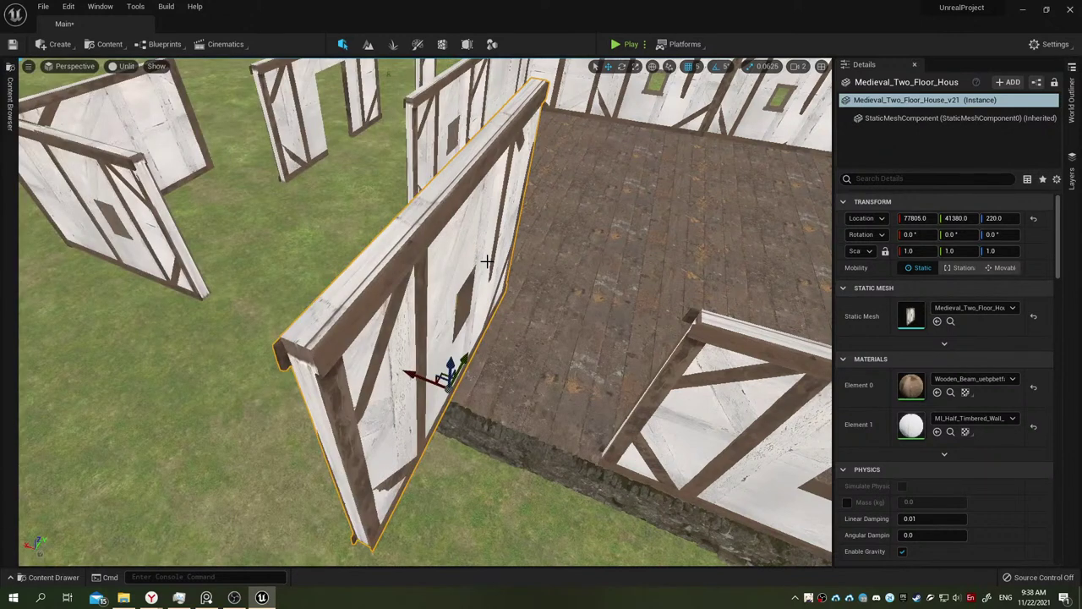
key(Delete)
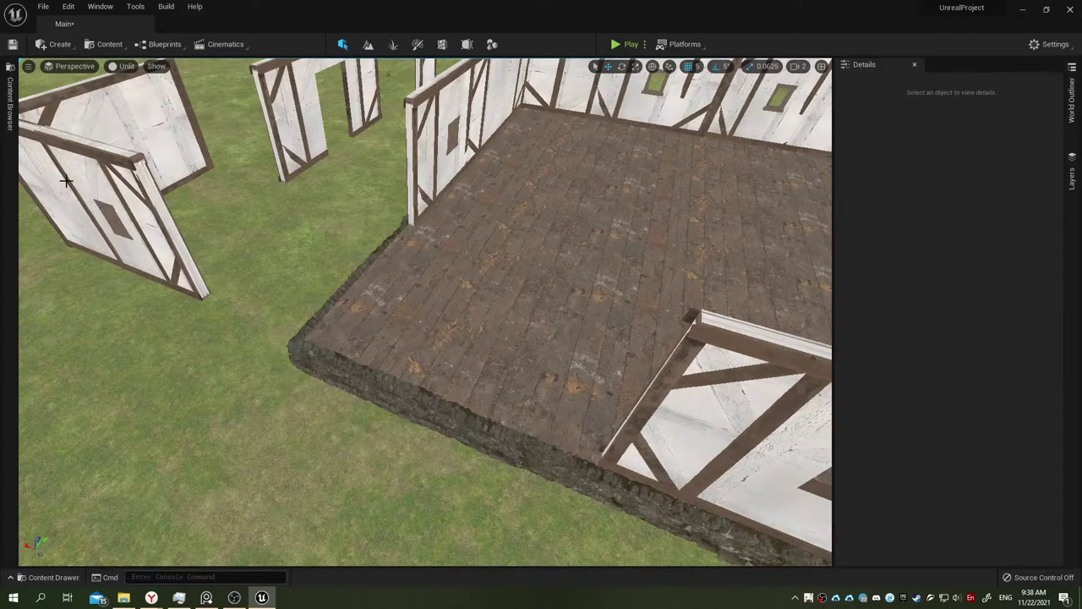
click(10, 109)
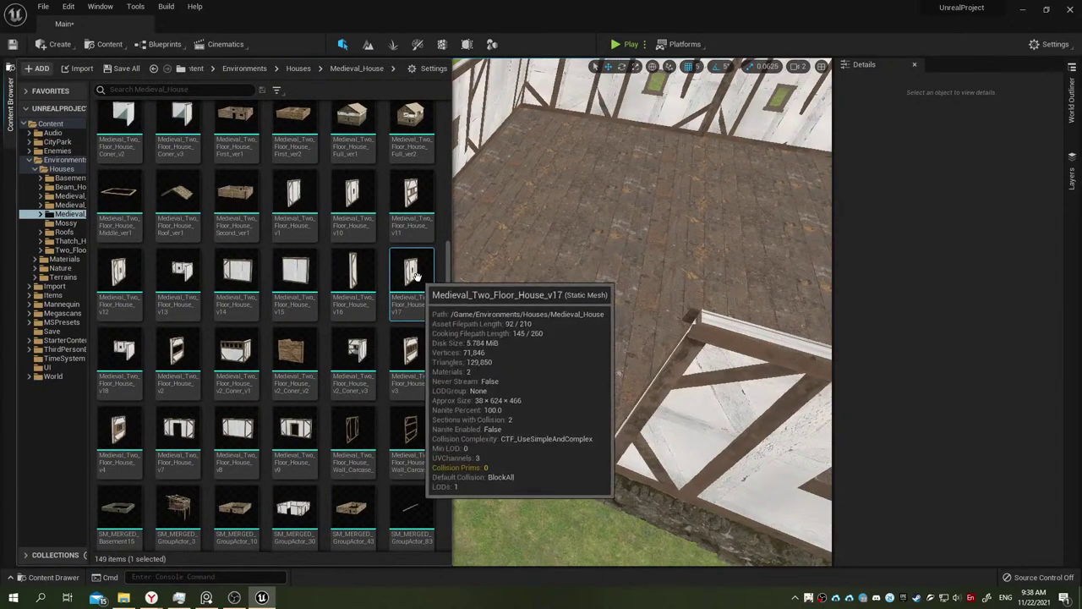
drag(412, 279, 492, 382)
right_drag(491, 382, 453, 460)
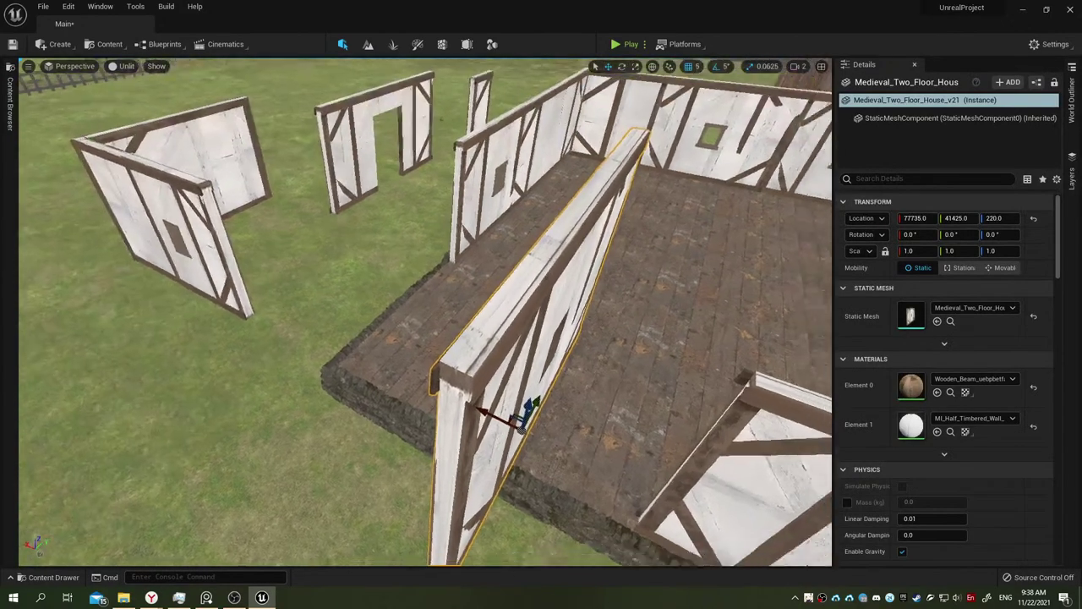
Step: Rotate the new wall 90 degrees and nudge it along the floor edge
key(e)
drag(453, 459, 482, 359)
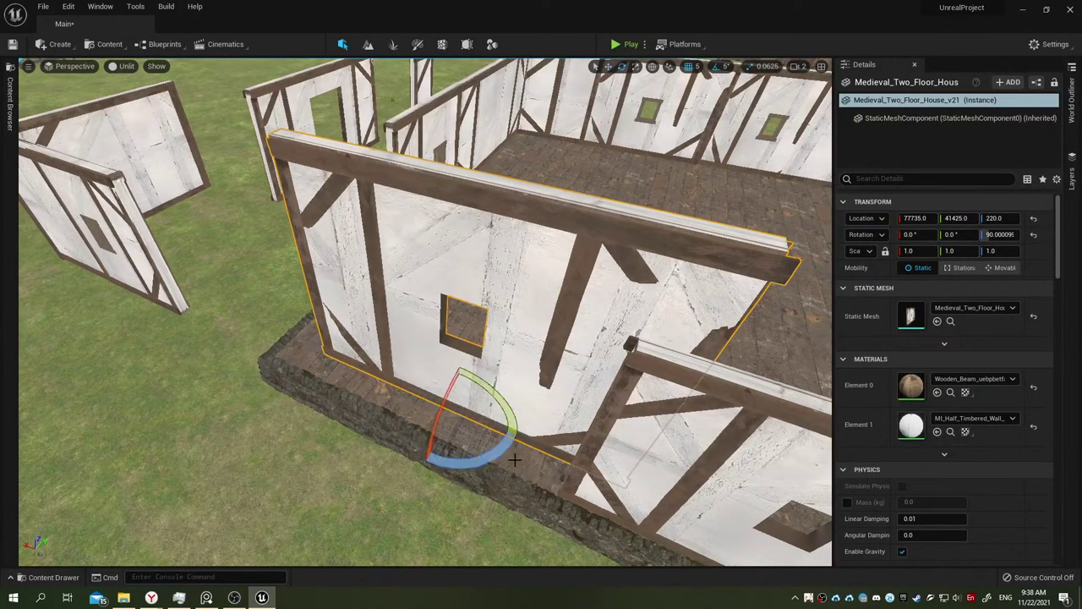
key(w)
drag(476, 377, 461, 398)
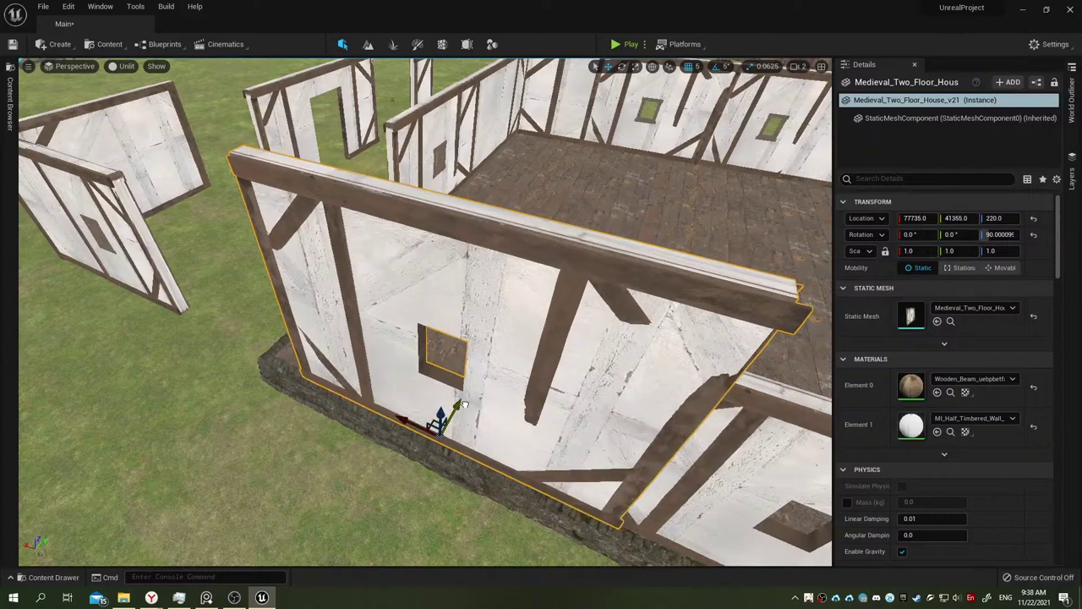
right_drag(572, 348, 573, 347)
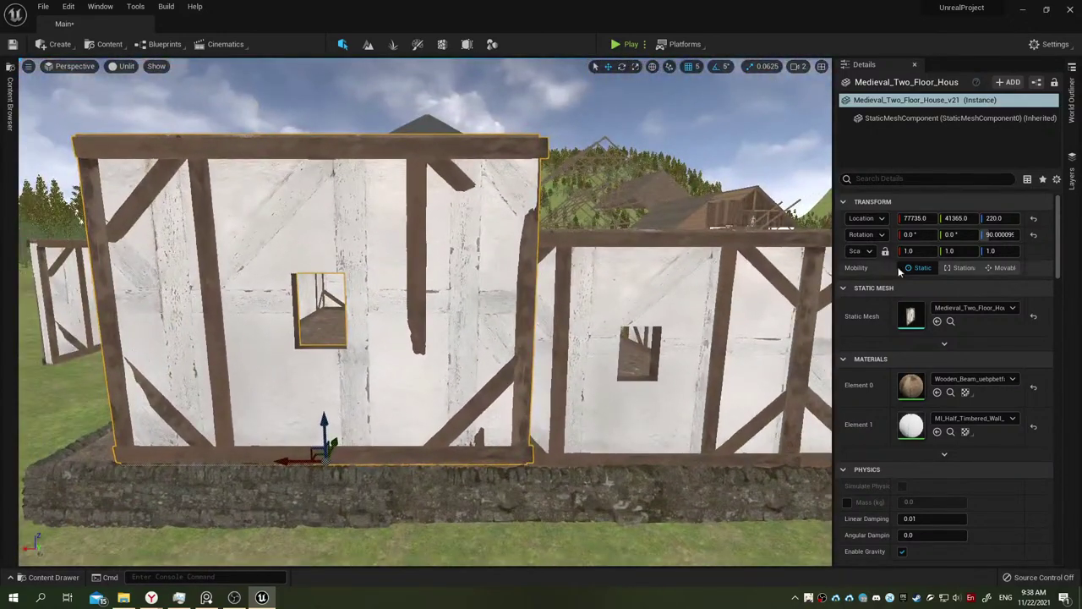
Step: Scale the wall to 0.8 on X, Y and Z and lower it to Z 203
text(0.8)
key(Tab)
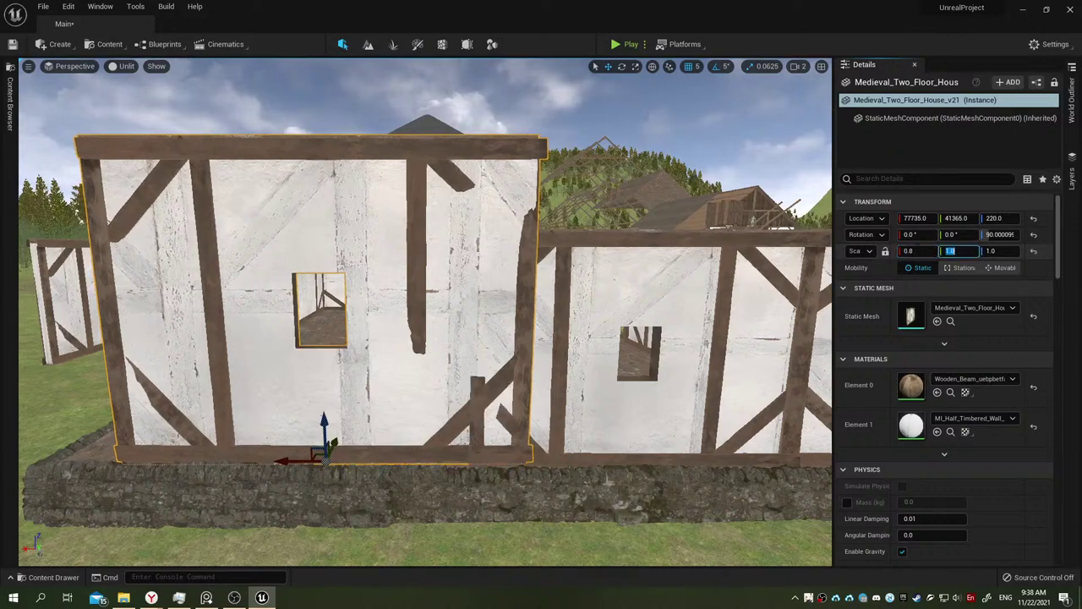
key(Return)
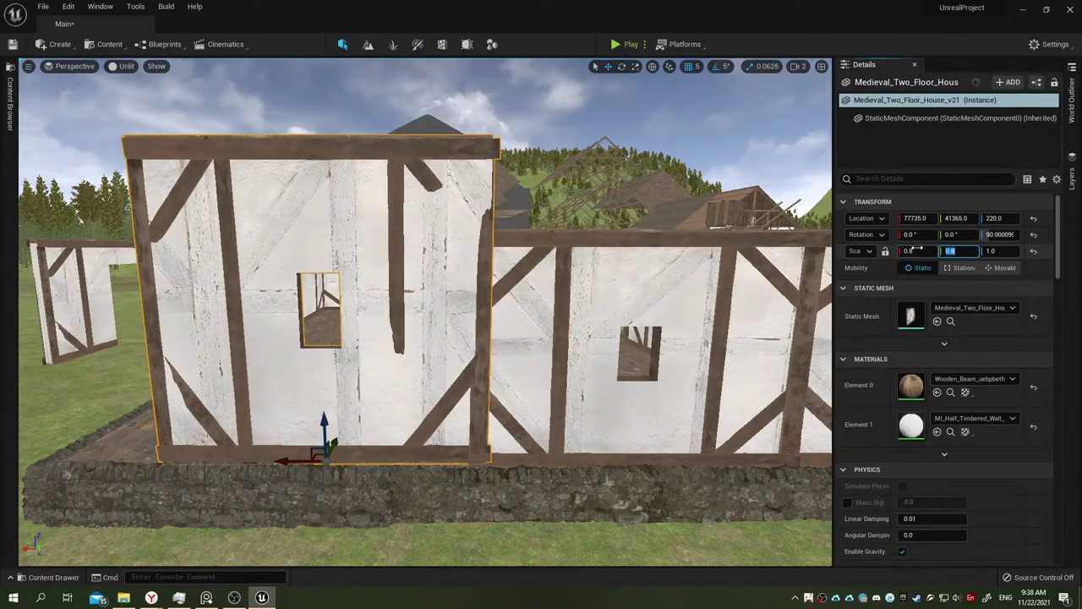
text(0.8)
key(Return)
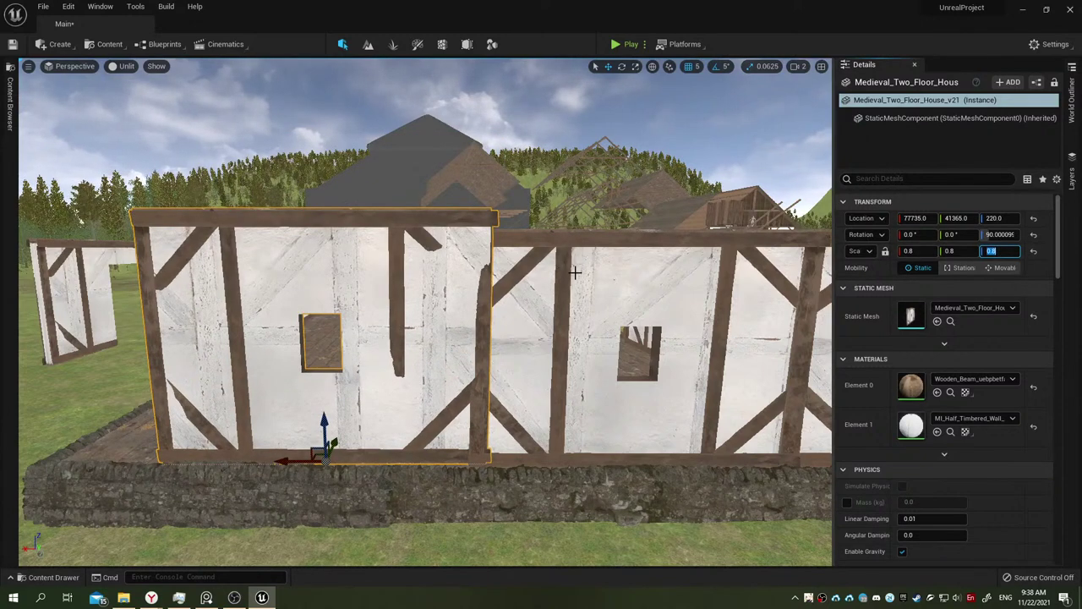
drag(1002, 218, 985, 219)
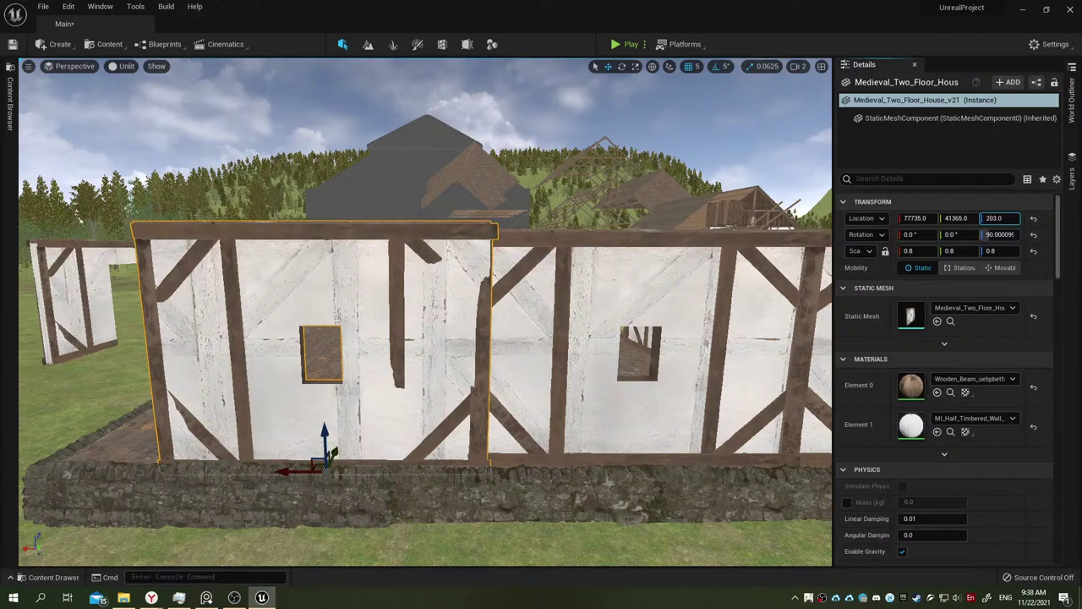
mouse_move(696, 272)
right_down()
mouse_move(744, 275)
mouse_move(694, 275)
right_up()
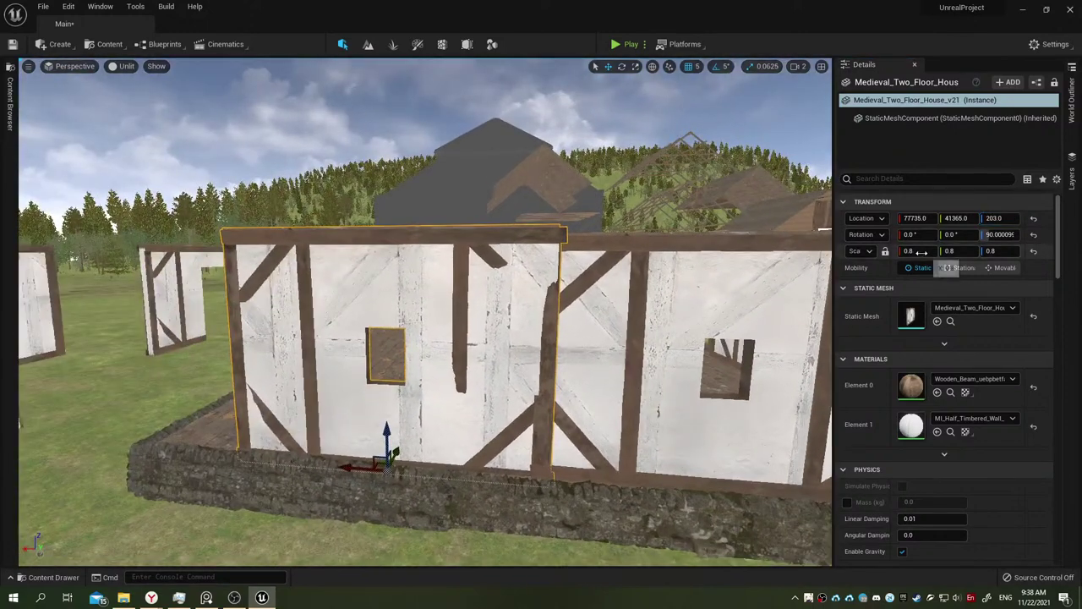
Step: Slide the wall along X to meet the floor, set Z scale 0.7775, and raise it onto the foundation
right_drag(693, 275, 693, 338)
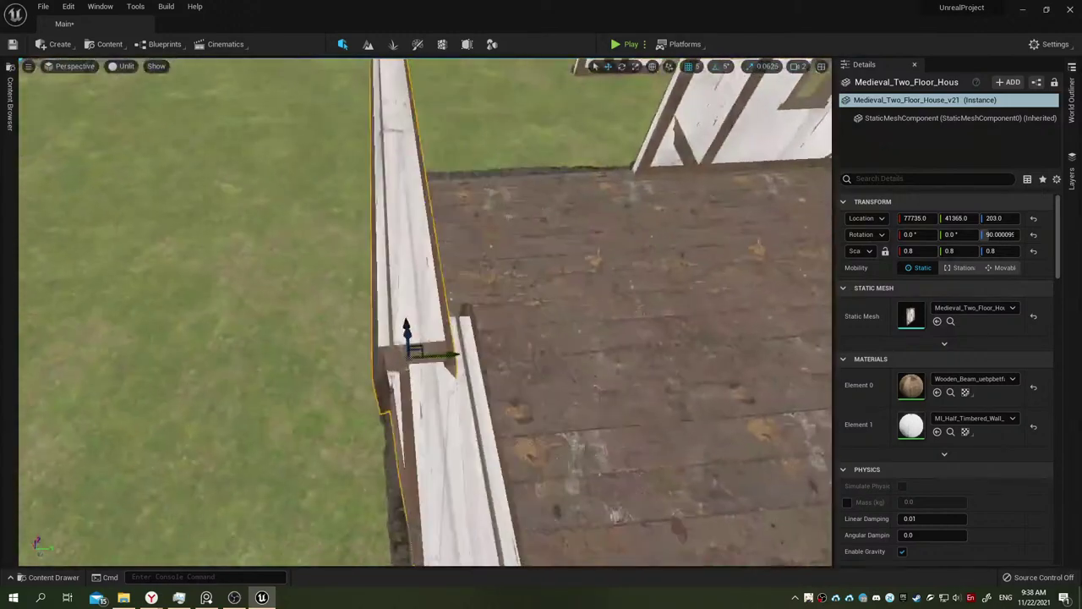
right_drag(463, 293, 470, 294)
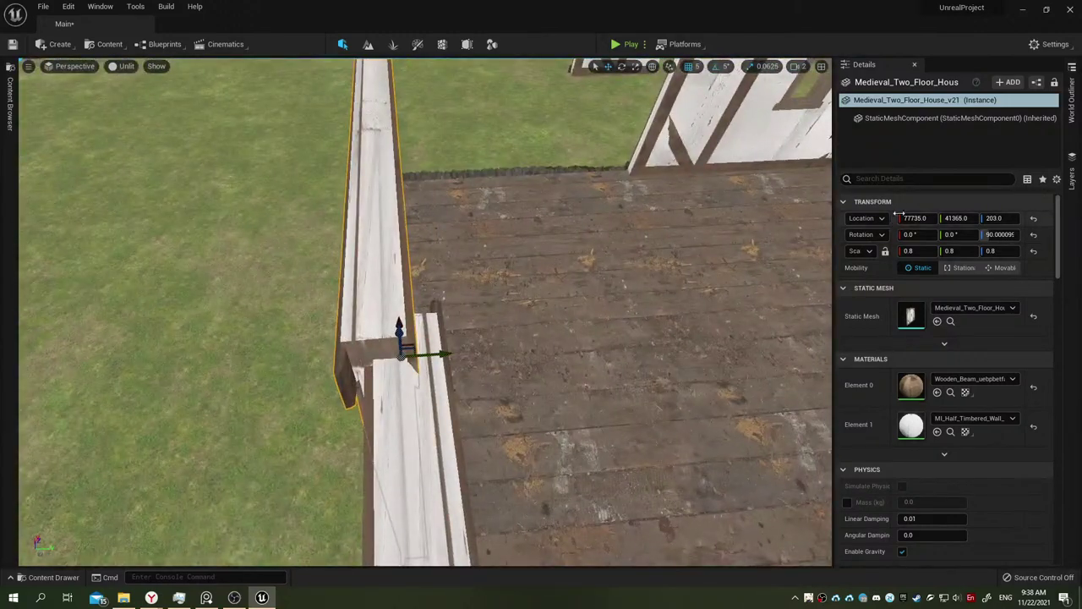
drag(401, 355, 400, 347)
drag(953, 218, 960, 218)
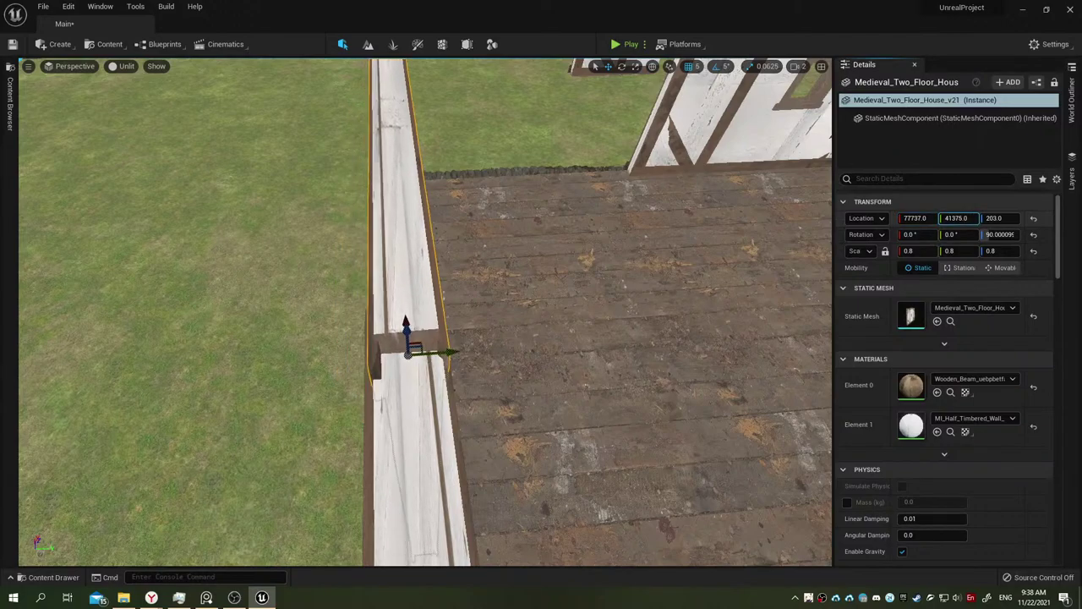
key(f)
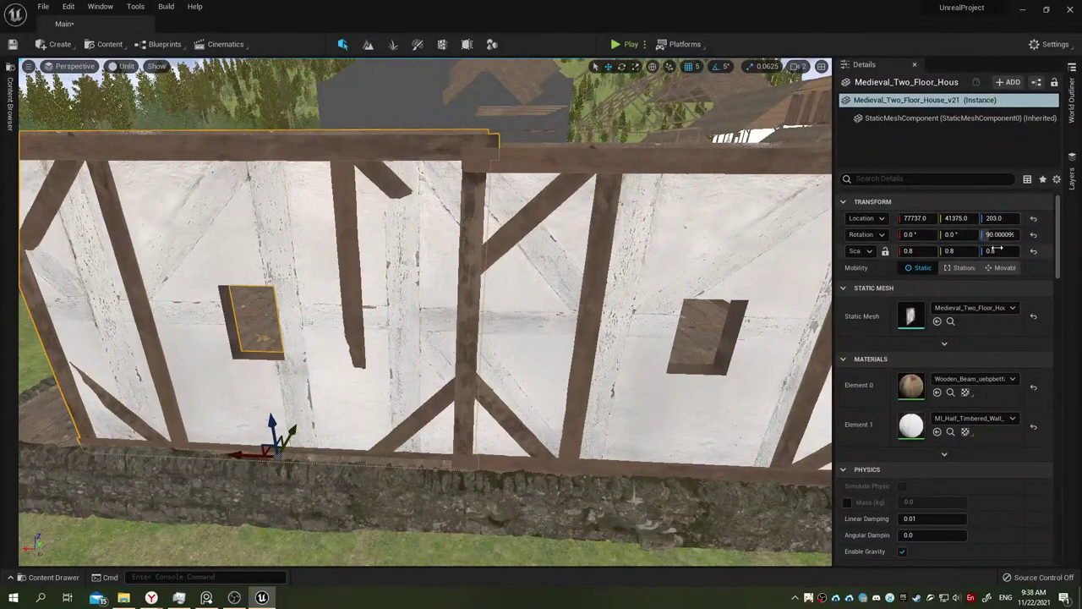
drag(1000, 250, 989, 250)
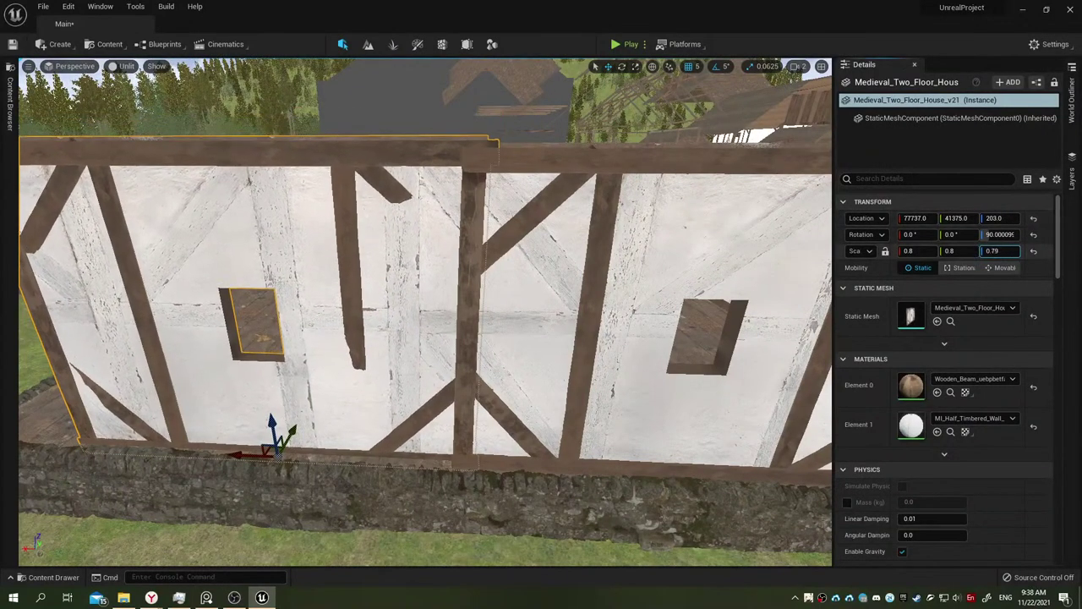
right_drag(547, 365, 546, 406)
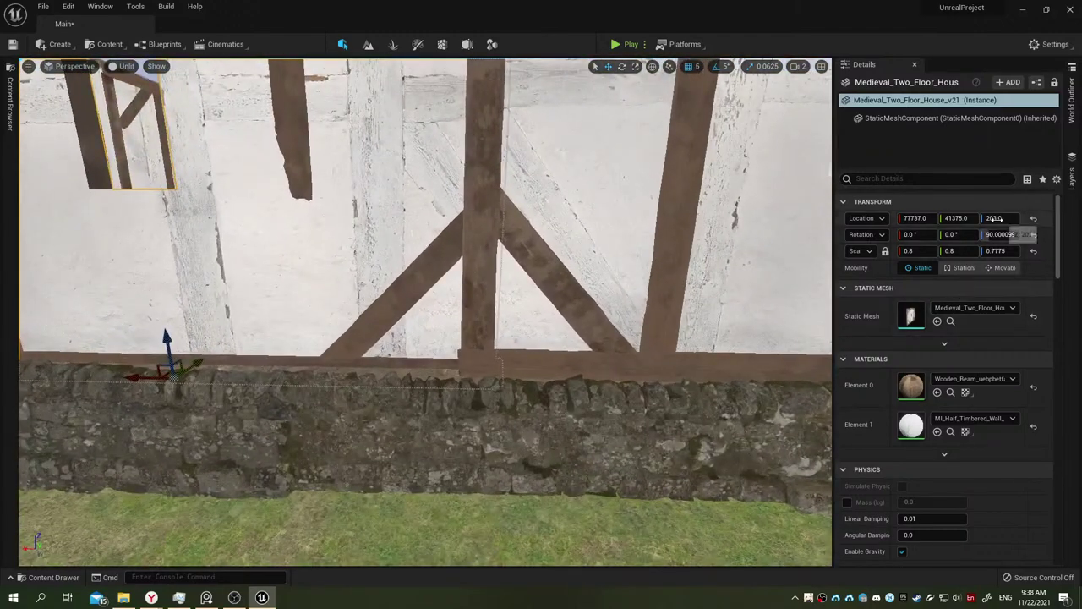
drag(1000, 218, 1006, 219)
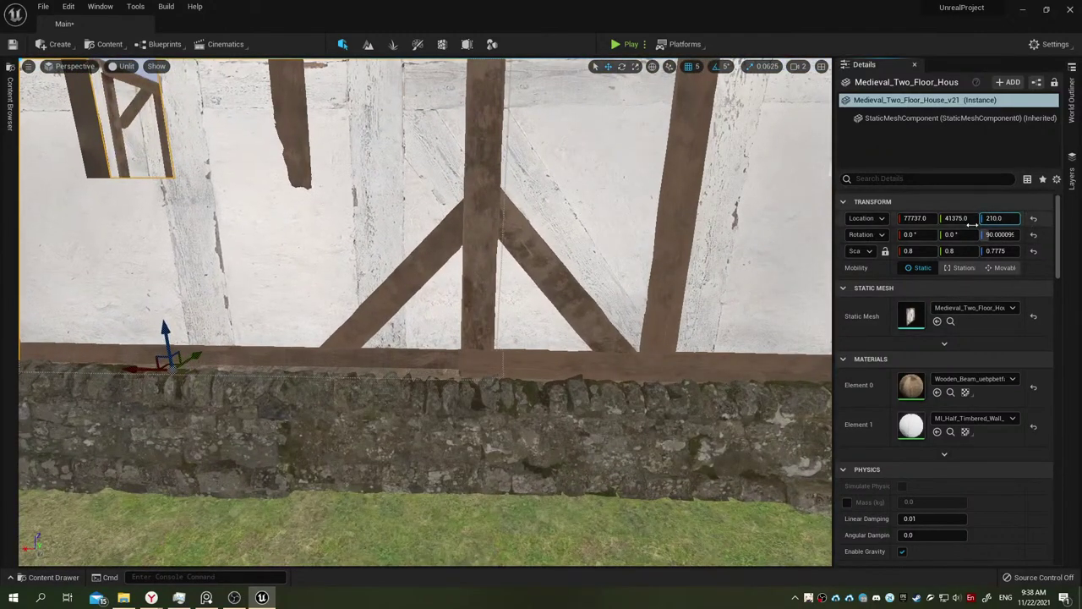
Step: Try an X shift and undo it, then shift the wall along Y to close the gap
right_drag(353, 253, 378, 239)
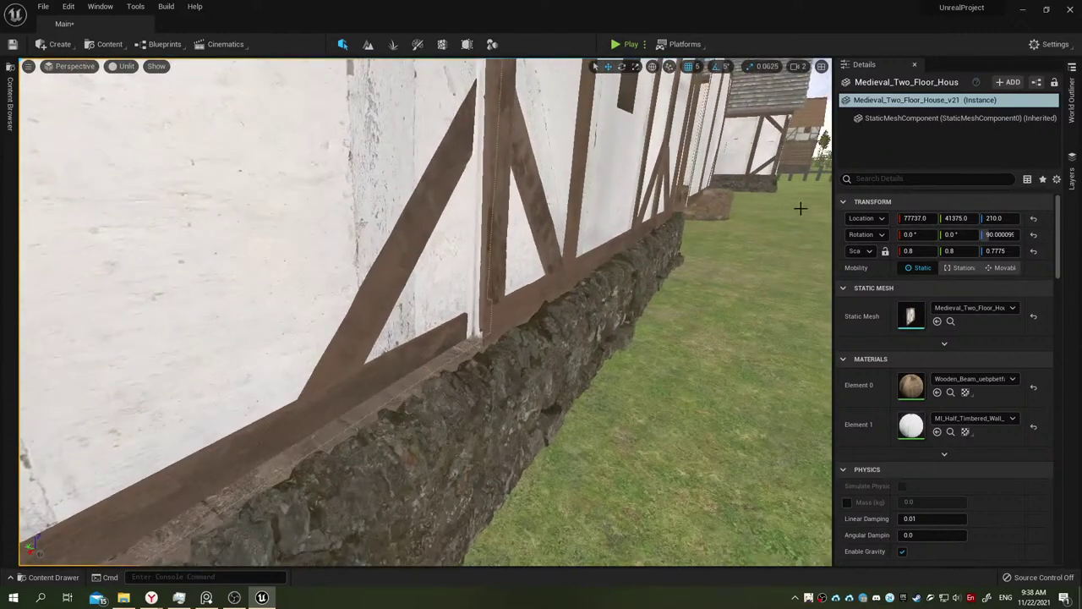
drag(916, 218, 949, 218)
key(ctrl+z)
mouse_move(809, 263)
right_down()
mouse_move(761, 254)
mouse_move(514, 297)
right_up()
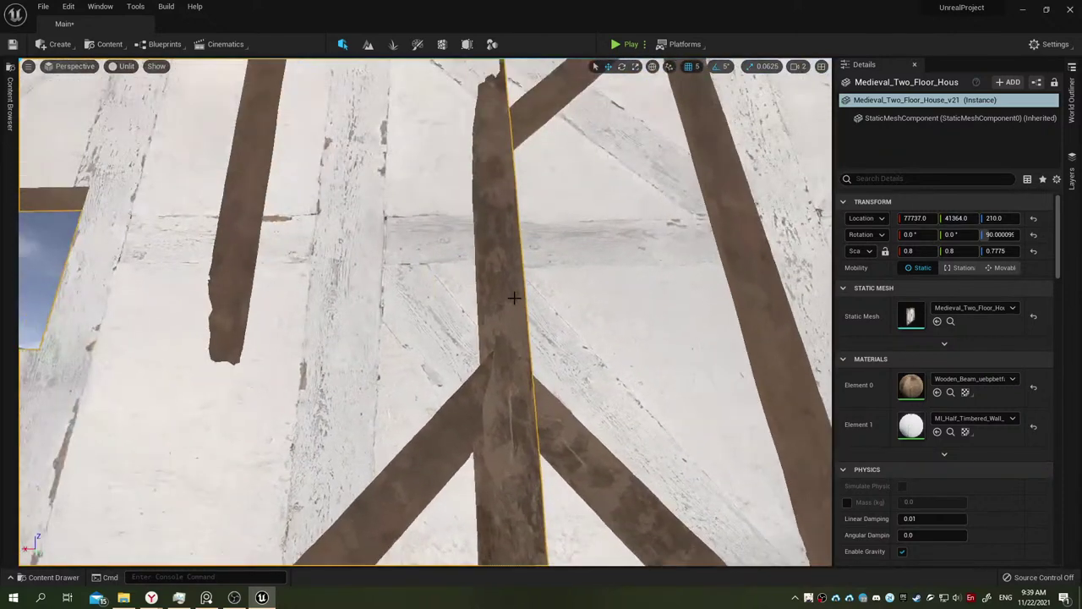
drag(972, 218, 981, 218)
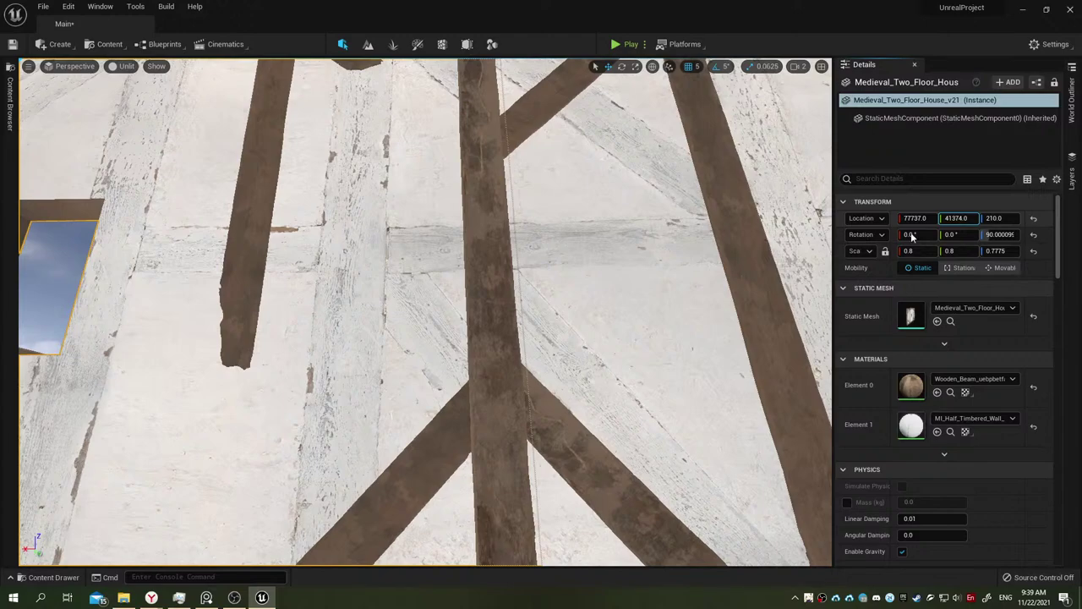
mouse_move(592, 279)
right_down()
mouse_move(508, 296)
mouse_move(575, 270)
right_up()
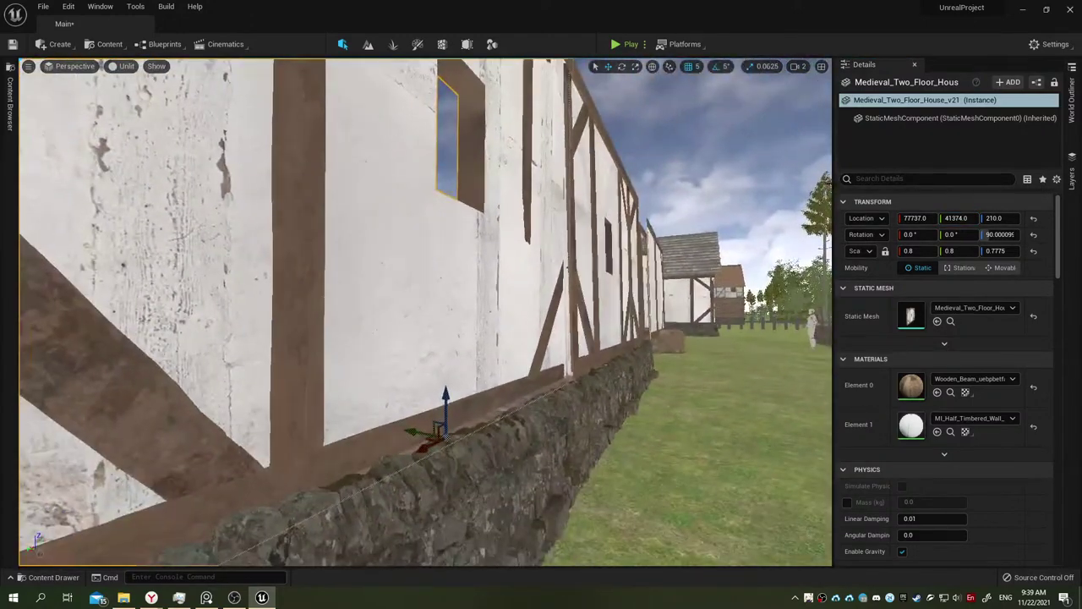
Step: Tilt the wall -2.0 degrees around Y and settle its Y position at 41364
click(584, 278)
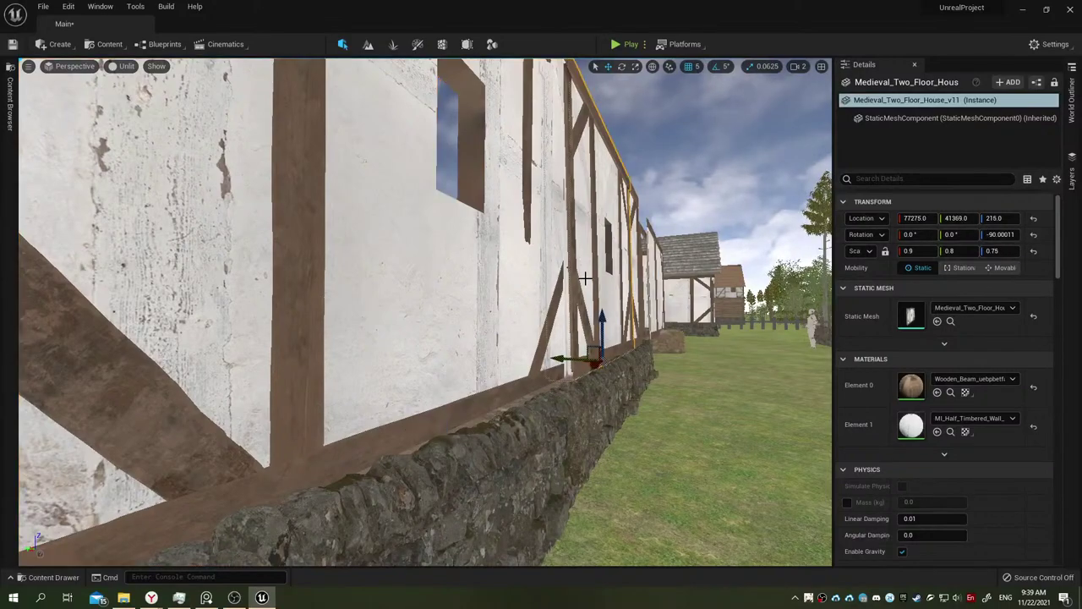
mouse_move(427, 228)
right_down()
mouse_move(440, 233)
mouse_move(406, 237)
mouse_move(397, 279)
mouse_move(372, 288)
mouse_move(553, 195)
right_up()
click(428, 228)
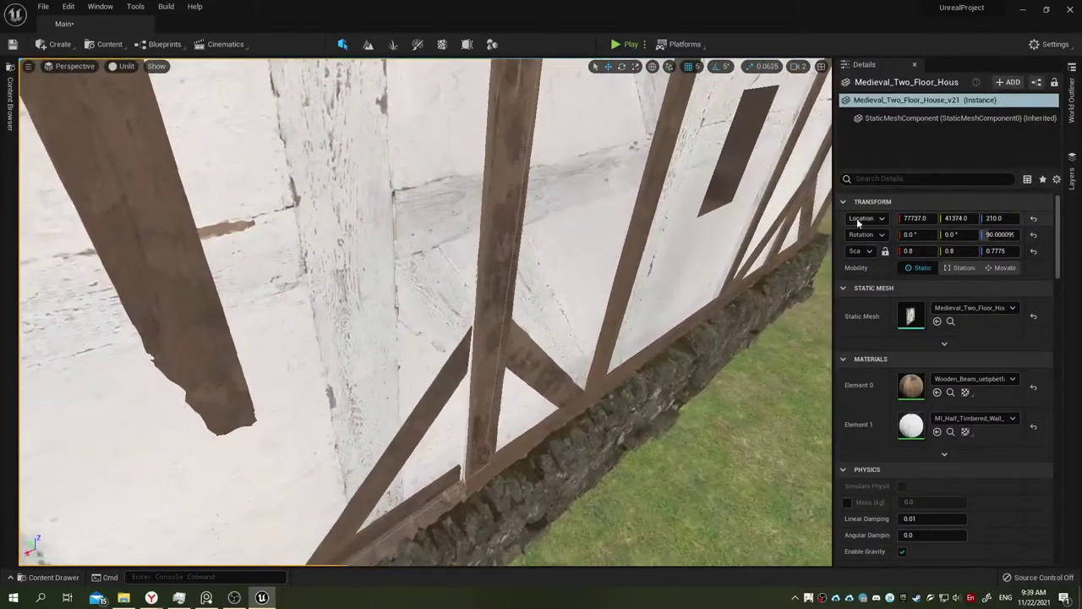
drag(914, 234, 922, 234)
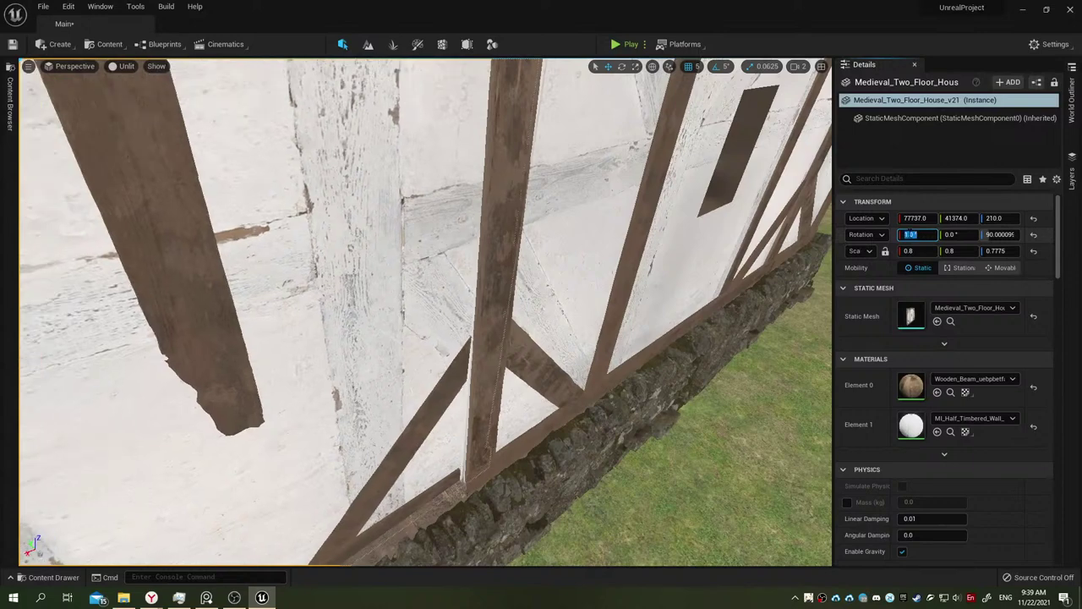
text(0)
key(Tab)
text(-2)
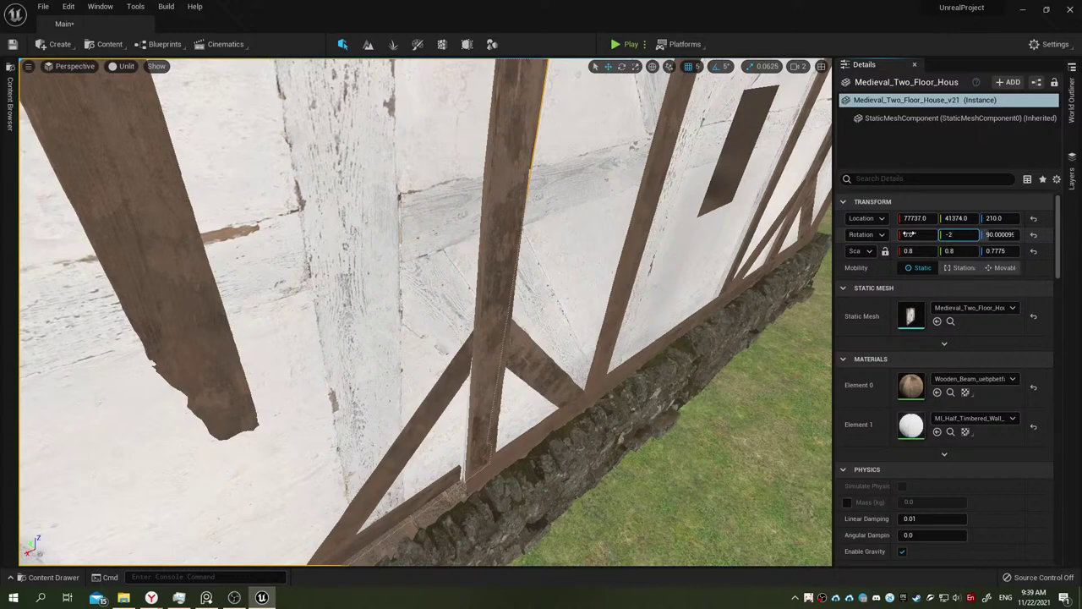
key(Return)
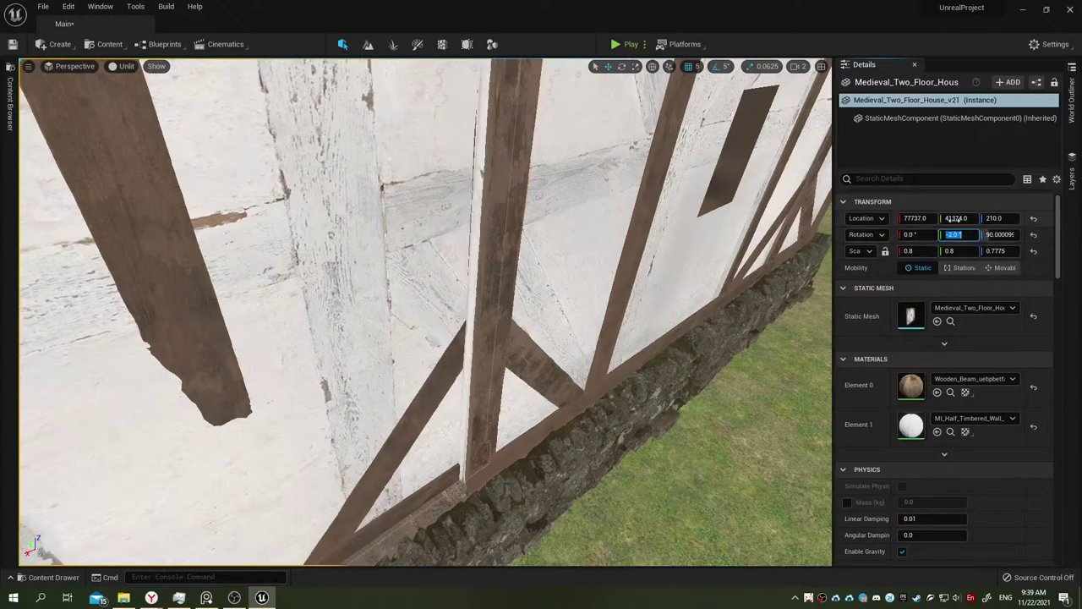
drag(956, 218, 958, 218)
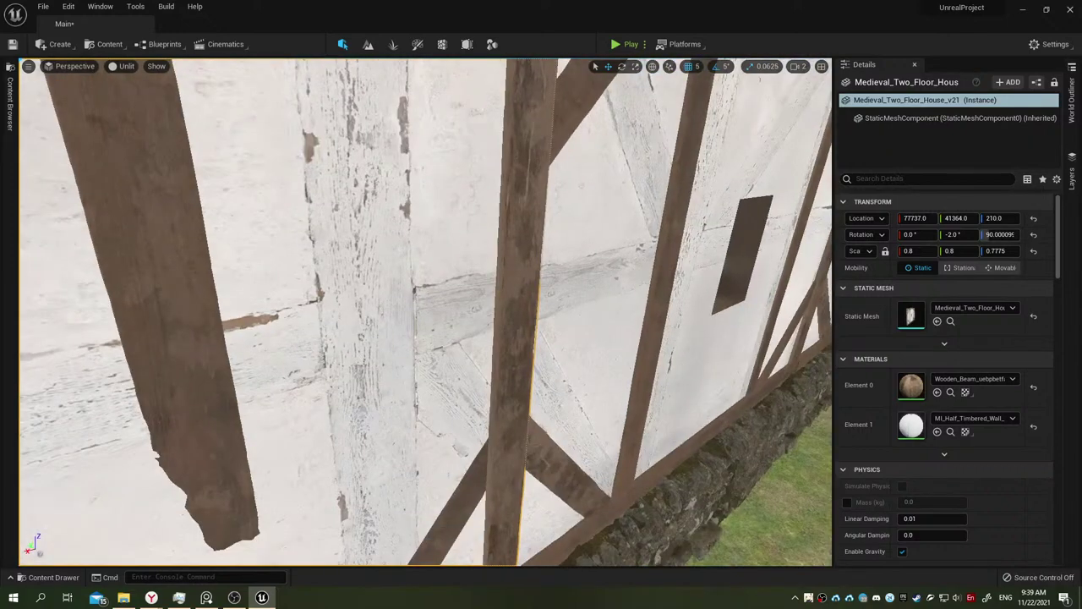
drag(956, 218, 958, 218)
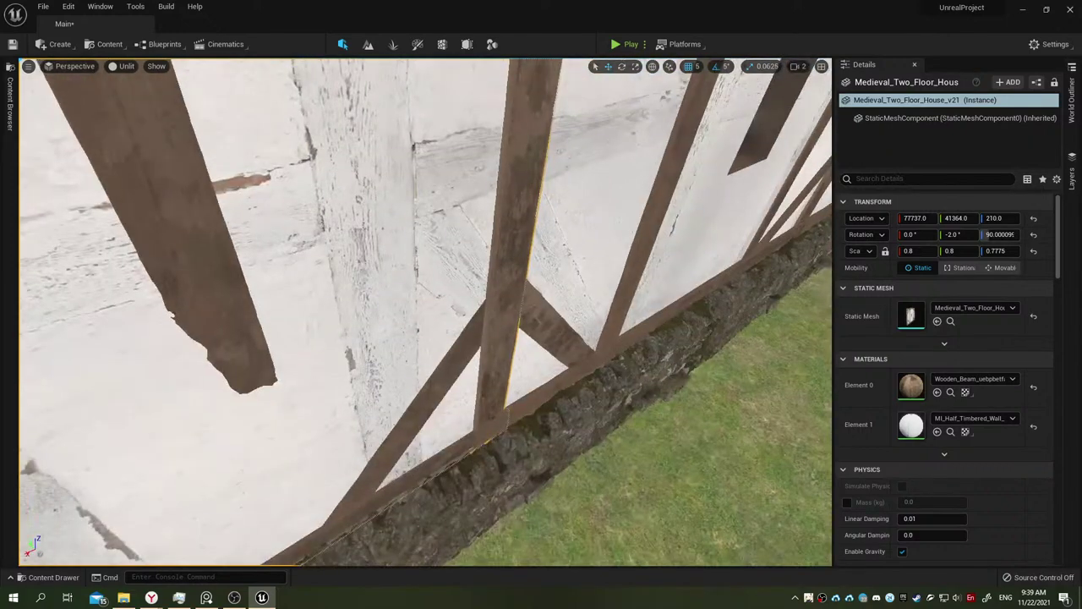
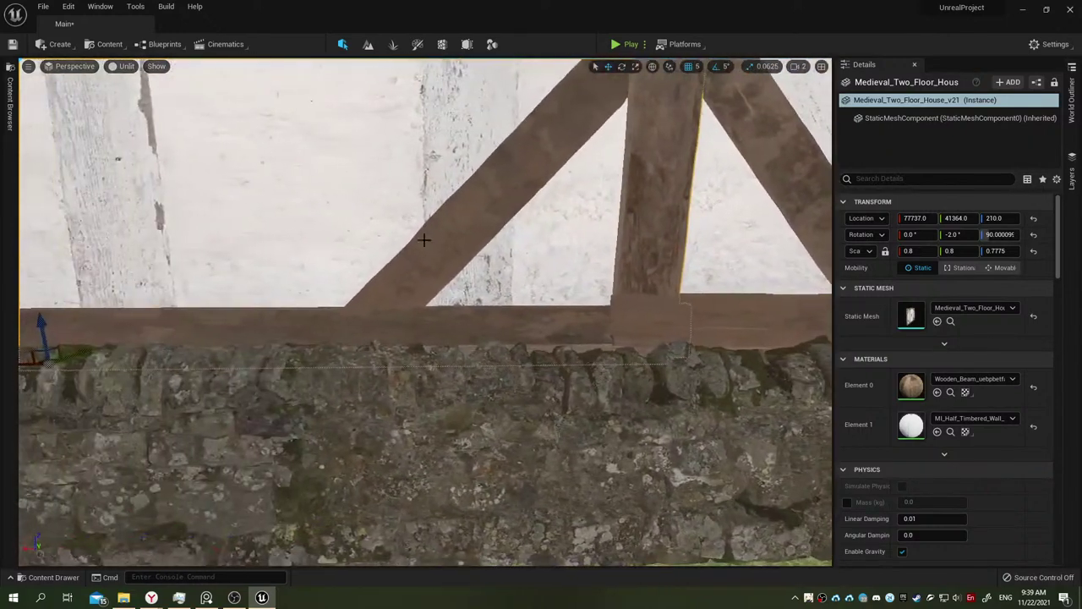
Step: Trim the timbered wall piece's Z scale to 0.755 and check its top against the beams
drag(1000, 250, 1004, 218)
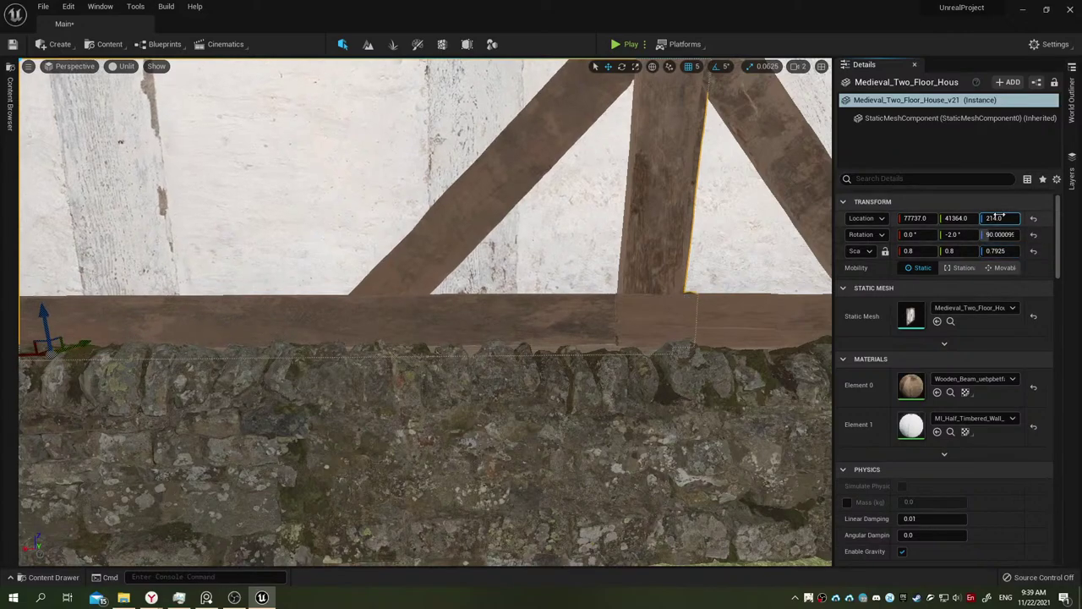
middle_drag(574, 287, 573, 287)
drag(1001, 250, 998, 250)
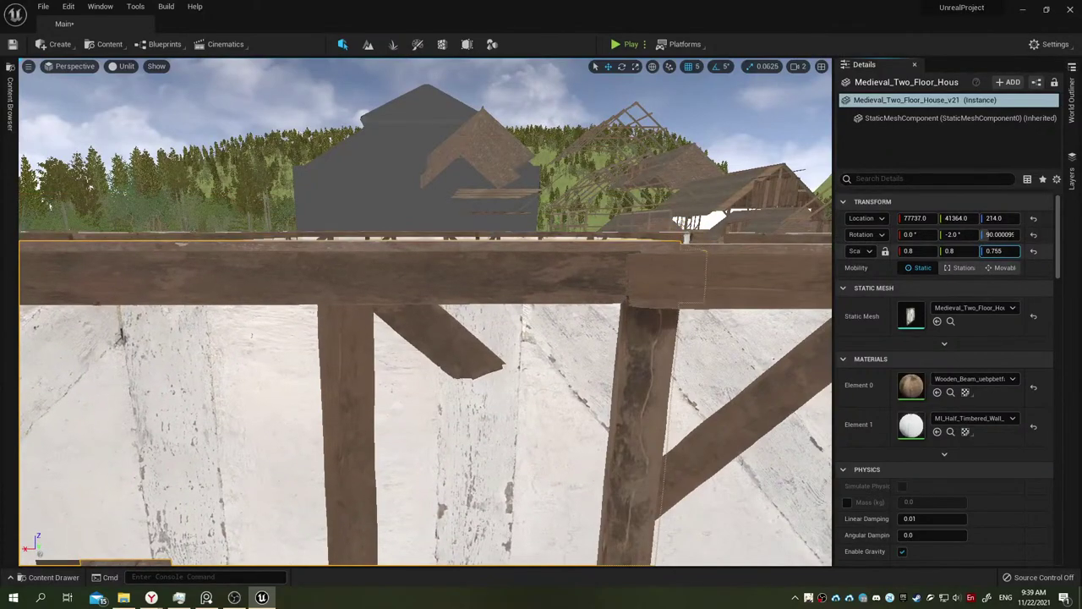
right_drag(573, 286, 573, 338)
right_drag(574, 287, 573, 286)
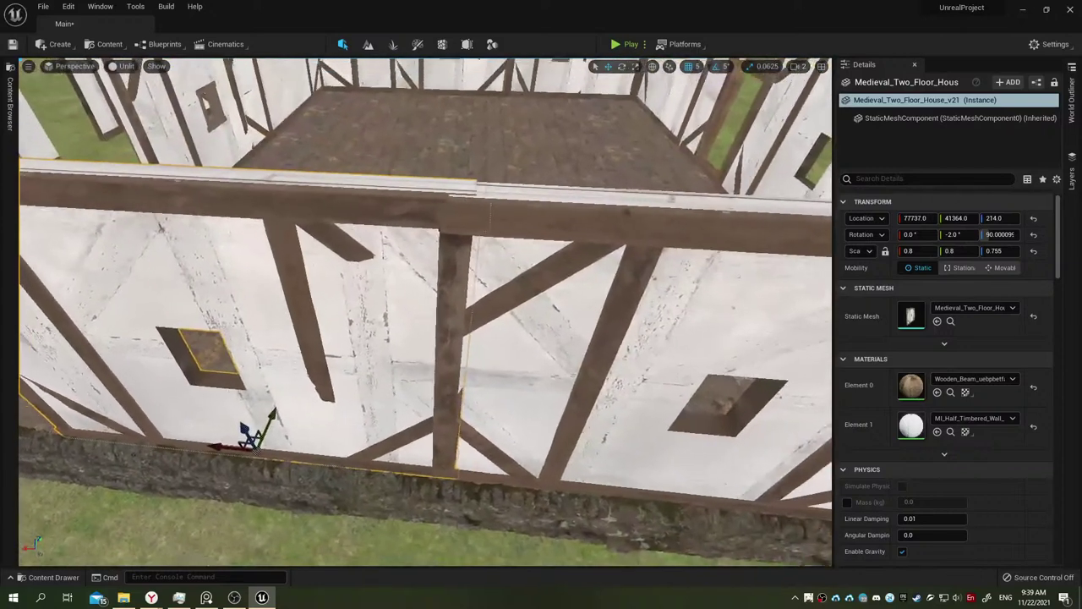
right_drag(486, 355, 486, 355)
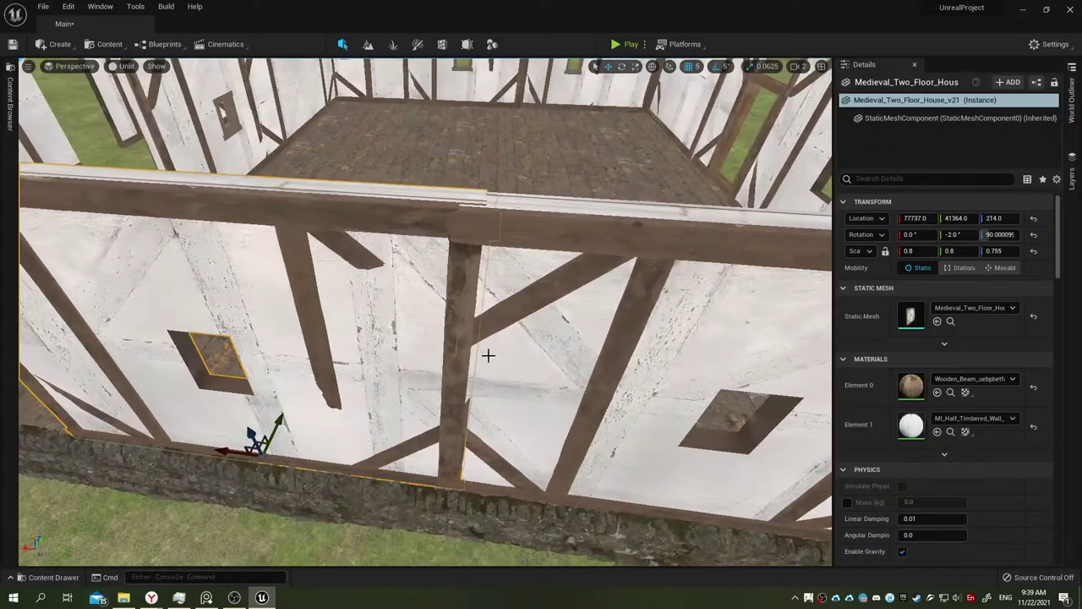
Step: Nudge the wall piece to Location X 77741 and review it from outside the house
drag(906, 218, 913, 218)
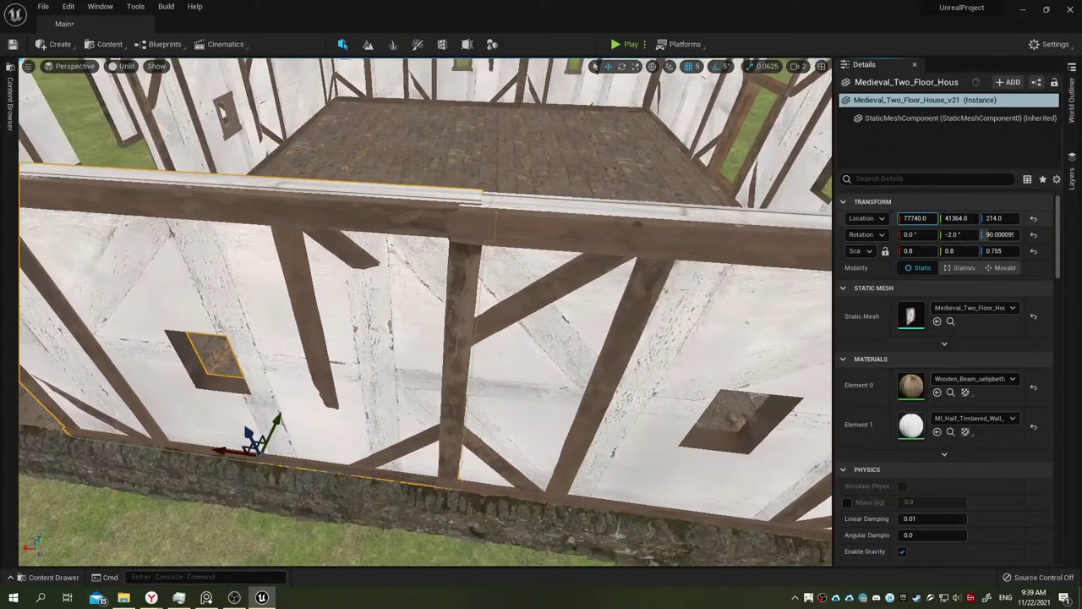
right_drag(825, 262, 824, 262)
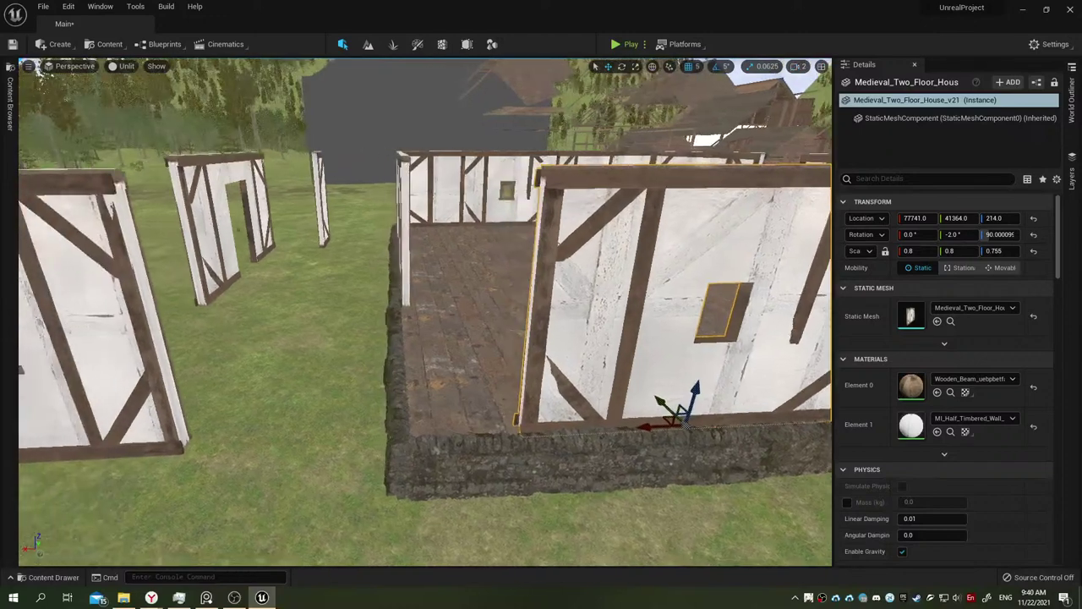
right_drag(471, 308, 471, 308)
right_drag(364, 208, 364, 208)
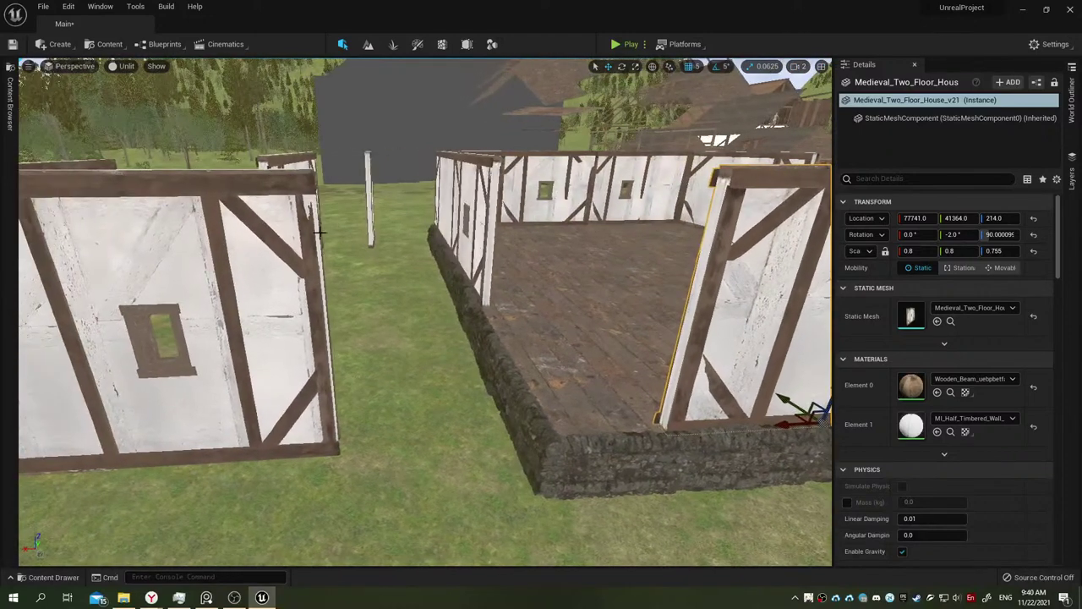
Step: Rotate the loose timbered wall piece about 70° and move it onto the house floor
click(371, 208)
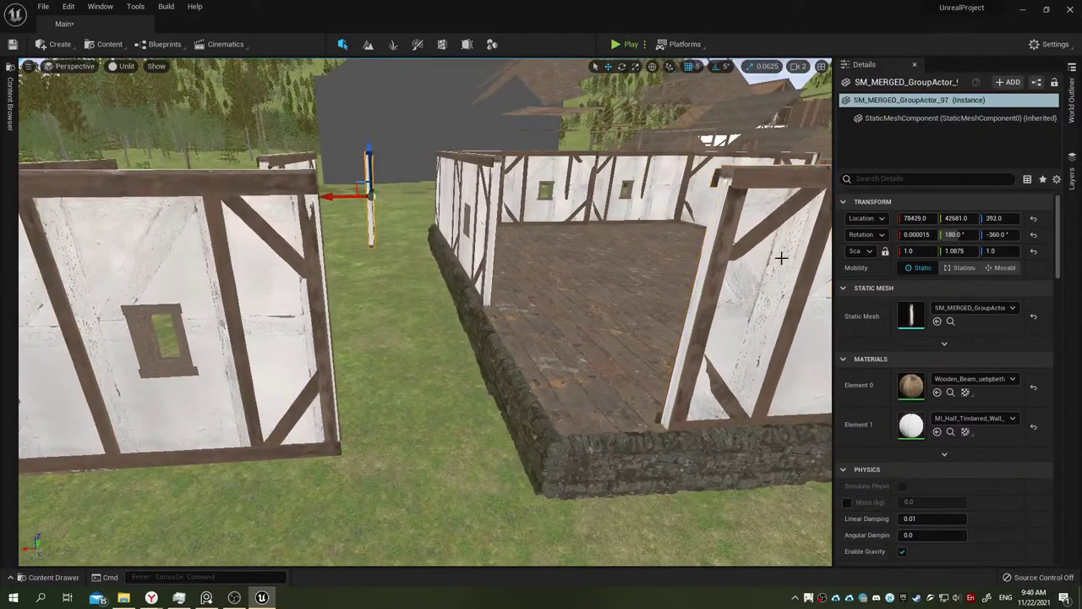
drag(369, 195, 338, 283)
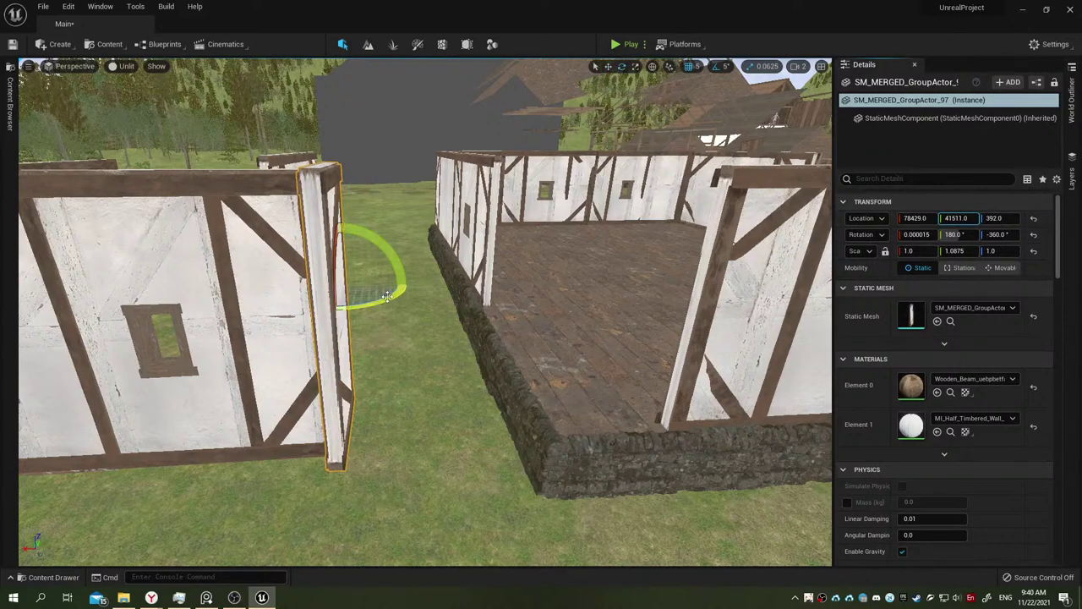
drag(387, 296, 279, 290)
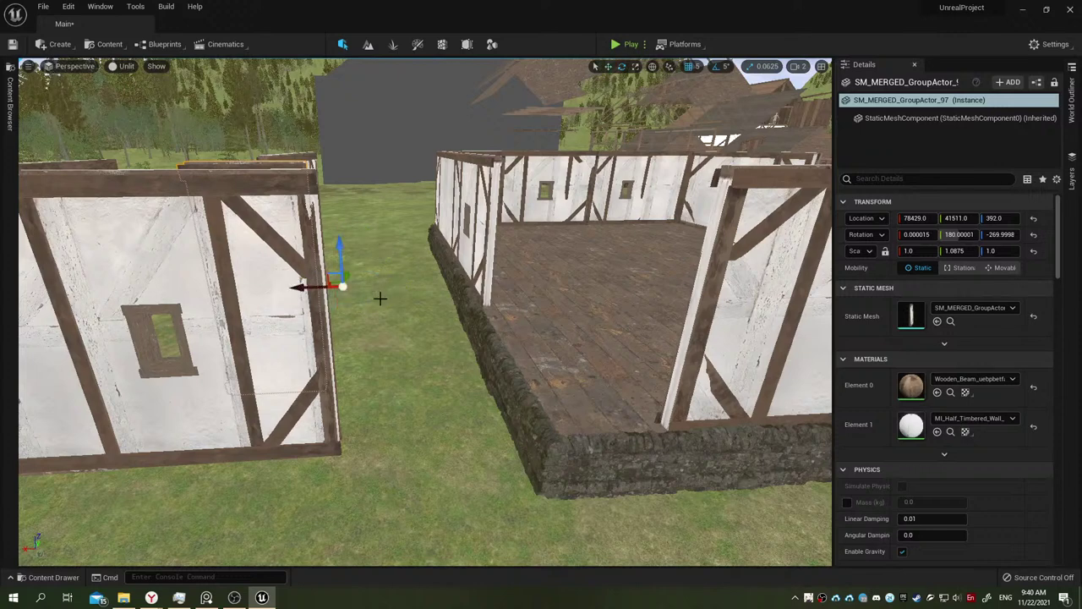
drag(303, 286, 626, 337)
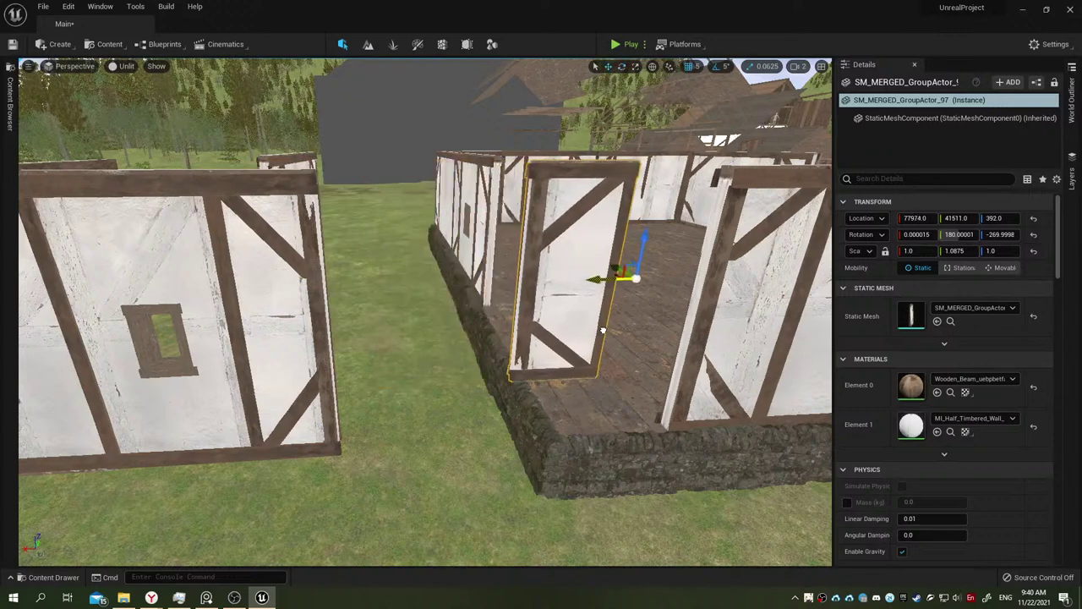
drag(636, 261, 638, 288)
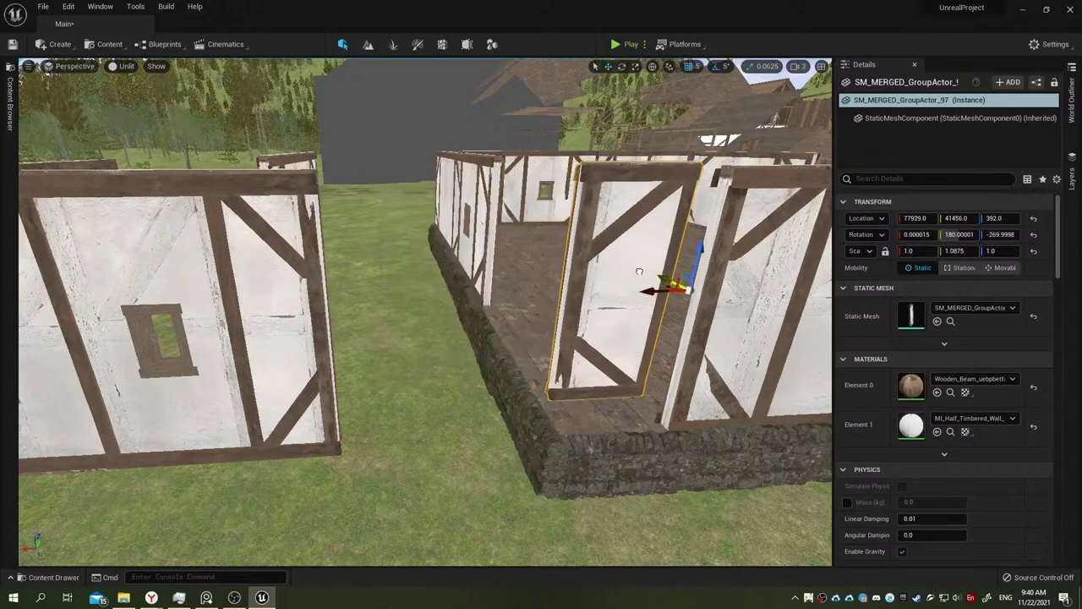
Step: Turn the wall piece to face the corner and slide it along X to 78174
right_drag(638, 288, 412, 309)
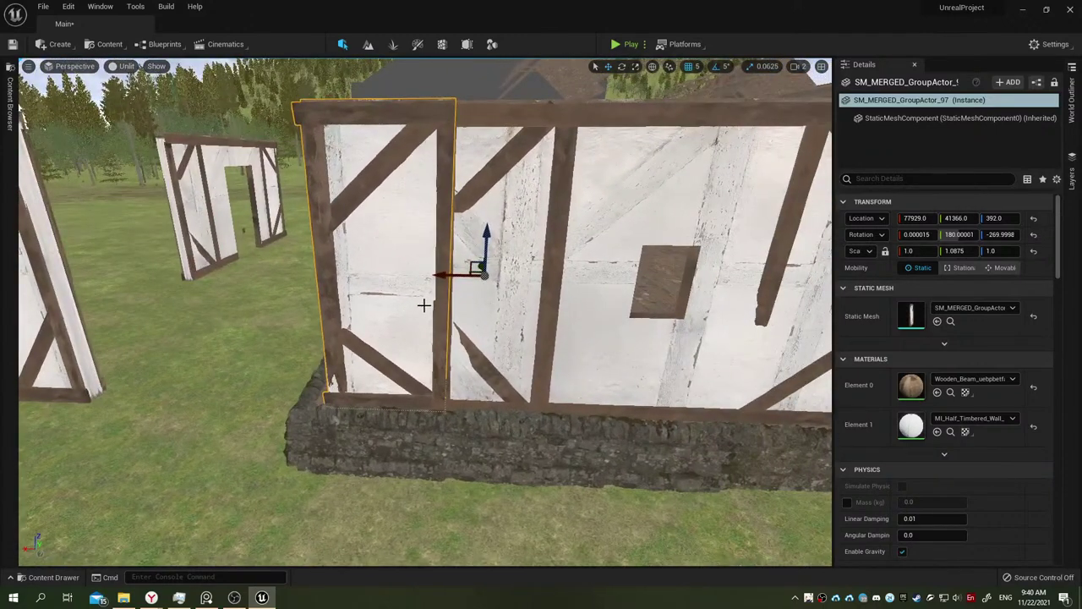
drag(471, 293, 551, 281)
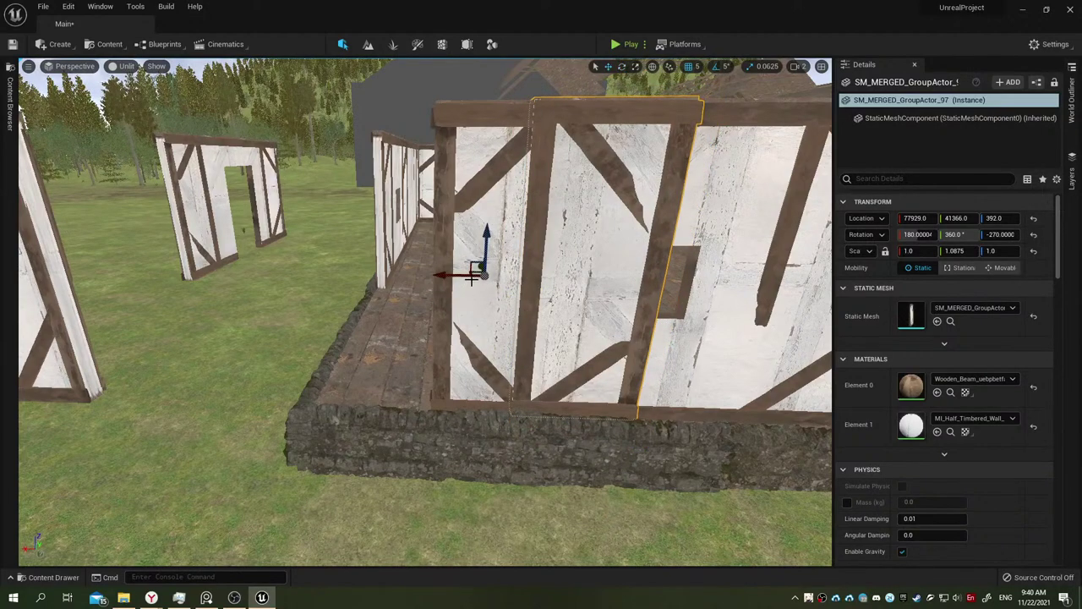
drag(472, 279, 241, 278)
right_drag(241, 278, 241, 278)
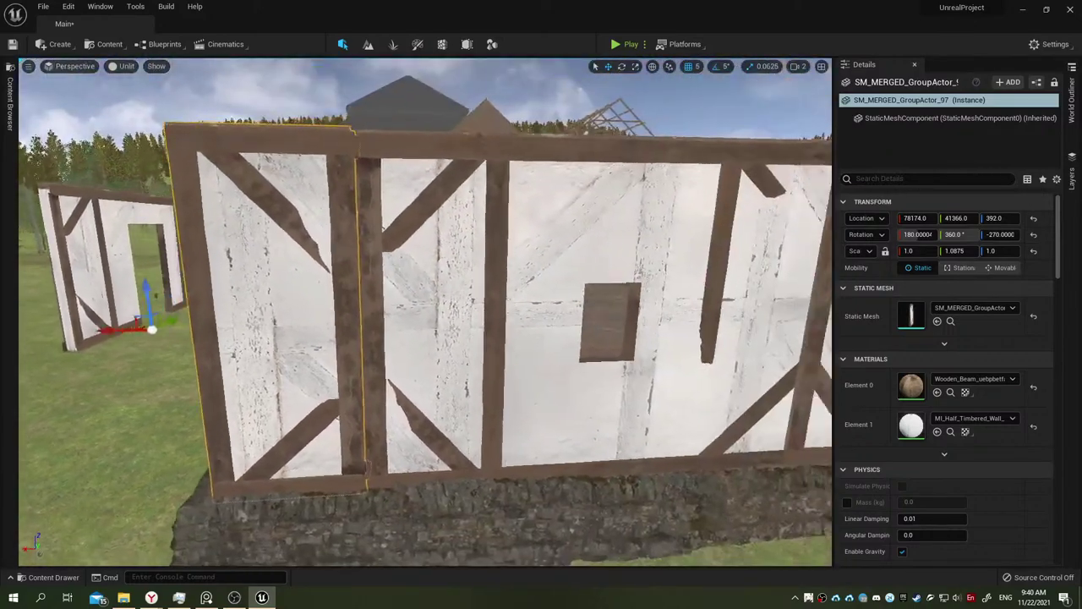
right_drag(491, 299, 490, 300)
Step: Undo the scale and location changes on Medieval_Two_Floor_House_v21, then reselect the corner wall piece
click(514, 299)
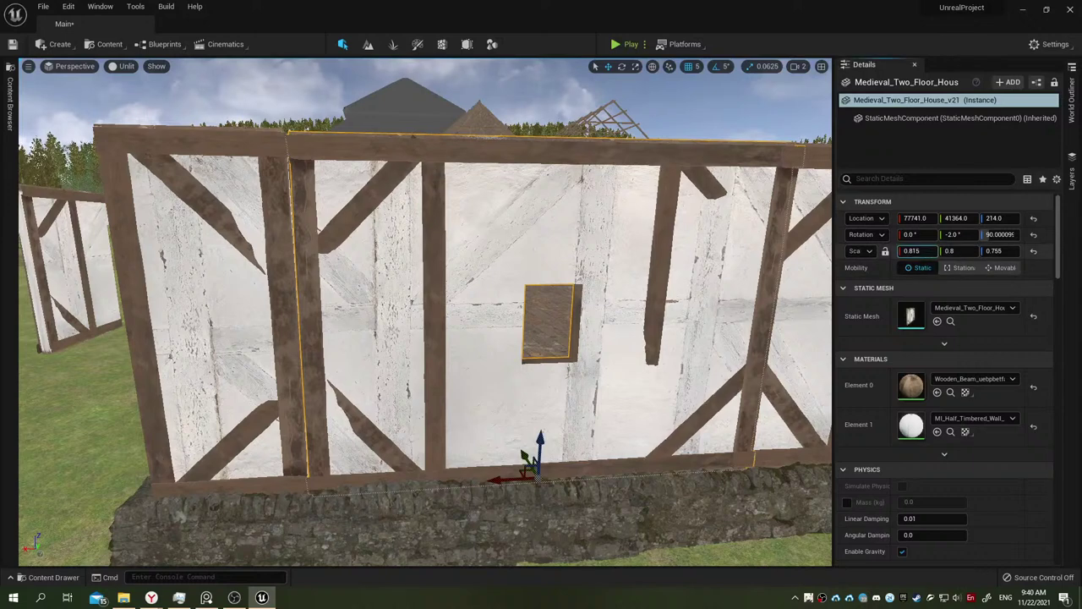
key(ctrl+z)
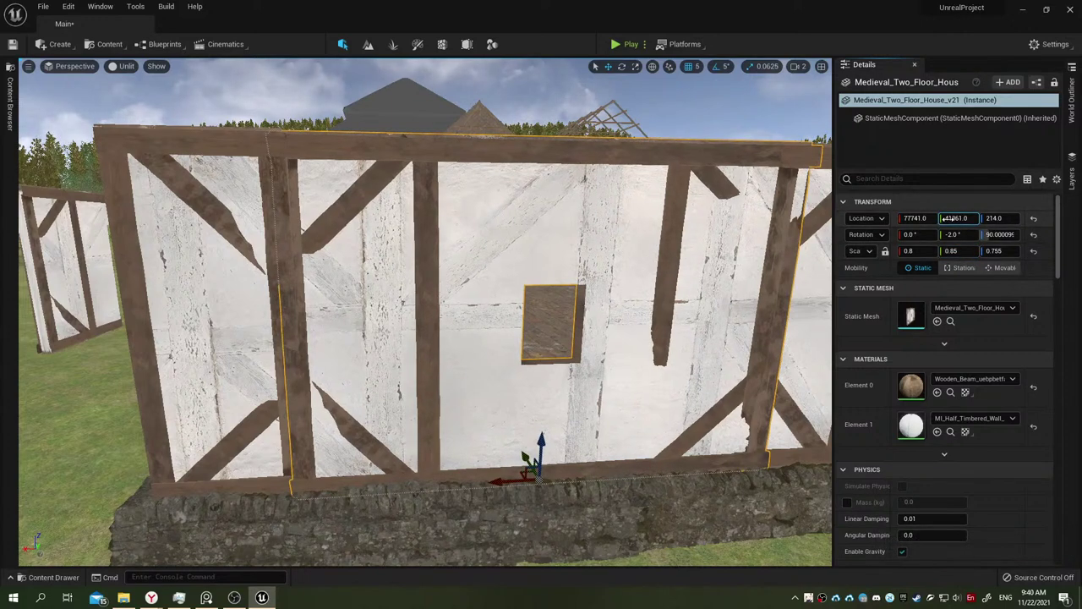
key(ctrl+z)
key(ctrl+z)
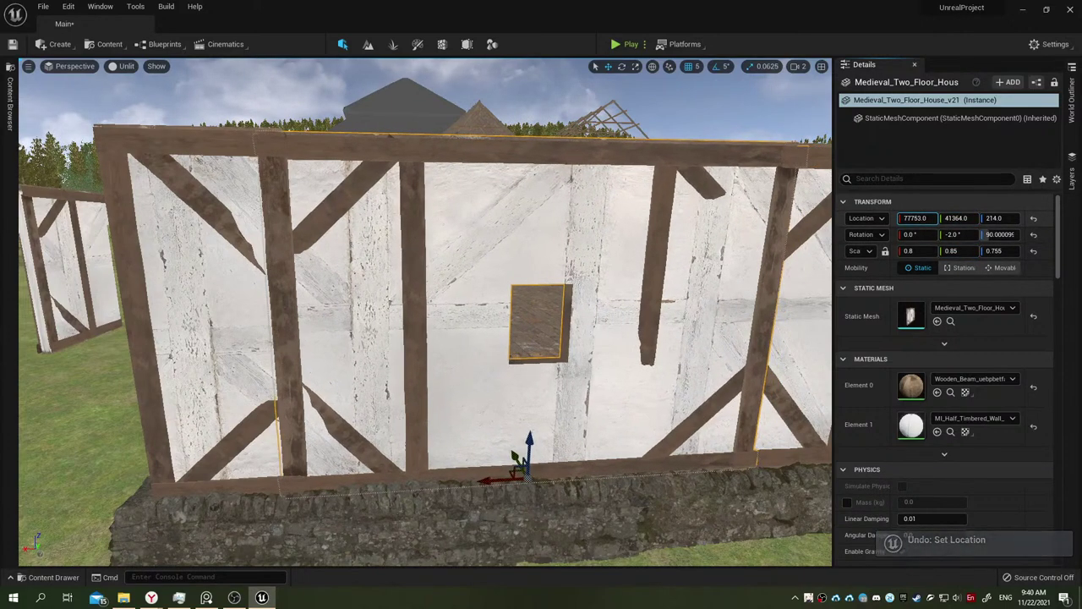
click(76, 304)
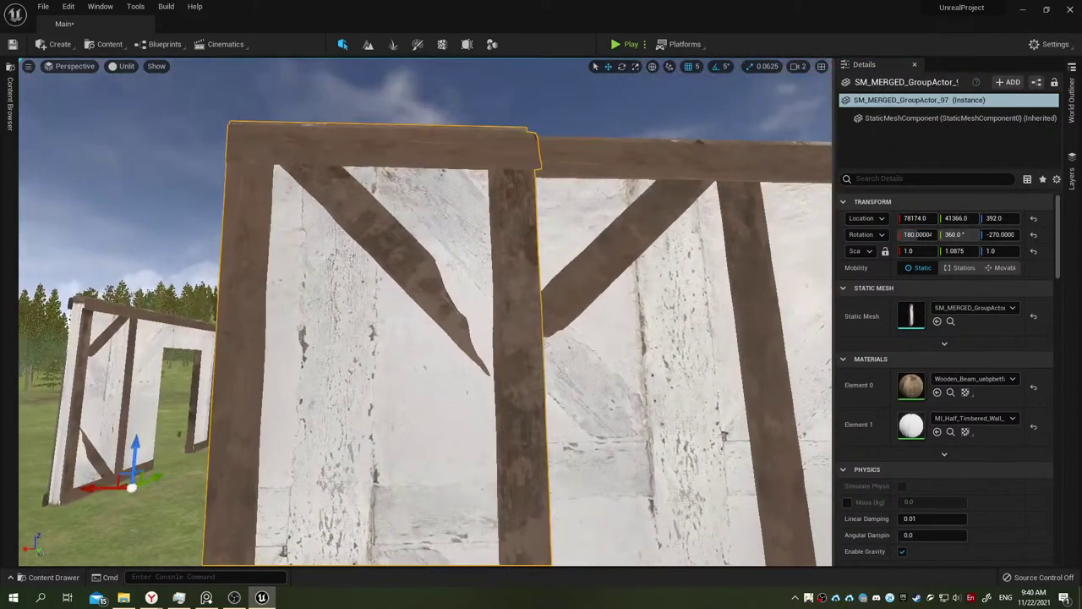
mouse_move(101, 293)
right_down()
mouse_move(101, 254)
mouse_move(102, 397)
right_up()
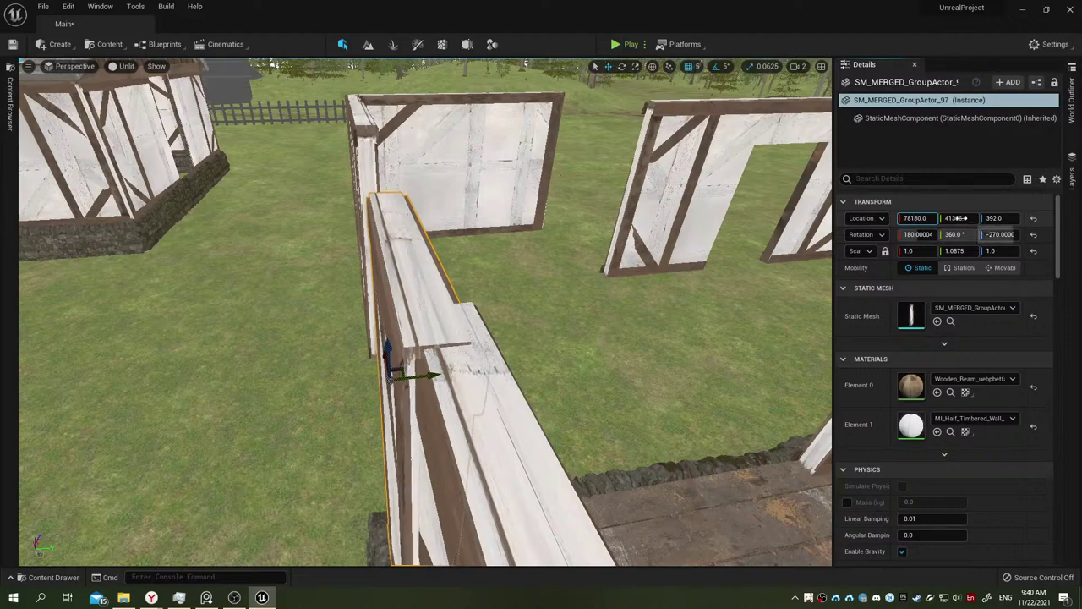
Step: Undo the wall piece's last move, tilt it to 358°, and inspect the corner joint
key(ctrl+z)
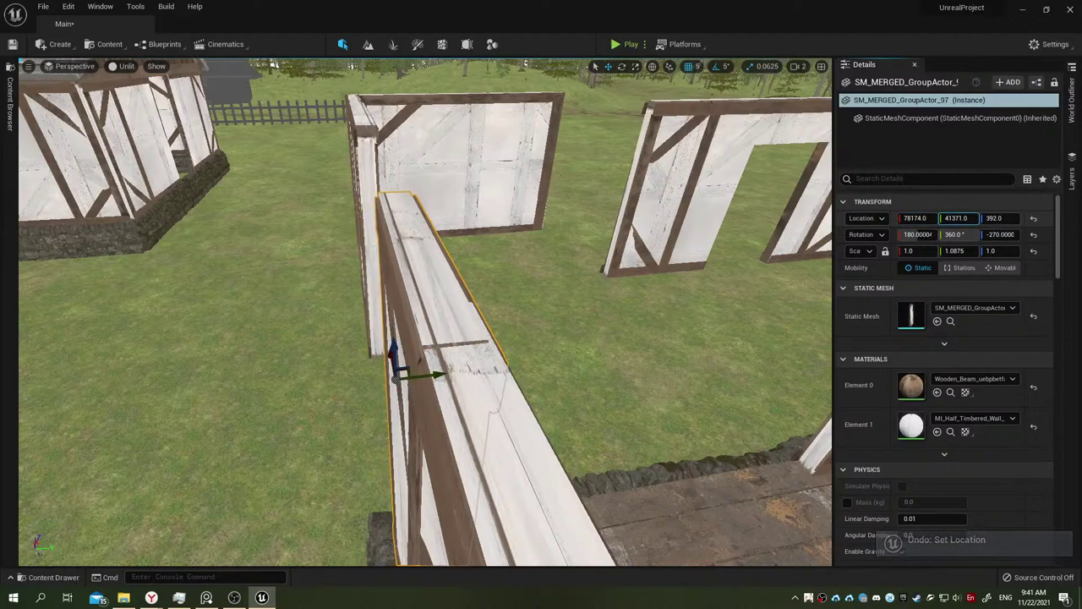
right_drag(101, 397, 220, 339)
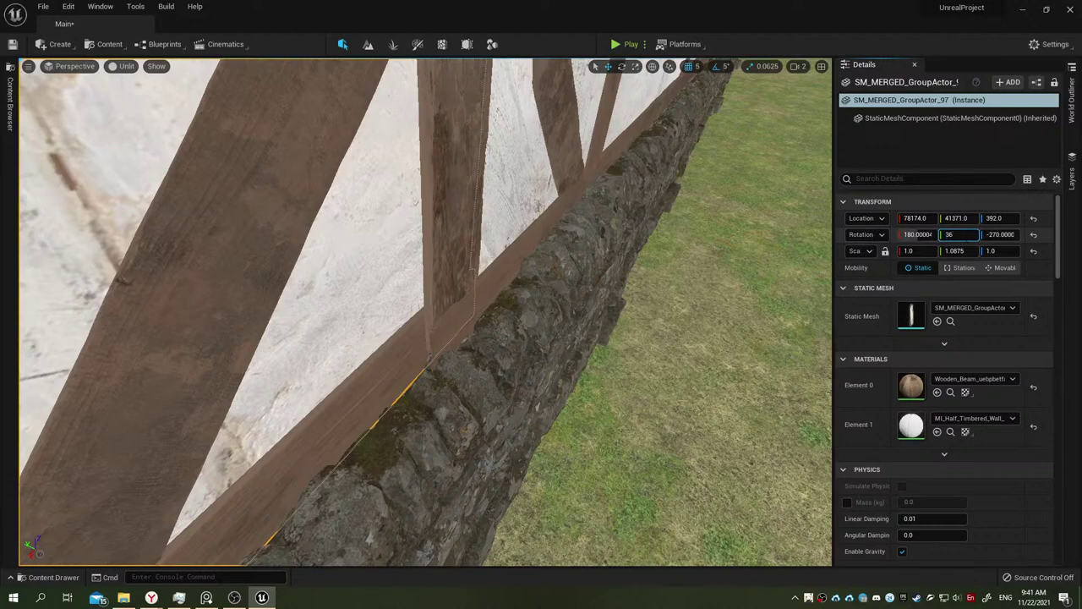
key(Return)
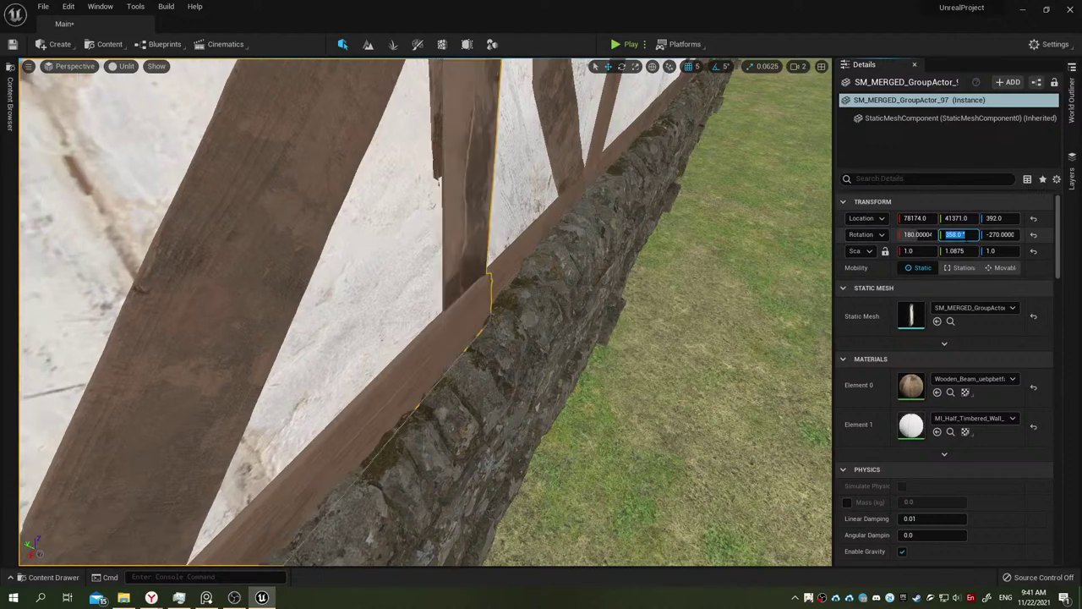
mouse_move(548, 251)
right_down()
mouse_move(558, 253)
mouse_move(473, 254)
mouse_move(473, 305)
mouse_move(702, 290)
right_up()
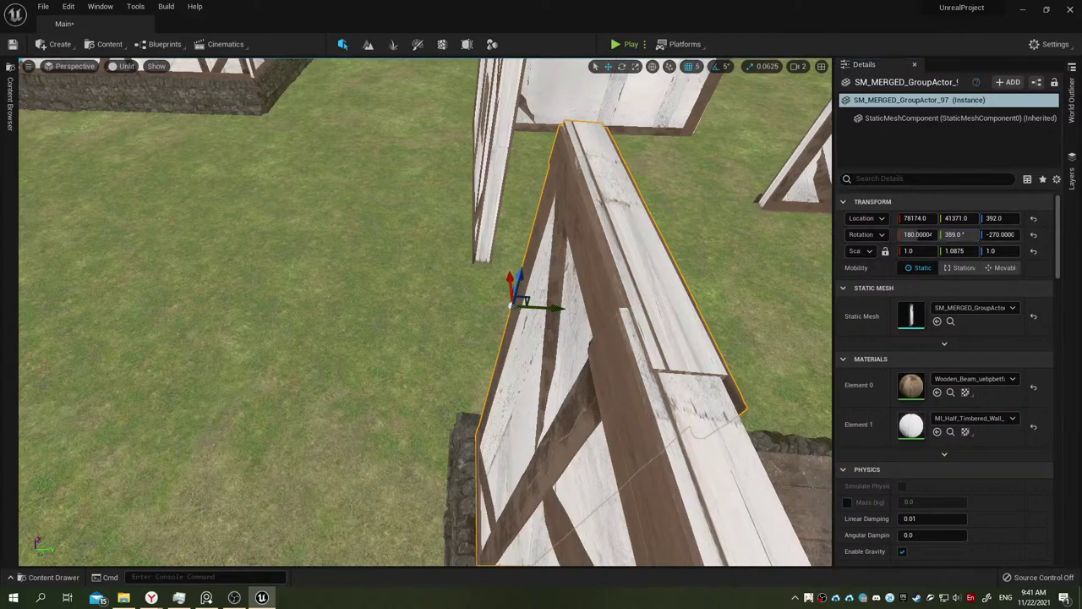
right_drag(474, 304, 473, 355)
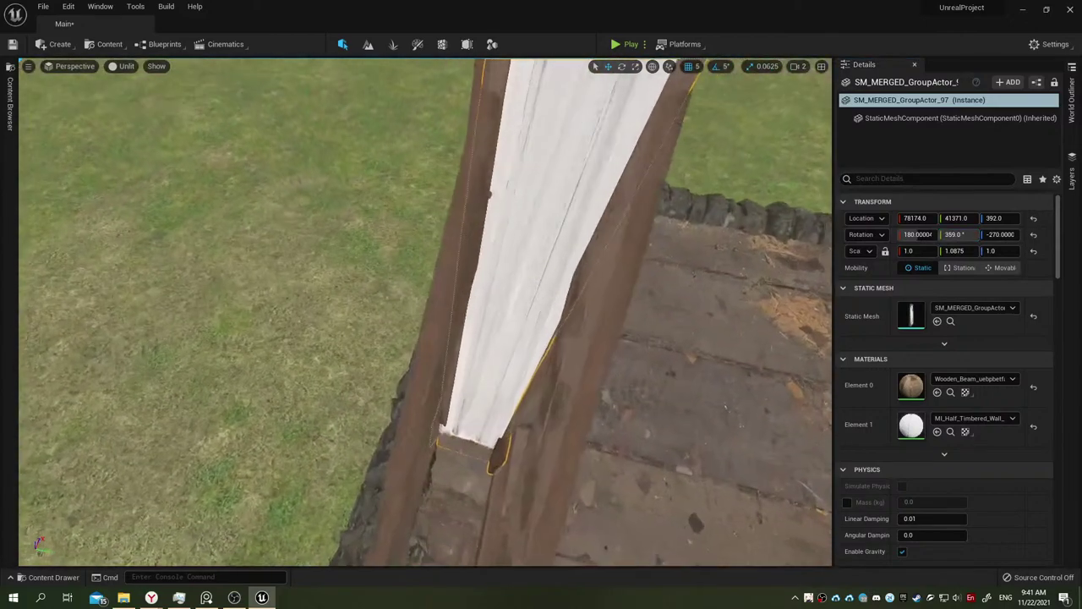
right_drag(474, 305, 355, 279)
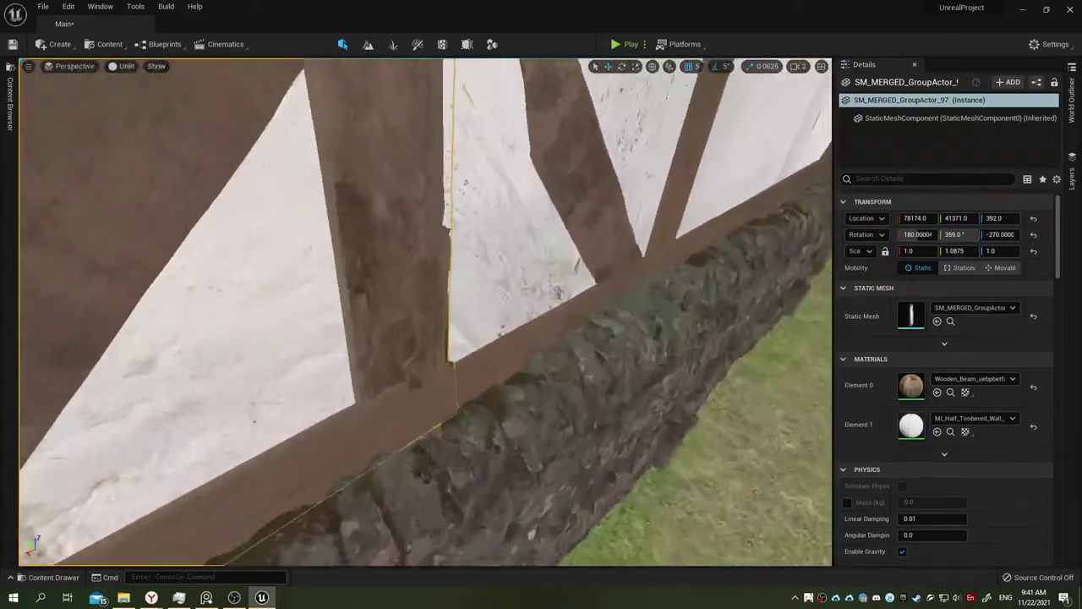
right_drag(474, 304, 406, 288)
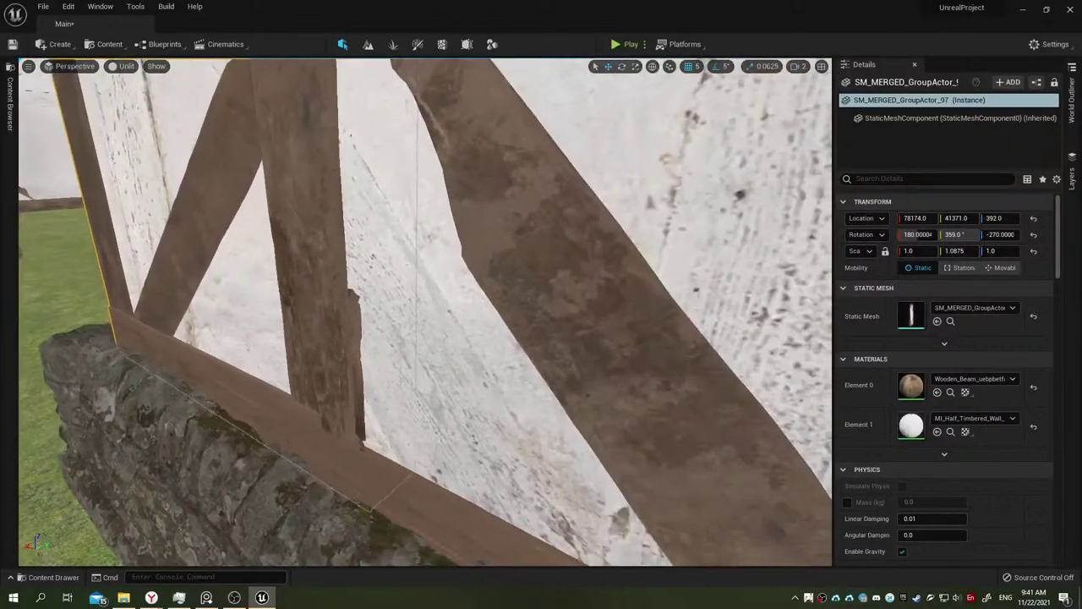
right_drag(474, 305, 559, 296)
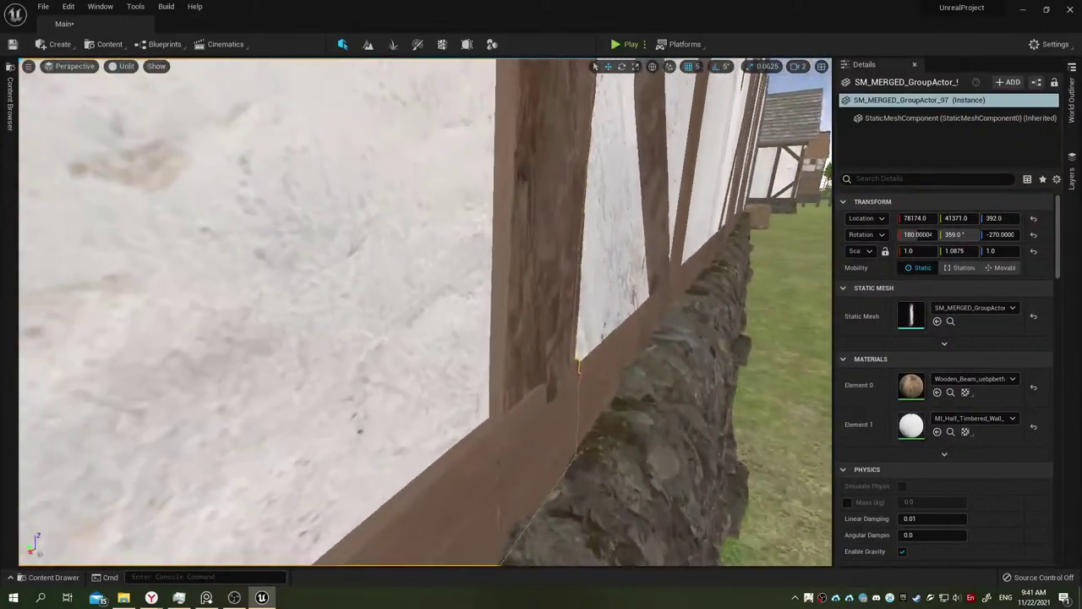
right_drag(474, 304, 482, 301)
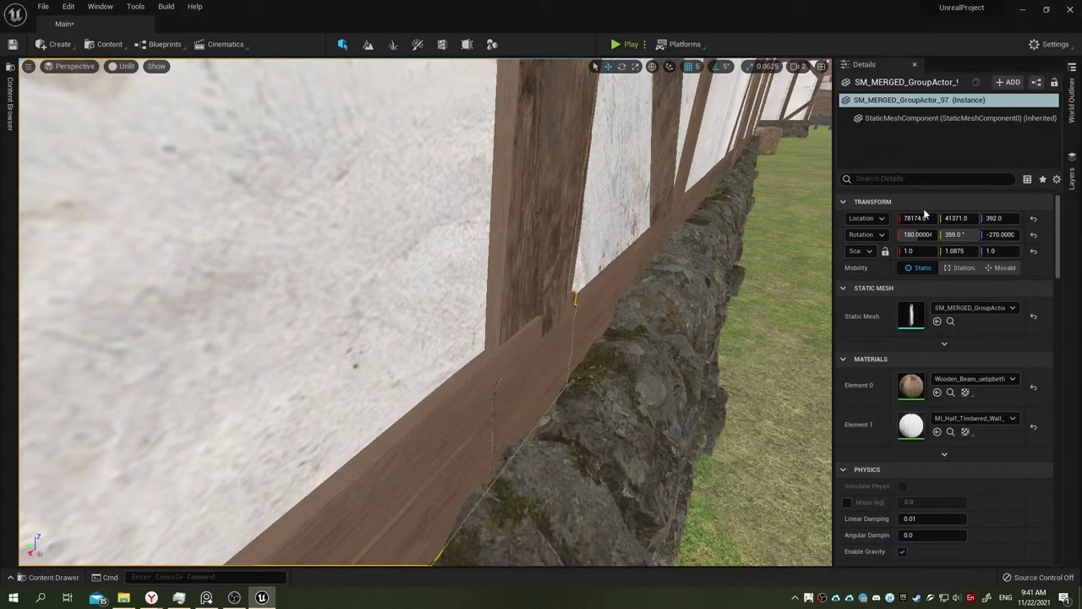
Step: Set the merged wall's Location X to 78177 and Rotation Y to 359.5
drag(929, 216, 954, 219)
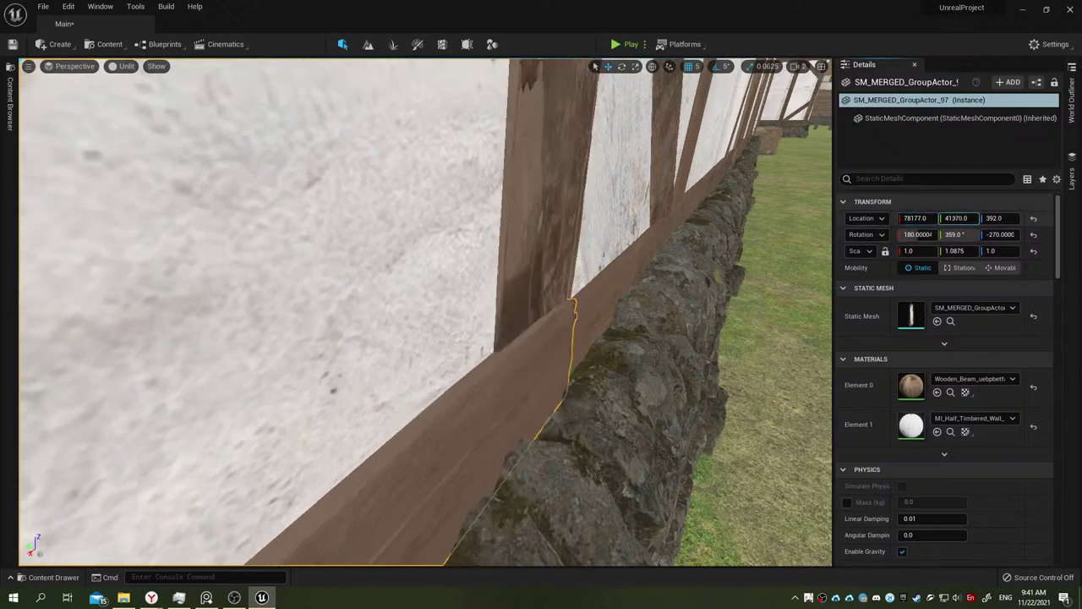
mouse_move(631, 331)
right_down()
mouse_move(524, 338)
mouse_move(674, 348)
right_up()
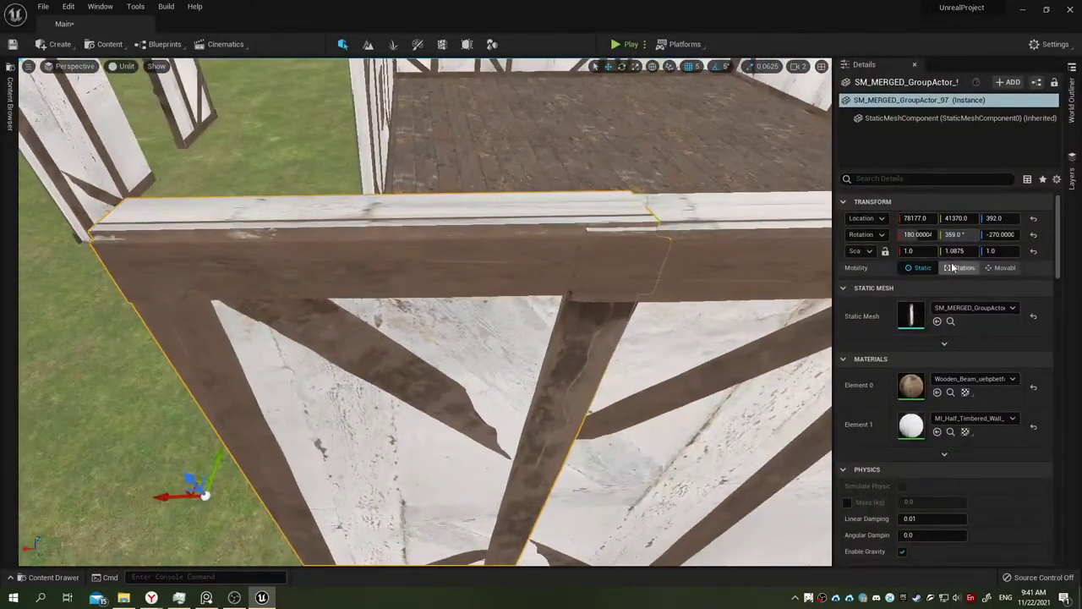
click(954, 234)
key(Return)
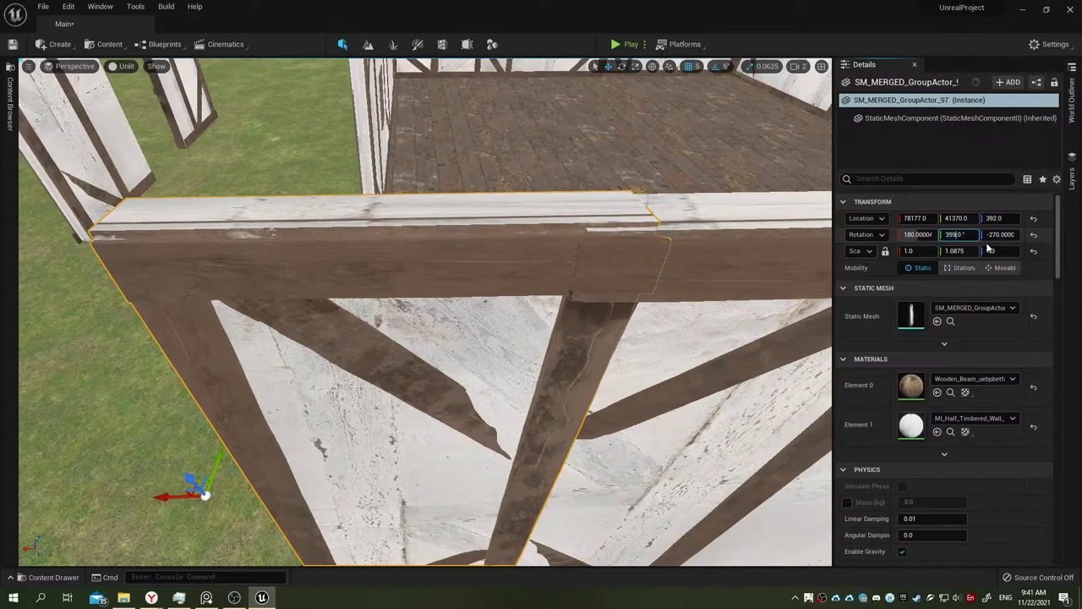
text(360)
key(Return)
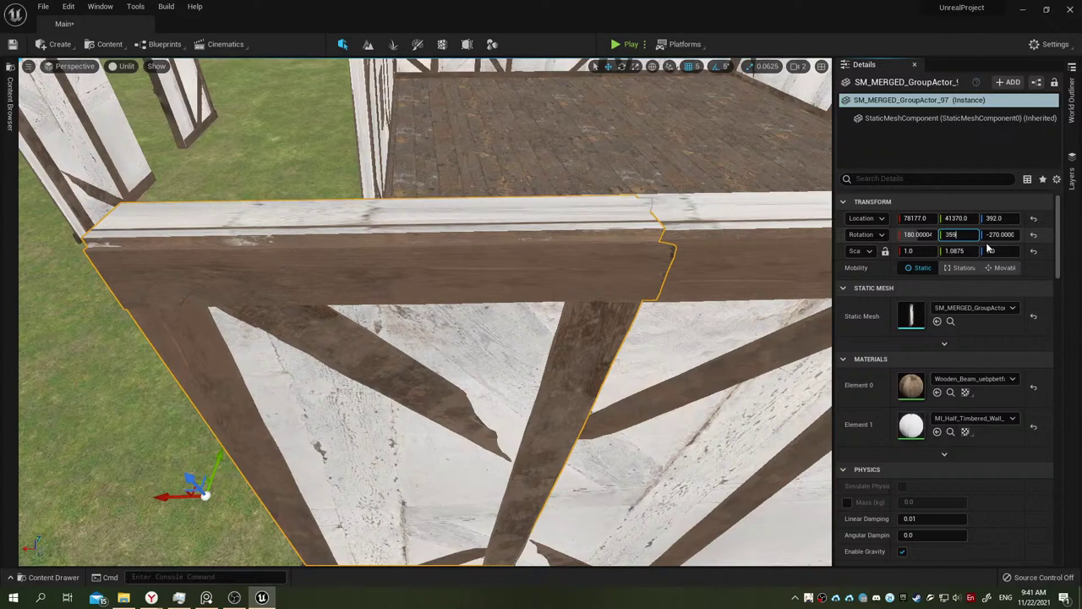
text(.5)
key(Return)
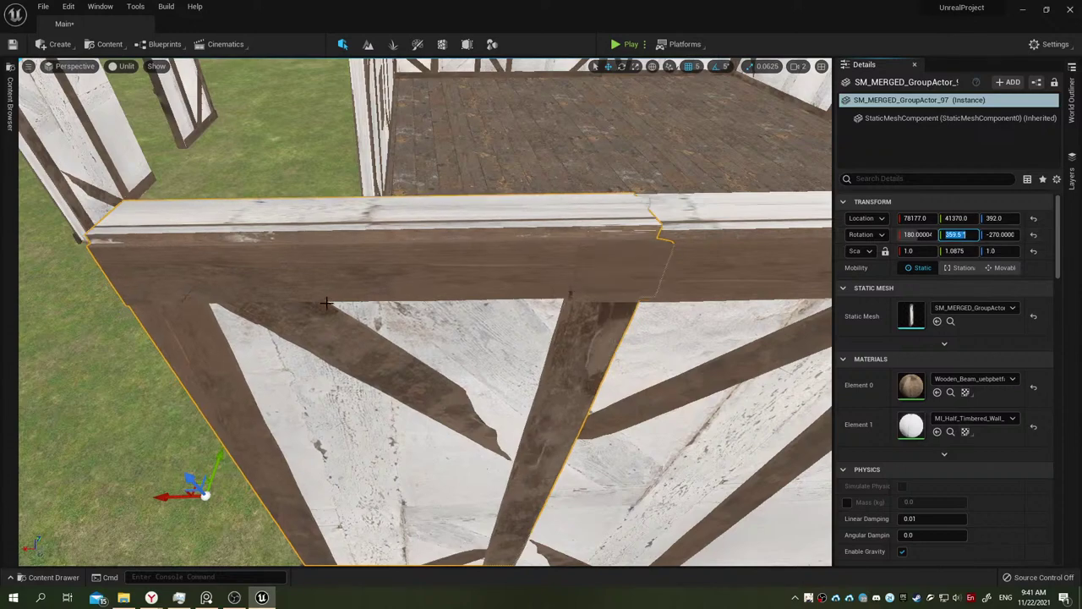
right_drag(327, 302, 326, 355)
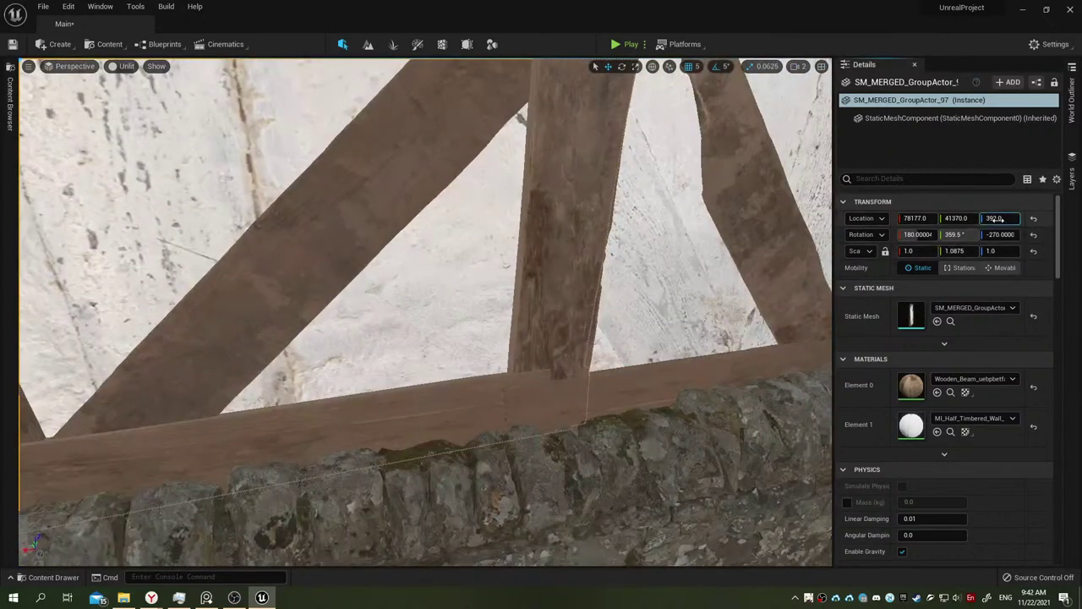
Step: Lower the wall piece to Location Z 389 and review the whole timber wall
drag(998, 218, 988, 219)
mouse_move(423, 321)
right_down()
mouse_move(423, 389)
mouse_move(423, 322)
right_up()
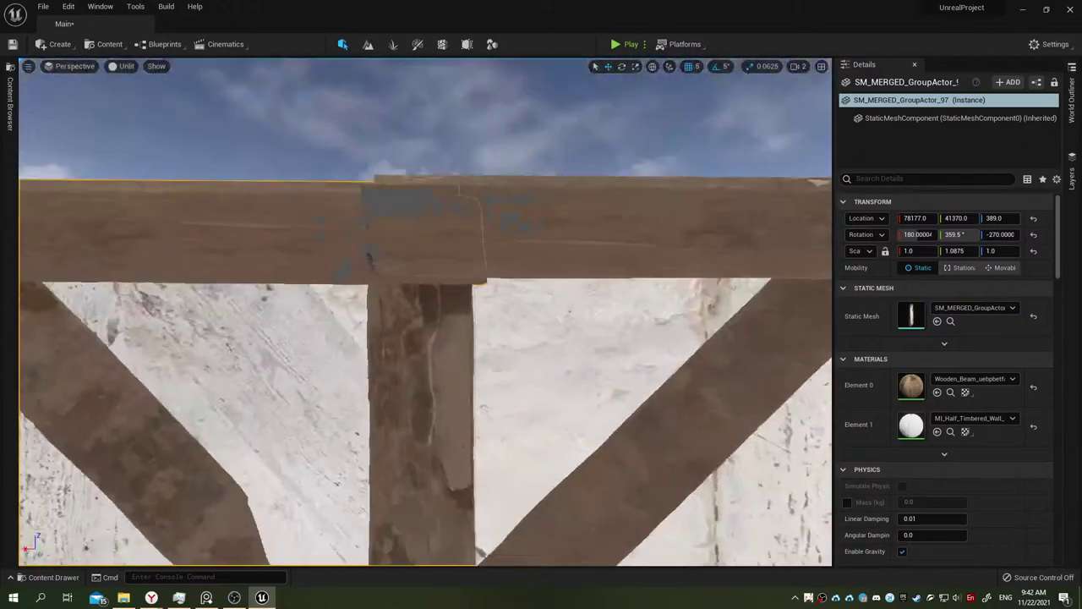
drag(423, 321, 423, 389)
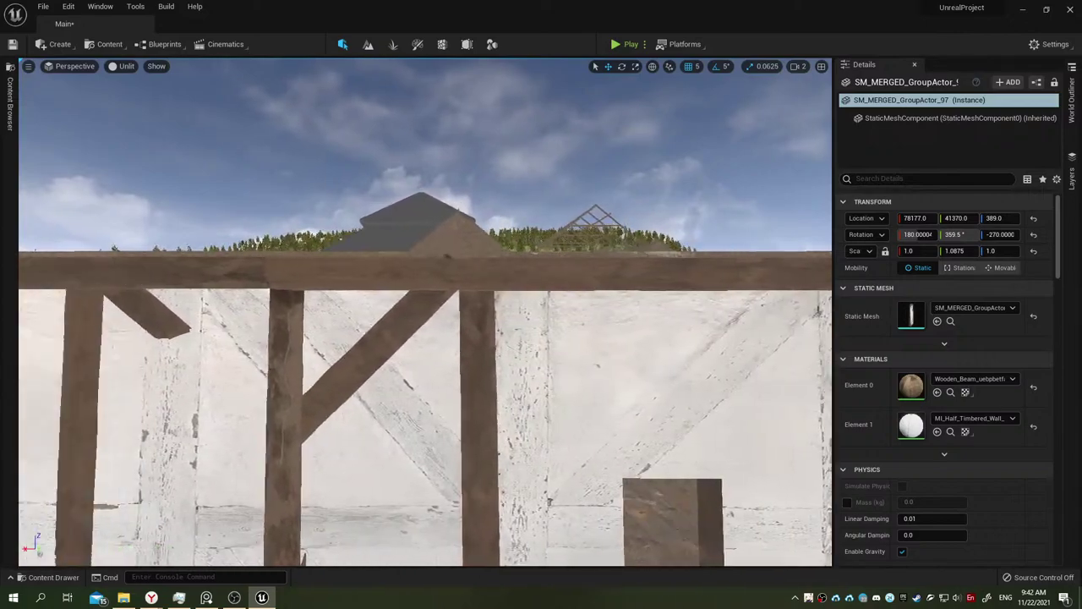
right_drag(422, 322, 423, 389)
right_drag(423, 321, 423, 389)
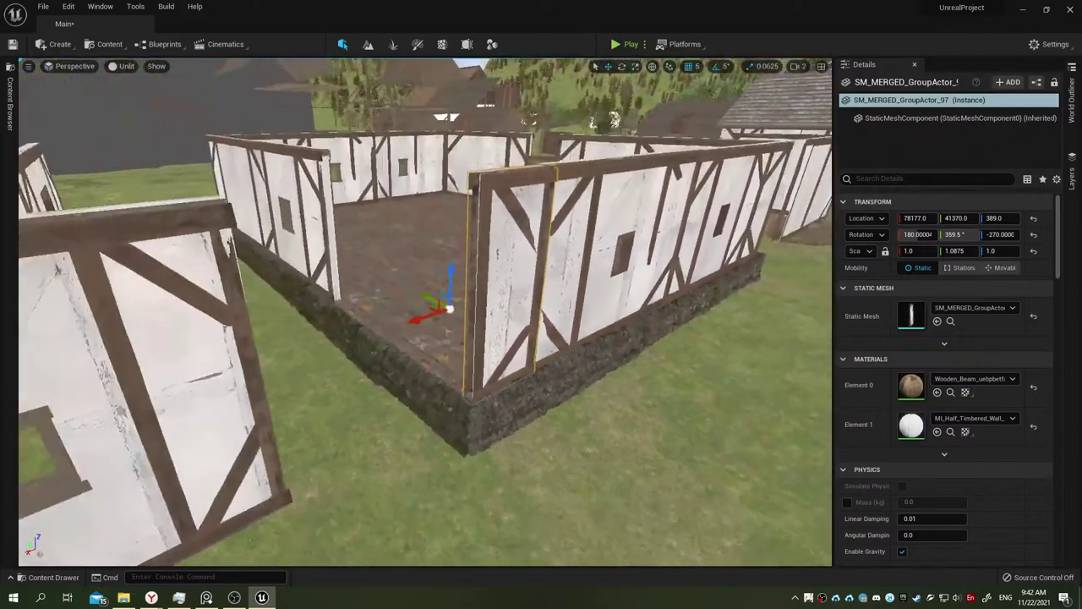
right_drag(423, 321, 423, 390)
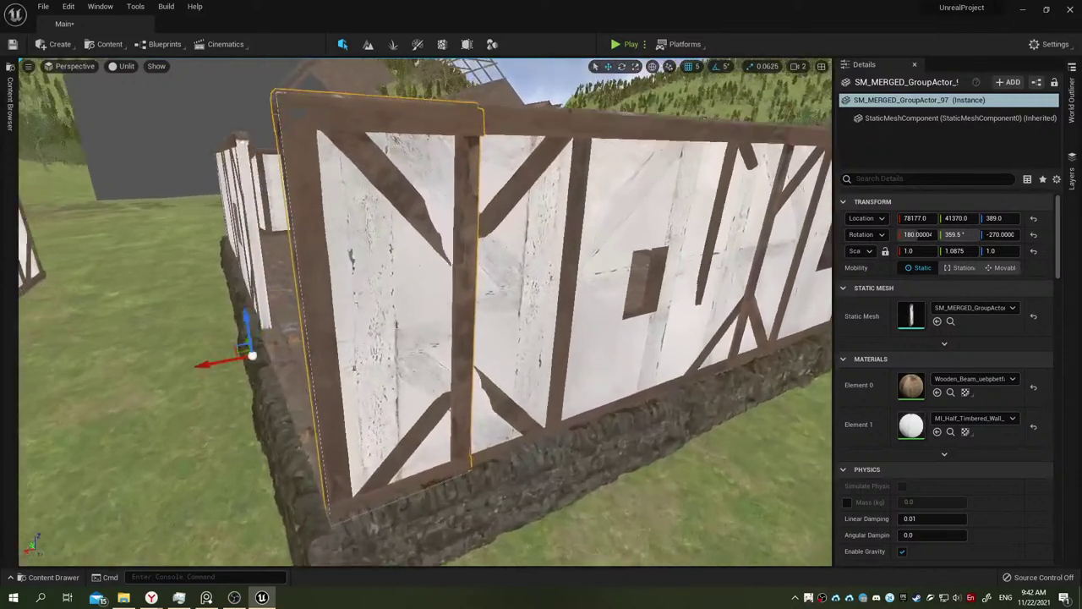
right_drag(519, 314, 541, 321)
click(519, 314)
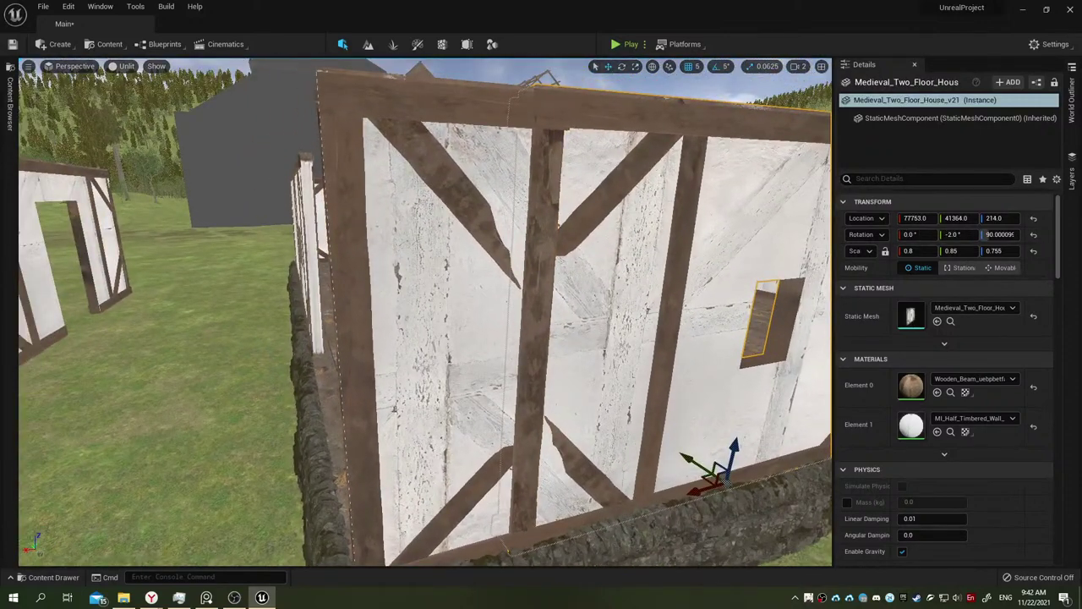
Step: Move the Medieval_Two_Floor_House_v15 window wall along X from 78685 to 78930
right_drag(433, 312, 433, 297)
click(433, 311)
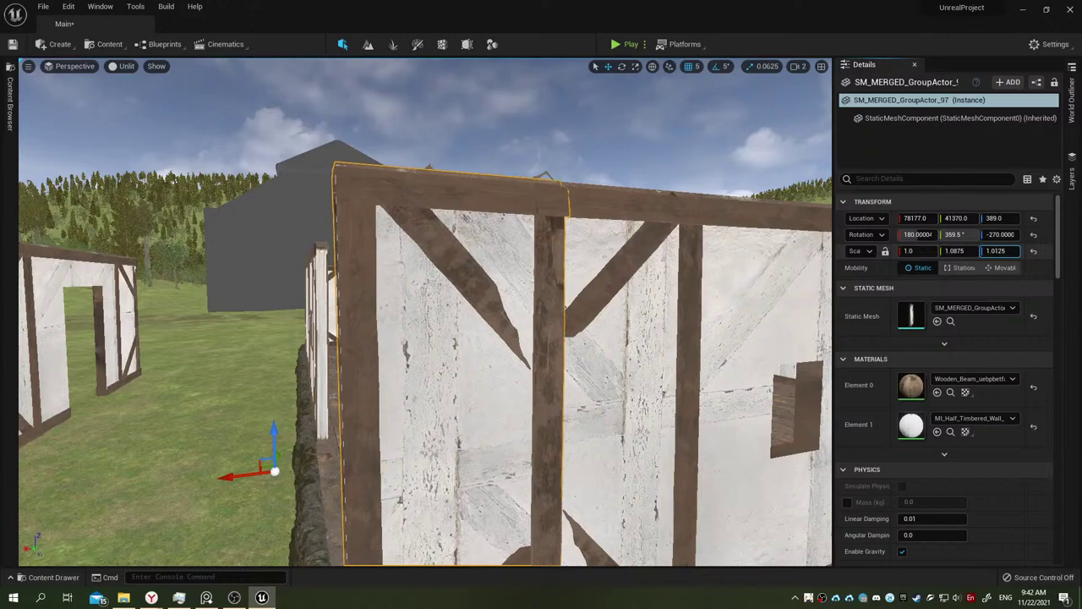
right_drag(403, 335, 243, 339)
click(243, 338)
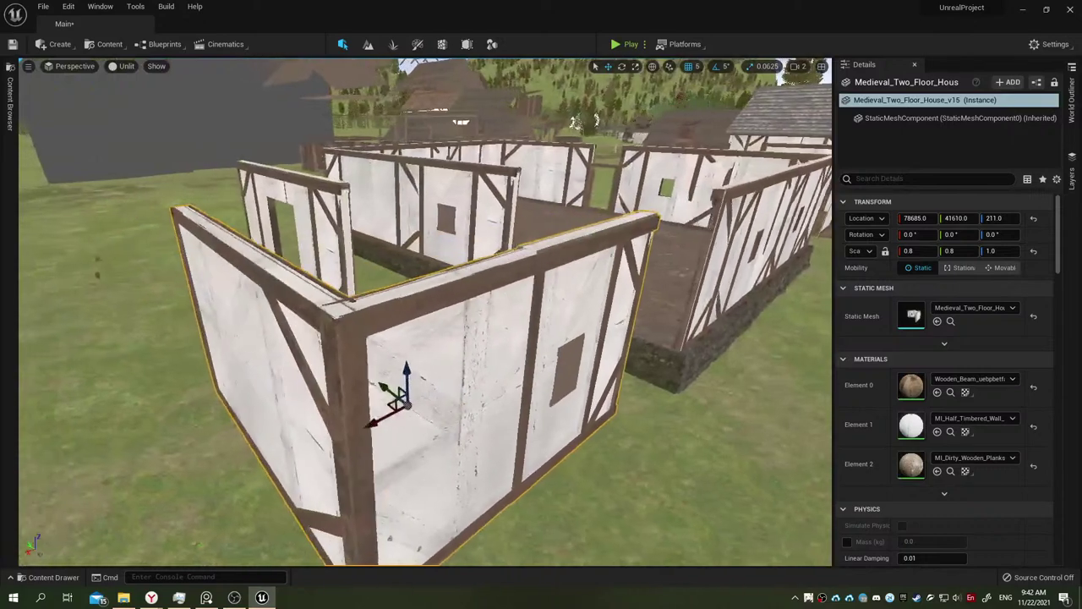
right_drag(328, 363, 328, 364)
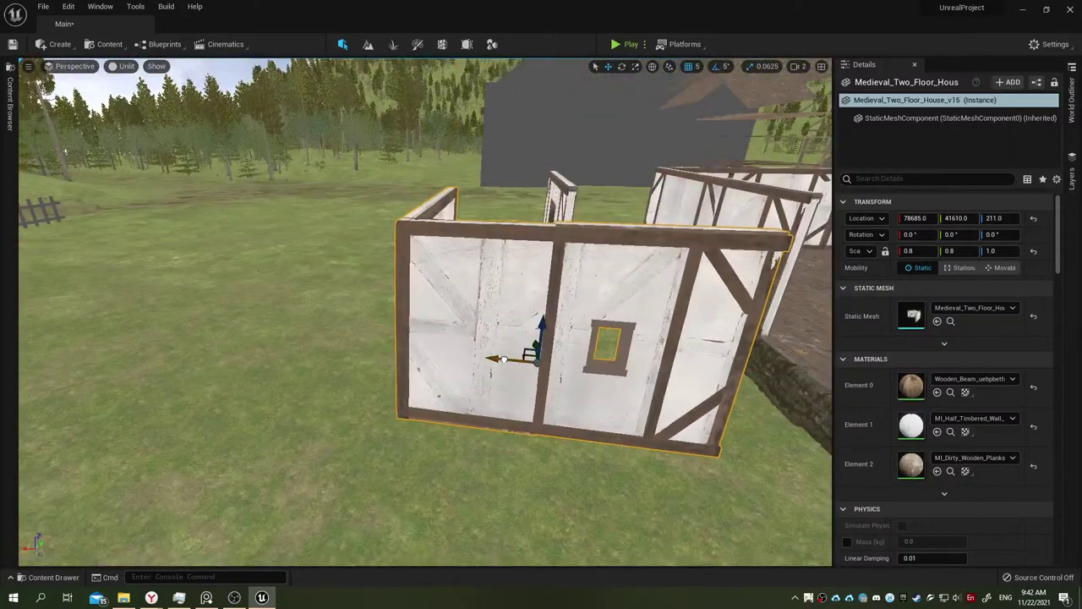
drag(507, 358, 212, 357)
right_drag(399, 338, 398, 338)
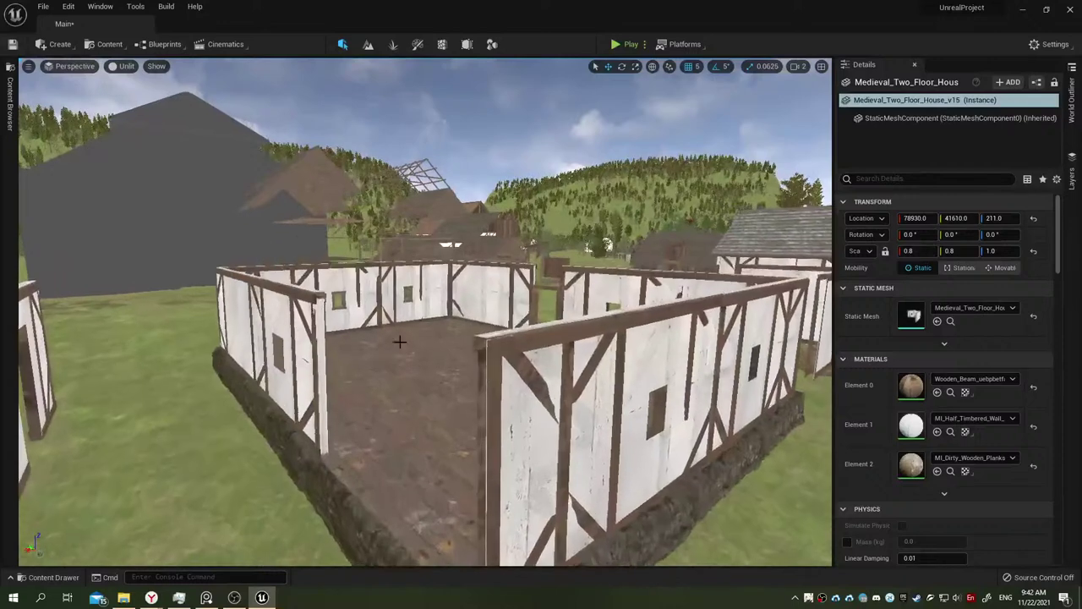
Step: Save all unsaved changes, including the map
click(51, 576)
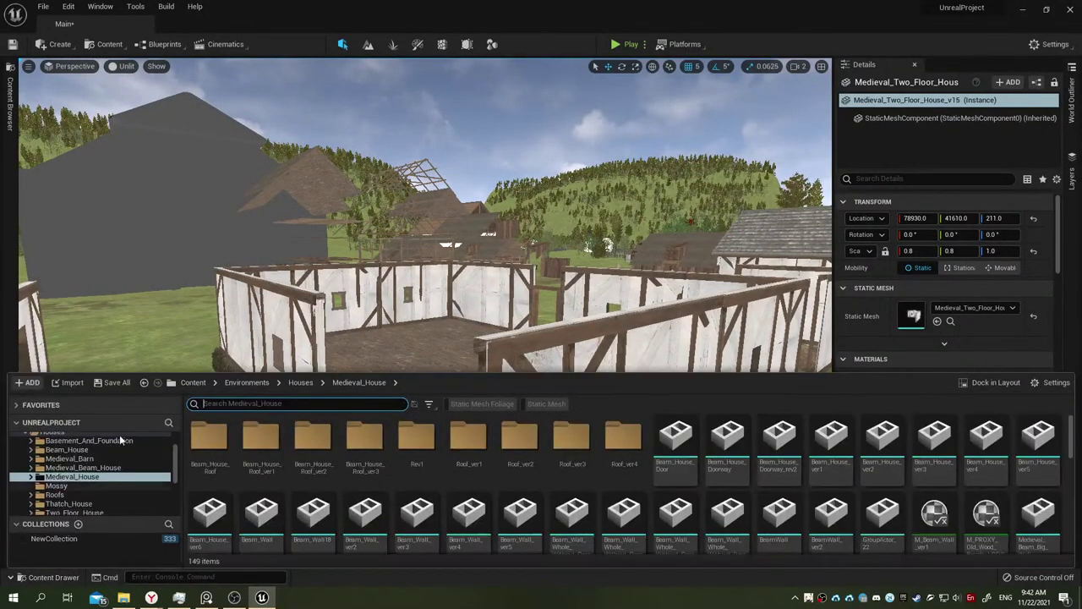
click(117, 383)
click(604, 422)
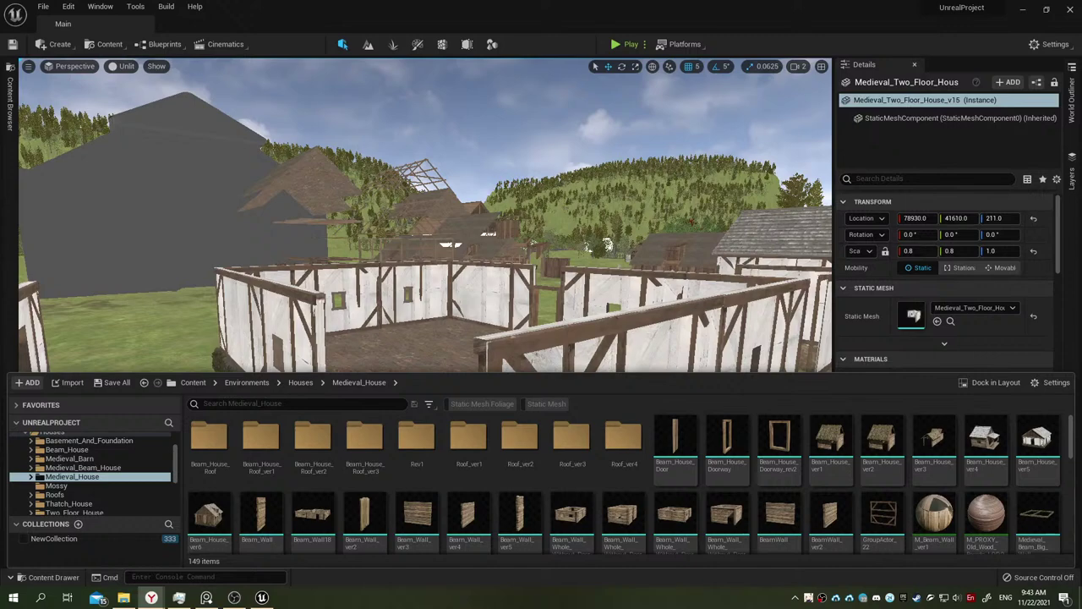
Step: Browse the Content Browser to the Environments > Houses > Medieval_House folder
right_drag(338, 254, 110, 163)
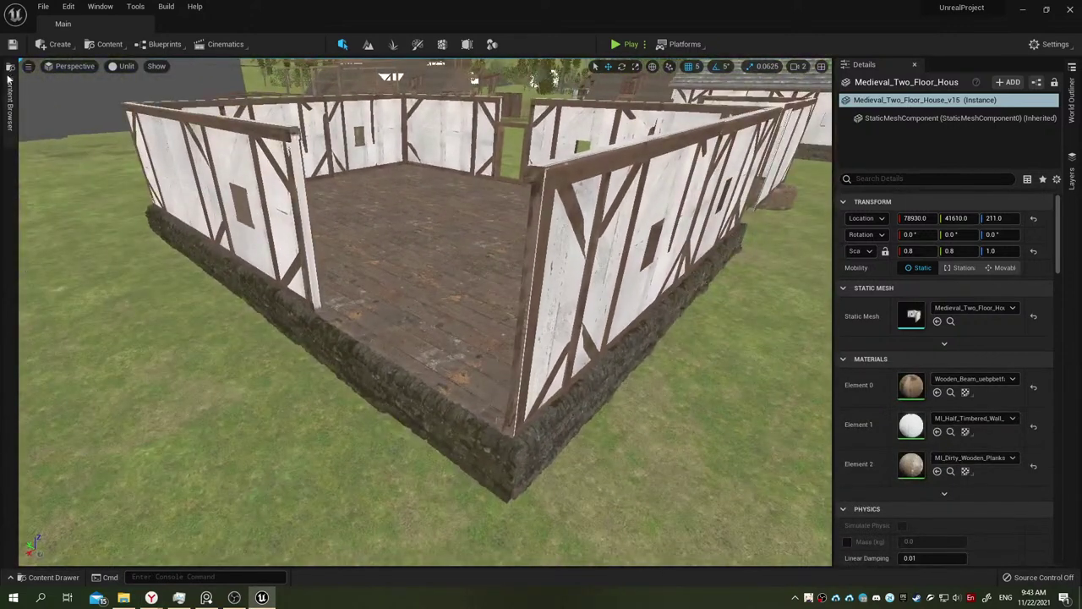
click(11, 96)
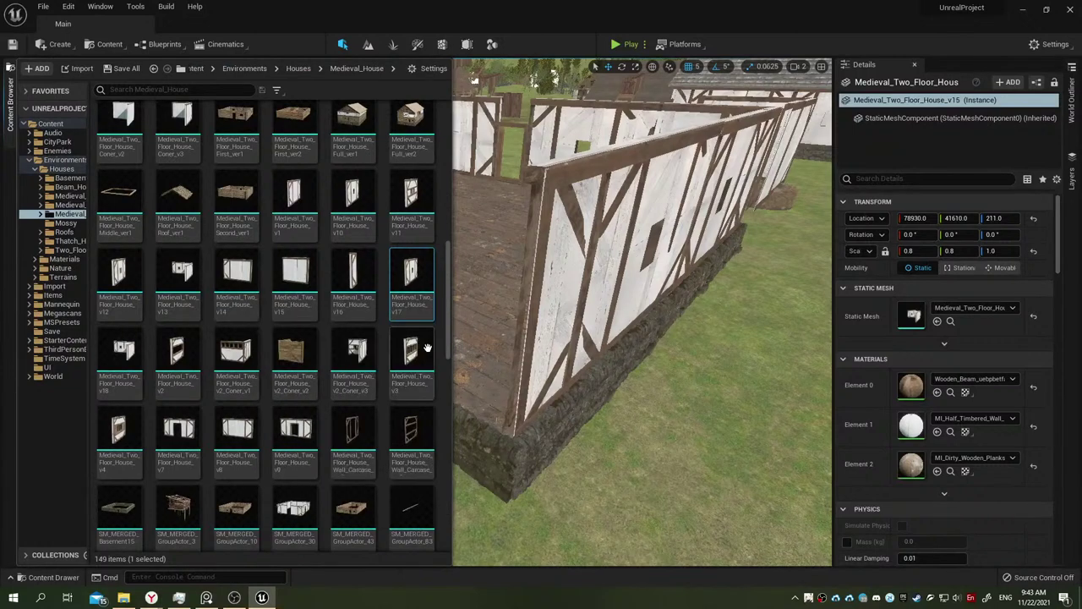
mouse_move(428, 347)
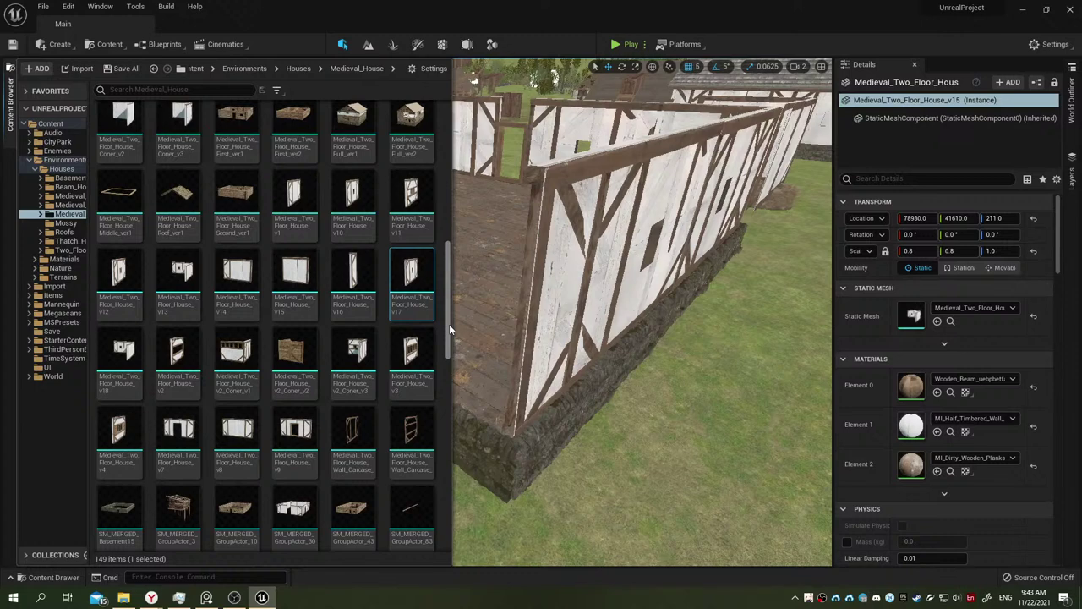
Step: Place Medieval_Two_Floor_House_v4 beside the house and slide it along Y to 41600
mouse_move(120, 440)
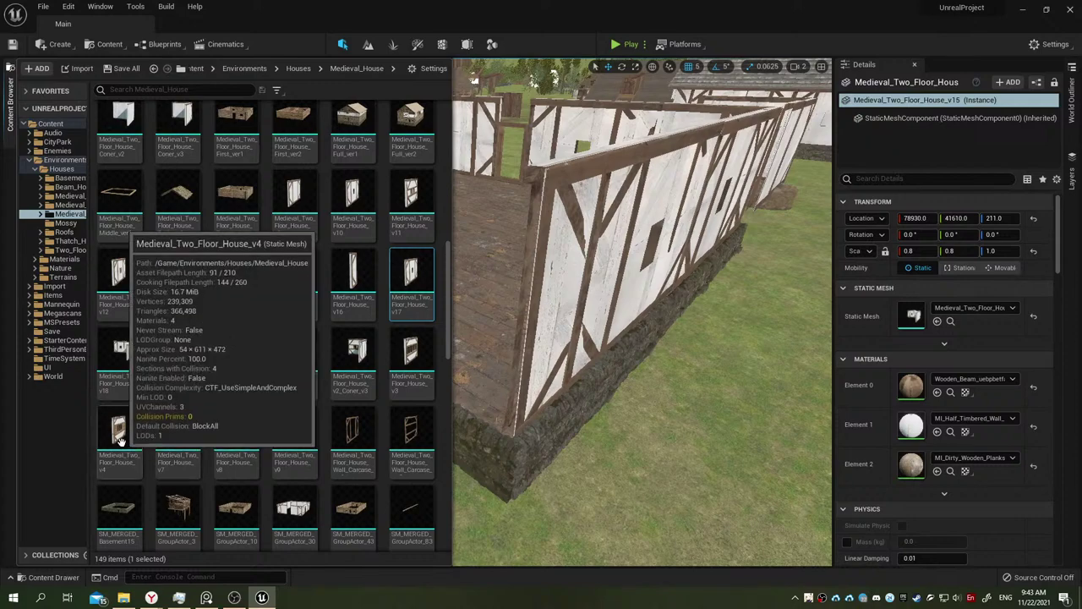
drag(120, 440, 487, 410)
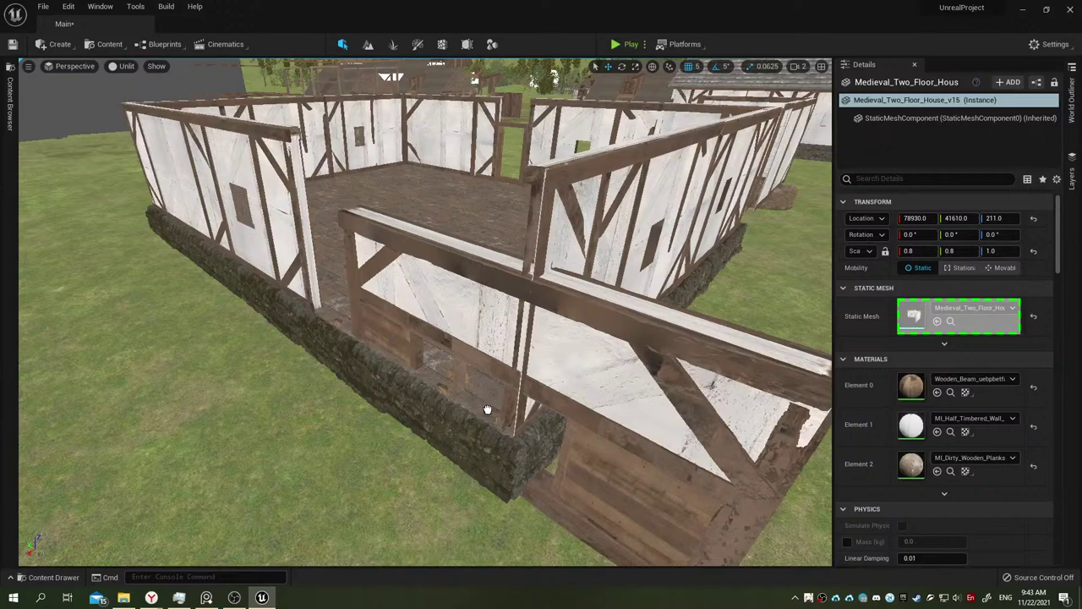
drag(487, 410, 524, 209)
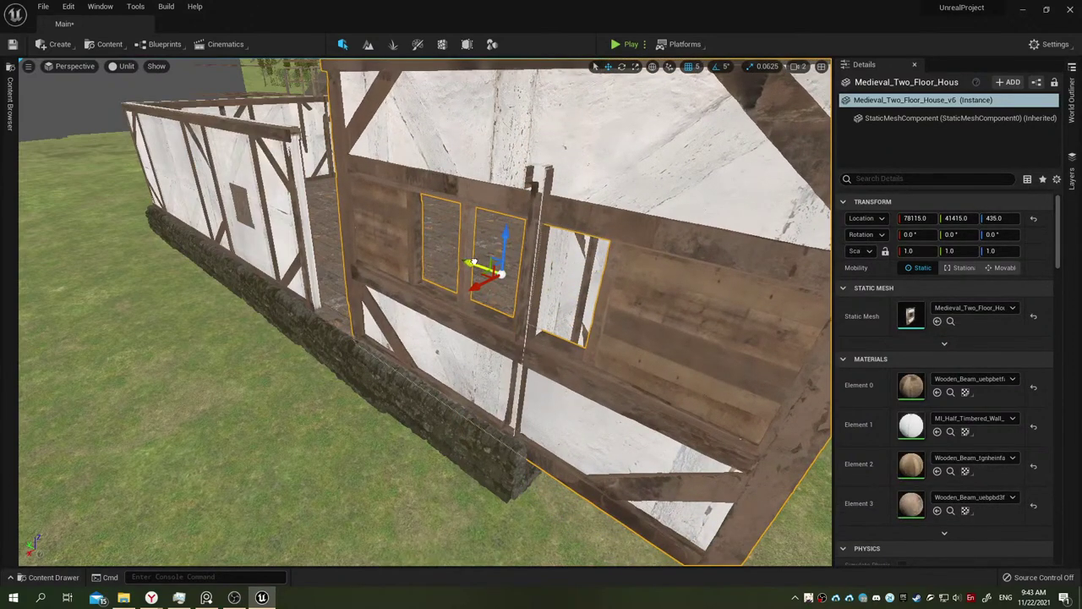
drag(472, 262, 378, 220)
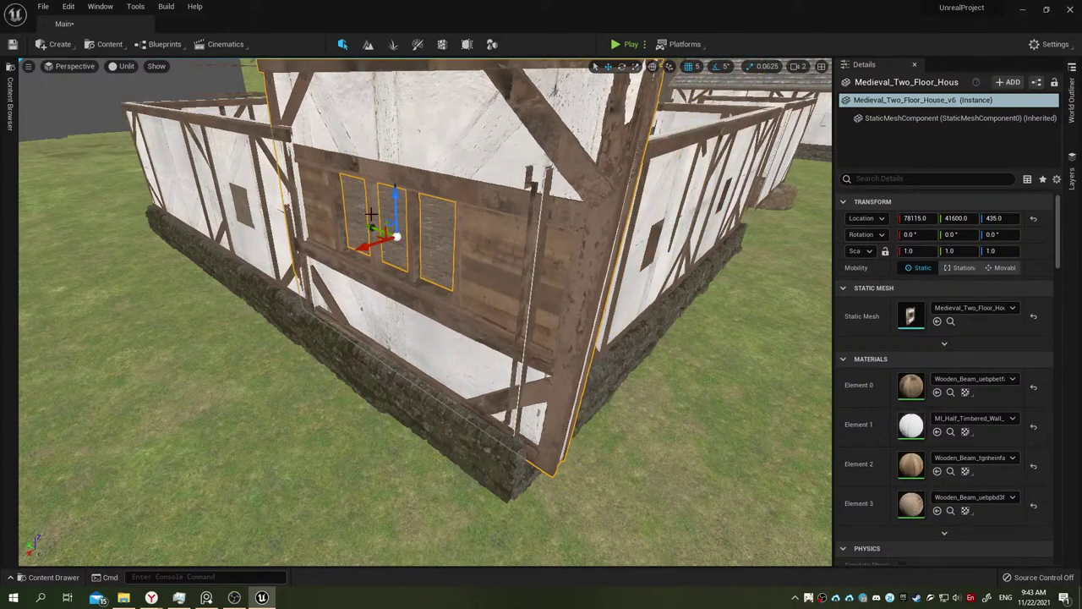
Step: Frame the three-window wall piece and delete it from the level
right_drag(390, 226, 277, 203)
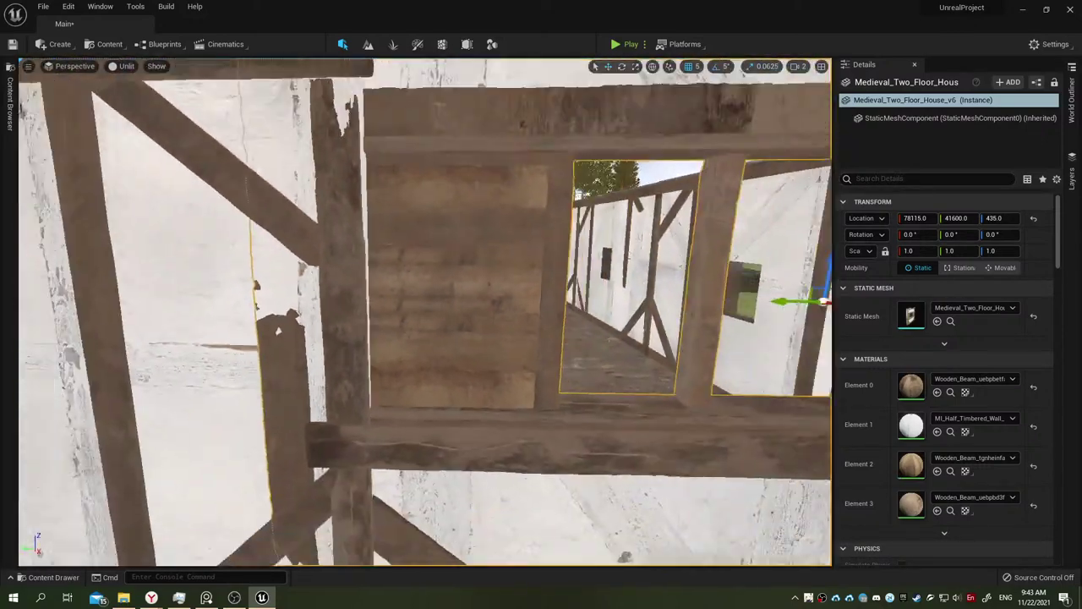
key(f)
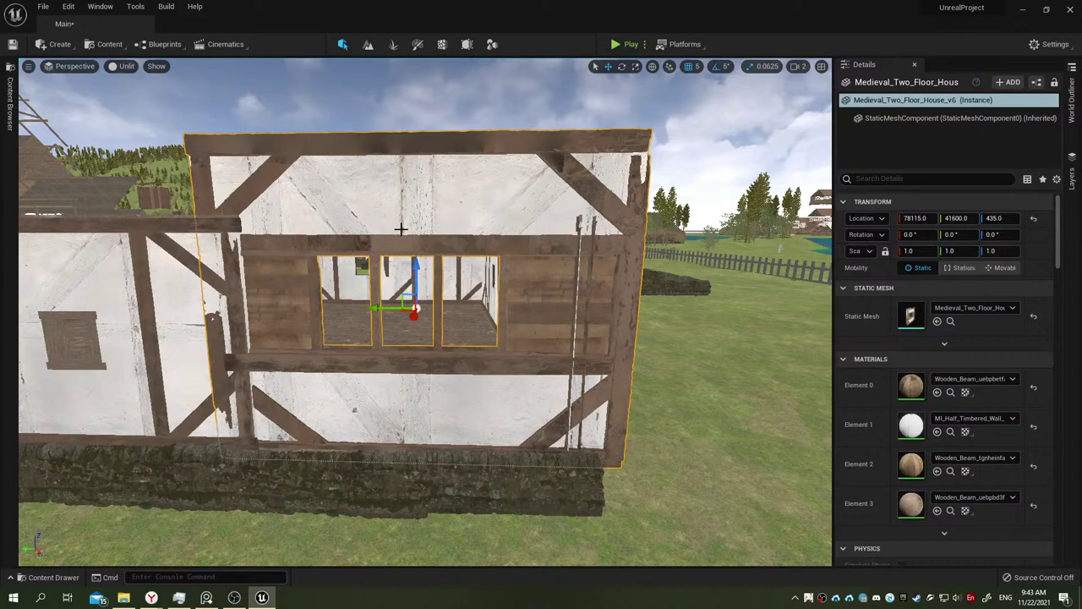
key(Delete)
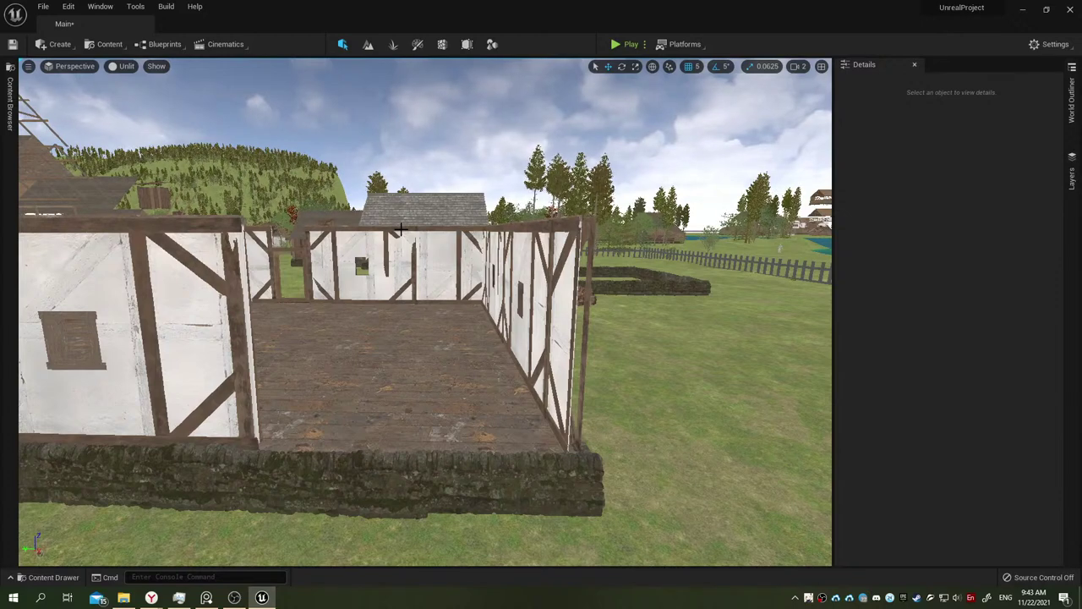
Step: Place a plain wall panel from the Content Drawer into the level and focus on it
click(7, 127)
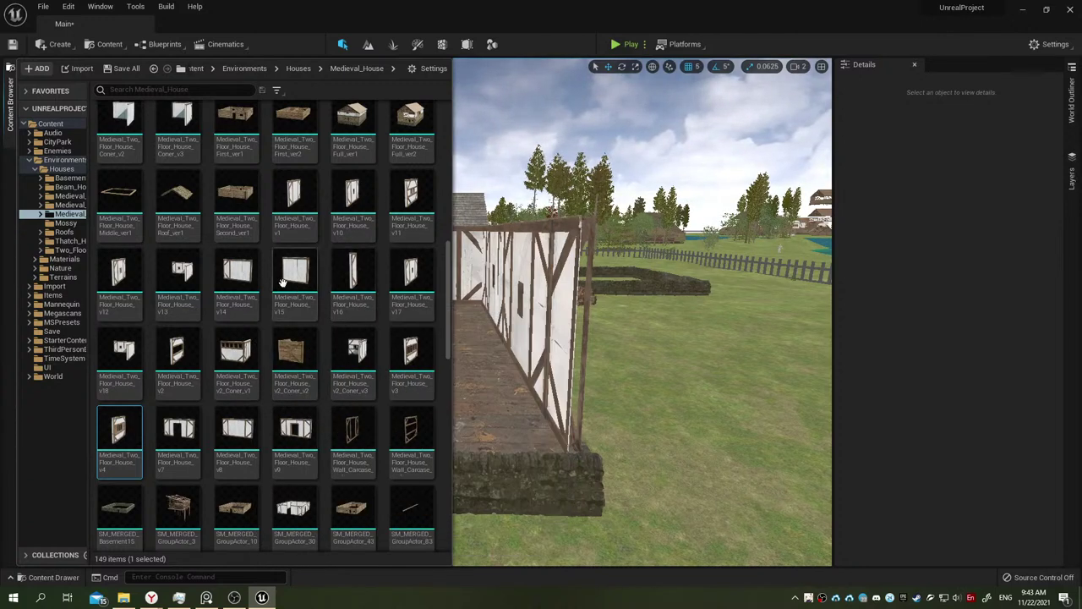
drag(296, 289, 438, 445)
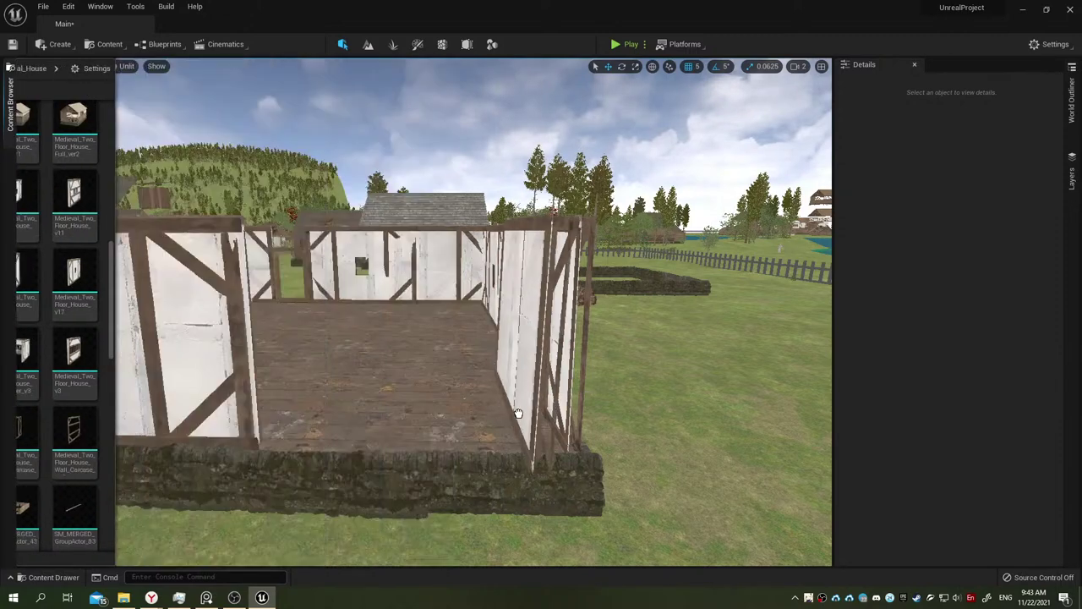
key(f)
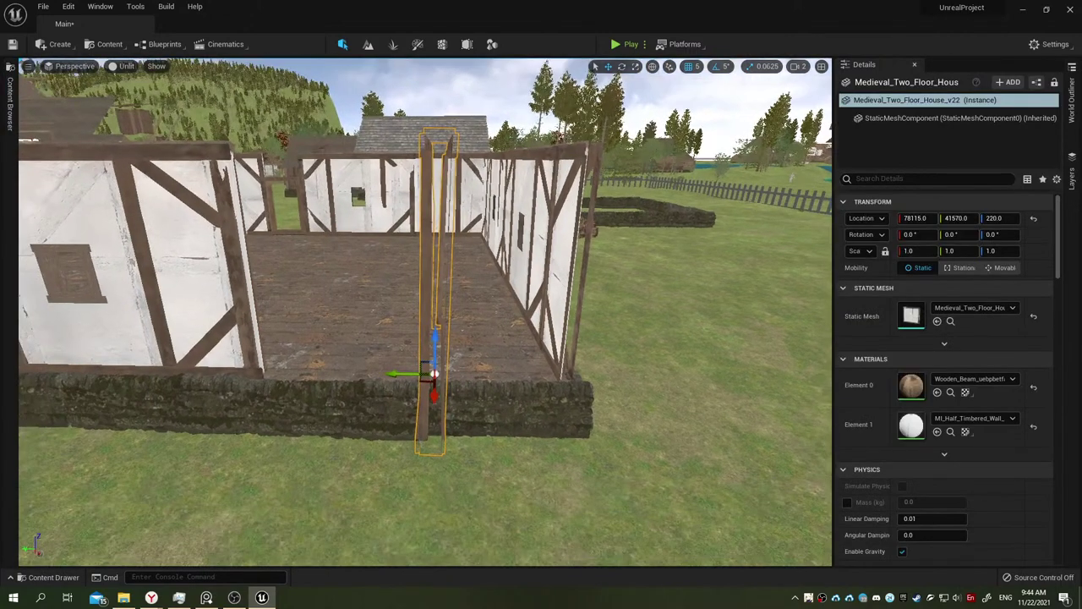
Step: Rotate the wall panel 90° and slide it along Y to 41550 to close the corner gap
key(e)
drag(466, 398, 380, 402)
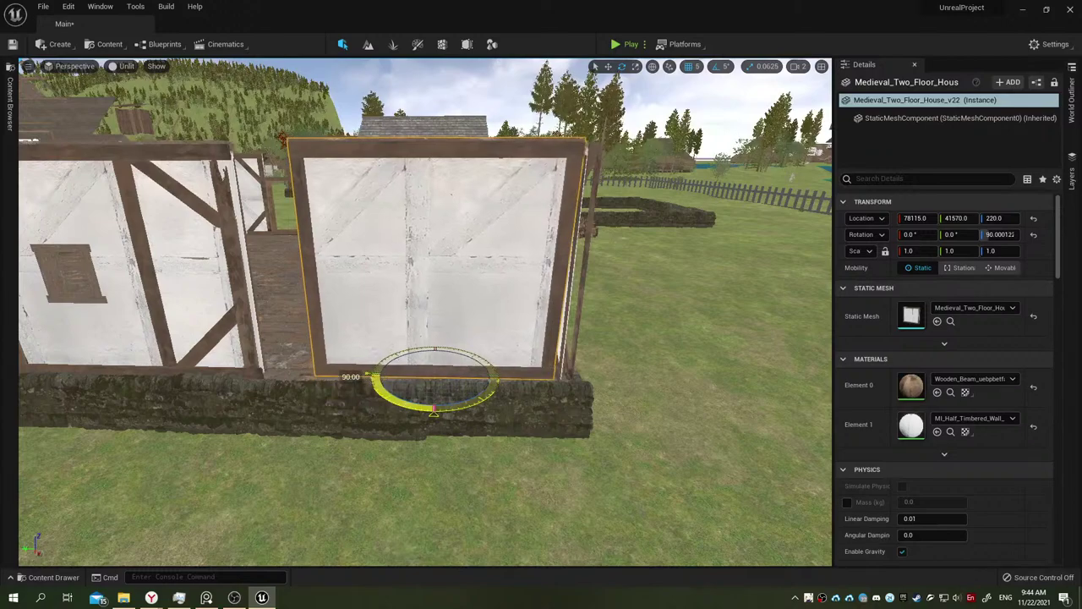
mouse_move(381, 402)
right_down()
mouse_move(474, 398)
mouse_move(455, 335)
right_up()
key(w)
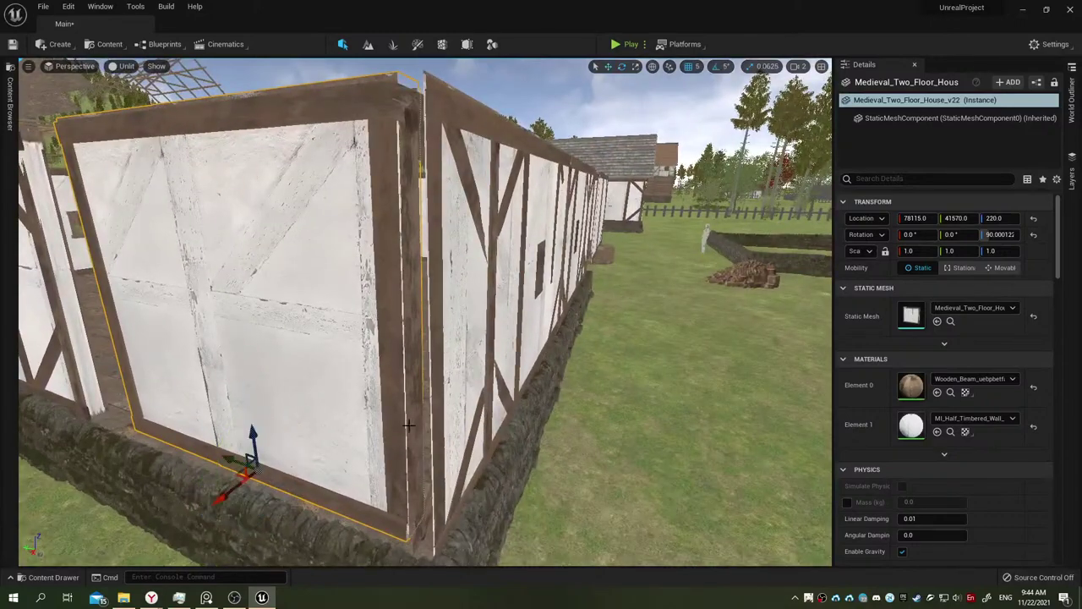
drag(232, 457, 246, 457)
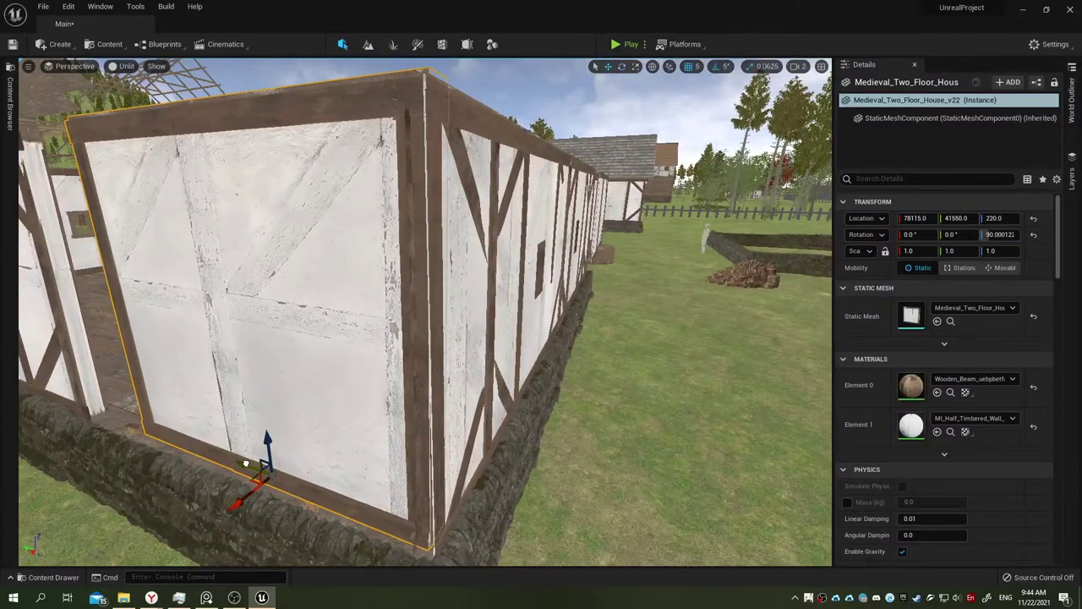
mouse_move(245, 457)
right_down()
mouse_move(279, 499)
mouse_move(476, 263)
right_up()
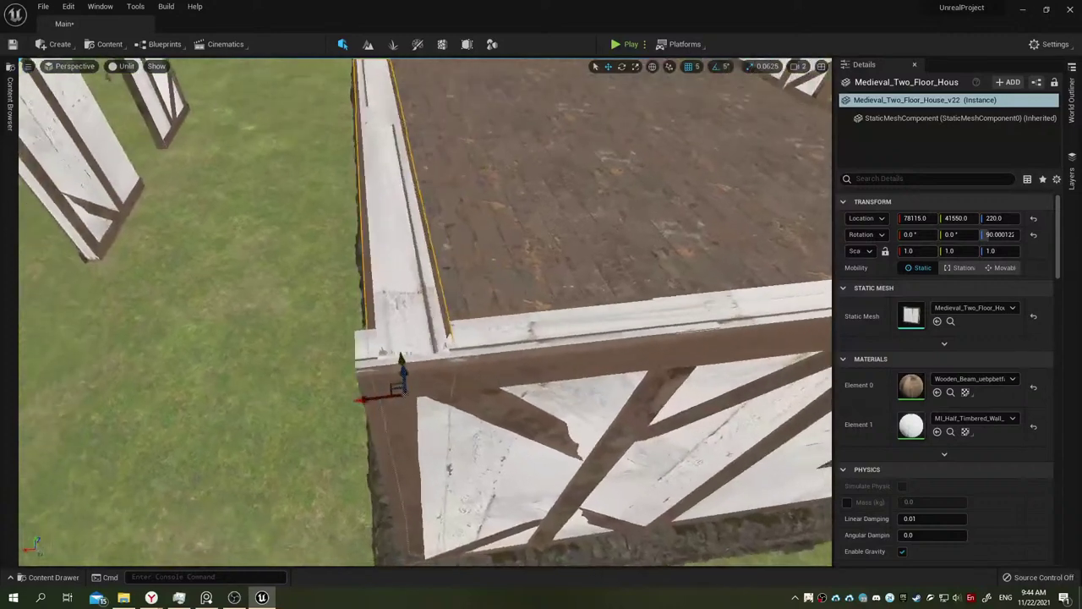
Step: Scale the new wall panel to 0.8 in X and Y and move it to X 78125
click(918, 251)
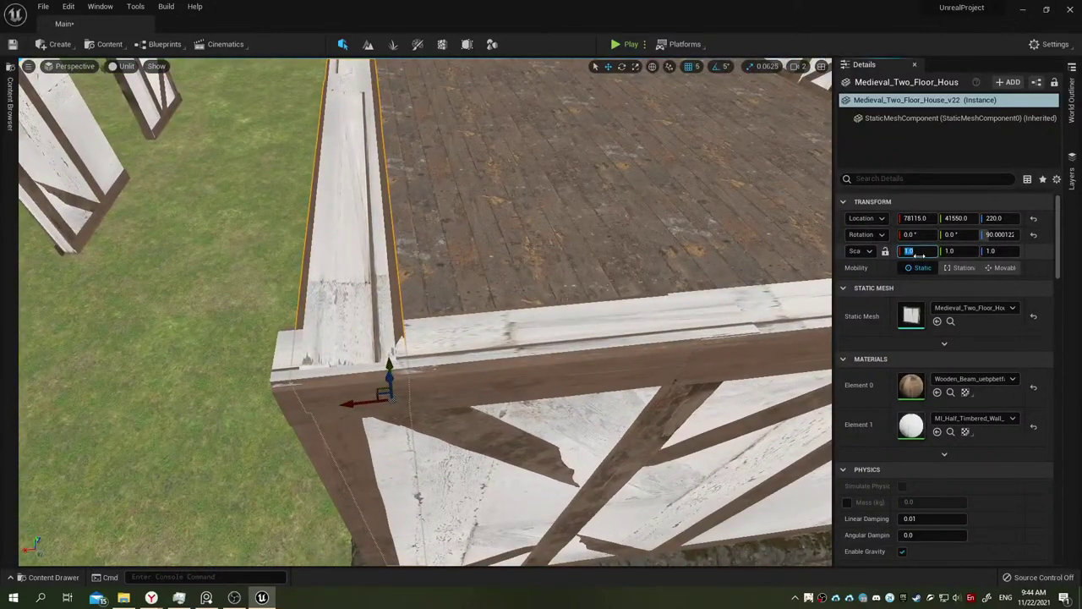
text(0.8)
key(Tab)
text(0)
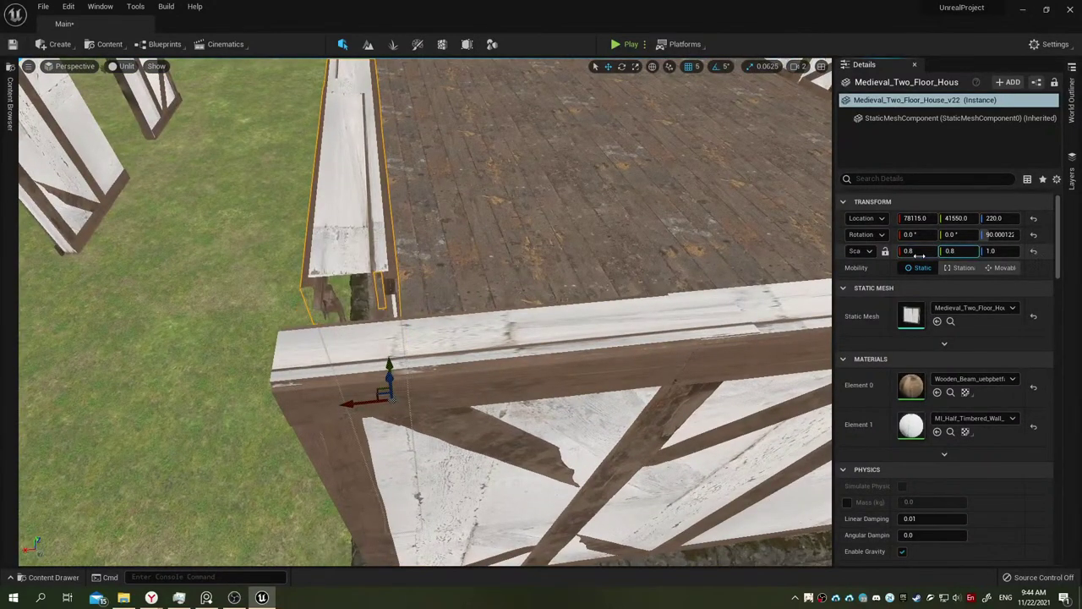
key(Return)
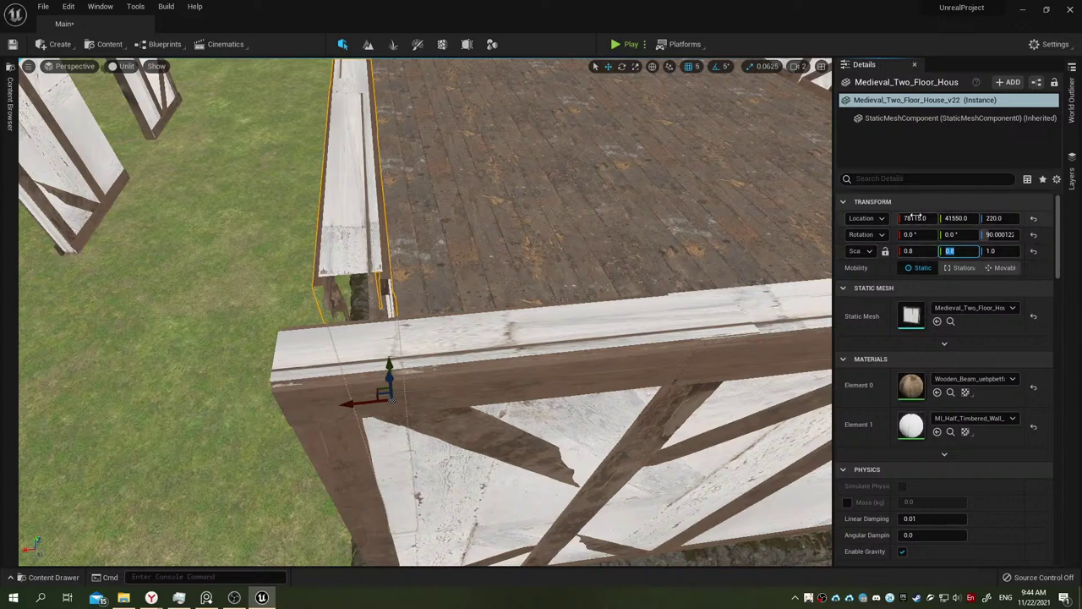
mouse_move(914, 217)
mouse_down()
mouse_move(892, 217)
mouse_move(919, 218)
mouse_up()
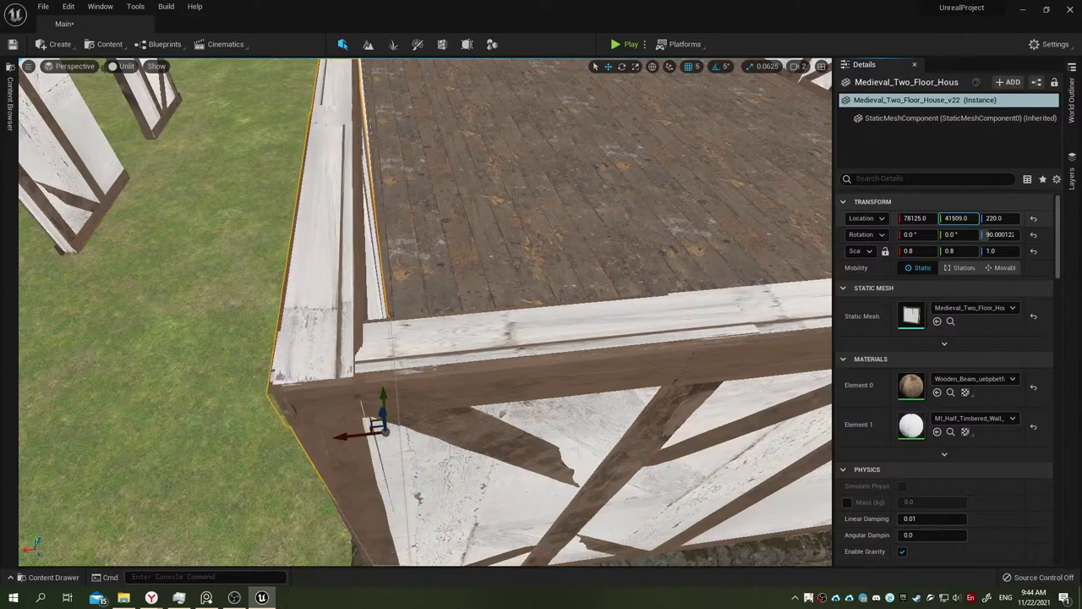
Step: Nudge the panel along Y to 41506, undo unwanted moves, and check it against the corner beams
right_drag(592, 296, 507, 296)
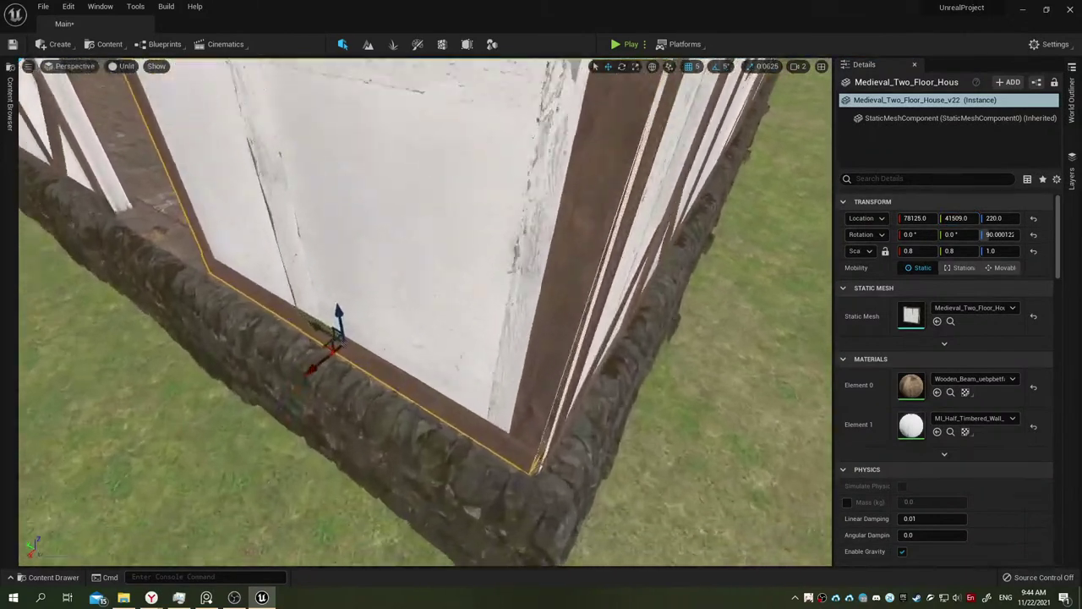
right_drag(423, 313, 381, 312)
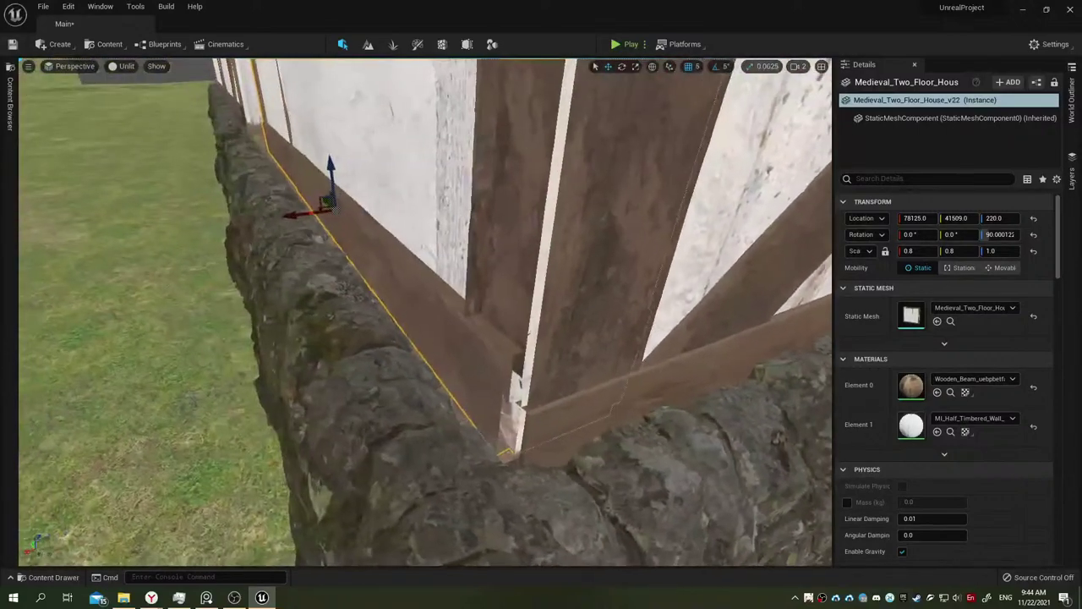
drag(918, 218, 922, 218)
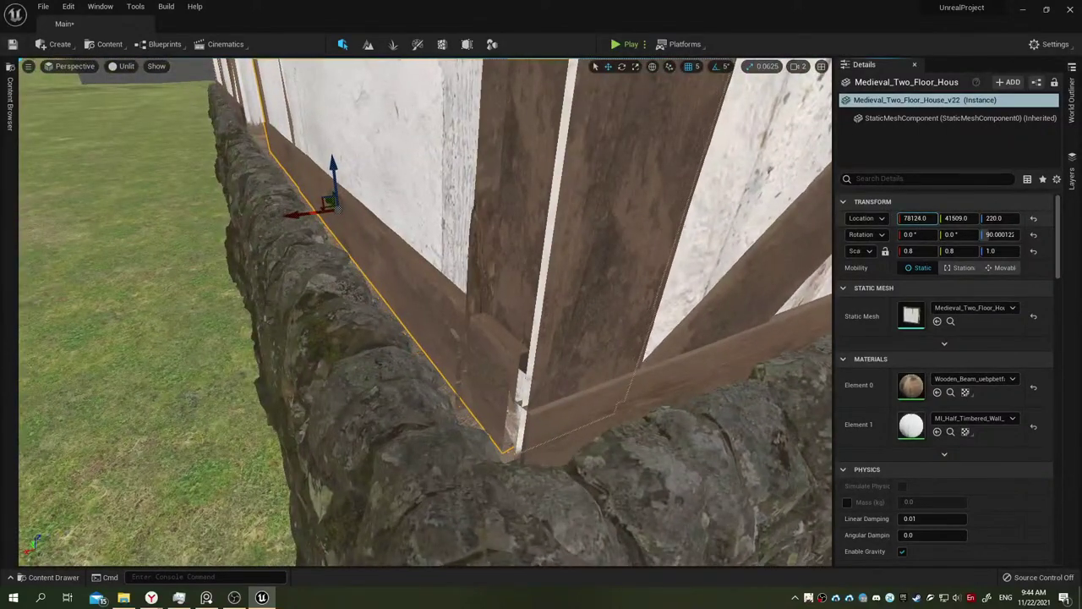
key(ctrl+z)
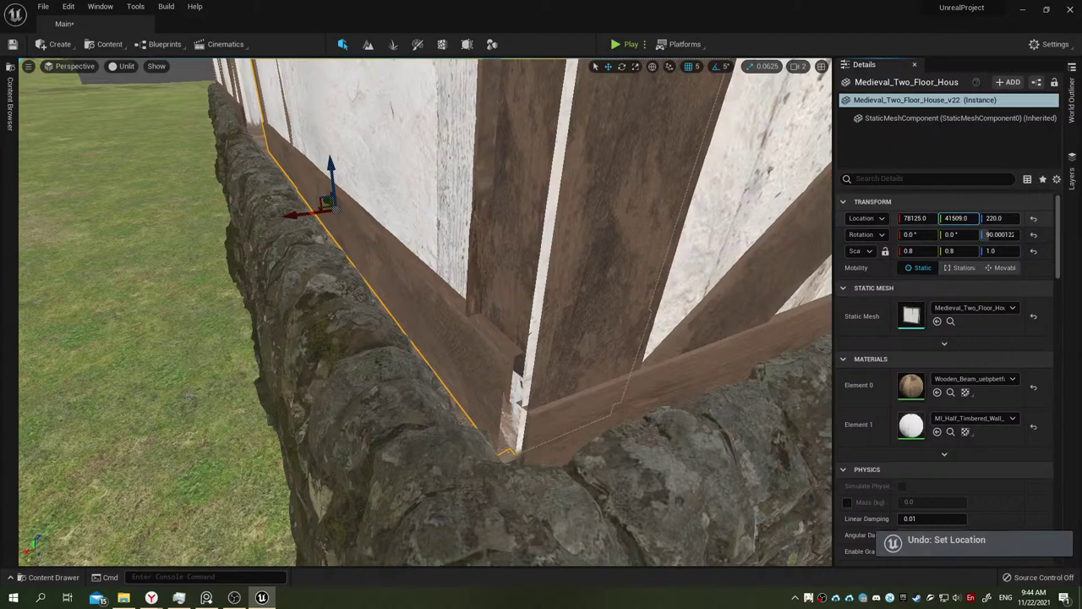
key(ctrl+z)
key(ctrl+z)
right_drag(808, 241, 334, 546)
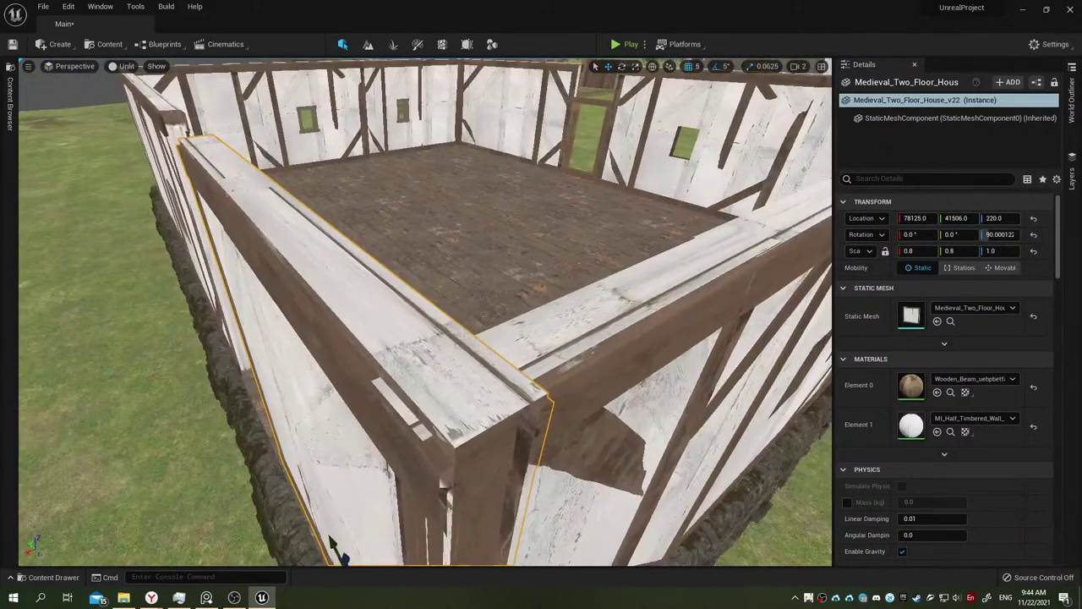
right_drag(588, 290, 585, 305)
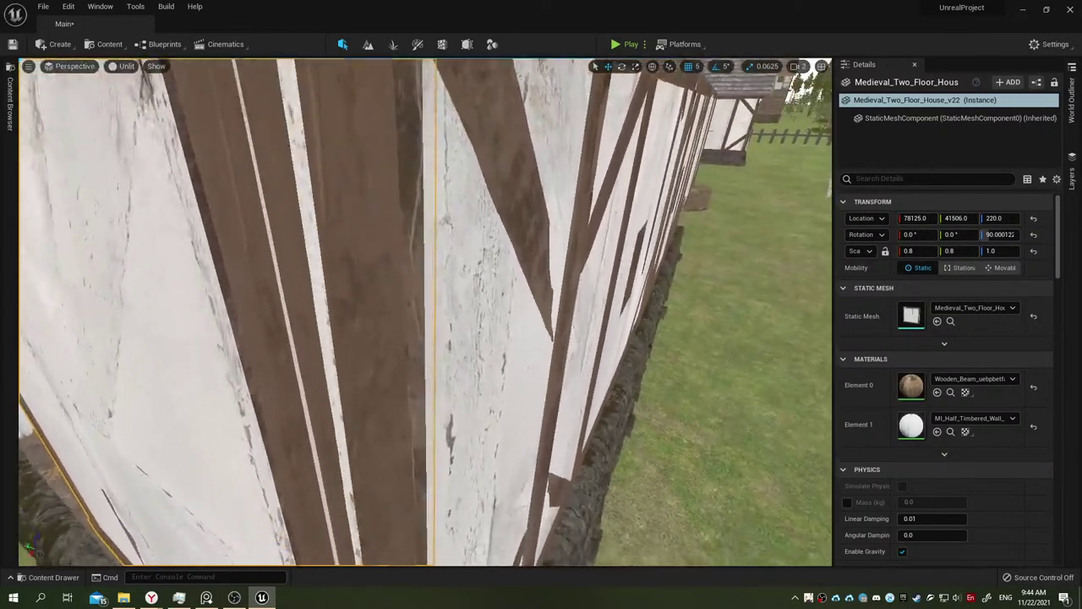
right_drag(302, 515, 312, 528)
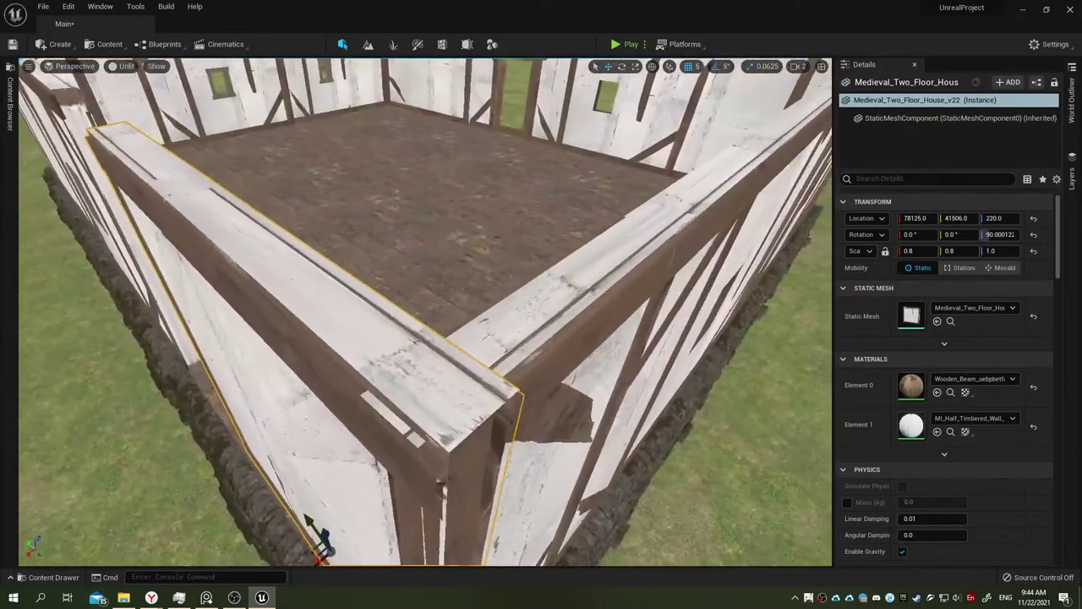
right_drag(626, 314, 626, 314)
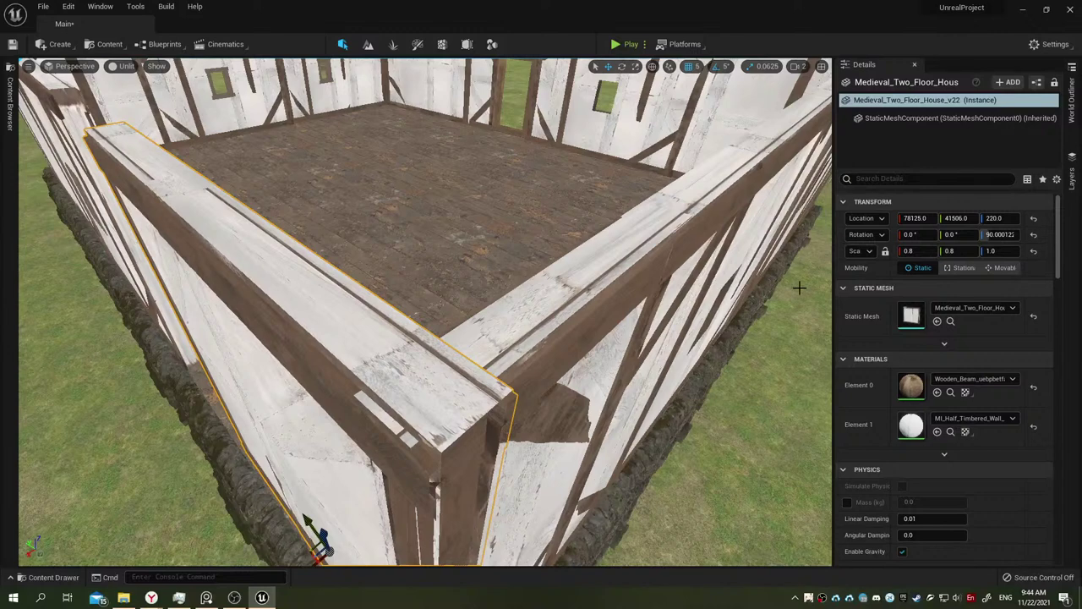
Step: Tilt the Medieval_Two_Floor_House_v22 wall panel to -1° pitch
click(954, 234)
text(-2)
key(Return)
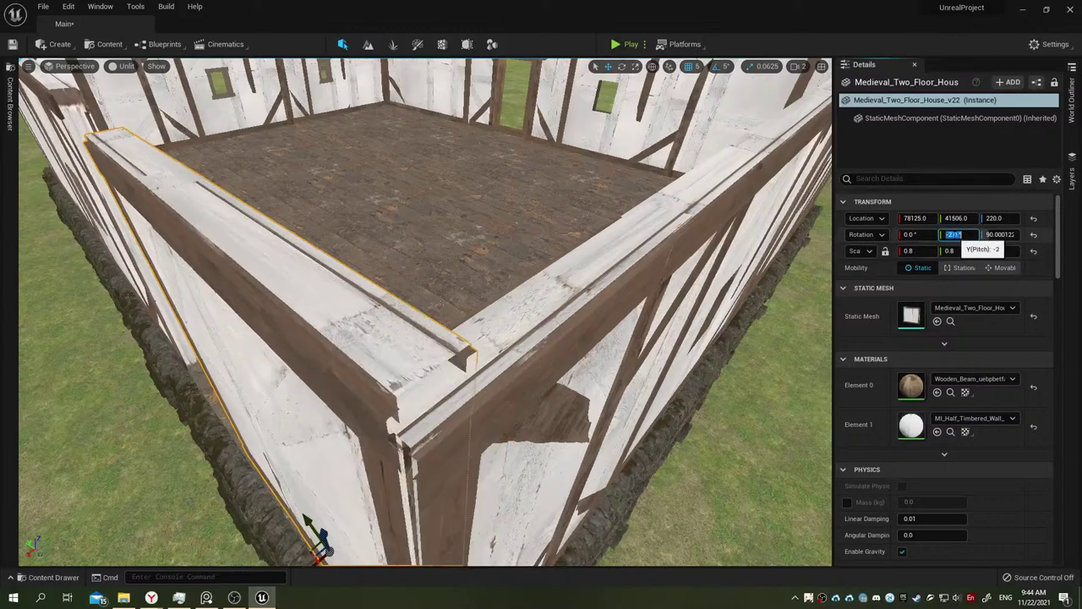
text(-1)
key(Return)
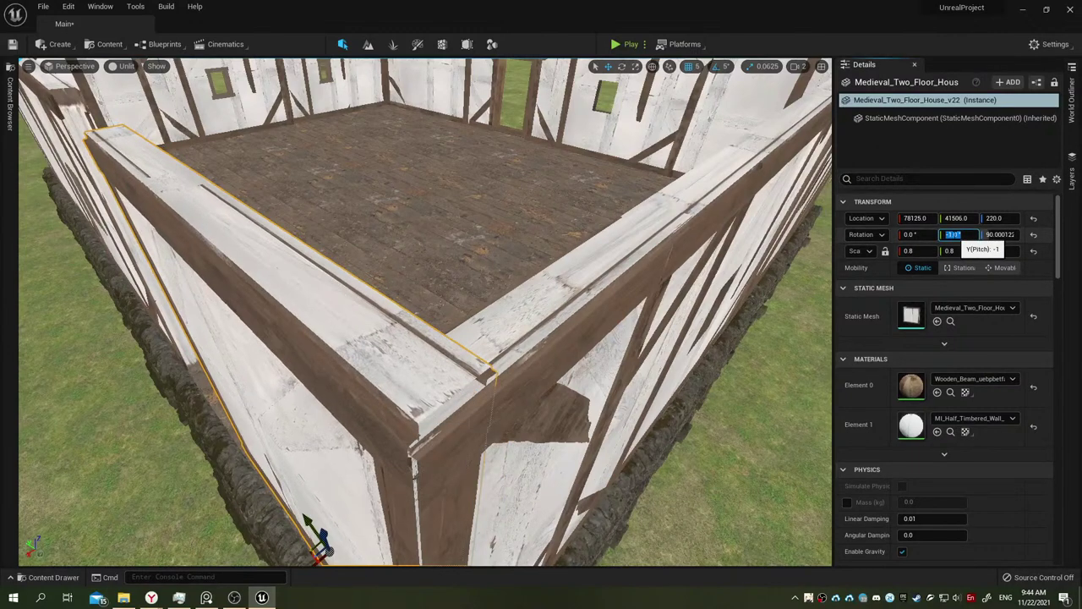
right_drag(404, 402, 404, 440)
right_drag(780, 297, 781, 297)
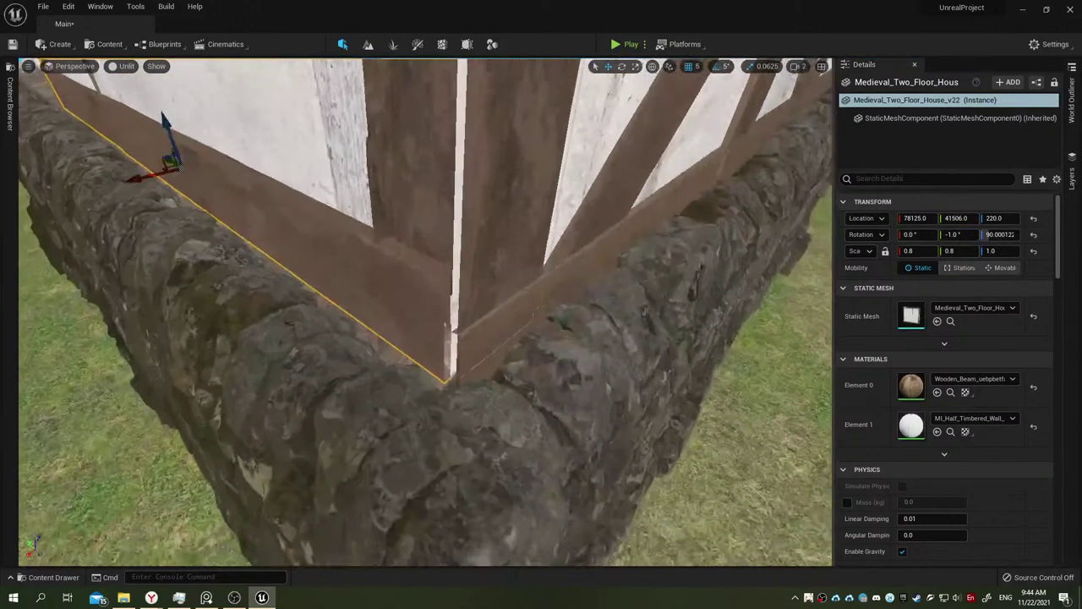
Step: Nudge the wall to X 78127, Y 41505 and review the timber walls above the foundation
drag(916, 218, 941, 218)
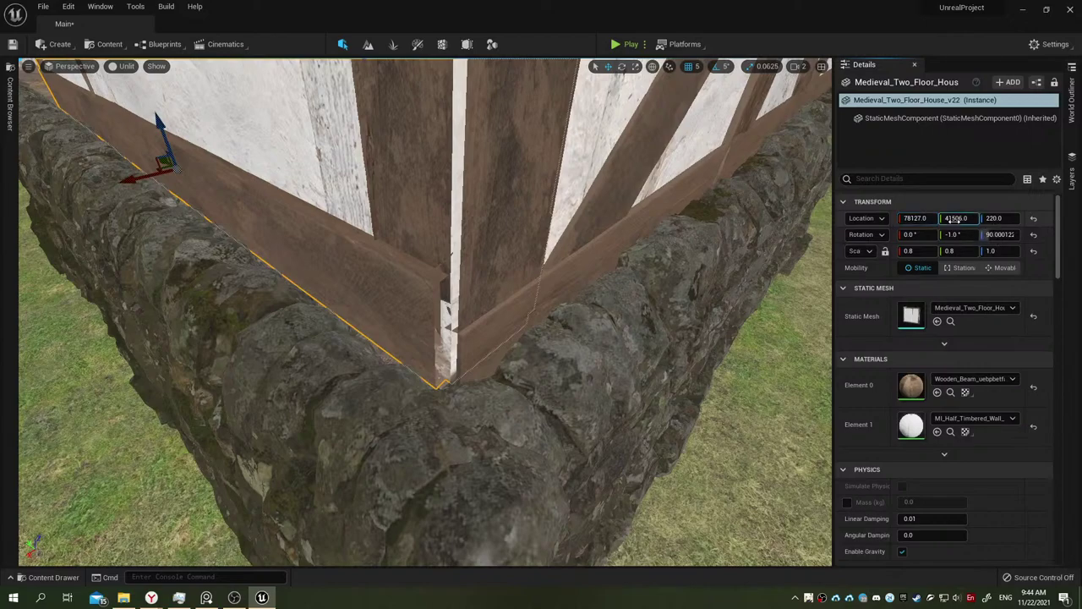
drag(958, 218, 960, 218)
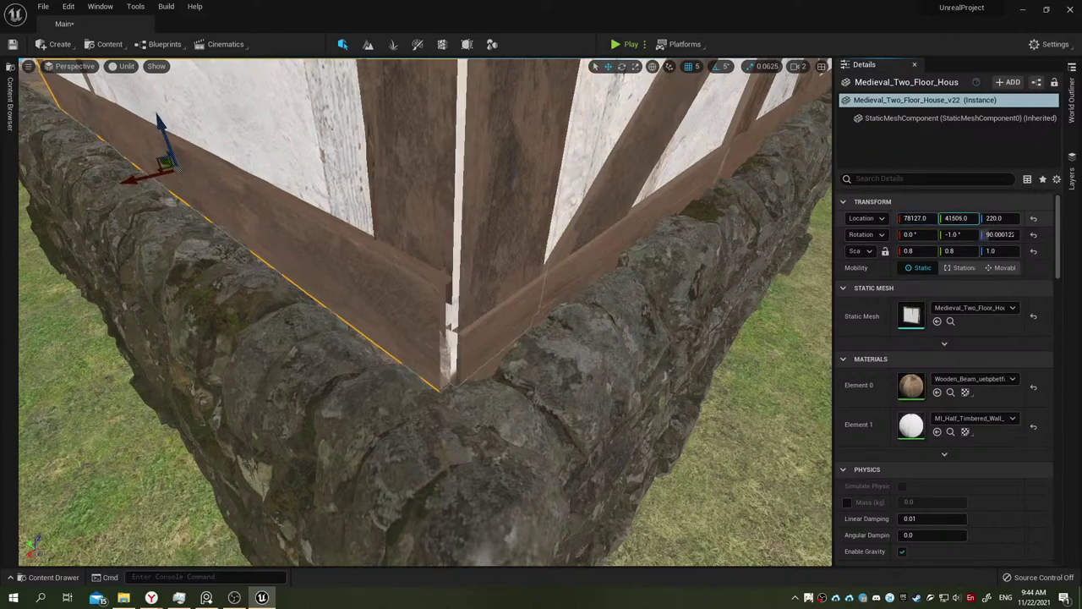
right_drag(673, 285, 673, 285)
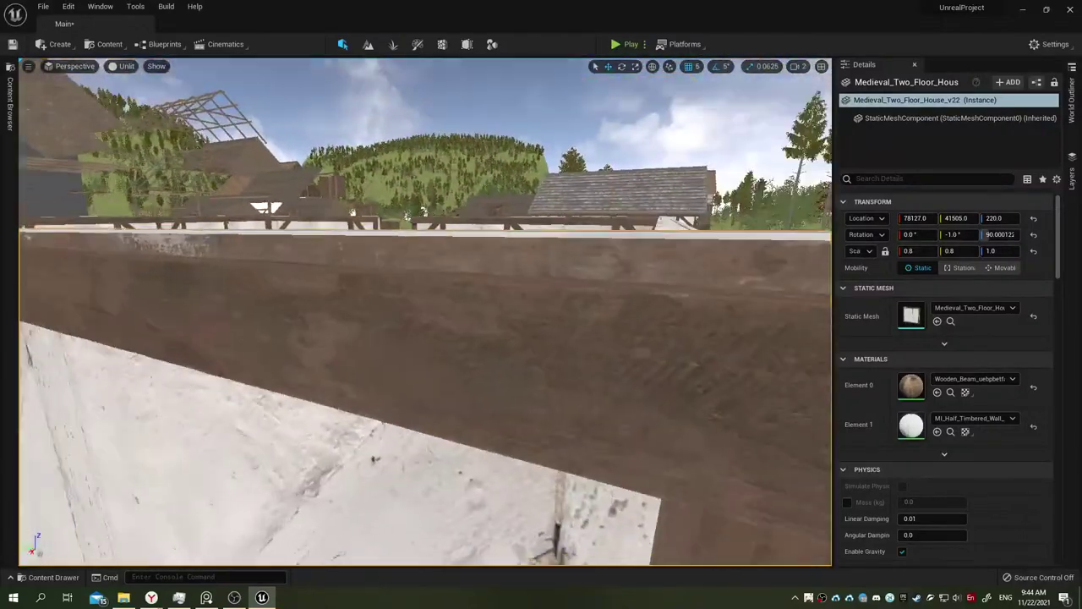
right_drag(565, 304, 565, 304)
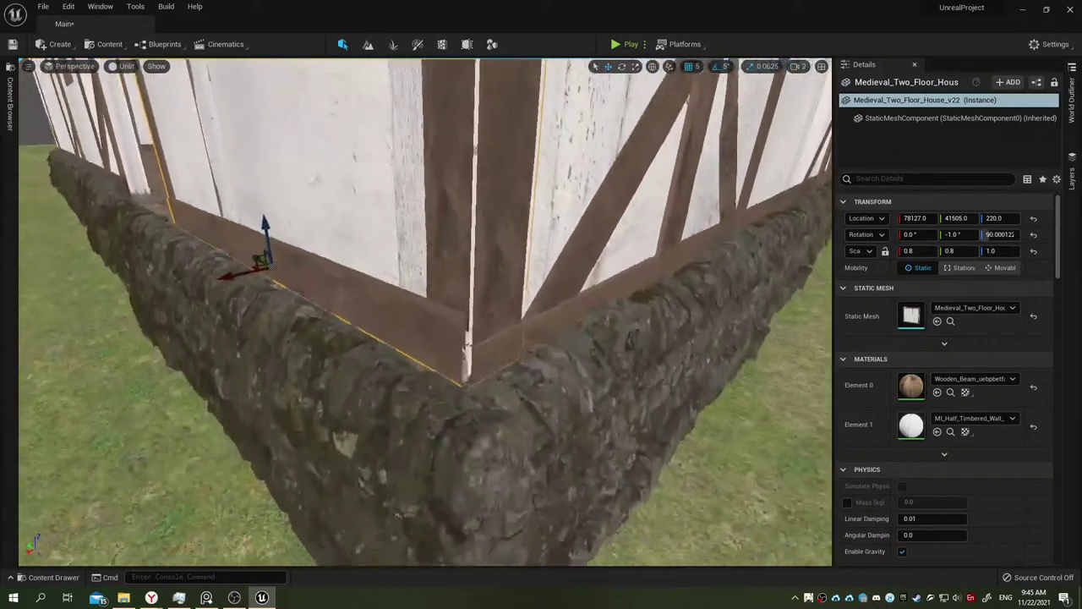
right_drag(546, 360, 545, 360)
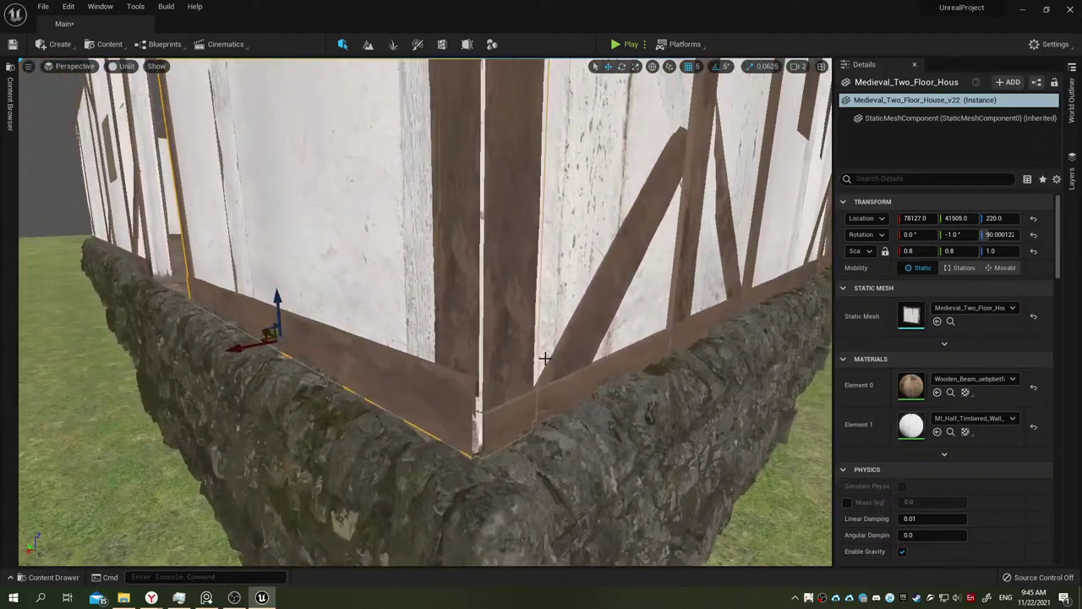
Step: Set the house's Scale Z to 0.985, undoing the height shift so it stays at 220
click(993, 251)
text(0.8)
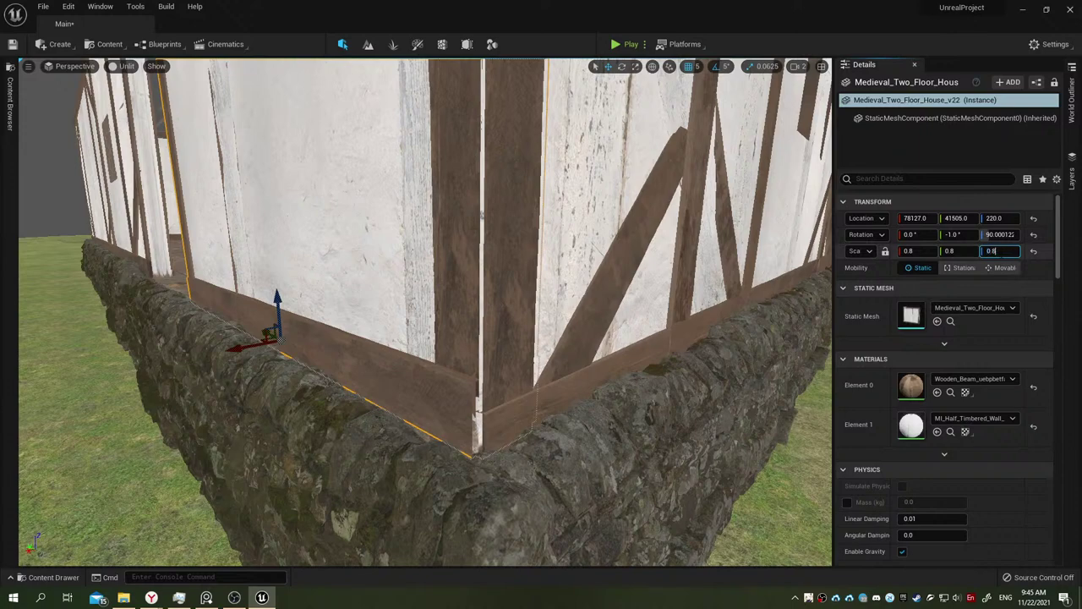
key(Return)
right_drag(586, 256, 585, 255)
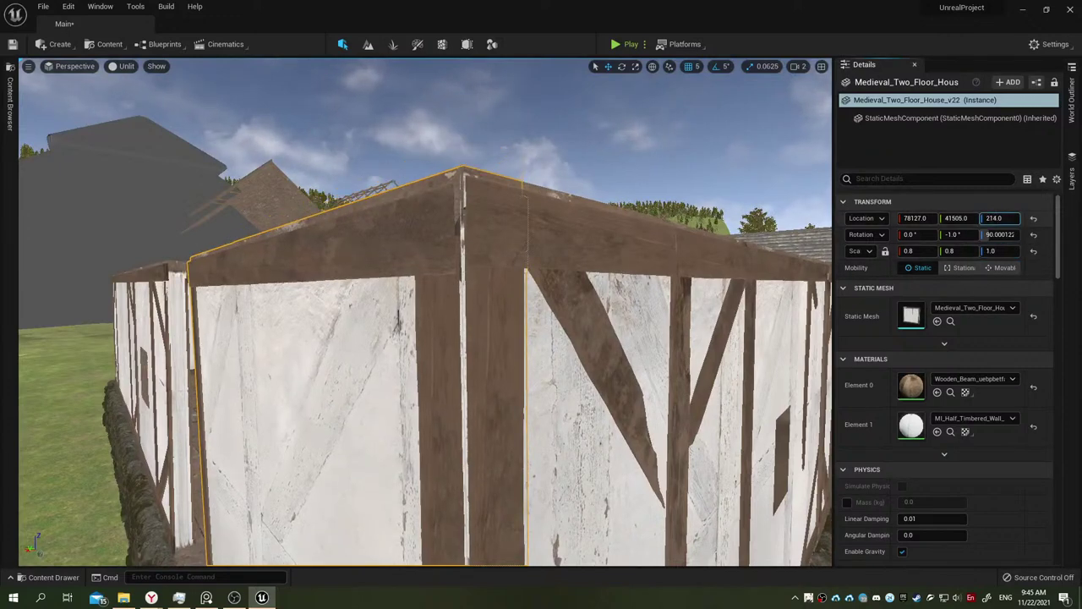
key(ctrl+z)
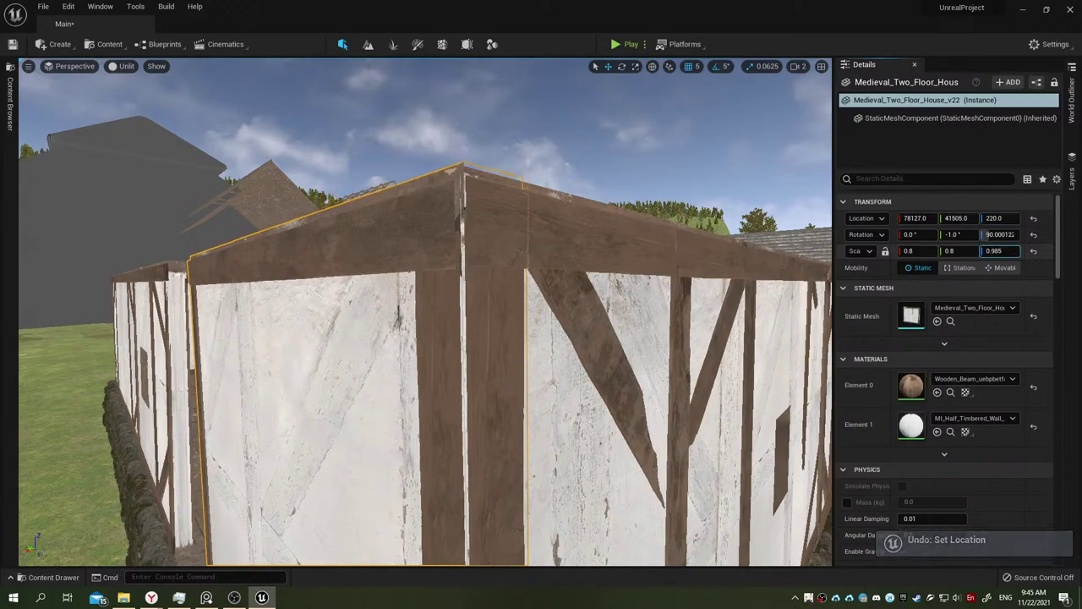
right_drag(586, 255, 585, 256)
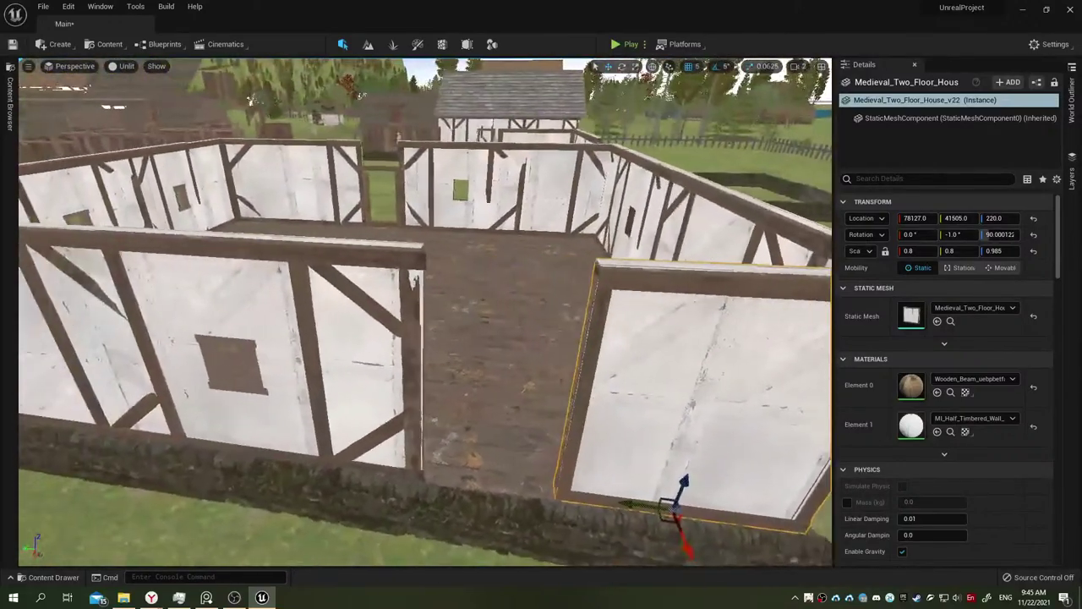
right_drag(544, 380, 543, 380)
Step: Drag the left wall piece GroupActor_96 along Y to 41855, closing the gap with its neighbour
click(498, 390)
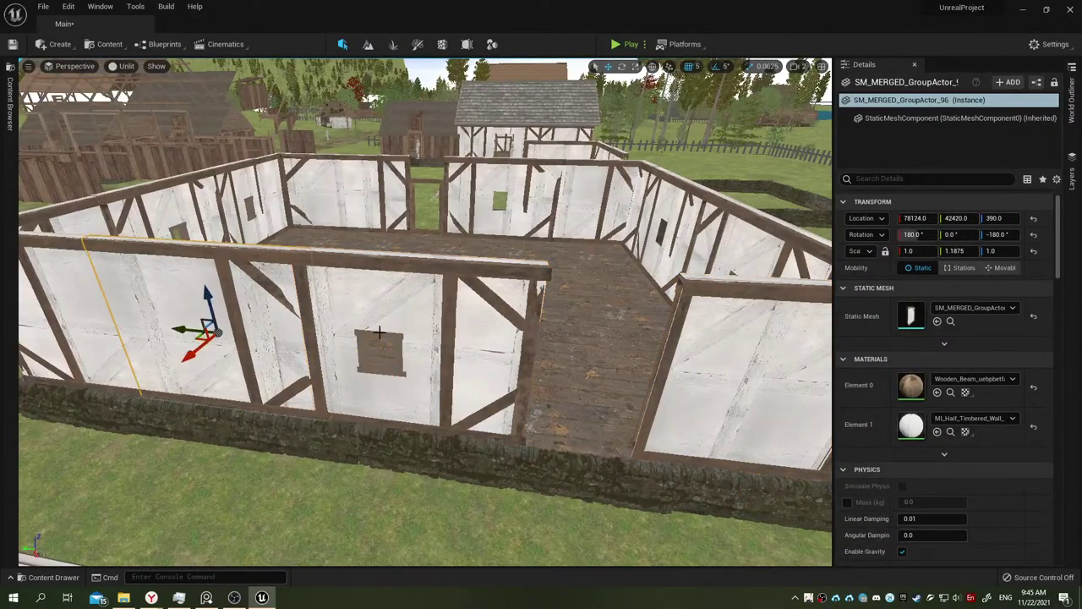
click(264, 322)
right_drag(264, 322, 263, 322)
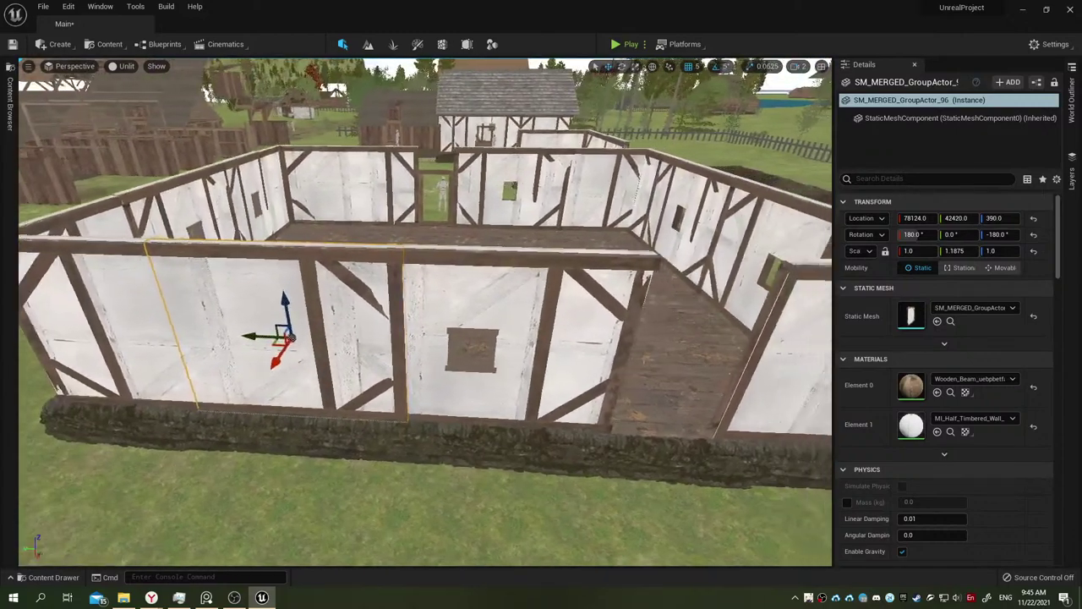
right_drag(253, 350, 253, 350)
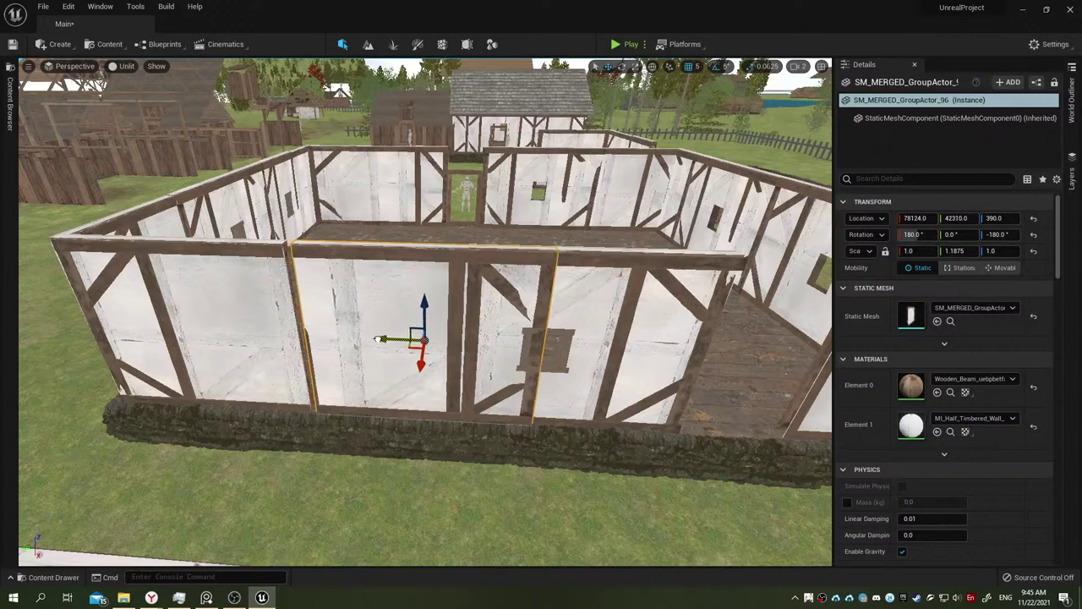
mouse_move(330, 334)
mouse_down()
mouse_move(590, 366)
mouse_move(592, 390)
mouse_up()
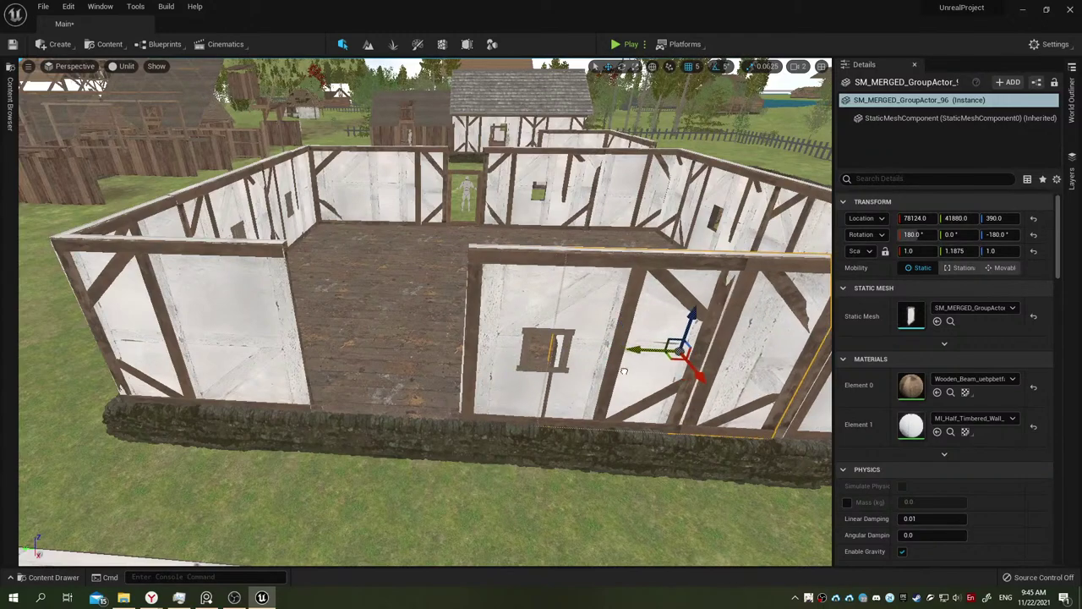
right_drag(593, 390, 593, 390)
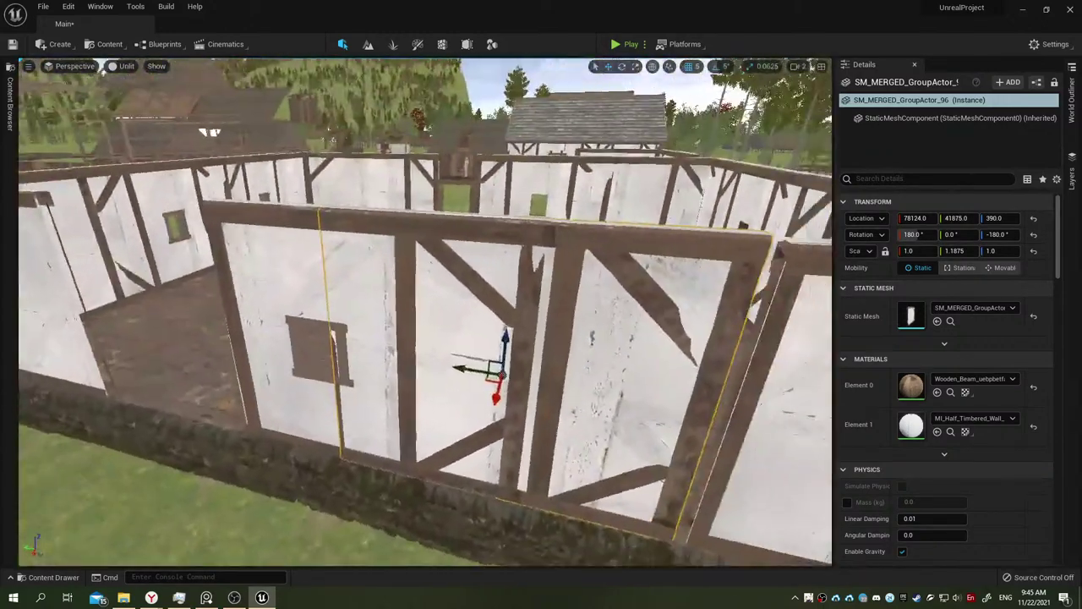
right_drag(473, 420, 473, 420)
Step: Undo an accidental move, then slide the windowed wall GroupActor_98 along Y to 41980
click(498, 364)
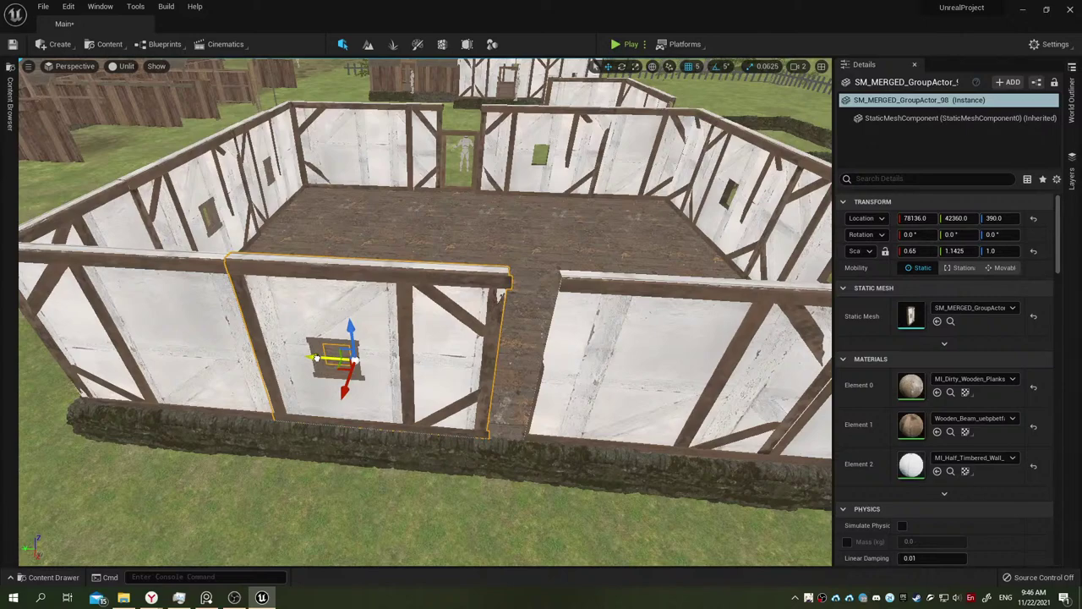
right_drag(473, 420, 473, 420)
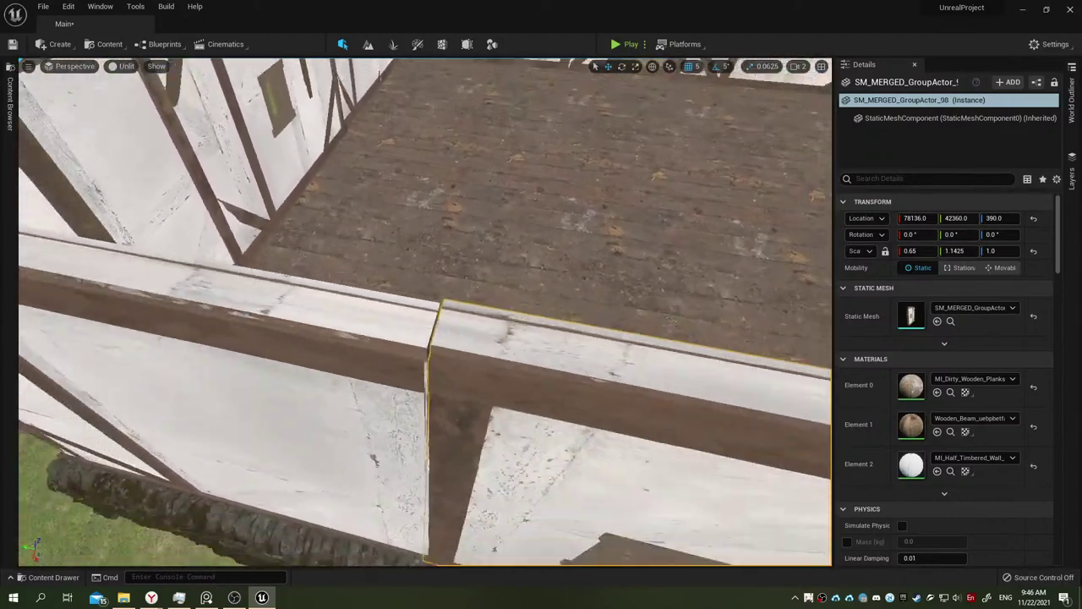
right_drag(350, 367, 307, 363)
key(ctrl+z)
click(296, 431)
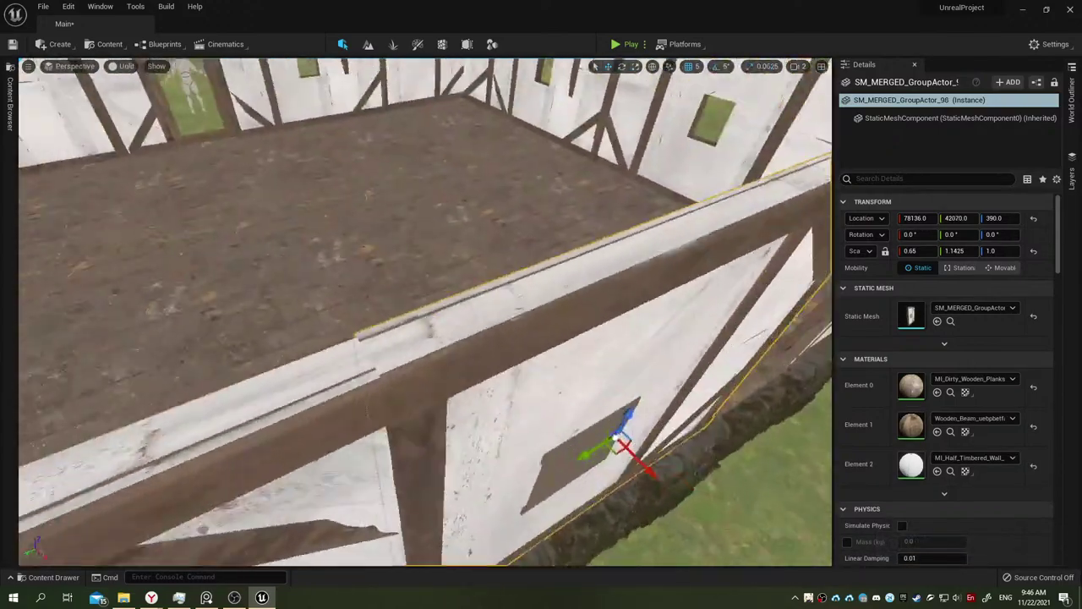
right_drag(396, 361, 396, 361)
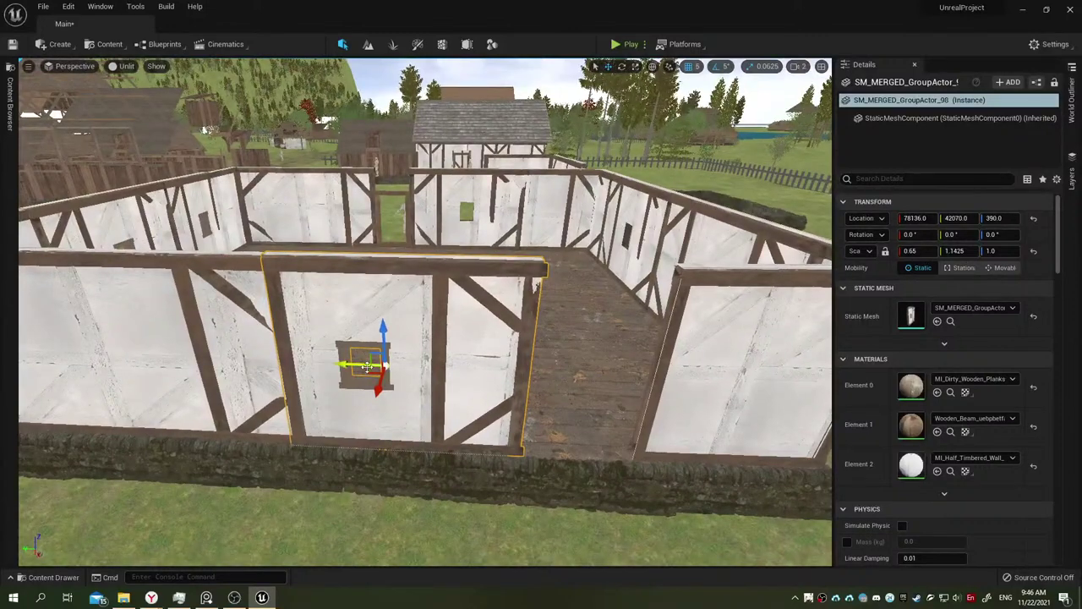
drag(361, 365, 417, 365)
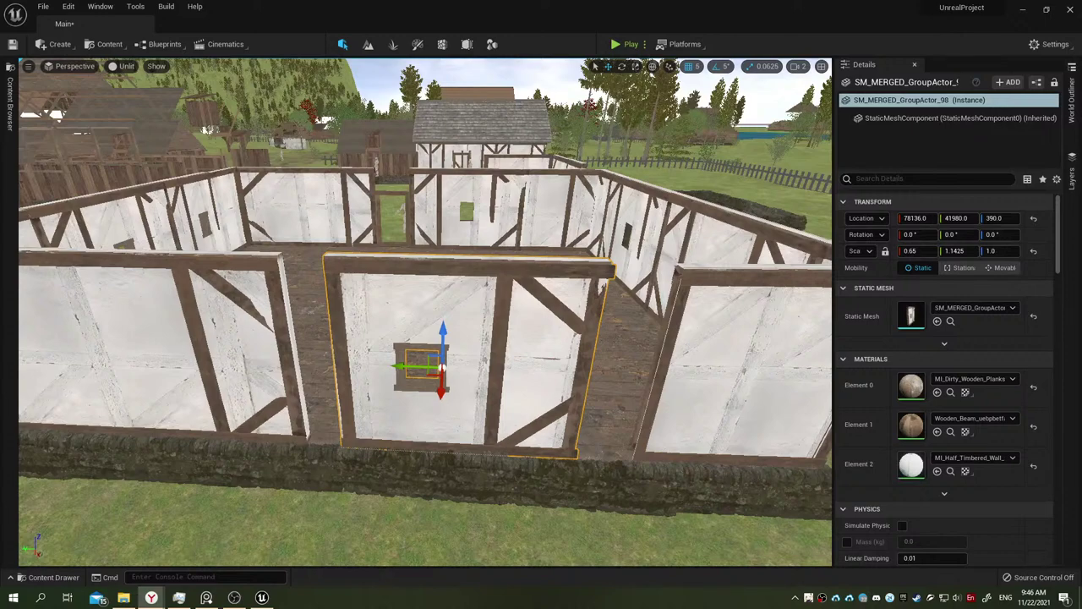
Step: Slide the windowed wall piece along X to 77906
right_drag(562, 375, 562, 374)
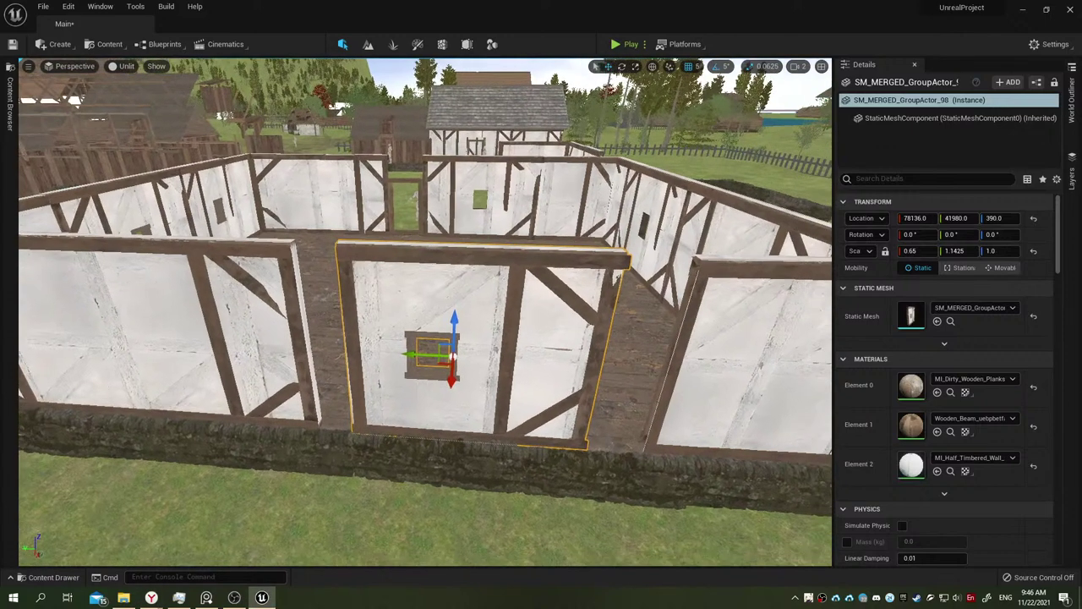
key(e)
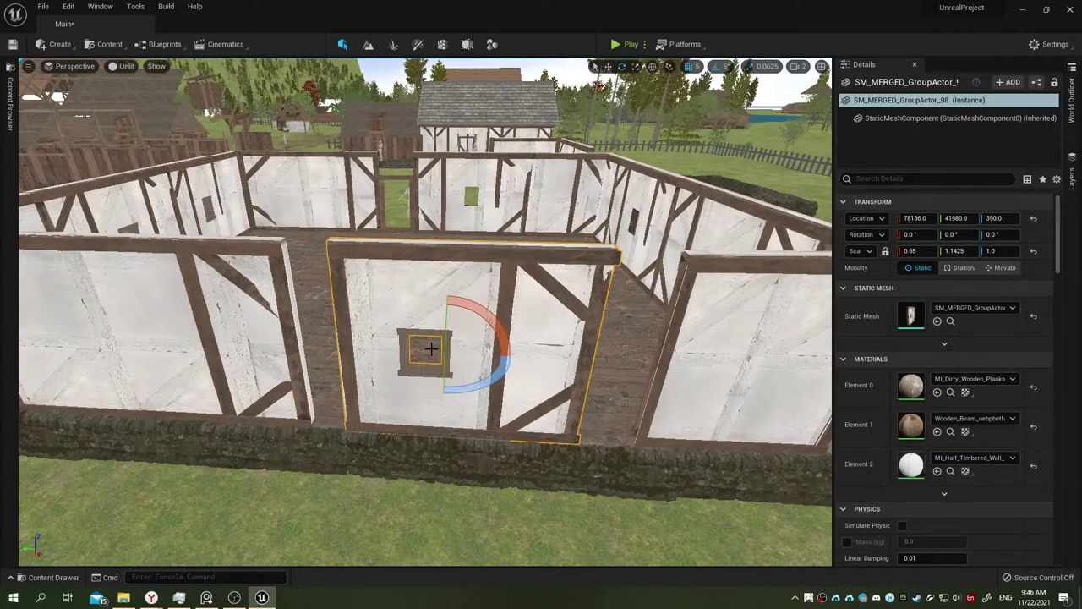
key(w)
right_drag(380, 409, 403, 380)
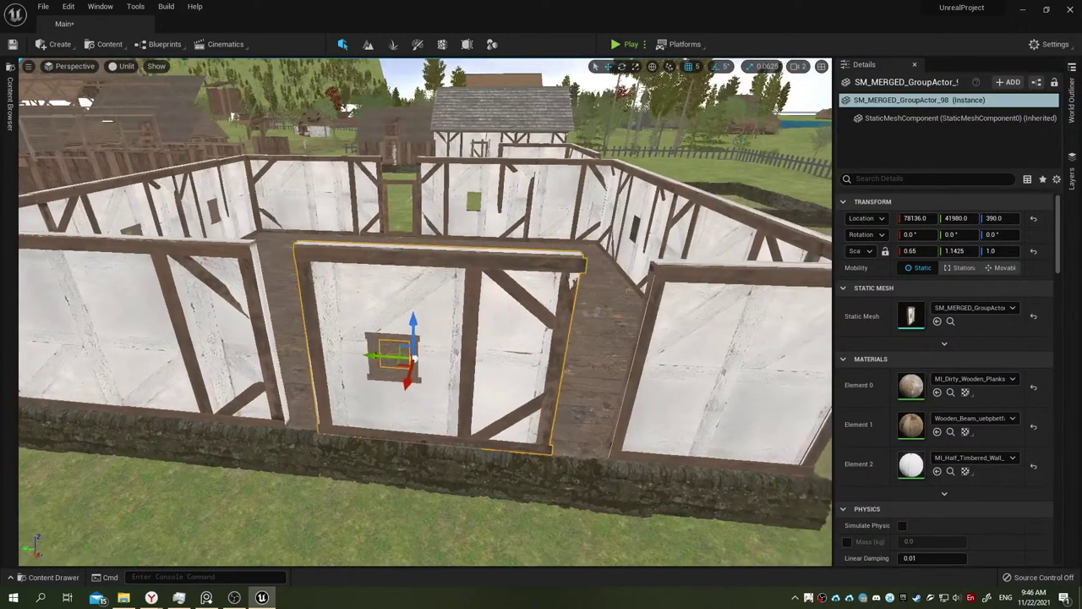
drag(393, 386, 233, 199)
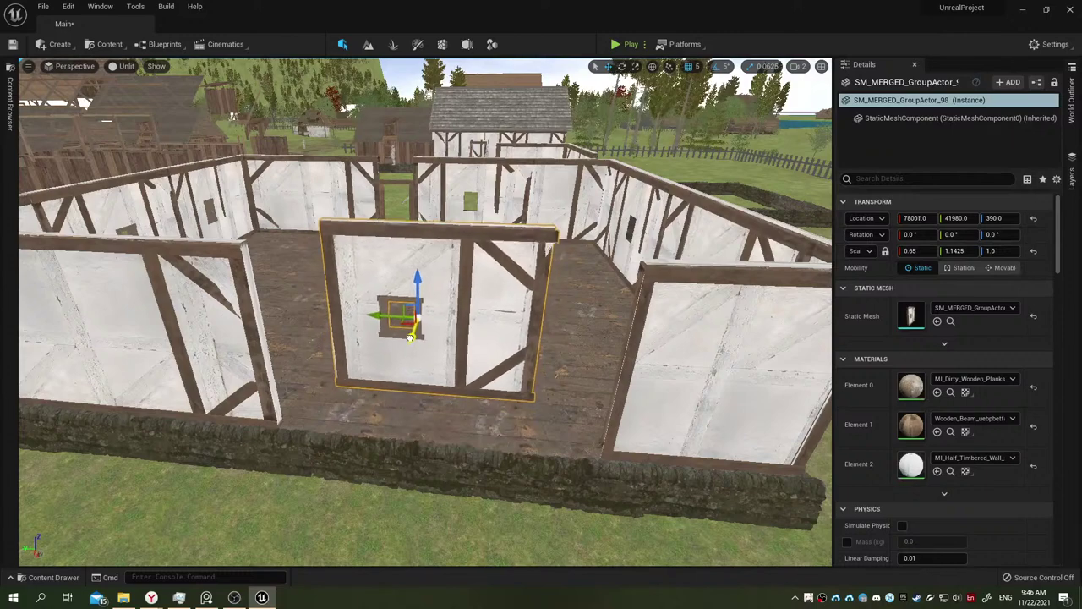
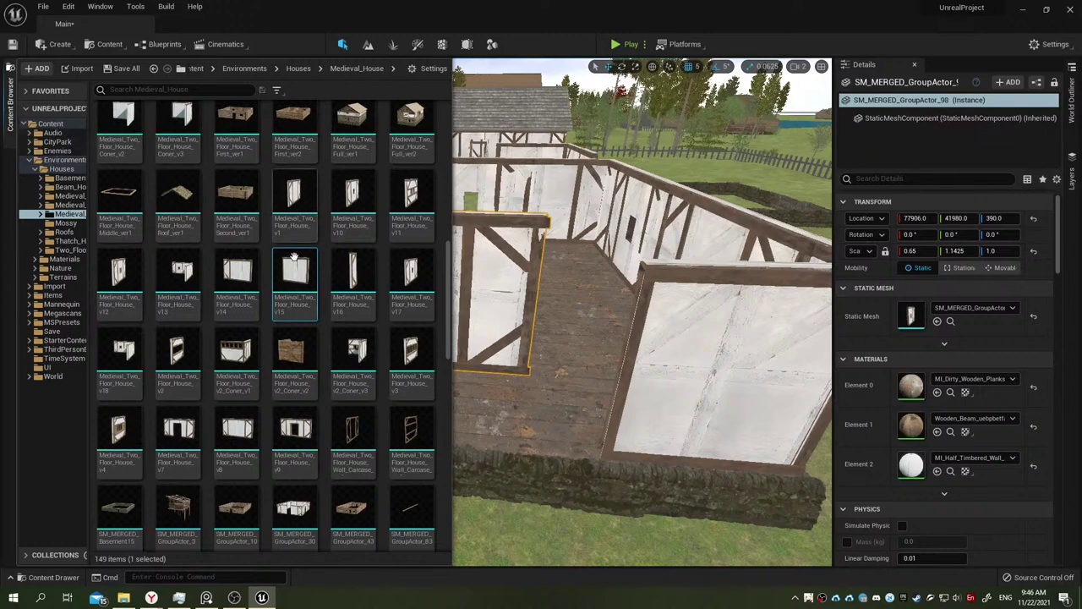
Step: Inspect the v14 wall piece in the mesh preview, then return to the level
double_click(235, 287)
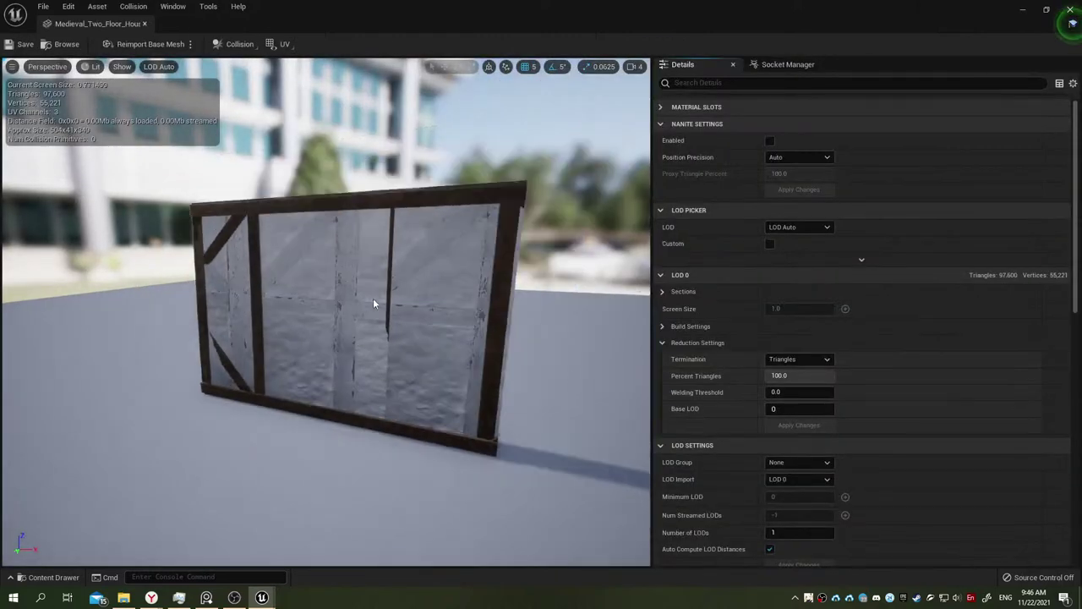
drag(373, 298, 373, 254)
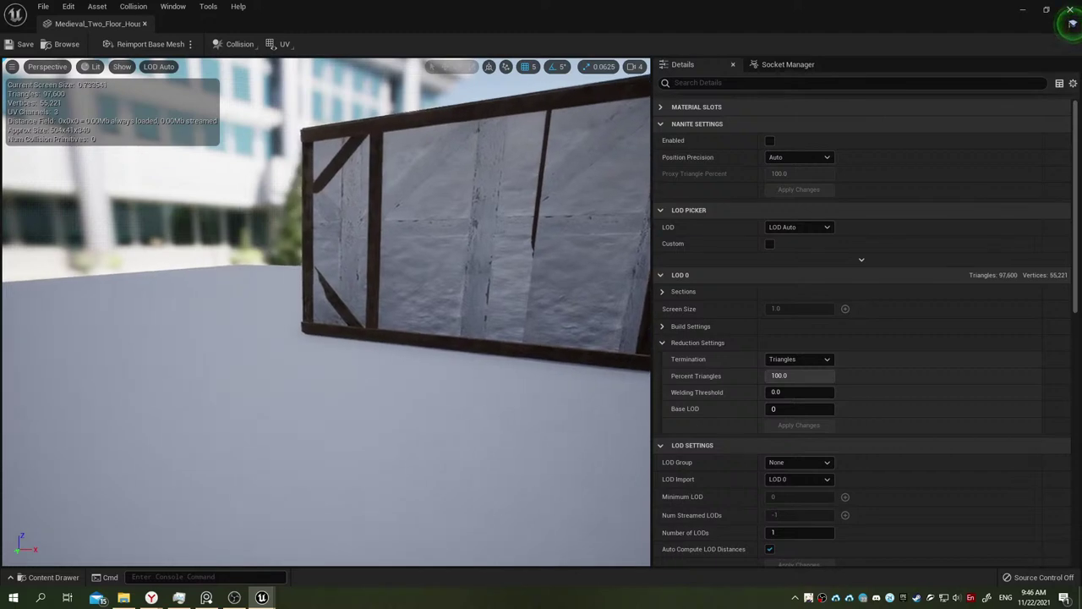
drag(295, 169, 295, 133)
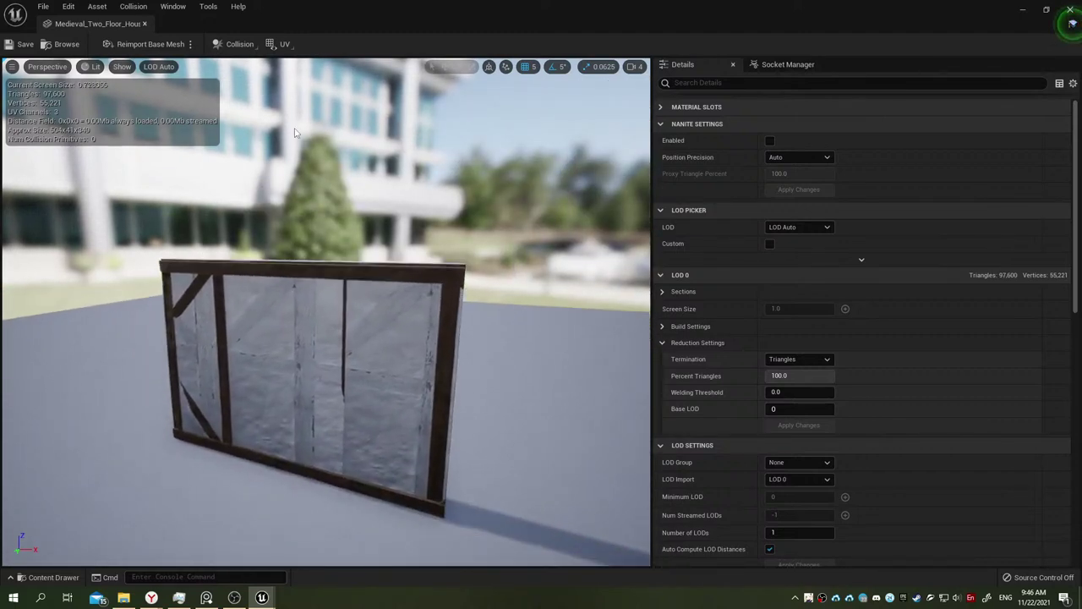
click(145, 23)
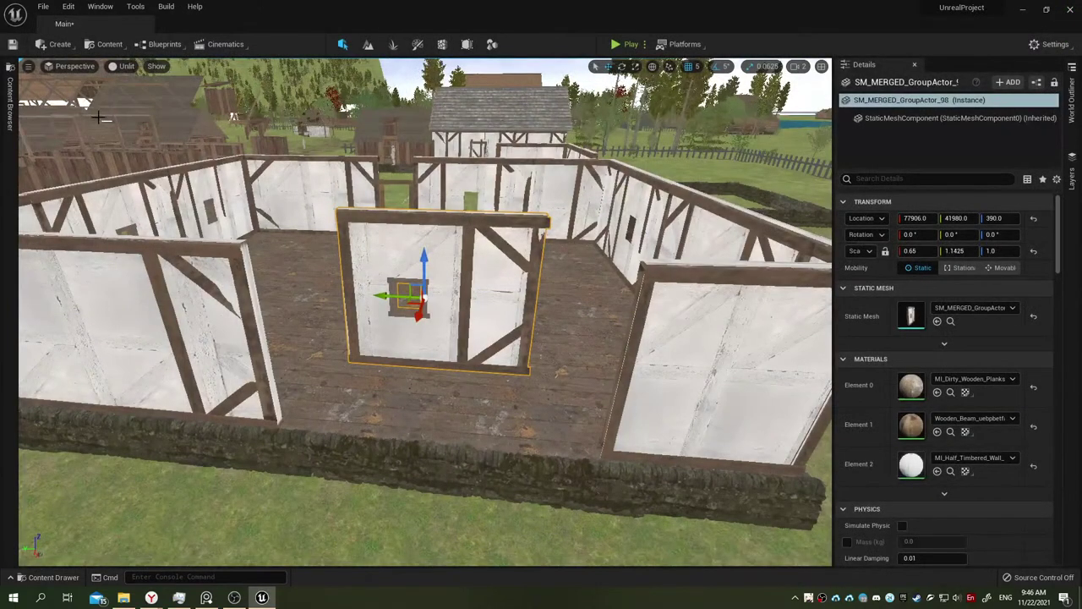
Step: Browse the house asset library to find the Coner_v2 wall piece
click(9, 101)
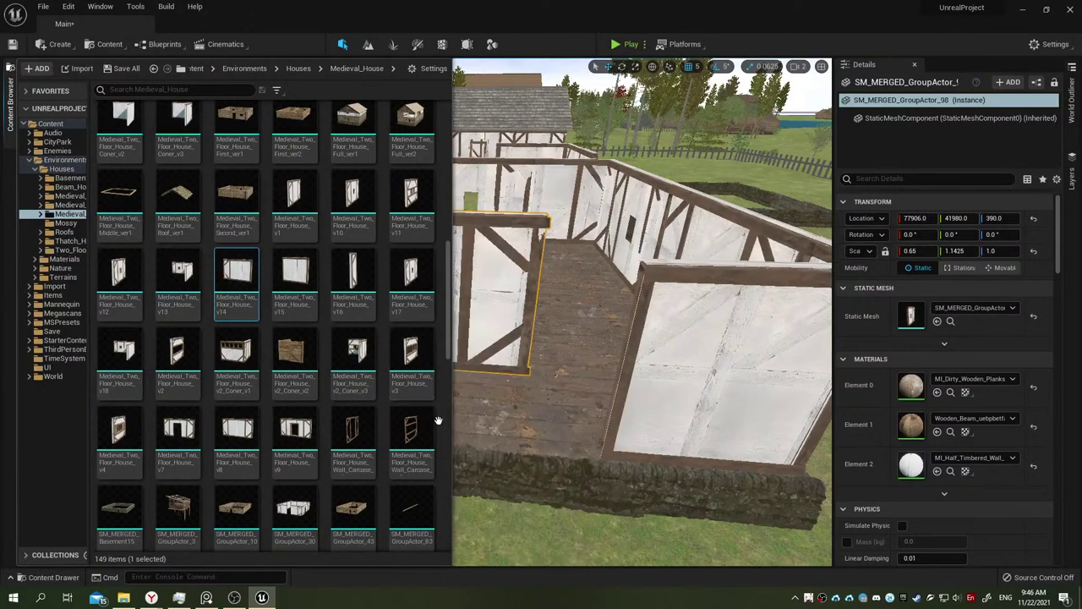
scroll(323, 384, up, 1)
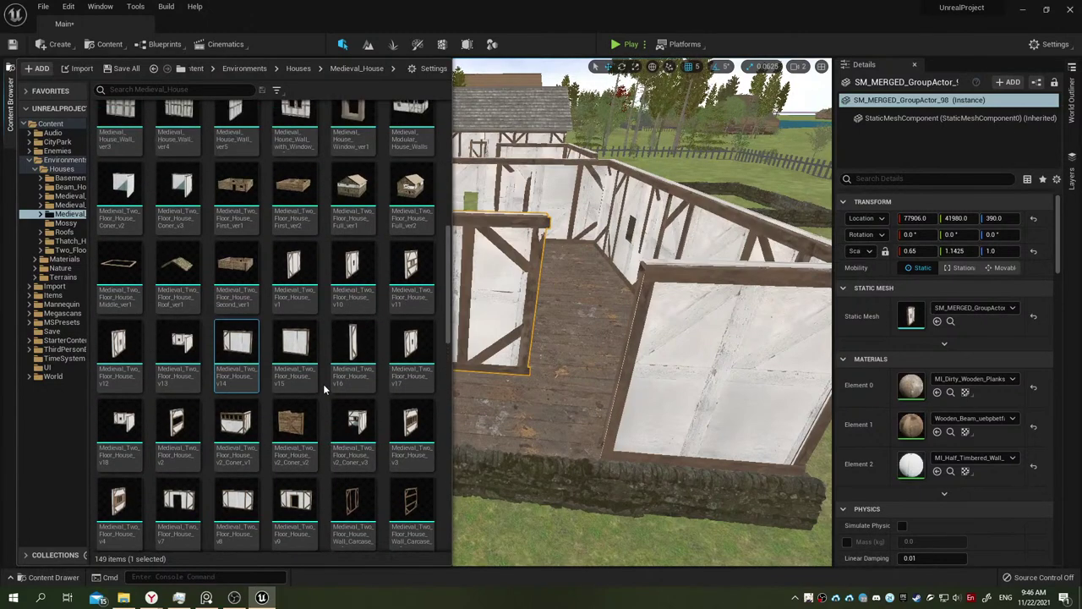
scroll(323, 384, up, 1)
scroll(323, 384, up, 1)
scroll(323, 384, up, 1)
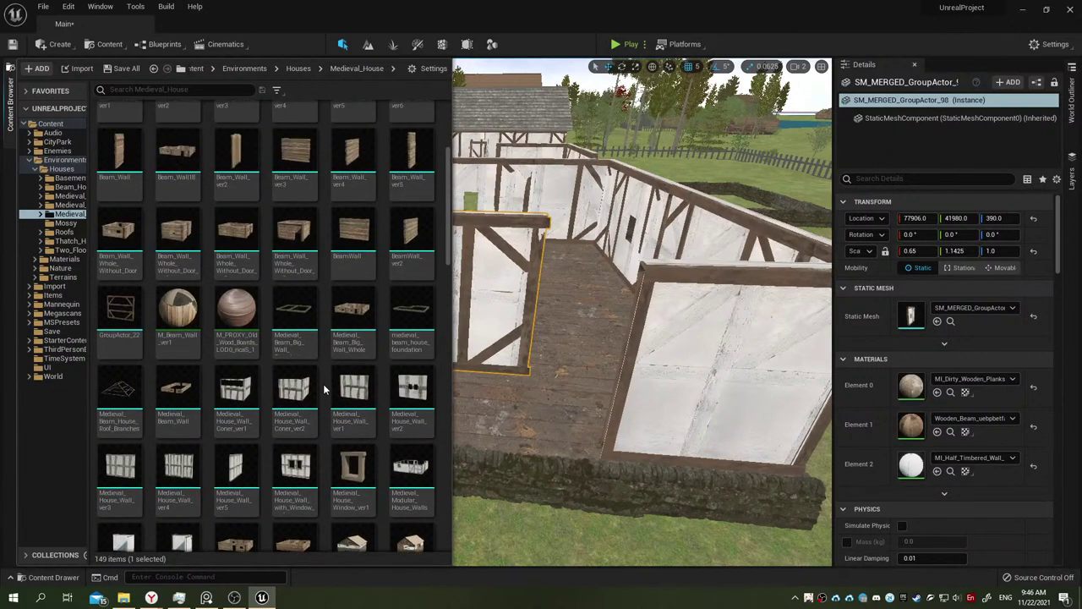
scroll(323, 384, up, 1)
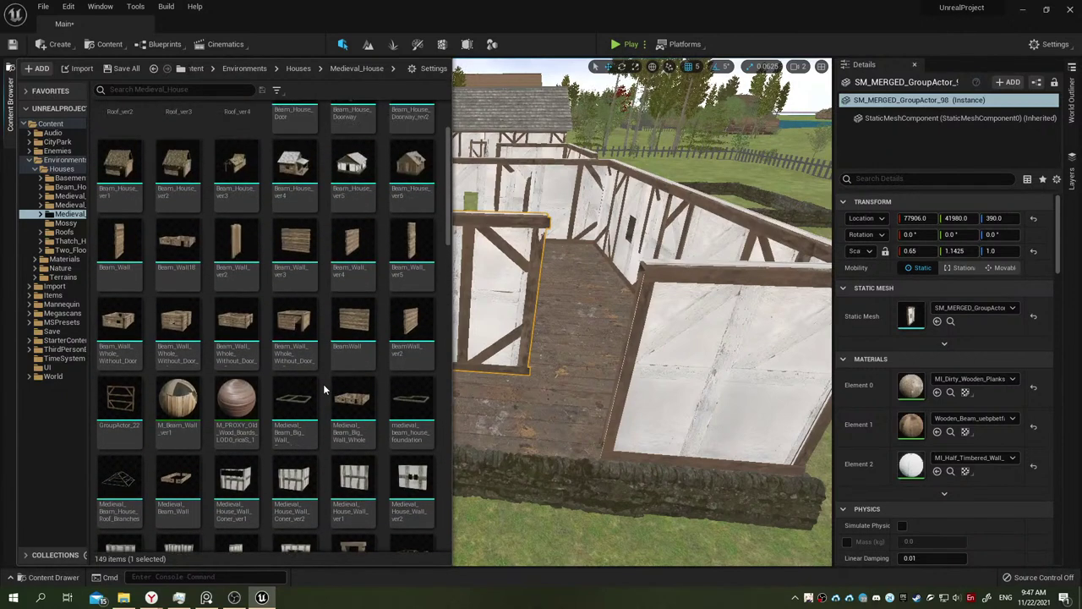
scroll(323, 384, up, 1)
scroll(323, 384, down, 1)
scroll(323, 384, down, 1)
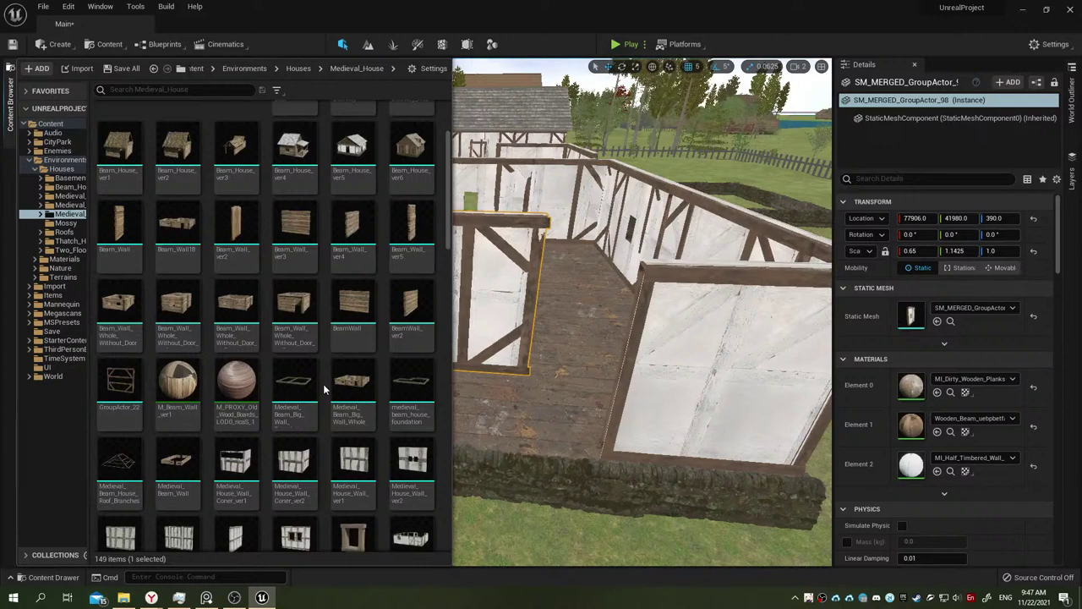
scroll(323, 386, down, 1)
scroll(323, 387, down, 2)
scroll(323, 387, down, 1)
scroll(323, 387, down, 1)
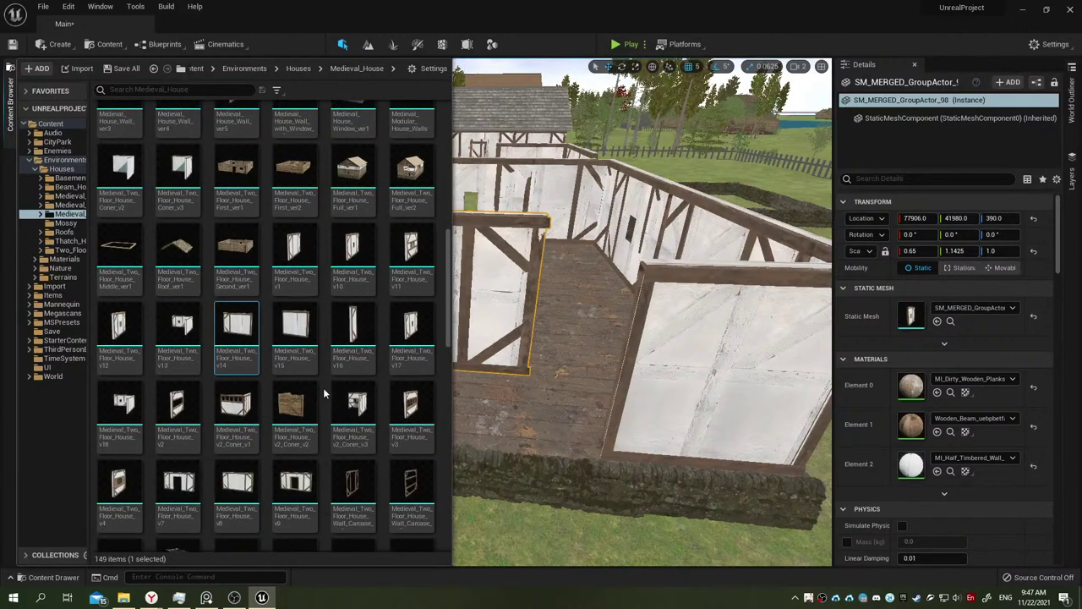
scroll(323, 387, down, 1)
scroll(323, 388, up, 1)
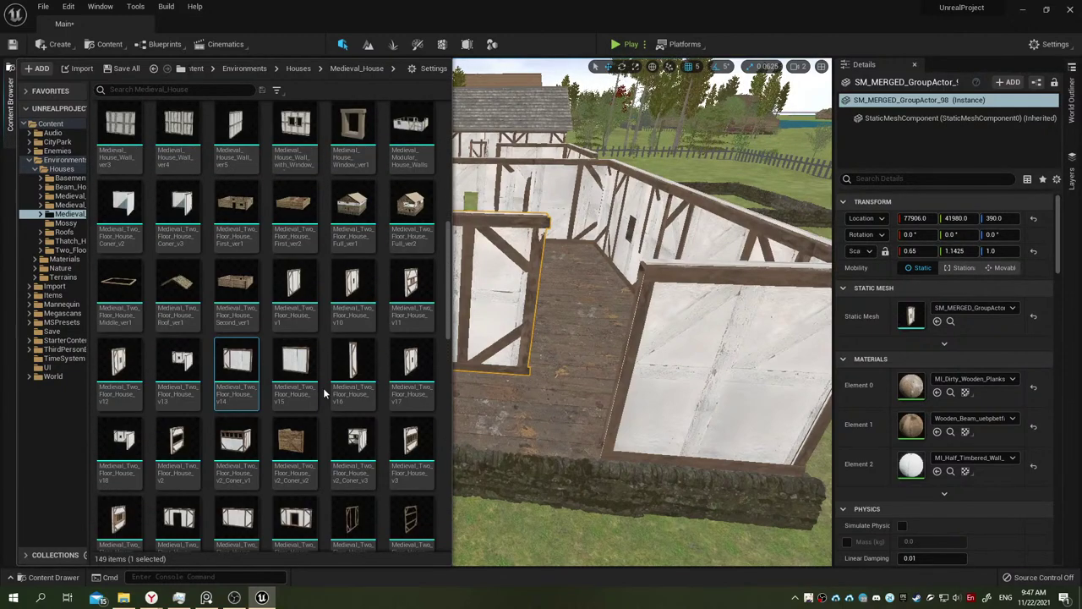
scroll(323, 388, up, 1)
Step: Place the Coner_v2 wooden corner wall inside the house, rotated -90°
mouse_move(299, 512)
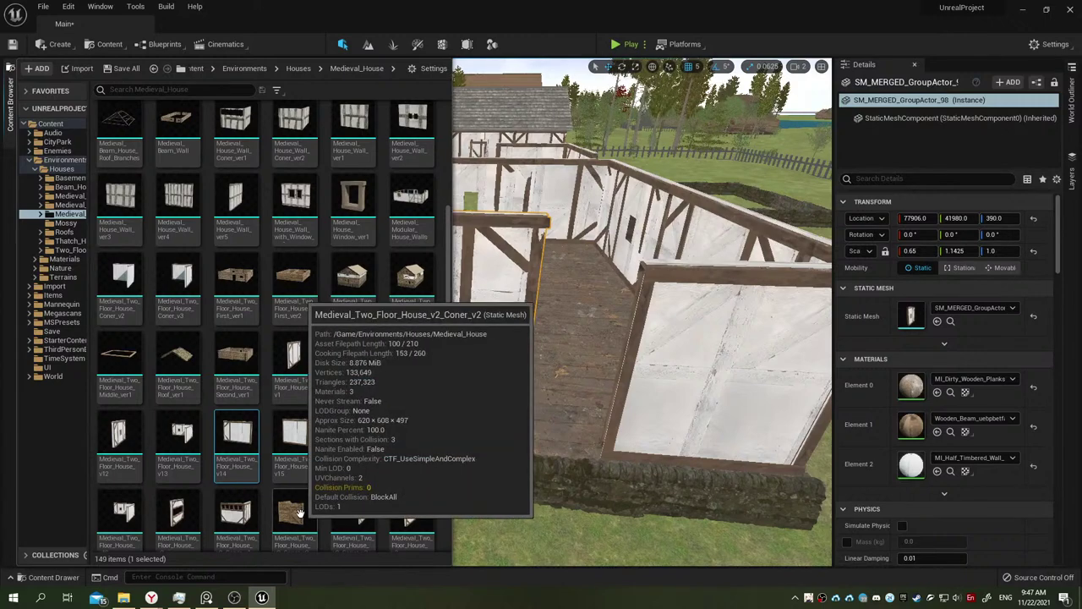
mouse_move(299, 512)
mouse_down()
mouse_move(507, 423)
mouse_move(361, 271)
mouse_move(364, 297)
mouse_up()
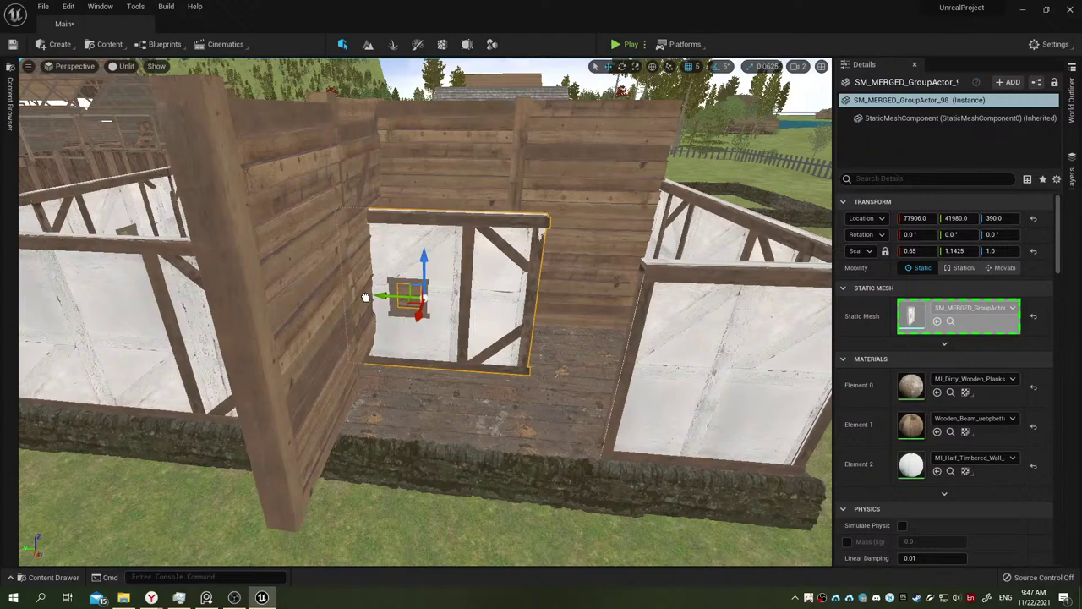
drag(365, 297, 345, 328)
key(e)
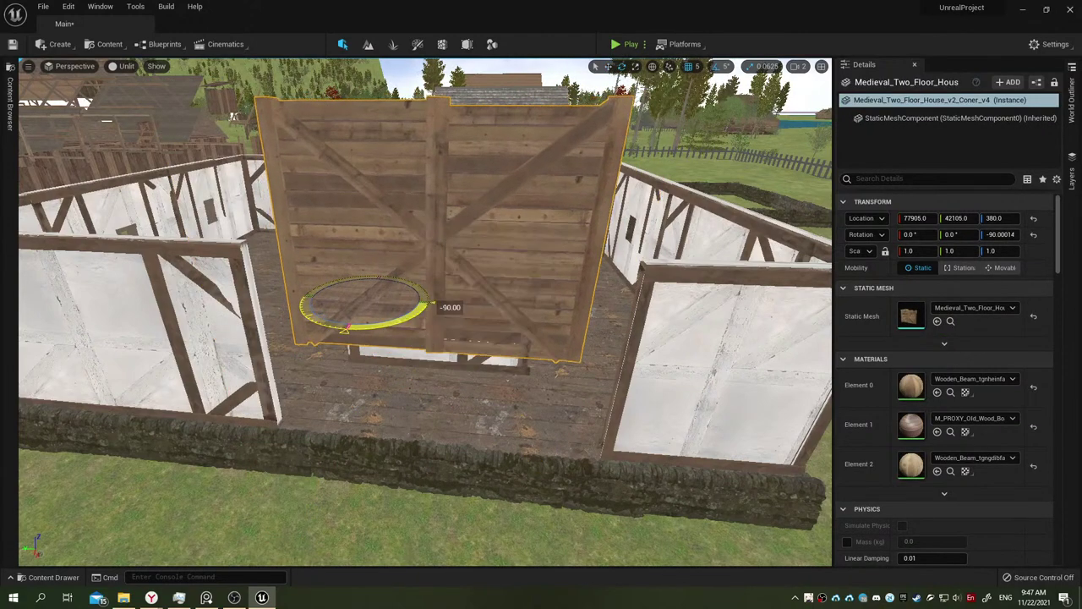
mouse_move(345, 328)
right_down()
mouse_move(381, 304)
mouse_move(322, 288)
mouse_move(294, 406)
right_up()
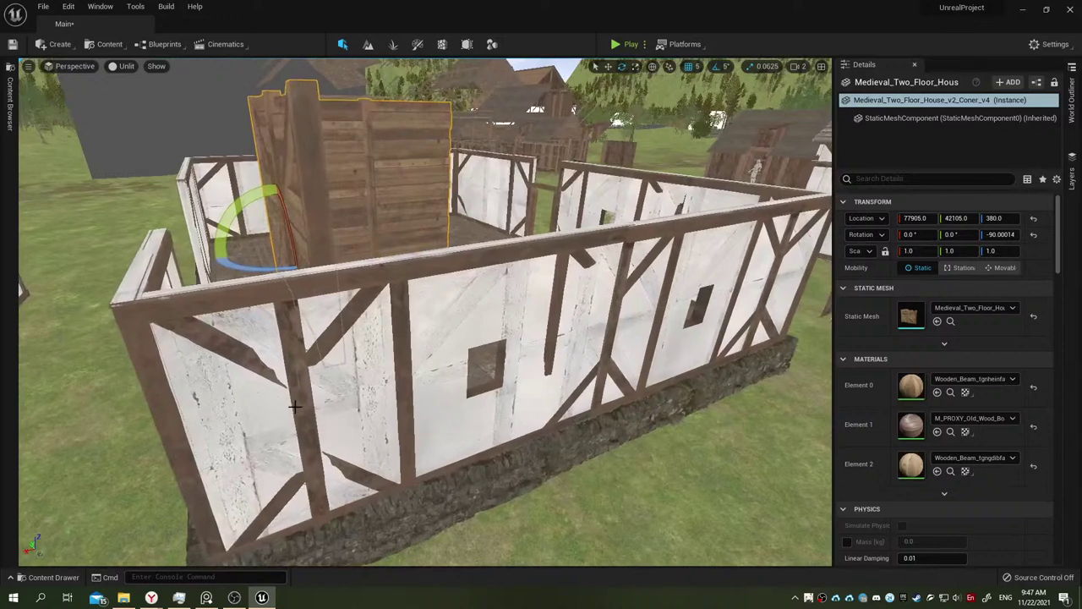
Step: Check the front, left and right house walls, then delete the wooden corner wall
click(295, 406)
click(290, 408)
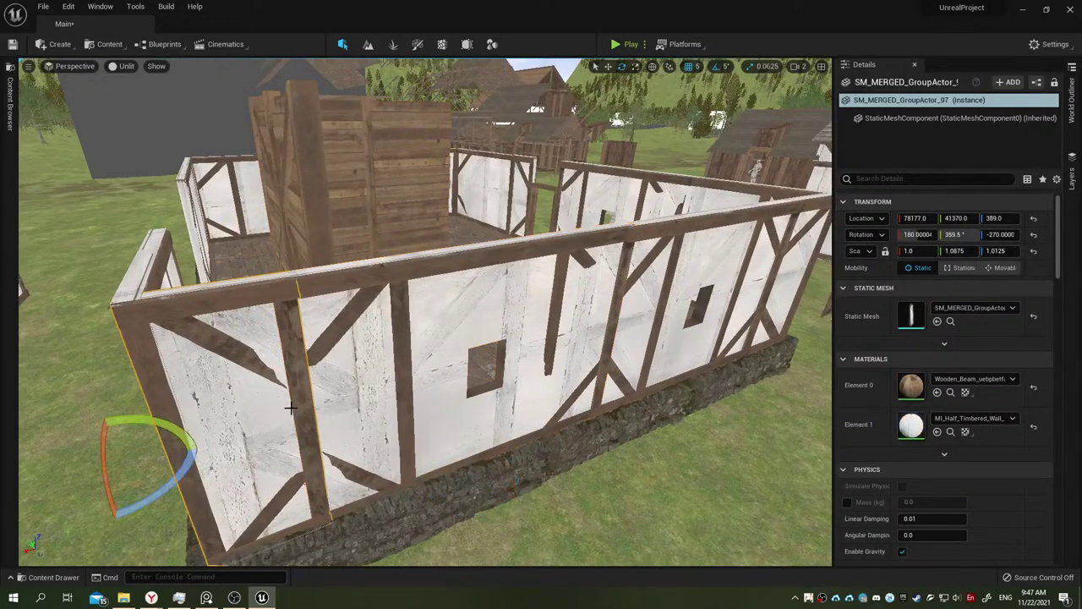
click(602, 340)
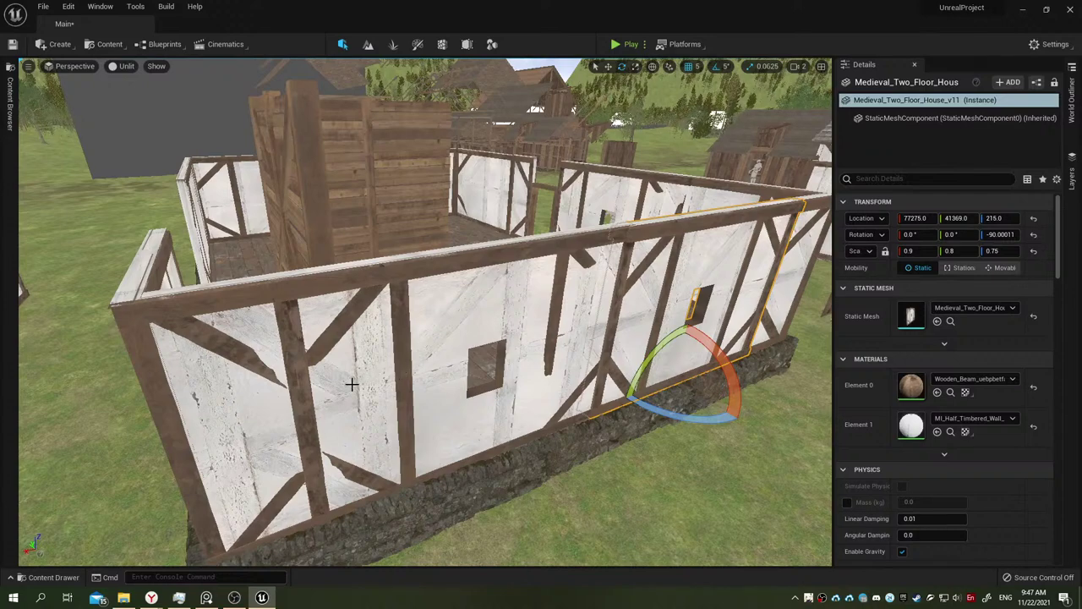
mouse_move(331, 382)
right_down()
mouse_move(356, 363)
mouse_move(355, 338)
right_up()
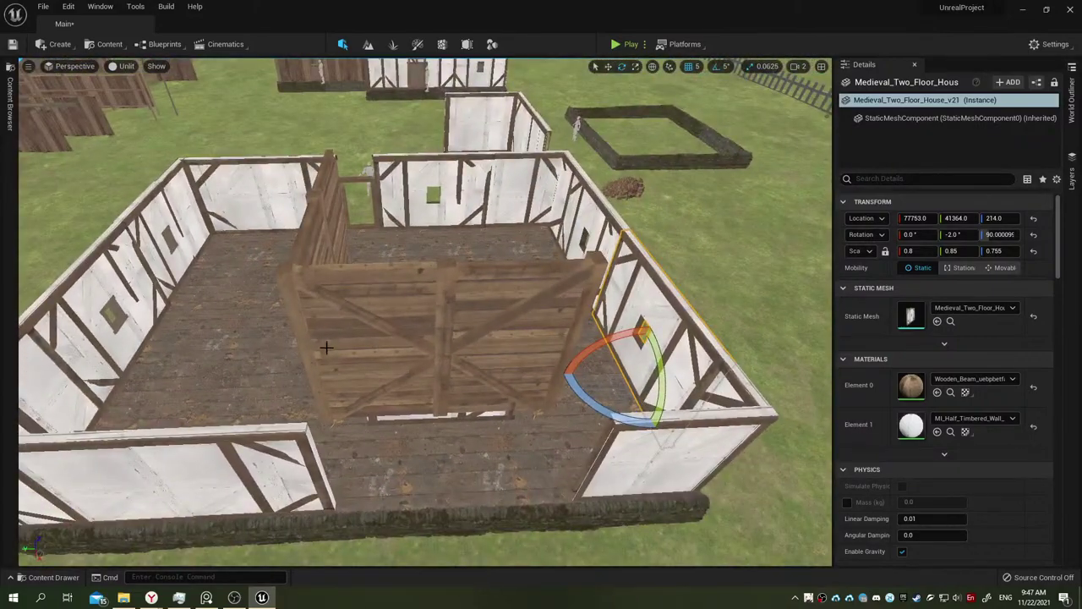
click(355, 320)
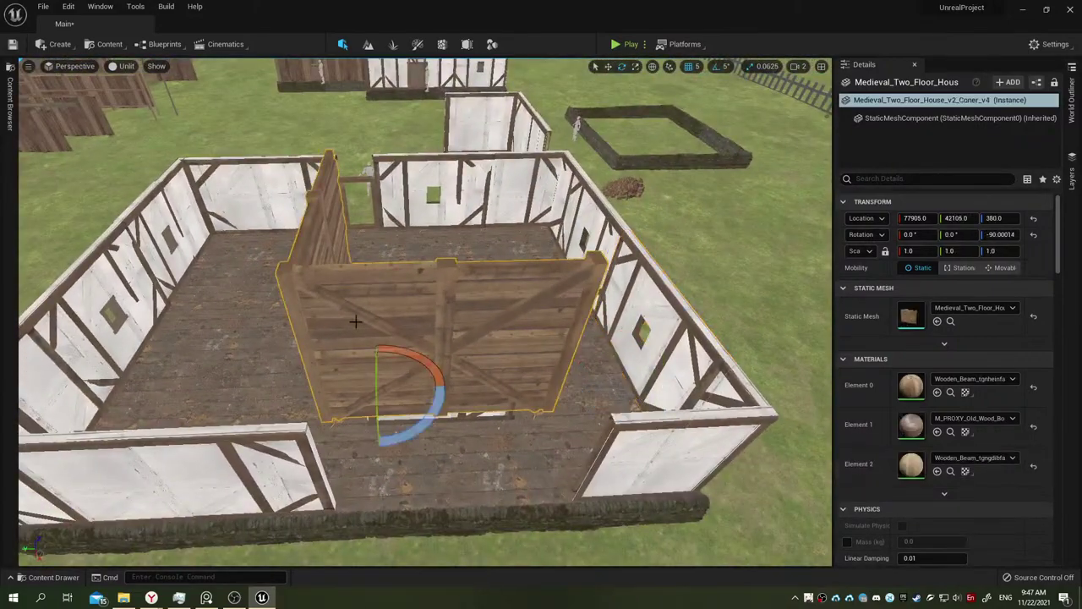
right_drag(323, 321, 382, 109)
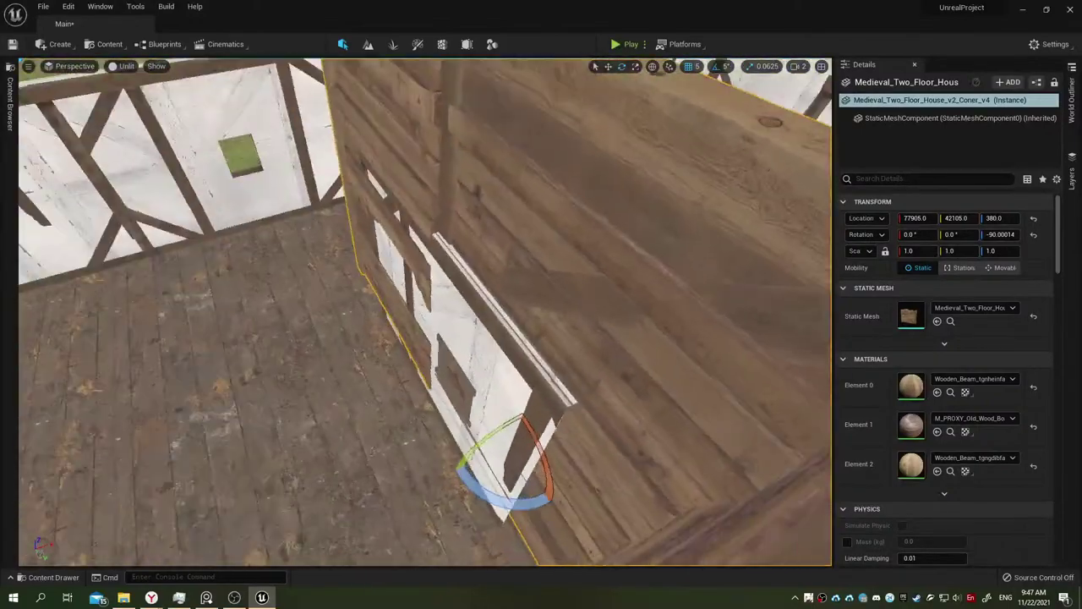
key(Delete)
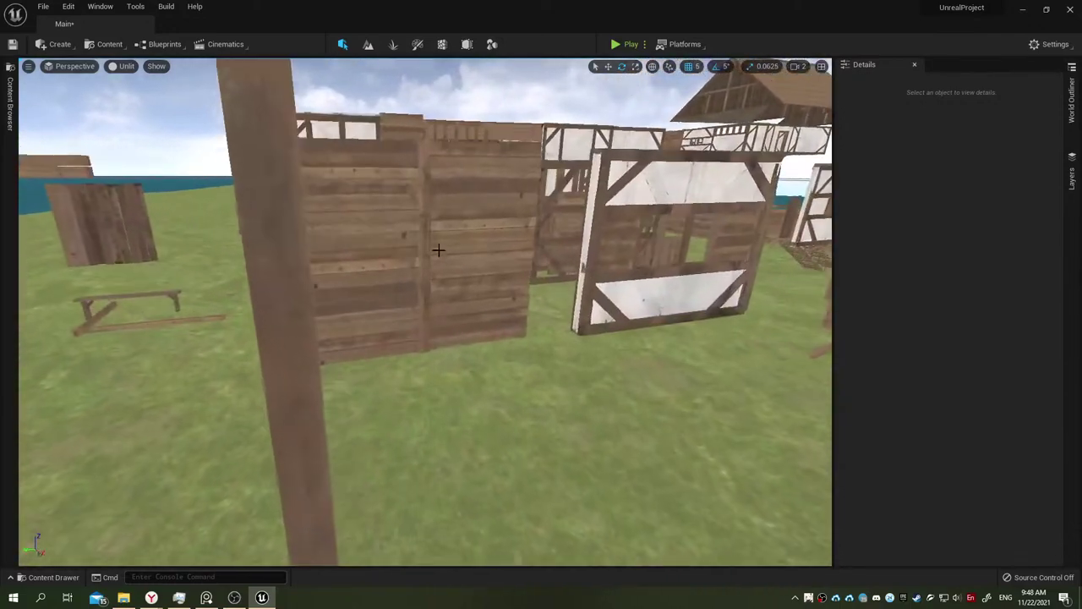
Step: Select all 46 wooden wall pieces and carry them back toward the shoreline
click(438, 250)
mouse_move(438, 249)
right_down()
mouse_move(406, 304)
mouse_move(423, 305)
mouse_move(439, 249)
right_up()
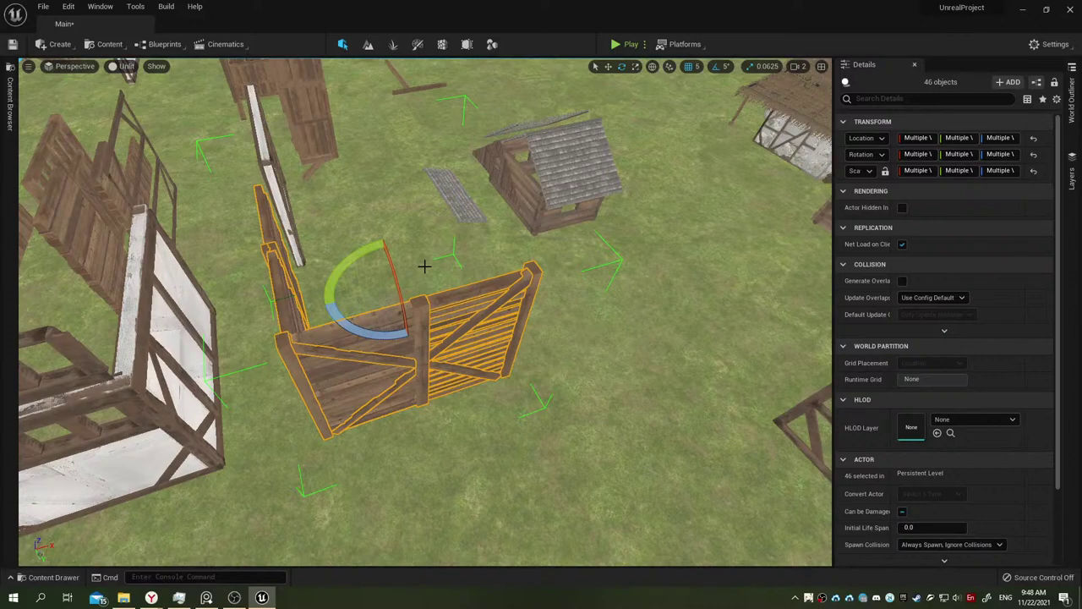
scroll(255, 301, down, 5)
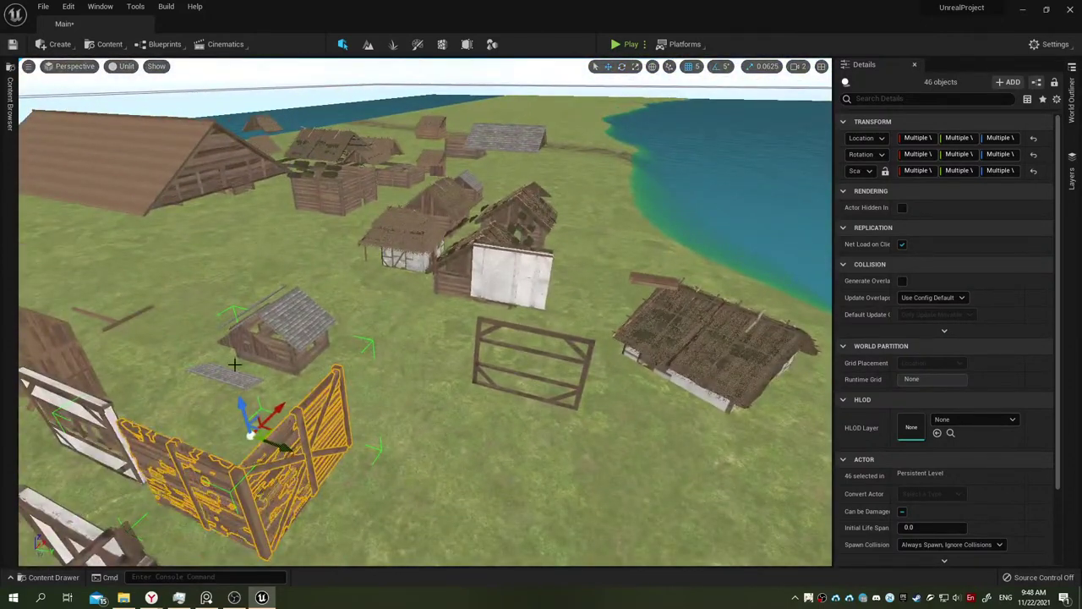
alt+drag(275, 441, 604, 153)
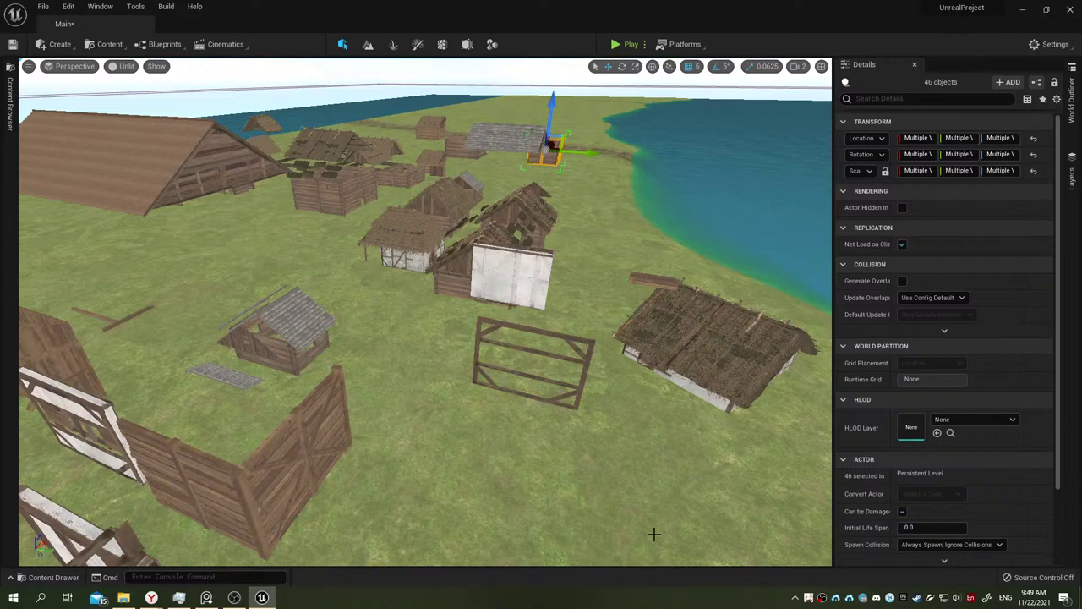
Step: Carry the wooden wall group across the lake toward the village, refocusing on it with F
right_drag(476, 307, 354, 279)
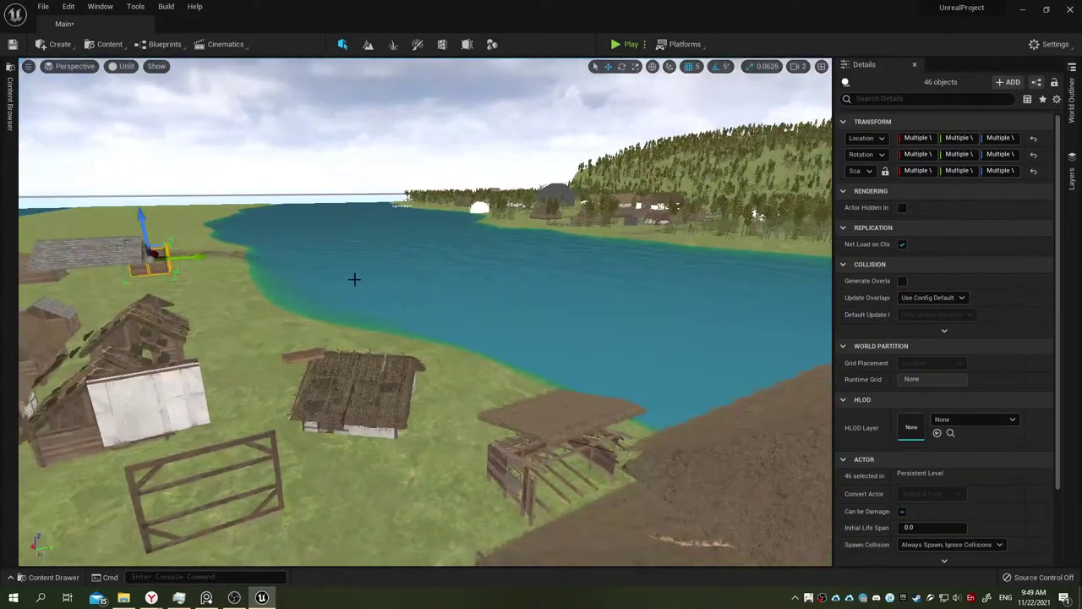
drag(201, 258, 677, 227)
key(f)
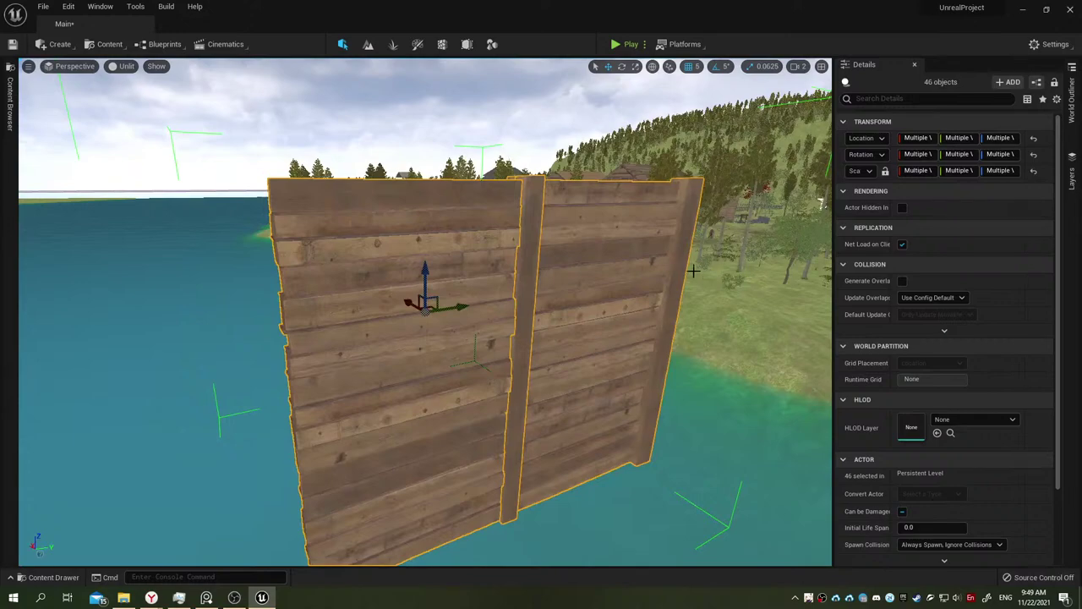
right_drag(457, 309, 355, 305)
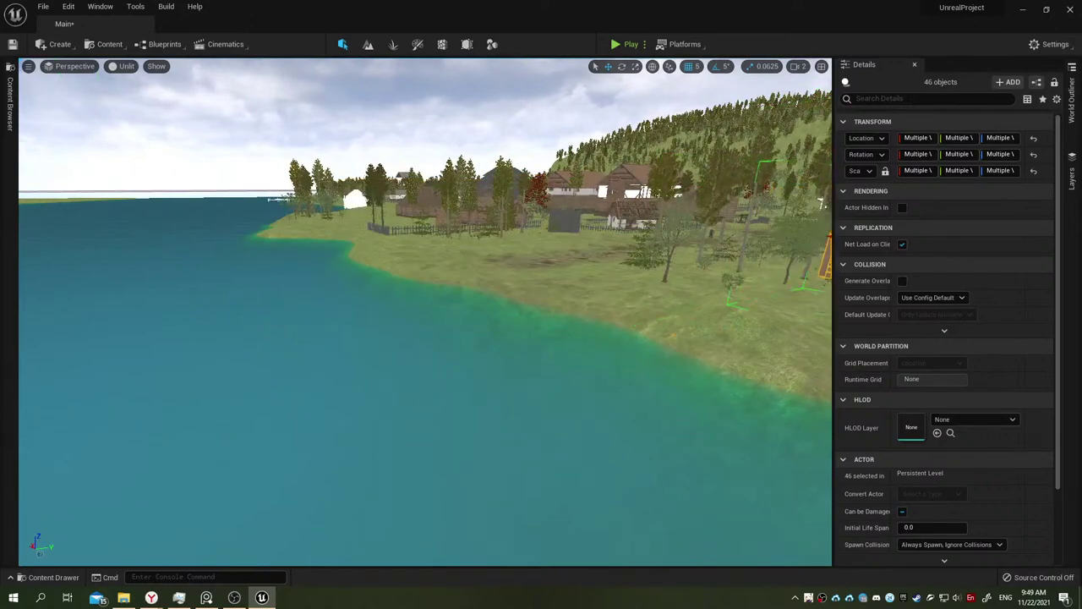
key(f)
scroll(481, 267, down, 5)
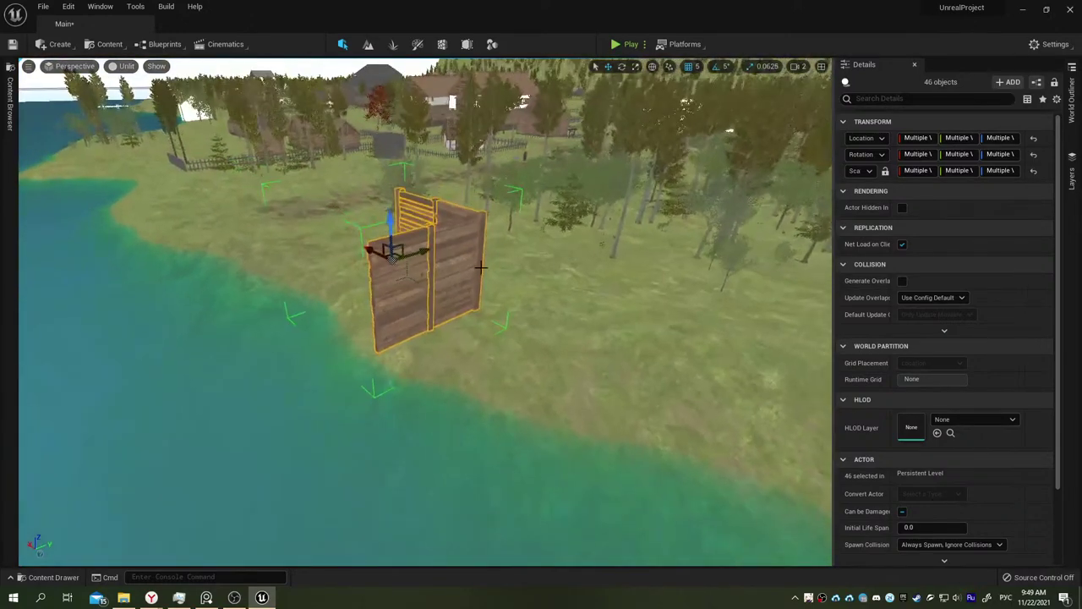
drag(372, 251, 658, 161)
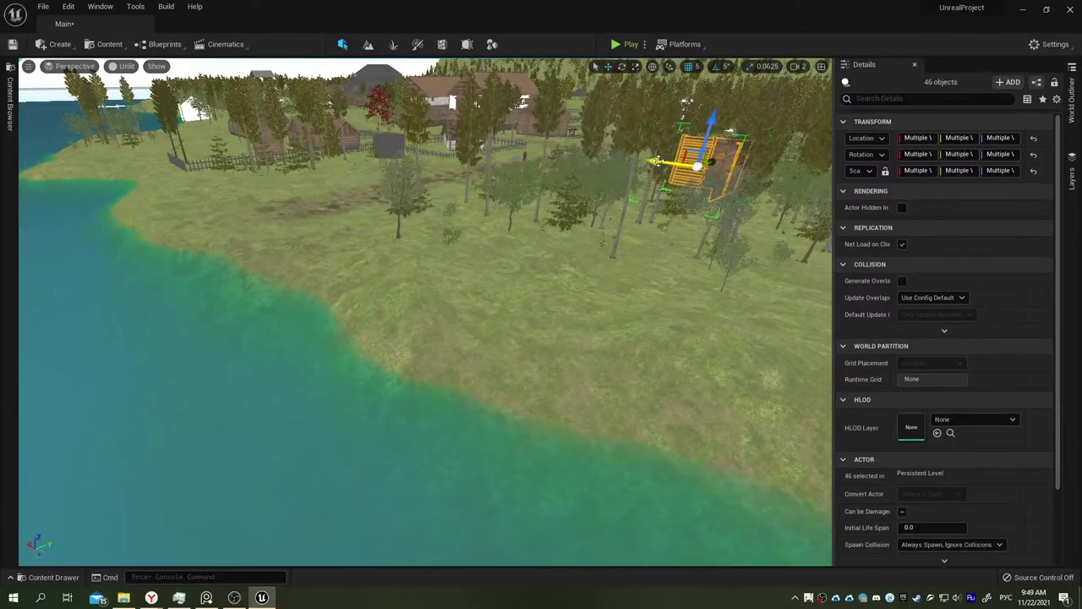
key(f)
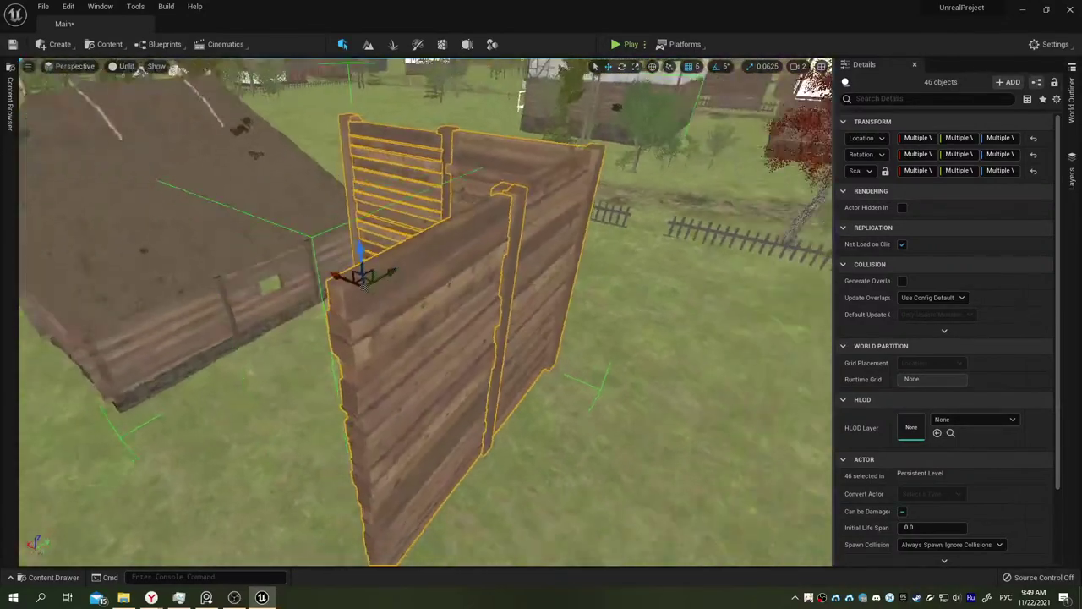
scroll(364, 283, down, 10)
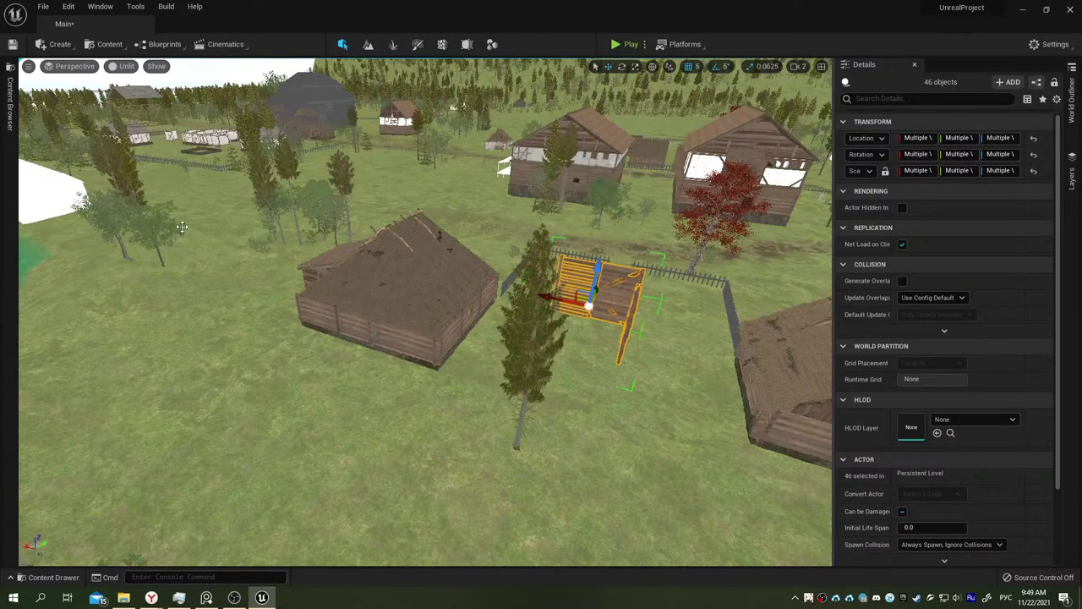
Step: Move the wall group past the dark house onto the square base outline
drag(568, 324, 84, 179)
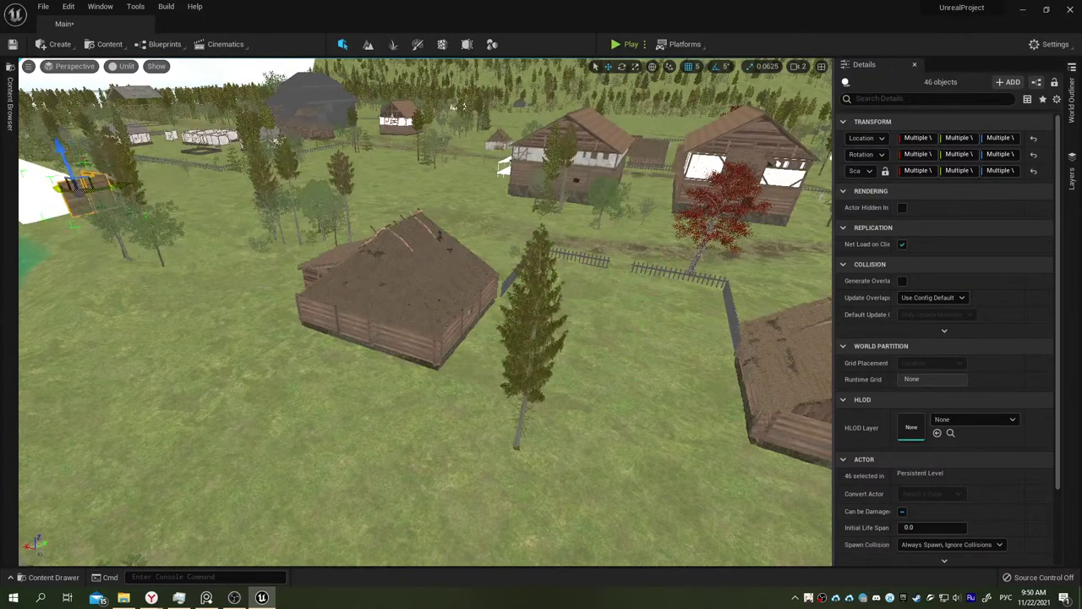
right_drag(84, 180, 34, 144)
mouse_move(258, 225)
mouse_down()
mouse_move(464, 203)
mouse_move(349, 182)
mouse_up()
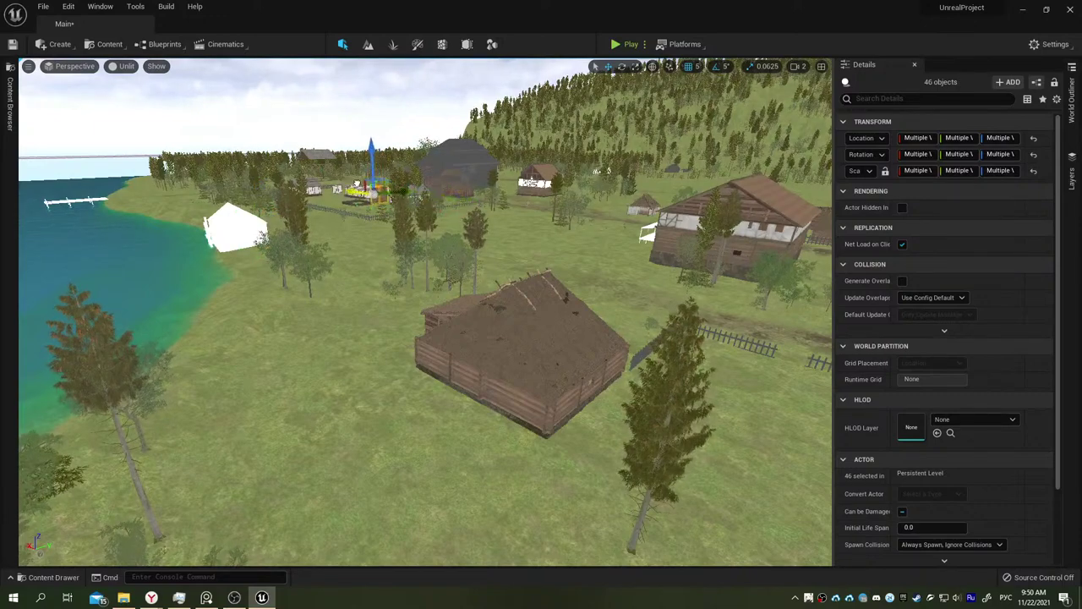
key(f)
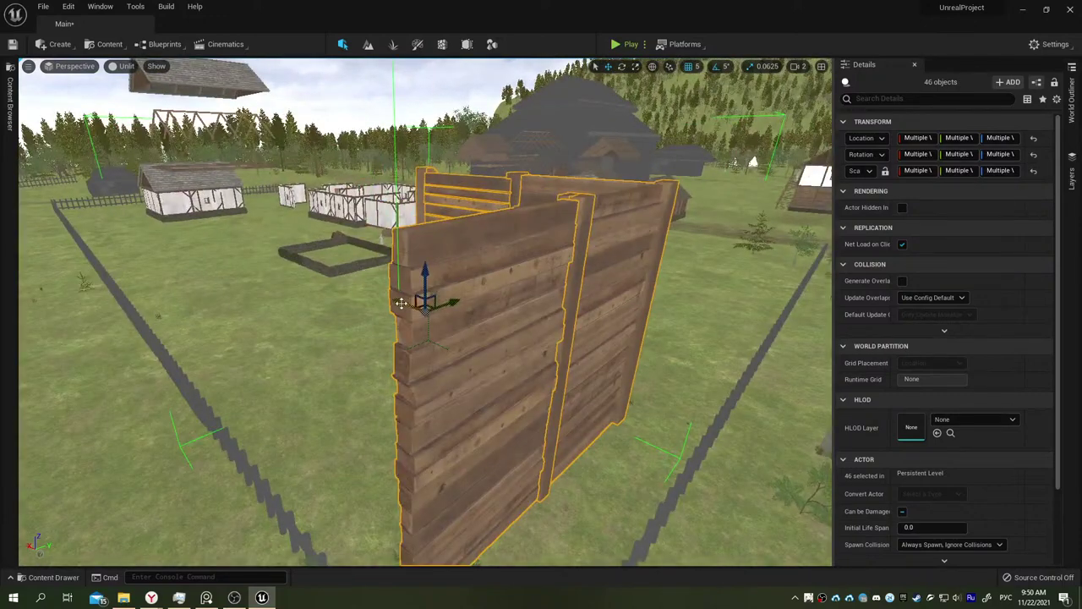
right_drag(404, 302, 264, 248)
drag(265, 248, 365, 206)
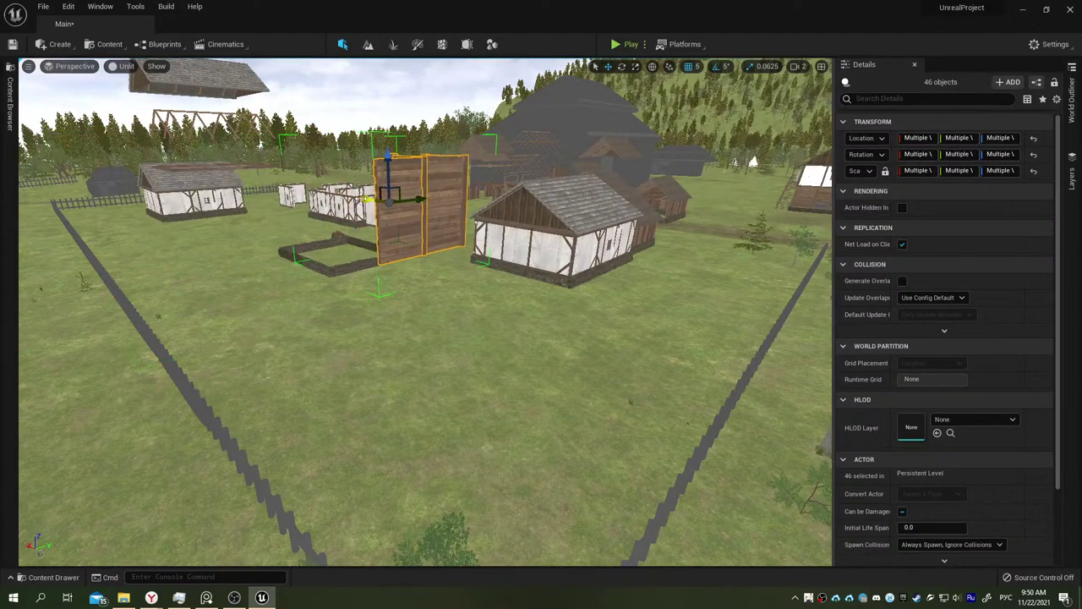
drag(365, 205, 322, 193)
mouse_move(270, 205)
right_down()
mouse_move(254, 203)
mouse_move(462, 261)
right_up()
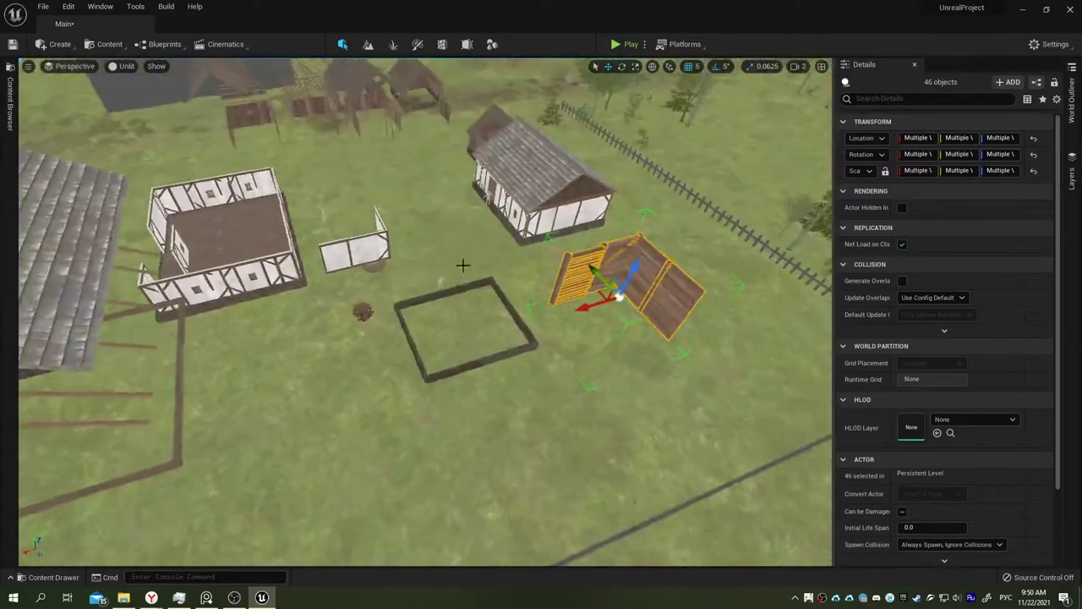
mouse_move(584, 302)
mouse_down()
mouse_move(478, 306)
mouse_move(380, 156)
mouse_up()
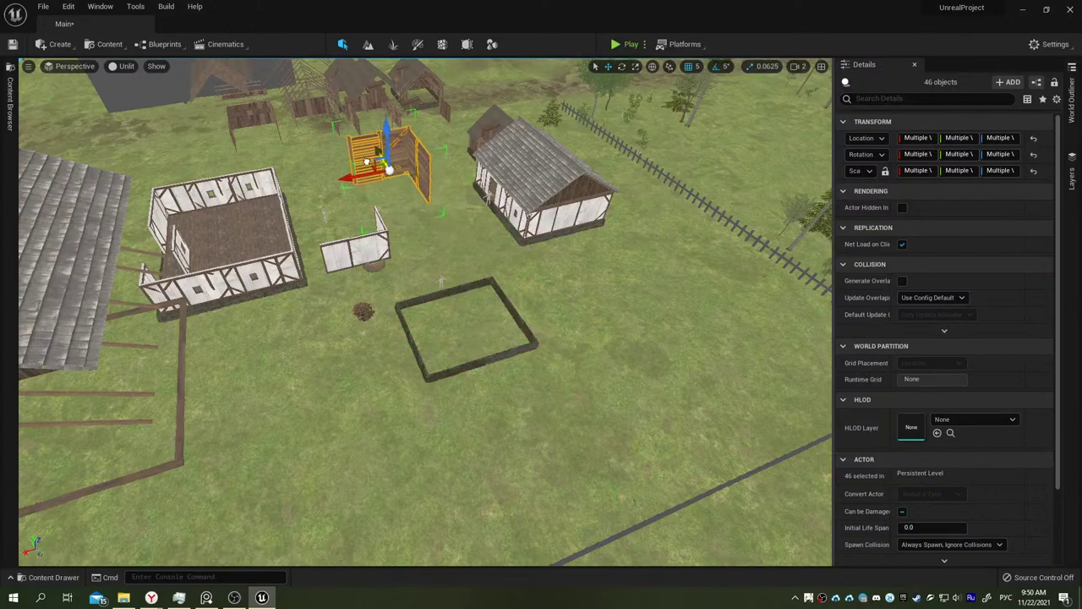
key(f)
Step: Set the walls and stairs against the half-timbered house's front-left corner
right_drag(423, 313, 364, 304)
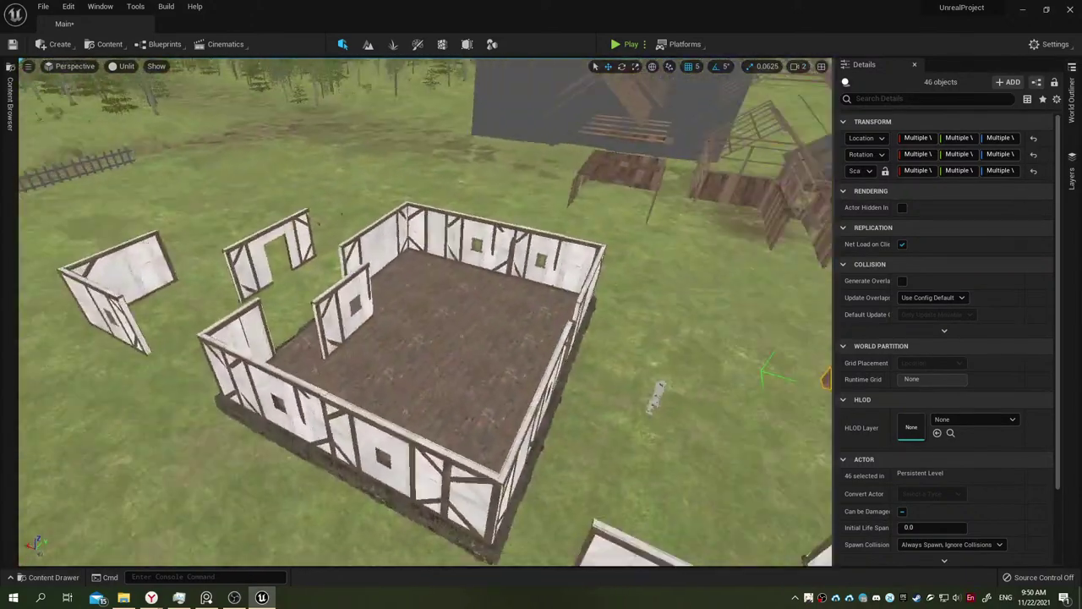
right_drag(363, 304, 474, 279)
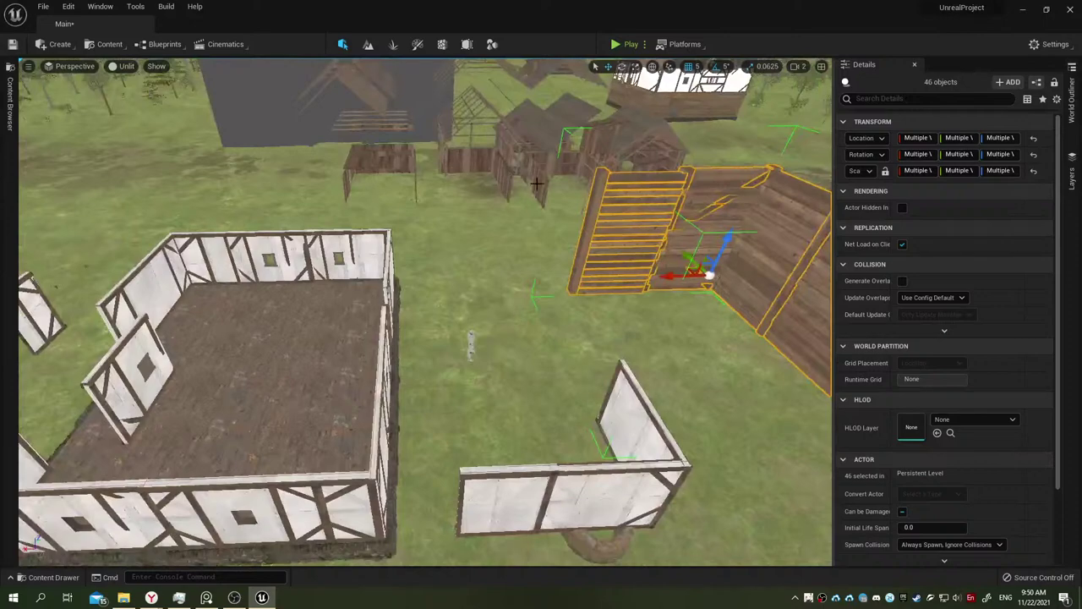
drag(666, 277, 245, 284)
right_drag(245, 284, 279, 271)
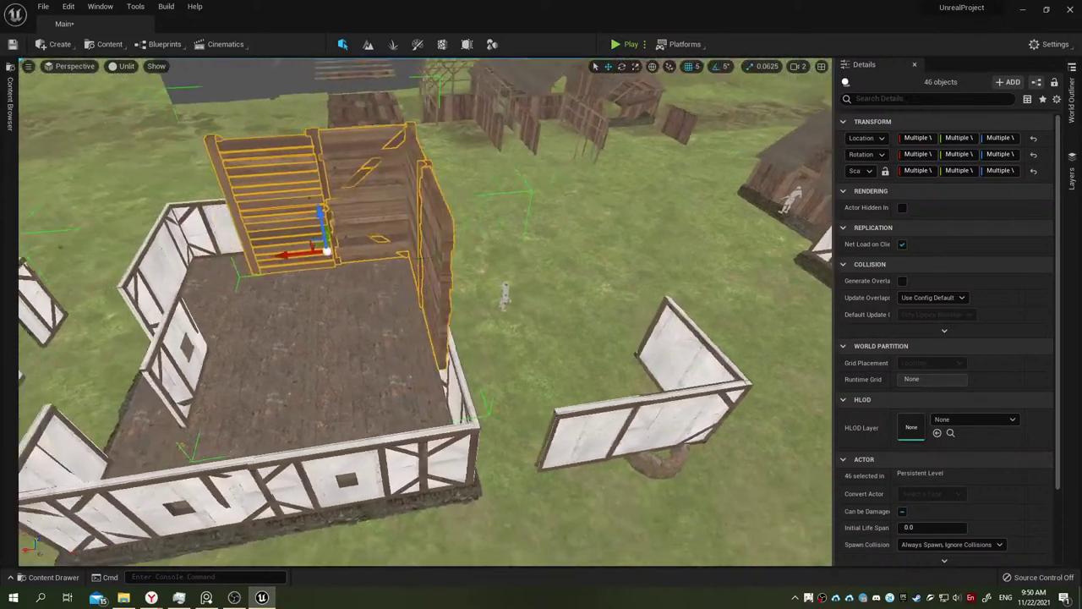
right_drag(668, 262, 677, 264)
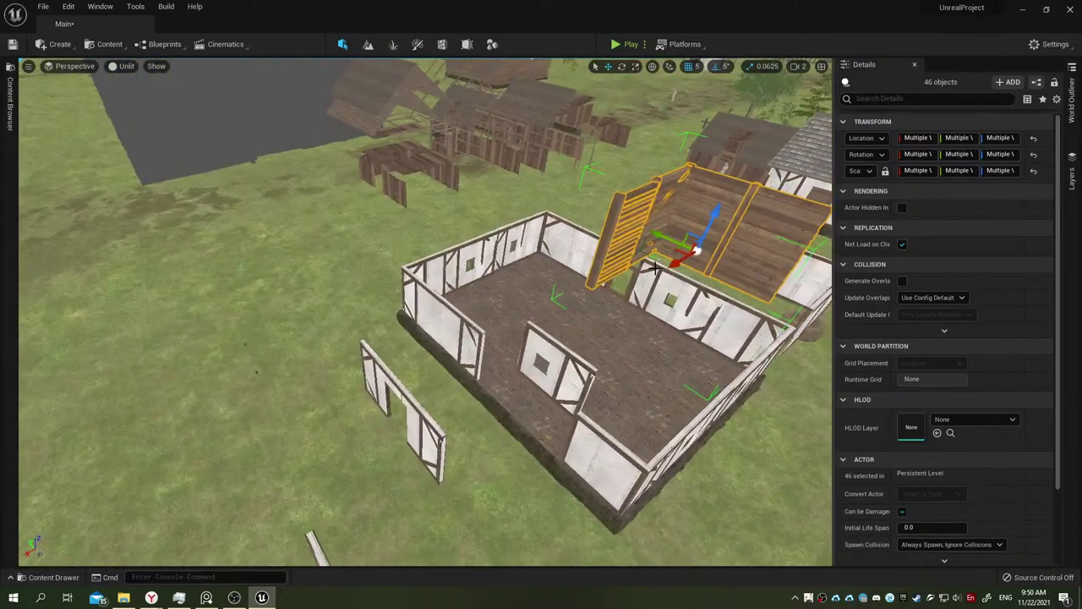
drag(675, 264, 375, 456)
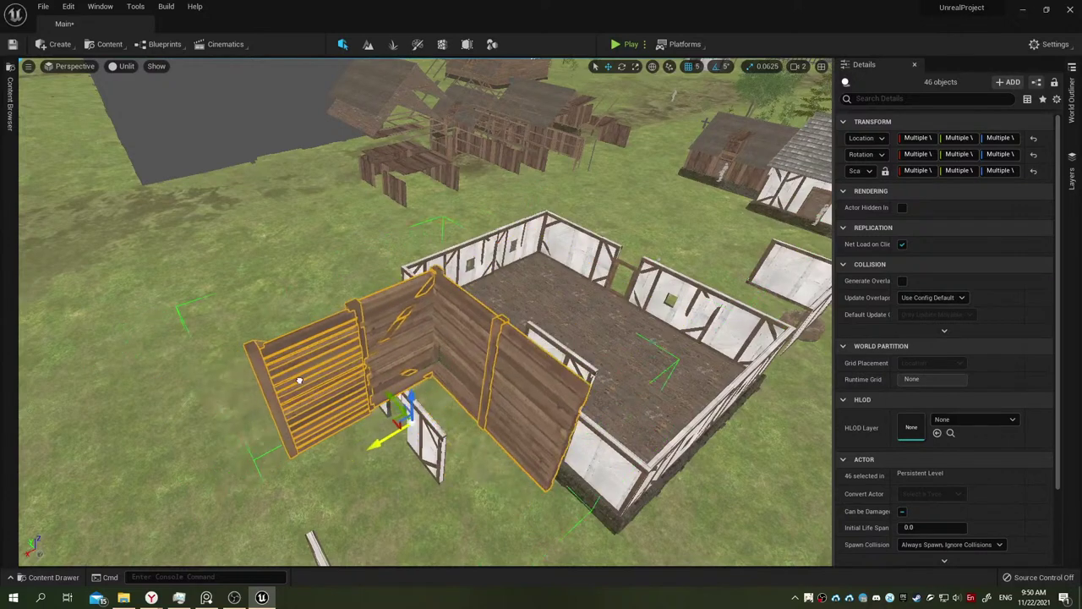
click(437, 454)
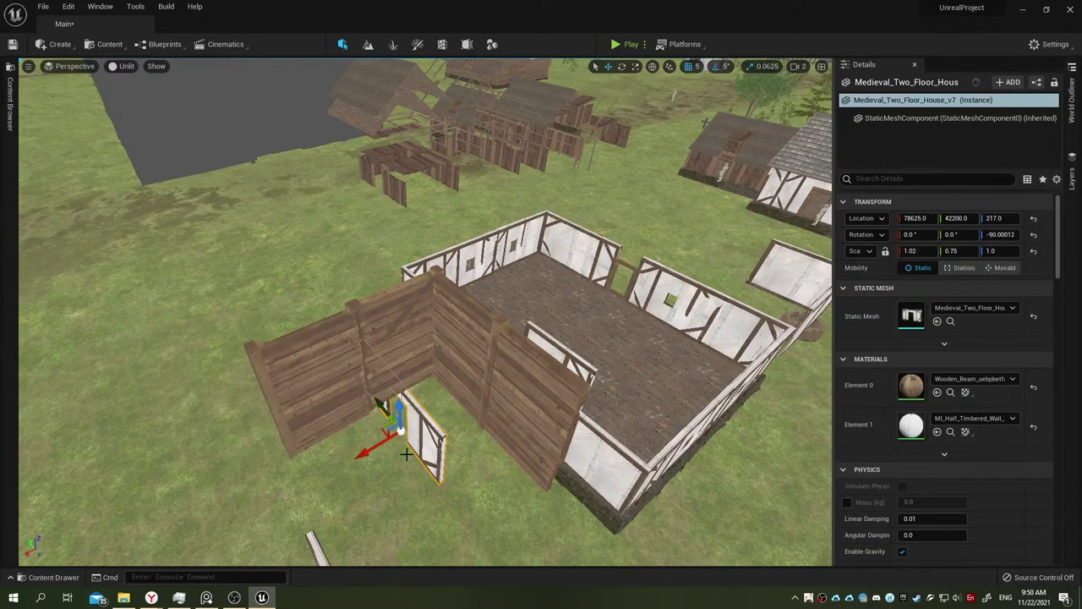
Step: Move the small door piece out of the way and reselect the wall group
drag(380, 408, 244, 238)
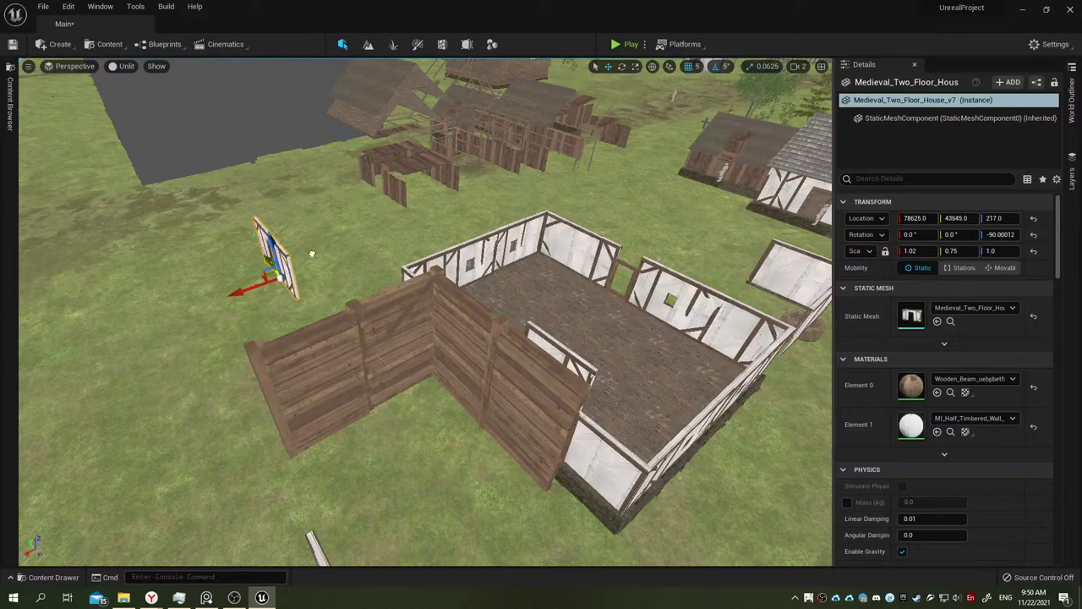
click(375, 372)
mouse_move(374, 373)
right_down()
mouse_move(280, 406)
mouse_move(387, 416)
right_up()
Step: Move the white corner wall piece away from the house and delete it
click(544, 453)
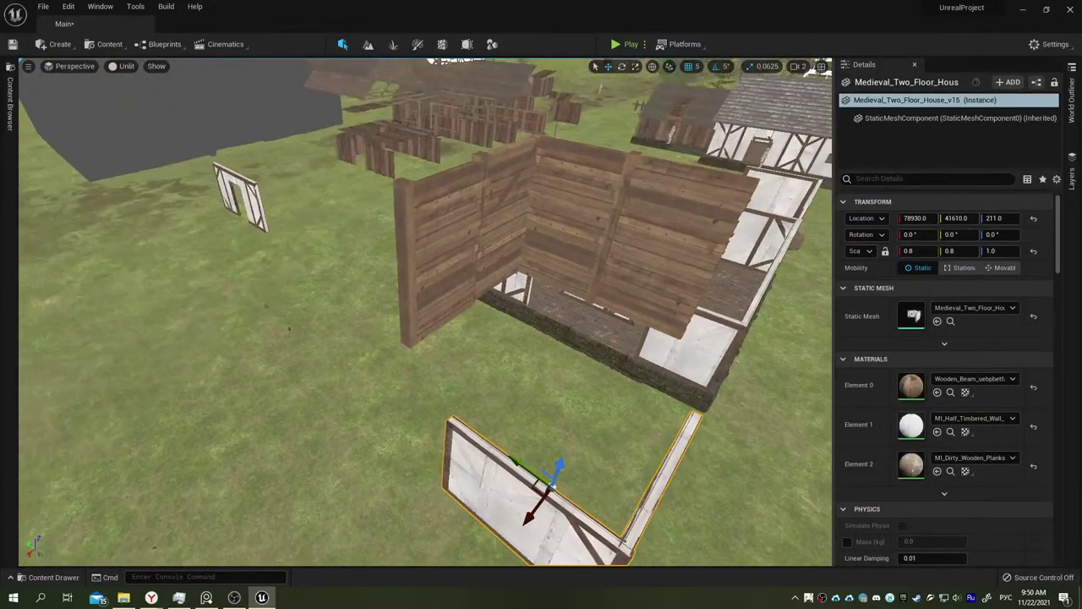
right_drag(576, 432, 534, 462)
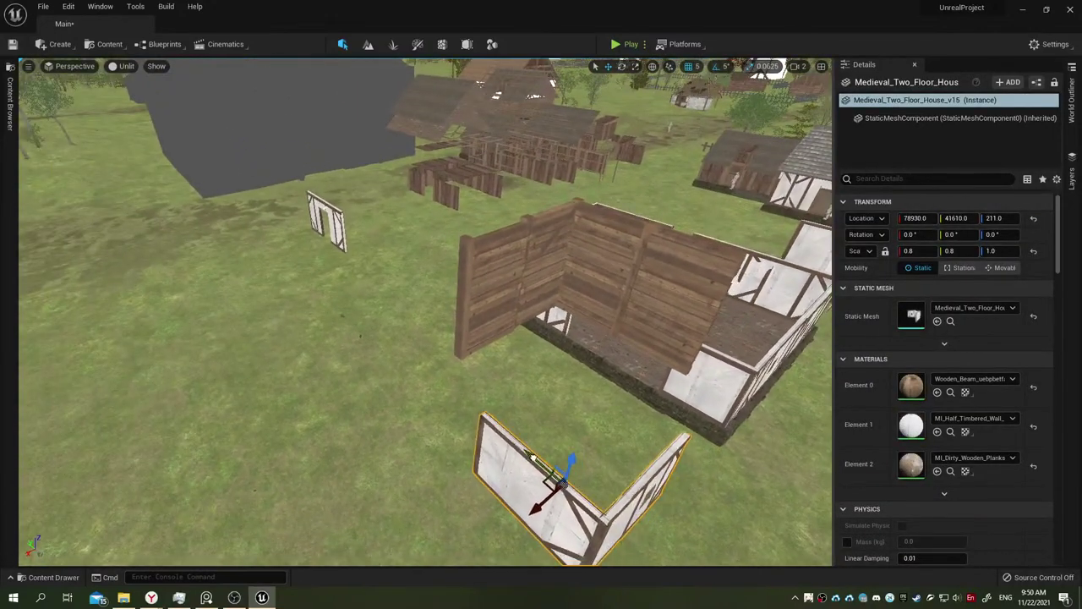
drag(534, 463, 217, 306)
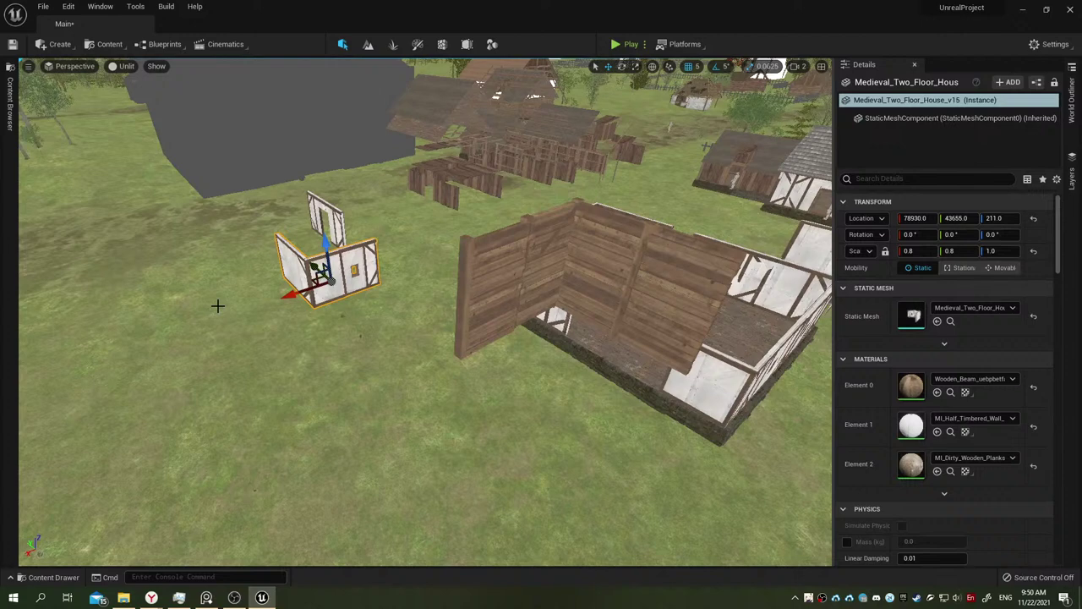
key(ctrl+space)
right_drag(488, 370, 463, 352)
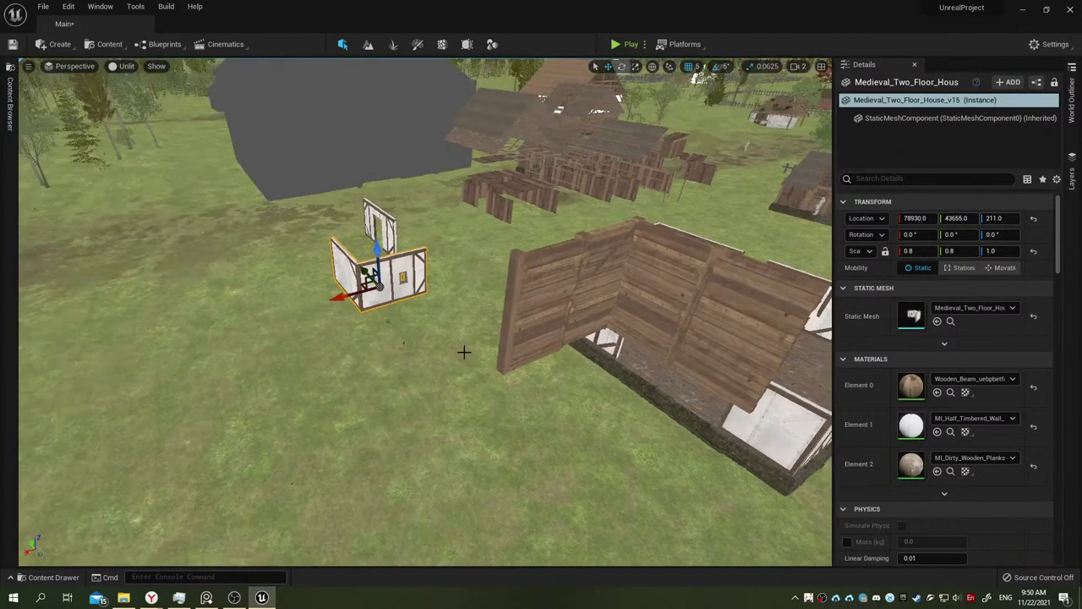
key(Delete)
Step: Delete the small door piece and reselect the whole wooden wall group
click(387, 240)
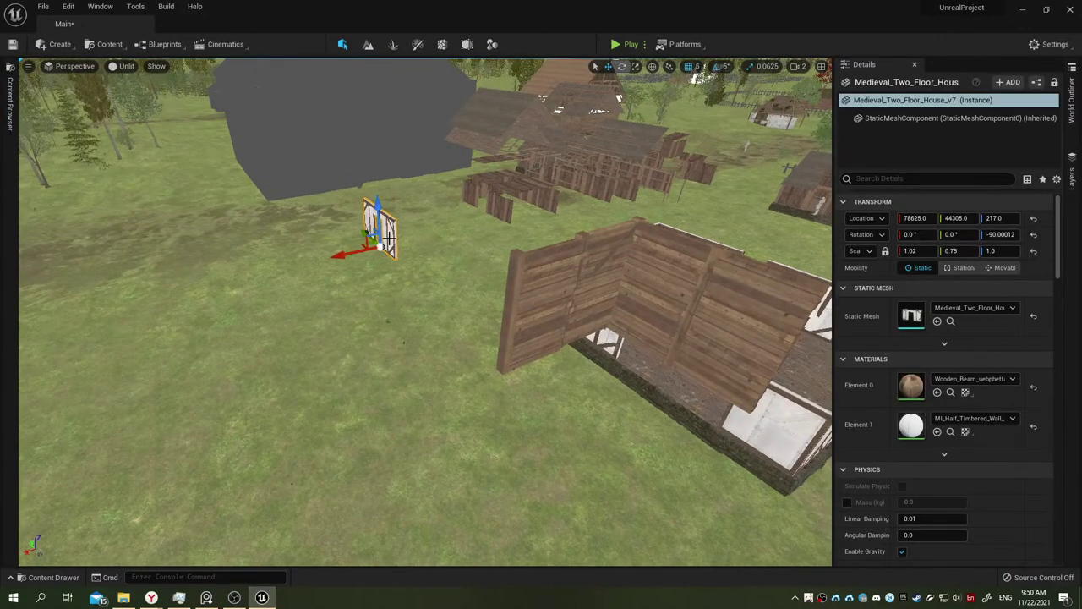
key(Delete)
mouse_move(329, 329)
right_down()
mouse_move(380, 313)
mouse_move(348, 279)
right_up()
click(349, 313)
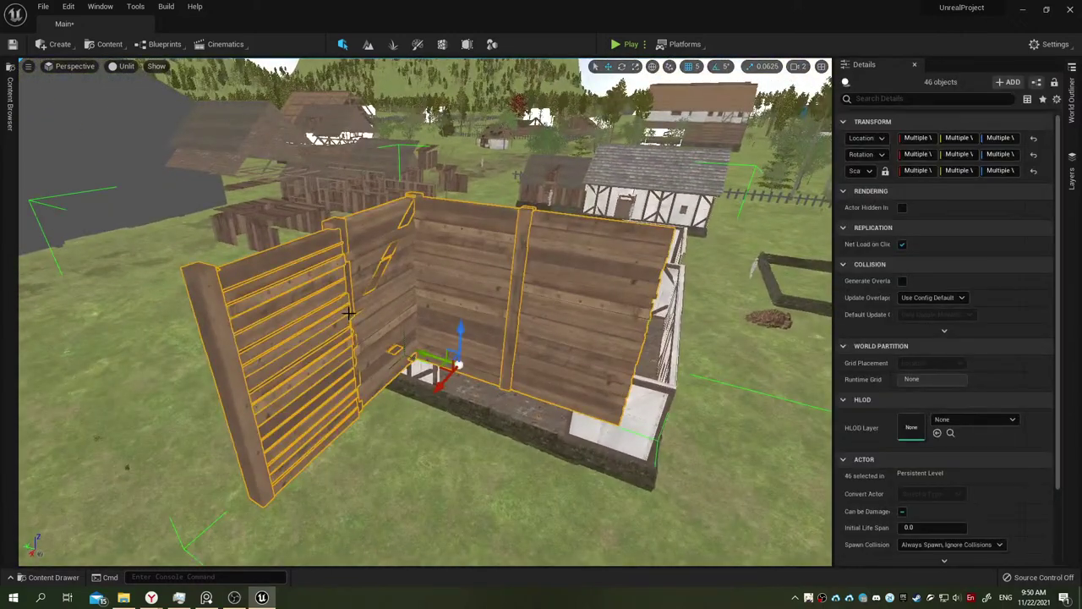
Step: Slide the wall group toward the camera side and view it from above
drag(457, 365, 453, 486)
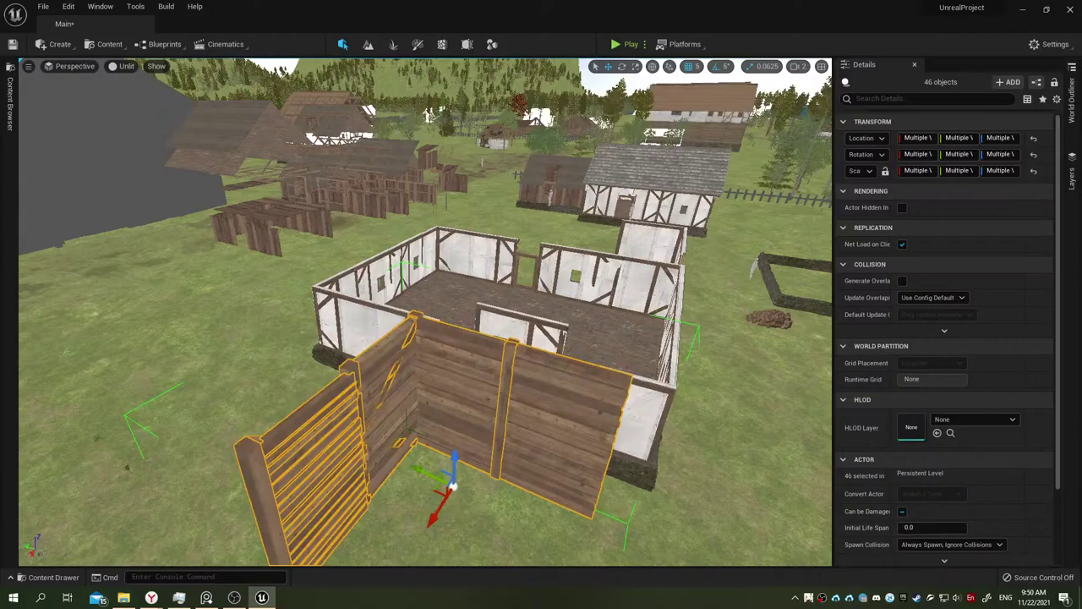
mouse_move(453, 485)
right_down()
mouse_move(440, 473)
mouse_move(442, 404)
right_up()
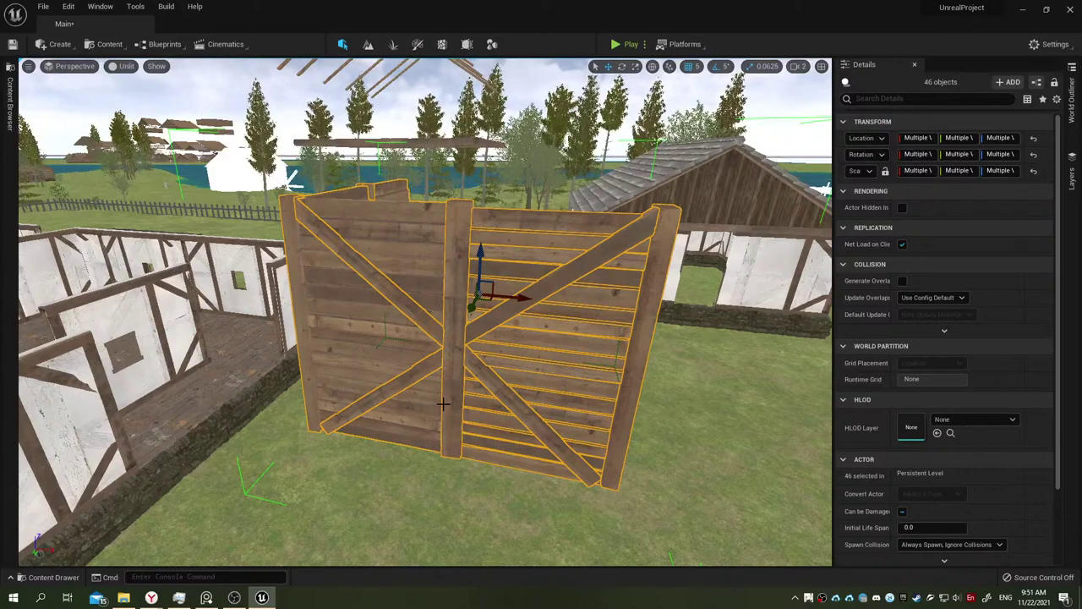
drag(405, 346, 355, 279)
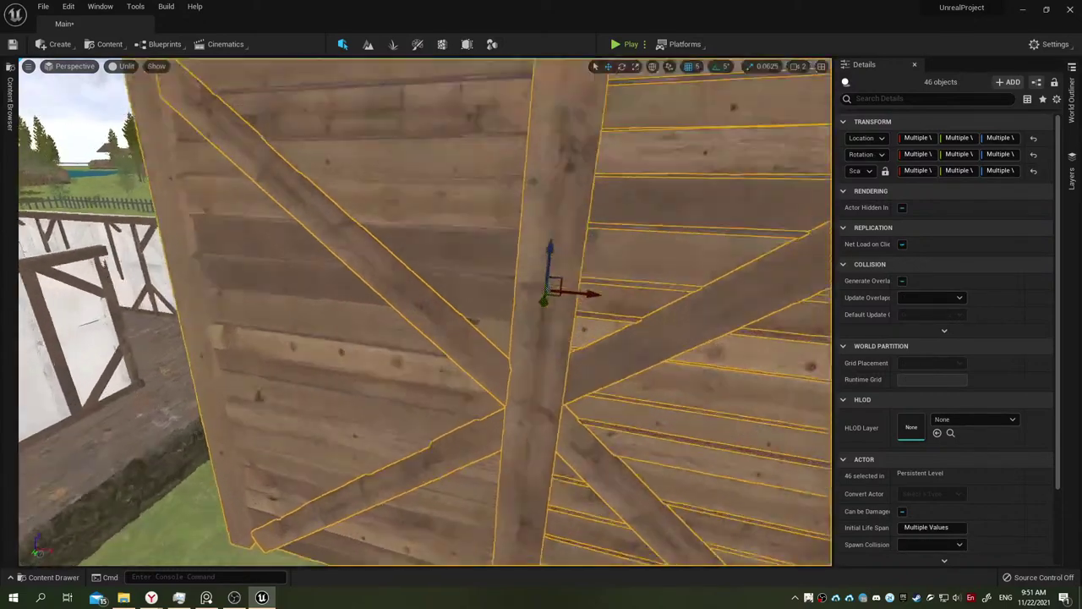
right_drag(411, 326, 411, 326)
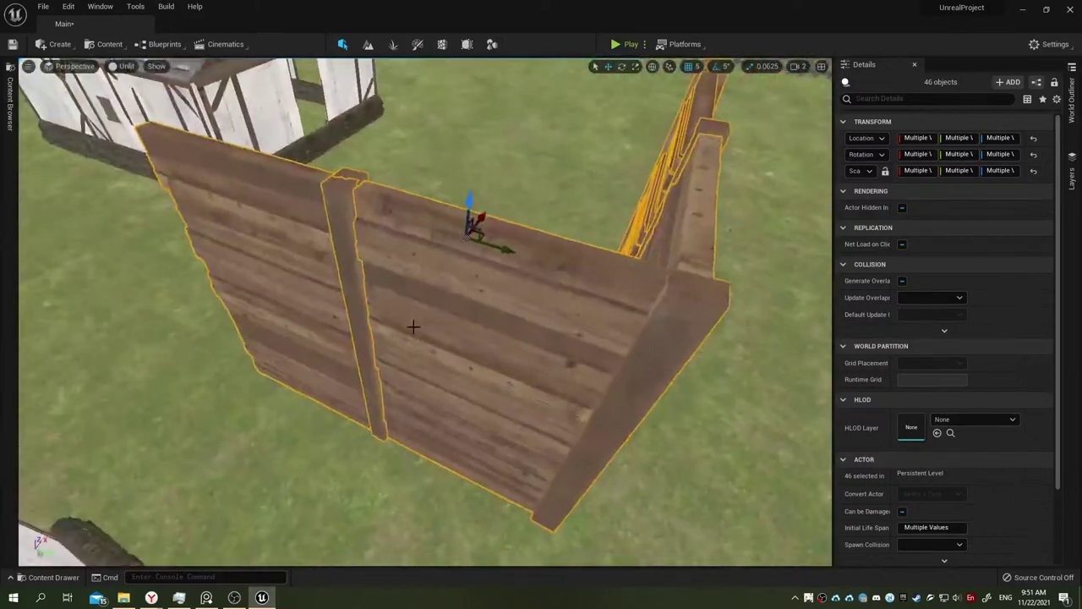
Step: Narrow the selection to the fence pieces and pull them away from the left wall
ctrl+click(448, 301)
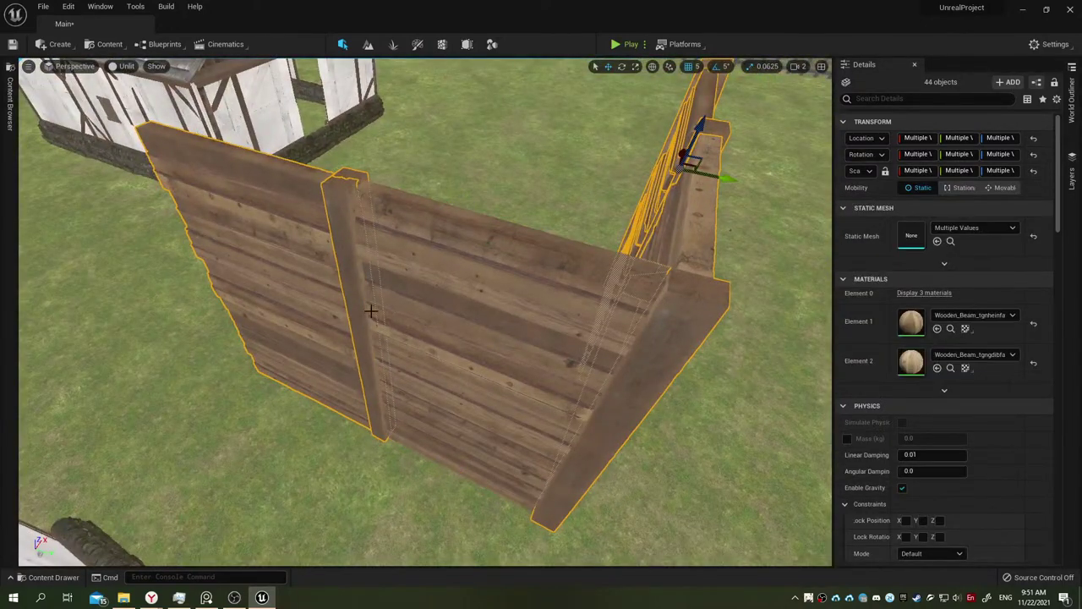
ctrl+click(340, 237)
ctrl+click(353, 179)
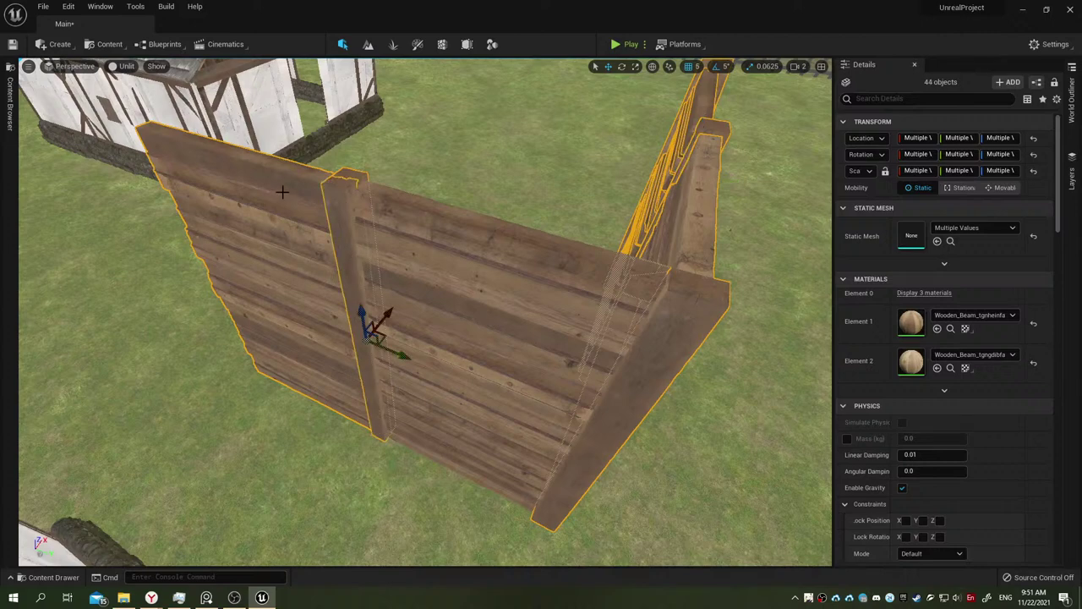
ctrl+click(314, 193)
ctrl+click(349, 181)
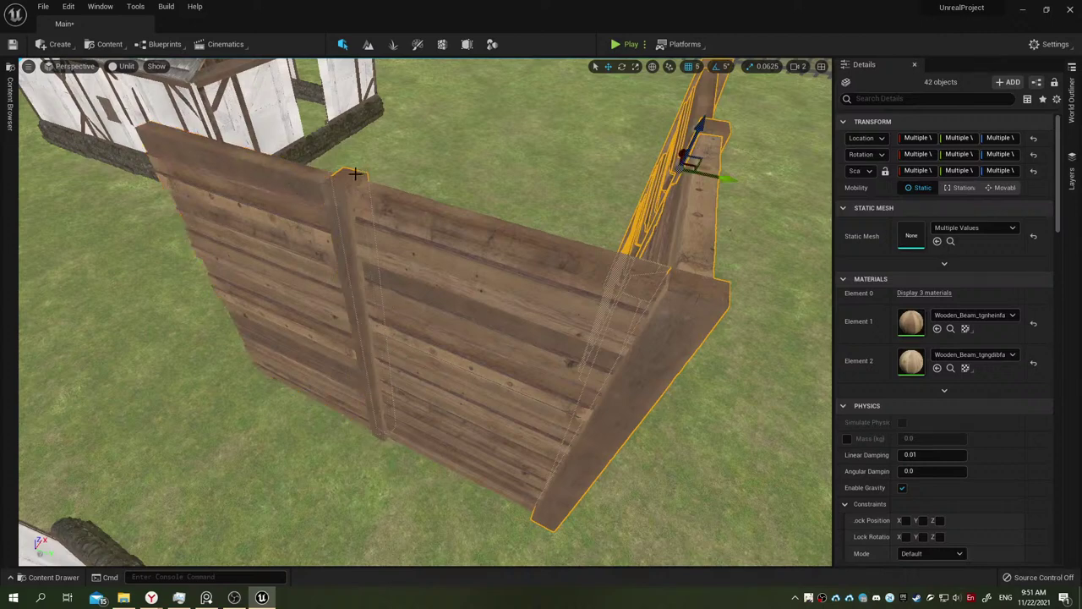
alt+drag(422, 239, 338, 239)
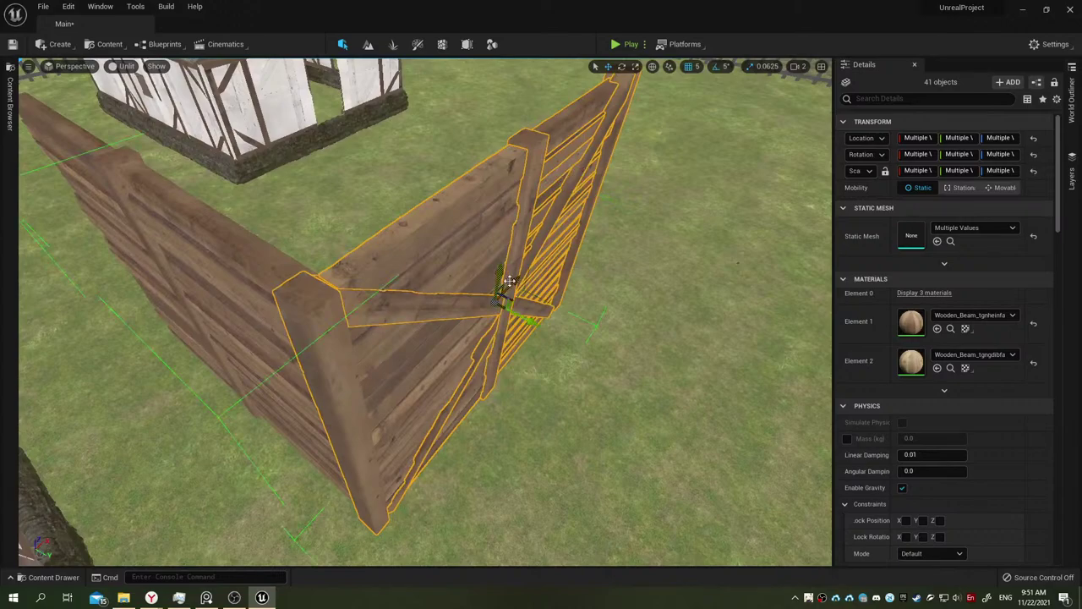
drag(506, 288, 542, 251)
Step: Select the full 42-piece wooden partition and view it front-on and from around
mouse_move(362, 311)
right_down()
mouse_move(309, 293)
mouse_move(362, 311)
right_up()
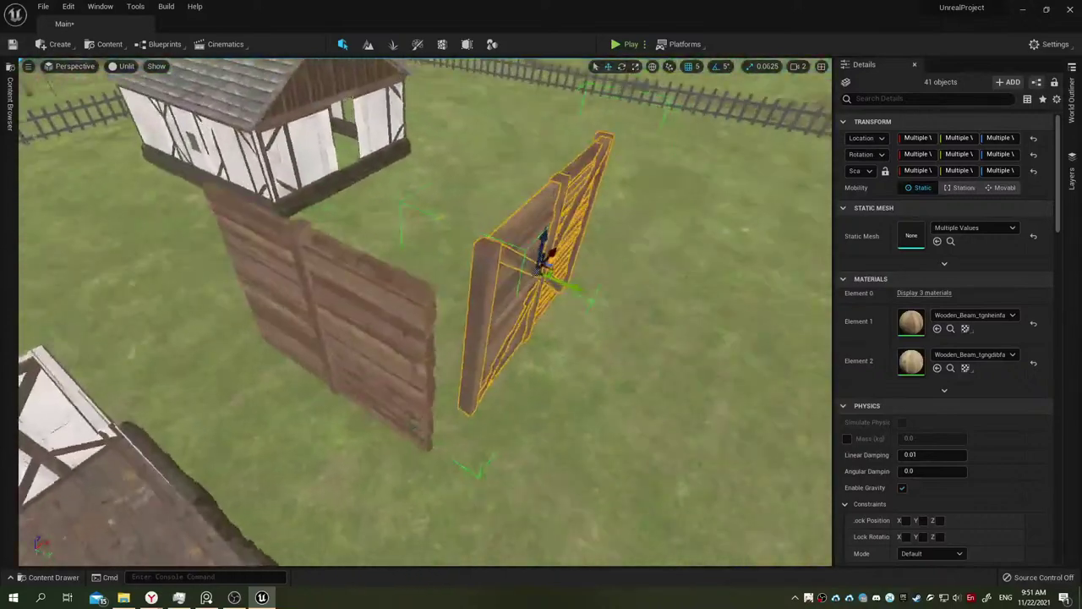
right_drag(416, 280, 415, 279)
click(416, 280)
ctrl+click(362, 266)
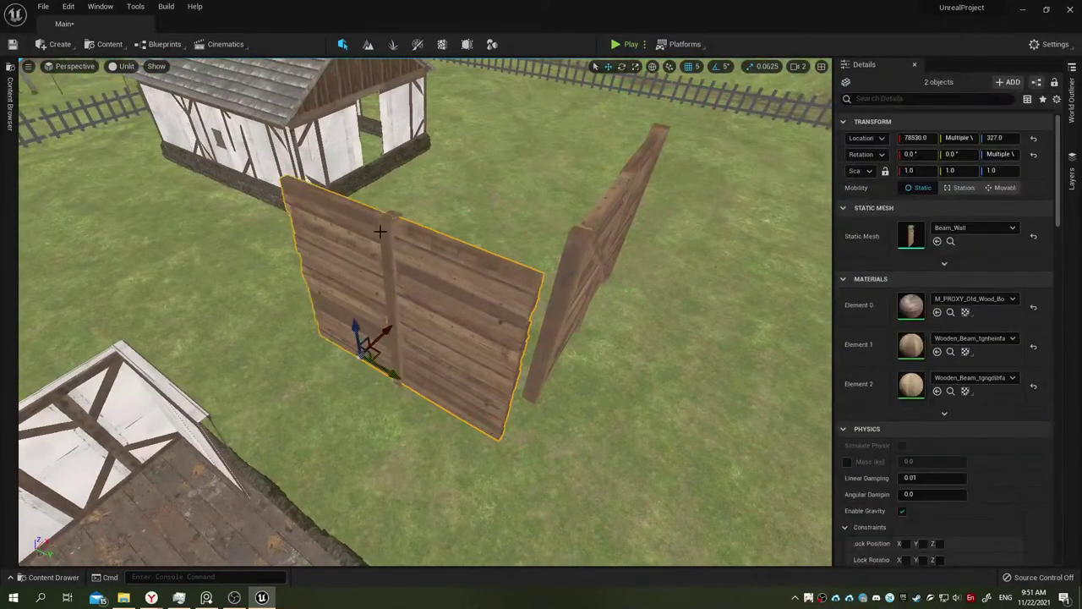
ctrl+click(383, 228)
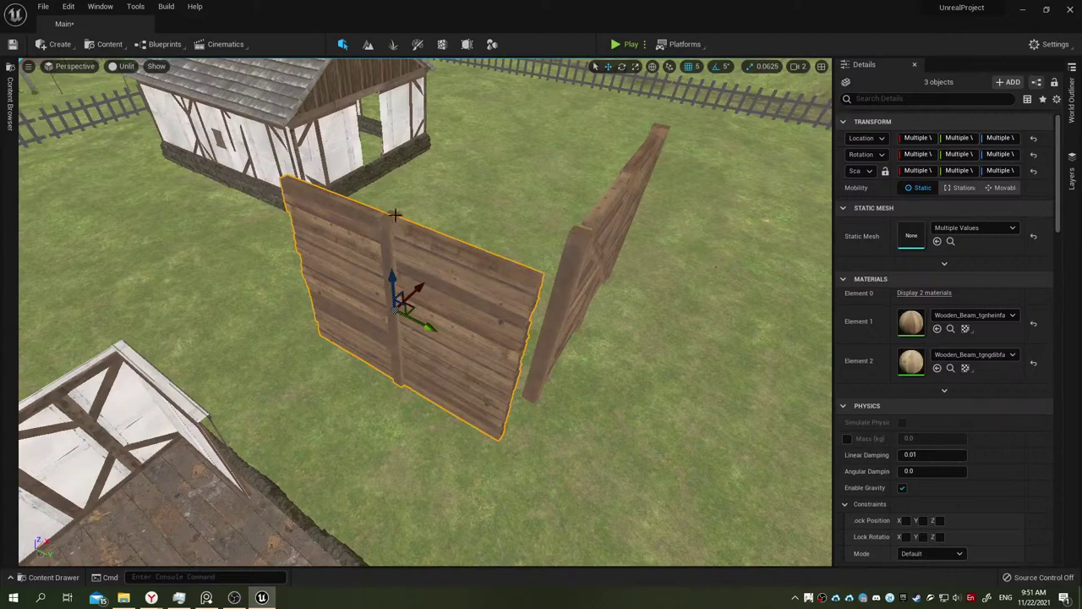
ctrl+click(394, 216)
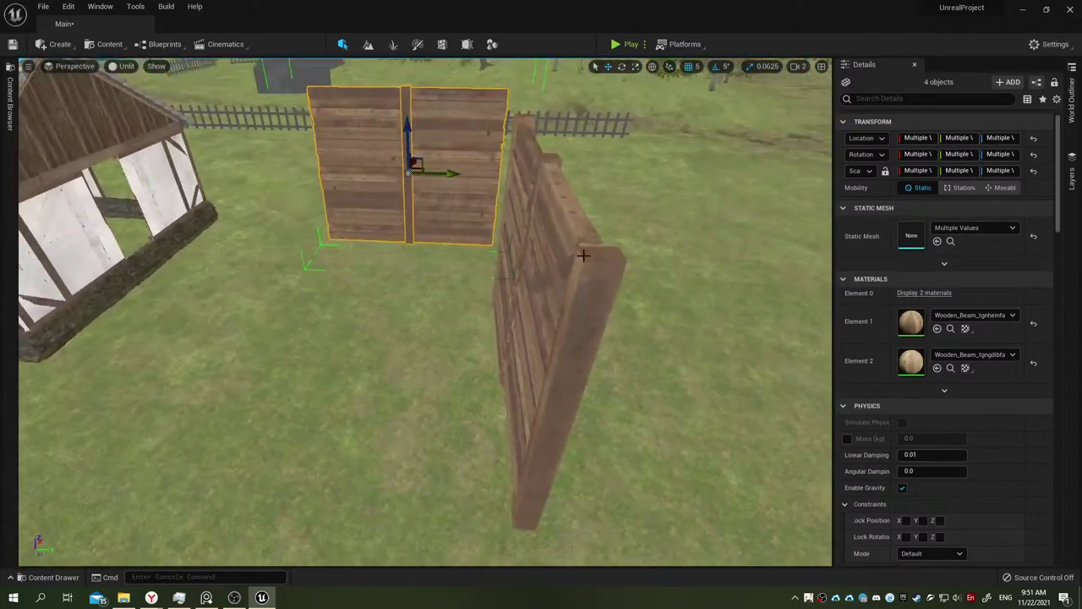
click(524, 294)
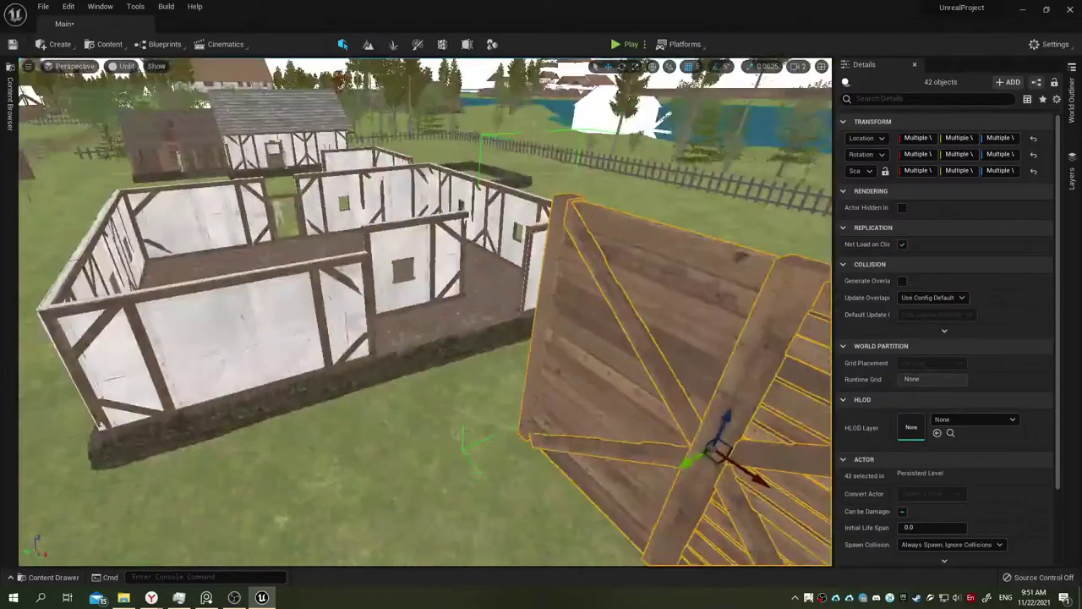
right_drag(423, 313, 423, 313)
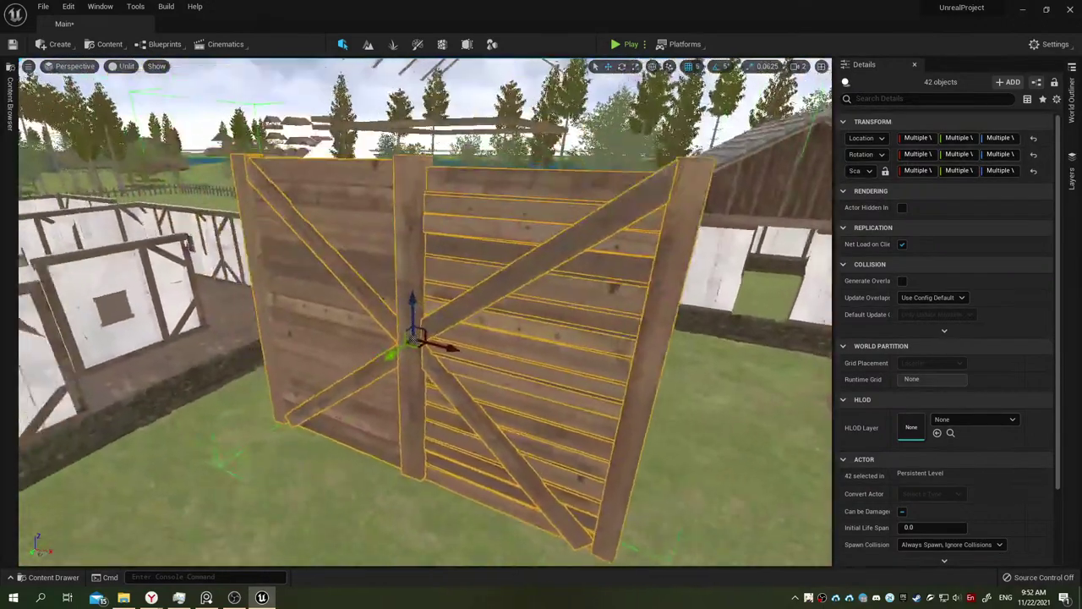
right_drag(496, 342, 496, 342)
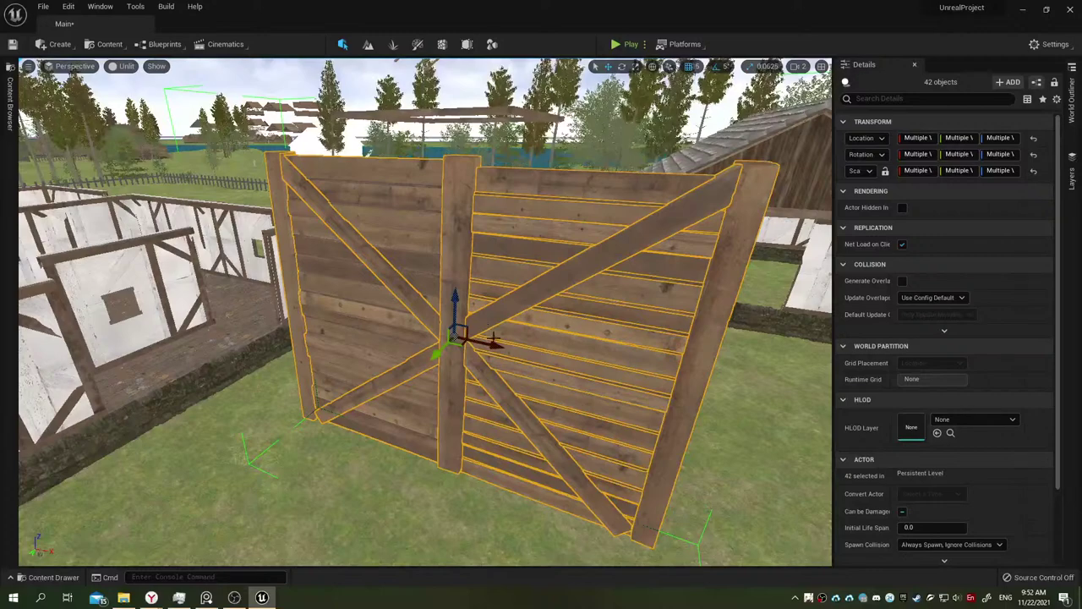
Step: Merge the 42 pieces into one static mesh, saved as Medieval_House_v1 in Environments/Houses/Medieval_House
right_click(496, 342)
mouse_move(569, 383)
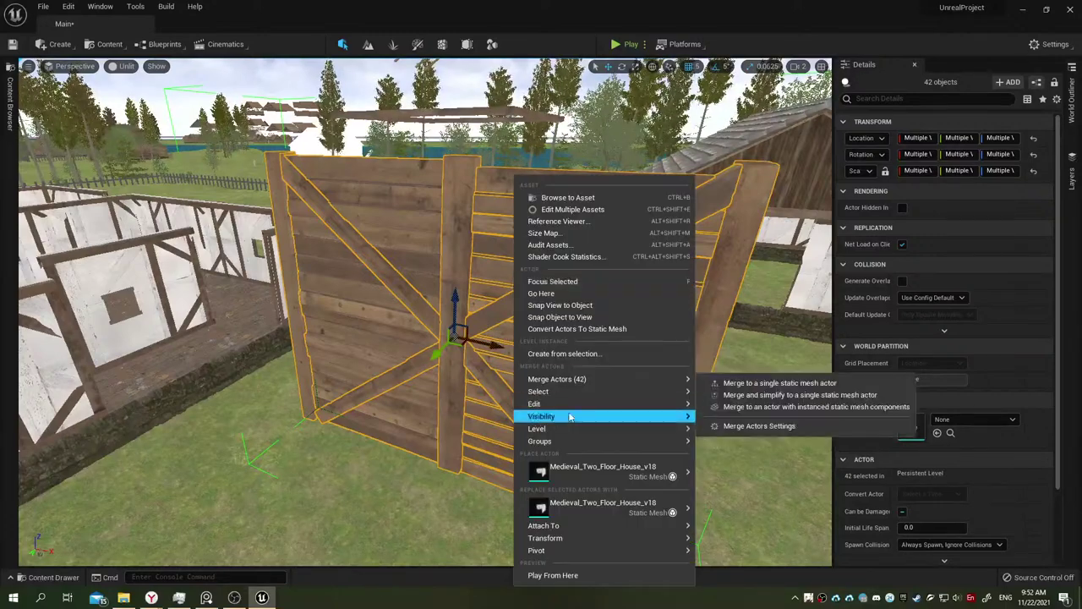
click(778, 383)
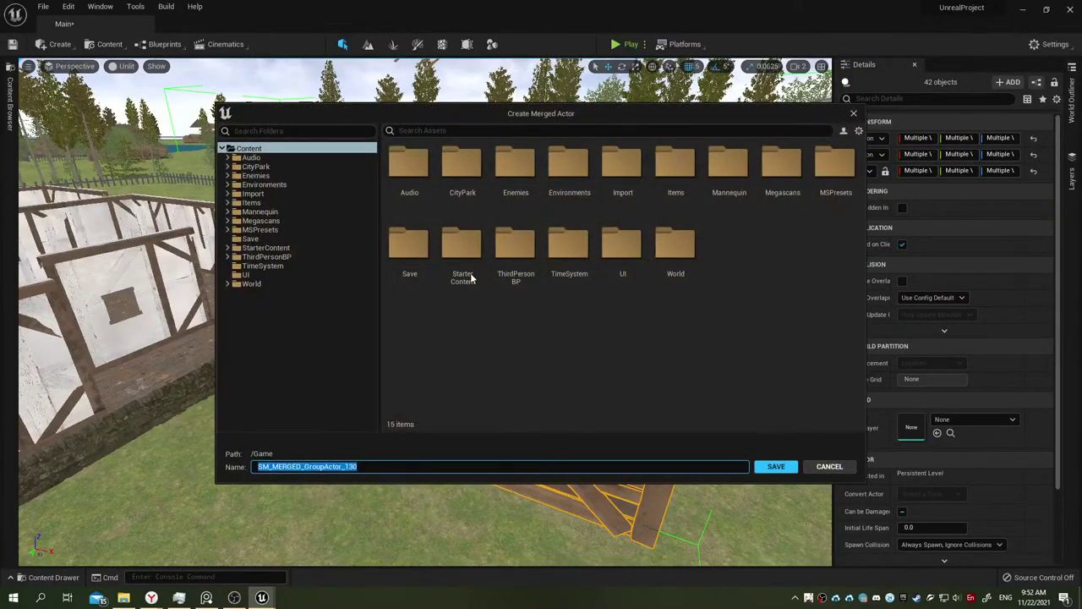
double_click(547, 171)
double_click(432, 176)
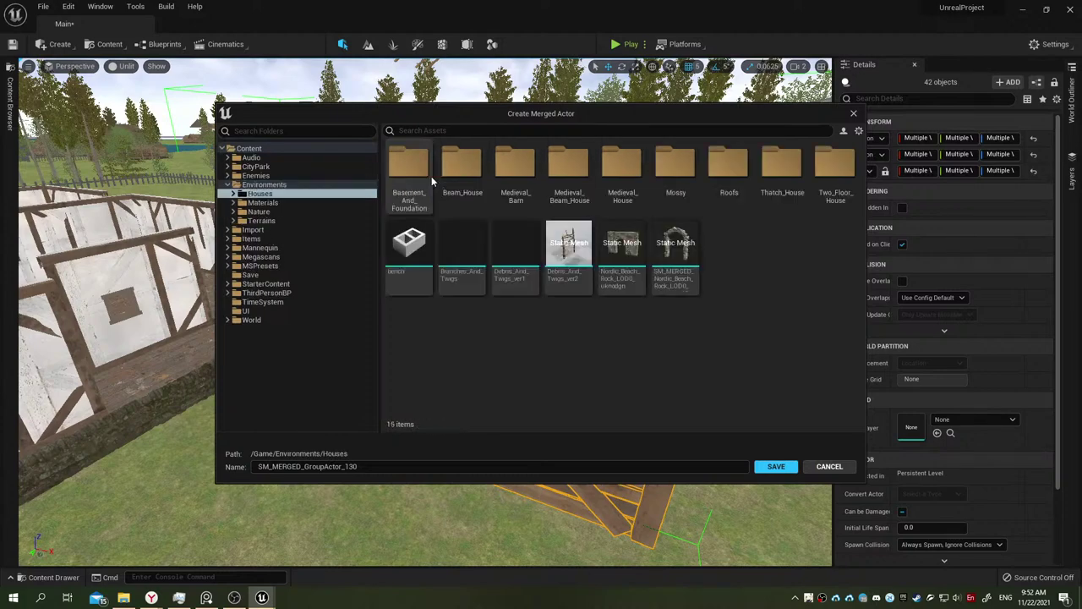
double_click(629, 172)
scroll(622, 355, down, 5)
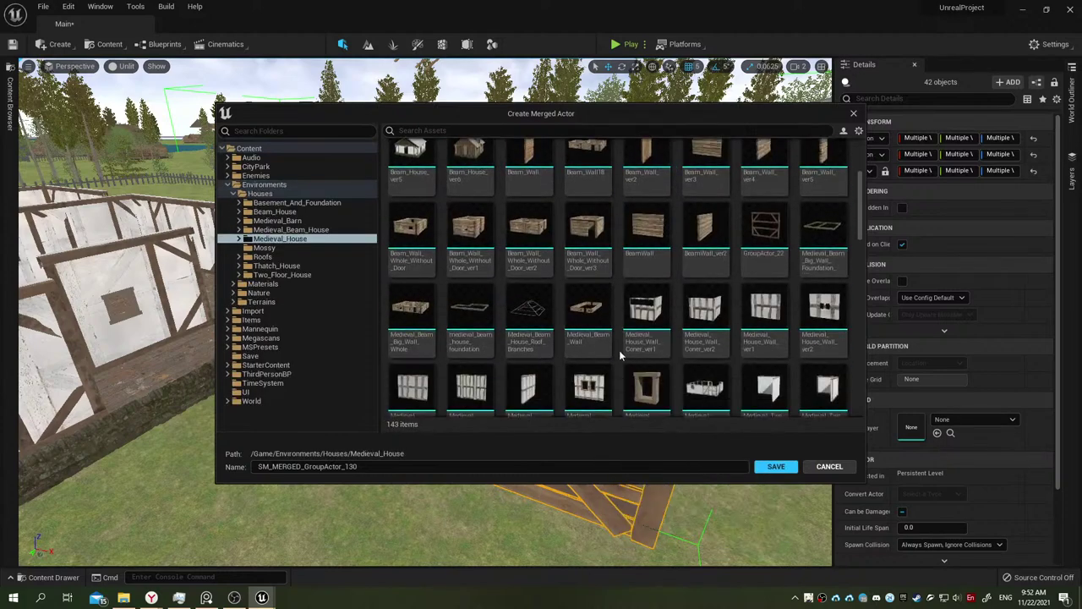
scroll(630, 373, down, 3)
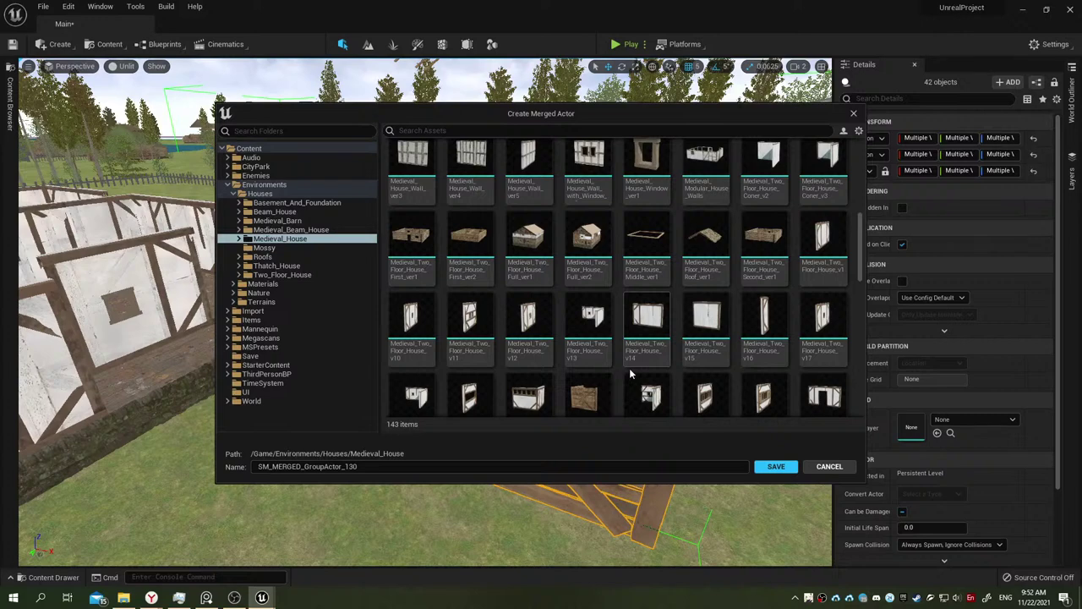
scroll(630, 372, down, 1)
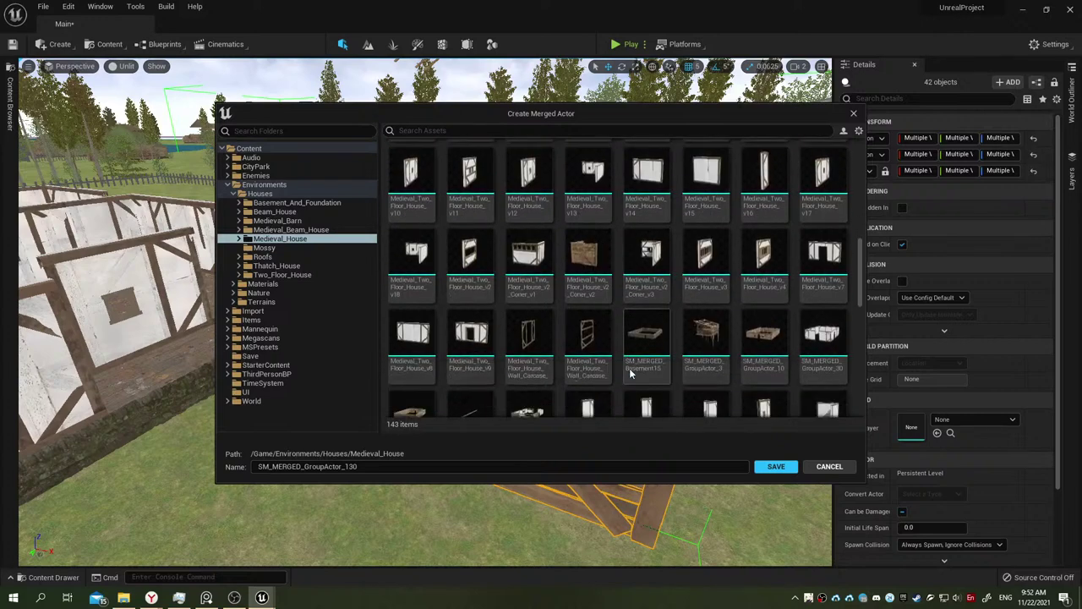
click(425, 292)
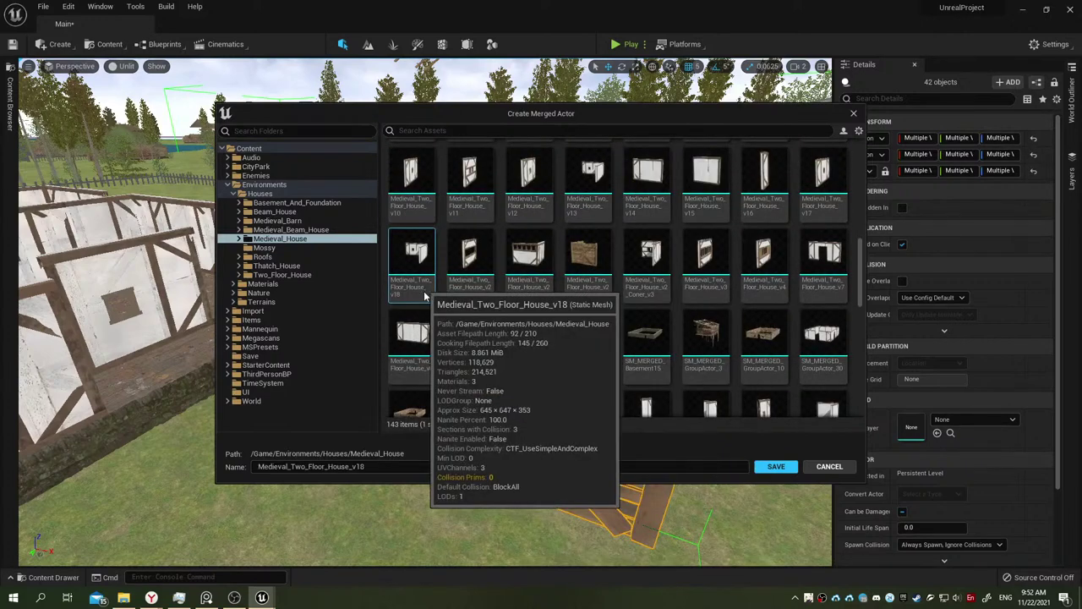
click(376, 466)
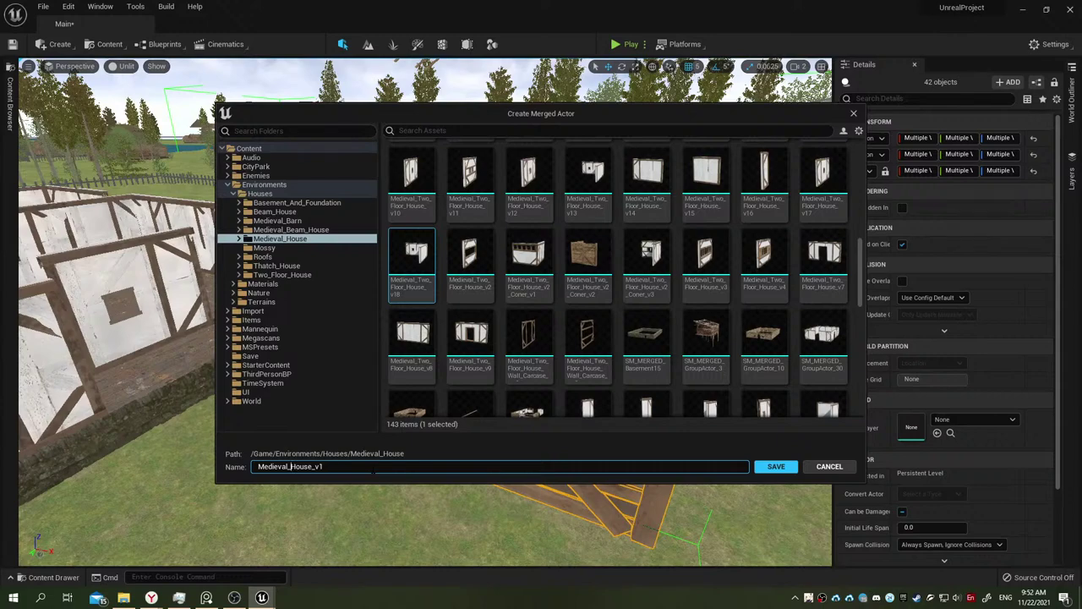
key(Return)
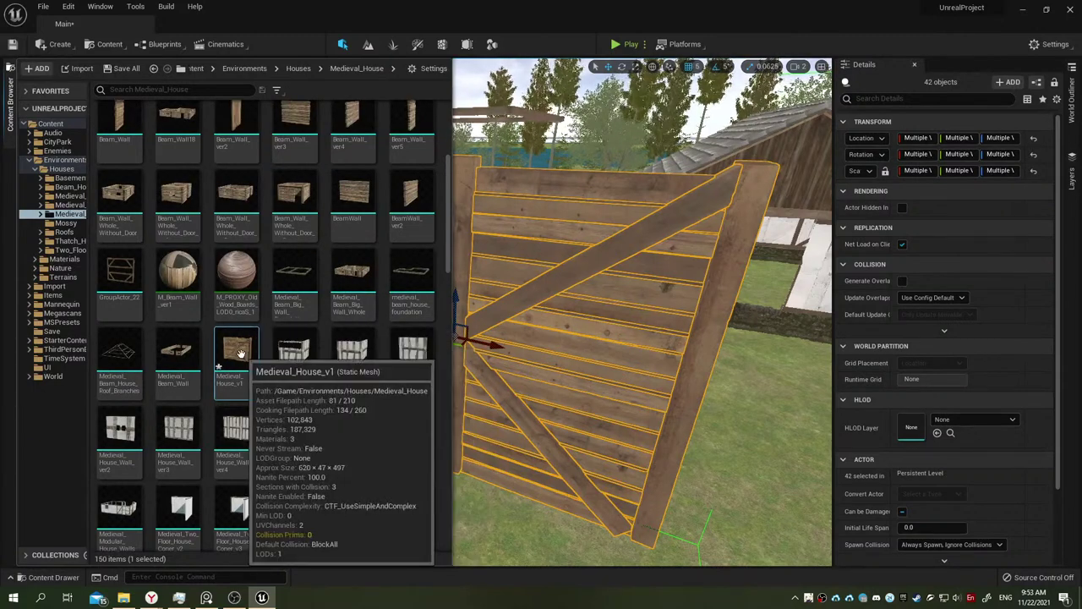
Step: Undo an extra merged-mesh placement and move the 42 original pieces aside to the right
mouse_move(240, 353)
mouse_down()
mouse_move(398, 362)
mouse_move(245, 315)
mouse_up()
key(ctrl+z)
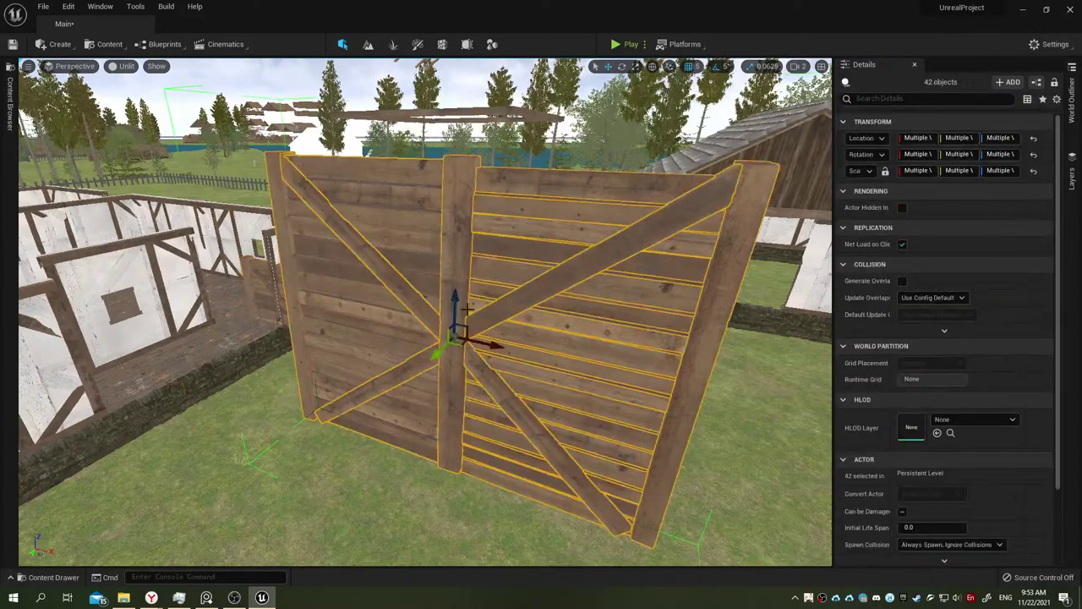
mouse_move(489, 347)
mouse_down()
mouse_move(827, 420)
mouse_move(482, 343)
mouse_up()
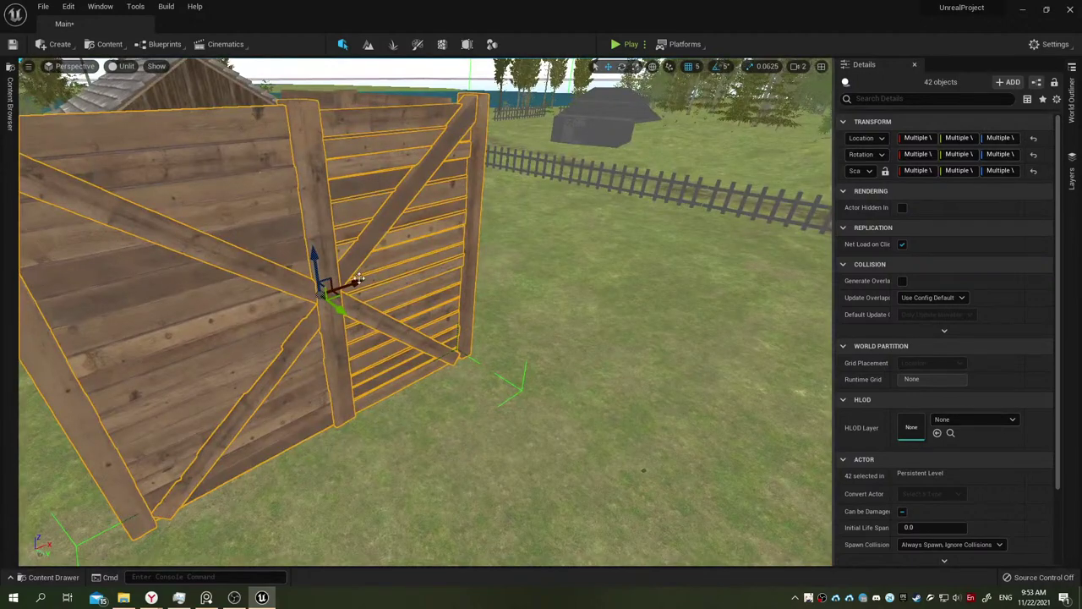
right_drag(359, 279, 360, 279)
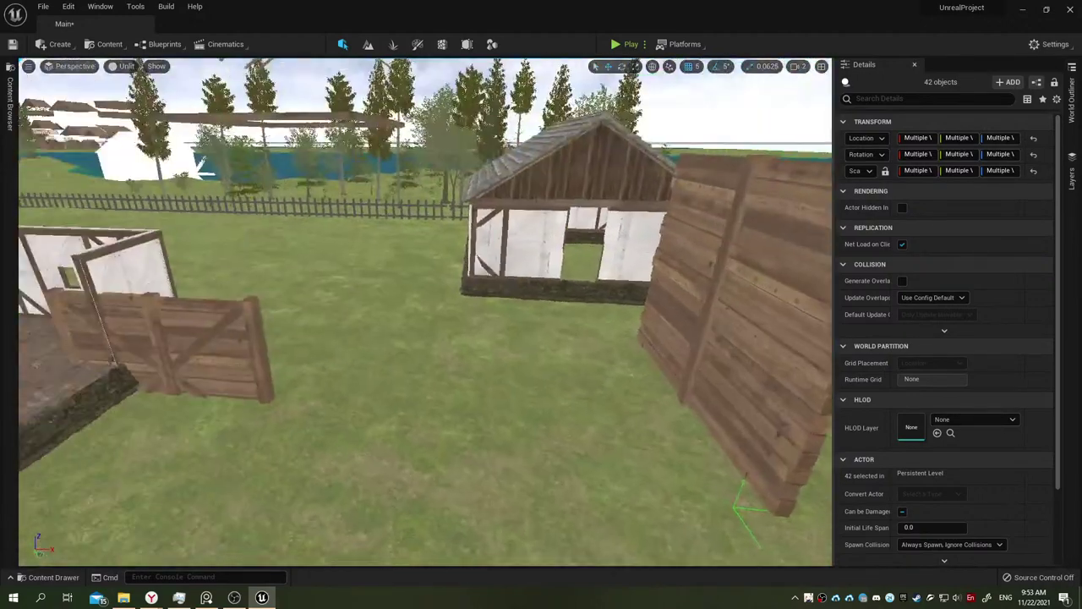
right_drag(521, 225, 522, 225)
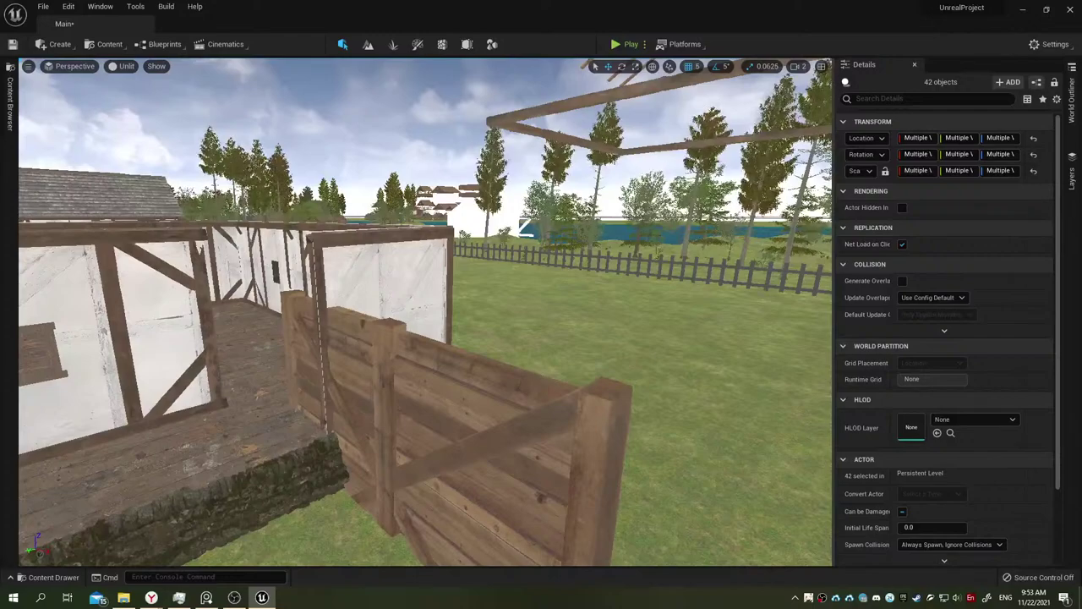
Step: Scale the merged Medieval_House_v1 wall to 0.8 in X and Y
click(507, 381)
right_drag(507, 380, 538, 340)
click(909, 250)
text(0.8)
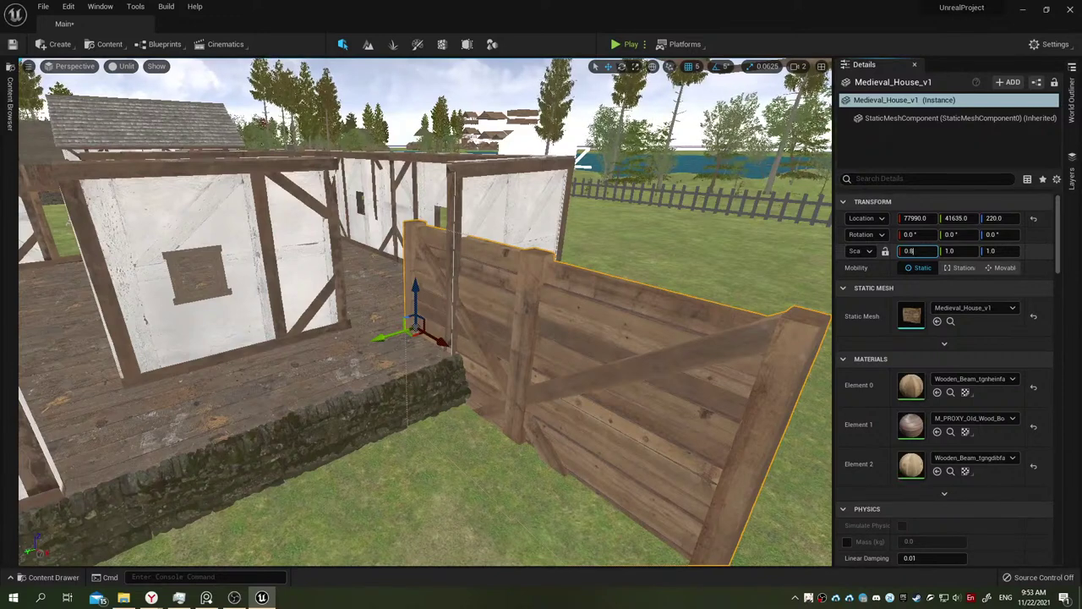
key(Tab)
text(0)
key(Tab)
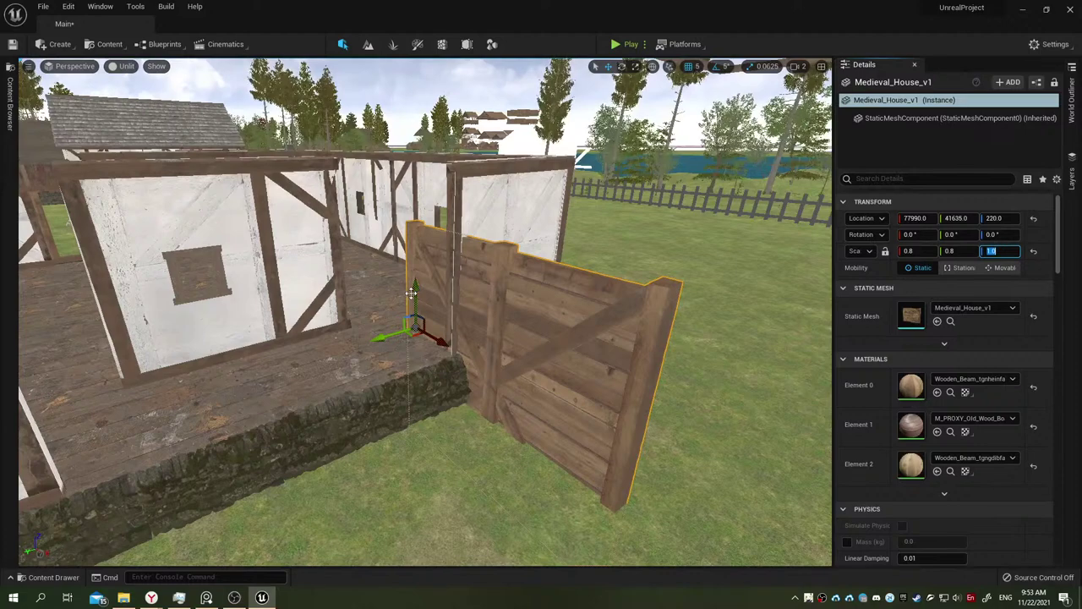
Step: Raise the wall, rotate it -90° and slide it into the house wall gap
drag(411, 293, 421, 235)
key(e)
mouse_move(431, 271)
mouse_down()
mouse_move(470, 260)
mouse_move(465, 252)
mouse_up()
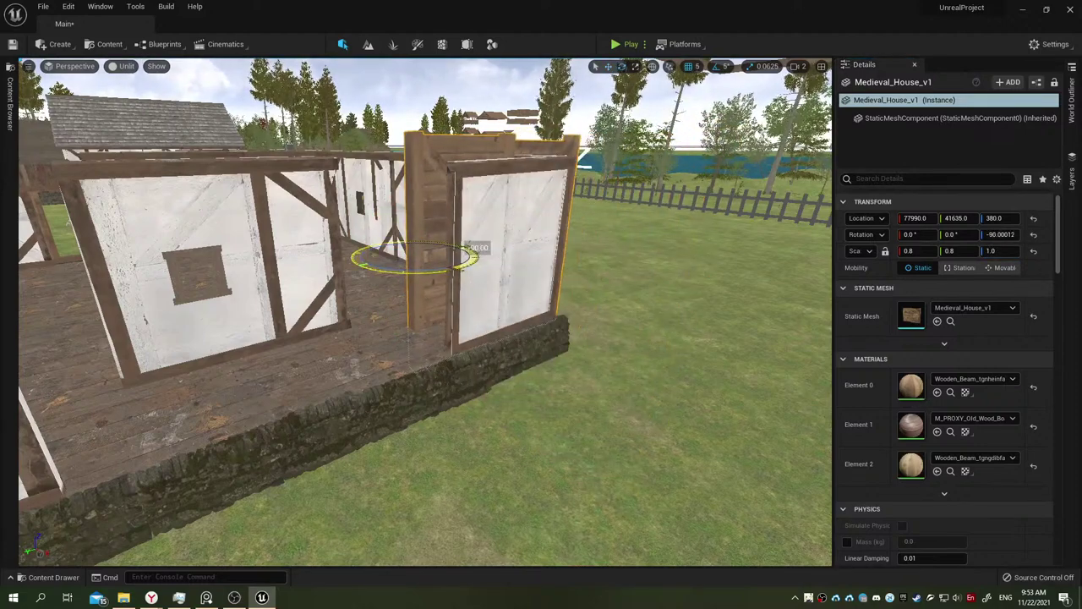
key(w)
mouse_move(389, 259)
mouse_down()
mouse_move(156, 296)
mouse_move(239, 373)
mouse_up()
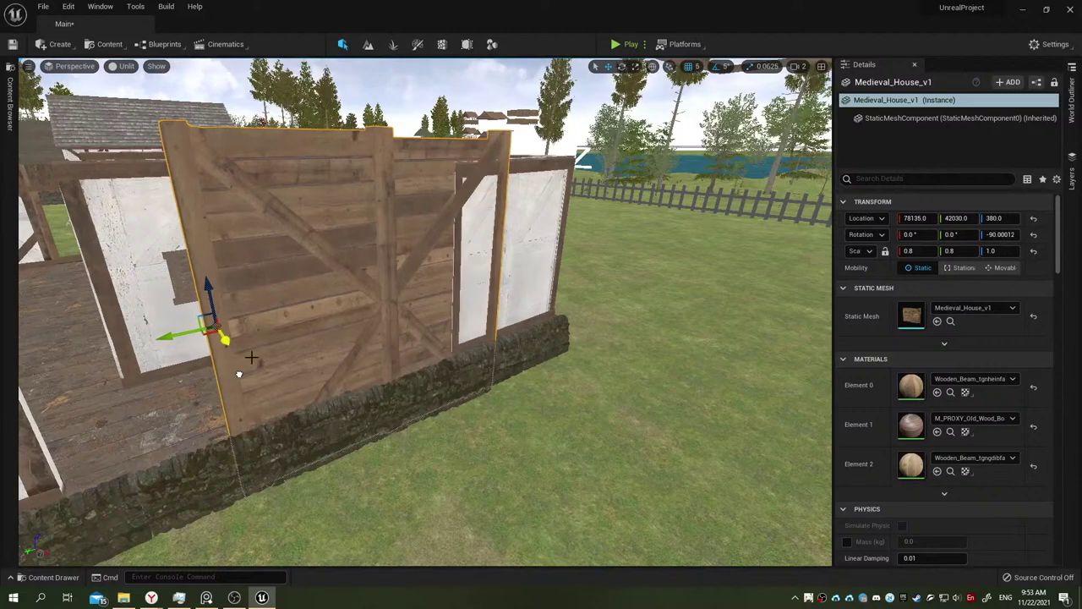
right_drag(224, 336, 169, 339)
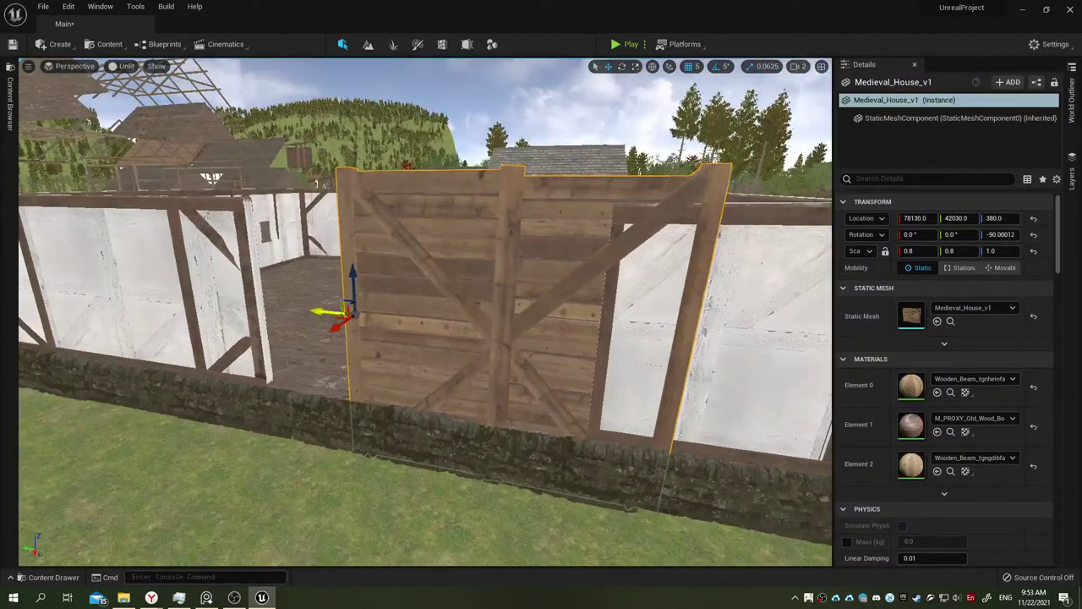
drag(334, 311, 381, 272)
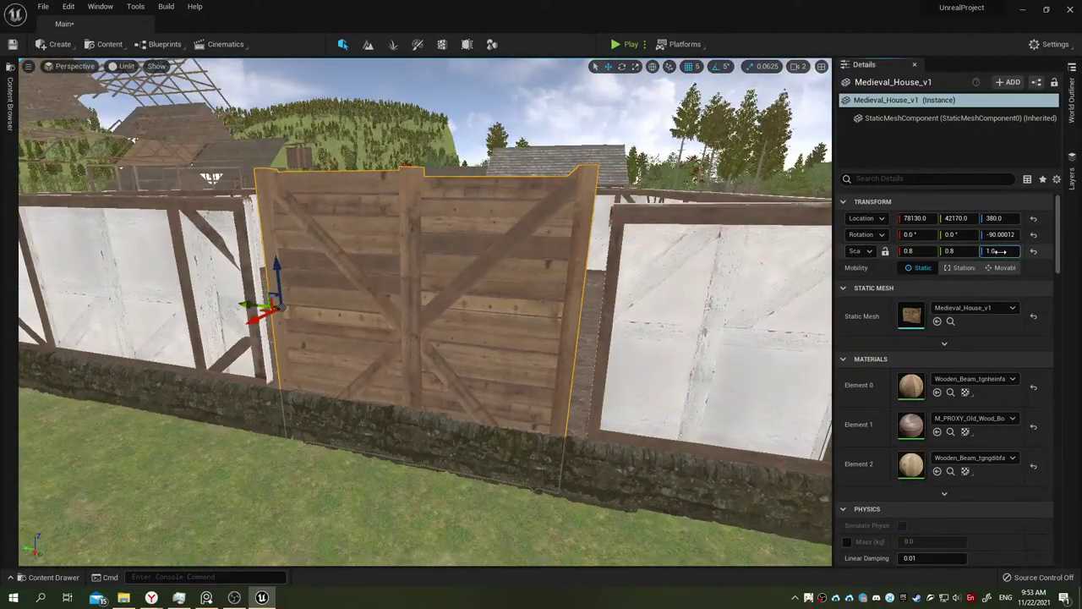
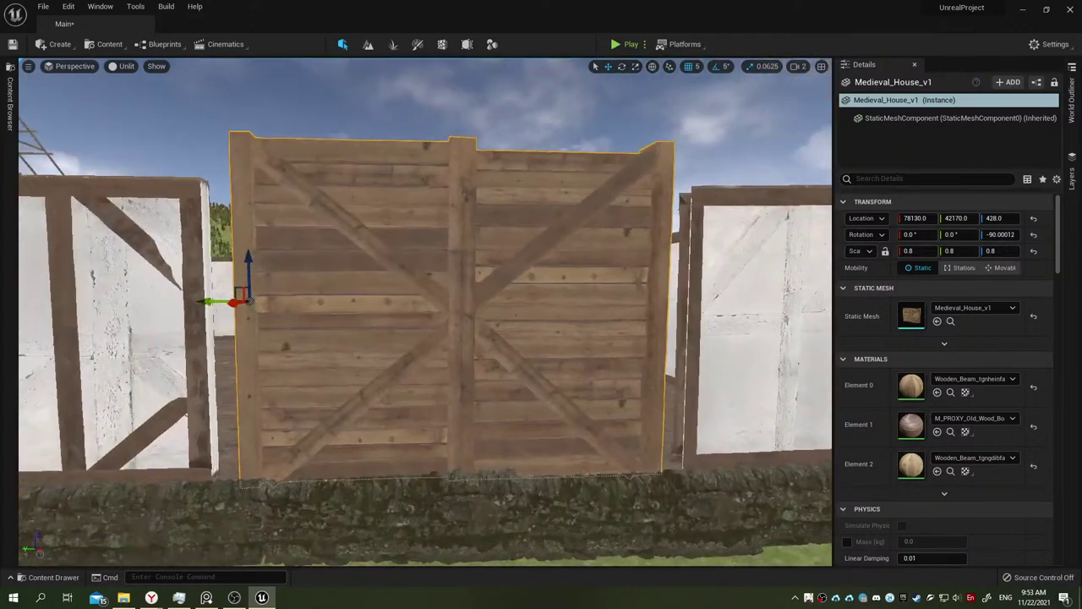
Step: Slide the wooden plank gate along Y to 42124 so it meets the white half-timbered wall
right_drag(373, 276, 339, 276)
drag(209, 302, 248, 315)
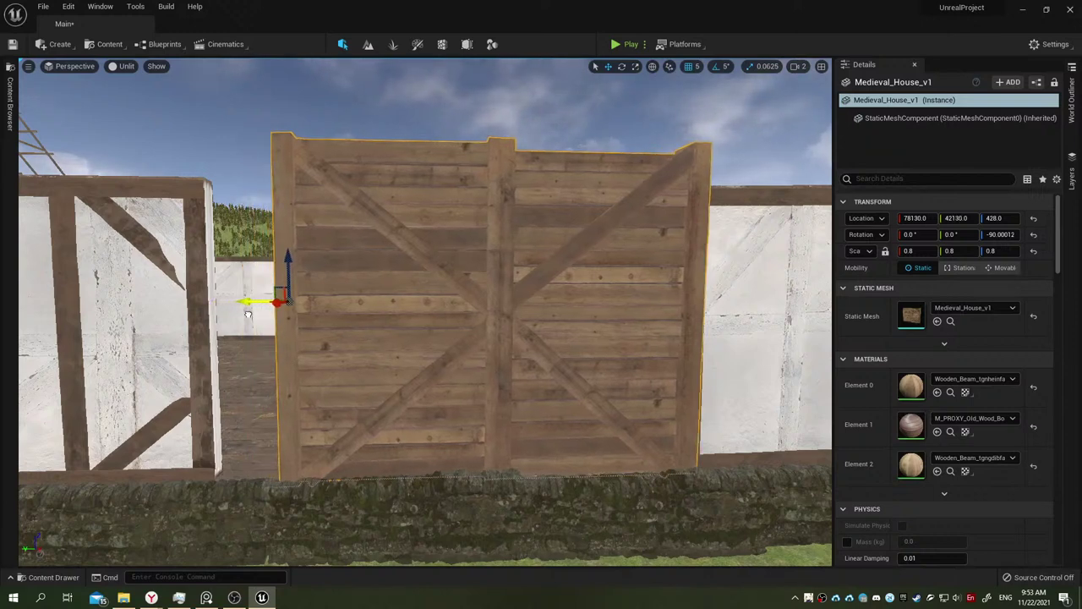
right_drag(247, 315, 211, 322)
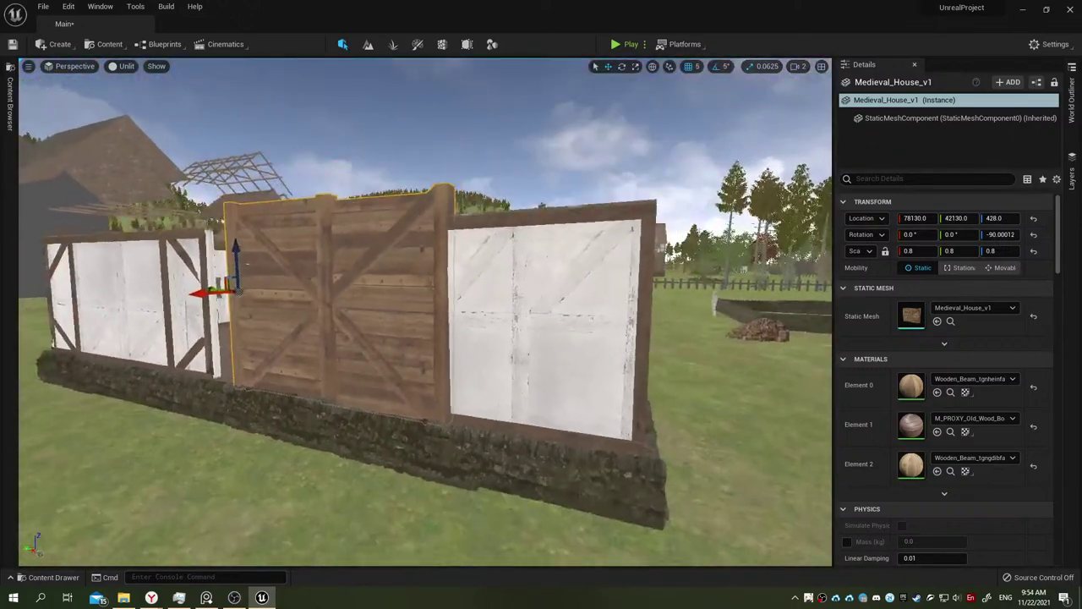
right_drag(211, 321, 229, 320)
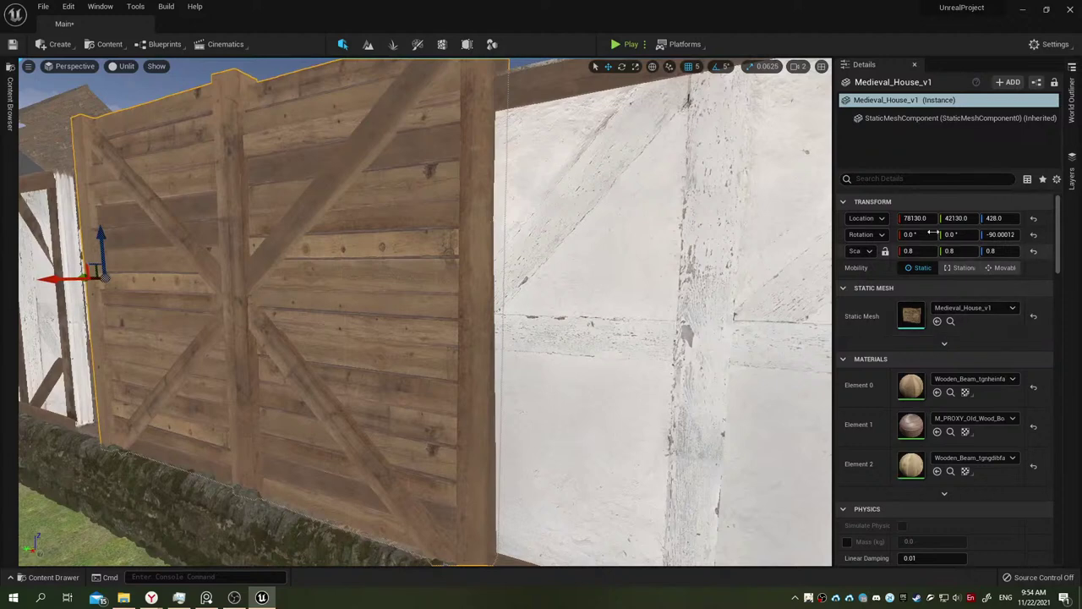
Step: Undo the accidental X and Z nudges so the gate stays at 78130, 42124, 428
mouse_move(915, 218)
mouse_down()
mouse_move(963, 218)
mouse_move(949, 218)
mouse_up()
key(ctrl+z)
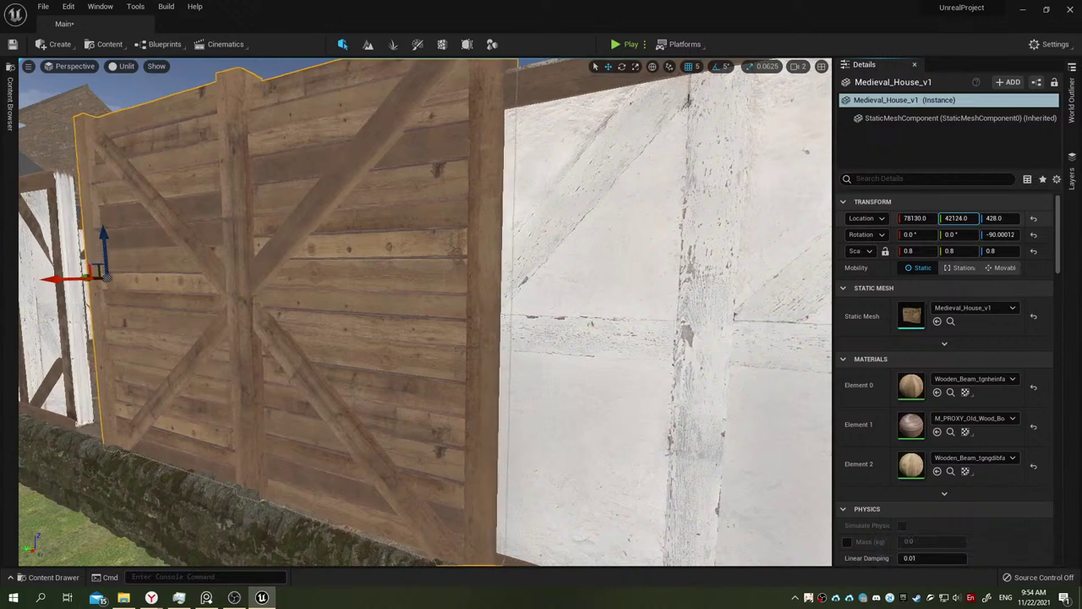
right_drag(670, 279, 671, 222)
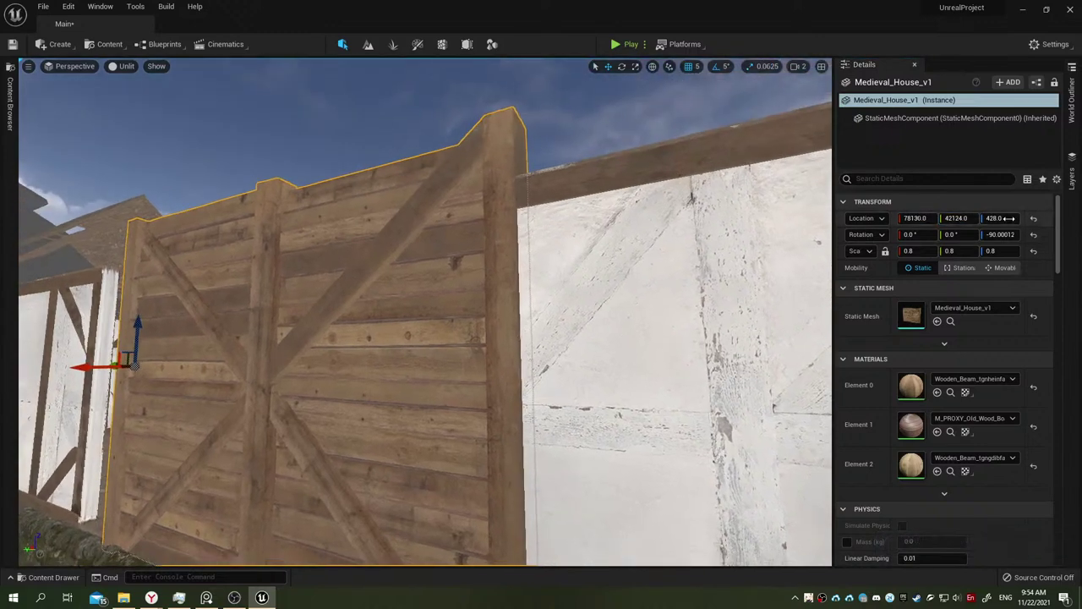
drag(1009, 218, 1018, 218)
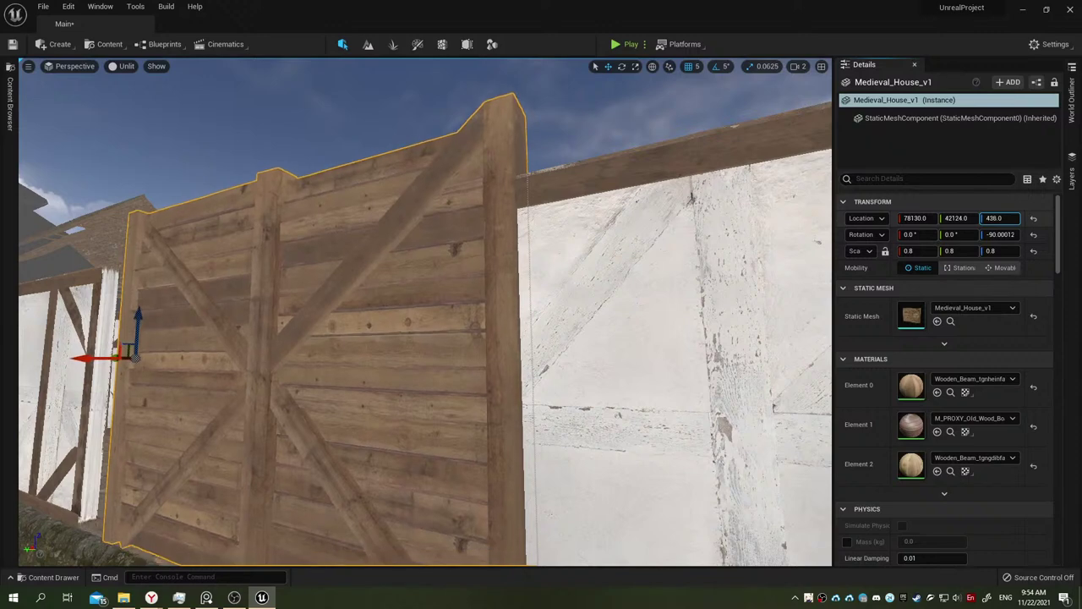
key(ctrl+z)
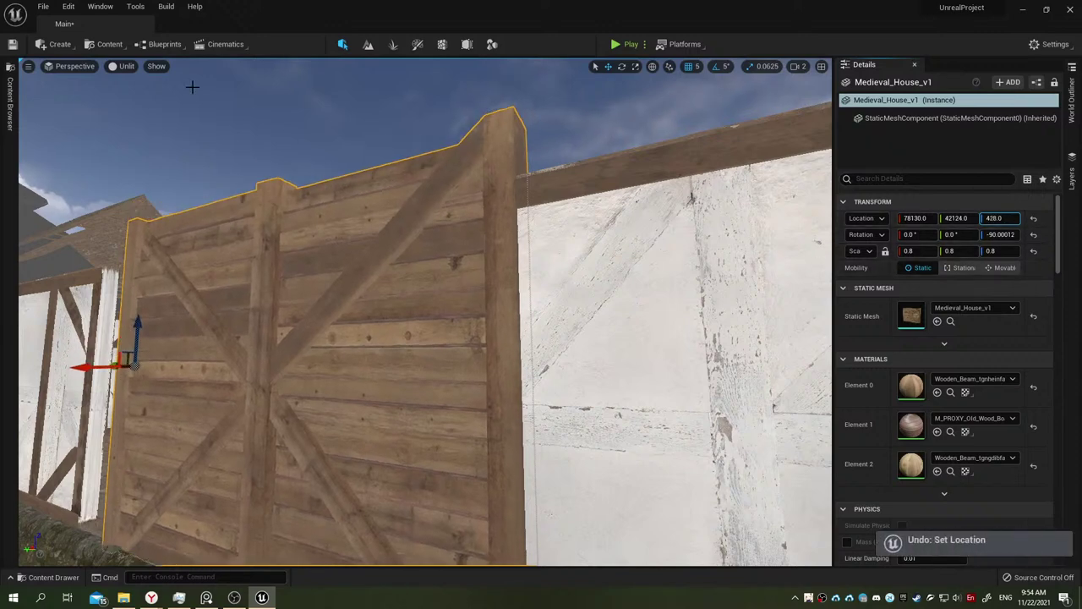
right_drag(192, 87, 192, 110)
Step: Move the gate's pivot to the Bottom box position with the Pivot tool, then return to Select mode
click(492, 44)
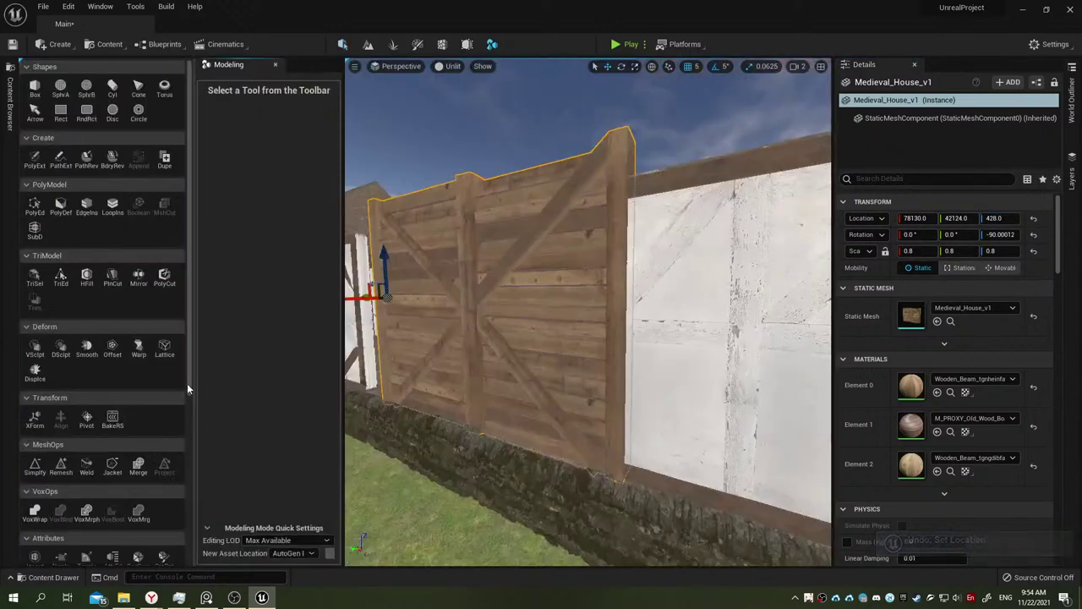
click(86, 416)
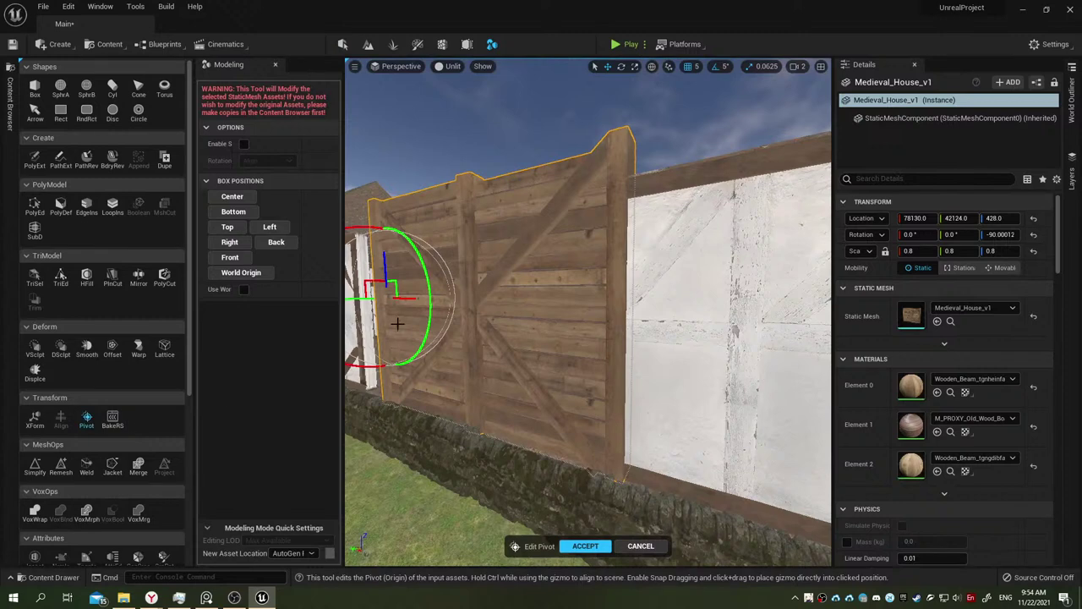
click(239, 211)
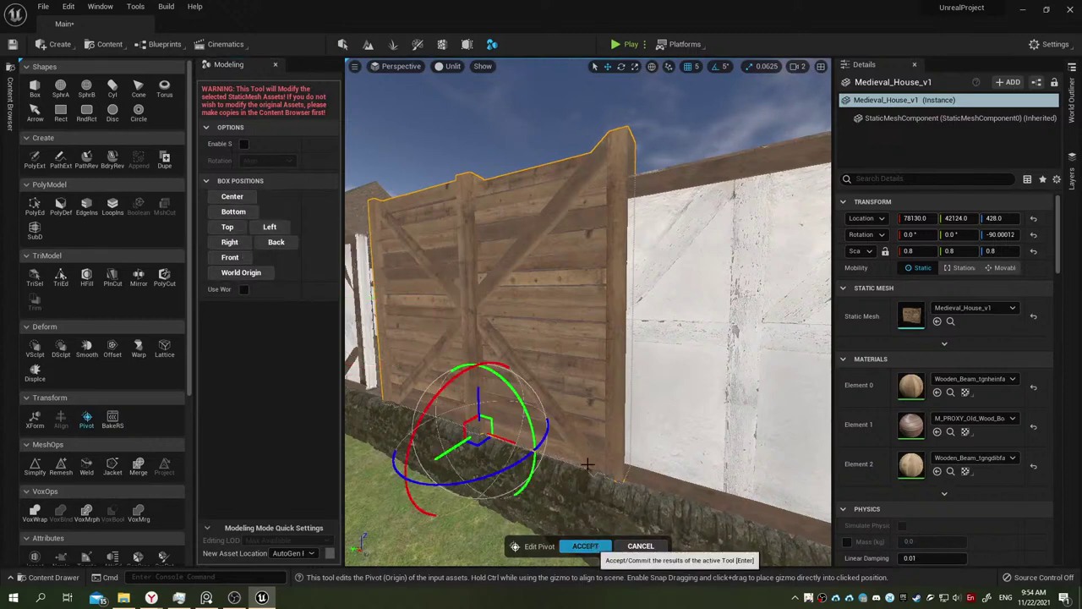
key(Return)
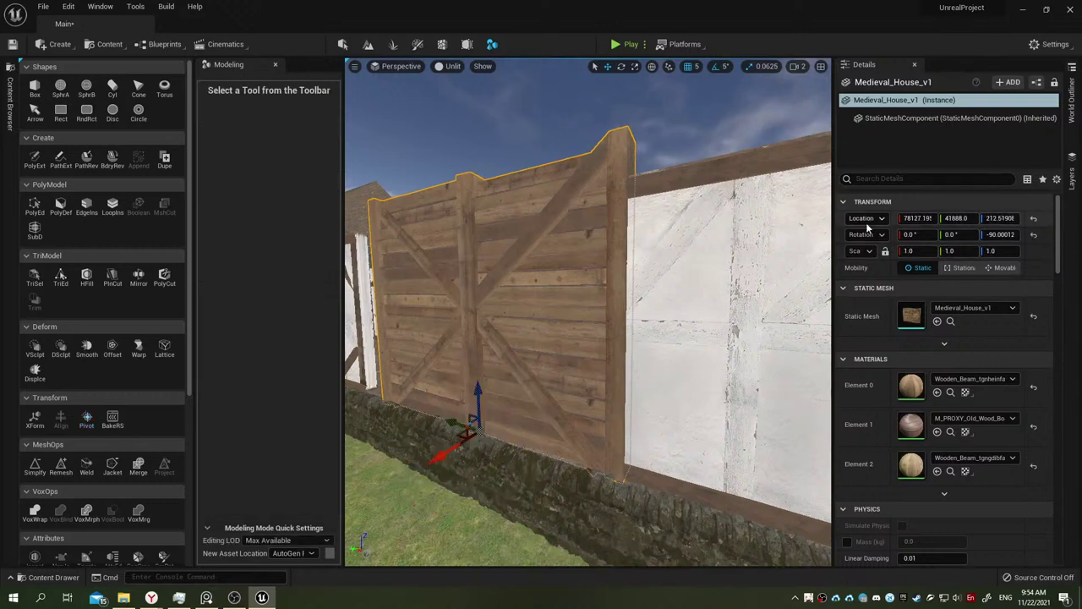
key(shift+1)
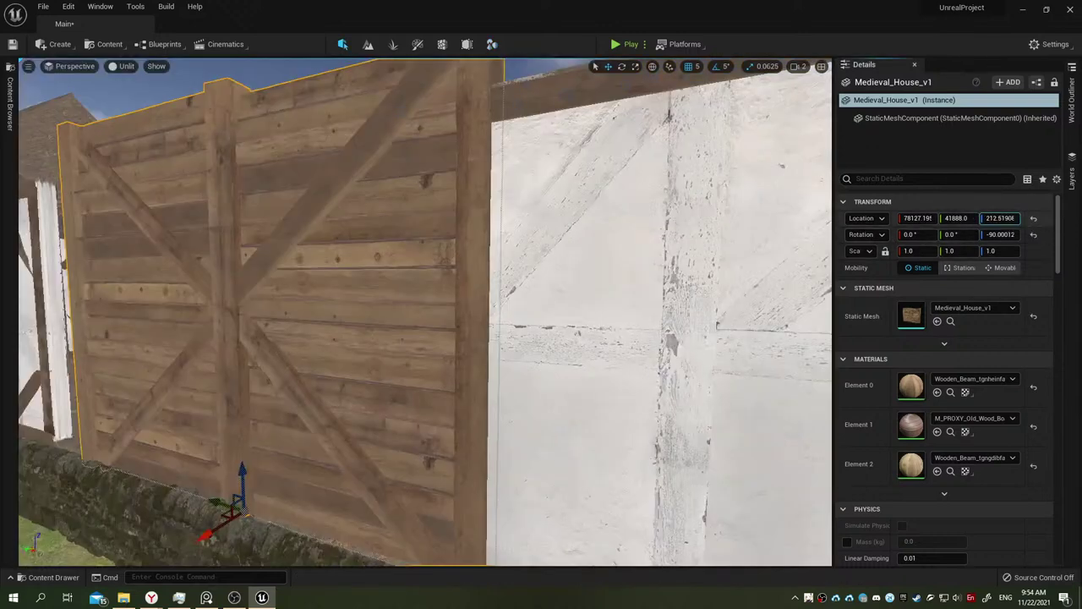
Step: Set the gate's Location Z to 213 and bring its Scale Z down to 0.875
text(213)
key(Return)
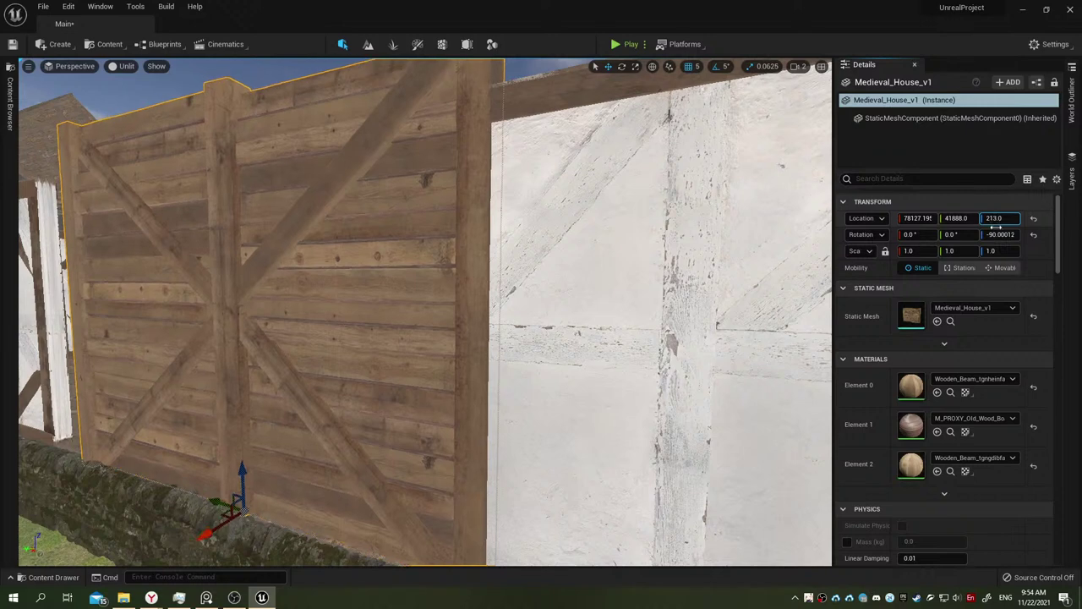
mouse_move(1000, 250)
mouse_down()
mouse_move(981, 250)
mouse_move(1002, 250)
mouse_up()
text(0.9175)
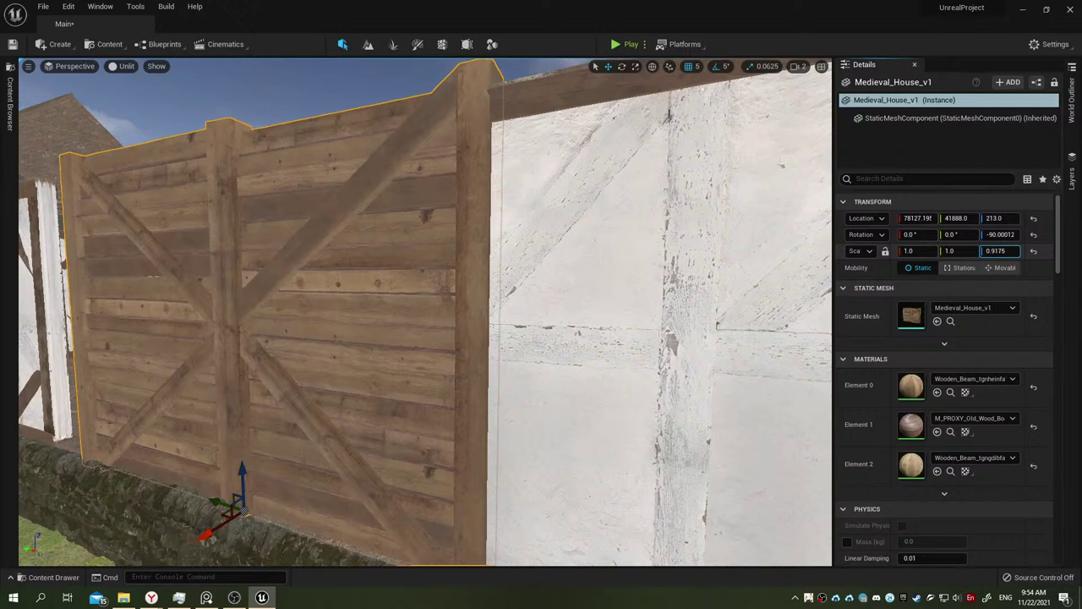
right_drag(423, 313, 510, 240)
drag(1002, 251, 984, 250)
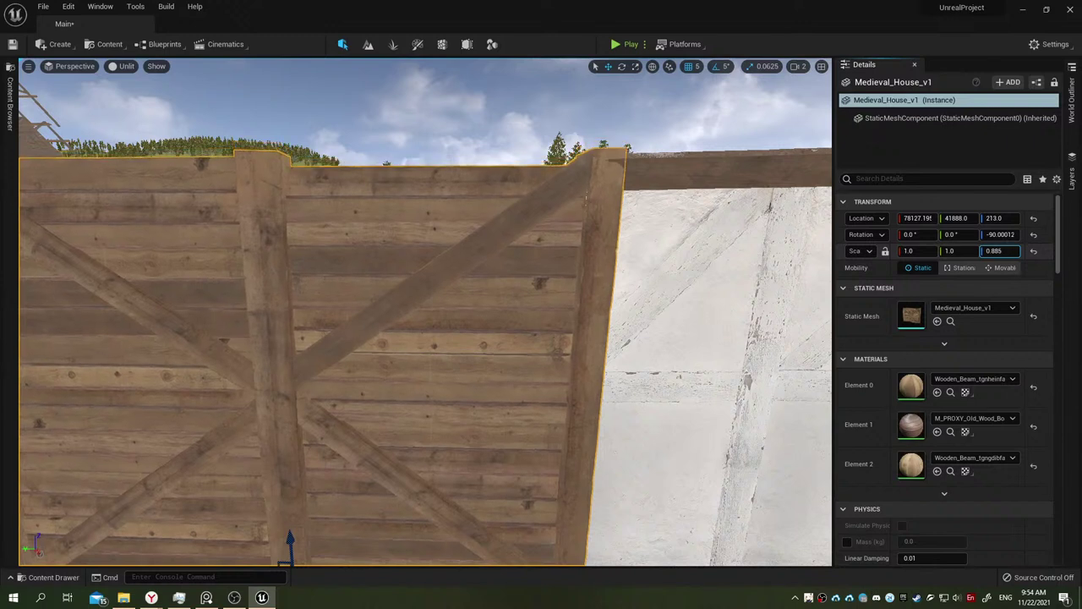
drag(985, 251, 981, 251)
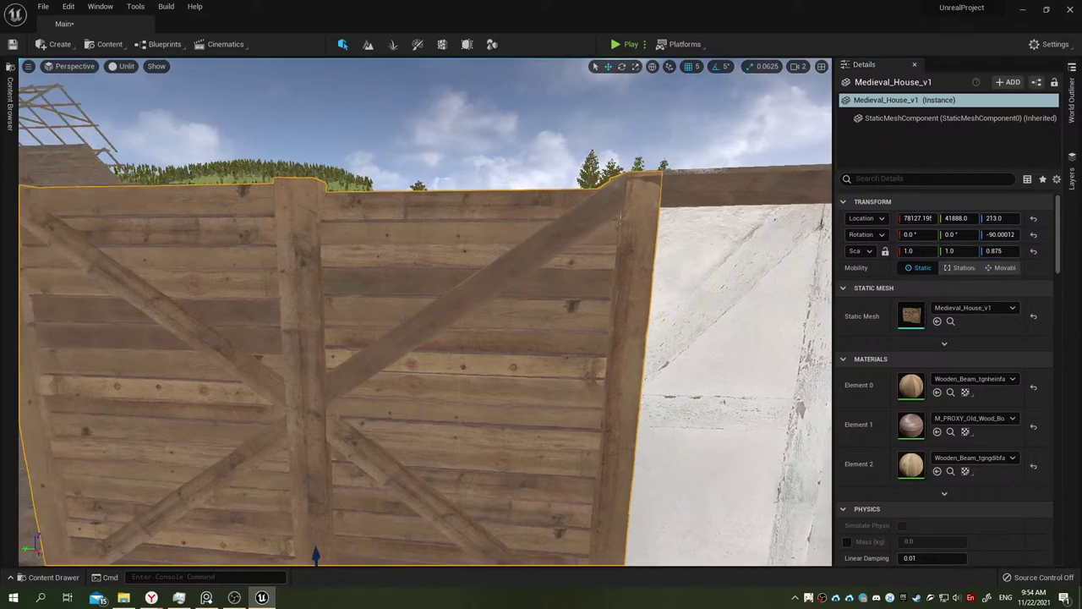
right_drag(423, 338, 381, 321)
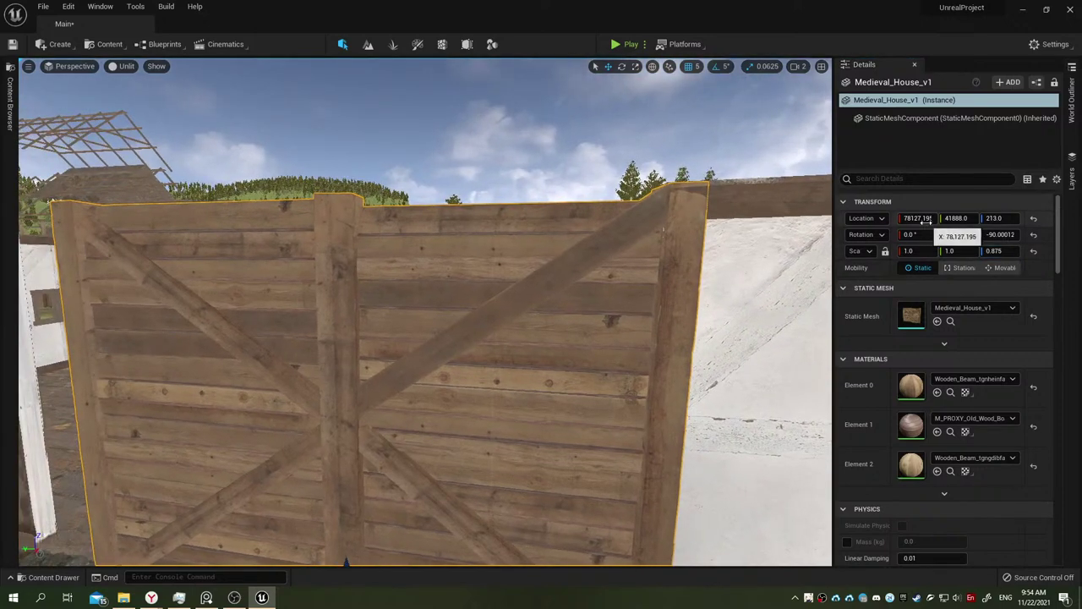
Step: Narrow the gate to Scale X 0.8
mouse_move(922, 250)
mouse_down()
mouse_move(896, 251)
mouse_move(912, 250)
mouse_up()
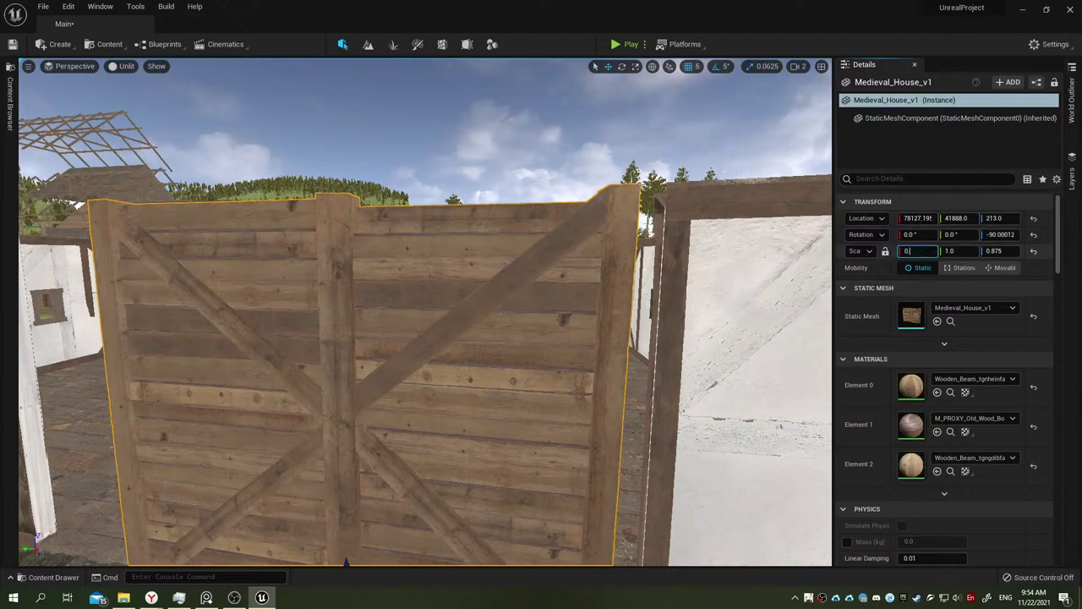
text(.8)
key(Return)
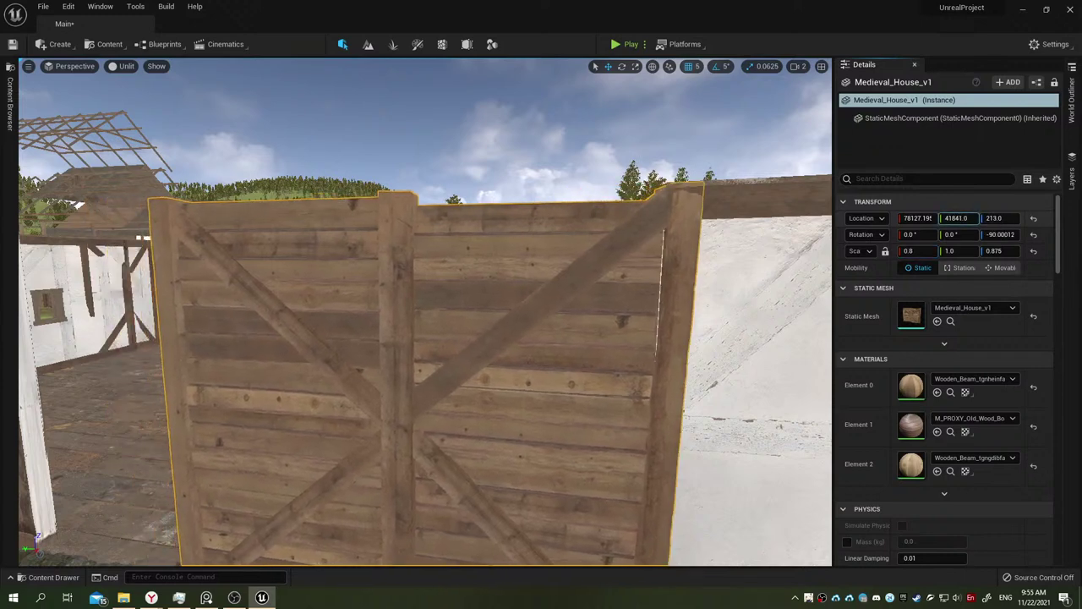
mouse_move(503, 329)
right_down()
mouse_move(286, 563)
mouse_move(212, 548)
mouse_move(241, 474)
mouse_move(179, 516)
mouse_move(170, 507)
mouse_move(523, 325)
right_up()
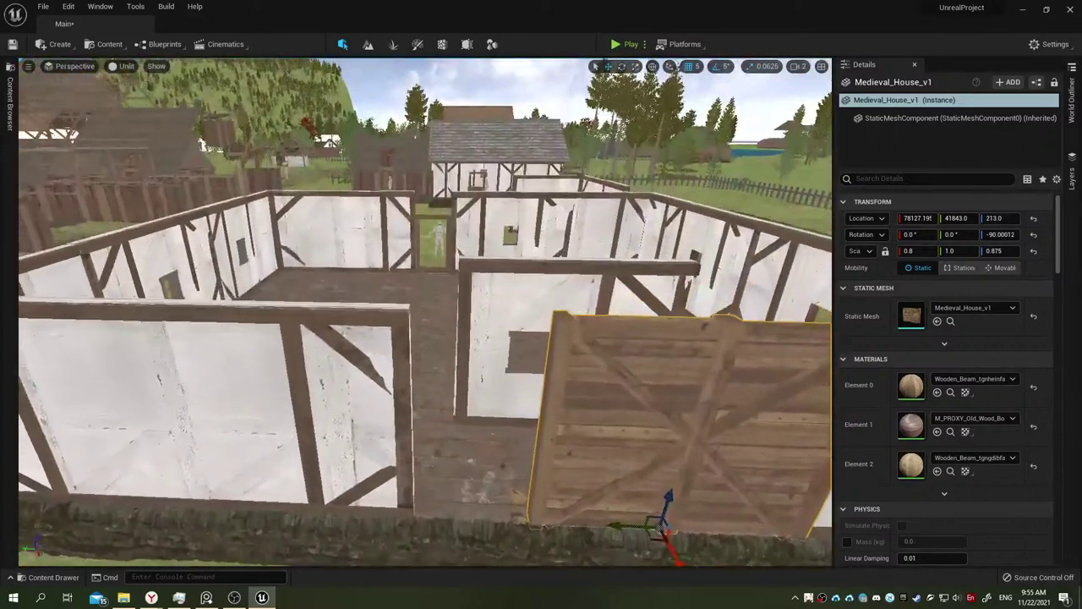
Step: Select the white half-timbered wall section SM_MERGED_GroupActor_99 and rotate it about 180°
click(541, 245)
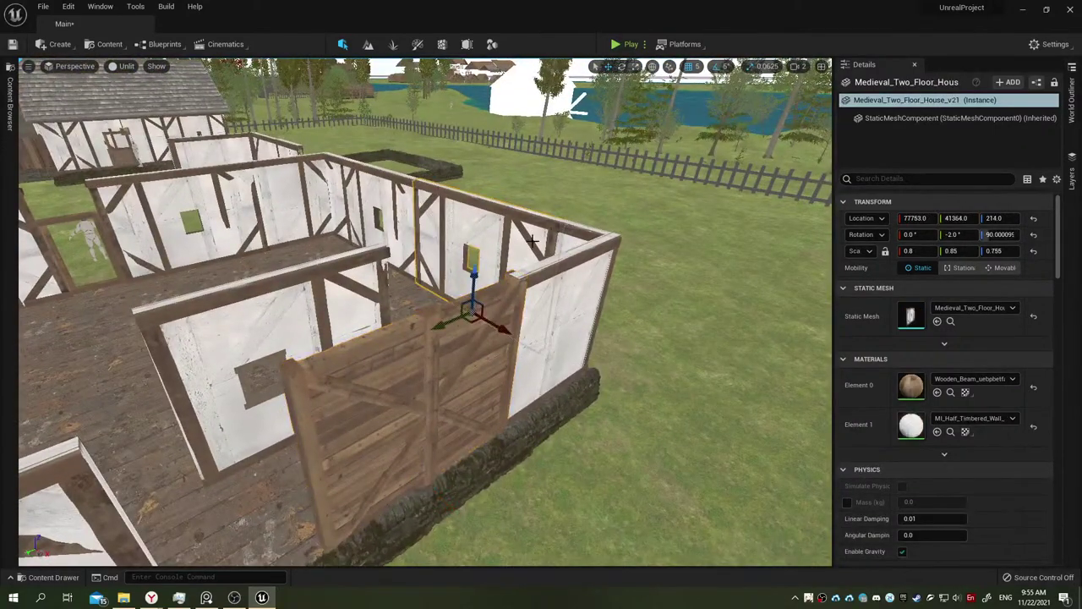
click(554, 231)
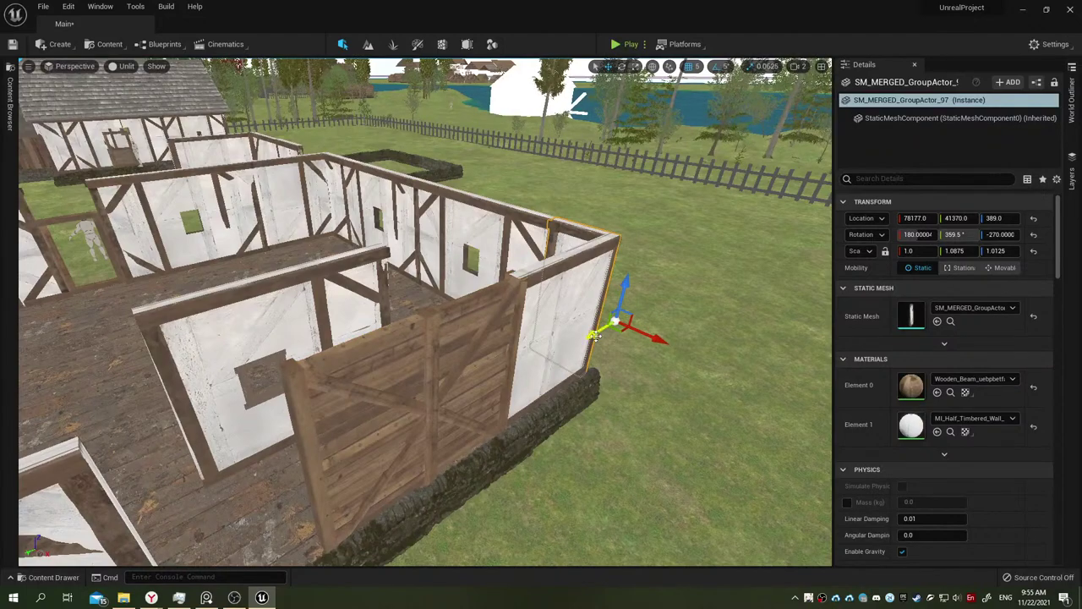
mouse_move(314, 367)
right_down()
mouse_move(321, 355)
mouse_move(321, 367)
right_up()
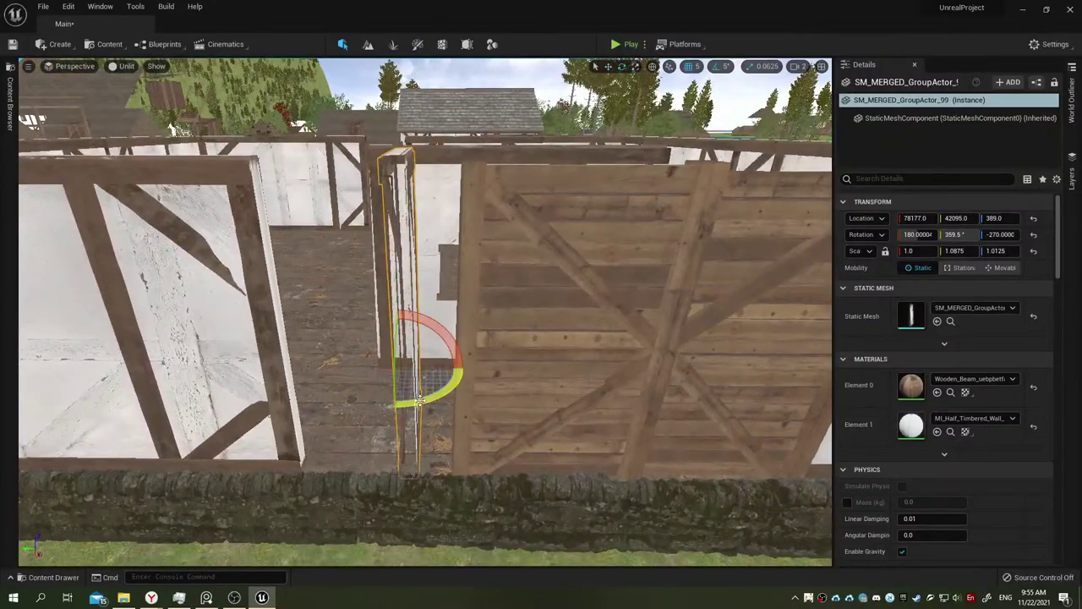
drag(419, 401, 393, 406)
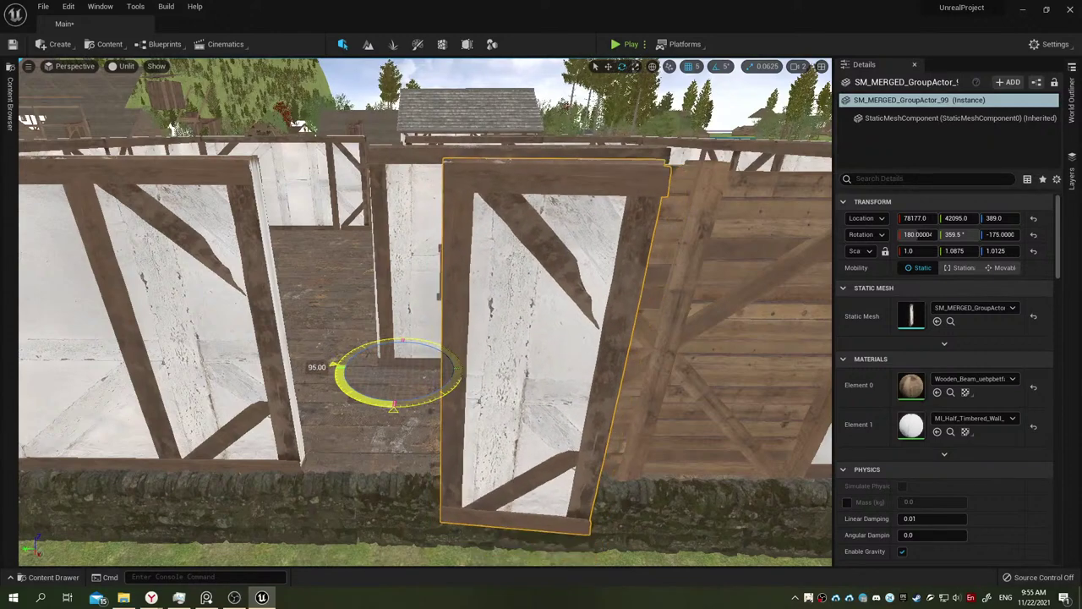
drag(393, 406, 629, 397)
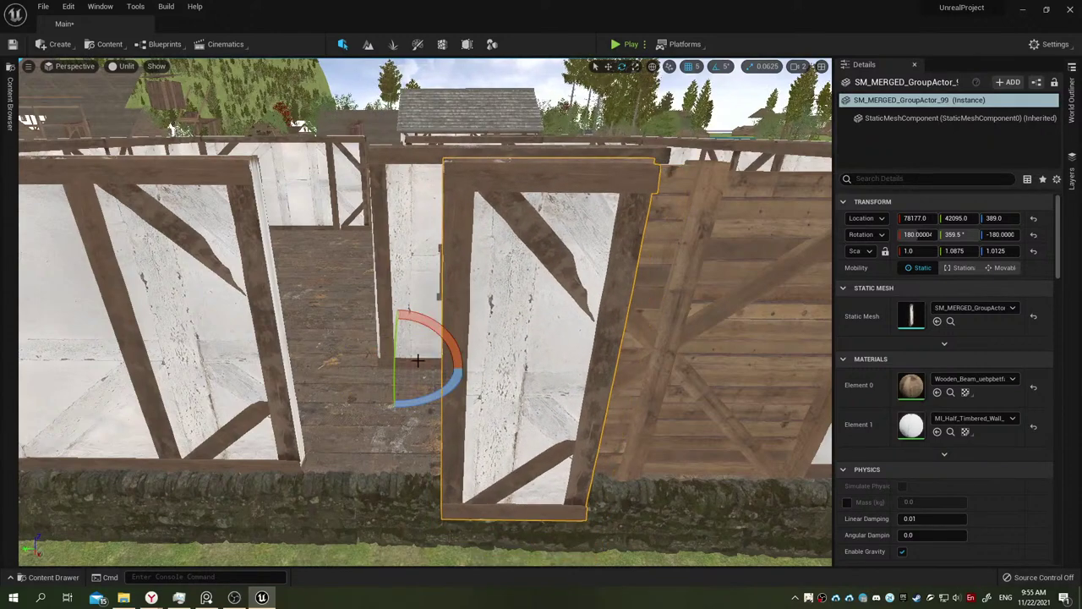
mouse_move(457, 363)
mouse_down()
mouse_move(395, 416)
mouse_move(454, 319)
mouse_up()
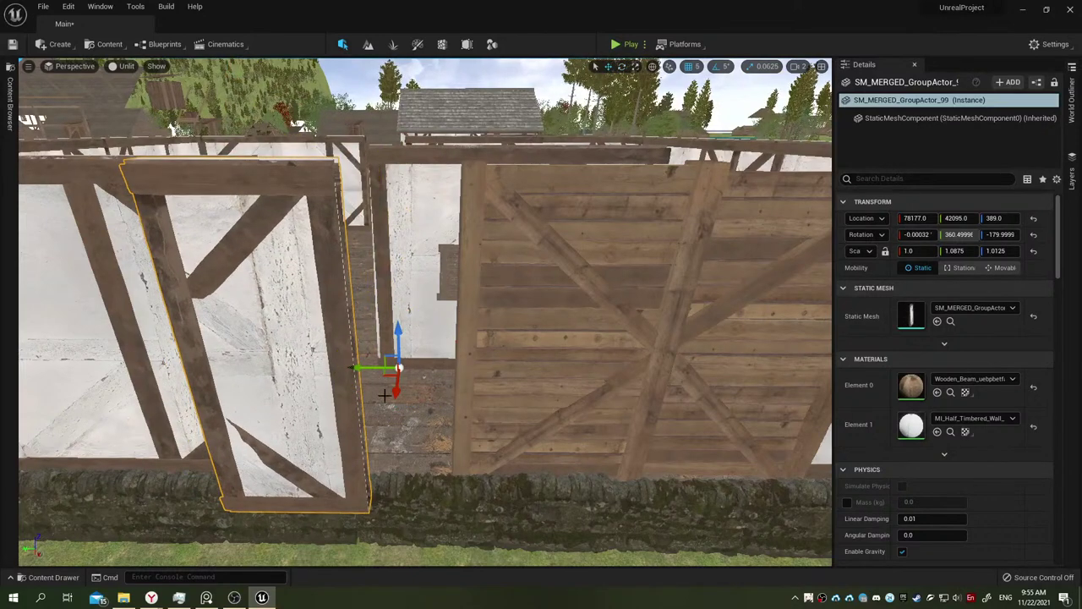
Step: Slide the wall section along X and Y into the gap beside the plank gate, at 78132, 42045, 389
drag(397, 370, 395, 360)
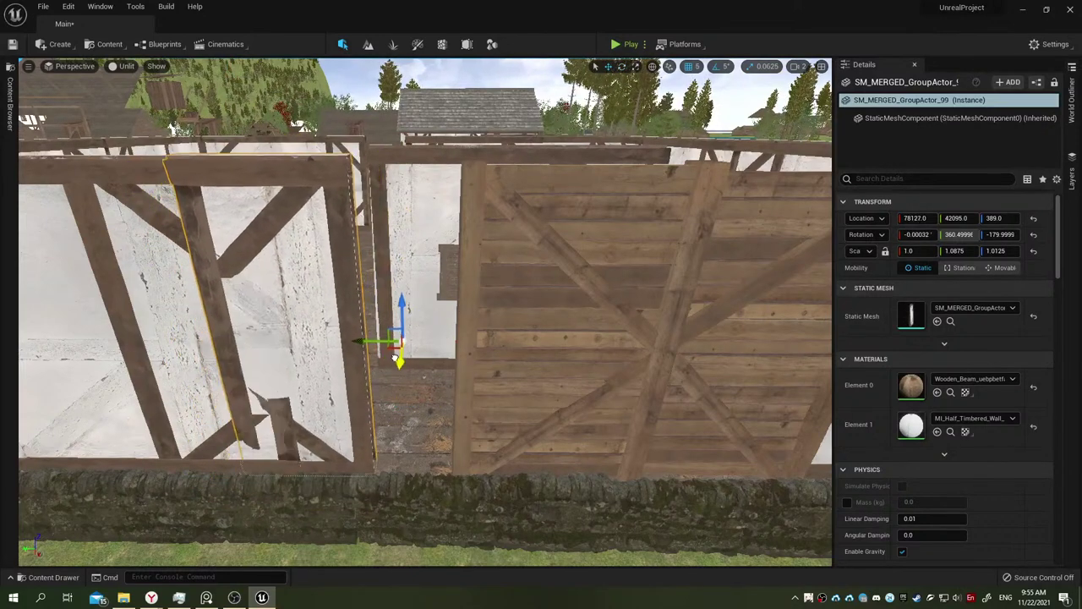
drag(365, 343, 415, 354)
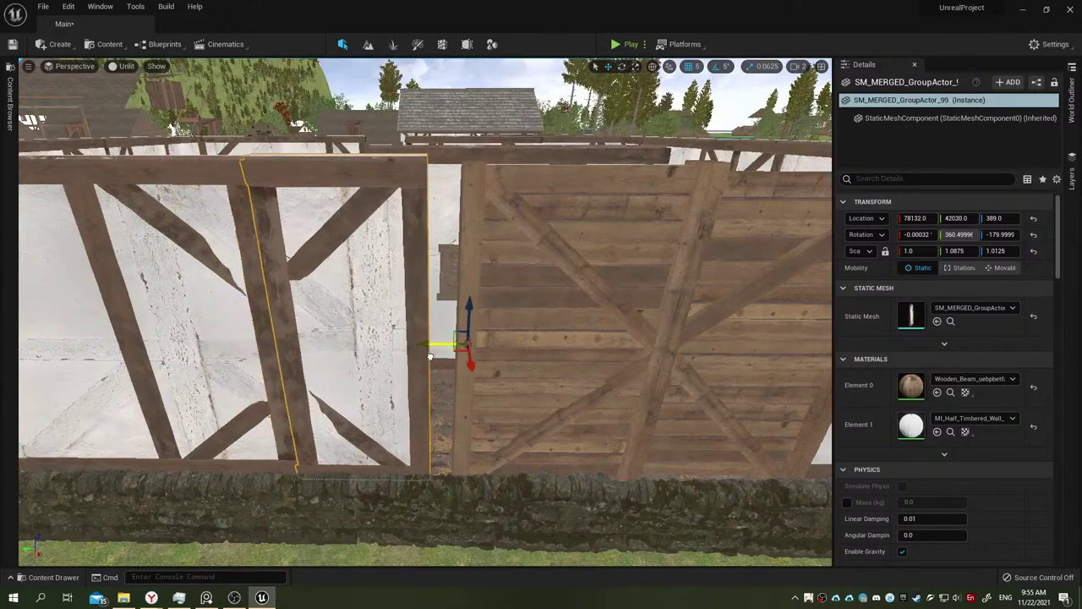
right_drag(416, 354, 332, 366)
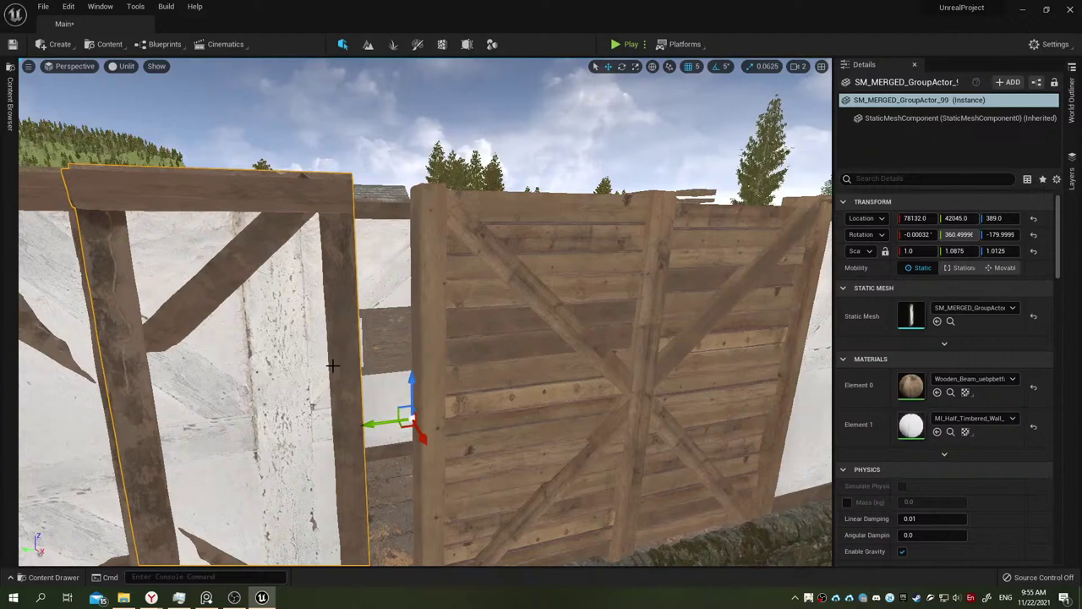
Step: Reselect the half-timbered section beside the gate and undo a small sideways shift
mouse_move(330, 364)
right_down()
mouse_move(302, 344)
mouse_move(340, 316)
right_up()
click(302, 339)
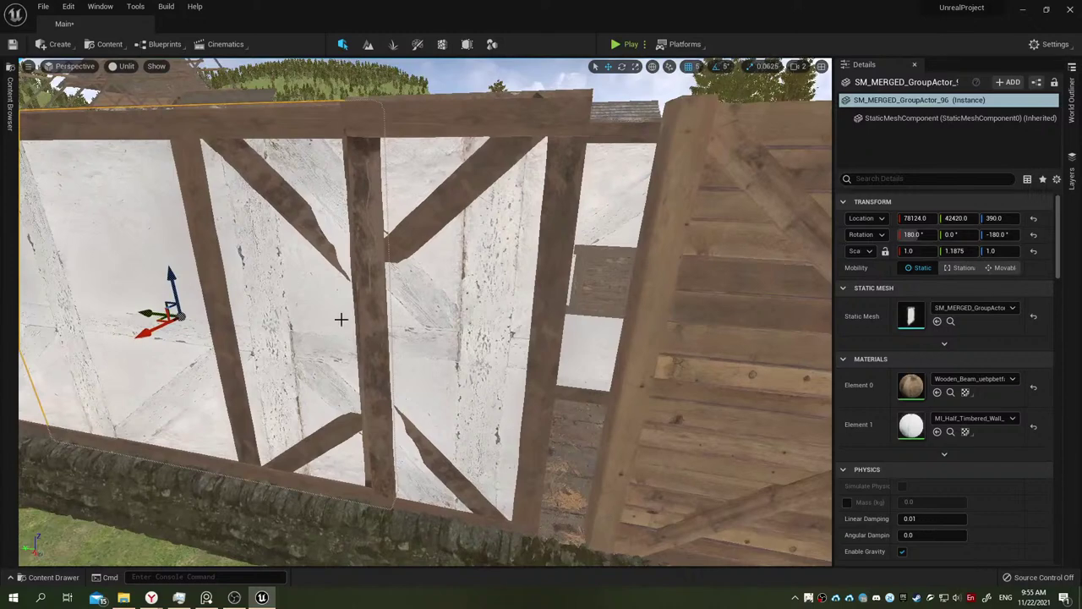
click(467, 298)
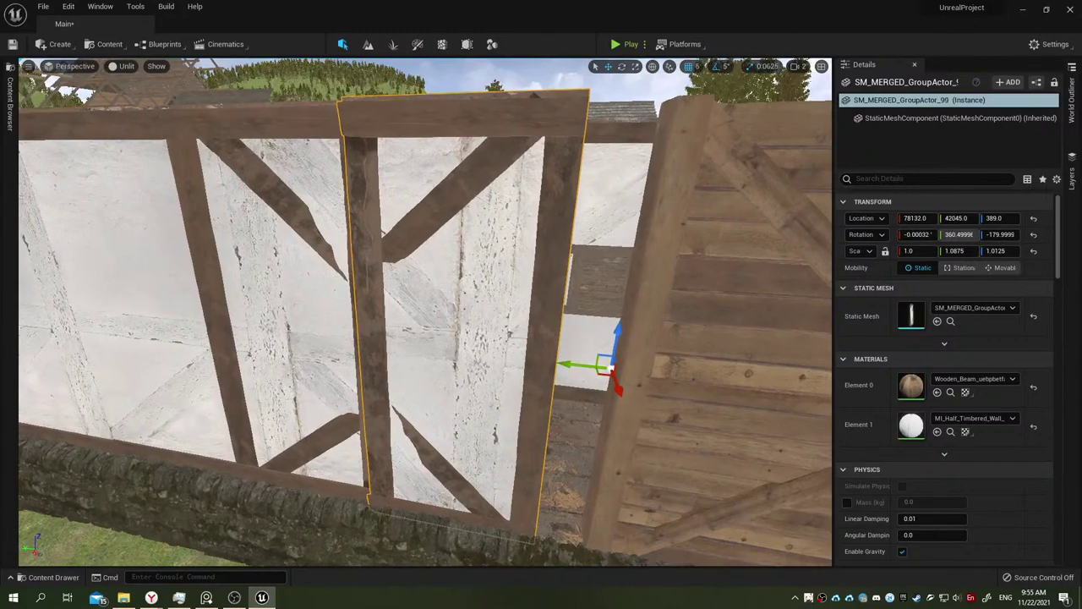
scroll(473, 300, up, 5)
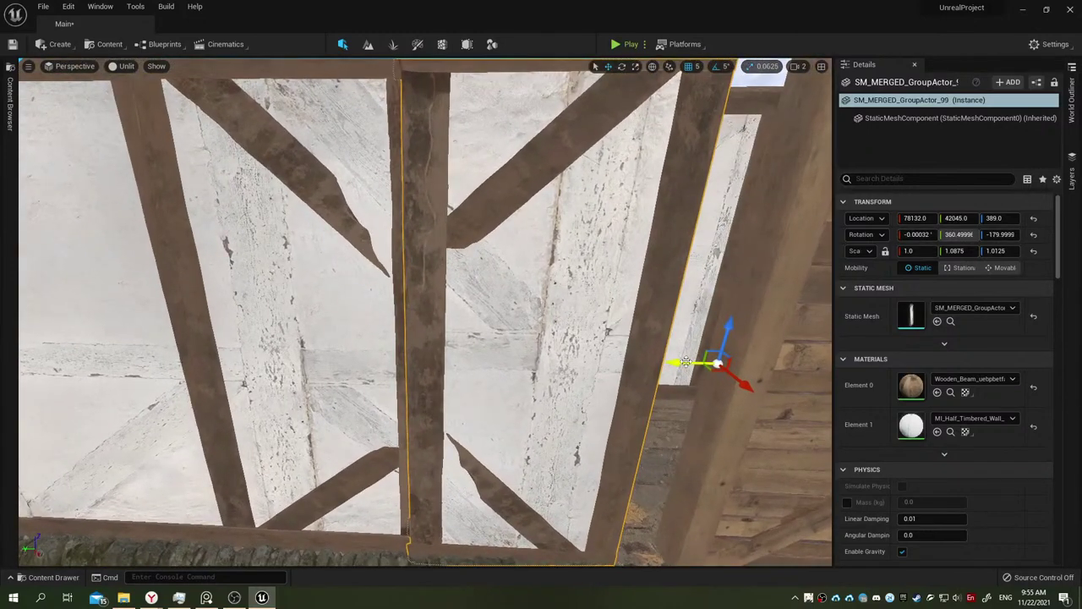
drag(684, 362, 678, 362)
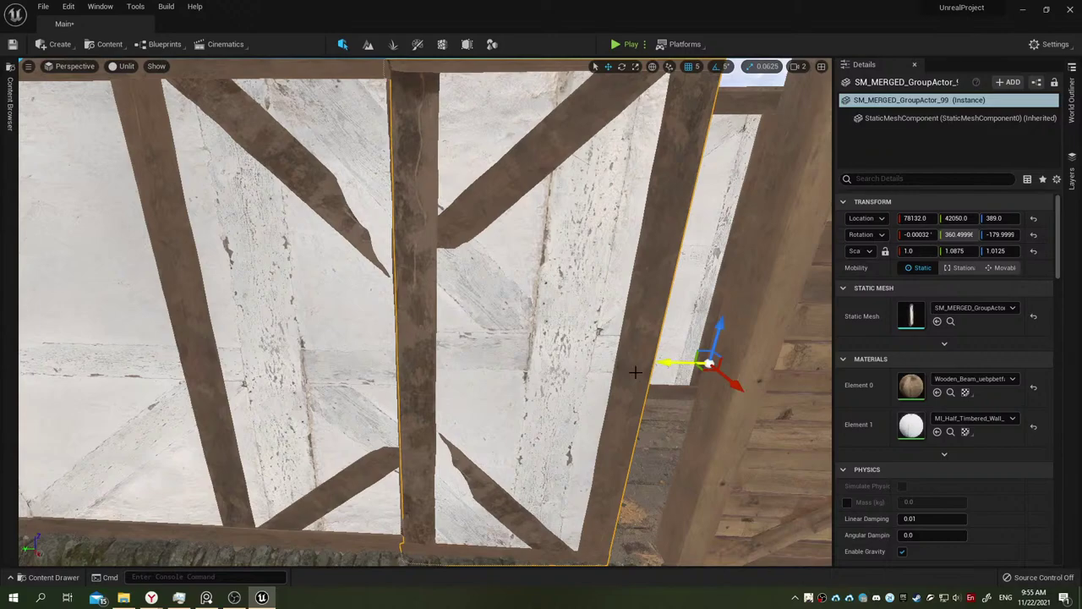
right_drag(636, 372, 635, 372)
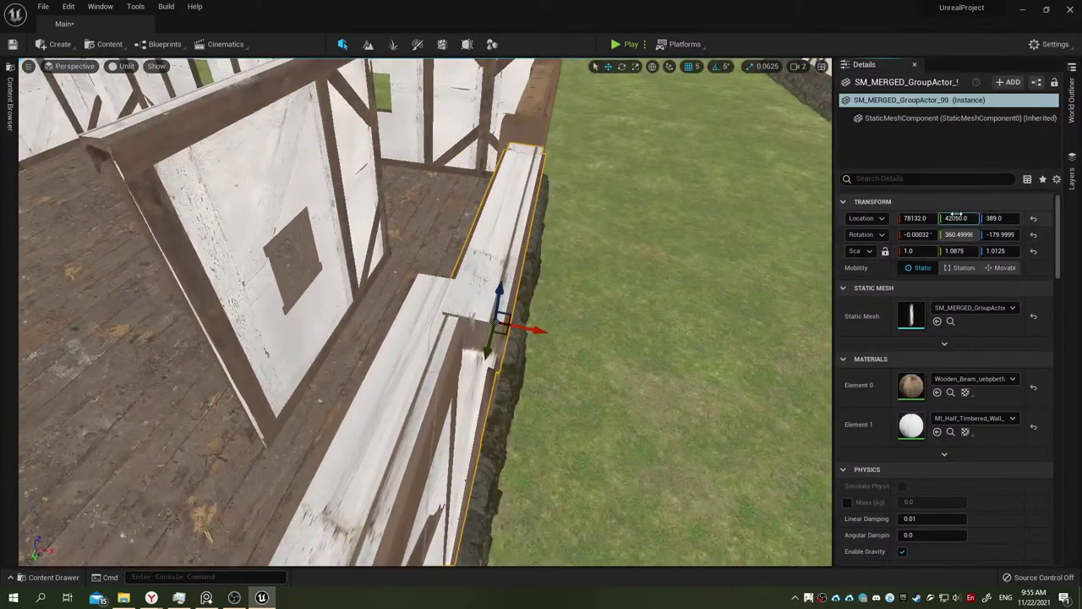
key(ctrl+z)
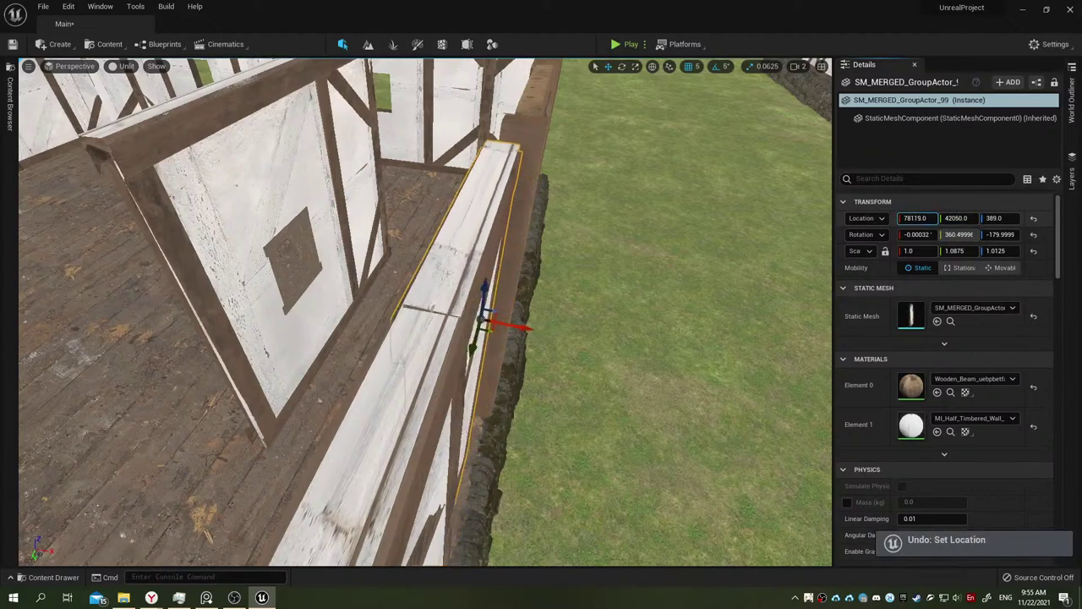
key(ctrl+z)
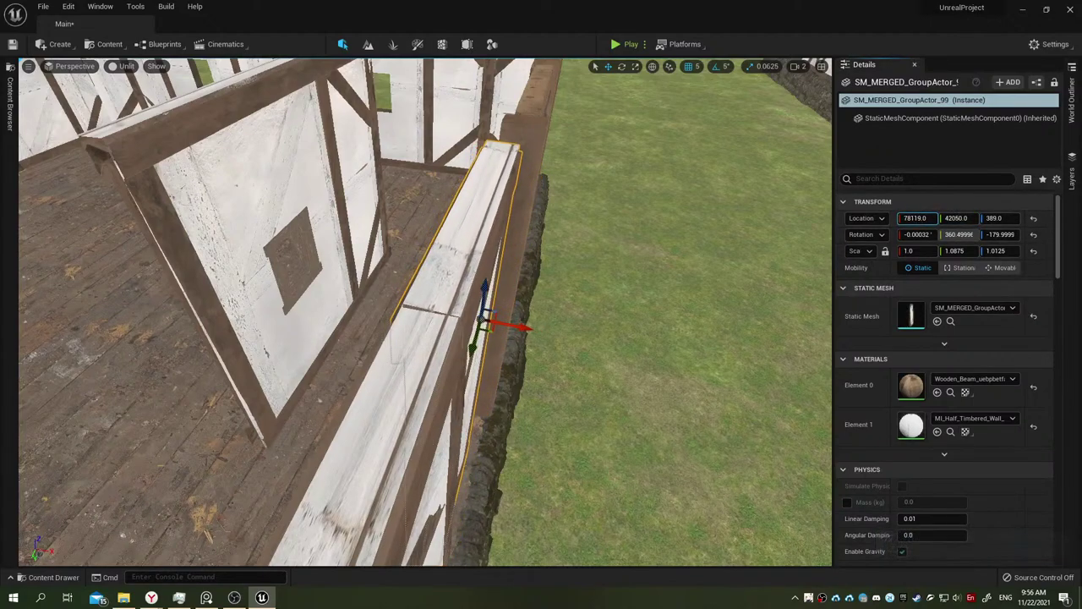
right_drag(635, 372, 635, 372)
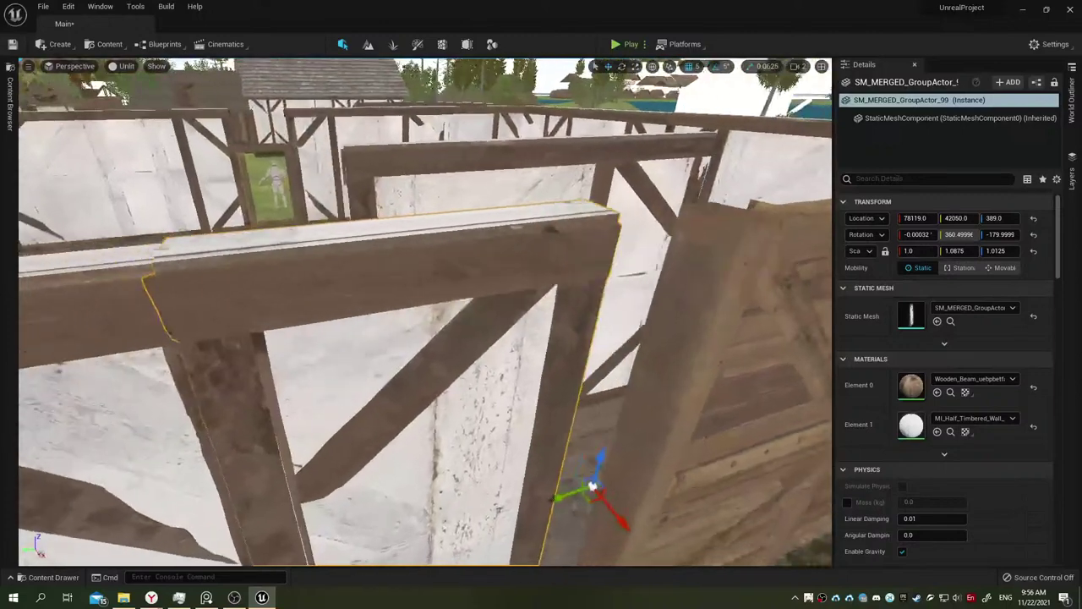
right_drag(780, 258, 780, 258)
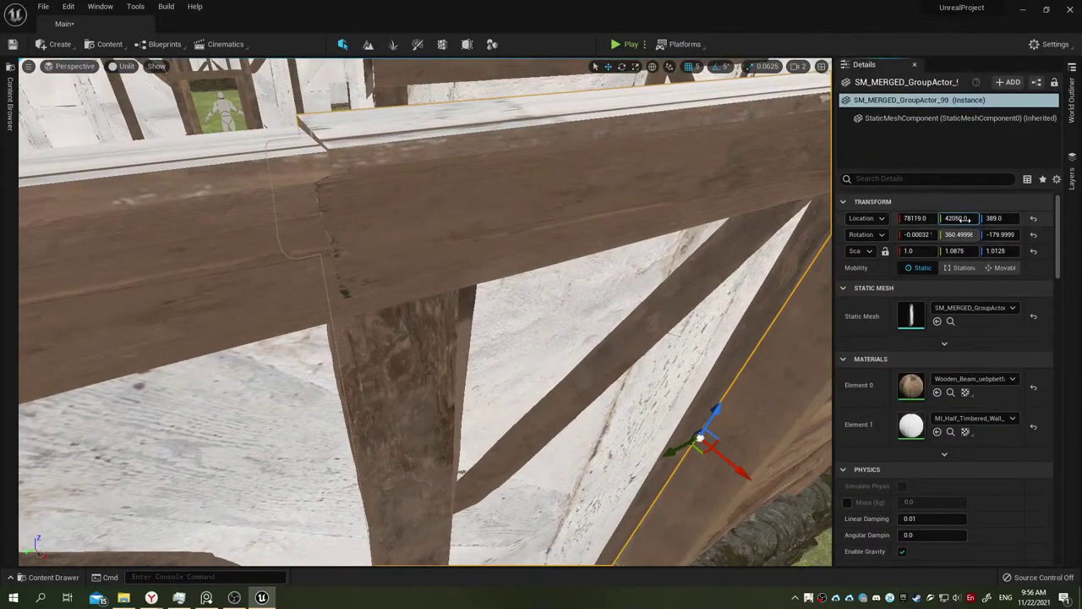
Step: Set the wall section's Location Y to 42052
text(2)
key(Return)
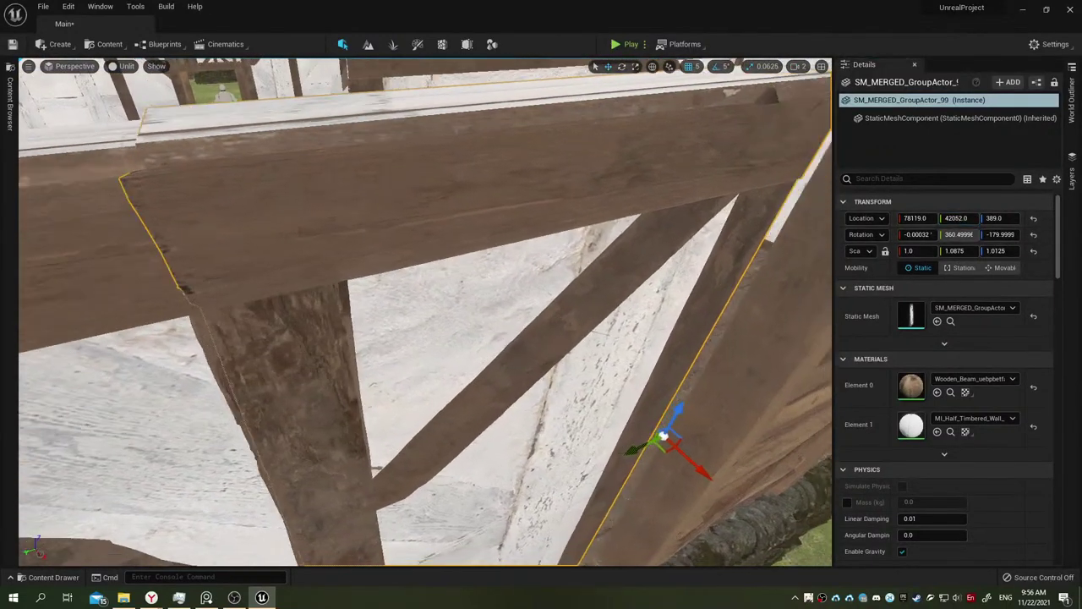
right_drag(424, 311, 425, 311)
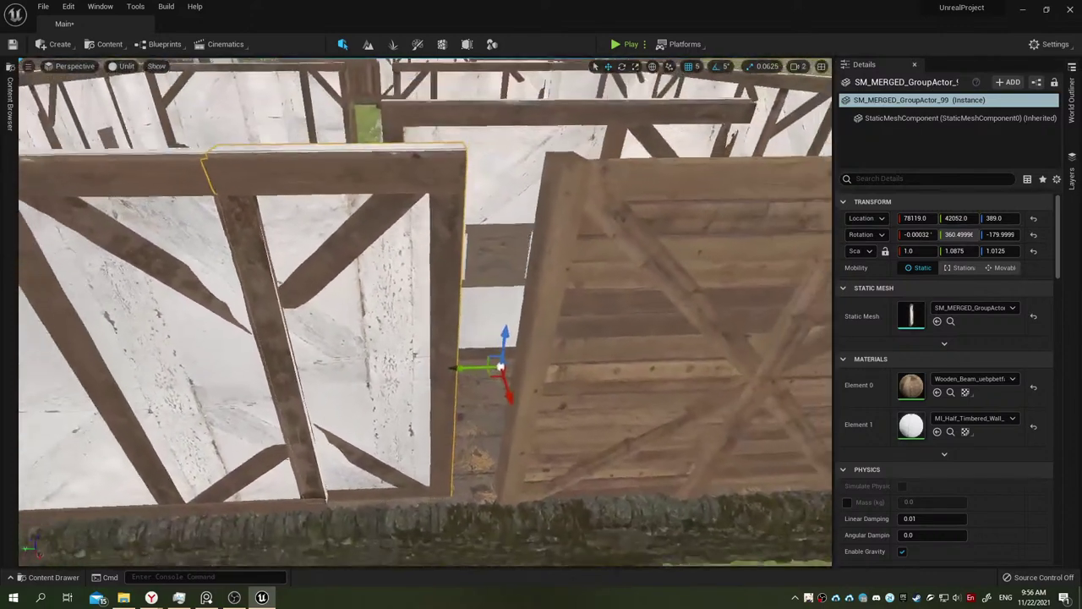
right_drag(737, 290, 737, 290)
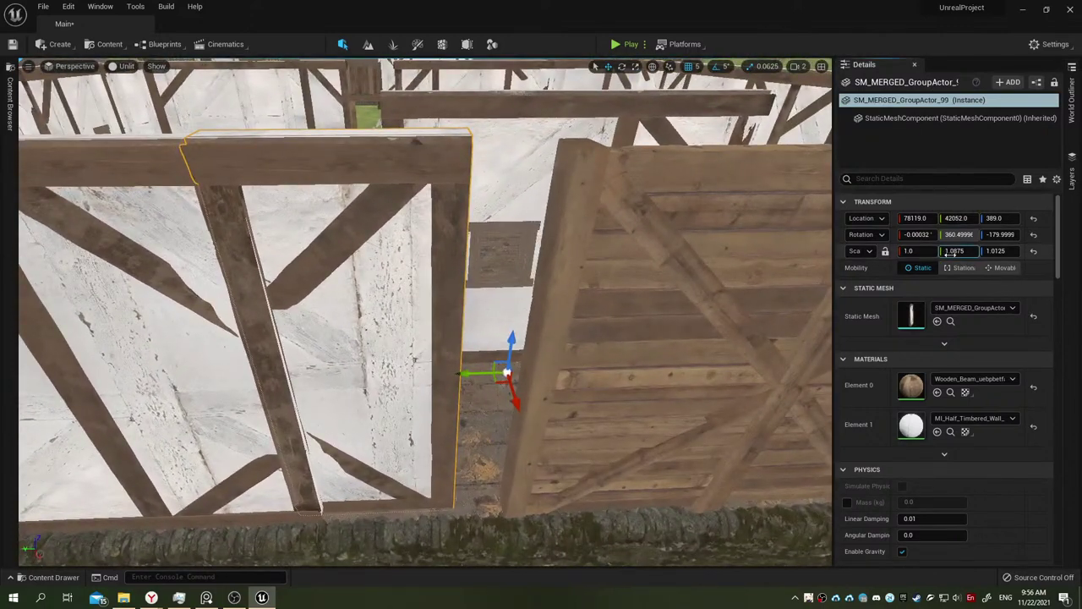
Step: Stretch the wall section to Scale Y 1.1425 and slide it to Location Y 42045
drag(951, 251, 998, 251)
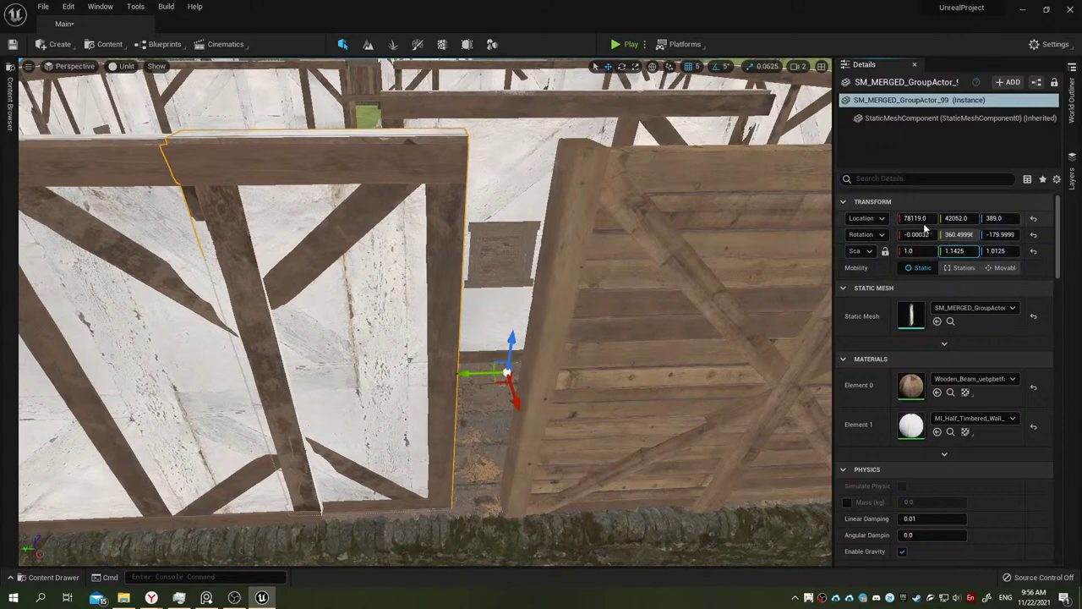
drag(958, 218, 931, 218)
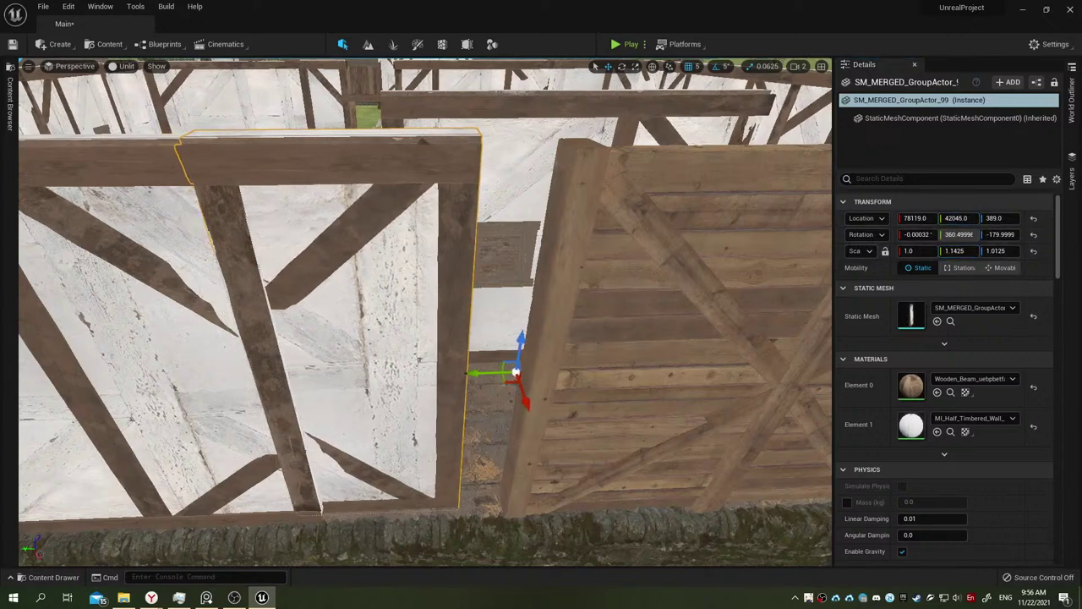
click(466, 321)
key(ctrl+z)
right_drag(466, 321, 466, 321)
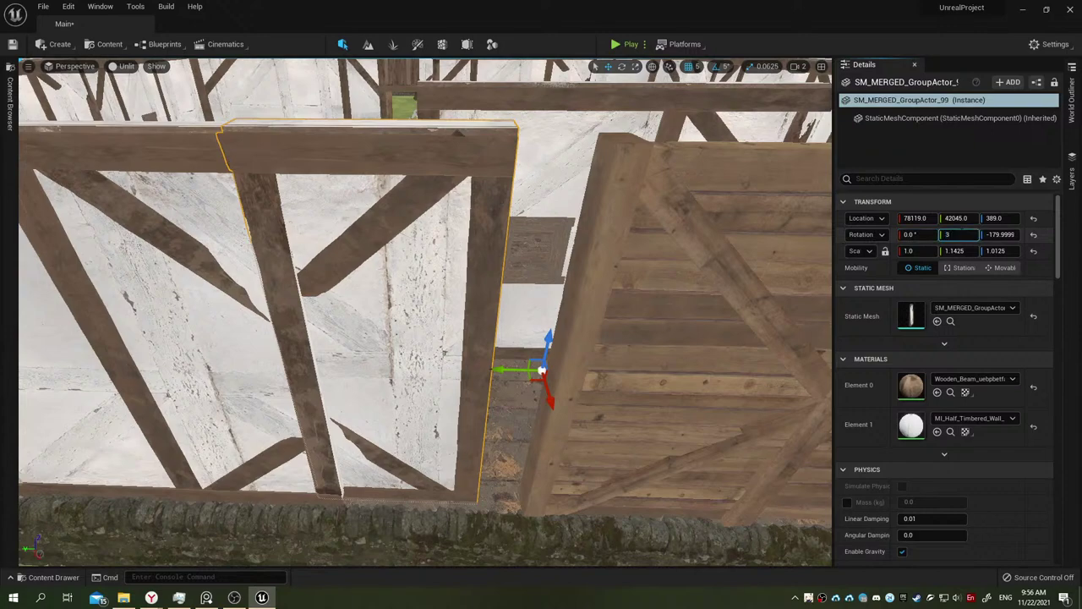
text(59.5)
Step: Set the wall section's Rotation Y to 359.5 and fine-tune its Location X
key(Return)
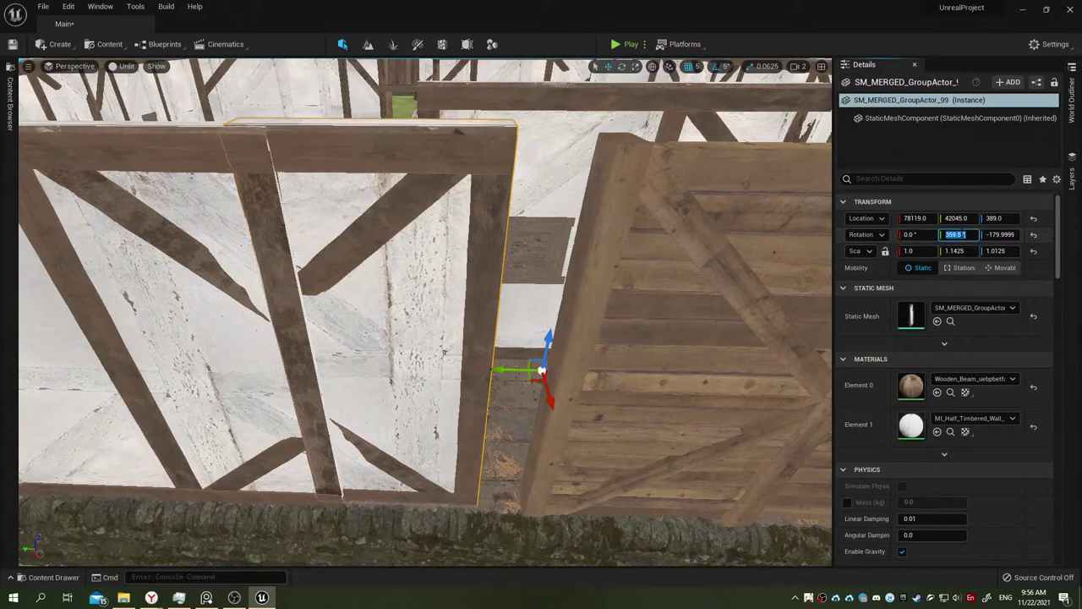
right_drag(336, 196, 409, 155)
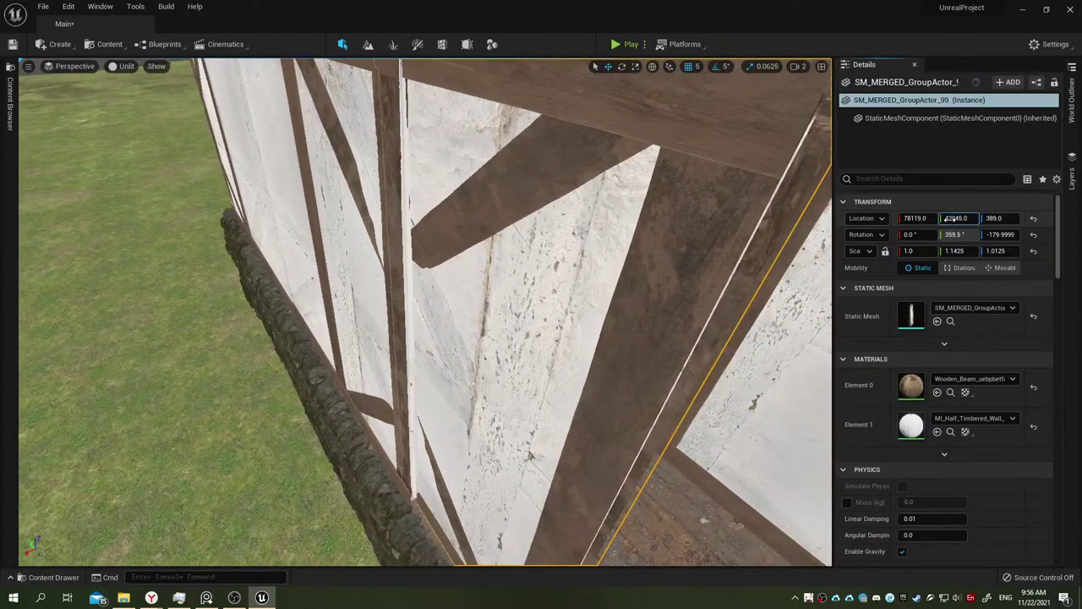
drag(946, 219, 939, 218)
key(ctrl+z)
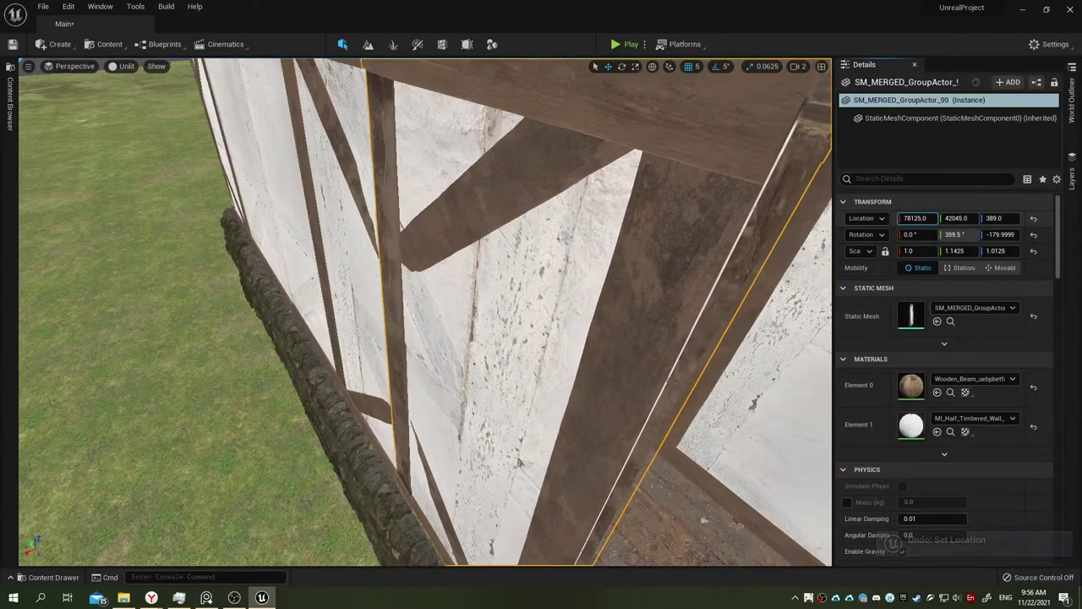
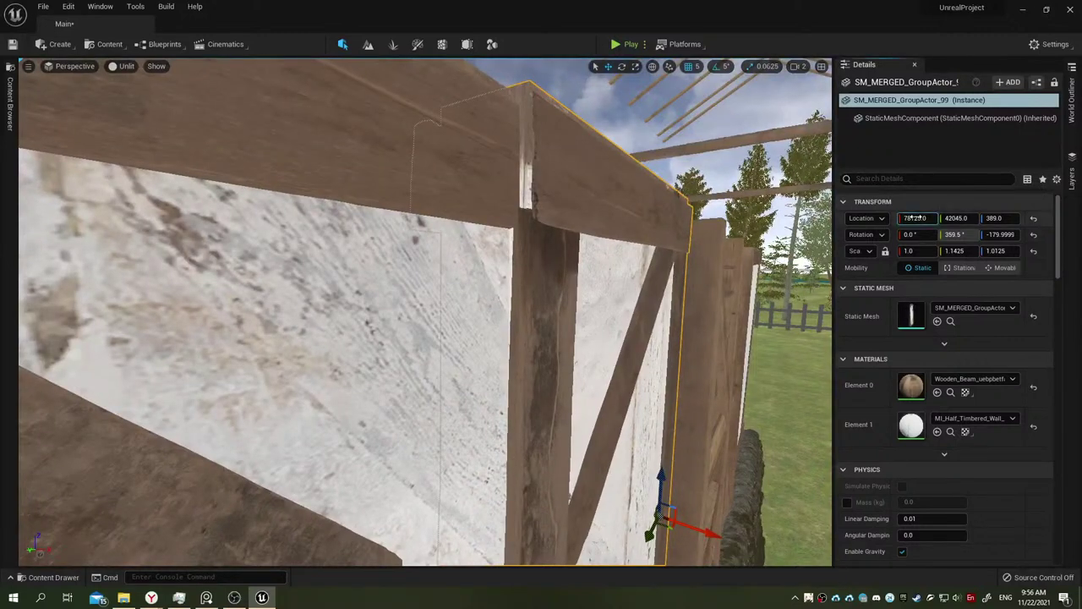
Step: Shift the merged beam wall about 2 units along X and set its Y rotation to 359.0
drag(922, 218, 916, 219)
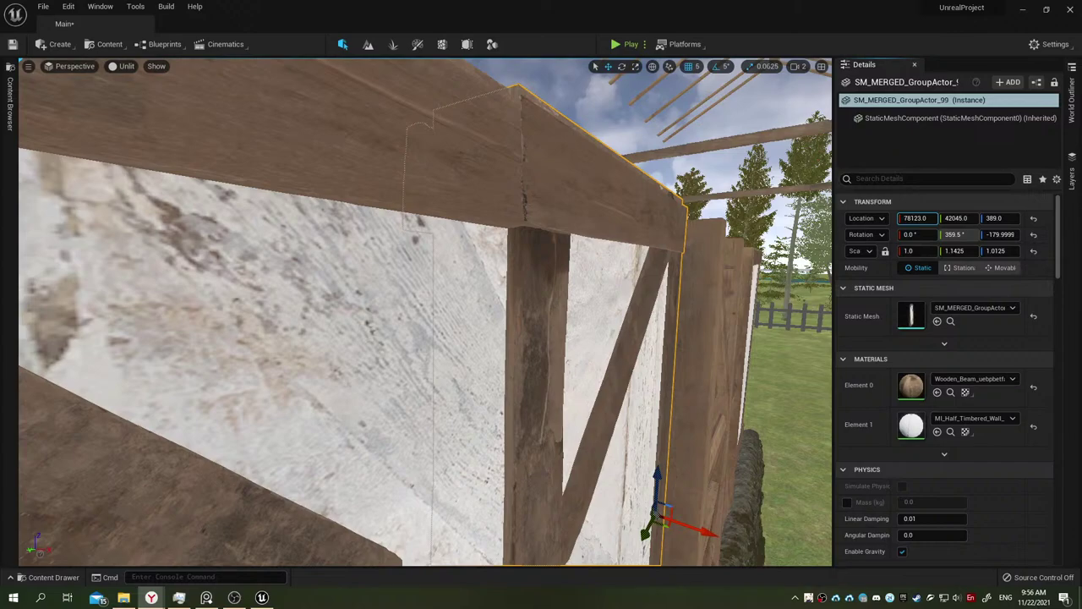
mouse_move(423, 313)
right_down()
mouse_move(423, 253)
mouse_move(422, 322)
mouse_move(600, 299)
right_up()
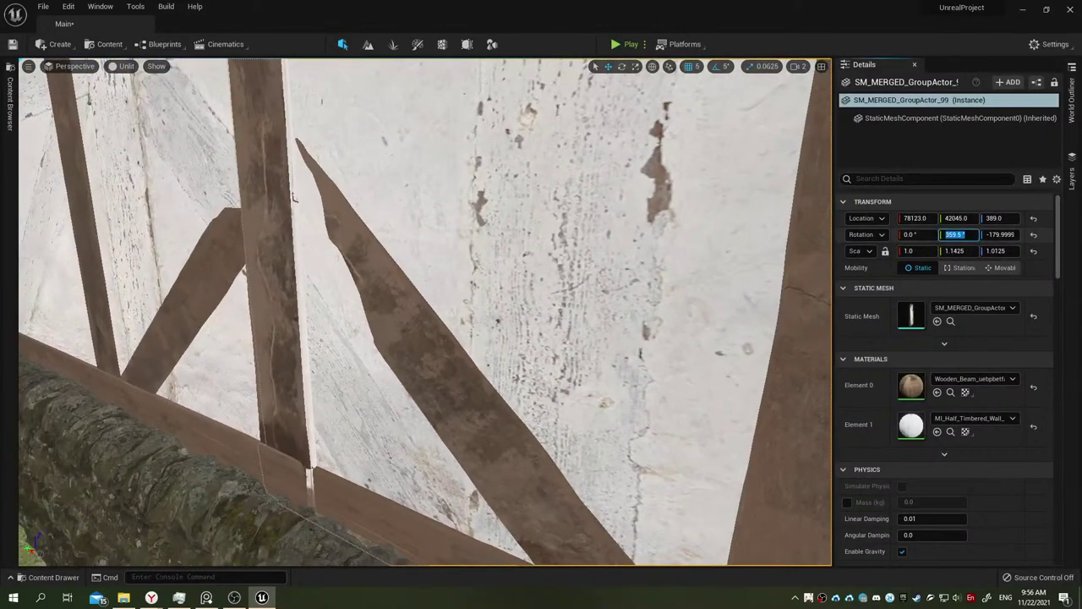
click(959, 234)
text(359)
key(Return)
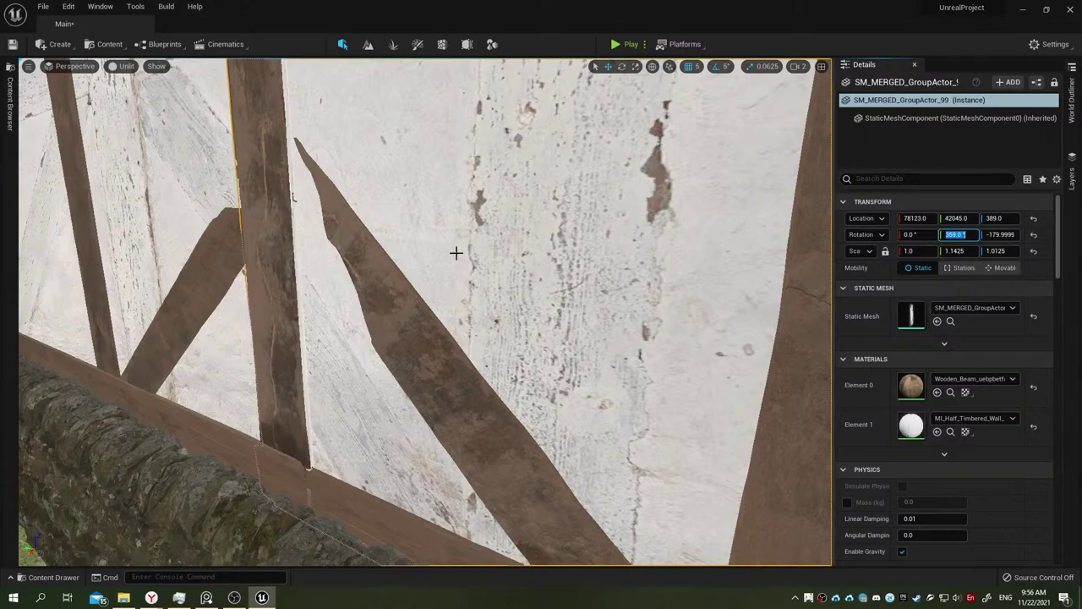
right_drag(456, 252, 474, 279)
Step: Select the Medieval_House_v1 plank panel, undo its last scale, and set X scale 0.8525 and Y location 41878
click(454, 261)
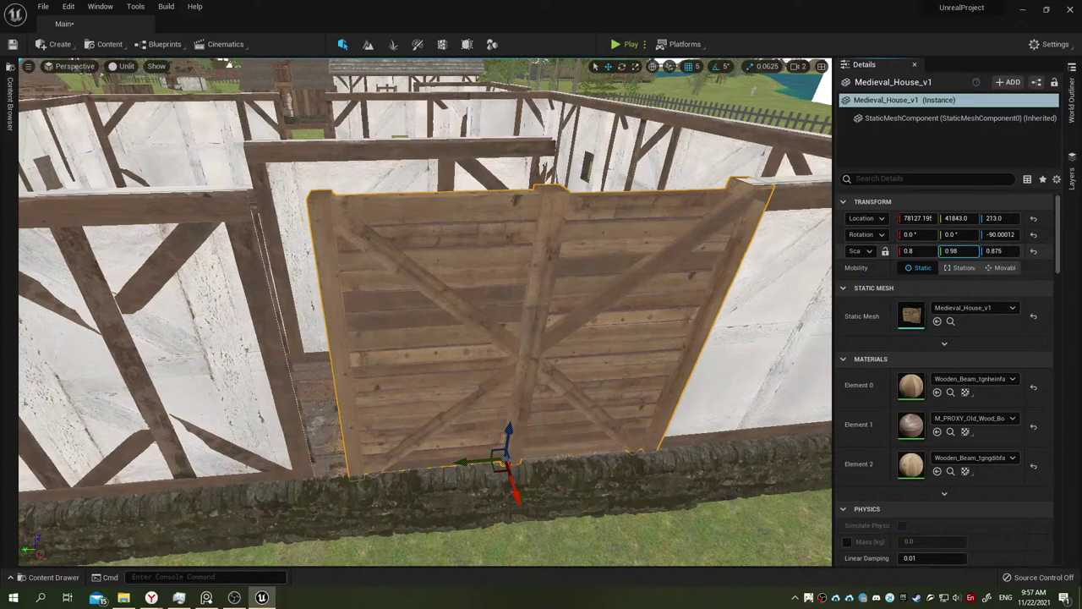
key(ctrl+z)
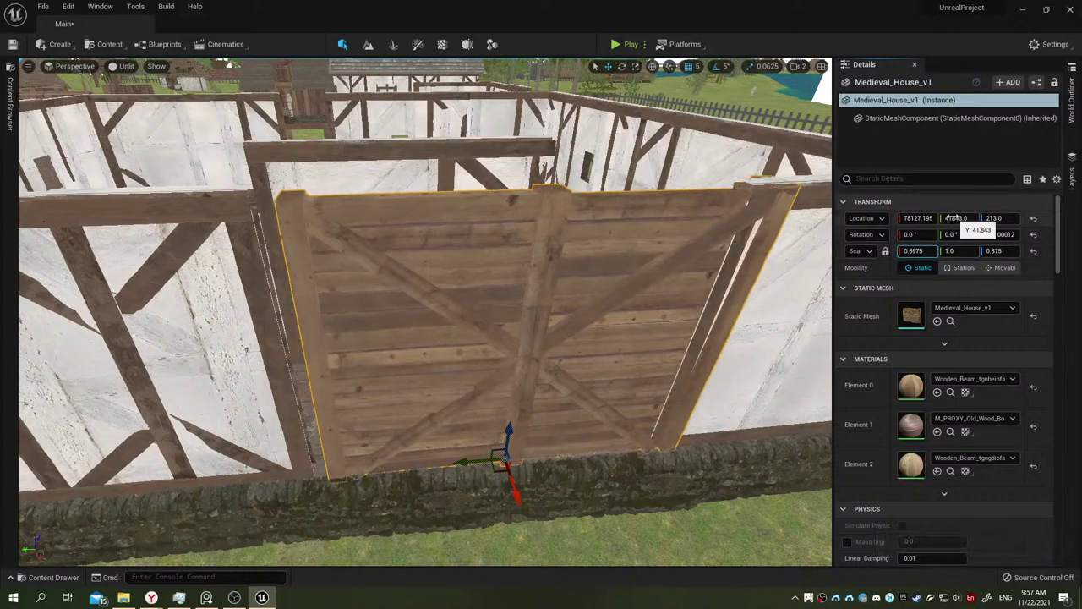
drag(956, 218, 971, 218)
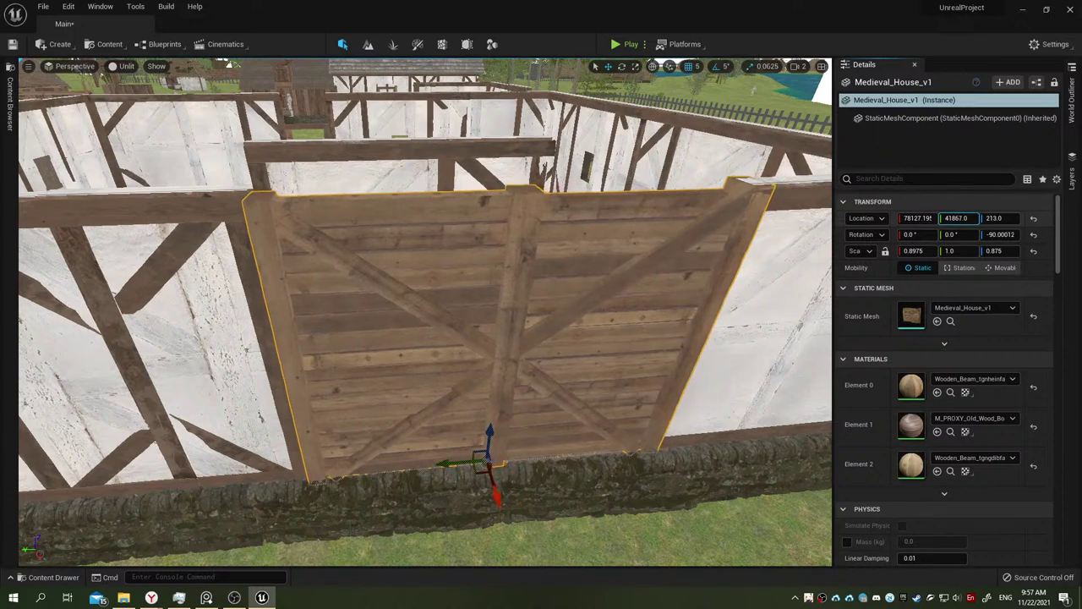
right_drag(761, 262, 592, 356)
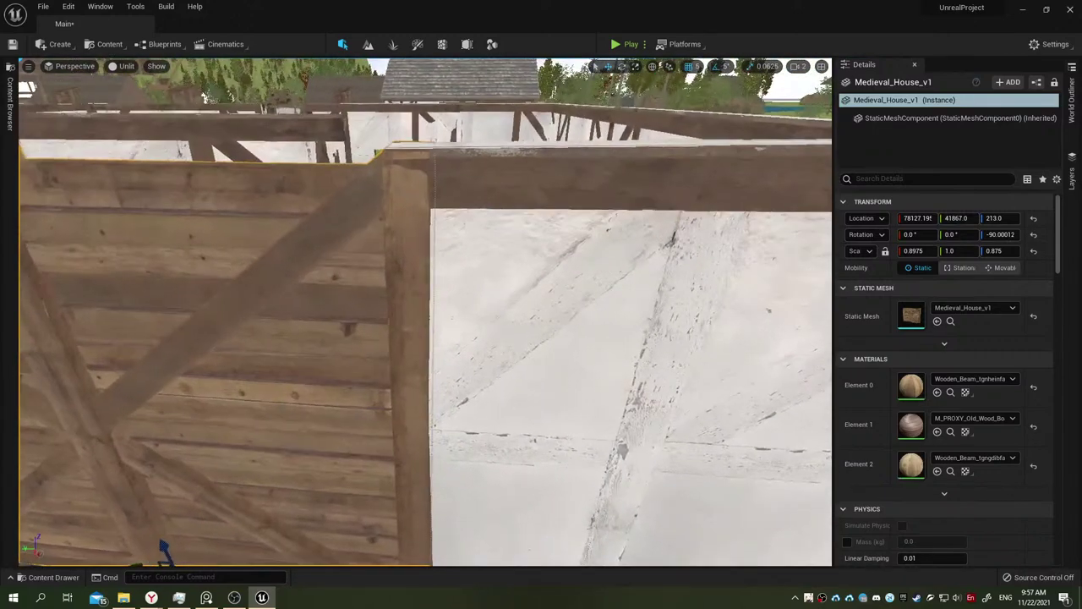
mouse_move(162, 550)
right_down()
mouse_move(674, 562)
mouse_move(592, 507)
mouse_move(507, 499)
mouse_move(806, 250)
right_up()
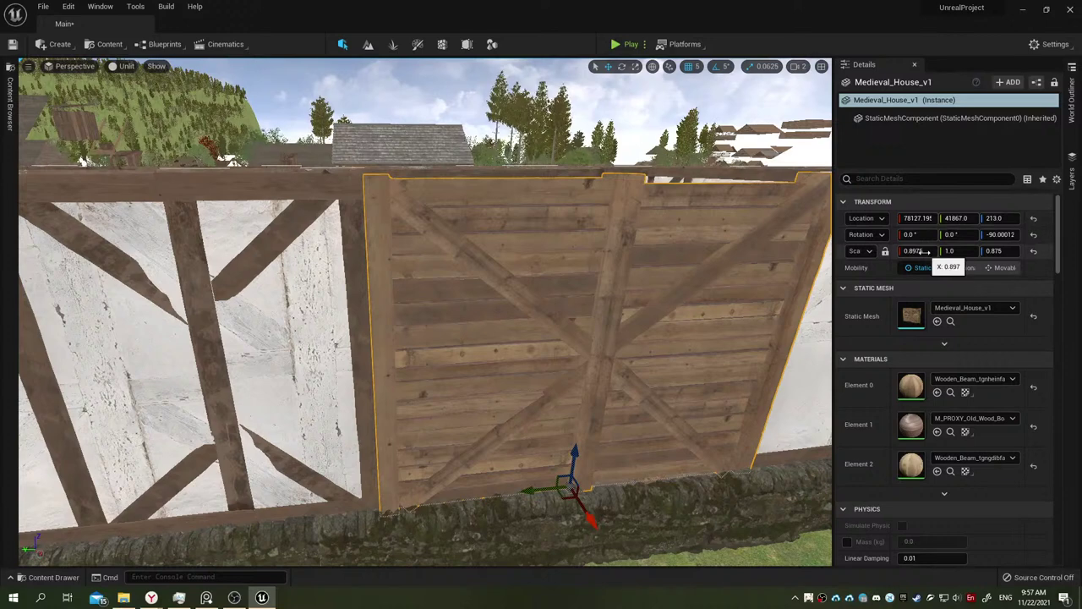
drag(914, 251, 904, 250)
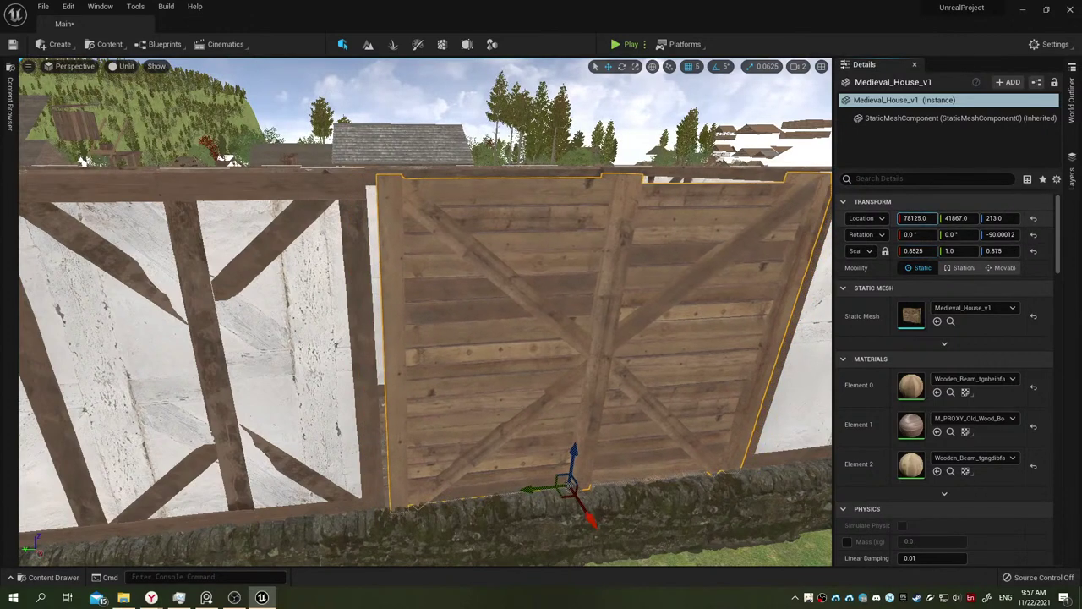
key(ctrl+z)
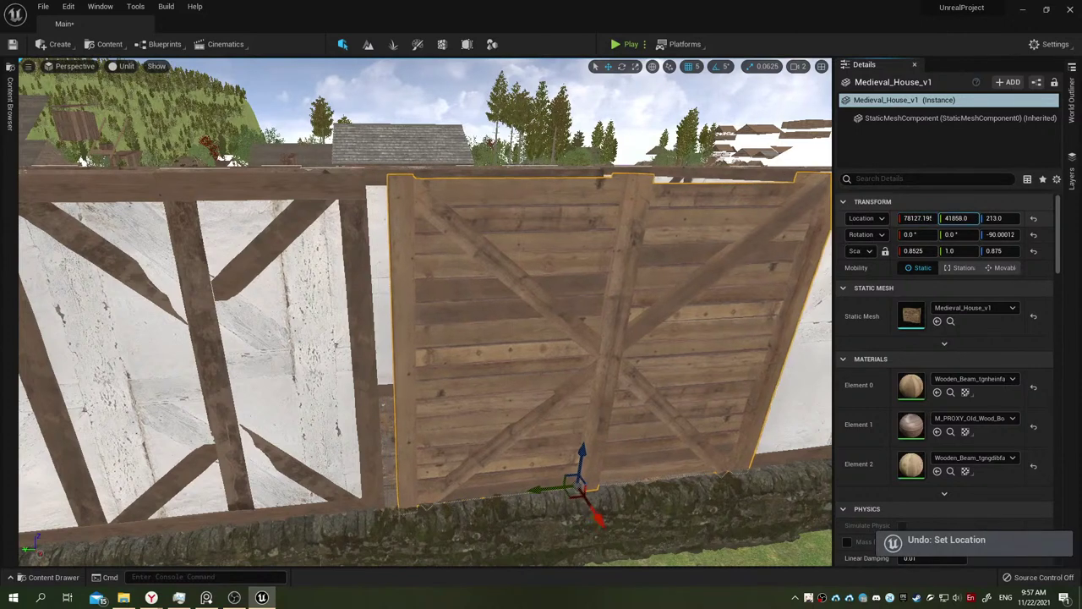
drag(956, 218, 965, 218)
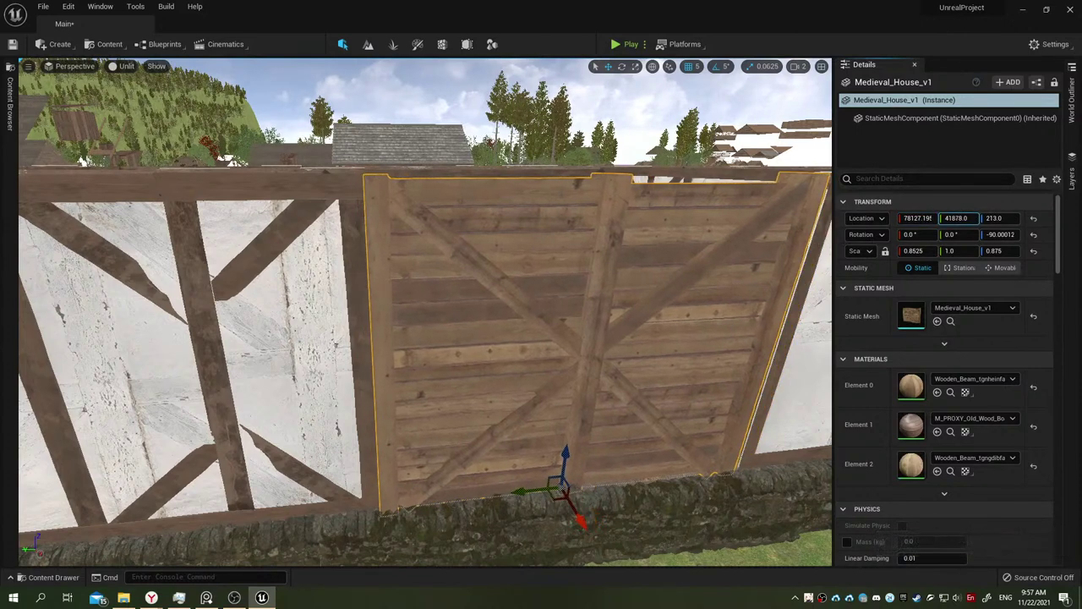
Step: Widen the plank panel to X scale 0.865 and set its X location to 78128
mouse_move(718, 227)
right_down()
mouse_move(761, 226)
mouse_move(683, 202)
right_up()
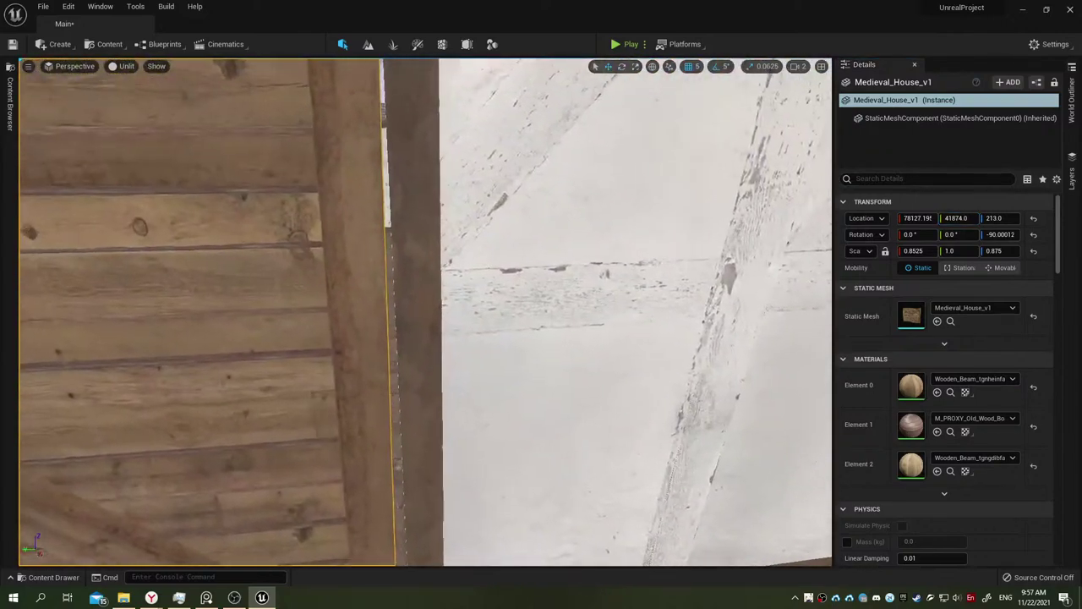
drag(919, 253, 926, 253)
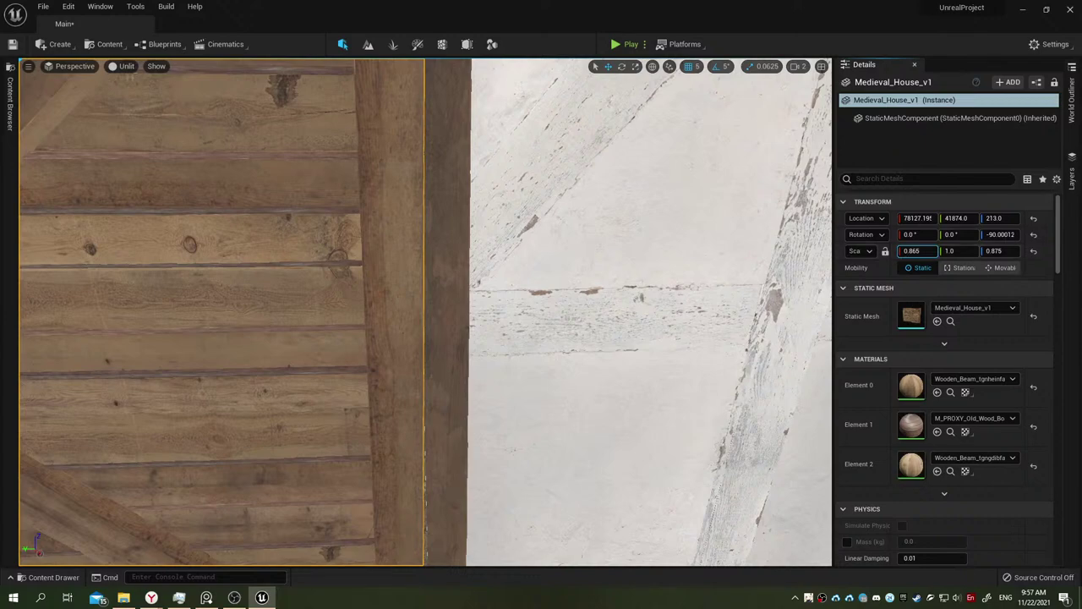
mouse_move(423, 313)
right_down()
mouse_move(474, 279)
mouse_move(457, 356)
mouse_move(579, 291)
right_up()
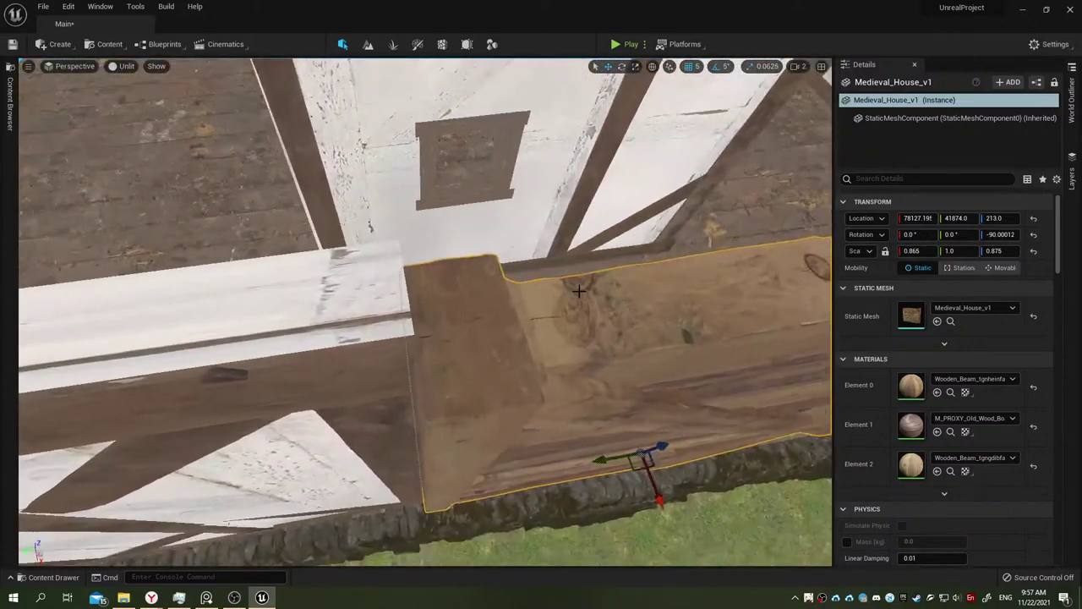
drag(928, 219, 913, 219)
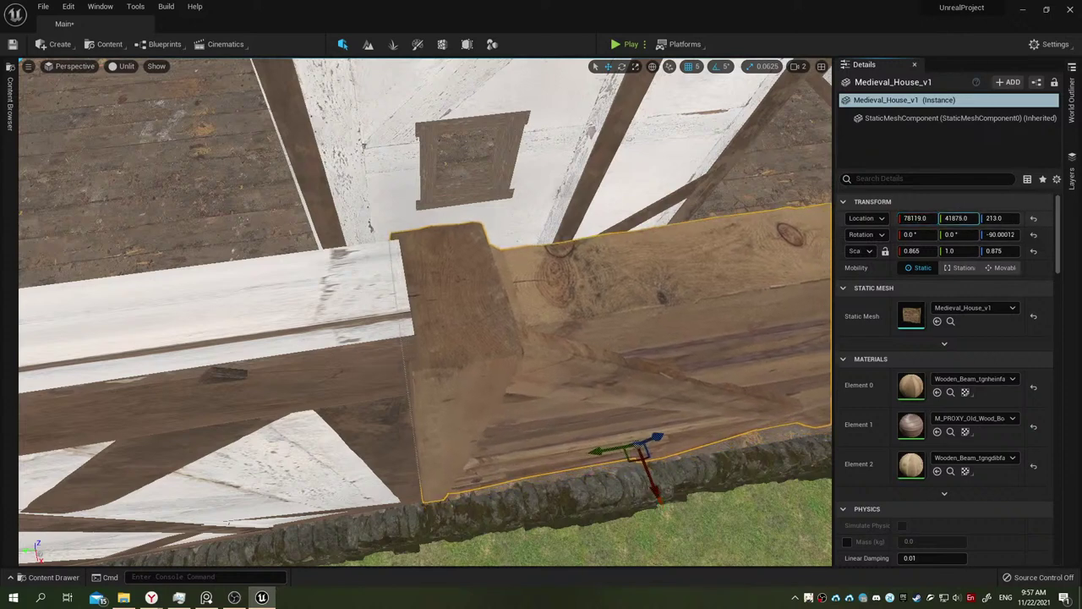
right_drag(423, 313, 507, 296)
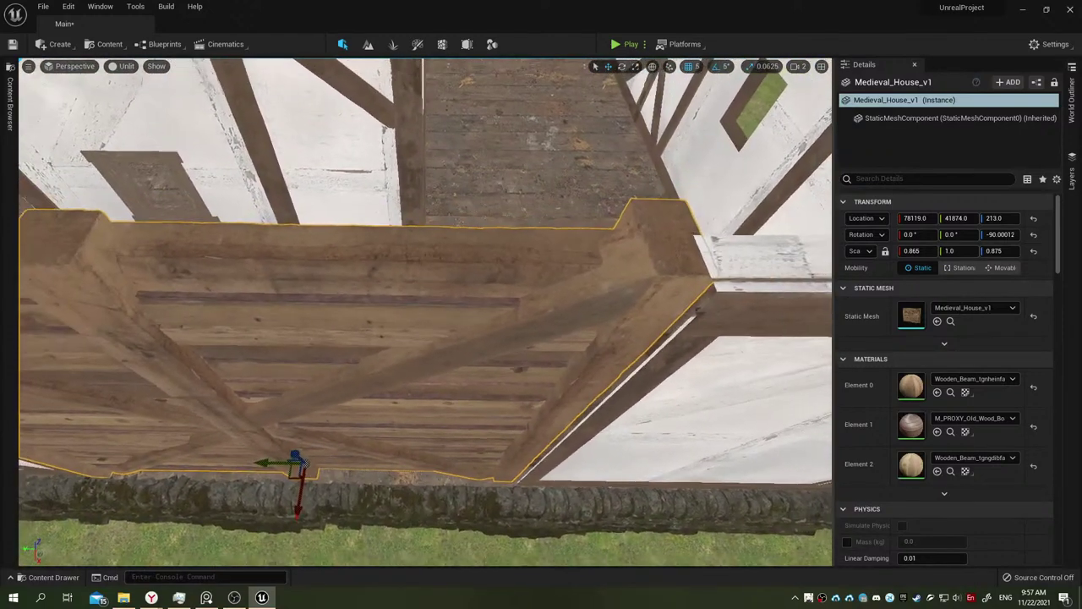
drag(920, 215, 930, 218)
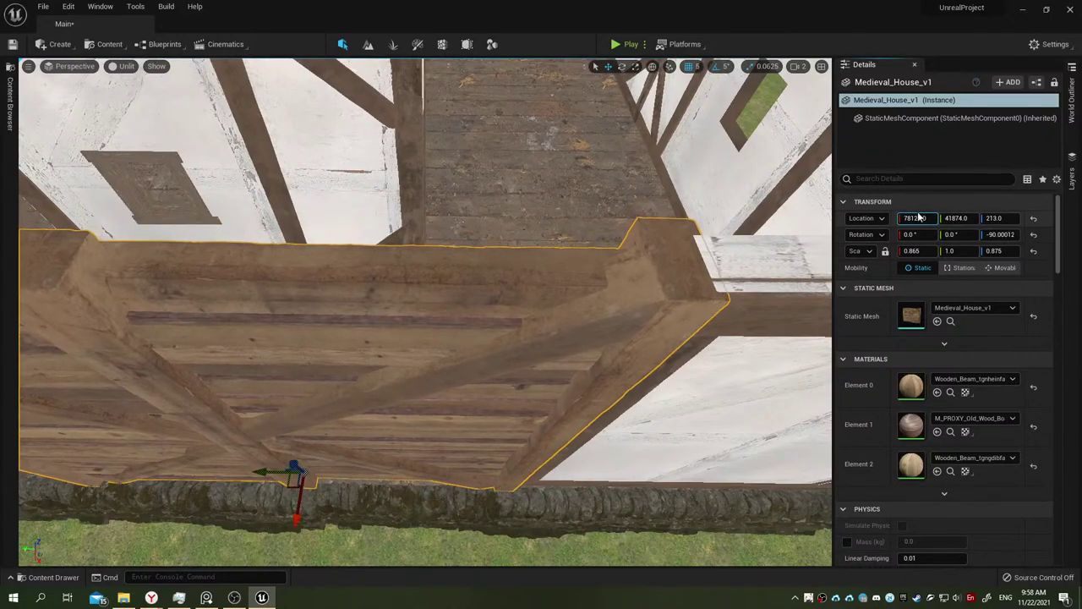
right_drag(422, 313, 474, 304)
text(0)
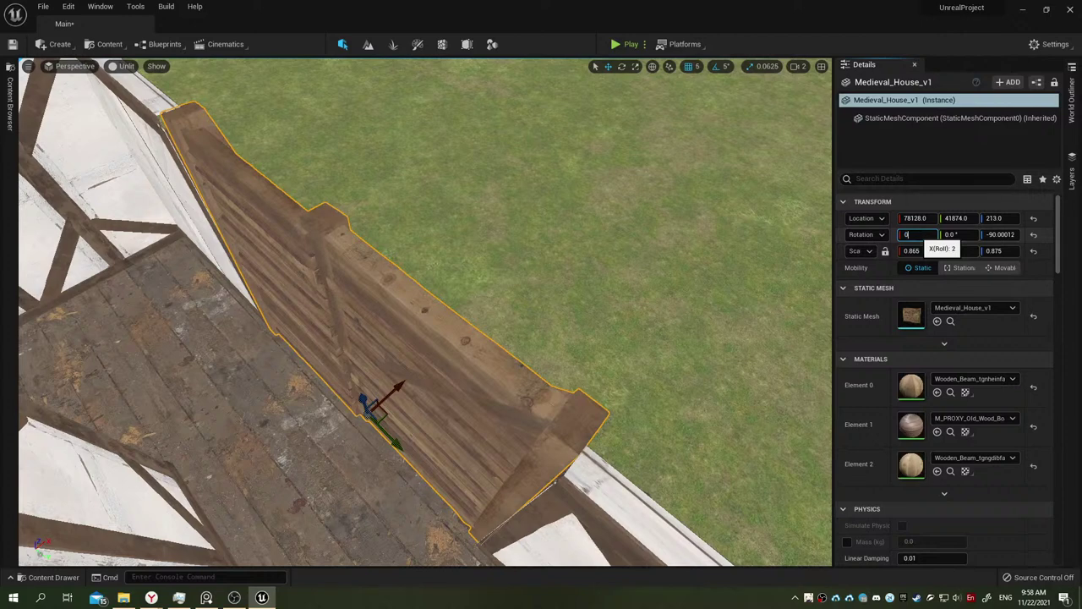
Step: Zero the panel's roll and try yaw values of -62° and -61°, undoing the last
key(Return)
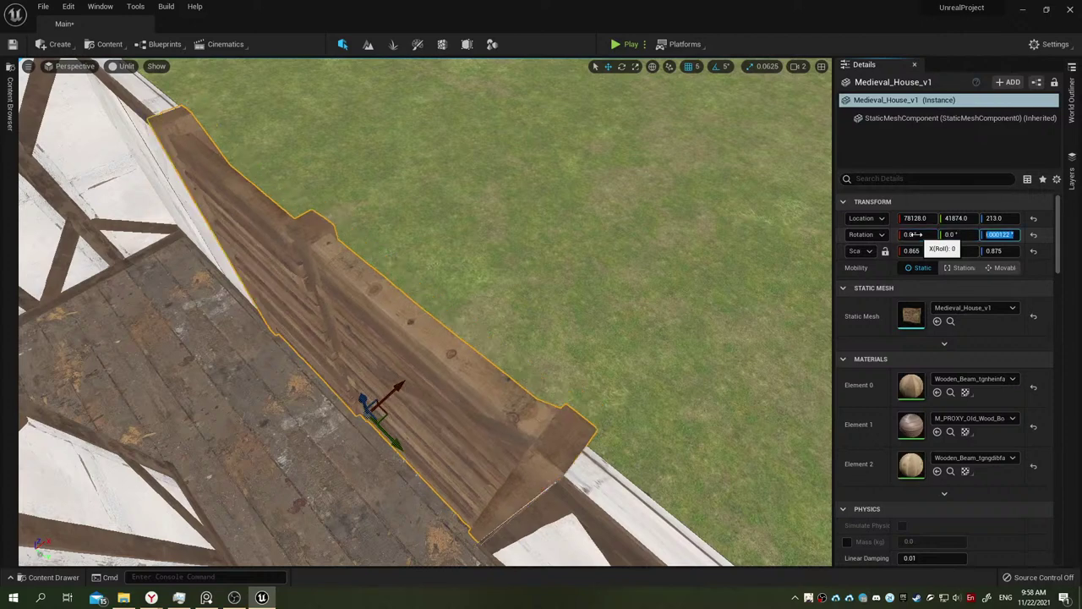
text(-62)
key(Return)
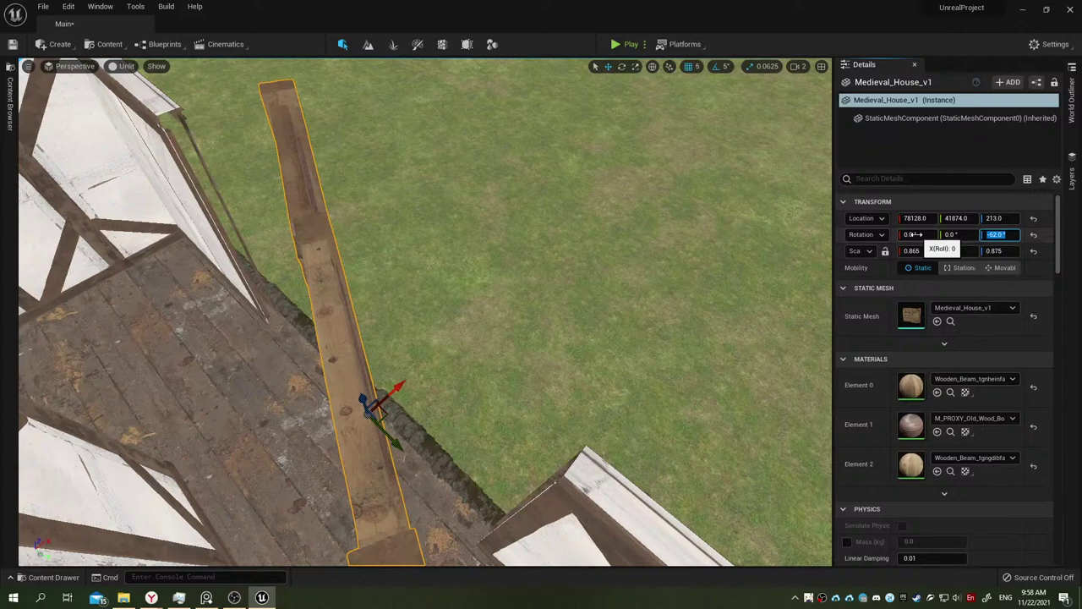
text(-61)
key(Return)
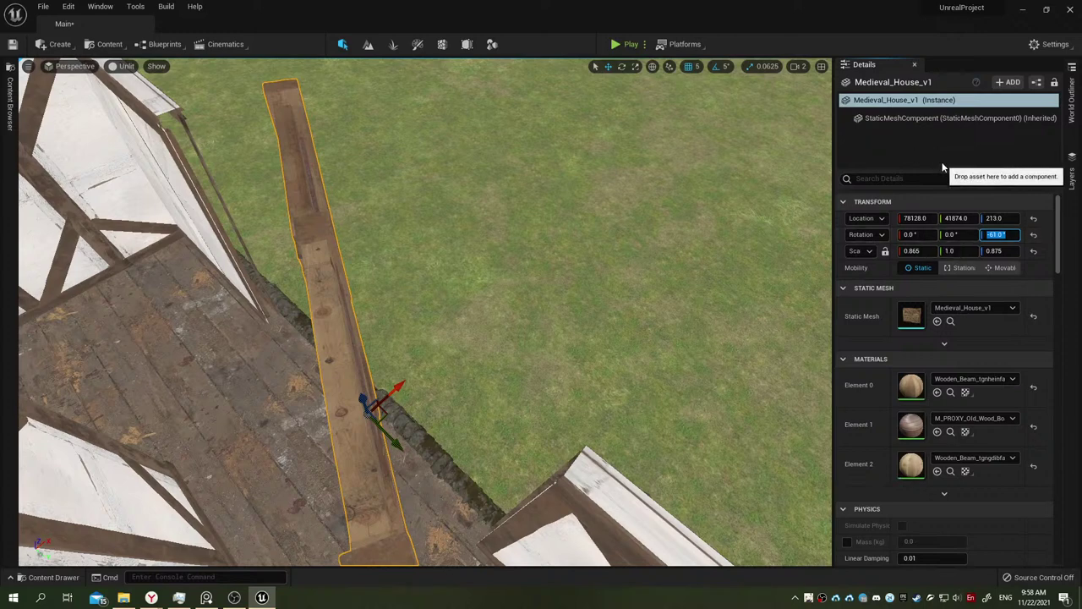
key(ctrl+z)
key(ctrl+z)
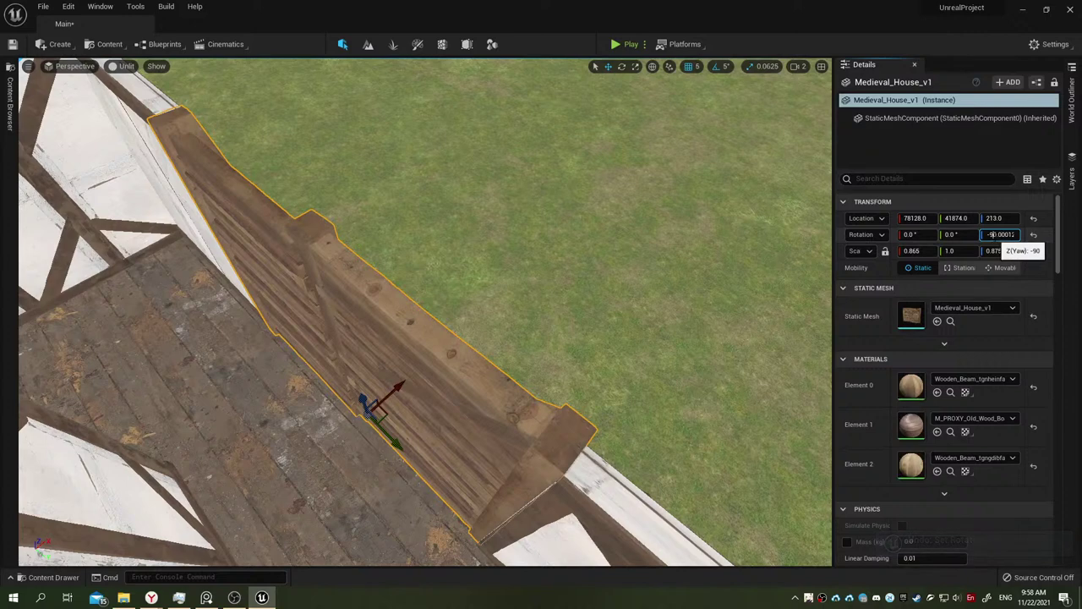
Step: Try yaw values of -93° and -89° on the plank panel
drag(1003, 234, 1038, 241)
text(-93)
key(Return)
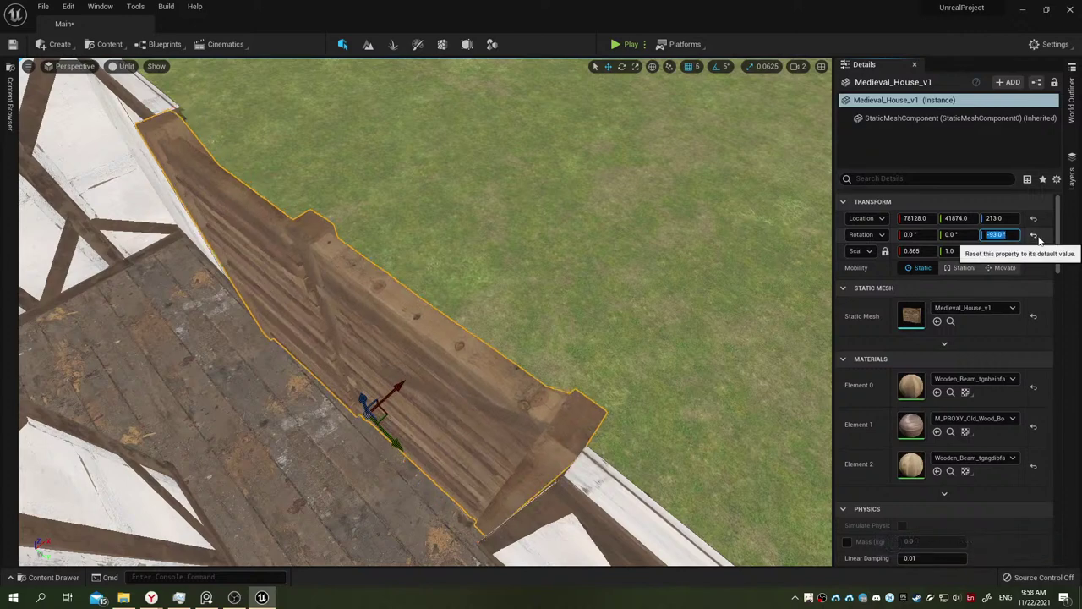
text(-90)
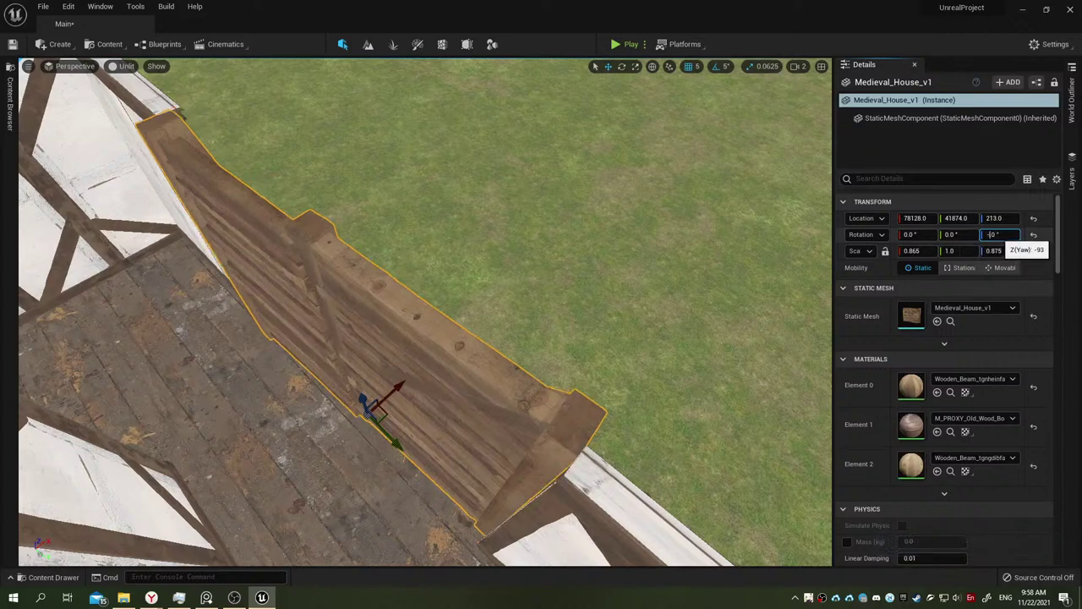
text(89)
key(Return)
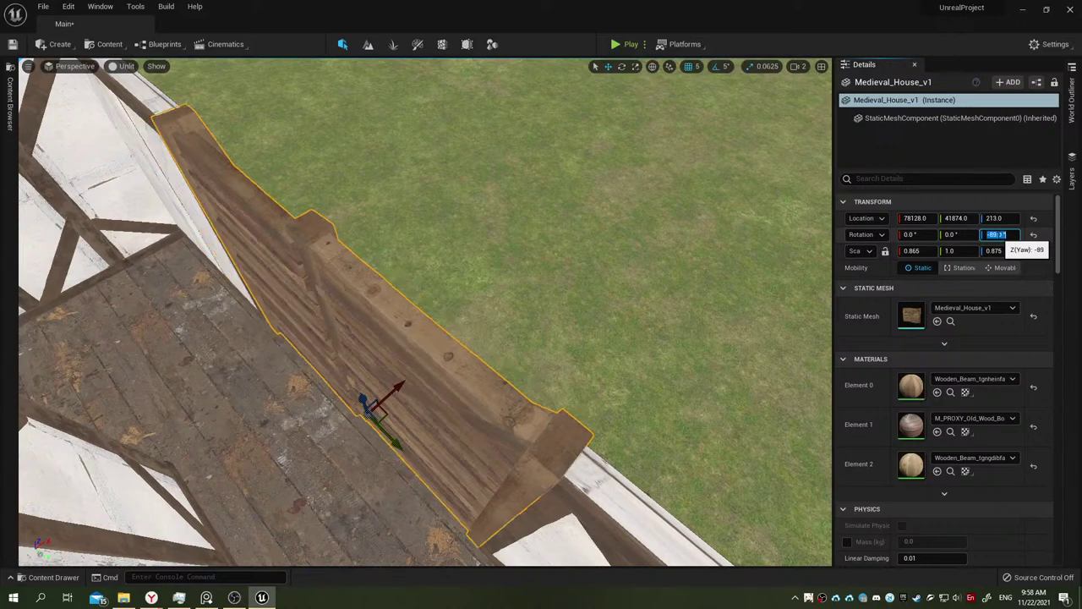
mouse_move(449, 271)
right_down()
mouse_move(406, 279)
mouse_move(575, 242)
right_up()
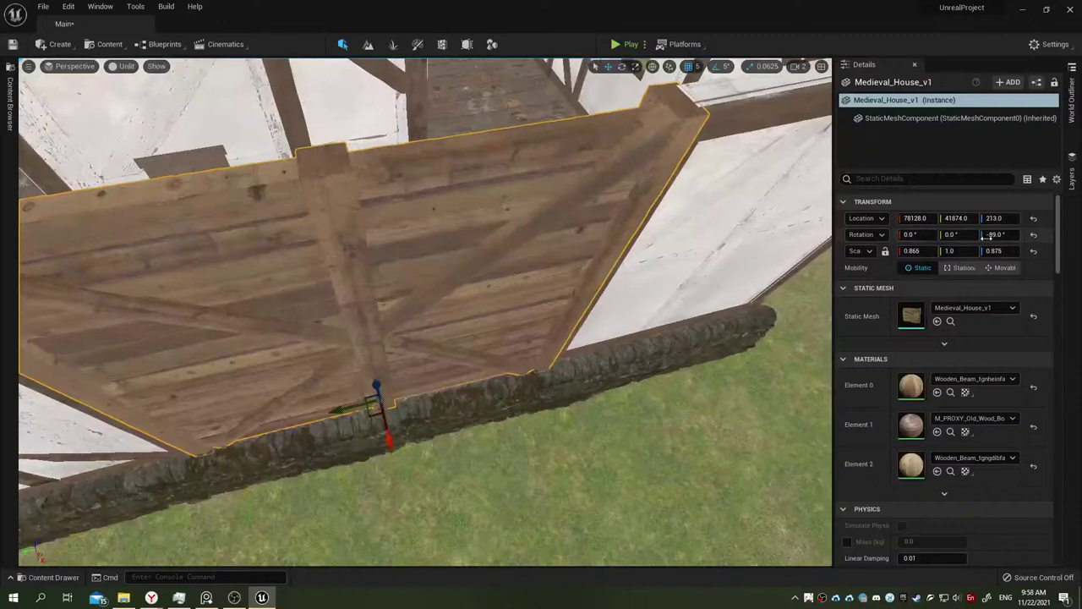
Step: Test a -90° yaw, then settle the plank panel's yaw at -88°
click(998, 234)
text(-90)
key(Return)
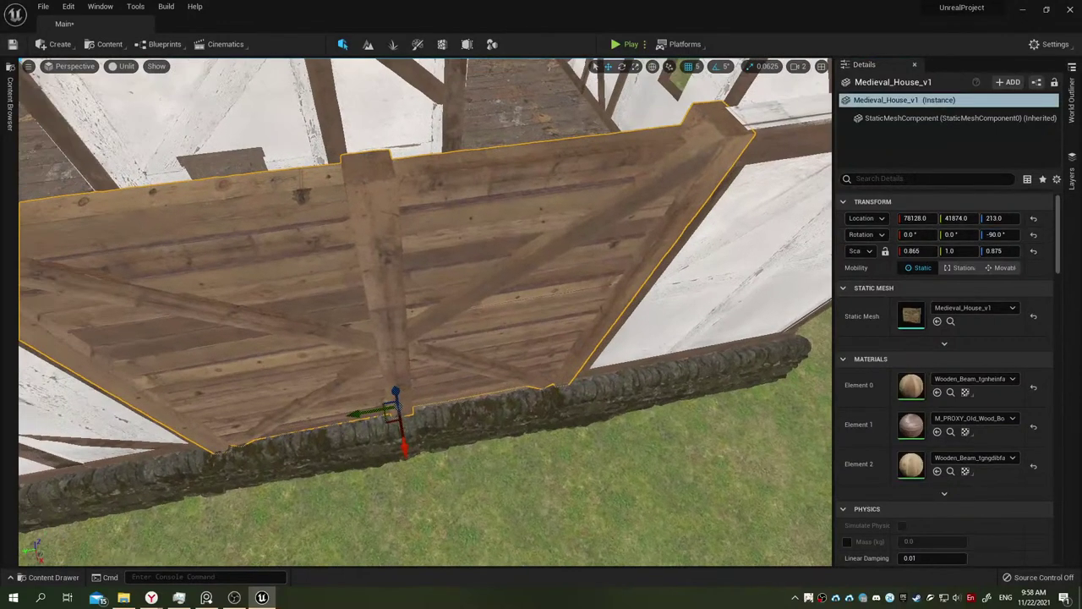
right_drag(508, 279, 380, 253)
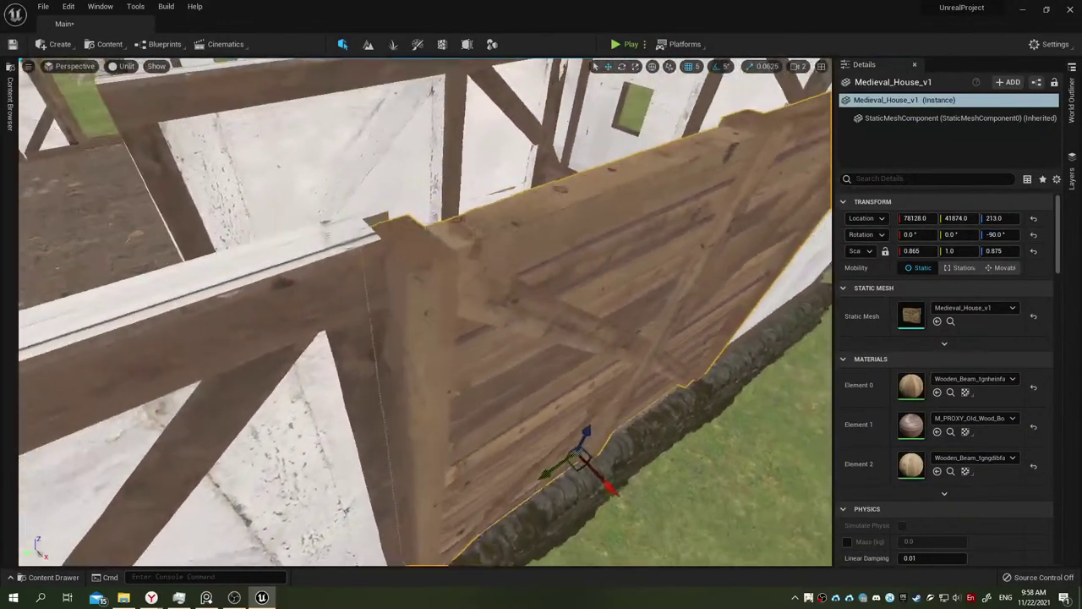
click(995, 235)
text(-88)
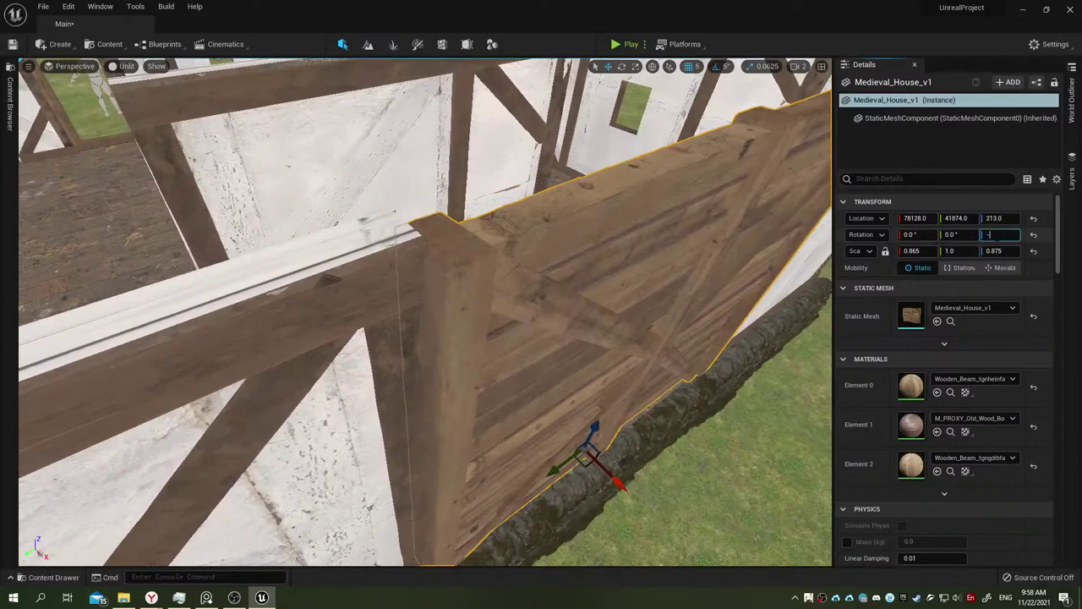
key(Return)
mouse_move(592, 302)
right_down()
mouse_move(541, 296)
mouse_move(542, 380)
mouse_move(516, 381)
mouse_move(533, 381)
right_up()
Step: Shift the plank panel to X 78125 and widen its X scale to 0.8775
drag(913, 218, 919, 218)
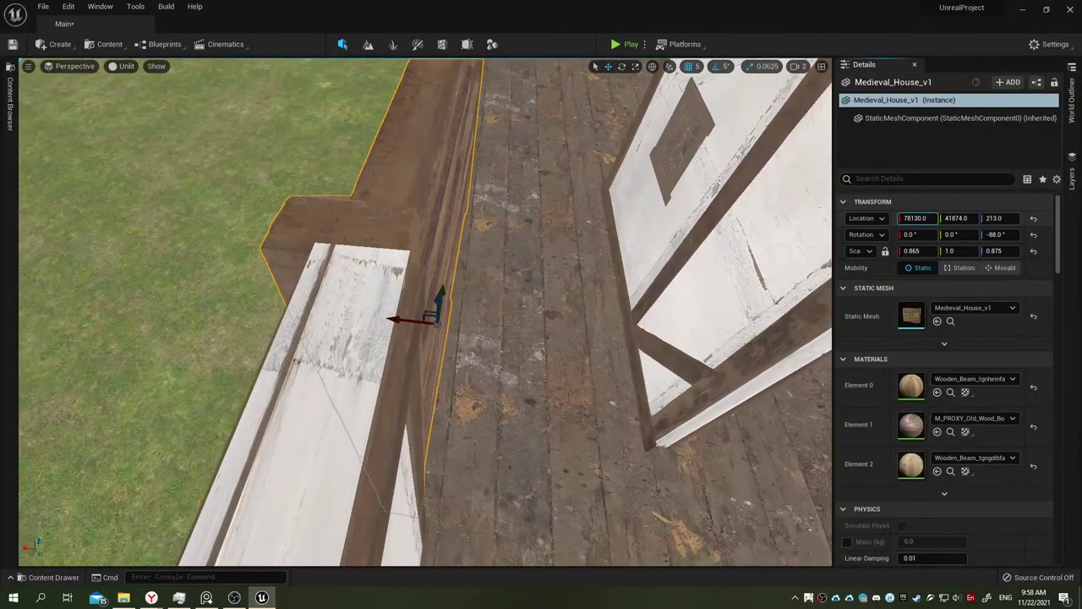
right_drag(542, 380, 542, 339)
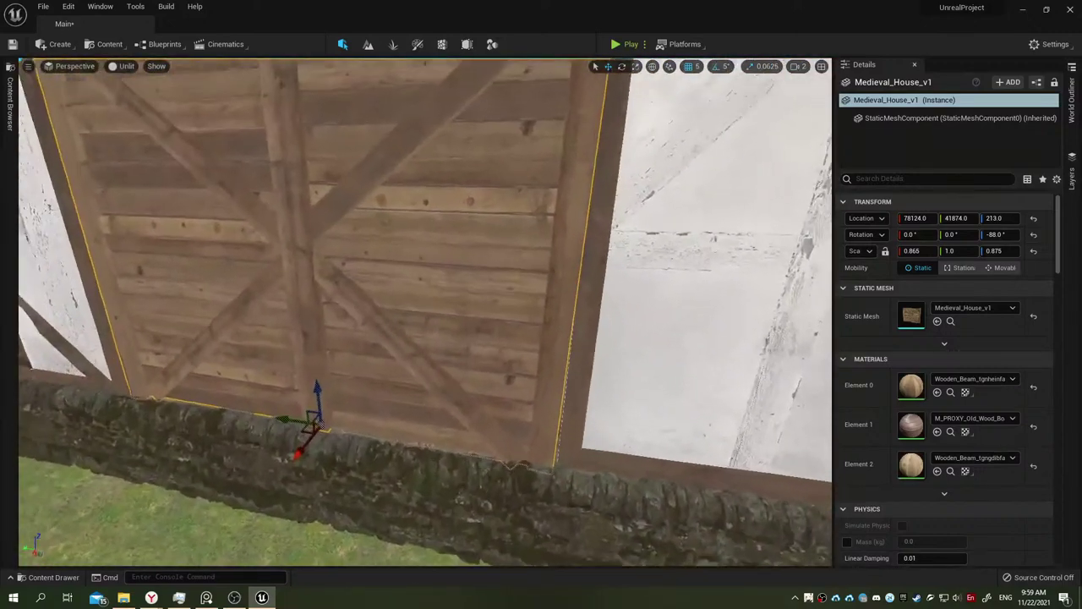
drag(912, 251, 919, 250)
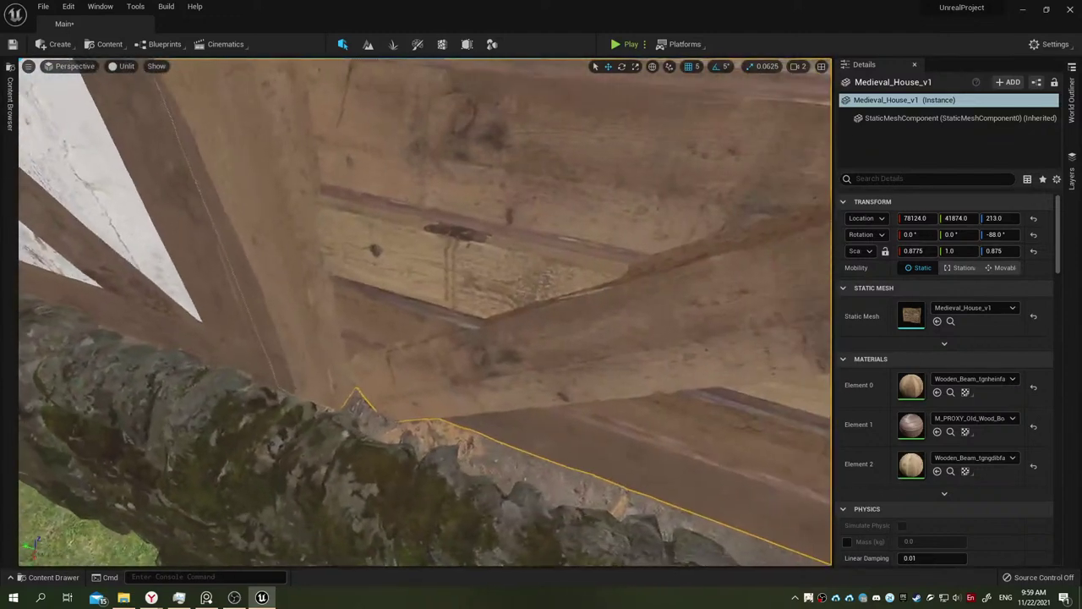
drag(915, 218, 913, 218)
text(78125)
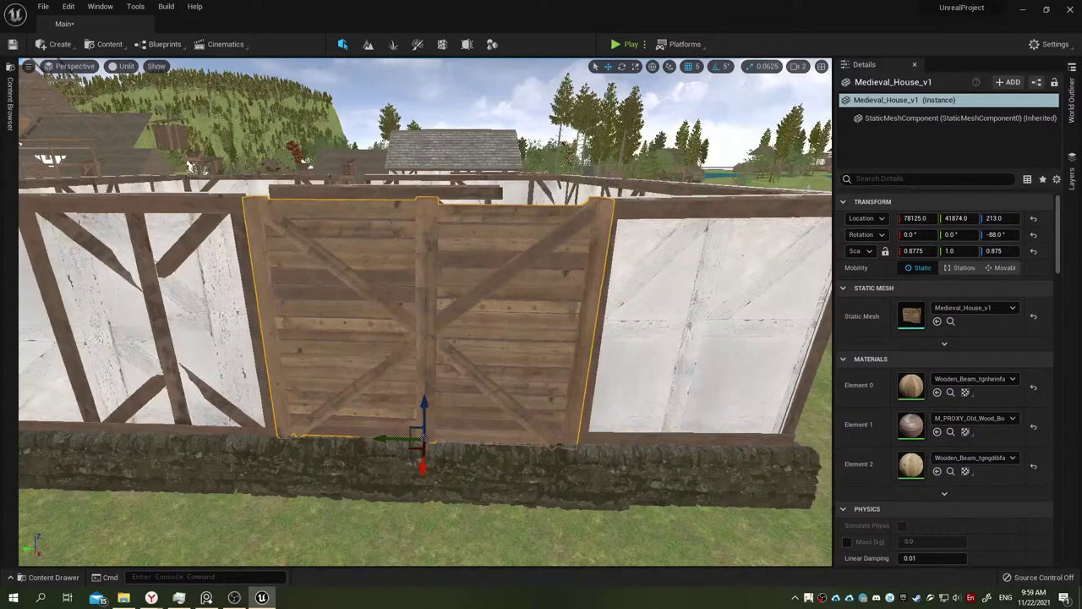
Step: Test a -90° yaw, revert the panel to -88°, and fly the view along the wall
click(995, 234)
text(-90)
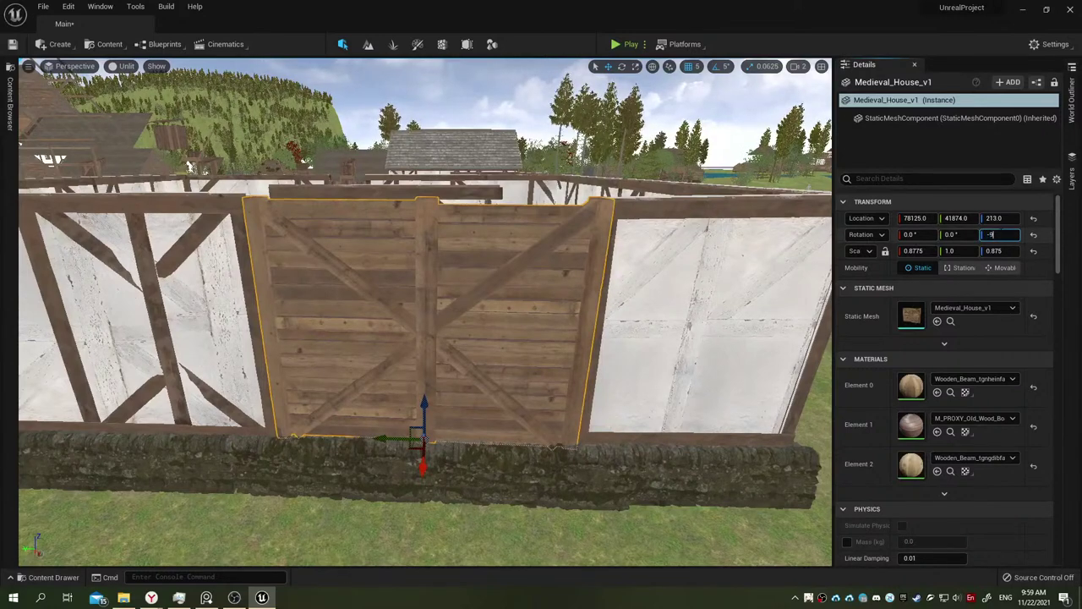
key(Return)
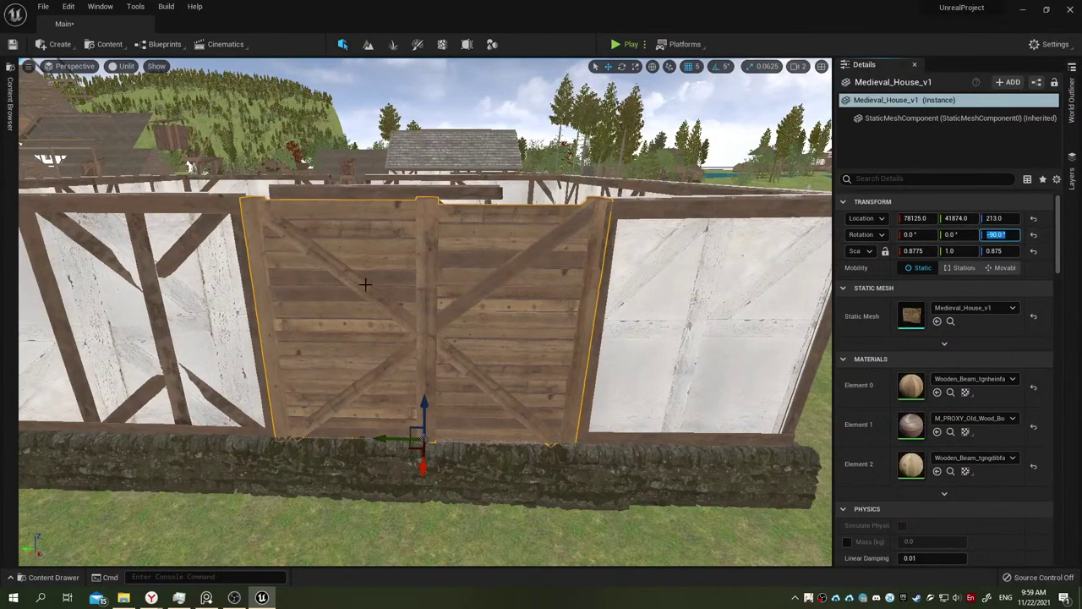
key(ctrl+z)
right_drag(423, 338, 339, 339)
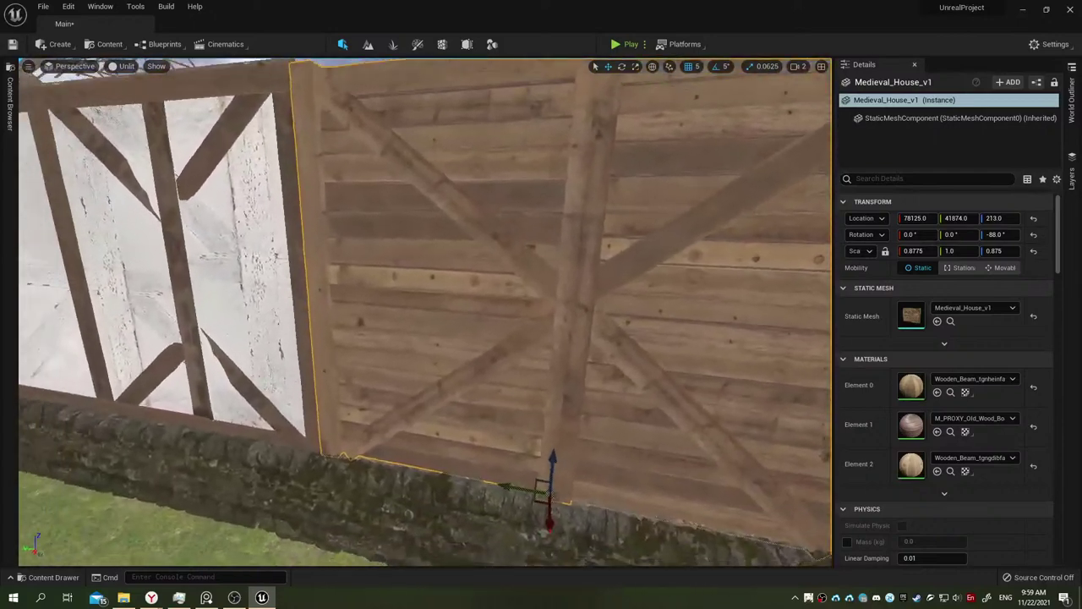
right_drag(486, 327, 486, 327)
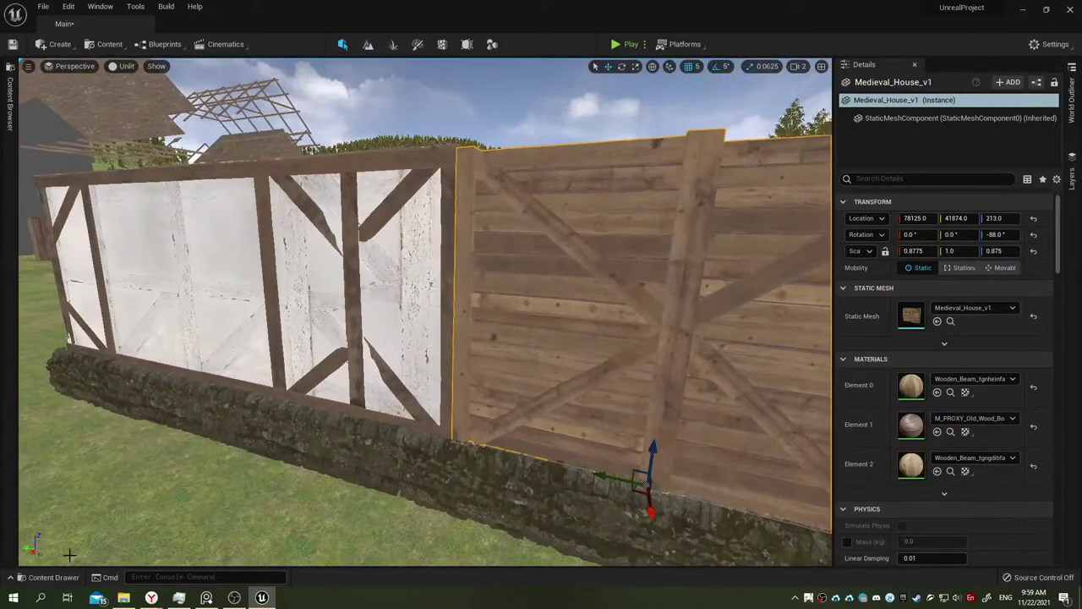